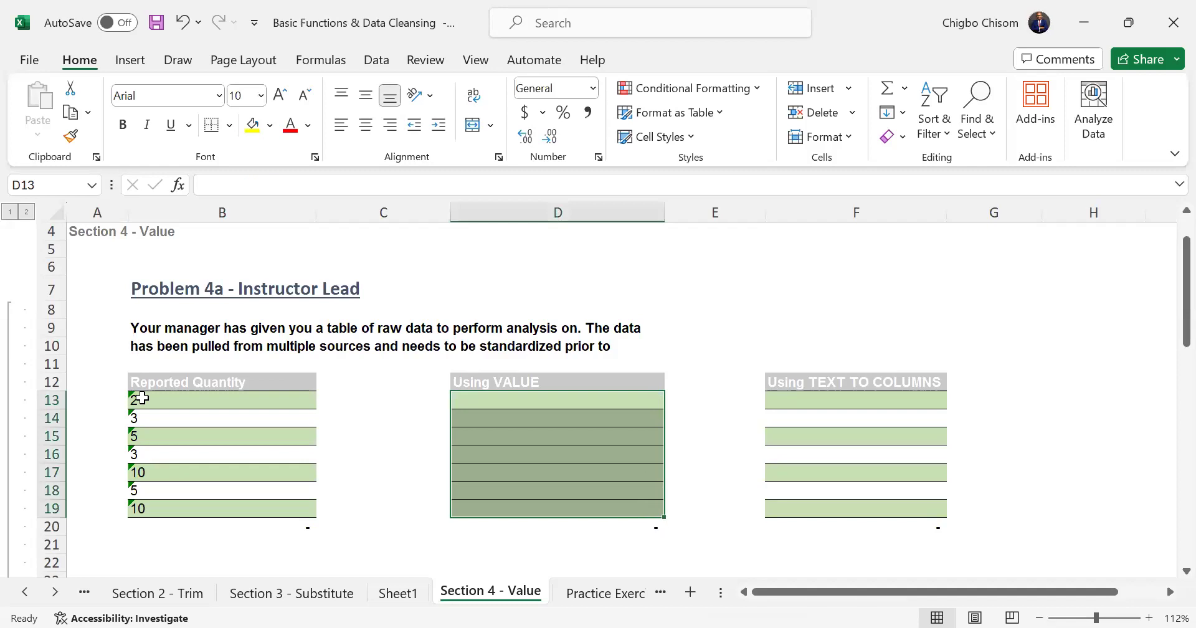
Step: Convert the first Reported Quantity to a number by entering =VALUE(B13) in D13 of the Using VALUE column
{"action": "left_click", "coordinate": [142, 397]}
{"action": "left_click", "coordinate": [111, 402]}
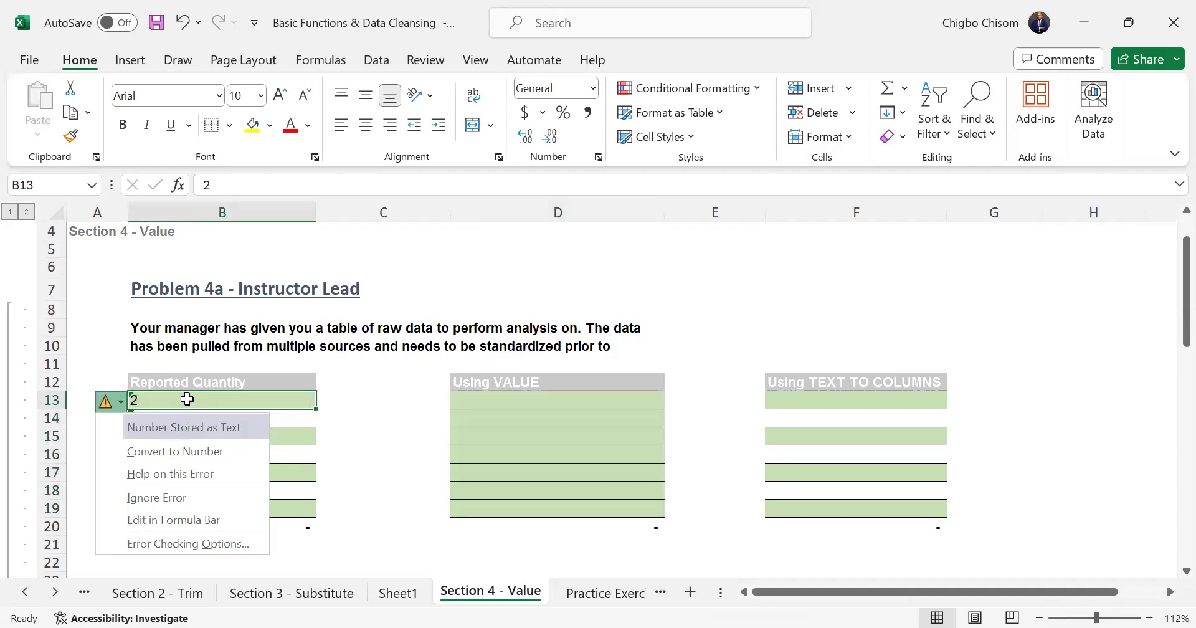
{"action": "left_click", "coordinate": [227, 402]}
{"action": "left_click", "coordinate": [472, 399]}
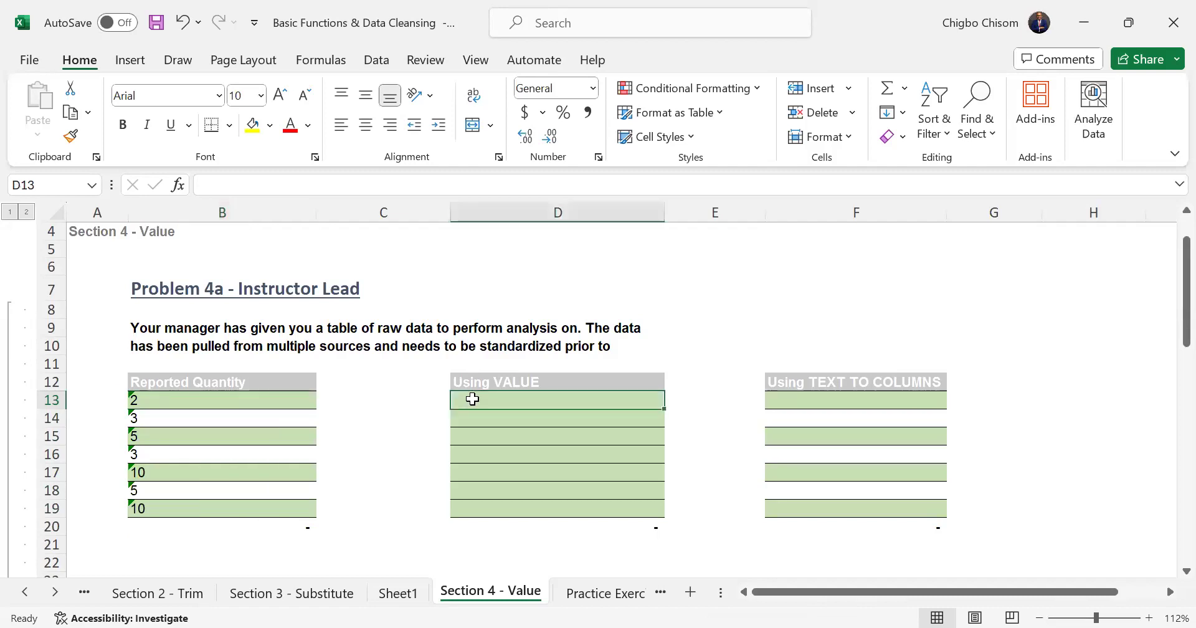
{"action": "type", "text": "="}
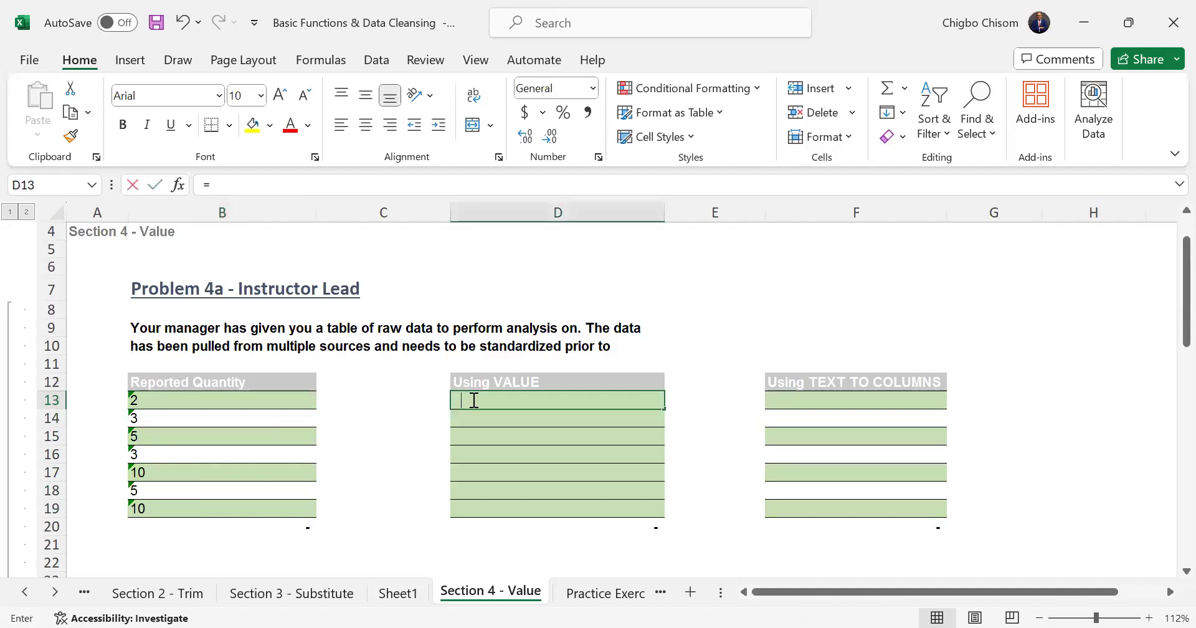
{"action": "type", "text": "VALUE("}
{"action": "left_click", "coordinate": [274, 398]}
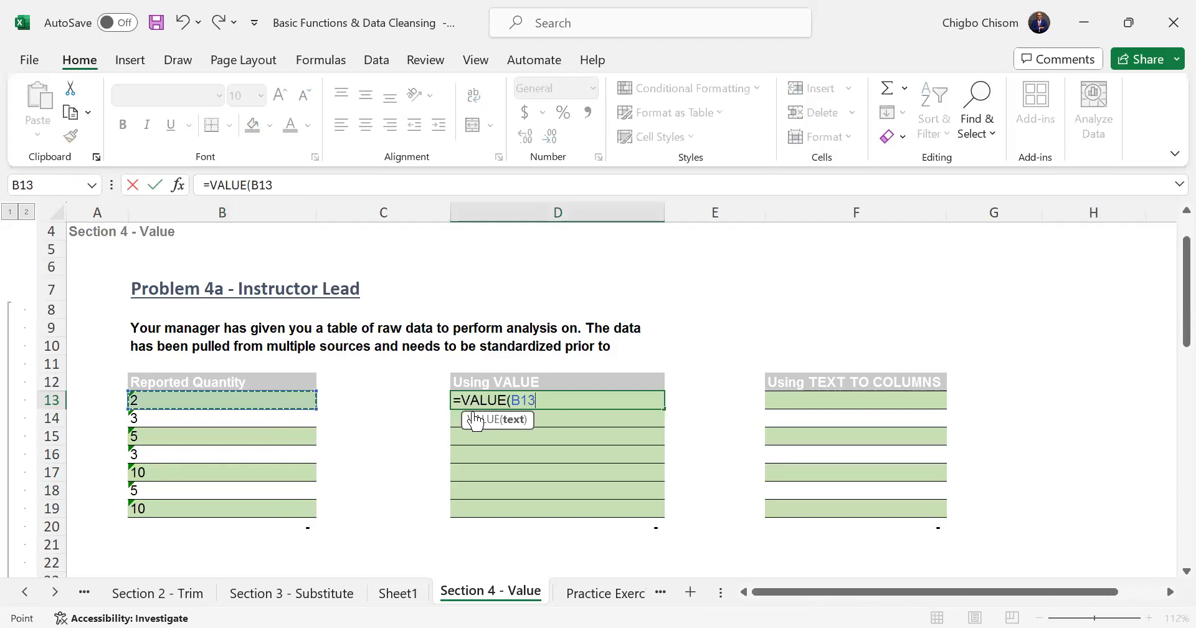
{"action": "type", "text": ")"}
{"action": "key", "text": "Return"}
Step: Fill the VALUE formula from D13 down through D19
{"action": "left_click", "coordinate": [650, 403]}
{"action": "left_click_drag", "start_coordinate": [665, 409], "coordinate": [689, 487]}
{"action": "left_click", "coordinate": [690, 490]}
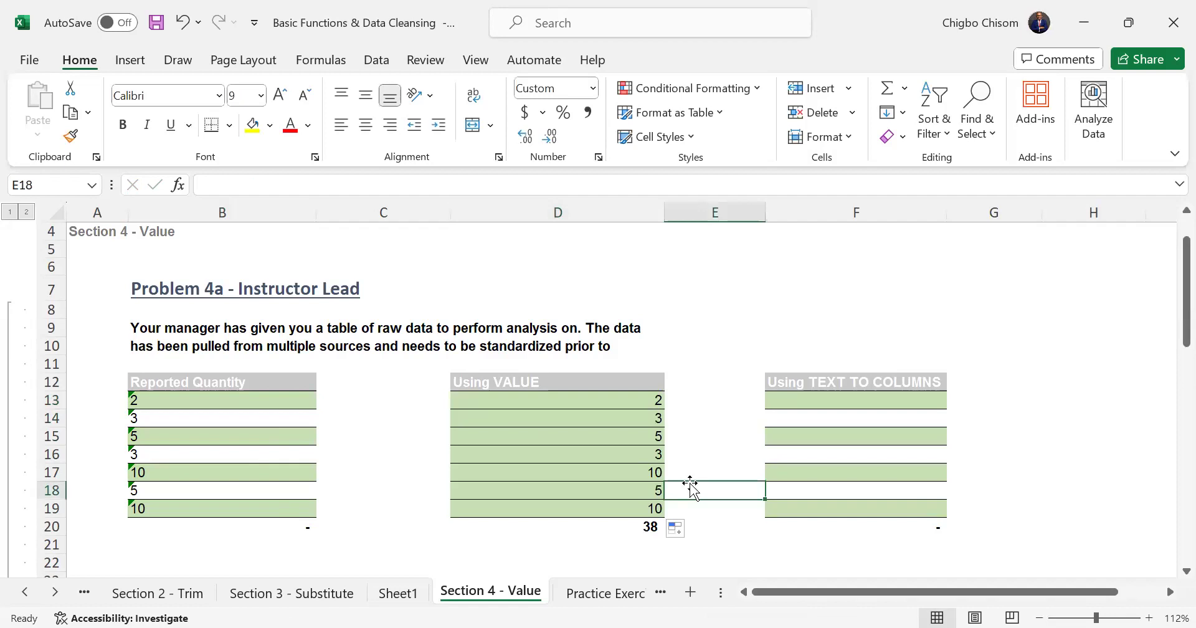
{"action": "left_click", "coordinate": [788, 399]}
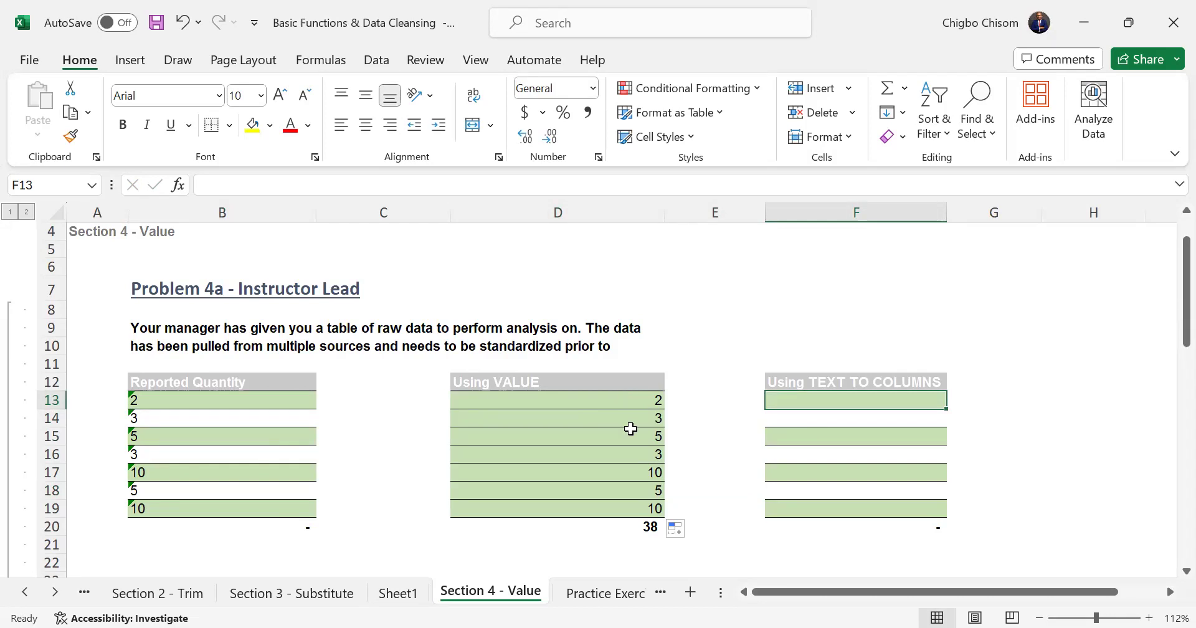
{"action": "left_click_drag", "start_coordinate": [623, 399], "coordinate": [641, 508]}
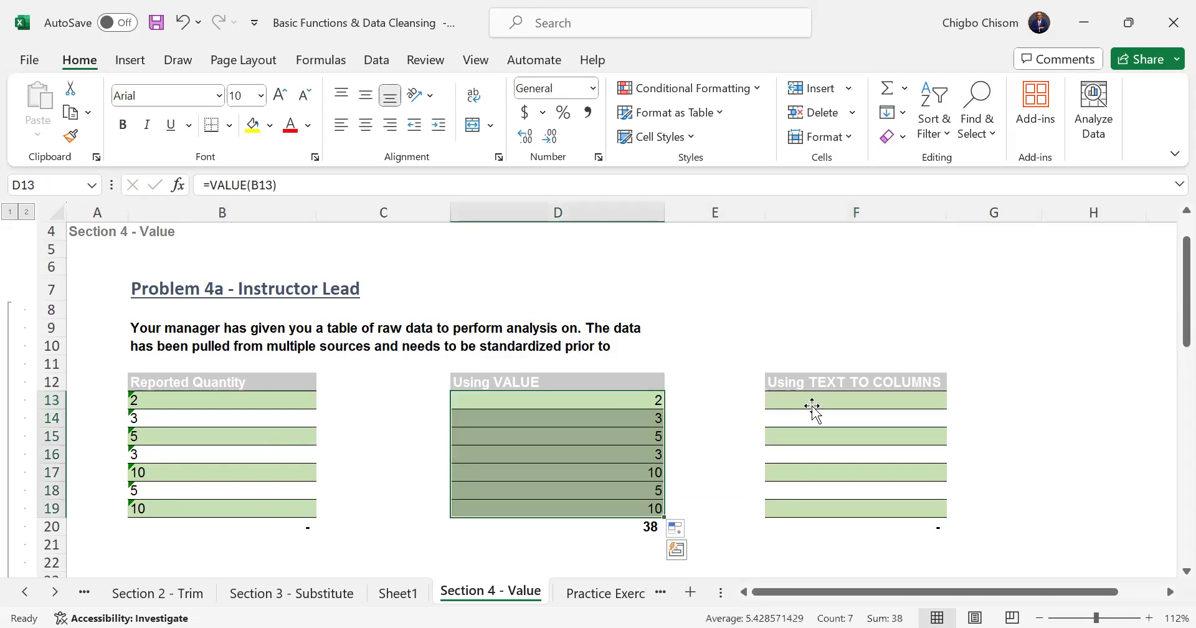
{"action": "left_click", "coordinate": [780, 403]}
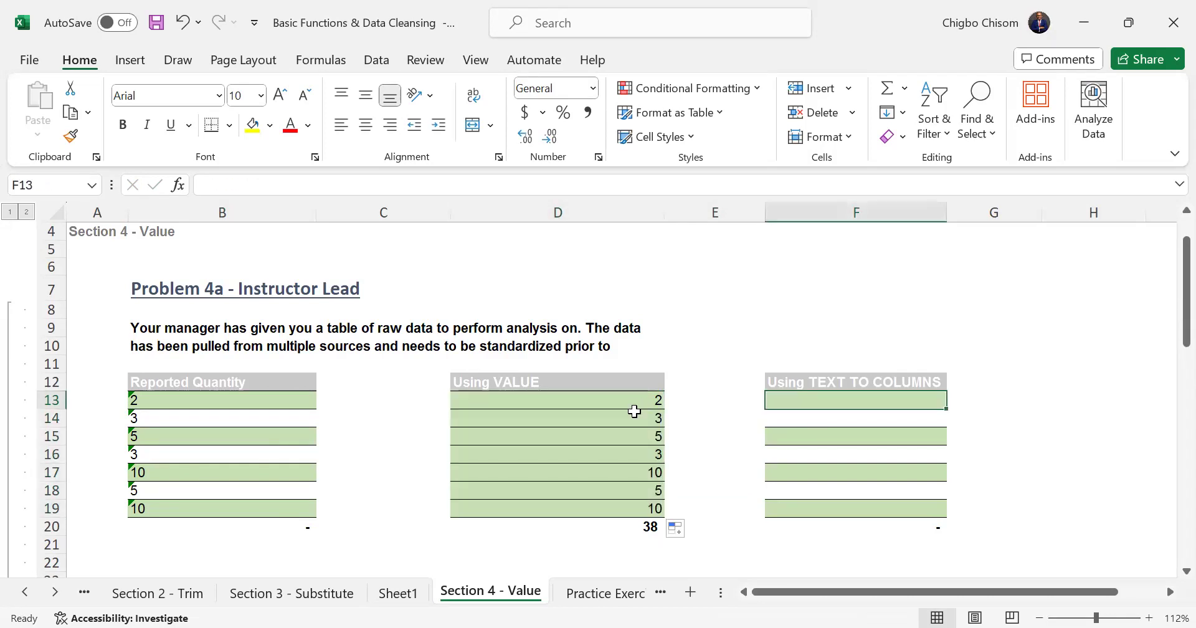
{"action": "left_click_drag", "start_coordinate": [635, 401], "coordinate": [647, 506]}
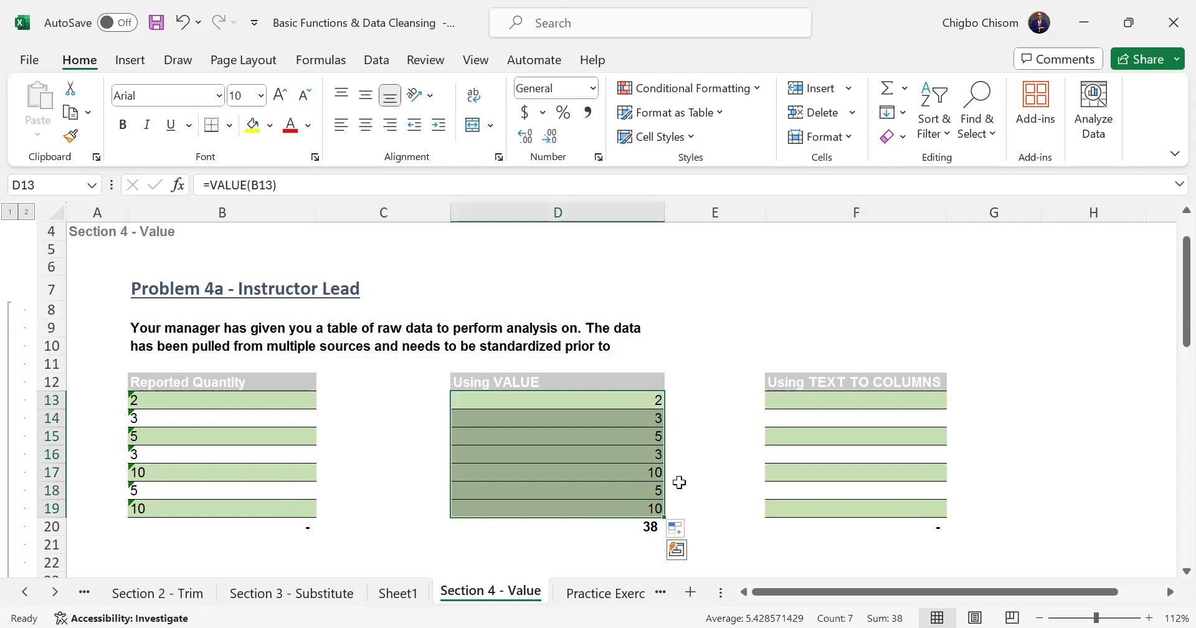
{"action": "left_click", "coordinate": [863, 393]}
{"action": "scroll", "coordinate": [863, 392], "scroll_direction": "down", "scroll_amount": 9}
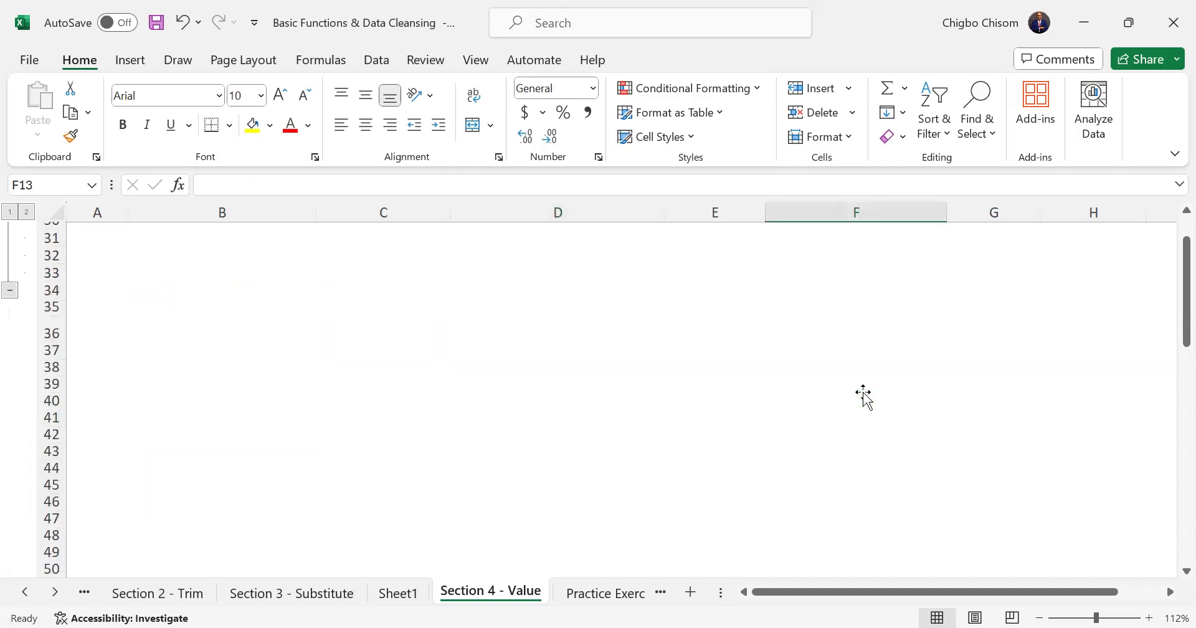
{"action": "scroll", "coordinate": [863, 392], "scroll_direction": "up", "scroll_amount": 8}
{"action": "scroll", "coordinate": [862, 392], "scroll_direction": "up", "scroll_amount": 1}
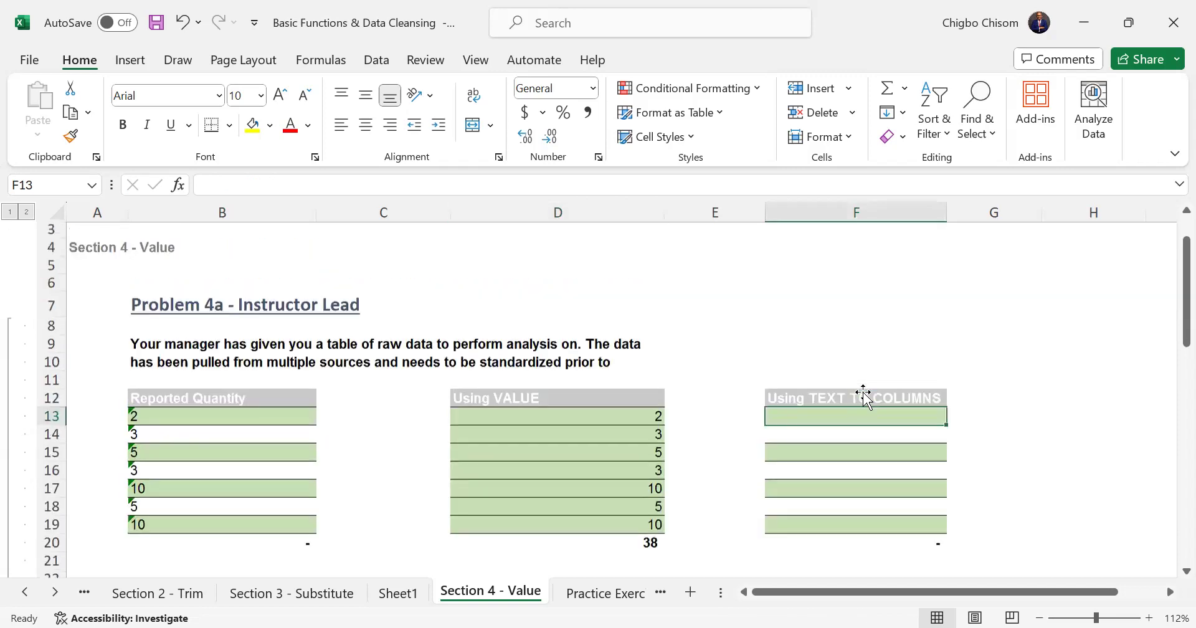
{"action": "scroll", "coordinate": [716, 400], "scroll_direction": "down", "scroll_amount": 1}
Step: Open the Practice Exercise sheet and copy the Year, Gender and Age header cells A5:C5
{"action": "left_click", "coordinate": [594, 595]}
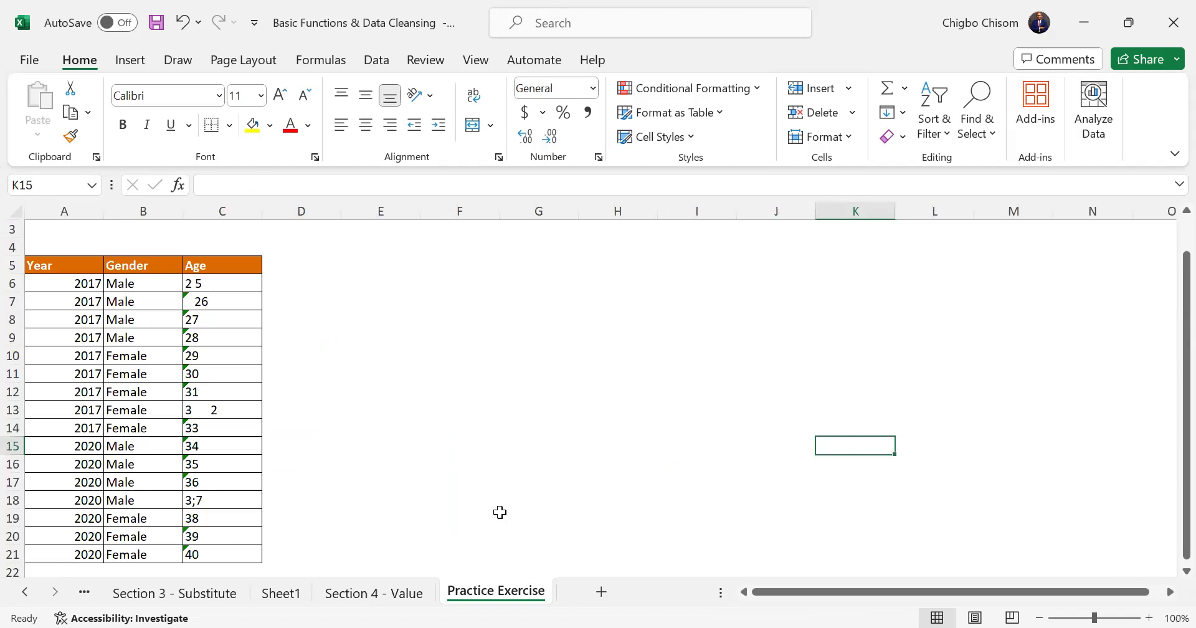
{"action": "left_click_drag", "start_coordinate": [766, 593], "coordinate": [742, 590]}
{"action": "left_click_drag", "start_coordinate": [37, 266], "coordinate": [249, 274]}
{"action": "key", "text": "ctrl+c"}
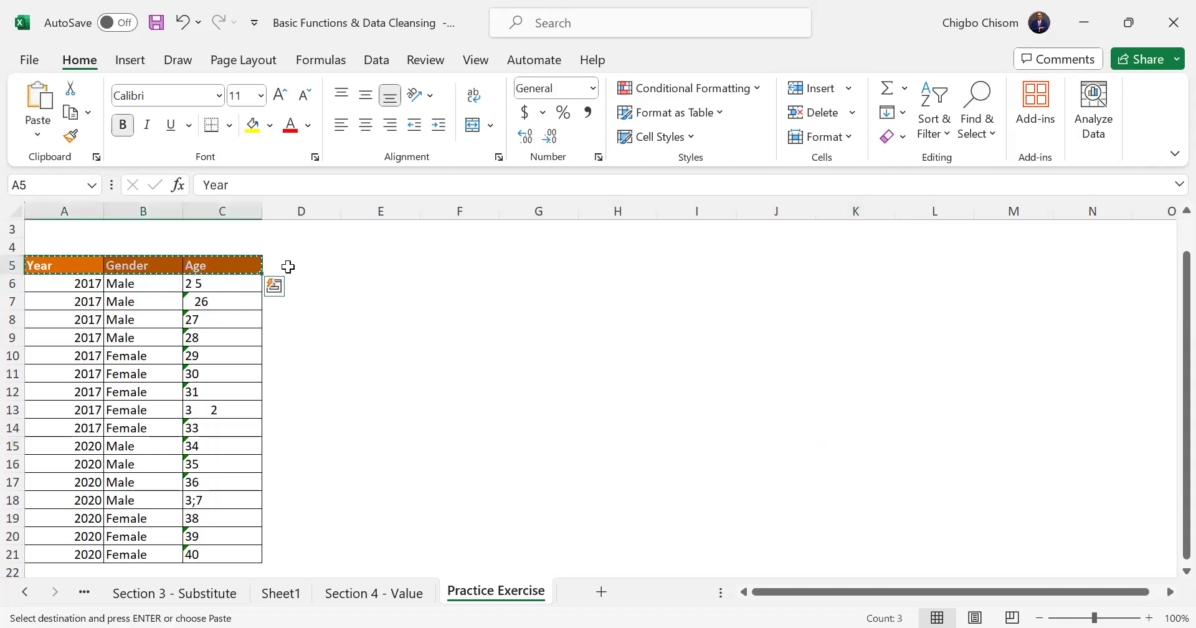
Step: Paste only the formats of the copied header cells into the row starting at E5
{"action": "left_click", "coordinate": [373, 266]}
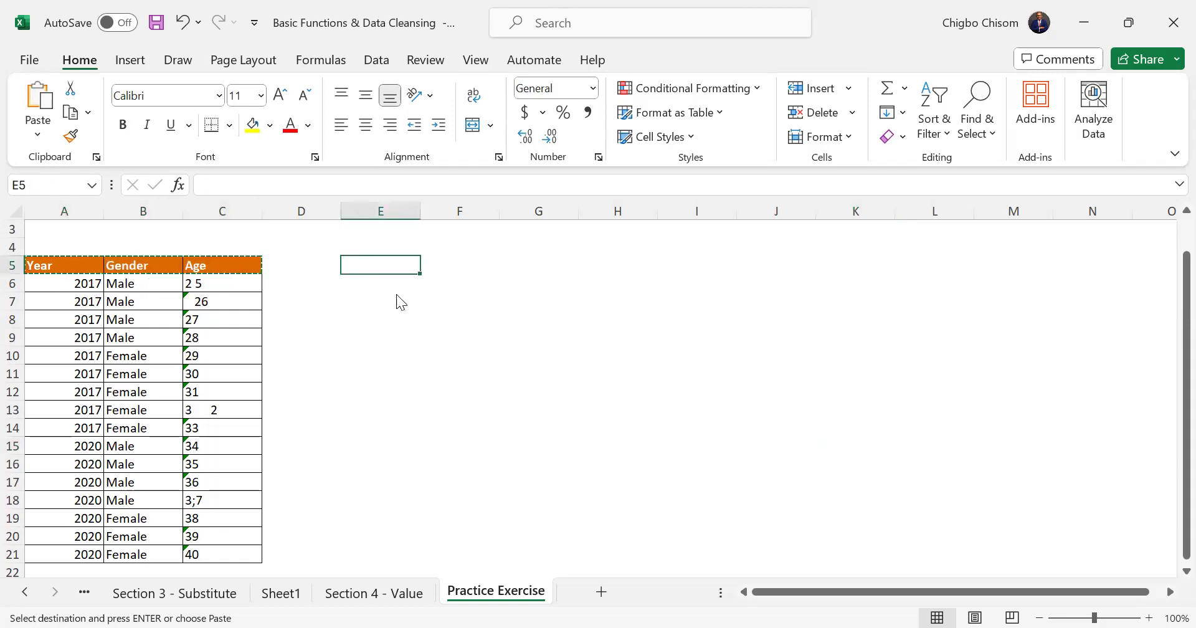
{"action": "key", "text": "ctrl+alt+v"}
{"action": "key", "text": "t"}
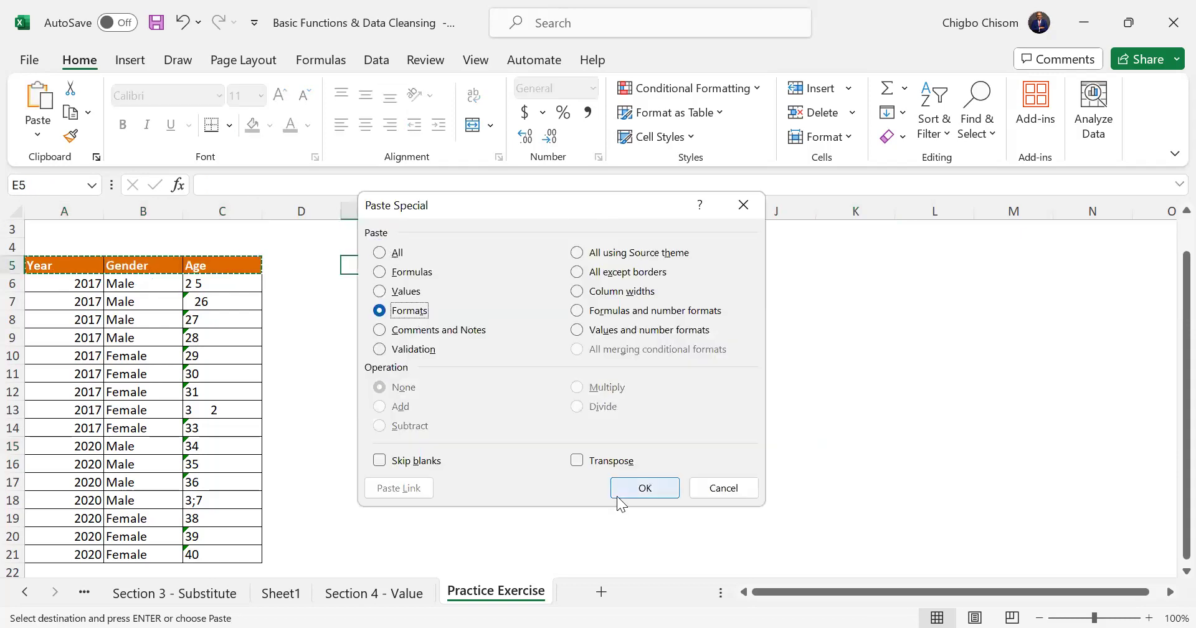
{"action": "key", "text": "Return"}
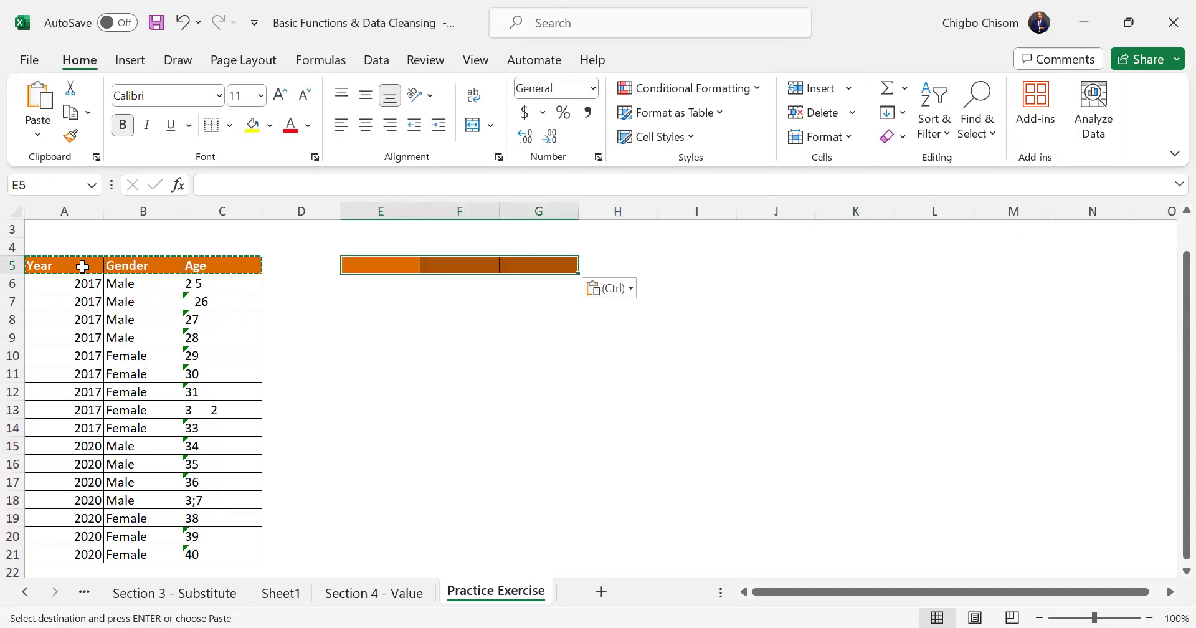
Step: Enter the headers Year, Gender and Age in cells E5, F5 and G5
{"action": "left_click", "coordinate": [402, 266]}
{"action": "type", "text": "Year"}
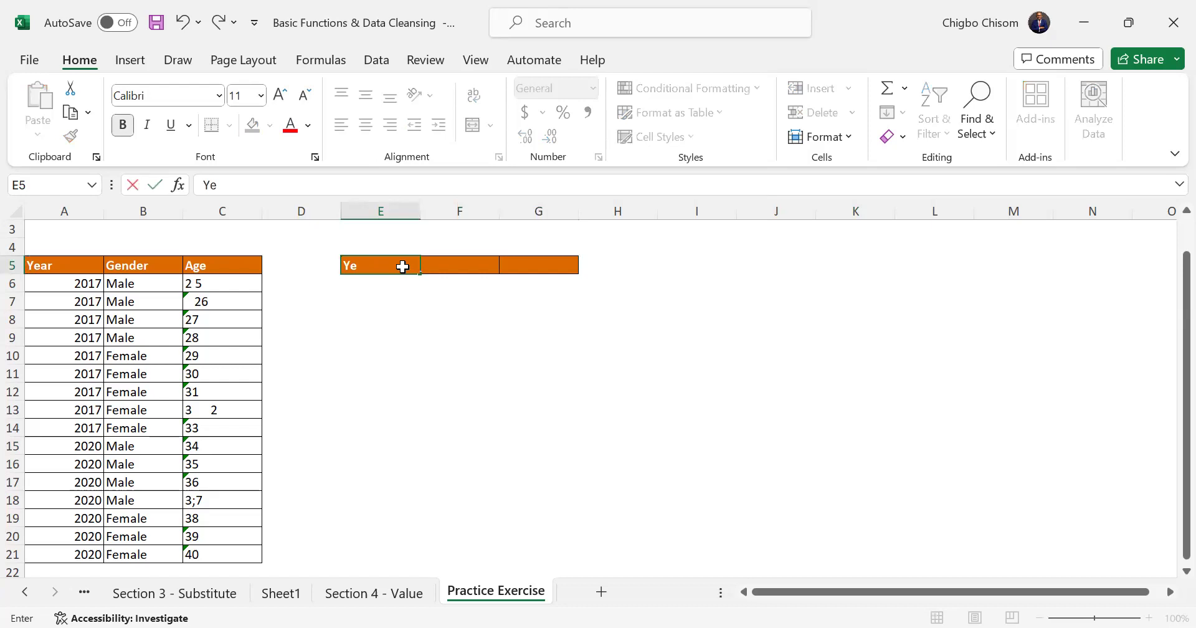
{"action": "key", "text": "Tab"}
{"action": "type", "text": "G"}
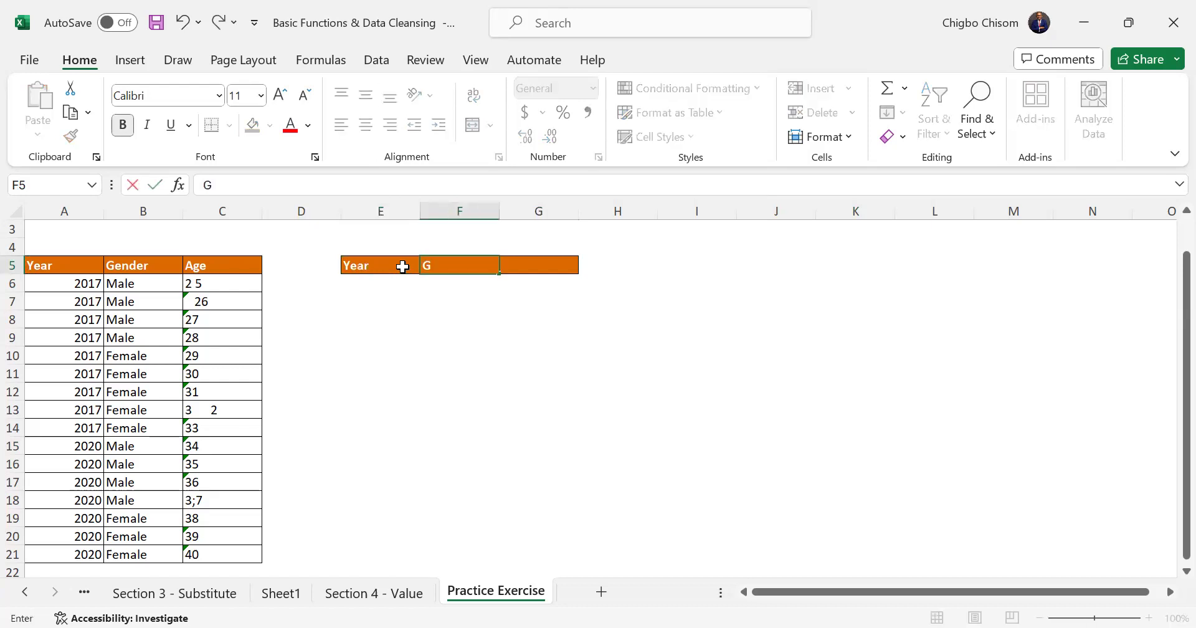
{"action": "type", "text": "ender"}
{"action": "key", "text": "Tab"}
{"action": "type", "text": "Ag"}
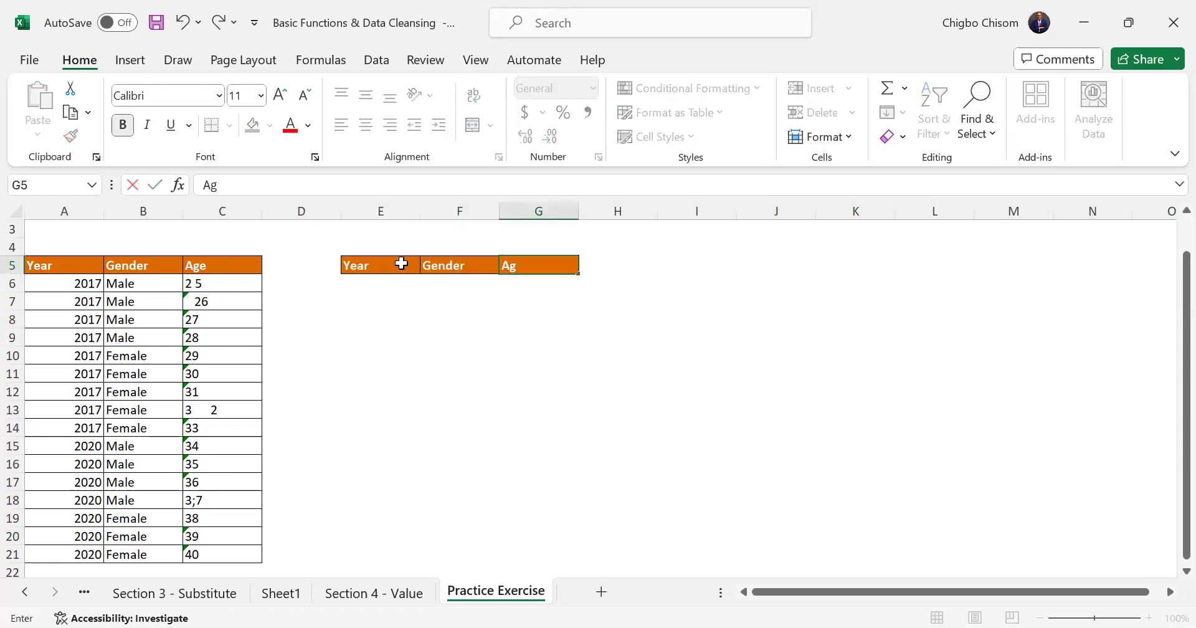
{"action": "type", "text": "e"}
{"action": "key", "text": "Return"}
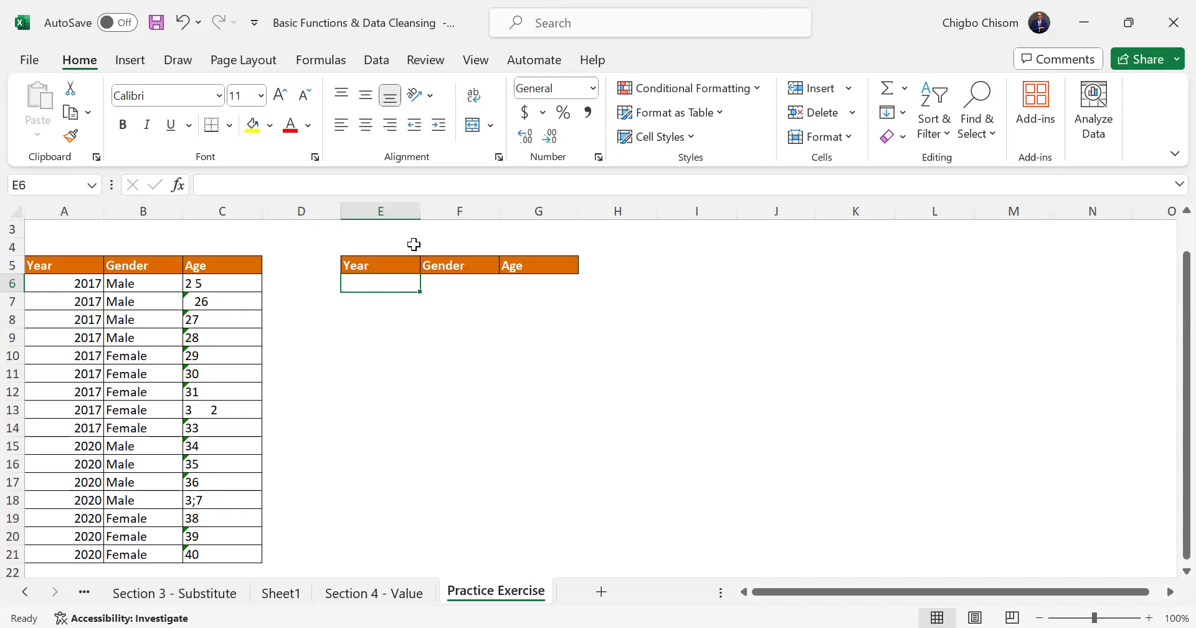
Step: Undo the header text and the pasted header formatting in E5:G5
{"action": "left_click_drag", "start_coordinate": [399, 263], "coordinate": [546, 260]}
{"action": "key", "text": "ctrl+z"}
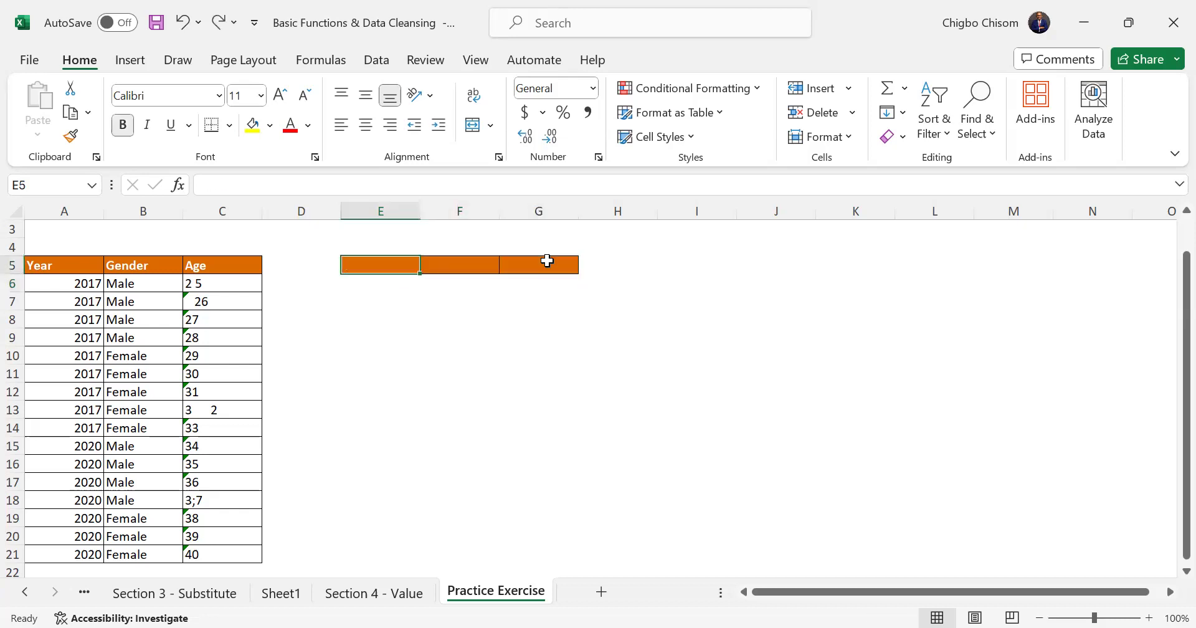
{"action": "key", "text": "ctrl+z"}
{"action": "left_click", "coordinate": [495, 320]}
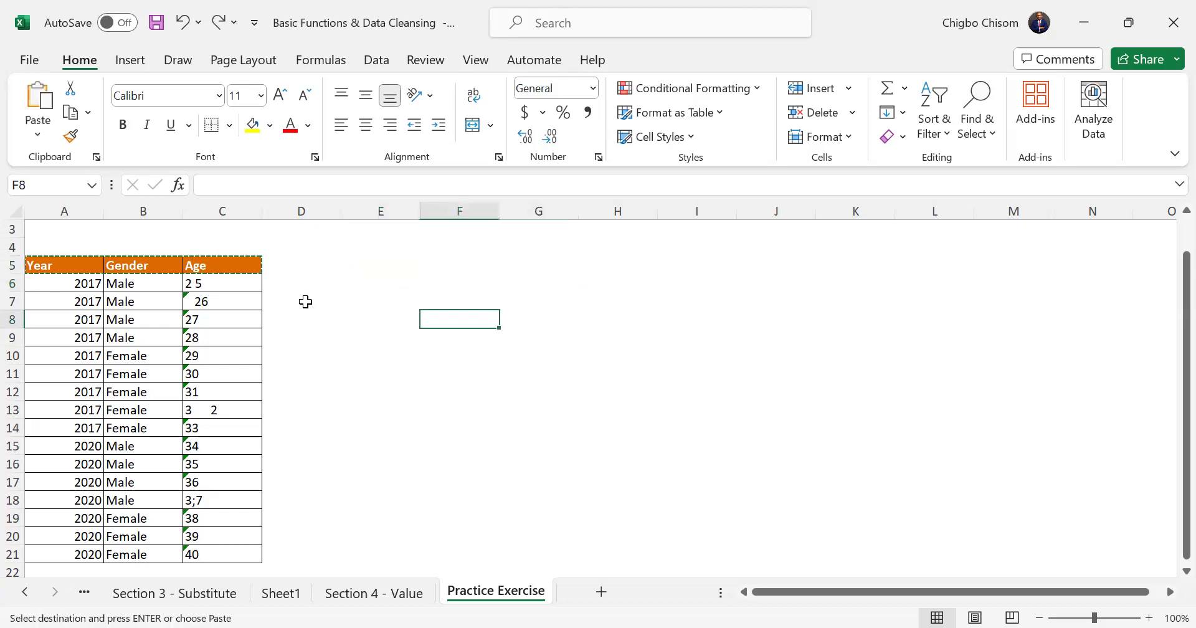
Step: Apply the header formatting of A5:C5 to E5:G5 using Paste Special with Formats
{"action": "left_click_drag", "start_coordinate": [60, 268], "coordinate": [210, 267]}
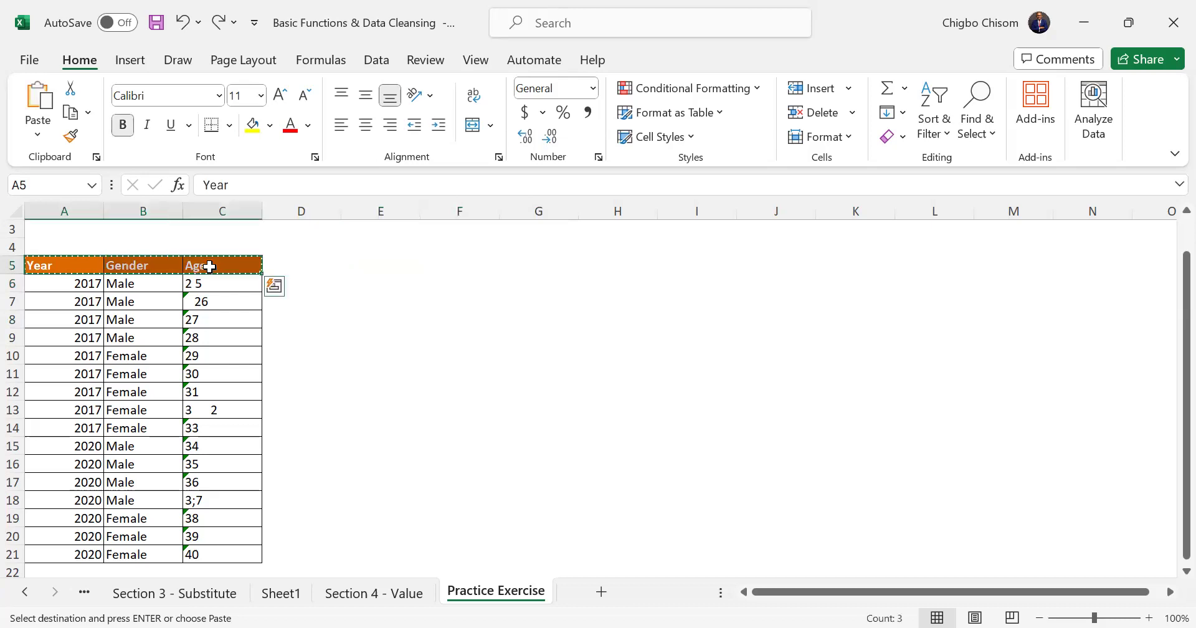
{"action": "left_click", "coordinate": [381, 266]}
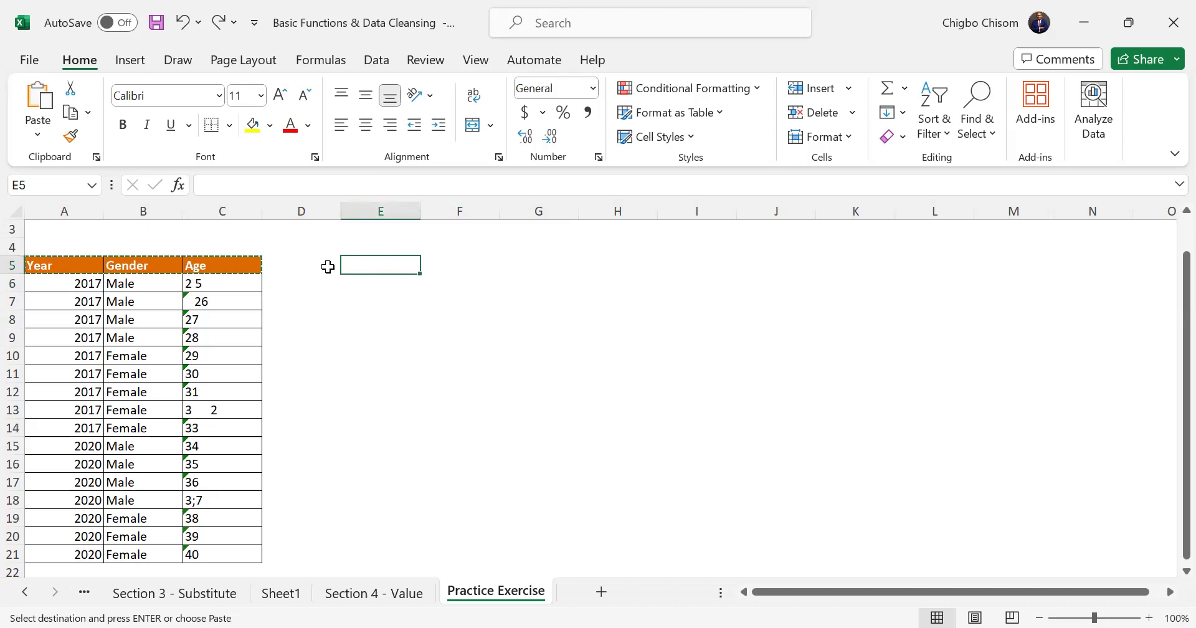
{"action": "key", "text": "ctrl+alt+v"}
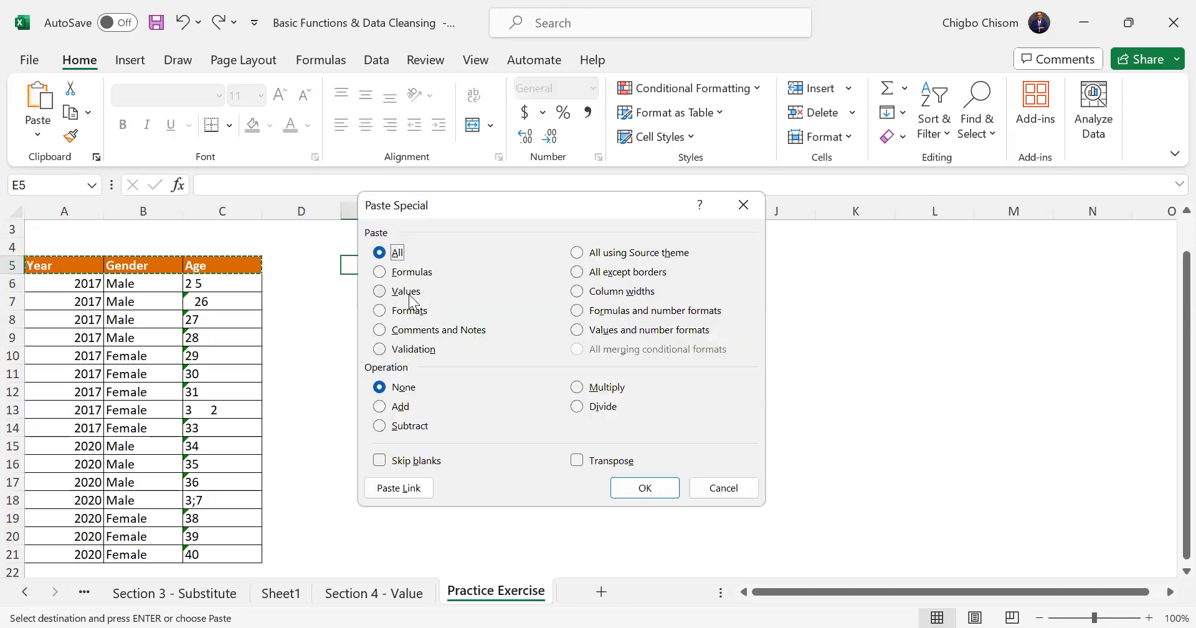
{"action": "left_click", "coordinate": [411, 312]}
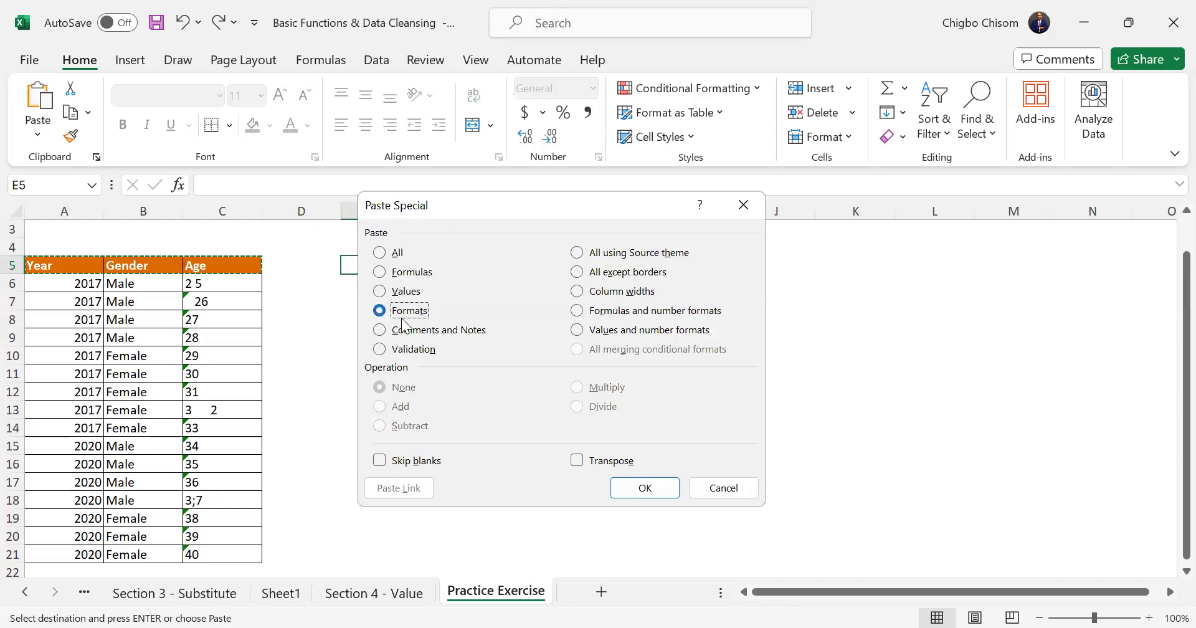
{"action": "left_click", "coordinate": [647, 488]}
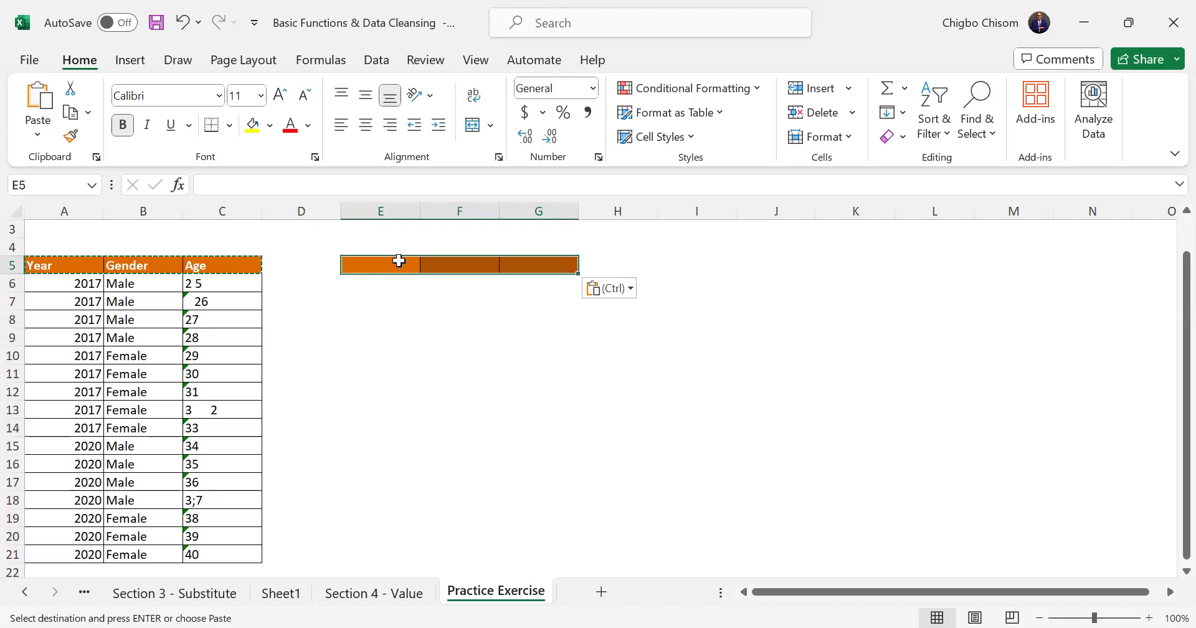
Step: Insert the Year, Gender and Age header texts into E5:G5 using Paste Special with Values
{"action": "left_click", "coordinate": [58, 267]}
{"action": "left_click", "coordinate": [193, 264], "text": "shift"}
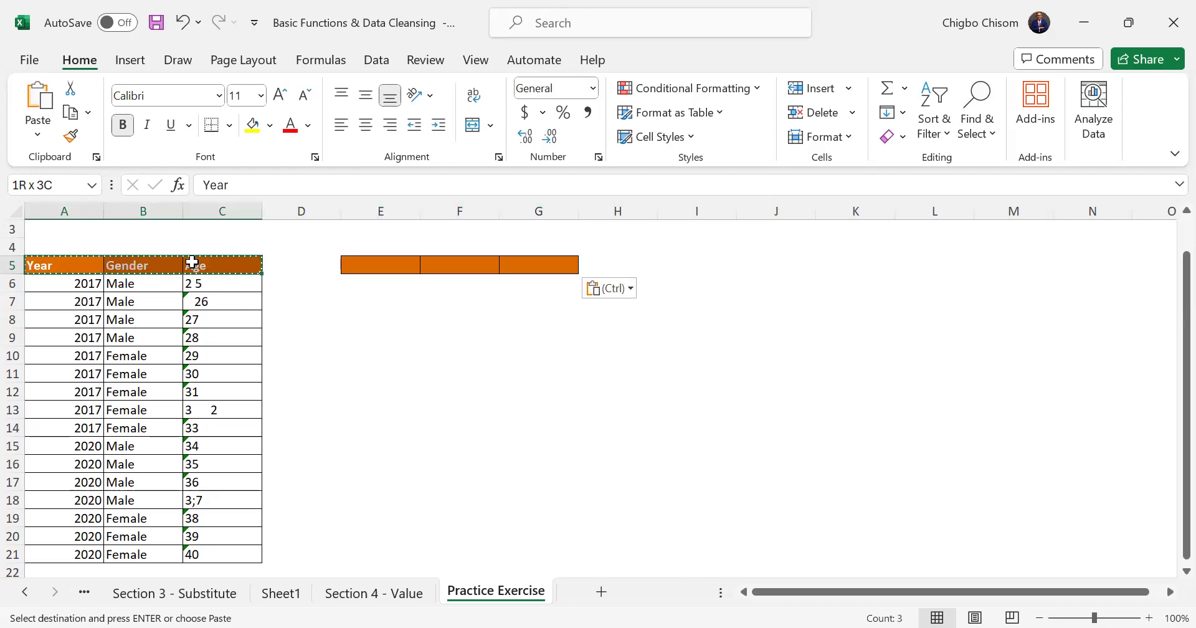
{"action": "left_click", "coordinate": [373, 263]}
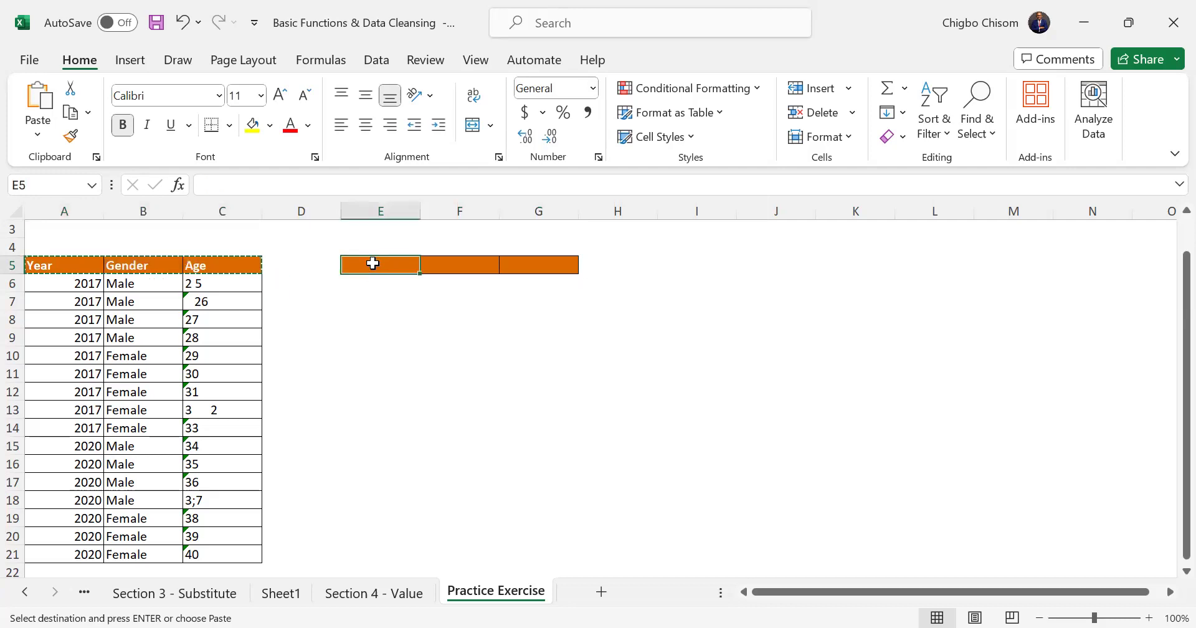
{"action": "key", "text": "ctrl+alt+v"}
{"action": "key", "text": "v"}
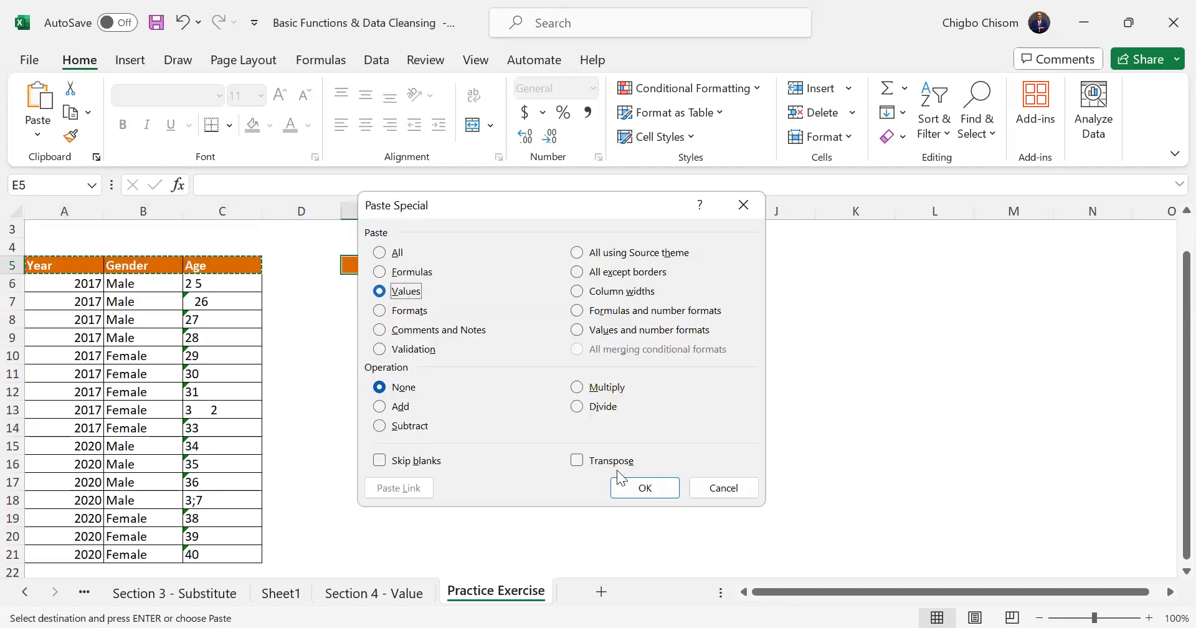
{"action": "key", "text": "Return"}
{"action": "left_click", "coordinate": [447, 343]}
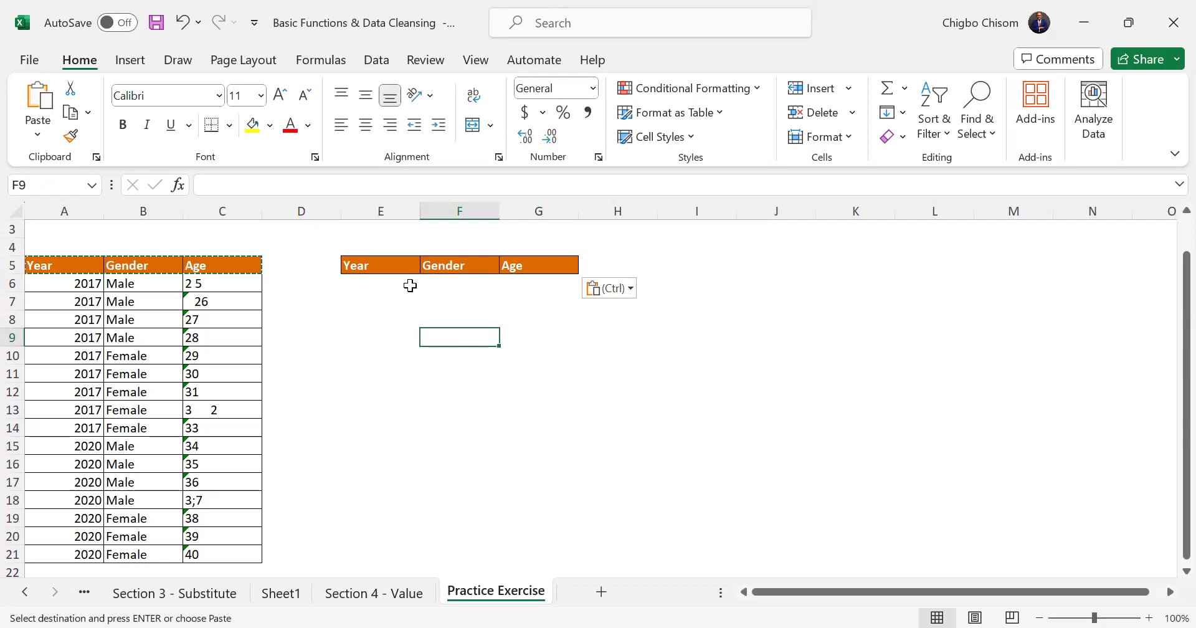
Step: Copy the Year data in A6:A21 into the new Year column starting at E6
{"action": "left_click", "coordinate": [374, 284]}
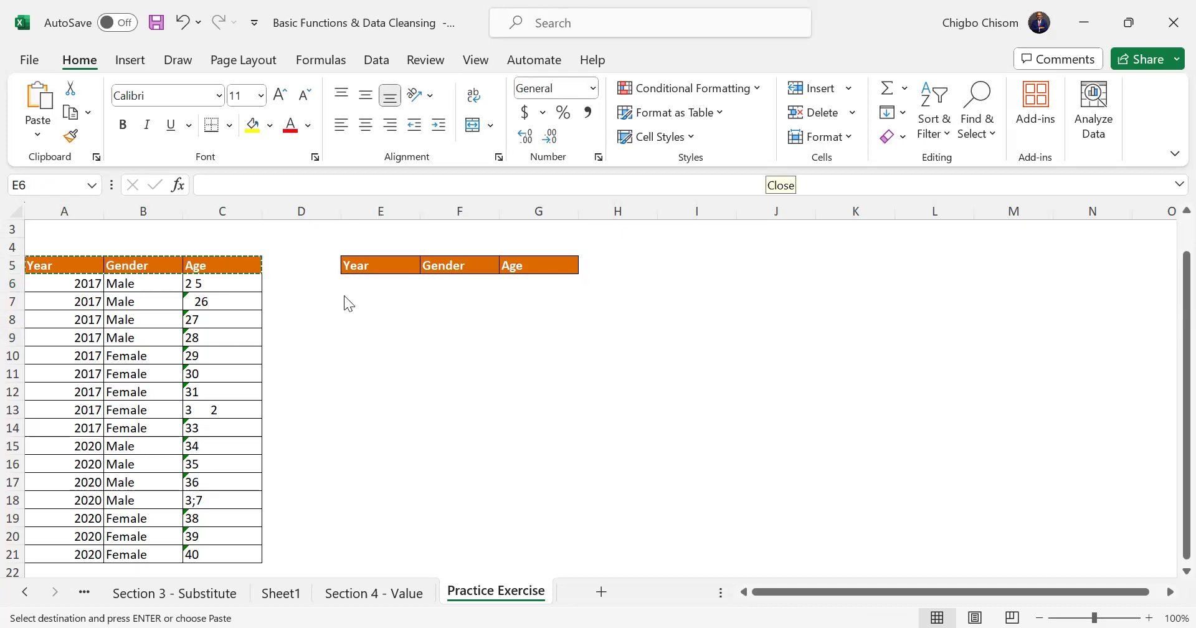
{"action": "left_click", "coordinate": [367, 284]}
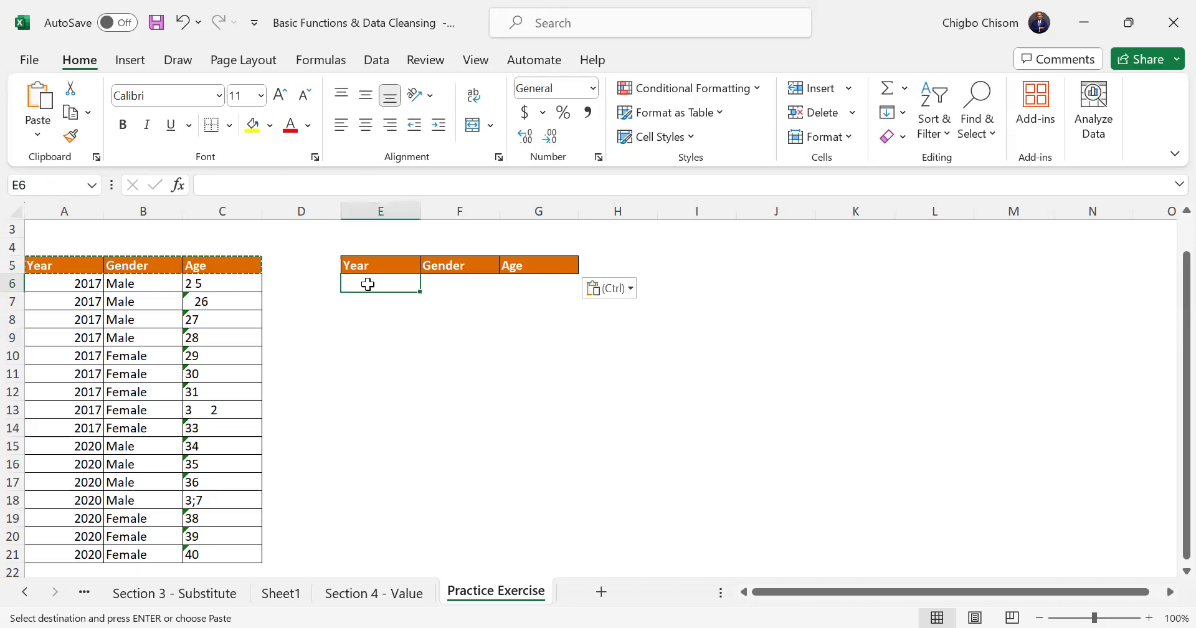
{"action": "left_click_drag", "start_coordinate": [85, 290], "coordinate": [92, 554]}
{"action": "key", "text": "ctrl+c"}
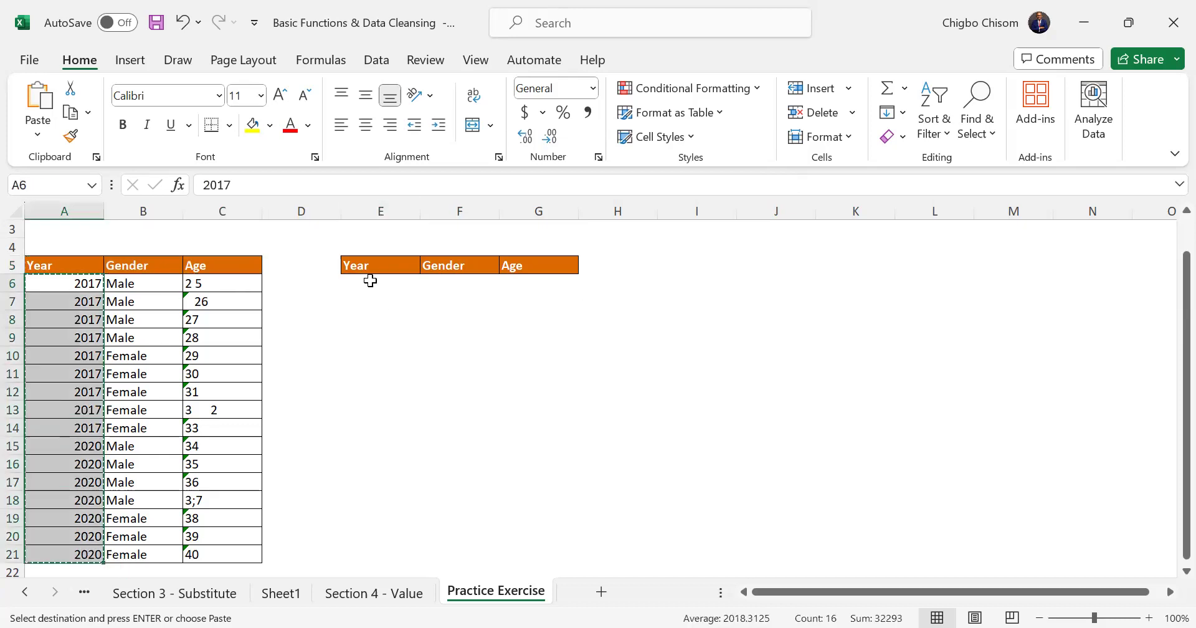
{"action": "left_click", "coordinate": [369, 281]}
{"action": "key", "text": "ctrl+v"}
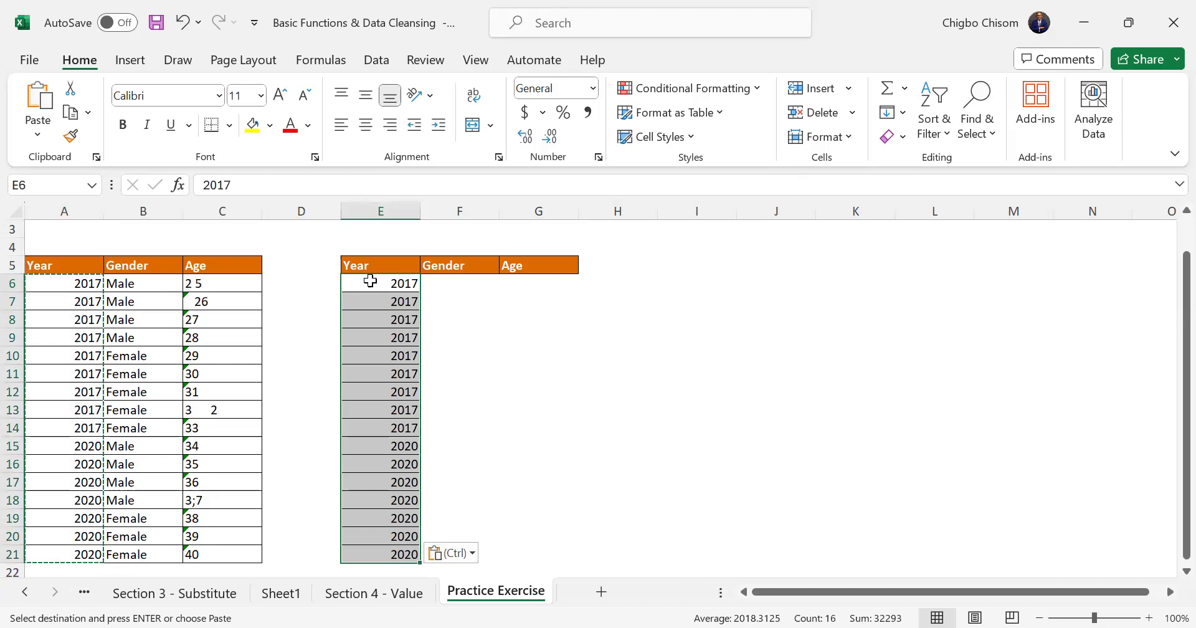
{"action": "key", "text": "ctrl+f"}
{"action": "left_click", "coordinate": [423, 300]}
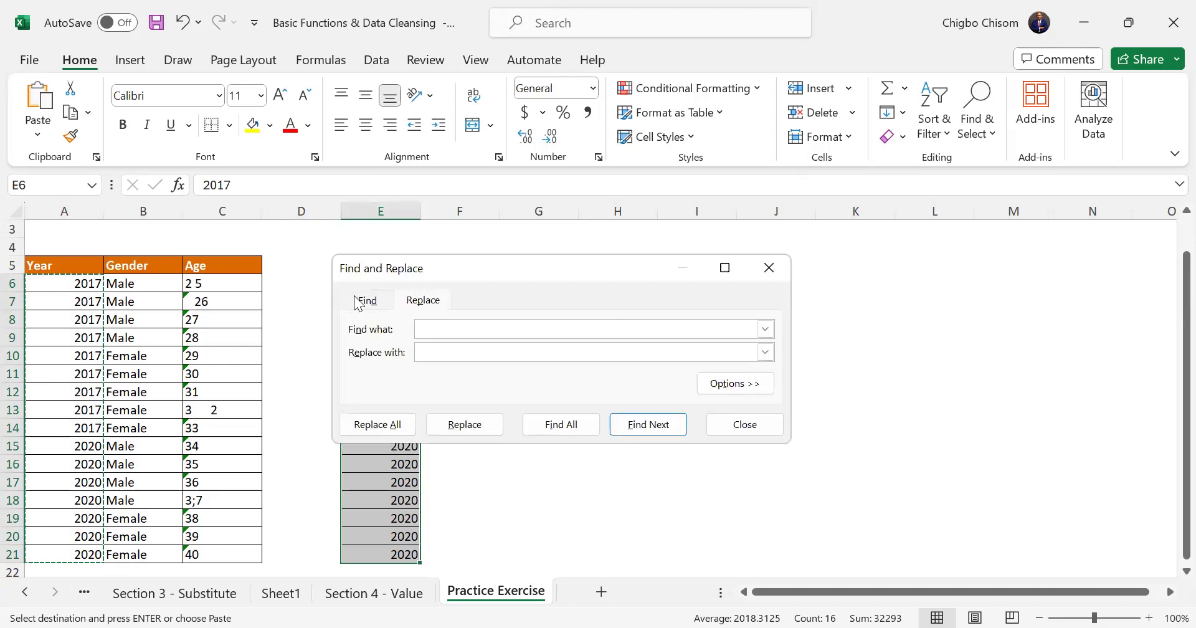
{"action": "left_click", "coordinate": [362, 301]}
{"action": "left_click", "coordinate": [424, 301]}
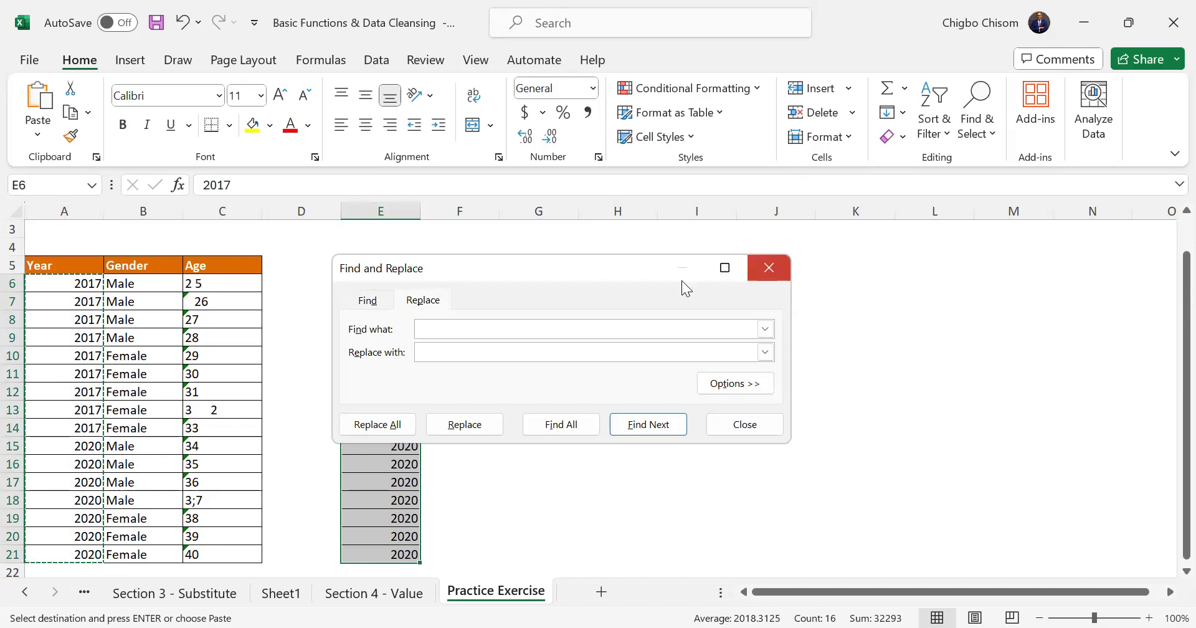
{"action": "key", "text": "ctrl+f"}
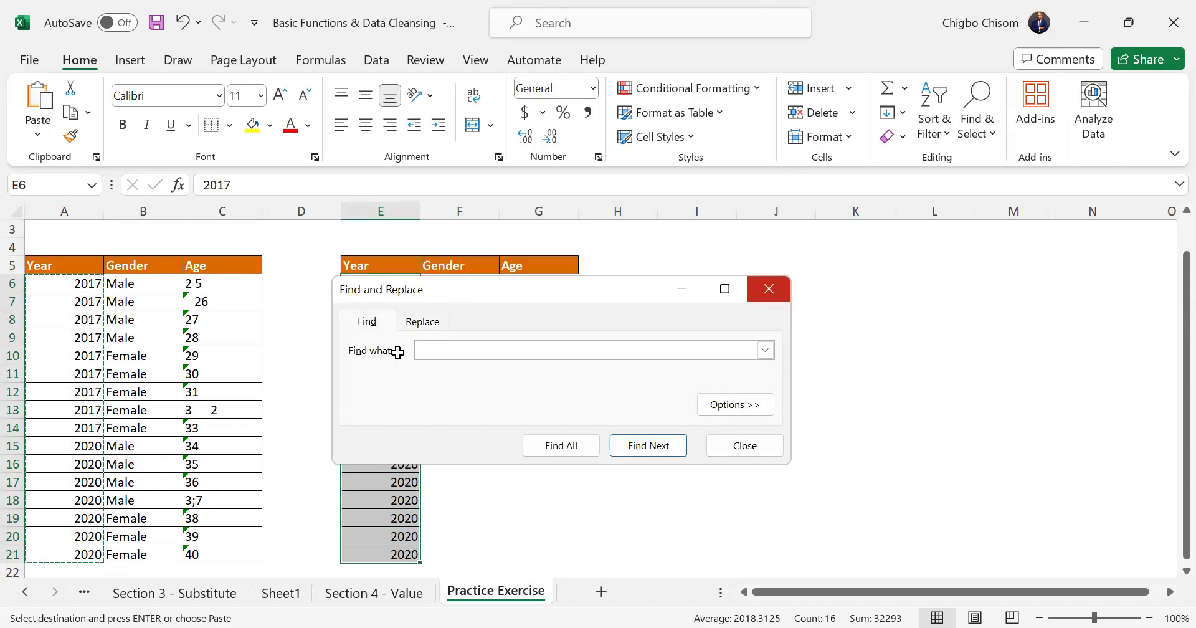
{"action": "key", "text": "Escape"}
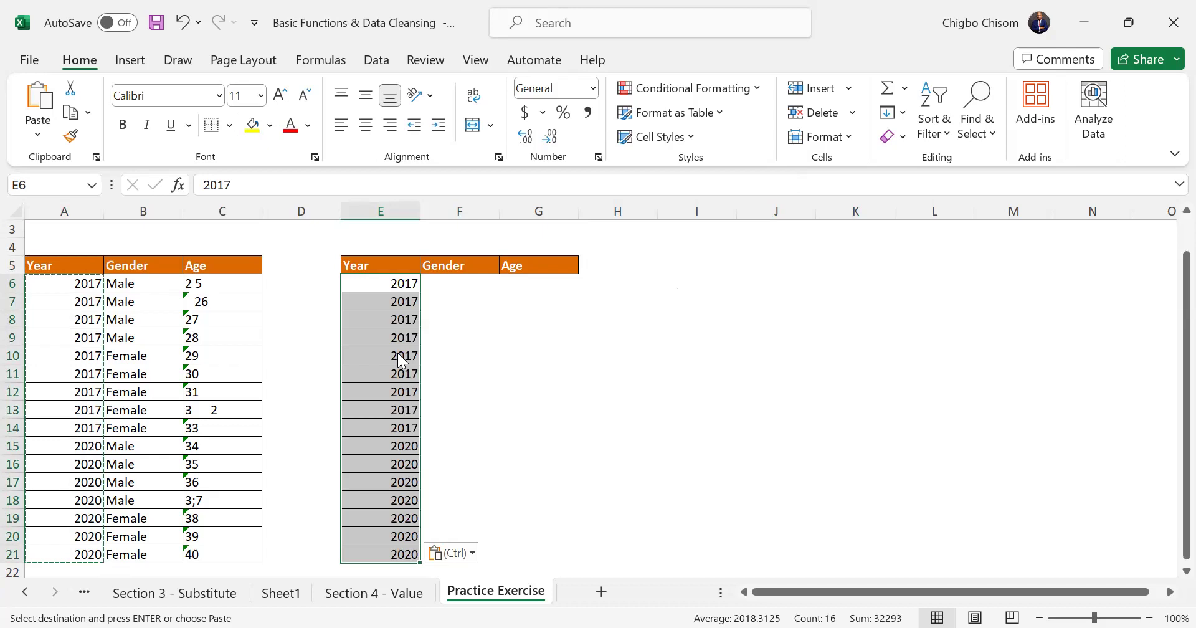
Step: Replace every 2017 with 2019 in the new Year column E6:E21 using Find and Replace
{"action": "key", "text": "ctrl+h"}
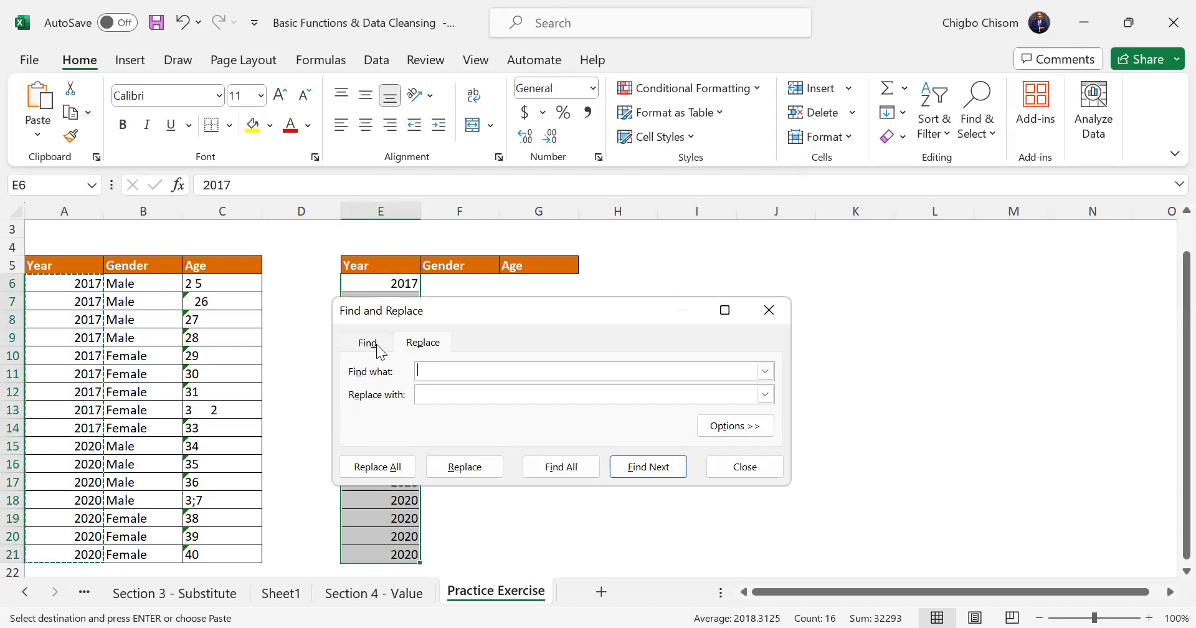
{"action": "left_click", "coordinate": [376, 343]}
{"action": "left_click", "coordinate": [417, 347]}
{"action": "type", "text": "2018"}
{"action": "key", "text": "BackSpace"}
{"action": "type", "text": "7"}
{"action": "left_click", "coordinate": [454, 402]}
{"action": "type", "text": "2019"}
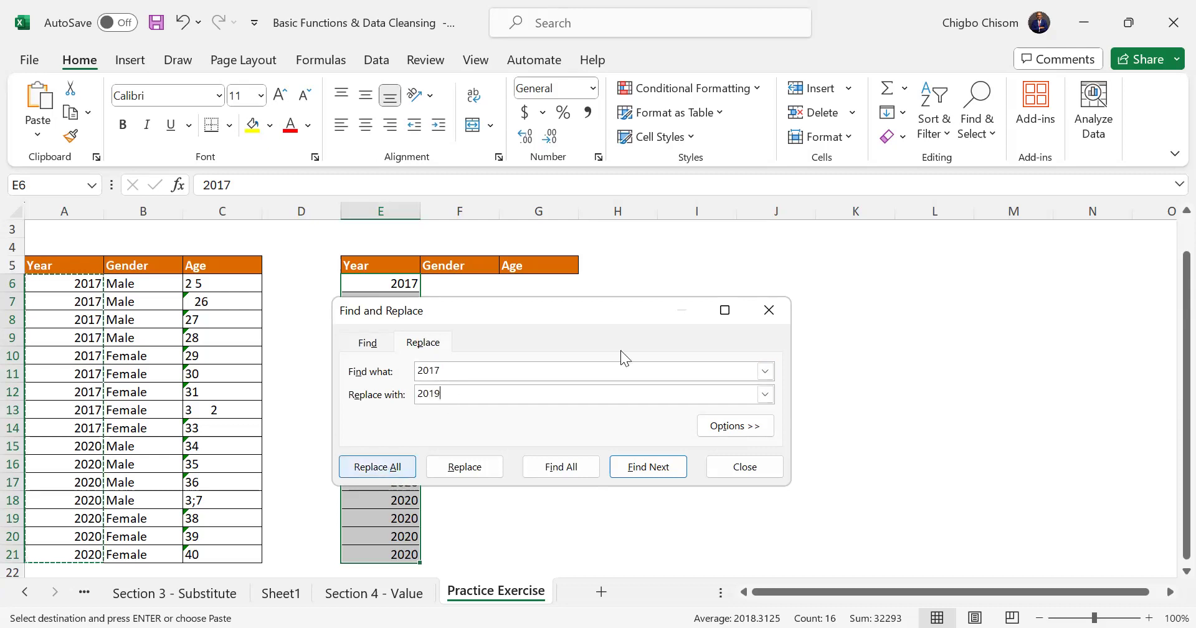
{"action": "key", "text": "alt+a"}
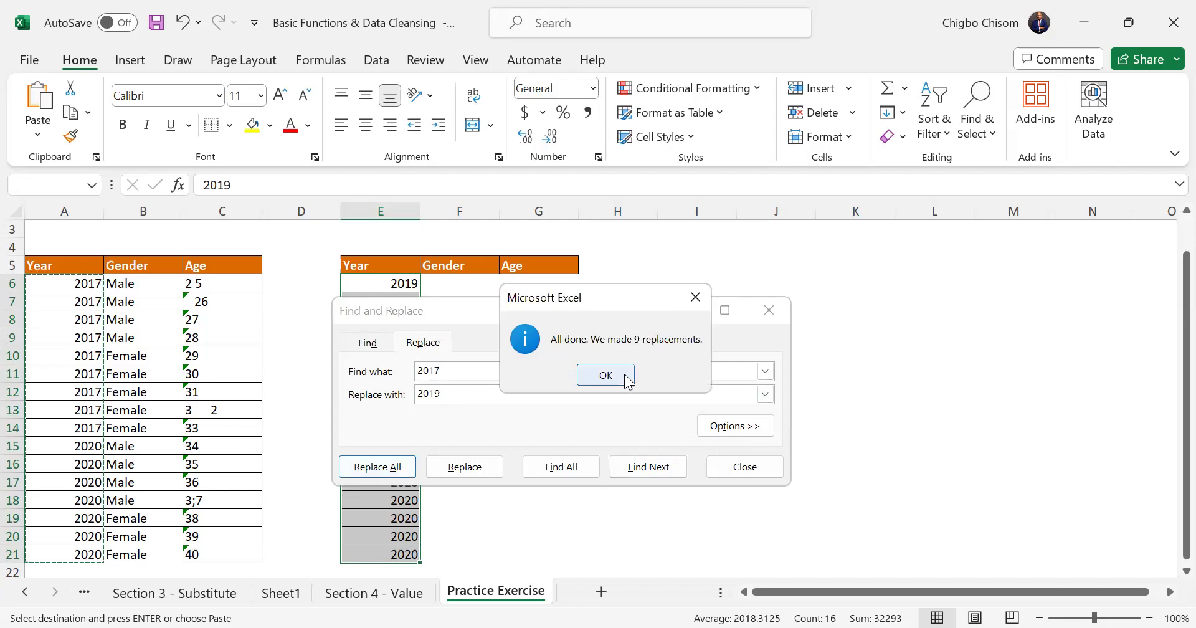
Step: Replace every 2020 with 2022 in E6:E21 using Find and Replace, and close the dialog
{"action": "left_click", "coordinate": [472, 379]}
{"action": "key", "text": "BackSpace"}
{"action": "key", "text": "BackSpace"}
{"action": "key", "text": "BackSpace"}
{"action": "type", "text": "020"}
{"action": "left_click", "coordinate": [471, 392]}
{"action": "type", "text": "--"}
{"action": "key", "text": "BackSpace"}
{"action": "key", "text": "BackSpace"}
{"action": "key", "text": "BackSpace"}
{"action": "type", "text": "2"}
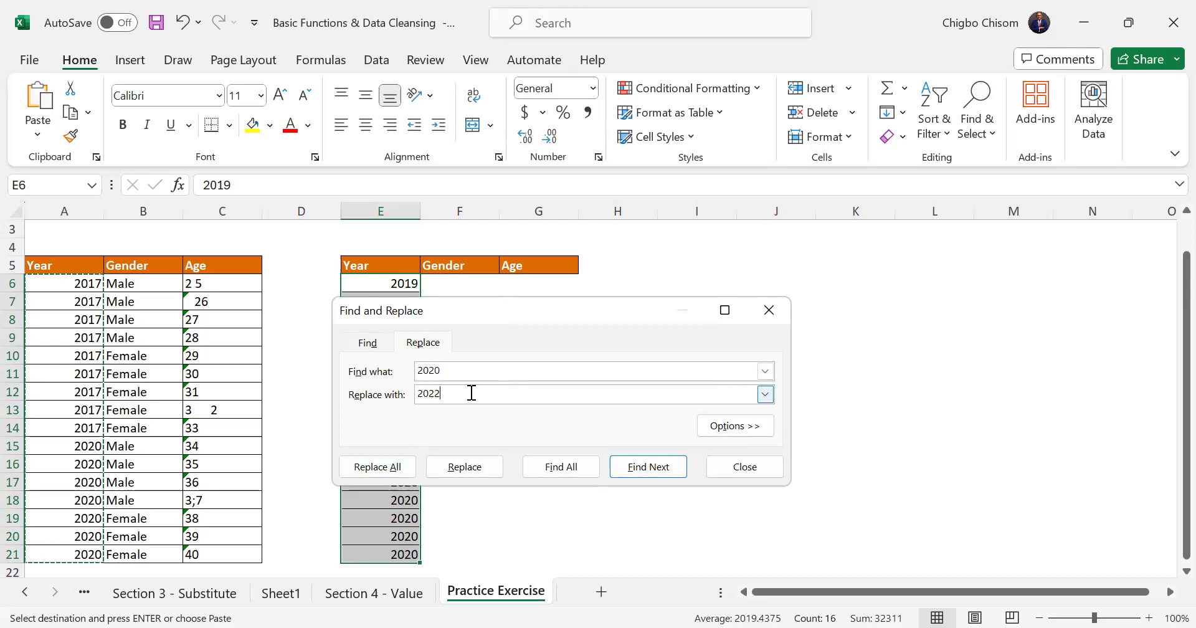
{"action": "left_click", "coordinate": [399, 464]}
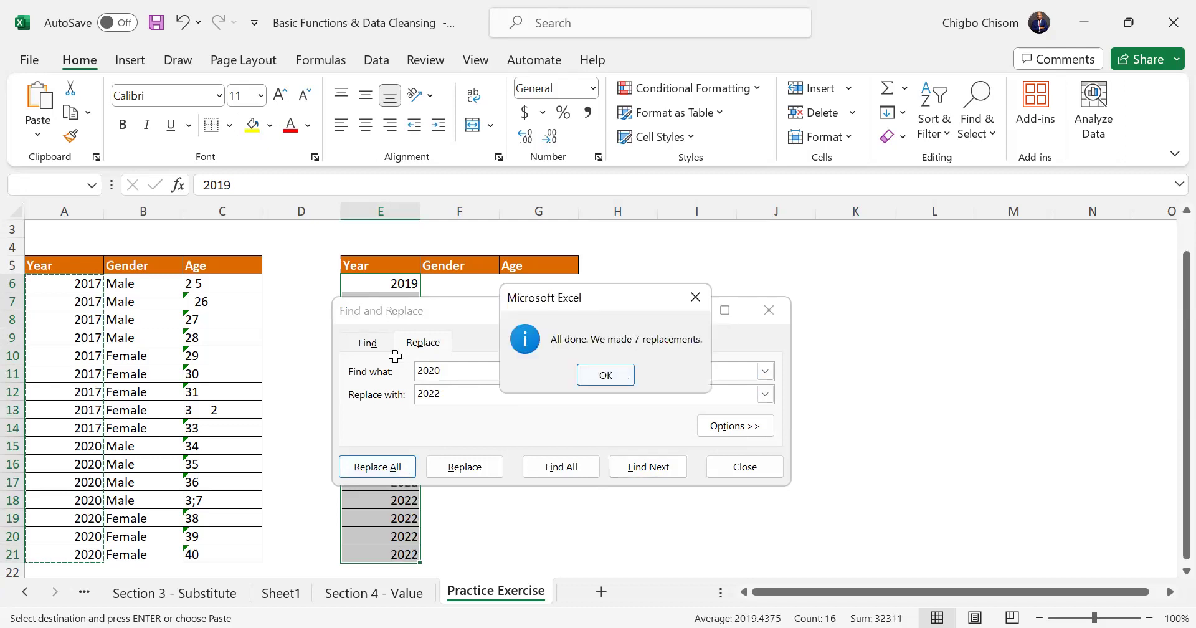
{"action": "key", "text": "Escape"}
{"action": "key", "text": "Escape"}
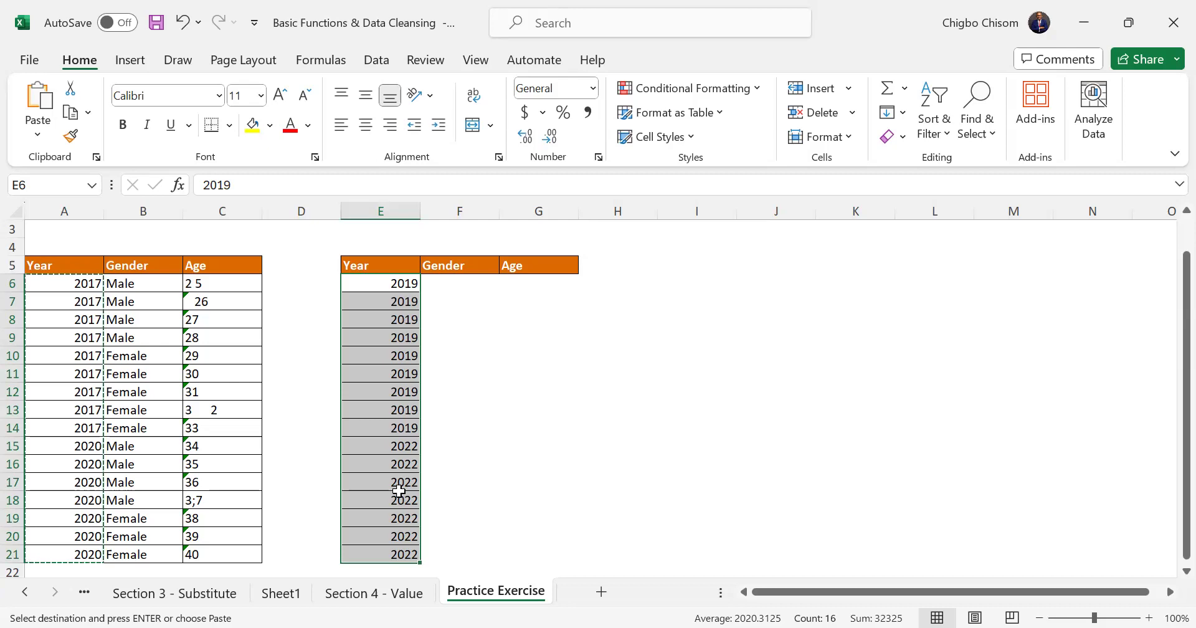
Step: Clear E6:E21, enter =SUBSTITUTE(A6, 2017, 2019) in E6 and fill it down to E21
{"action": "key", "text": "Delete"}
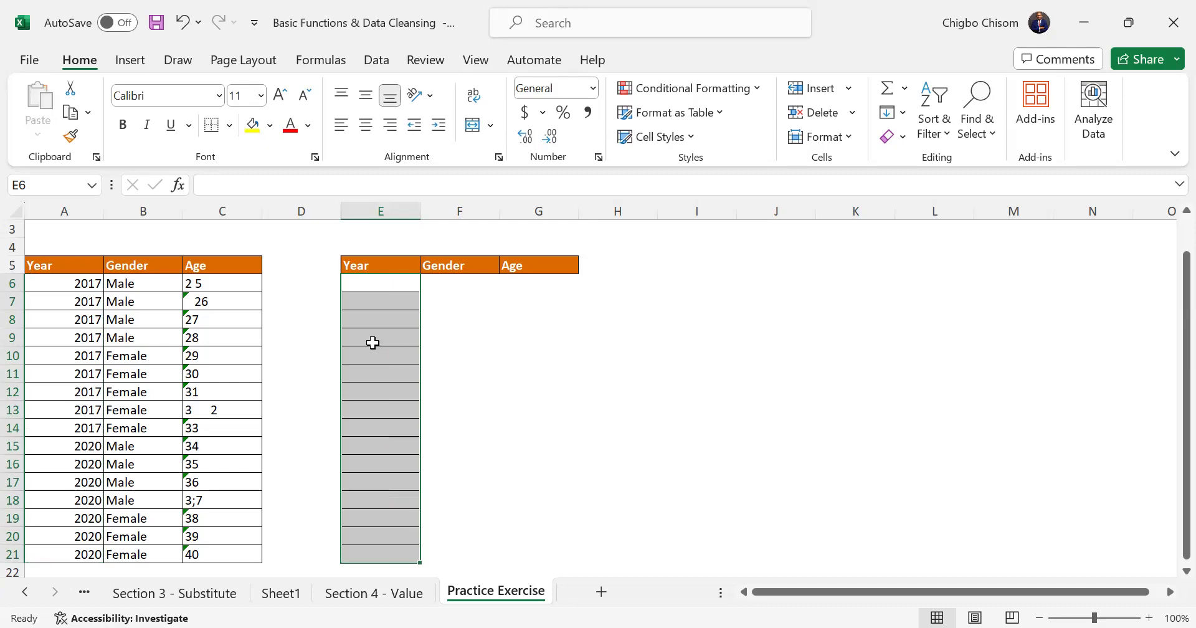
{"action": "left_click", "coordinate": [372, 287]}
{"action": "type", "text": "="}
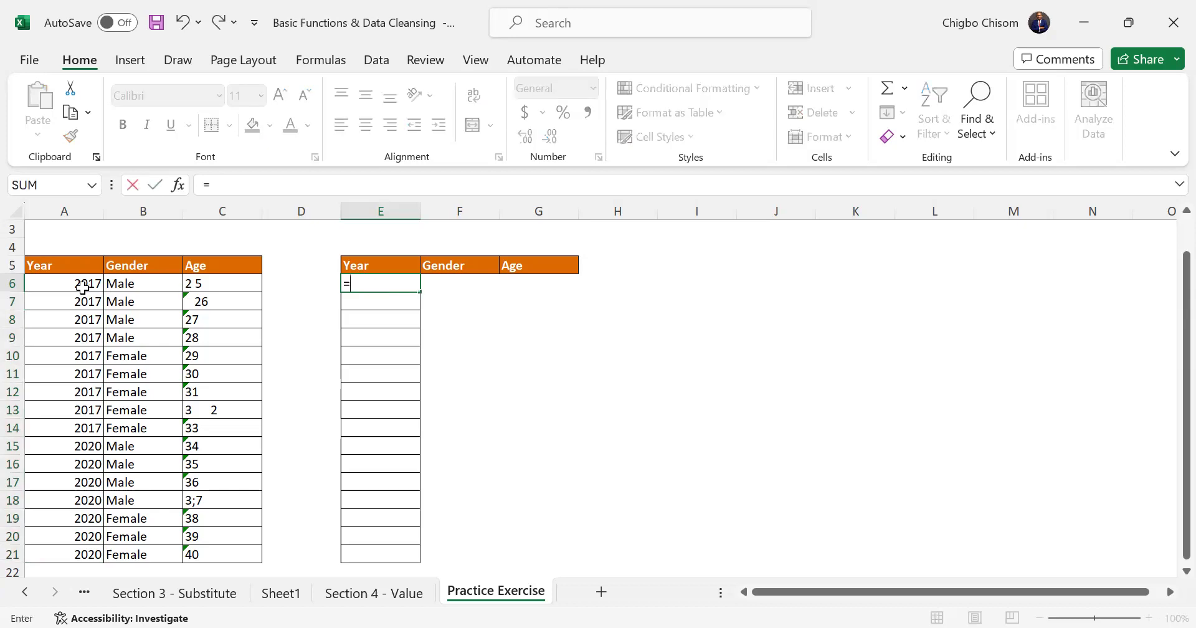
{"action": "type", "text": "SUBSTITUTE("}
{"action": "left_click", "coordinate": [82, 285]}
{"action": "type", "text": ", 201"}
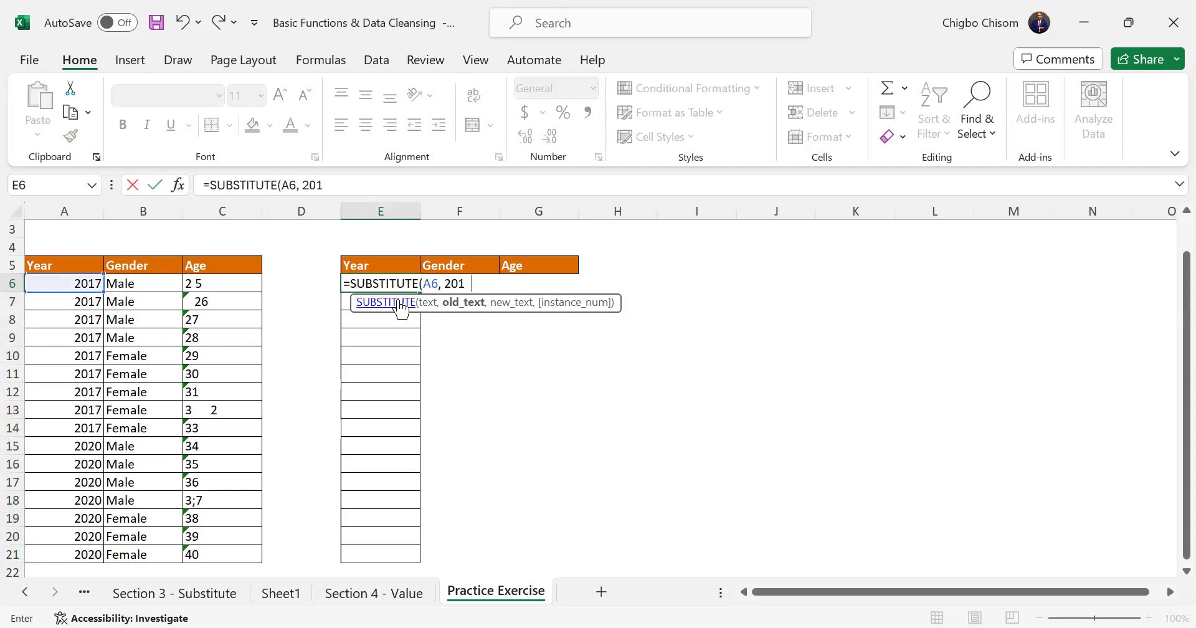
{"action": "type", "text": "7, "}
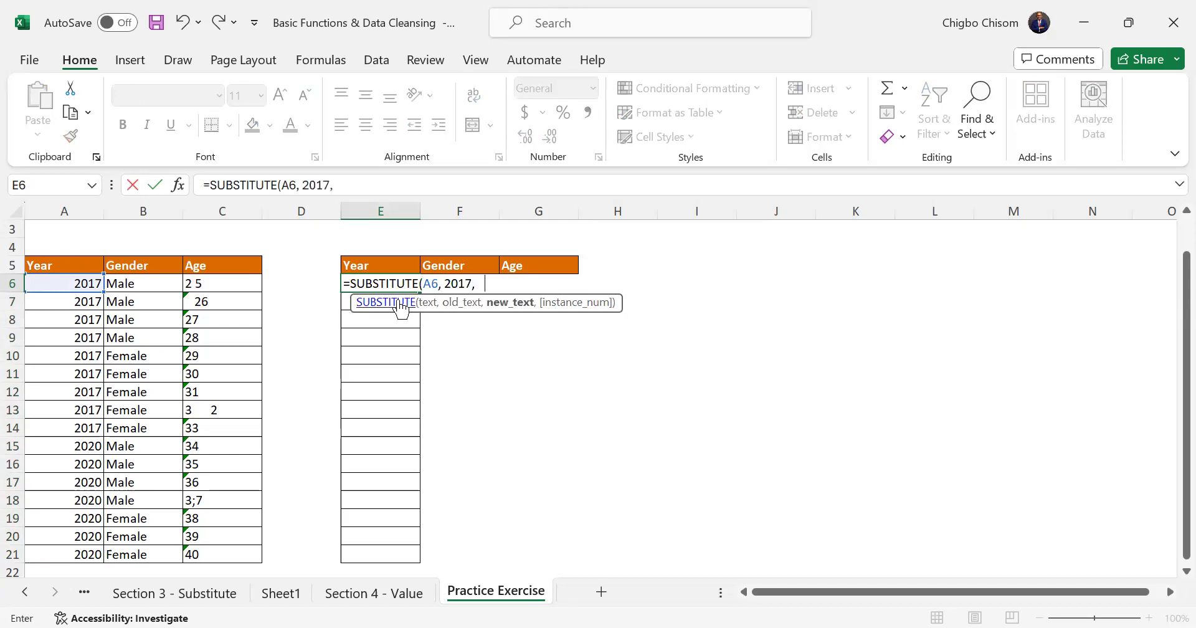
{"action": "type", "text": "2019"}
{"action": "key", "text": "Return"}
{"action": "left_click", "coordinate": [402, 283]}
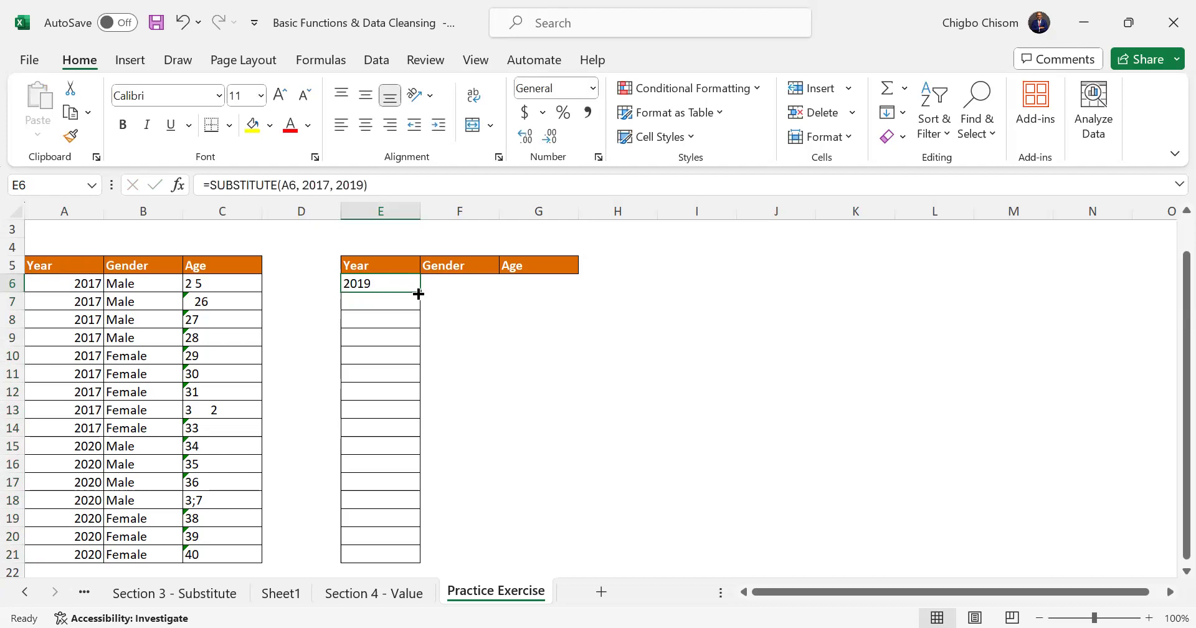
{"action": "left_click_drag", "start_coordinate": [418, 293], "coordinate": [410, 566]}
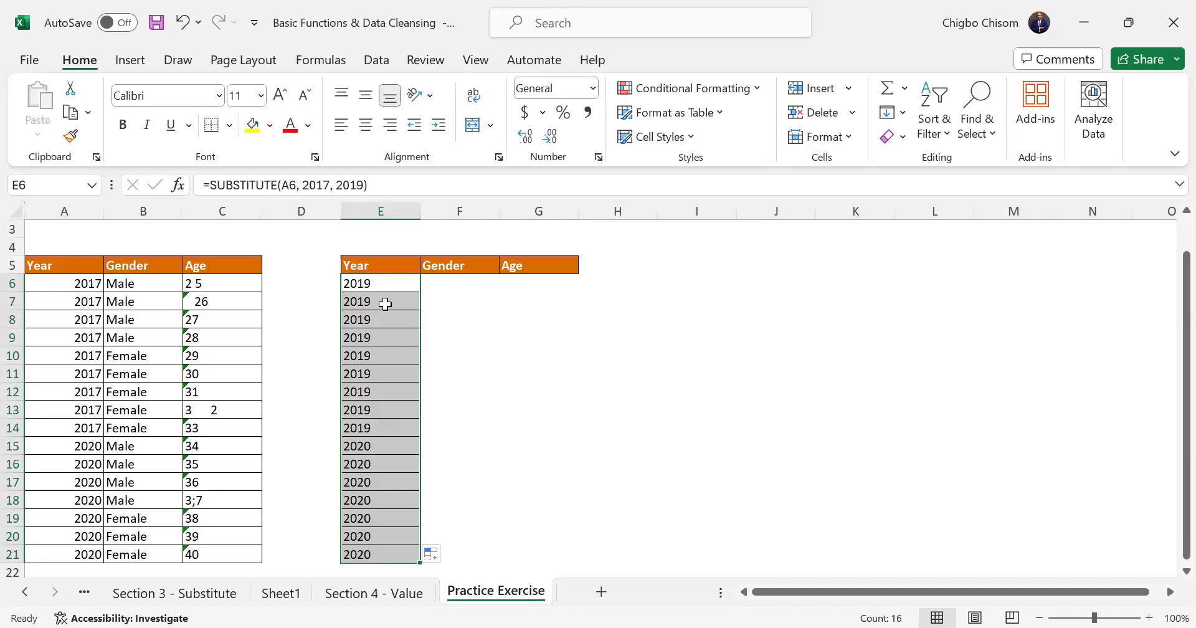
Step: Extend the E6 formula to =SUBSTITUTE(SUBSTITUTE(A6, 2017, 2019), 2020, 2022) and fill it down to E21
{"action": "key", "text": "F2"}
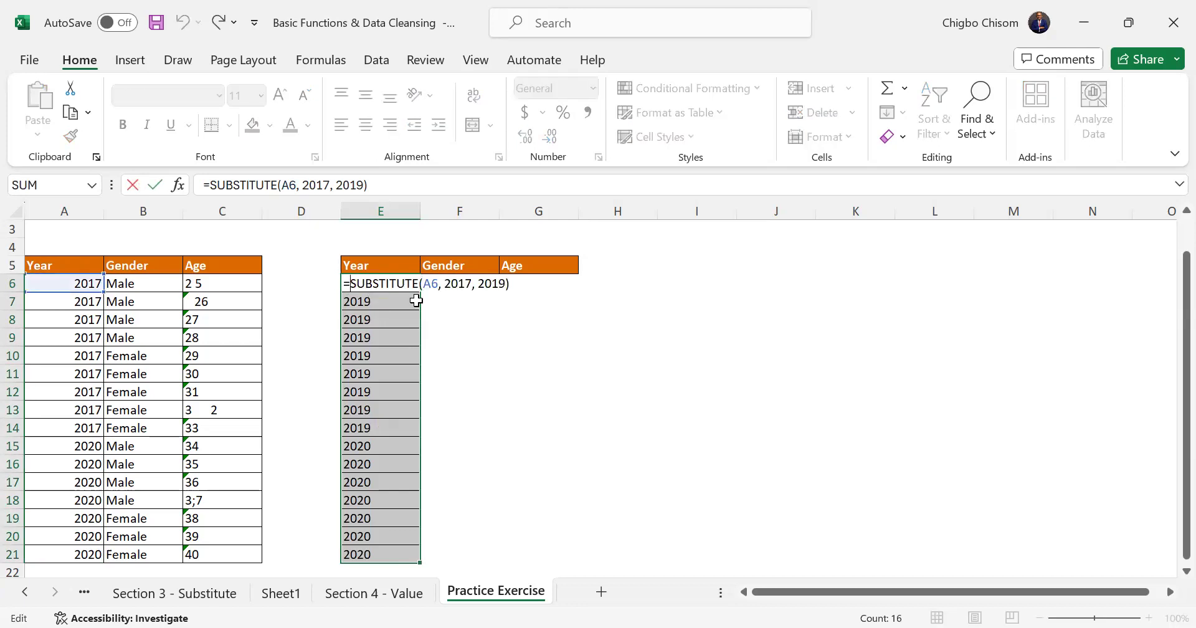
{"action": "type", "text": "su"}
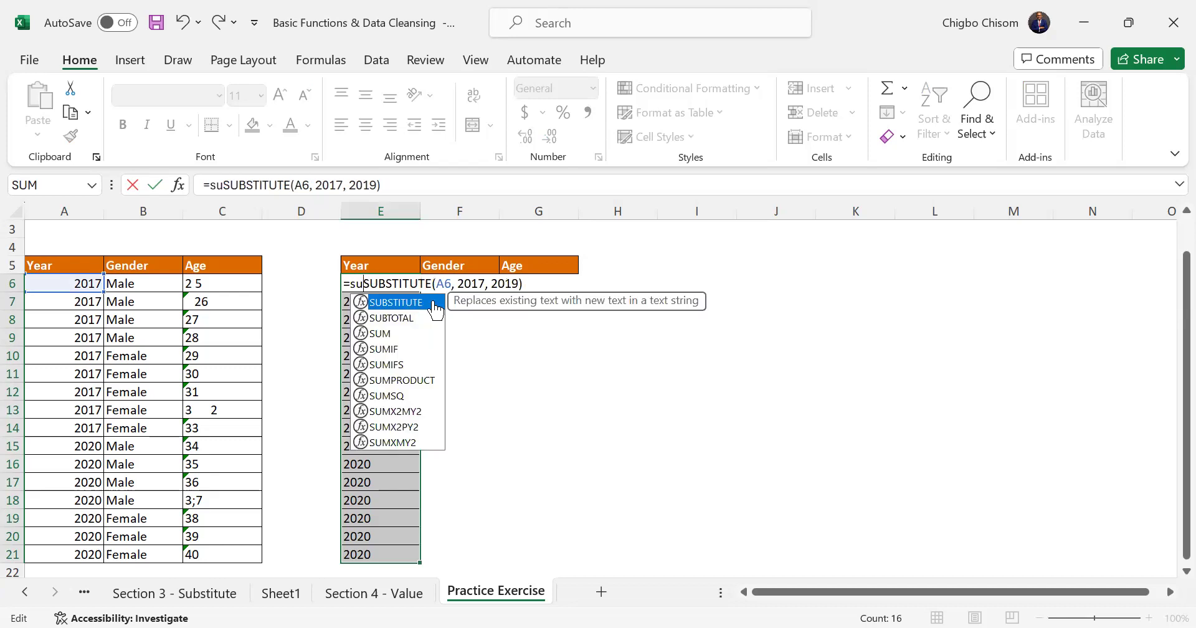
{"action": "double_click", "coordinate": [433, 303]}
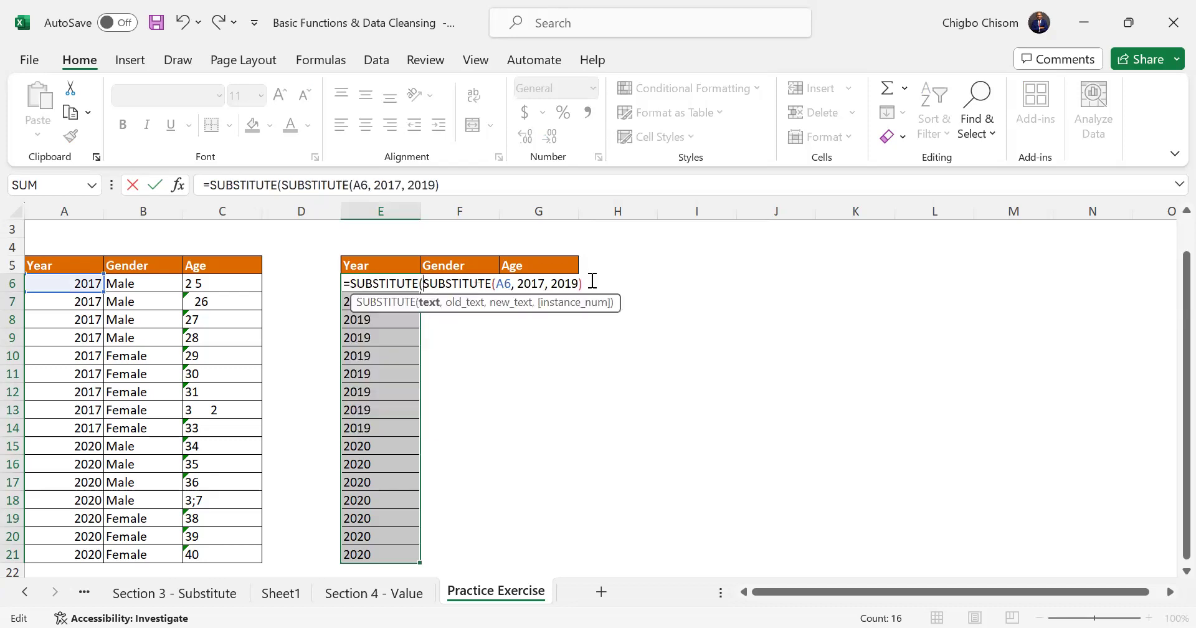
{"action": "type", "text": ","}
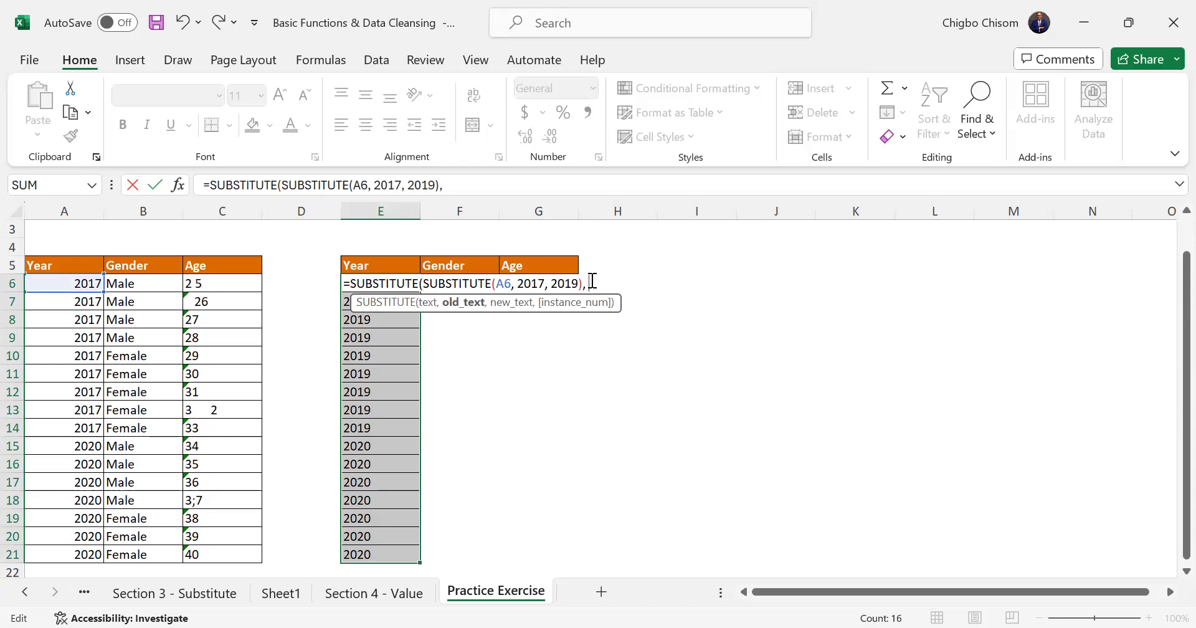
{"action": "type", "text": " 2020, 2022)"}
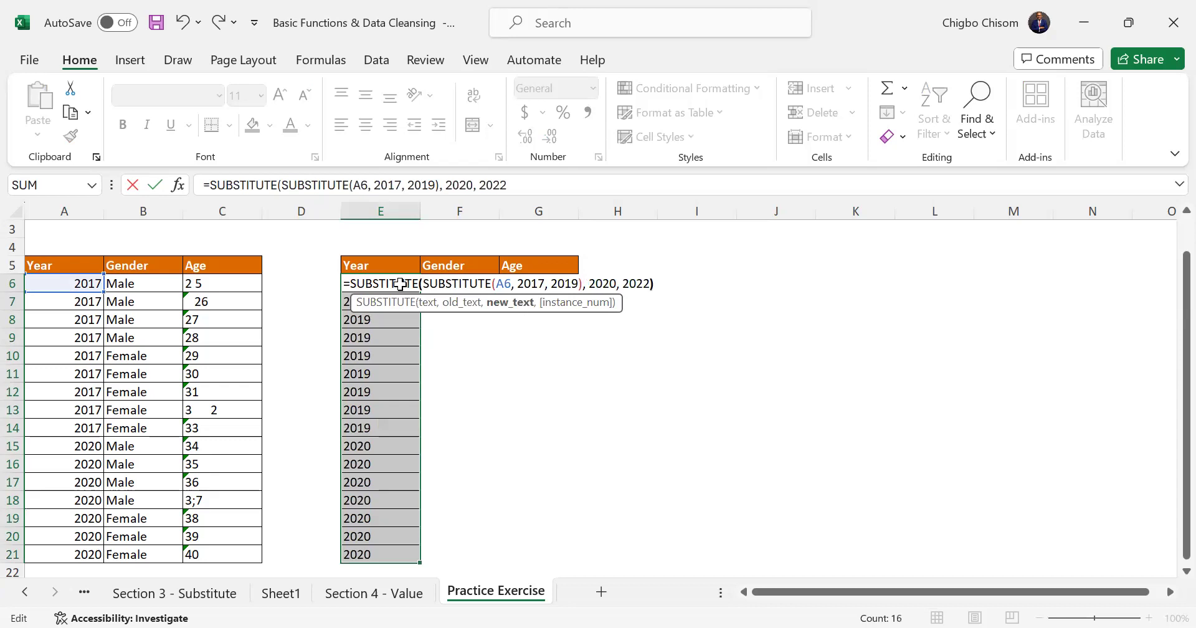
{"action": "key", "text": "Return"}
{"action": "left_click", "coordinate": [400, 284]}
{"action": "left_click_drag", "start_coordinate": [419, 292], "coordinate": [420, 553]}
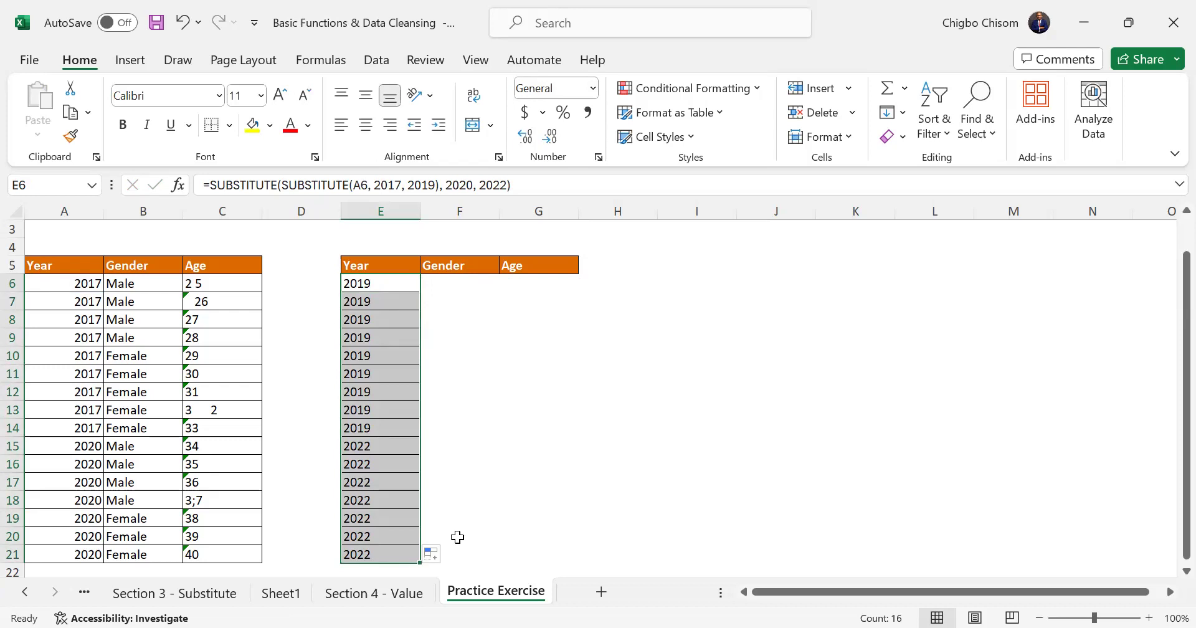
Step: Enter a SUBSTITUTE formula in F6 that replaces "Male" in B6 with a person's first name
{"action": "left_click", "coordinate": [449, 284]}
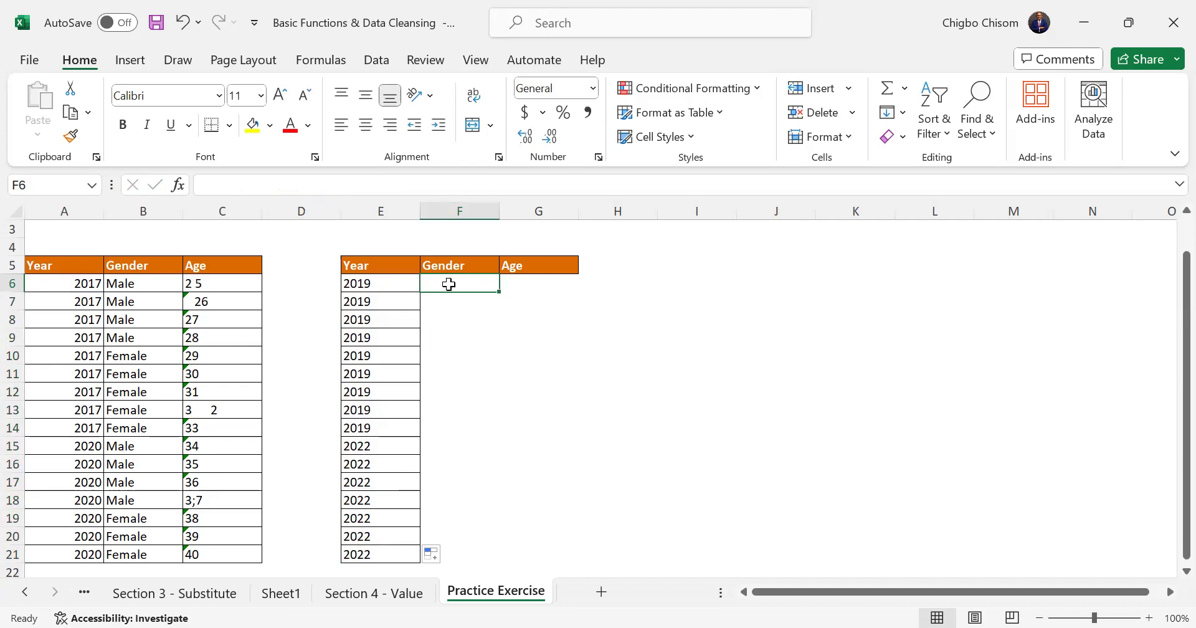
{"action": "type", "text": "="}
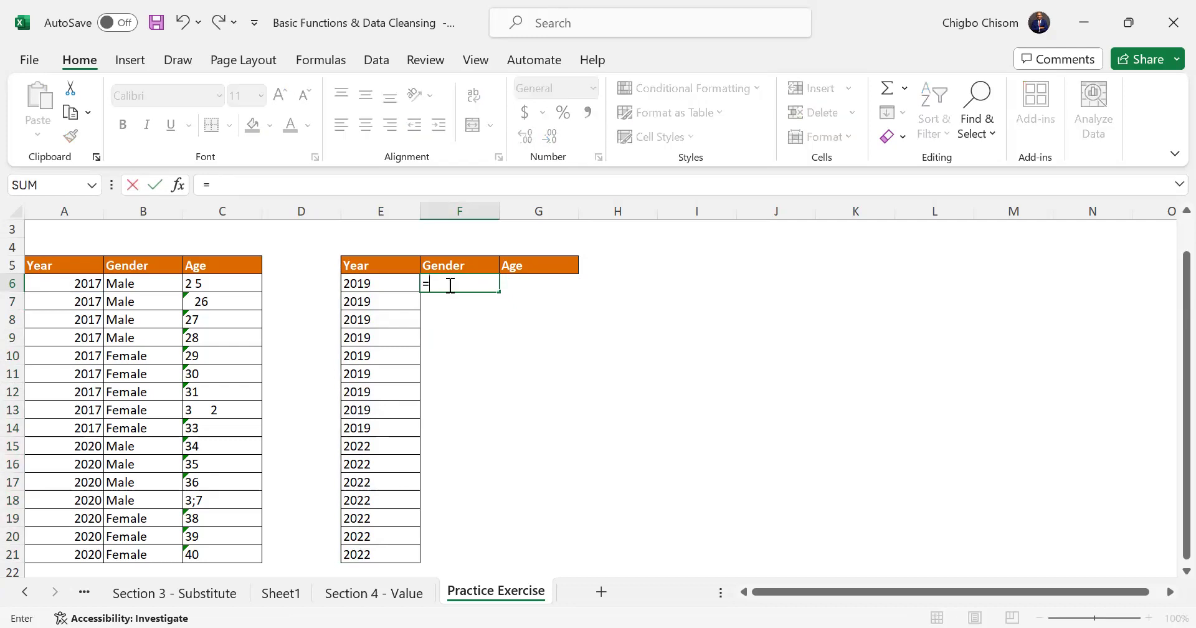
{"action": "type", "text": "SUBSTITUTE("}
{"action": "left_click", "coordinate": [135, 284]}
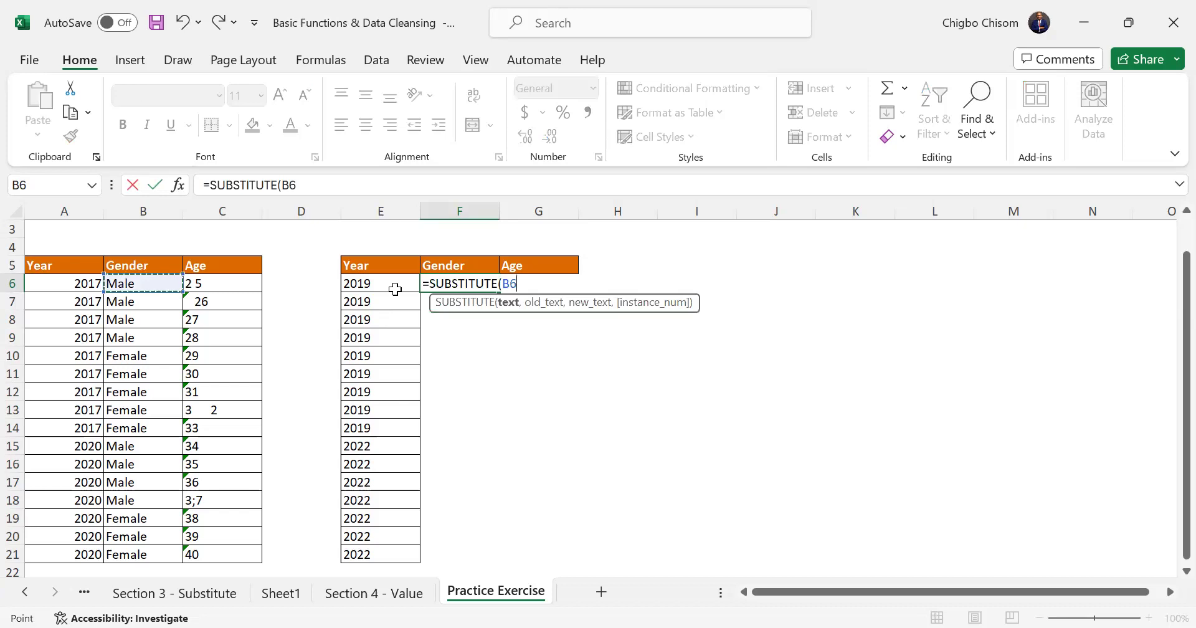
{"action": "type", "text": ", Male"}
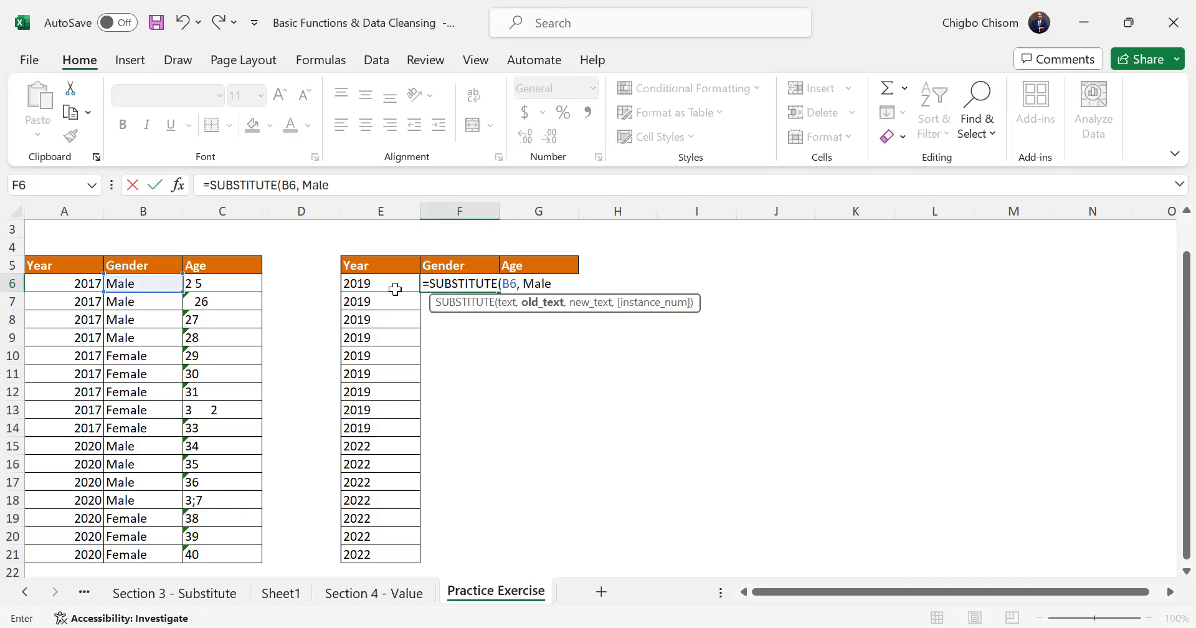
{"action": "key", "text": "BackSpace"}
{"action": "key", "text": "BackSpace"}
{"action": "key", "text": "BackSpace"}
{"action": "key", "text": "BackSpace"}
{"action": "type", "text": "\"Ma"}
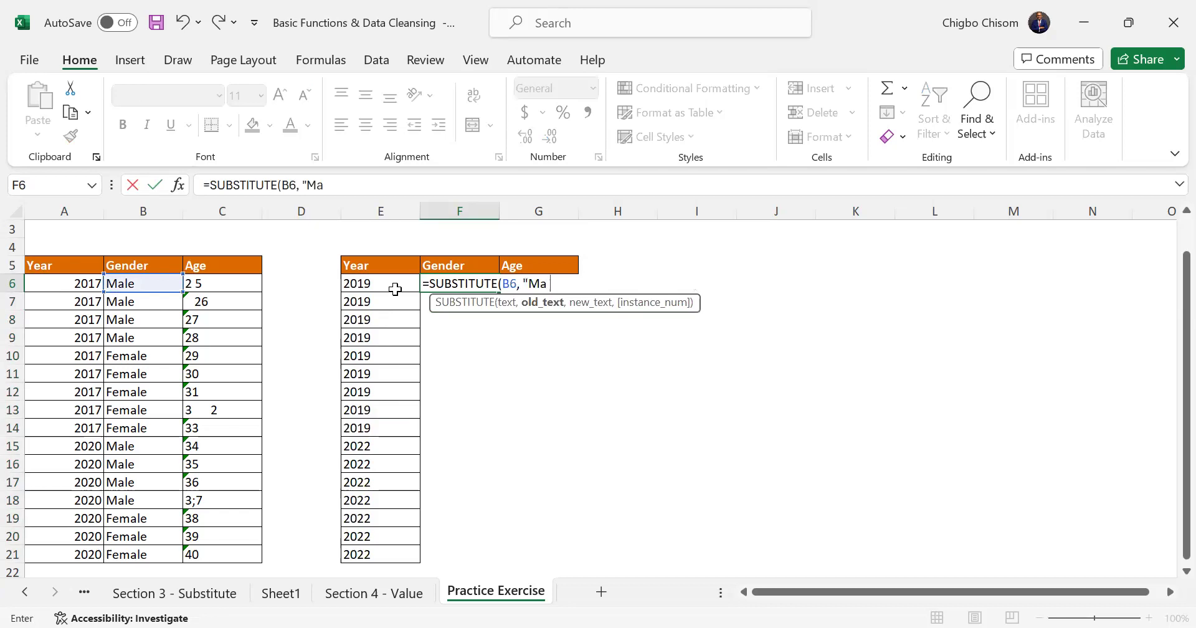
{"action": "type", "text": "le\", \"Chisom"}
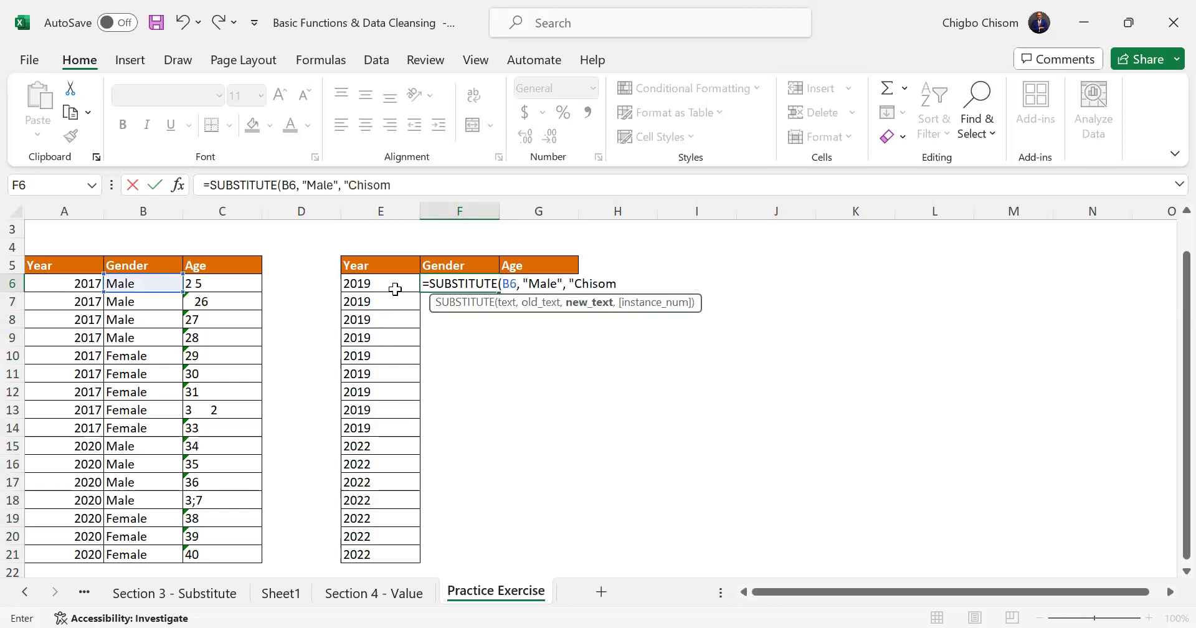
{"action": "type", "text": ")"}
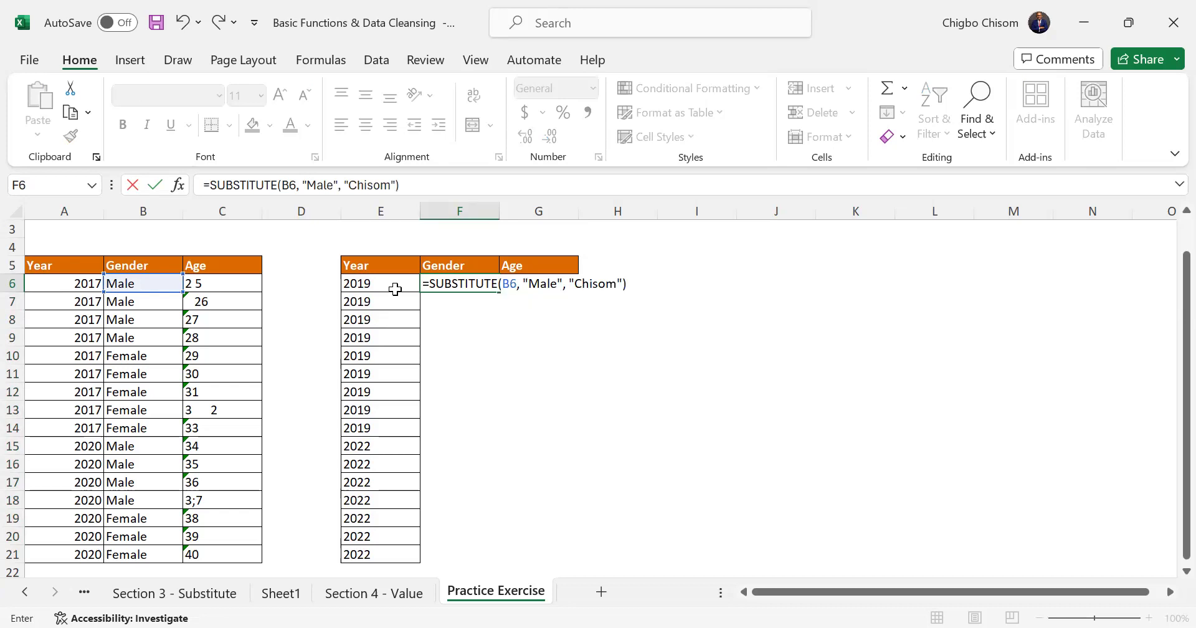
{"action": "key", "text": "Return"}
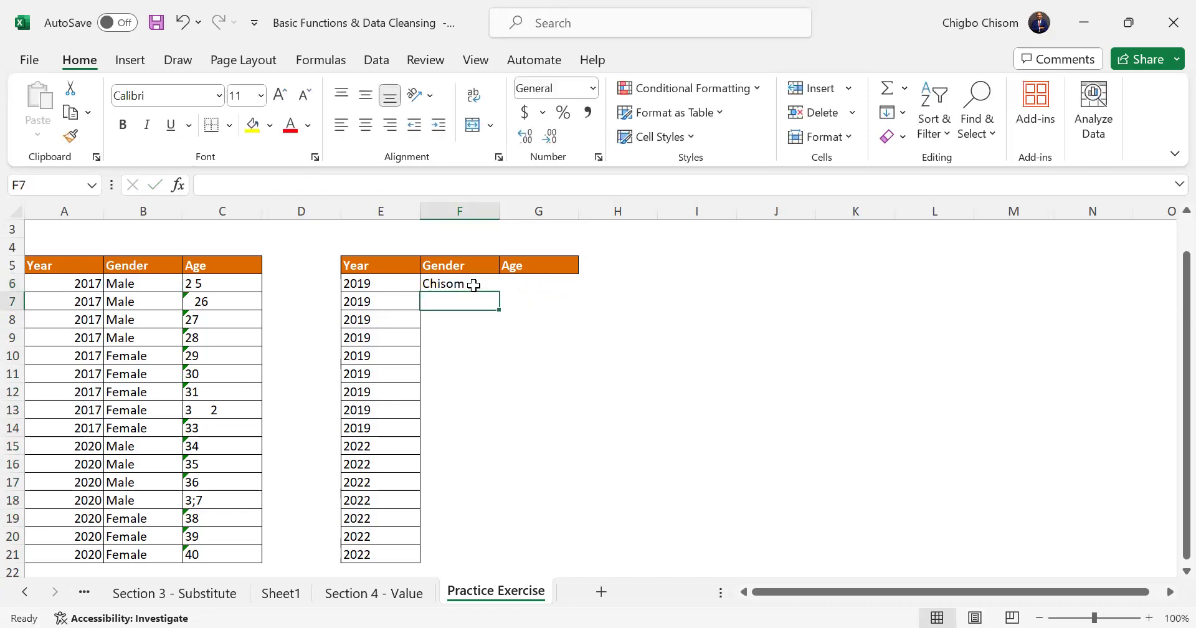
Step: Fill the SUBSTITUTE formula in F6 down the new Gender column to F21
{"action": "left_click", "coordinate": [501, 301]}
{"action": "left_click", "coordinate": [496, 290]}
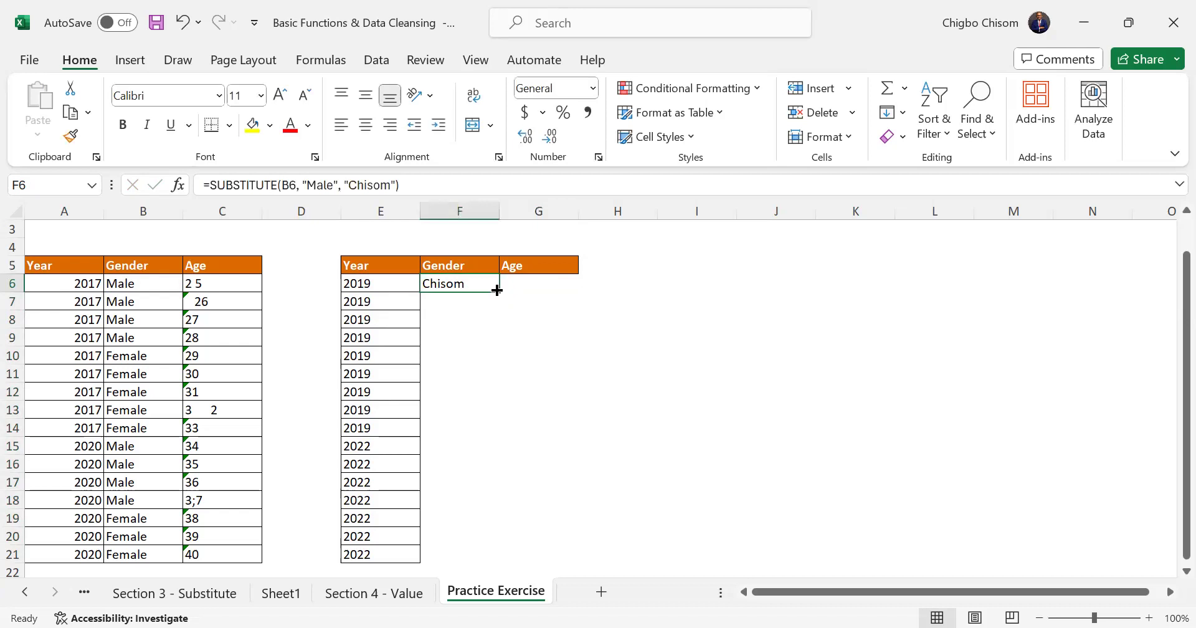
{"action": "double_click", "coordinate": [497, 290]}
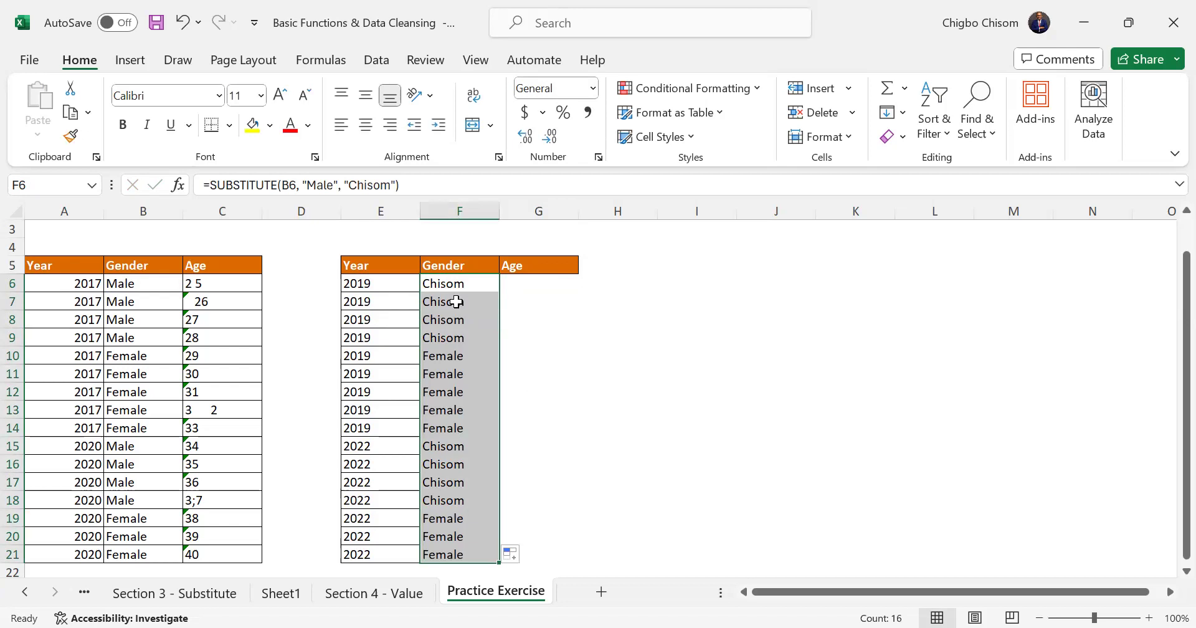
Step: Clear the new Gender column F6:F21 and paste in a copy of the original Gender values from B6:B21
{"action": "key", "text": "Delete"}
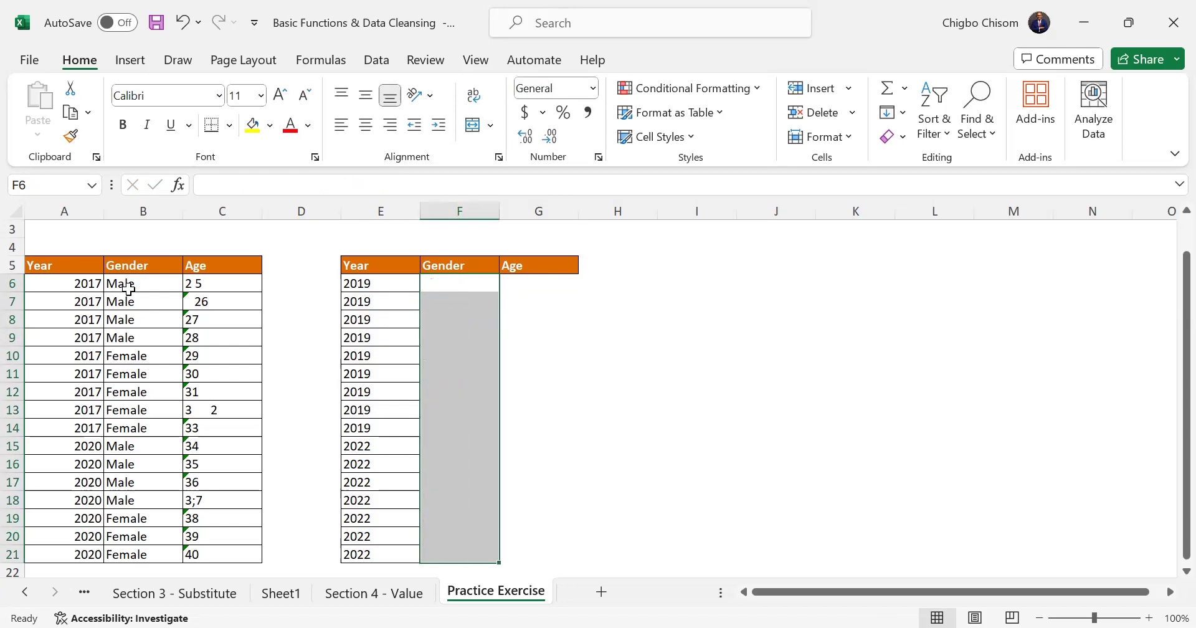
{"action": "left_click_drag", "start_coordinate": [132, 283], "coordinate": [142, 549]}
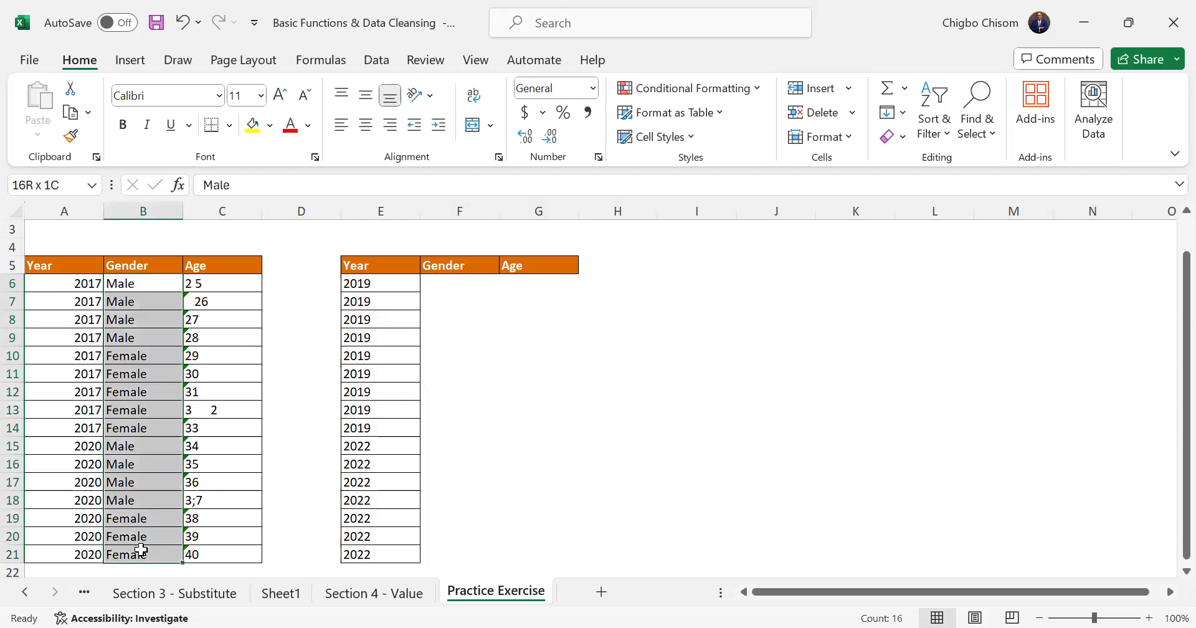
{"action": "key", "text": "ctrl+c"}
{"action": "left_click", "coordinate": [459, 282]}
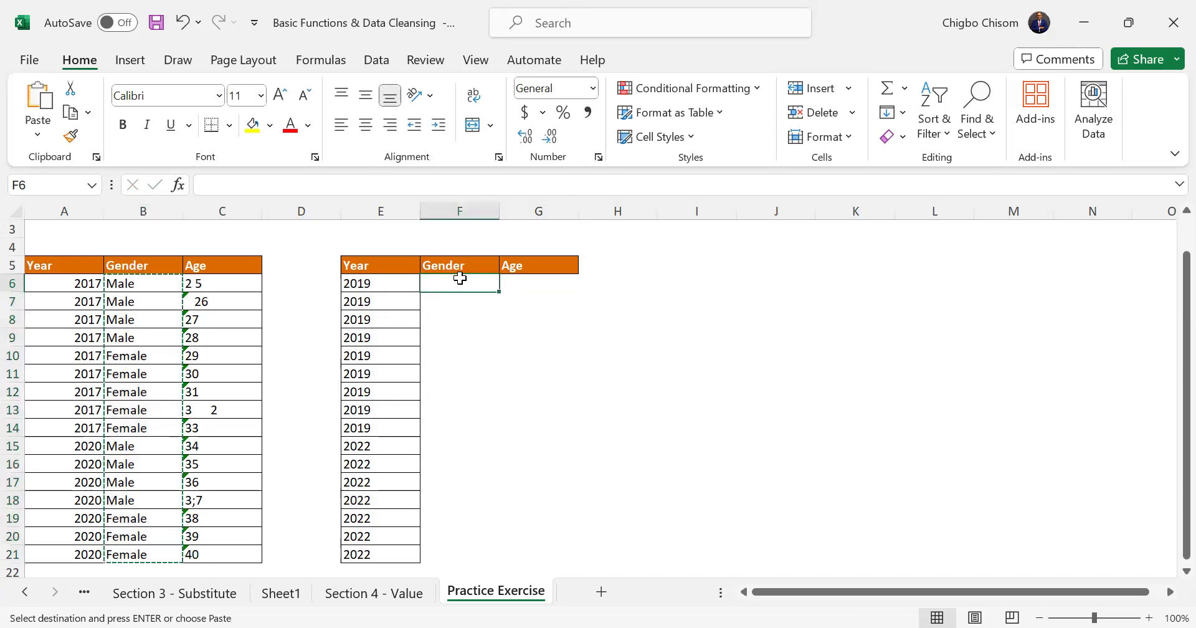
{"action": "key", "text": "ctrl+v"}
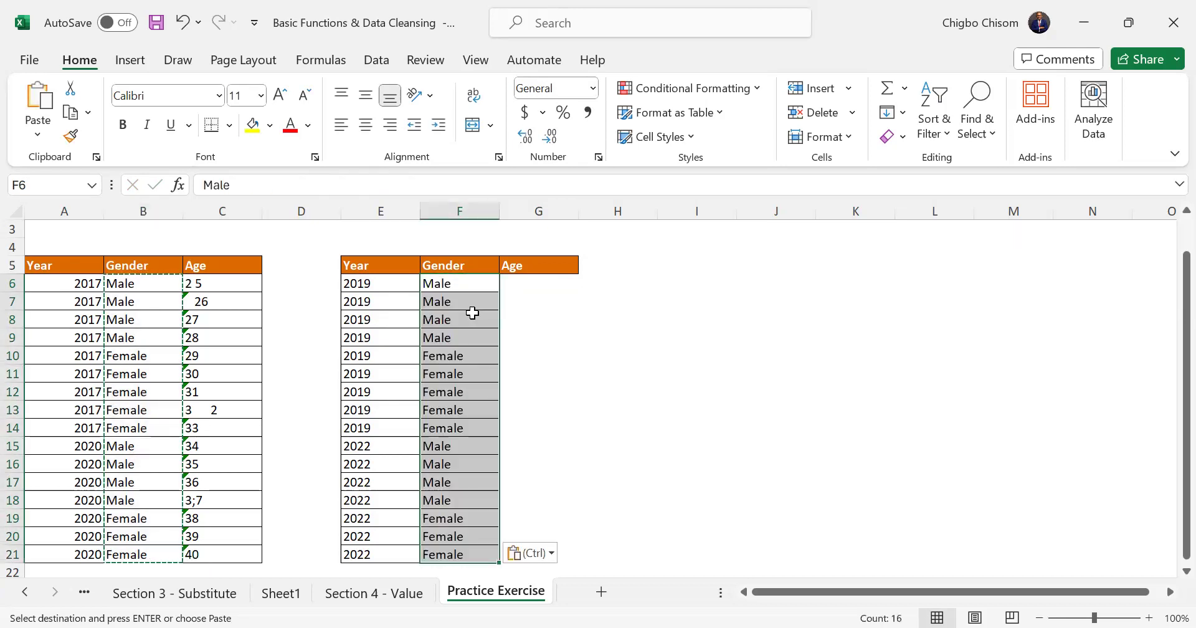
Step: Try replacing every "Male" in F6:F21 with a person's first name using Find and Replace
{"action": "key", "text": "ctrl+h"}
{"action": "left_click", "coordinate": [449, 400]}
{"action": "key", "text": "BackSpace"}
{"action": "key", "text": "BackSpace"}
{"action": "key", "text": "BackSpace"}
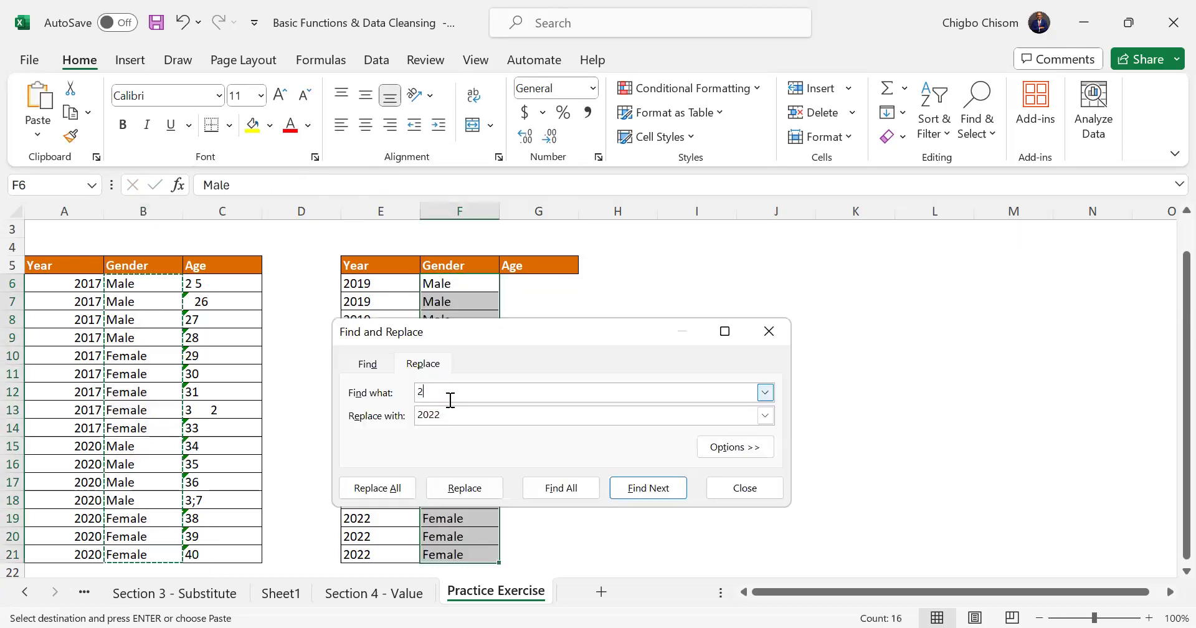
{"action": "key", "text": "BackSpace"}
{"action": "type", "text": "Male"}
{"action": "double_click", "coordinate": [454, 416]}
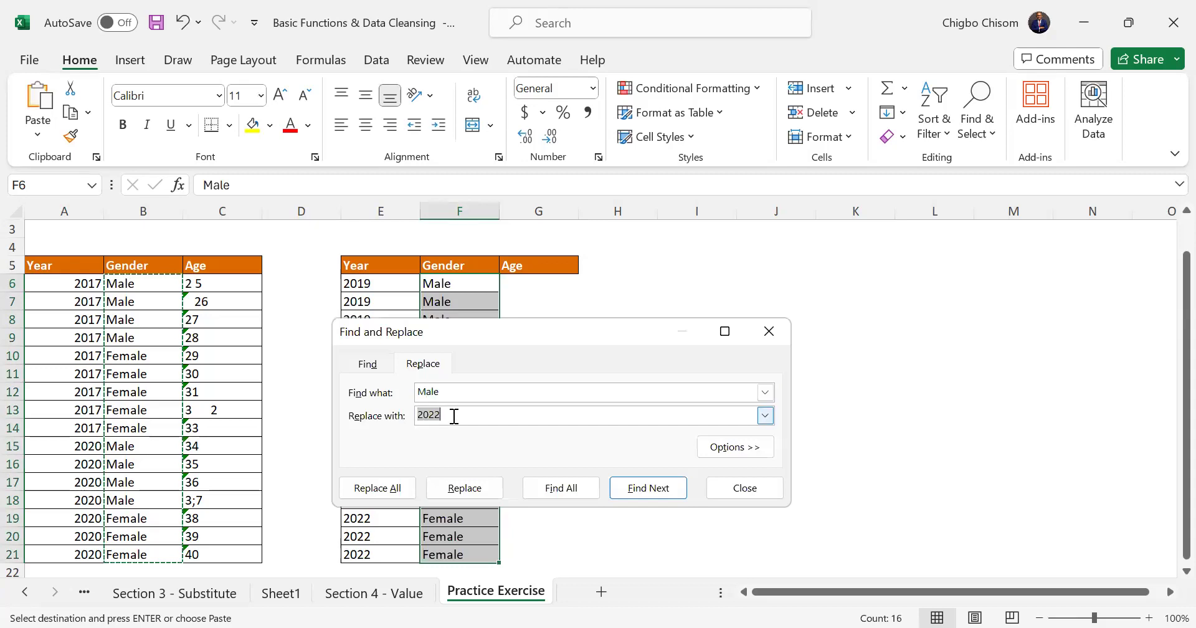
{"action": "type", "text": "Chisom"}
{"action": "left_click", "coordinate": [396, 488]}
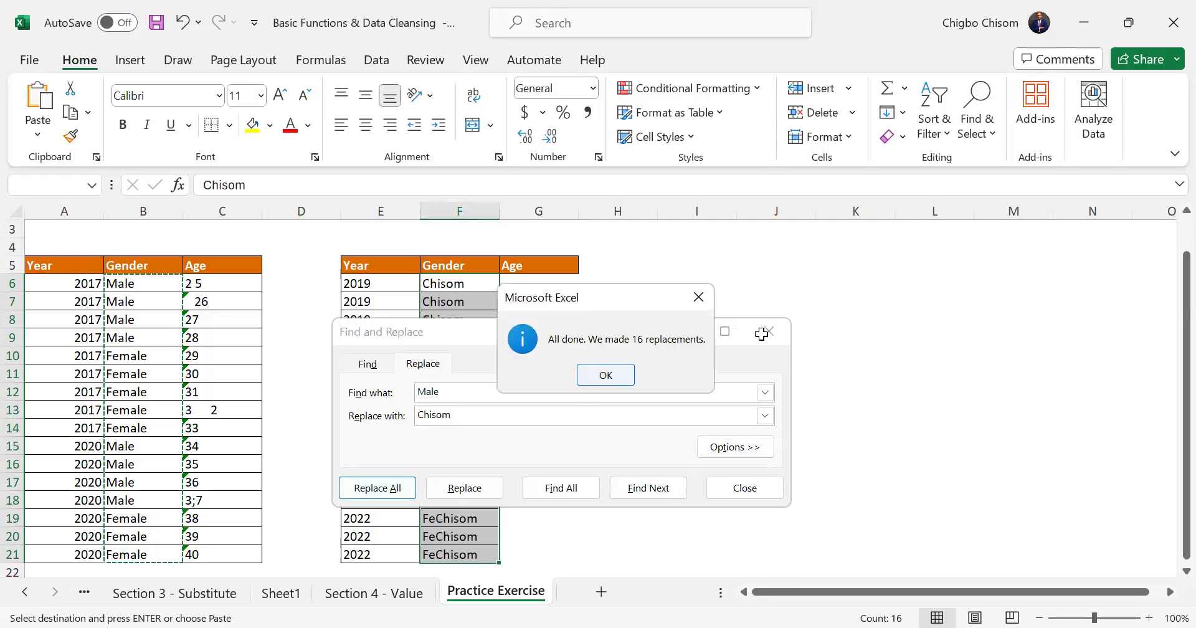
{"action": "key", "text": "Return"}
{"action": "key", "text": "Escape"}
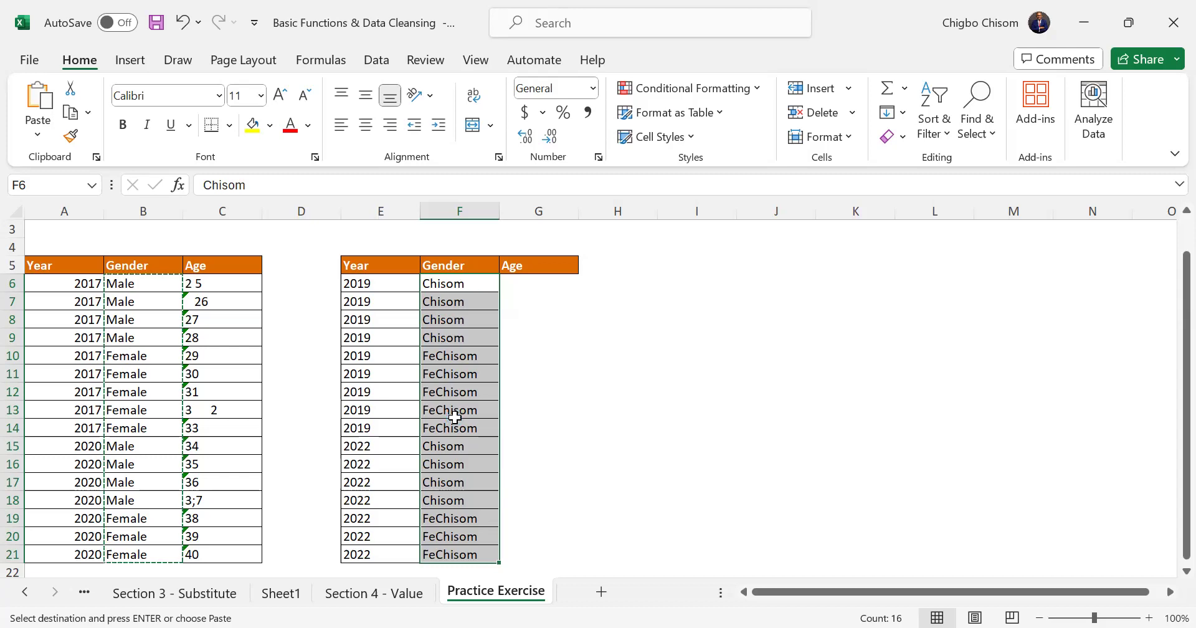
Step: Rebuild F6:F21 with a SUBSTITUTE formula, filled down from F6, that replaces "Male" in column B with a person's first name
{"action": "key", "text": "Delete"}
{"action": "left_click", "coordinate": [434, 282]}
{"action": "double_click", "coordinate": [436, 282]}
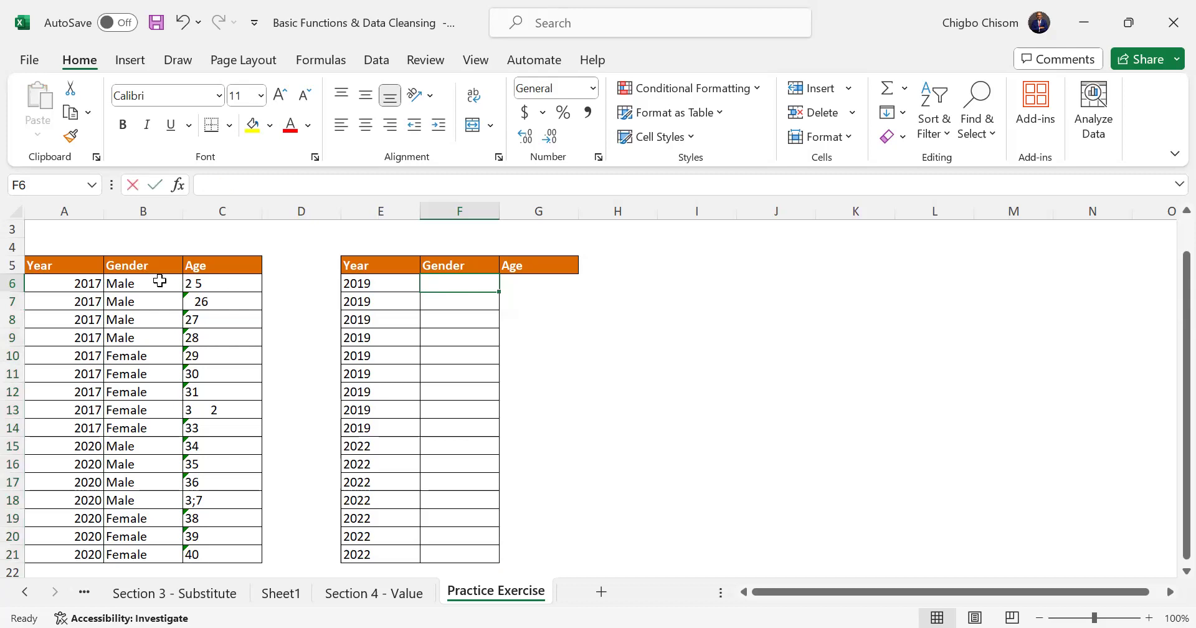
{"action": "type", "text": "=SUBSTITUTE("}
{"action": "left_click", "coordinate": [155, 281]}
{"action": "type", "text": ", \"Male\", \"Chi som\")"}
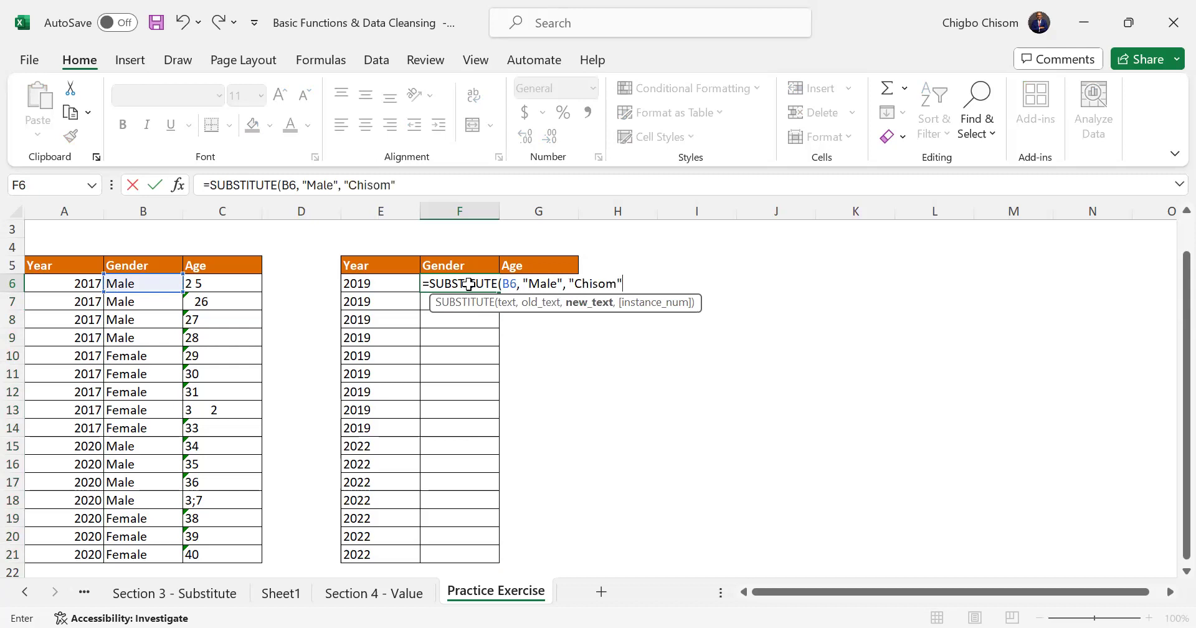
{"action": "key", "text": "Return"}
{"action": "key", "text": "Up"}
{"action": "double_click", "coordinate": [499, 292]}
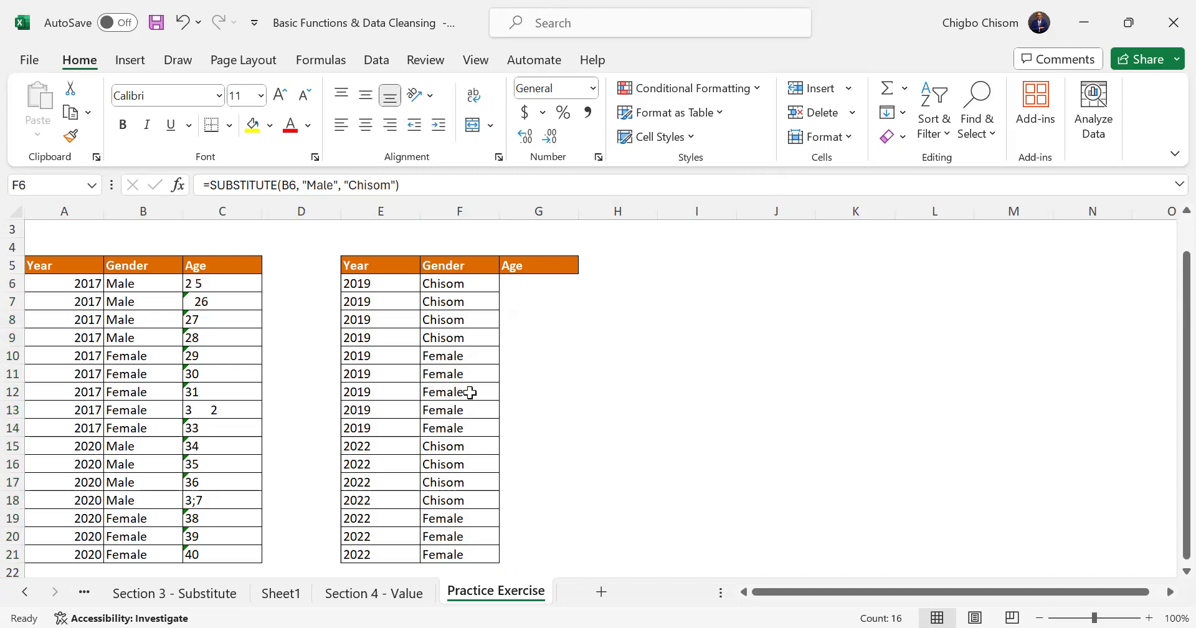
Step: Examine the formatting of the original Age entries in C6:C21
{"action": "left_click", "coordinate": [523, 286]}
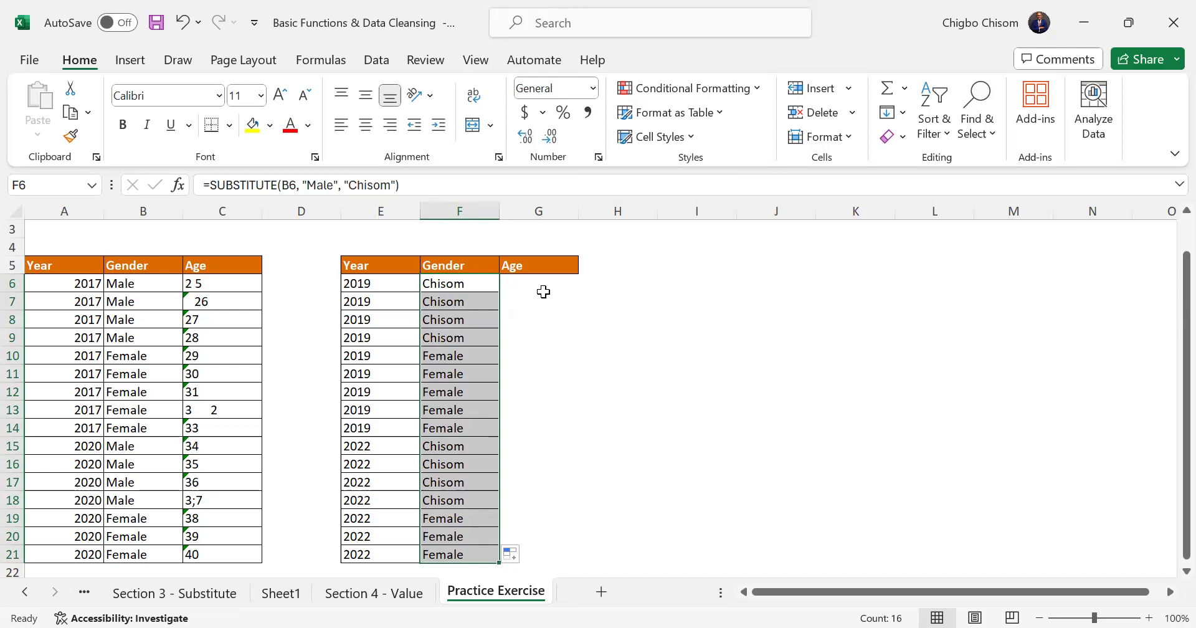
{"action": "left_click", "coordinate": [529, 283]}
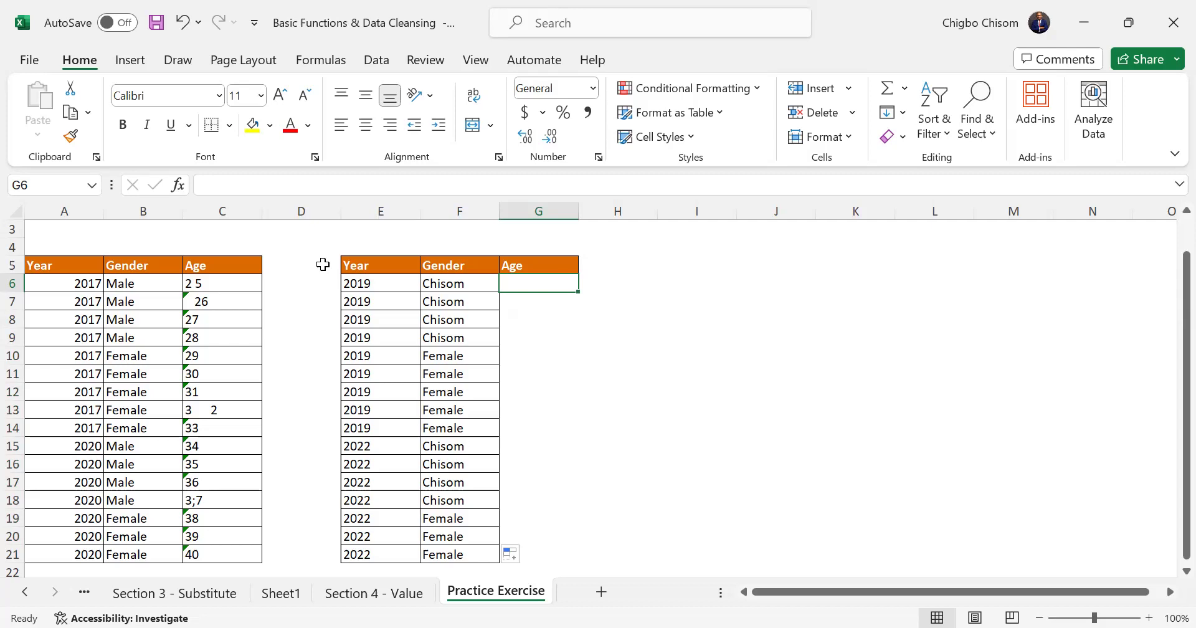
{"action": "left_click", "coordinate": [241, 280]}
{"action": "left_click", "coordinate": [224, 551], "text": "shift"}
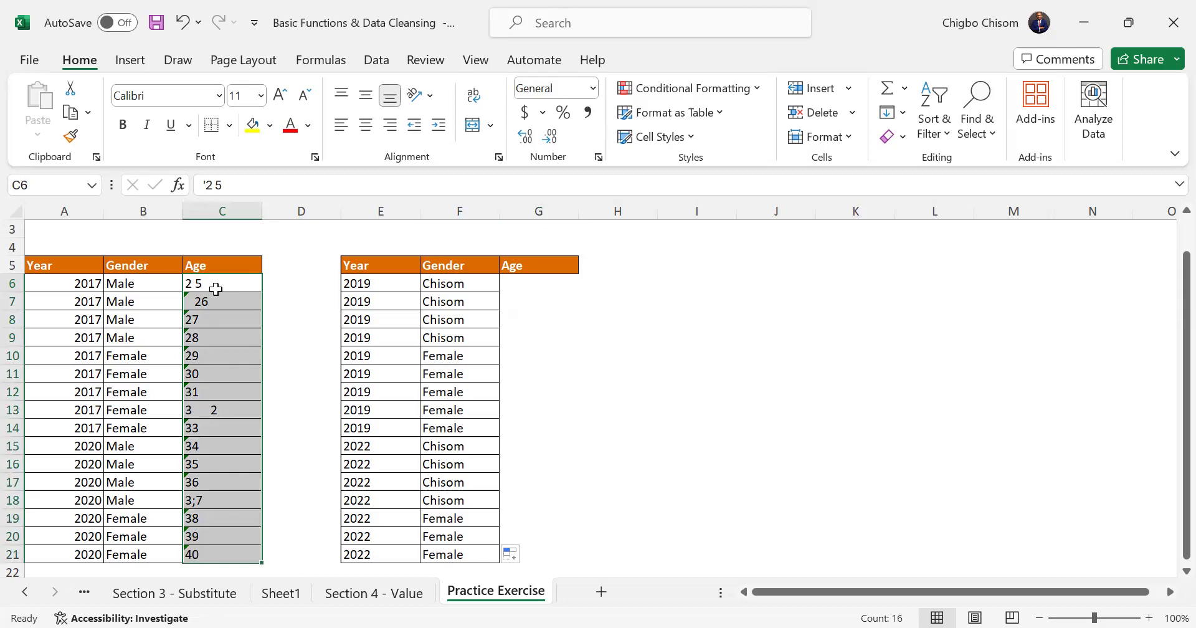
{"action": "left_click", "coordinate": [220, 542], "text": "shift"}
{"action": "left_click_drag", "start_coordinate": [220, 545], "coordinate": [222, 552]}
{"action": "left_click_drag", "start_coordinate": [209, 302], "coordinate": [212, 354]}
{"action": "left_click_drag", "start_coordinate": [195, 282], "coordinate": [219, 556]}
{"action": "left_click", "coordinate": [547, 288]}
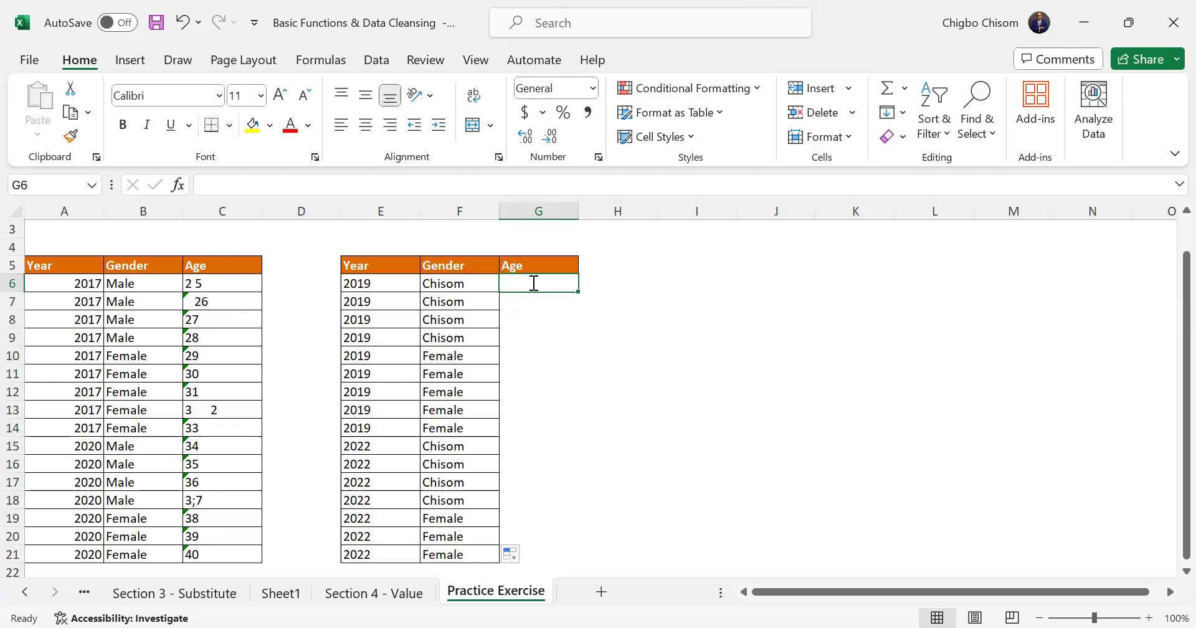
{"action": "double_click", "coordinate": [534, 283]}
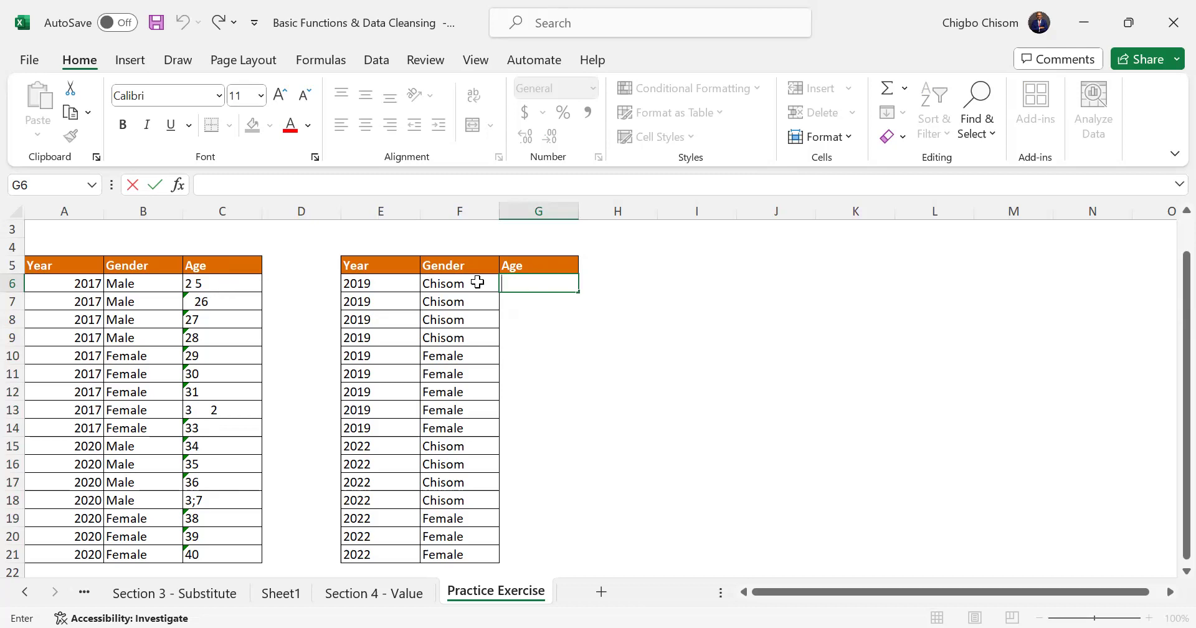
{"action": "type", "text": "="}
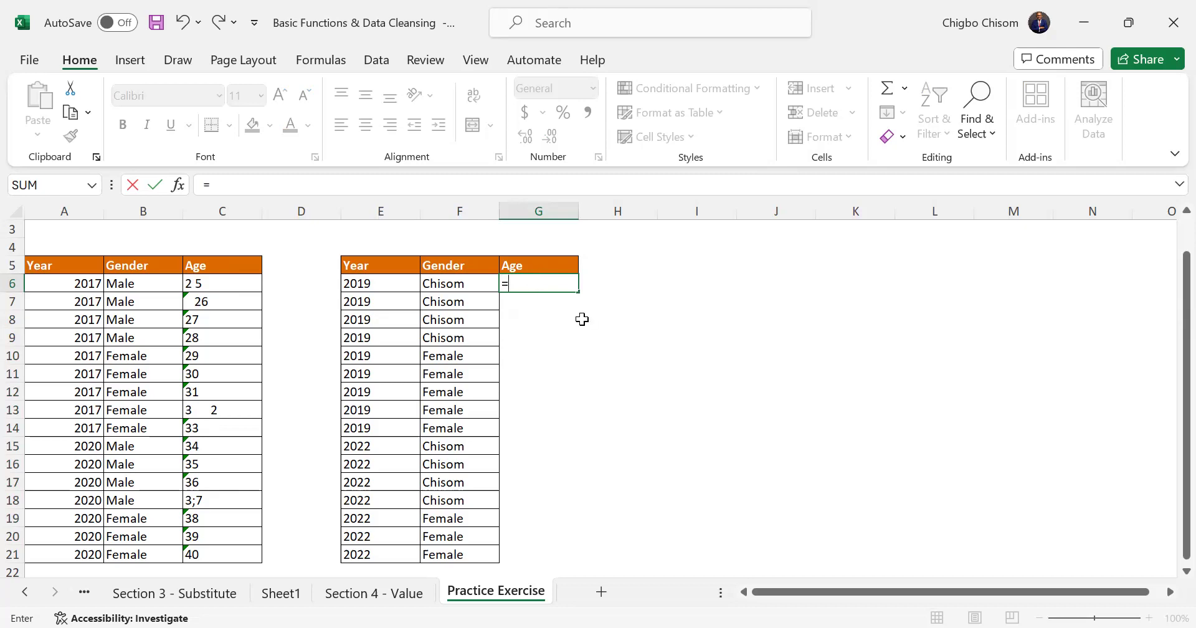
{"action": "key", "text": "BackSpace"}
{"action": "key", "text": "Return"}
{"action": "left_click", "coordinate": [513, 284]}
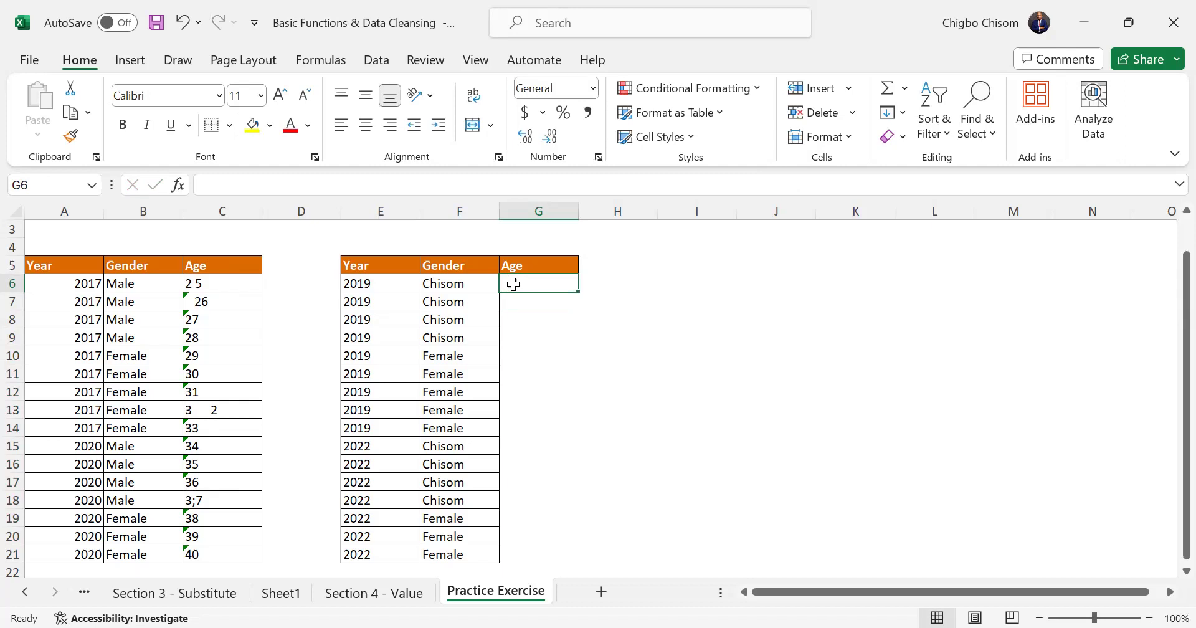
{"action": "type", "text": "="}
{"action": "left_click", "coordinate": [459, 286]}
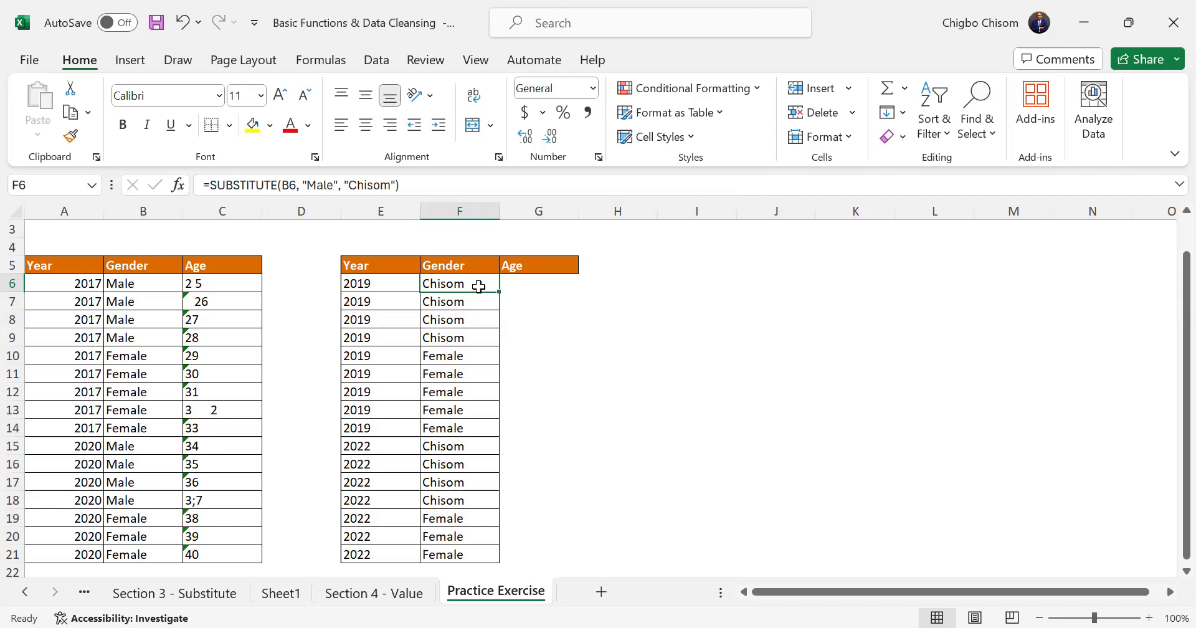
{"action": "left_click", "coordinate": [522, 284]}
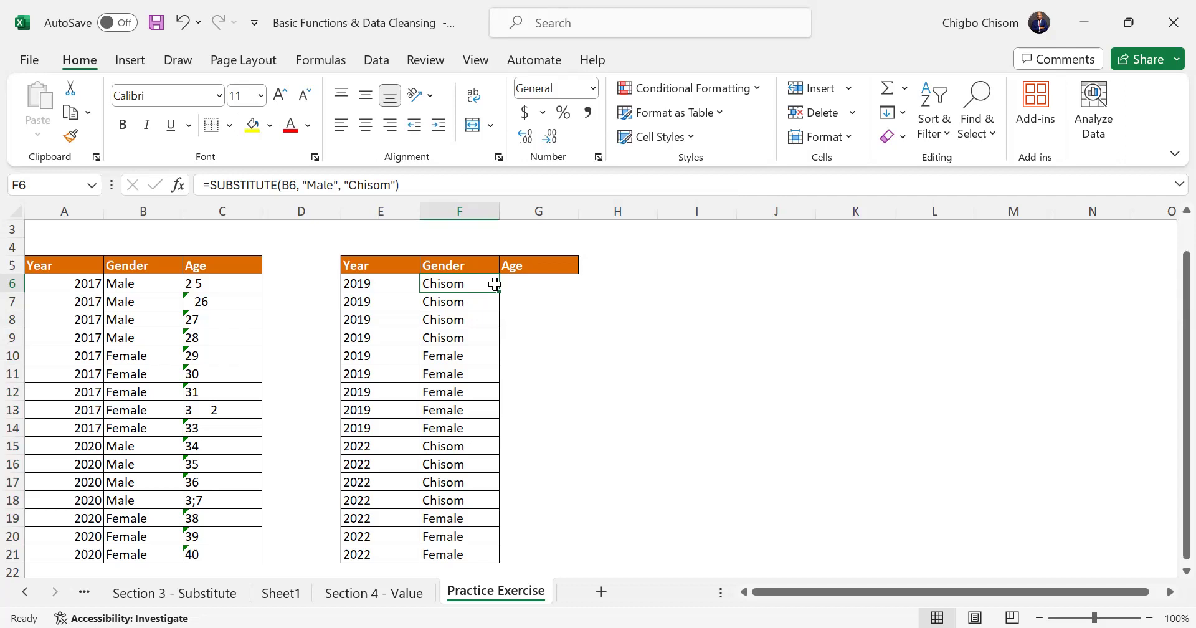
{"action": "left_click", "coordinate": [452, 284]}
{"action": "key", "text": "Right"}
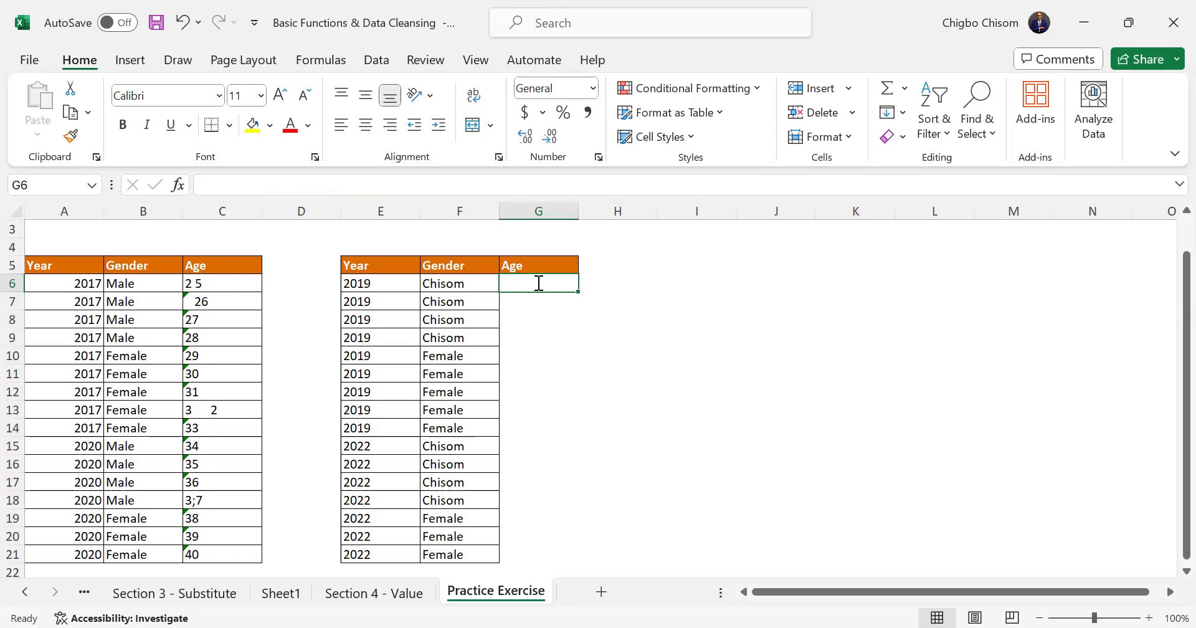
Step: Draft =TRIM(VALUE(C6)) in G6 and discard the expression after the equals sign
{"action": "type", "text": "="}
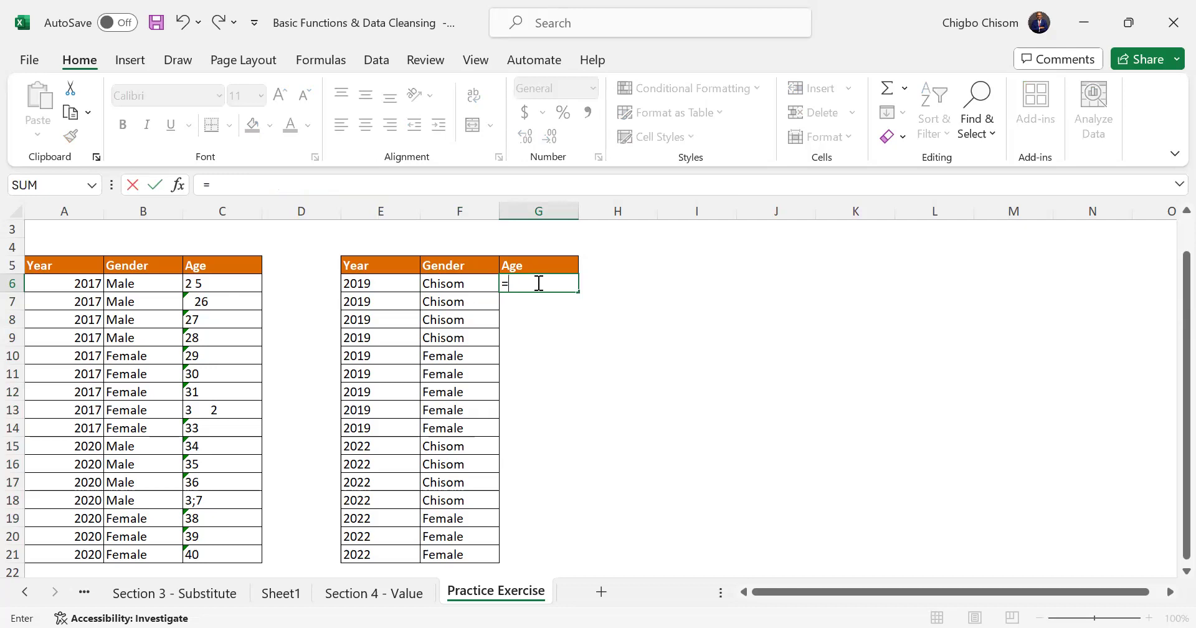
{"action": "type", "text": "VALUE("}
{"action": "left_click", "coordinate": [233, 284]}
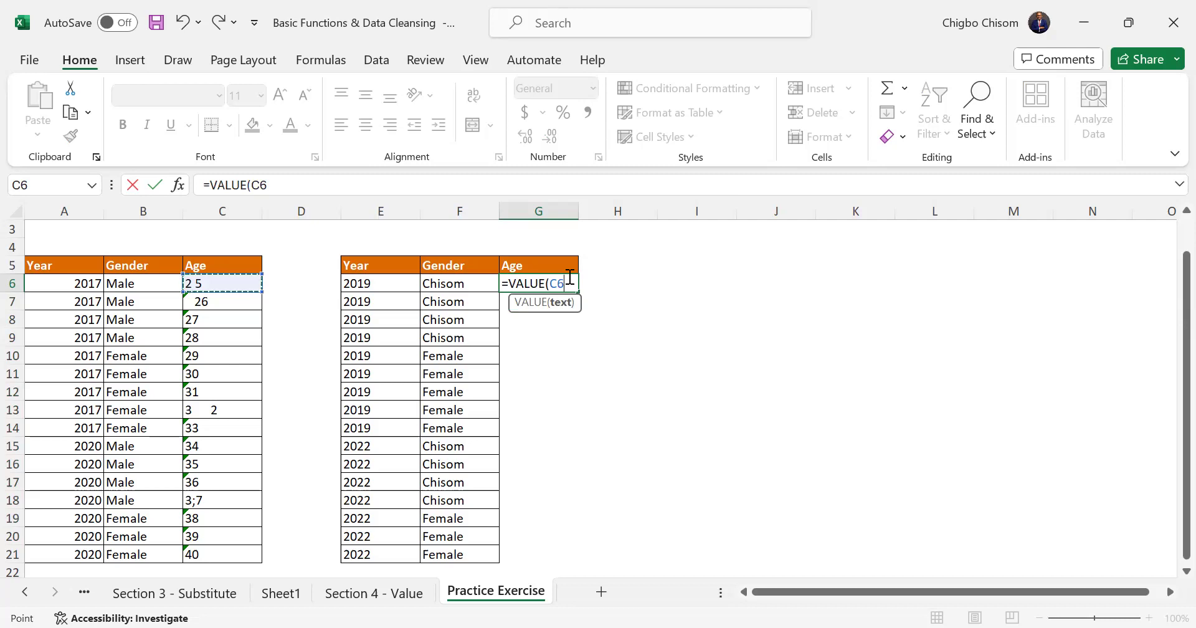
{"action": "type", "text": ")"}
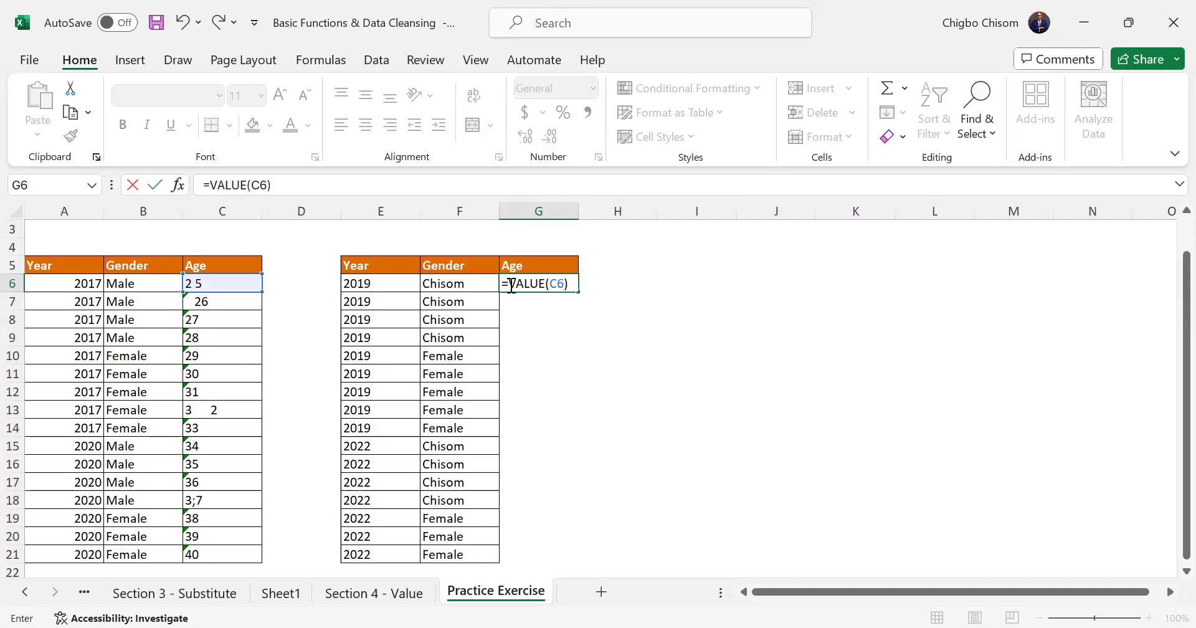
{"action": "key", "text": "F2"}
{"action": "type", "text": "TRIM("}
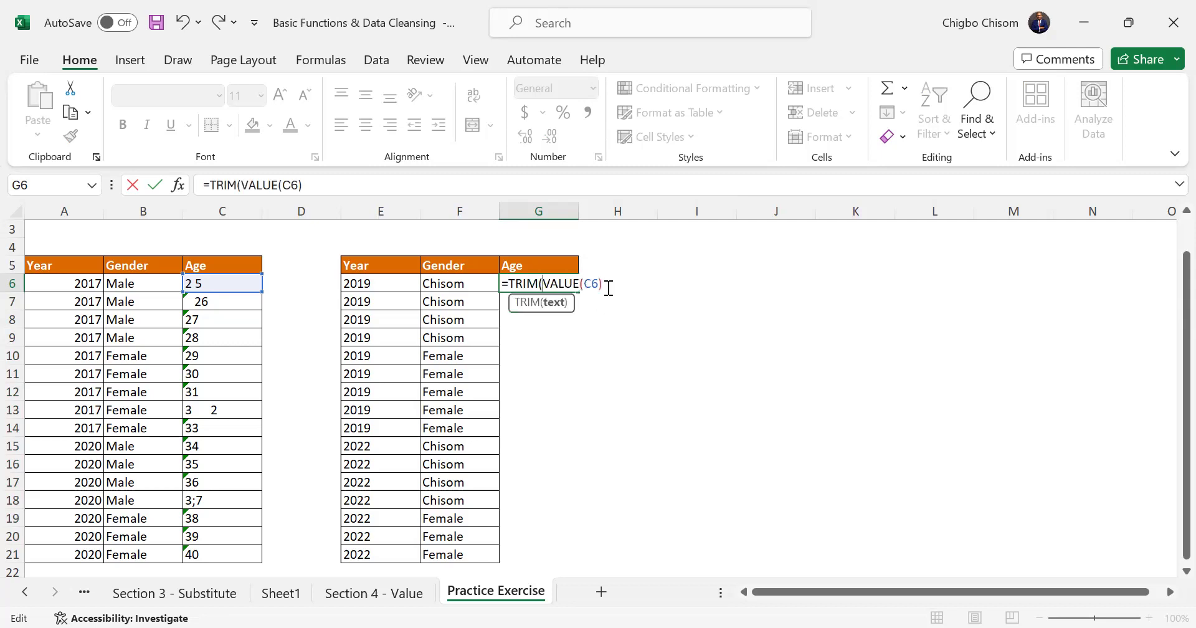
{"action": "type", "text": ")"}
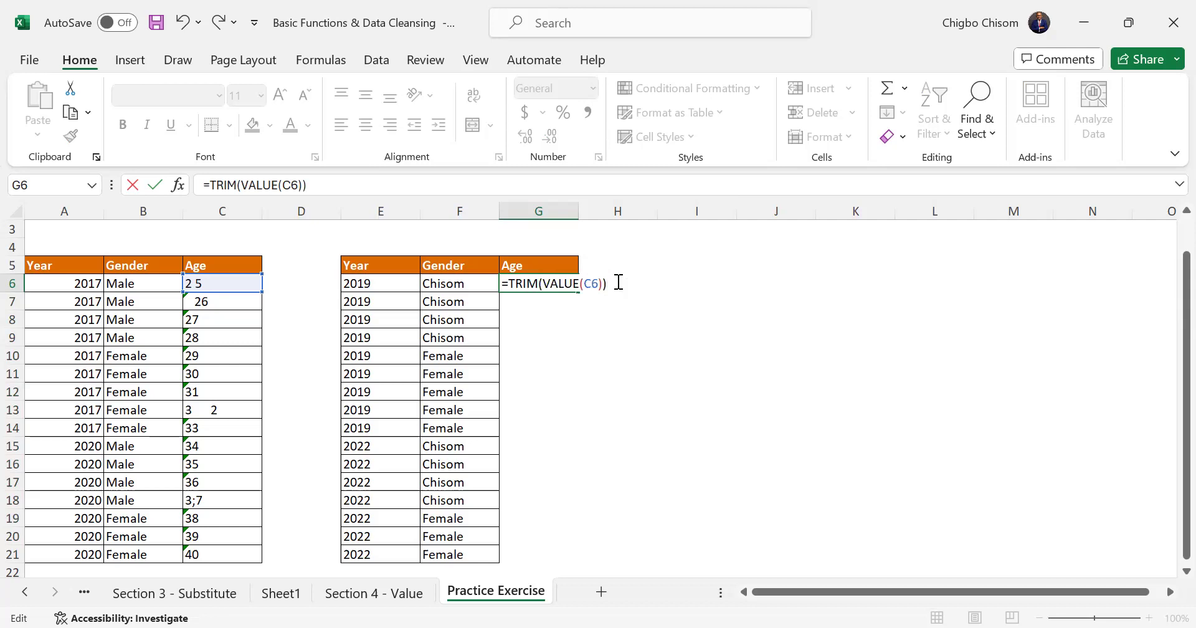
{"action": "left_click_drag", "start_coordinate": [618, 282], "coordinate": [518, 282]}
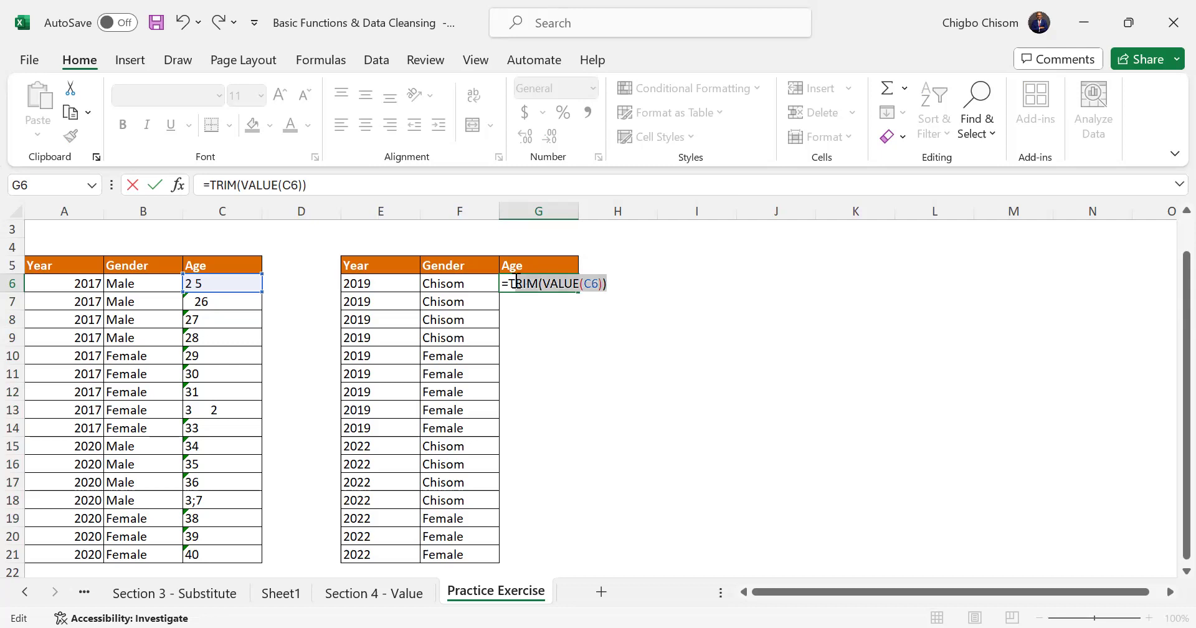
{"action": "key", "text": "BackSpace"}
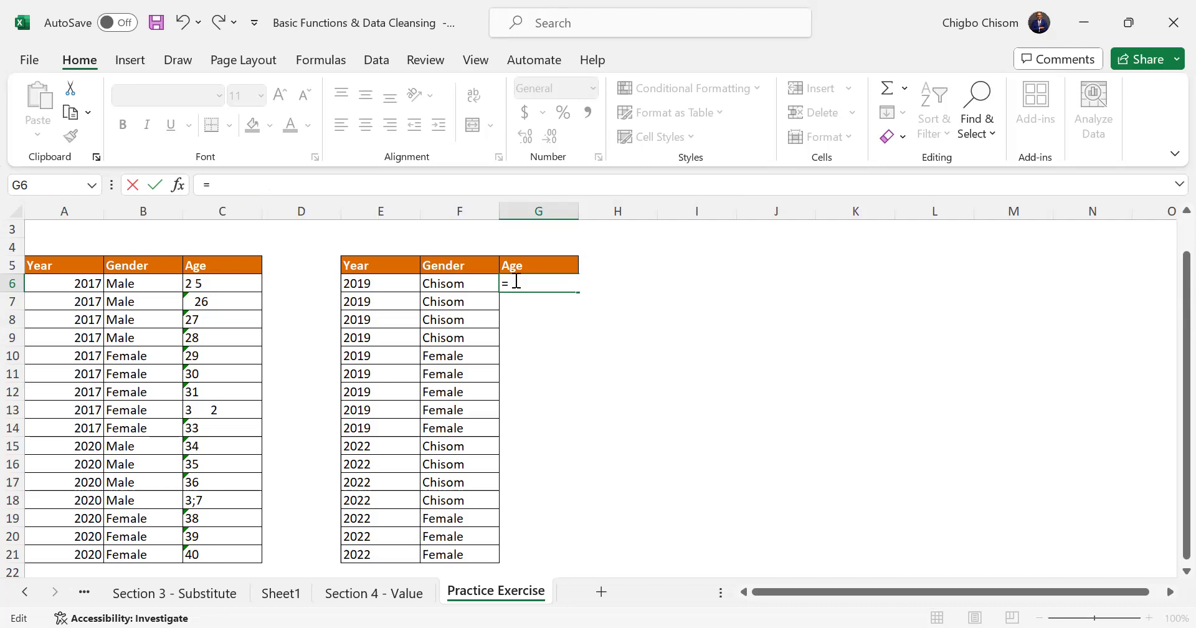
Step: Write =SUBSTITUTE(C6, ";", "") in G6 to strip semicolons from the age
{"action": "type", "text": "SUBSTITUTE("}
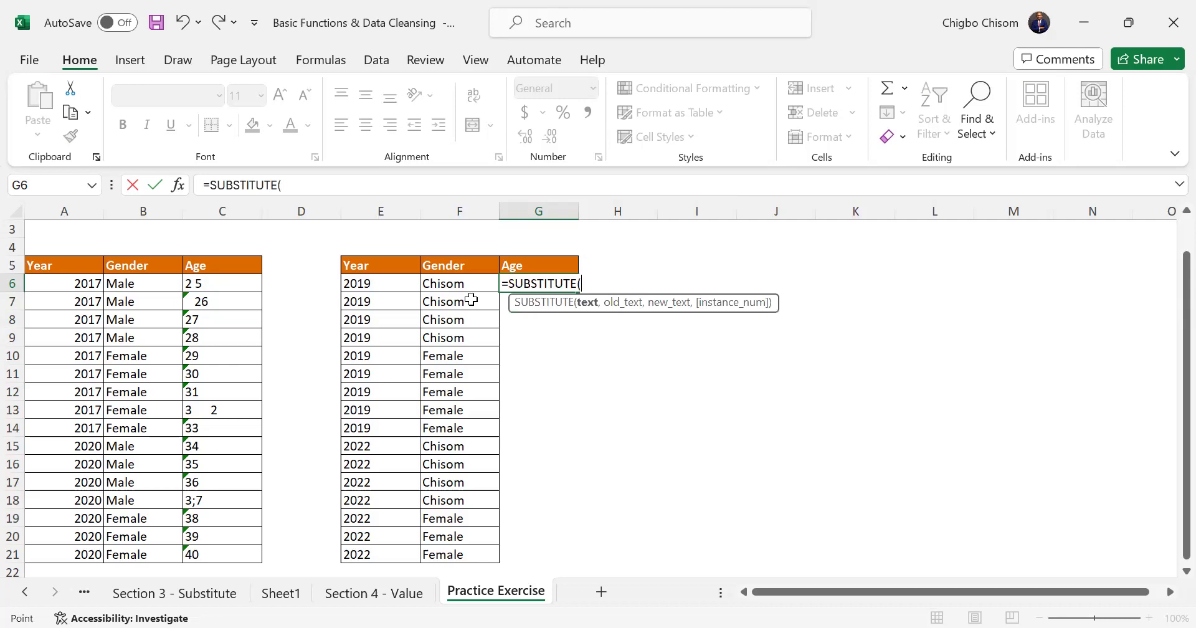
{"action": "key", "text": "Left"}
{"action": "key", "text": "Left"}
{"action": "key", "text": "Left"}
{"action": "key", "text": "Left"}
{"action": "type", "text": ","}
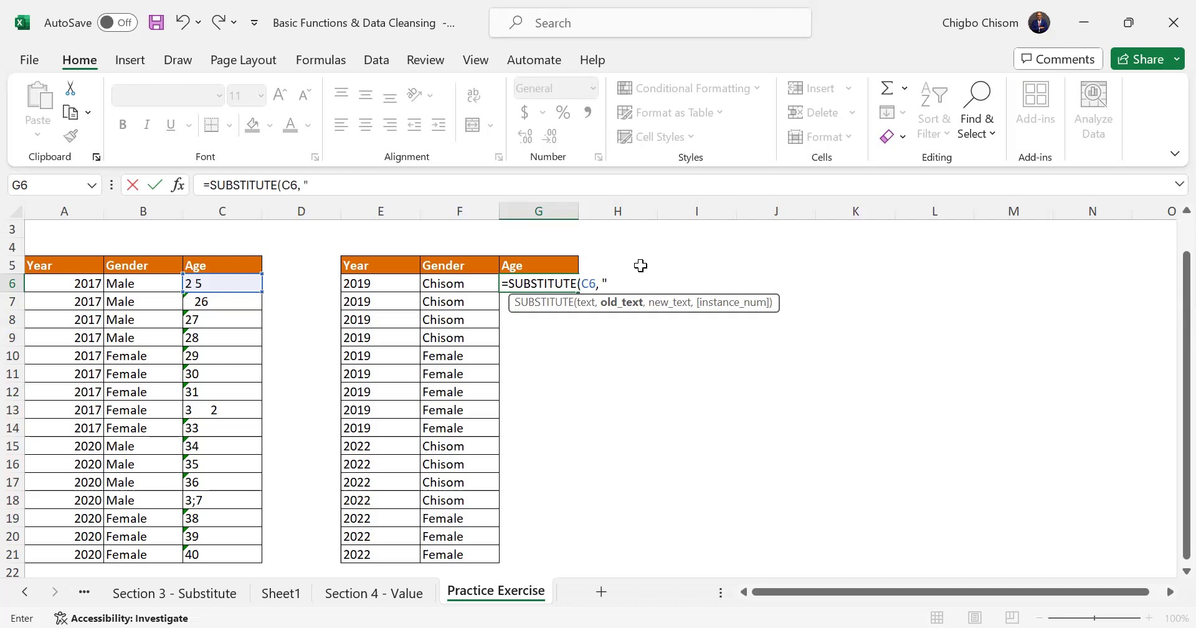
{"action": "key", "text": "BackSpace"}
{"action": "type", "text": ";\", "}
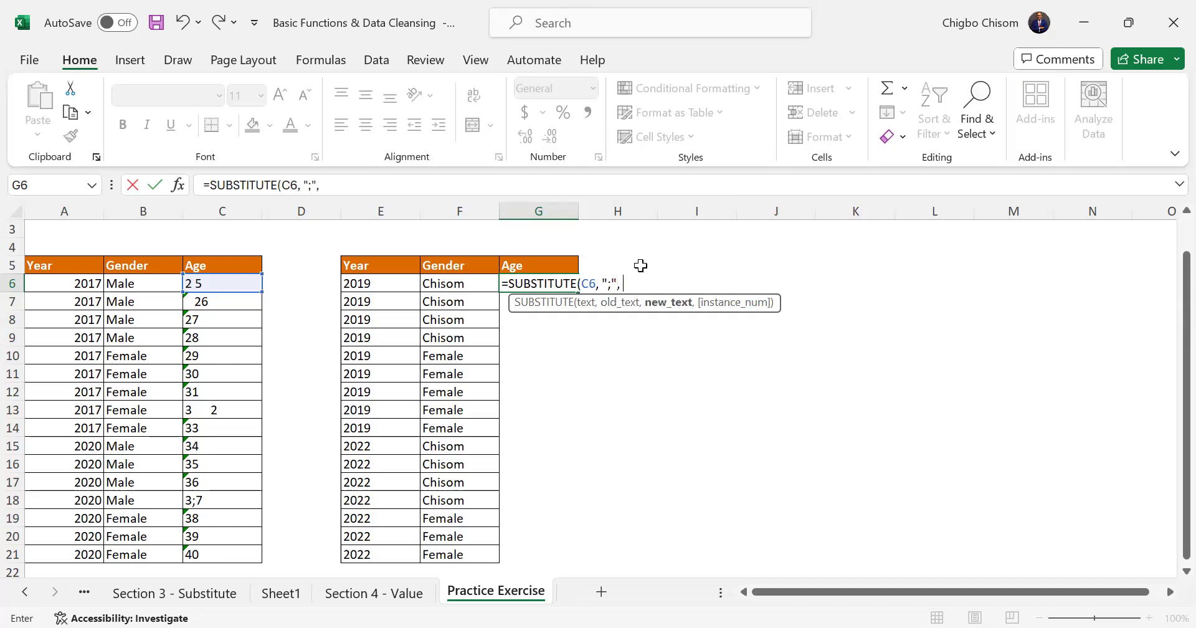
{"action": "type", "text": "\"\")"}
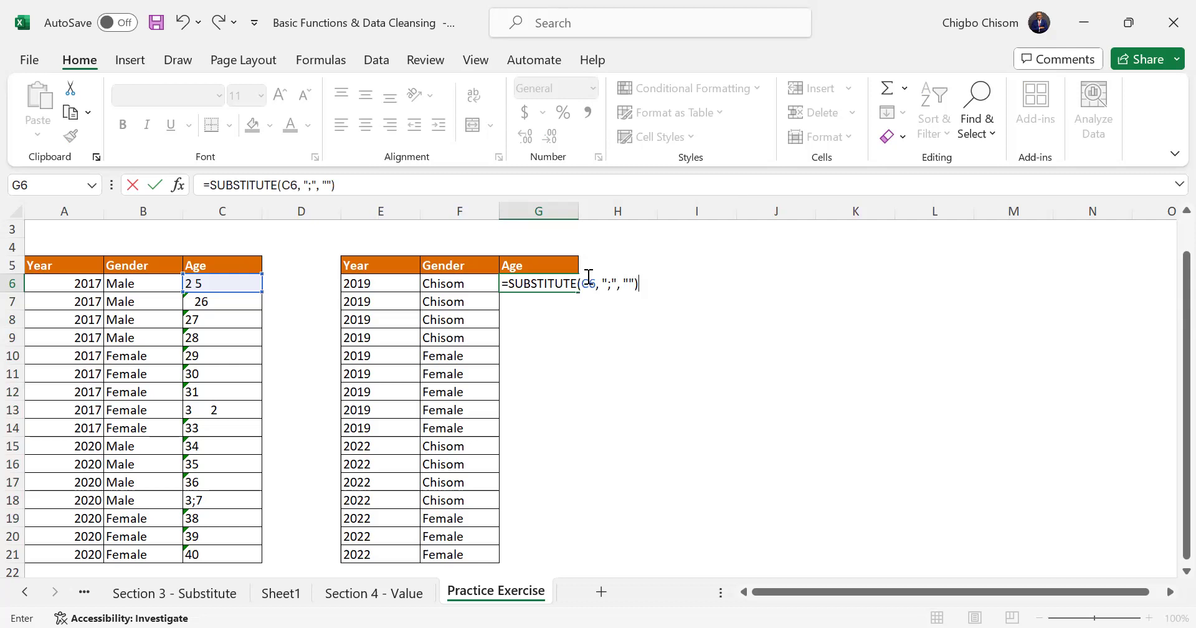
Step: Wrap the SUBSTITUTE formula in G6 as =VALUE(TRIM(SUBSTITUTE(C6, ";", ""))) and fill it down to G21
{"action": "left_click", "coordinate": [512, 283]}
{"action": "type", "text": "TRIM("}
{"action": "type", "text": ")"}
{"action": "left_click", "coordinate": [512, 283]}
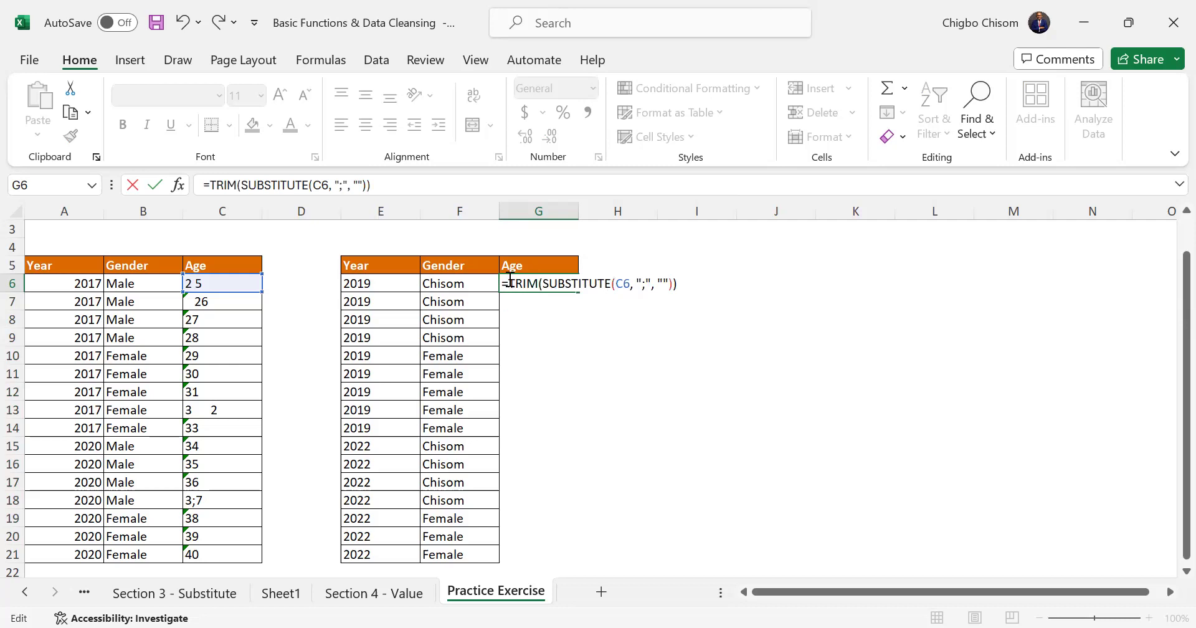
{"action": "type", "text": "VALUE("}
{"action": "left_click", "coordinate": [733, 283]}
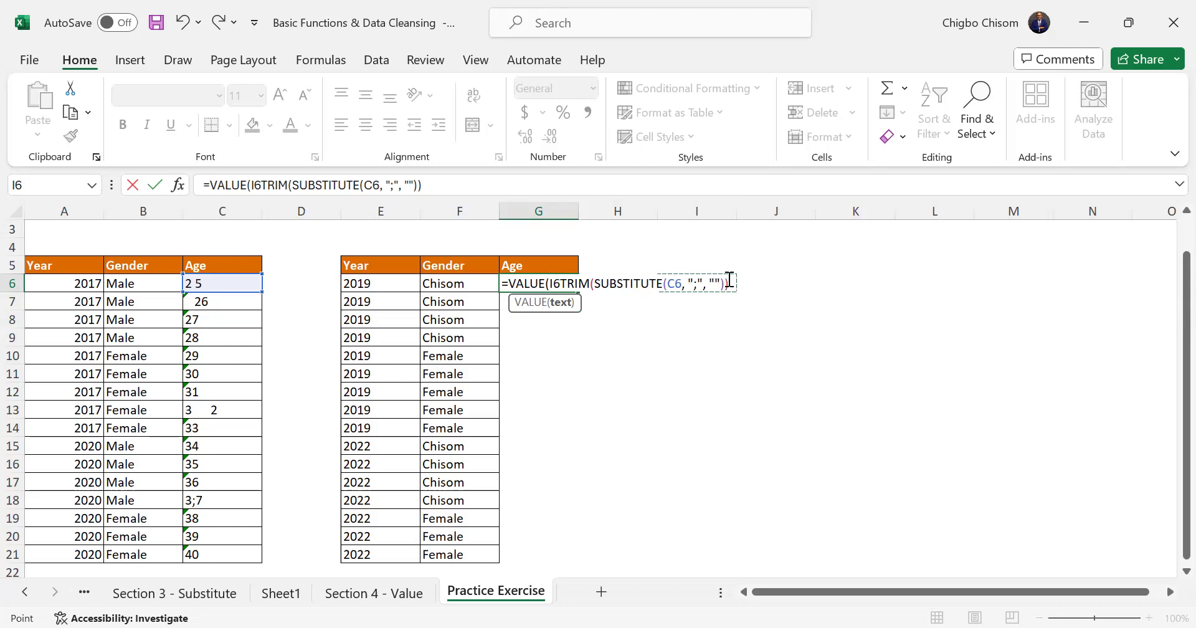
{"action": "key", "text": "BackSpace"}
{"action": "key", "text": "BackSpace"}
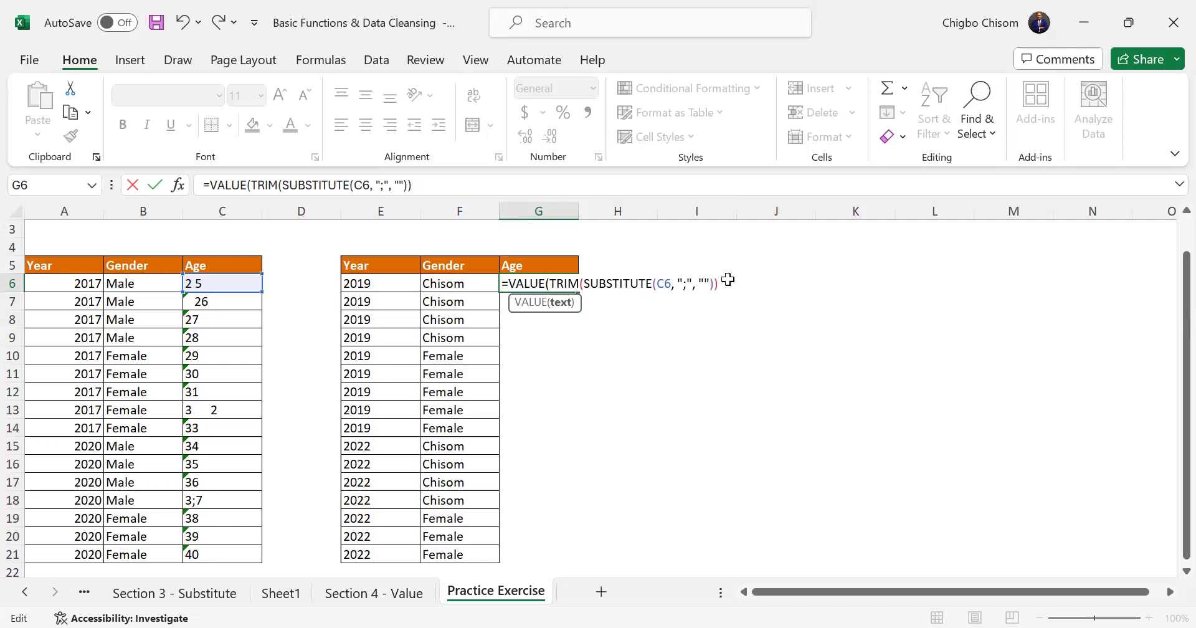
{"action": "key", "text": "Return"}
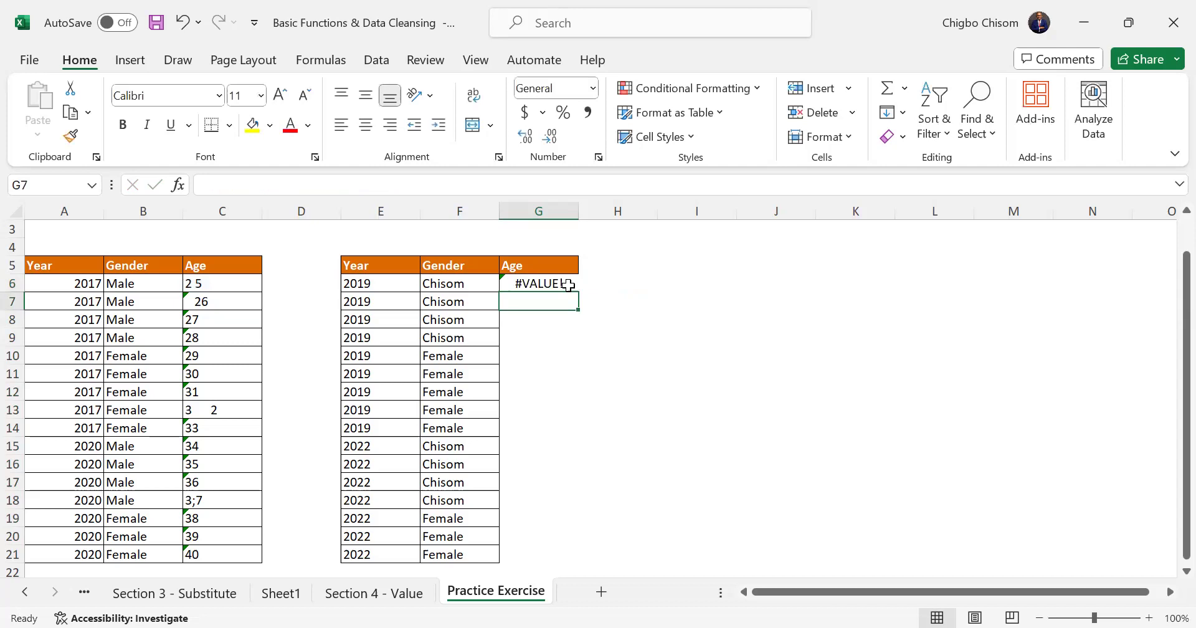
{"action": "left_click", "coordinate": [567, 283]}
{"action": "double_click", "coordinate": [578, 291]}
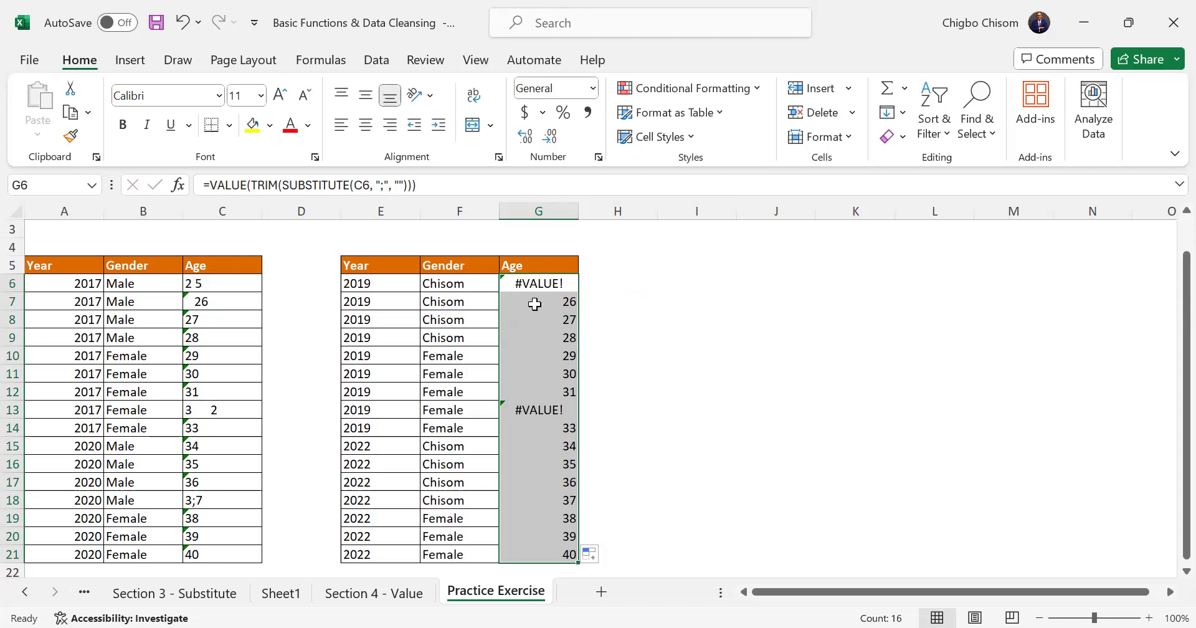
Step: Inspect the formulas in G6 and G13 and compare G6 with the original age entry in C6
{"action": "left_click", "coordinate": [532, 284]}
{"action": "left_click", "coordinate": [550, 408]}
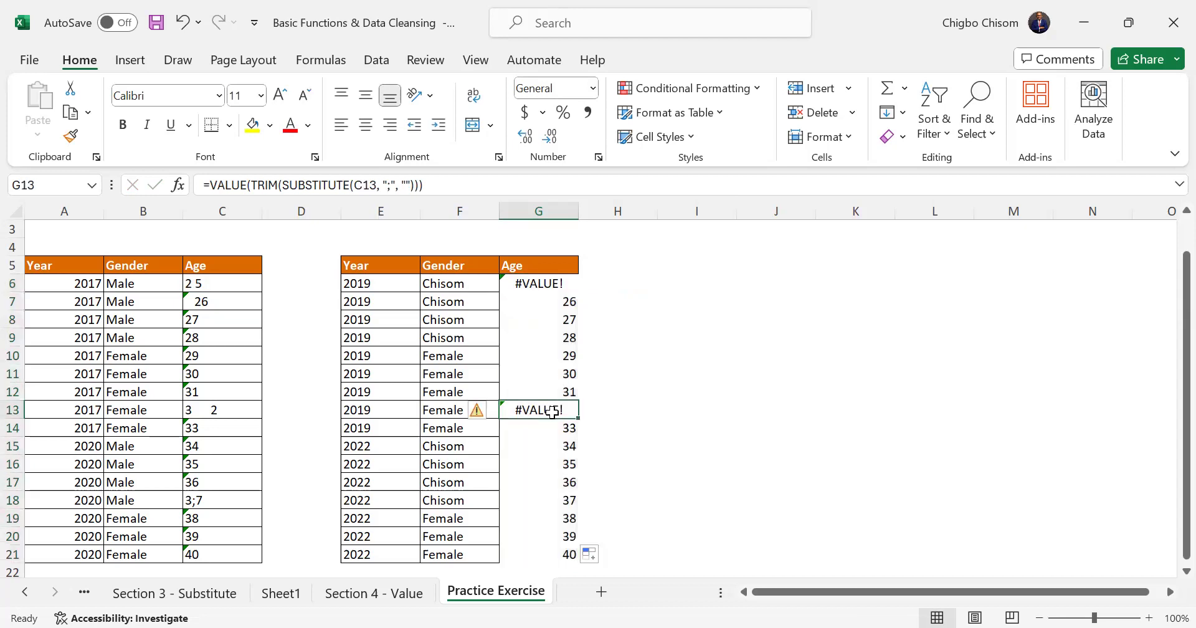
{"action": "left_click", "coordinate": [532, 287]}
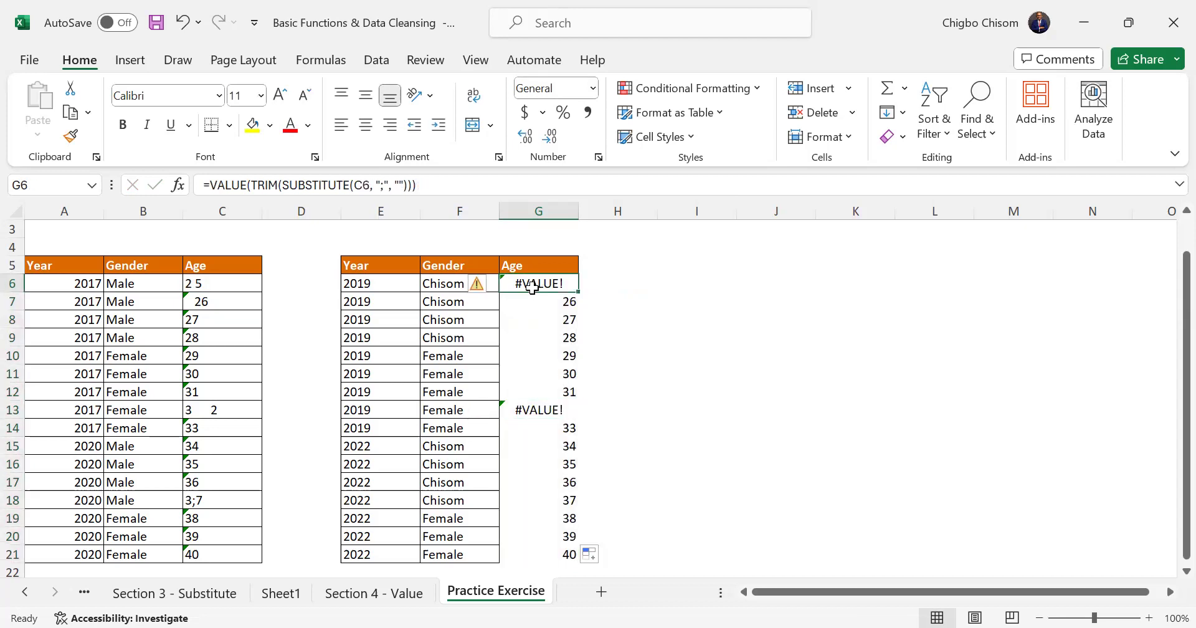
{"action": "left_click", "coordinate": [551, 414]}
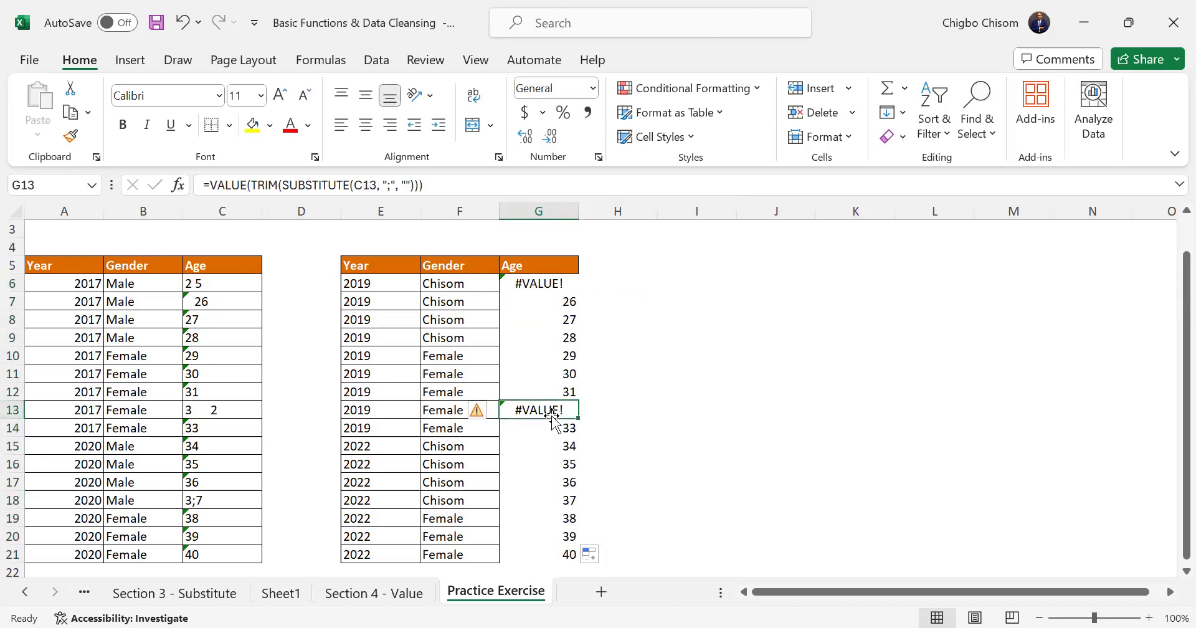
{"action": "left_click", "coordinate": [535, 286]}
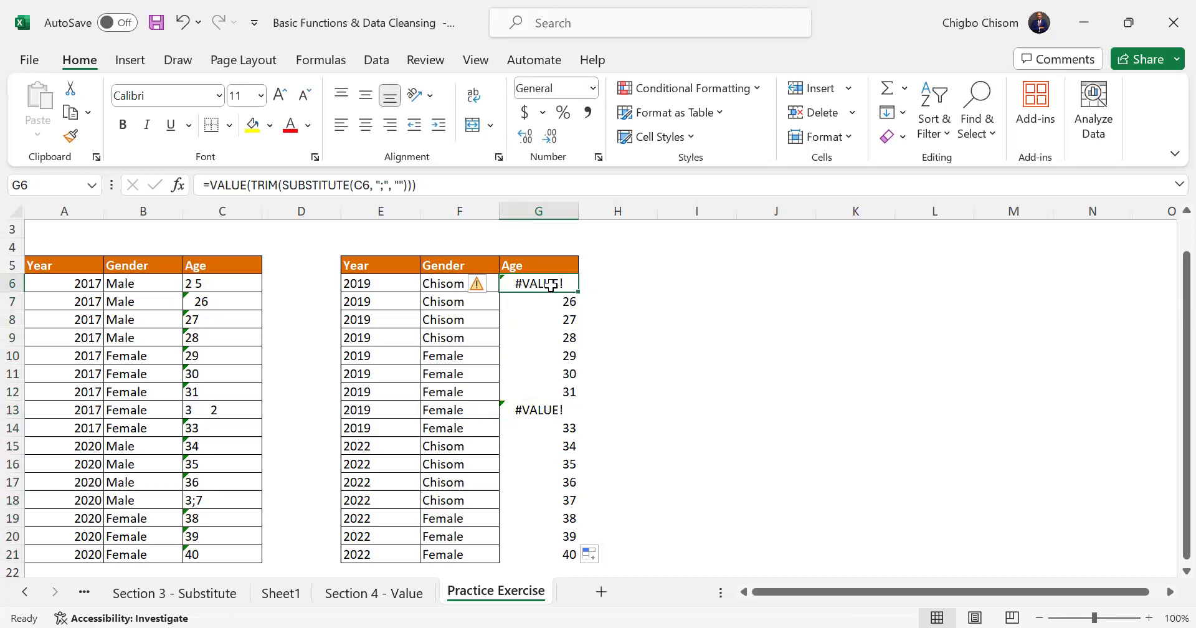
{"action": "double_click", "coordinate": [551, 285]}
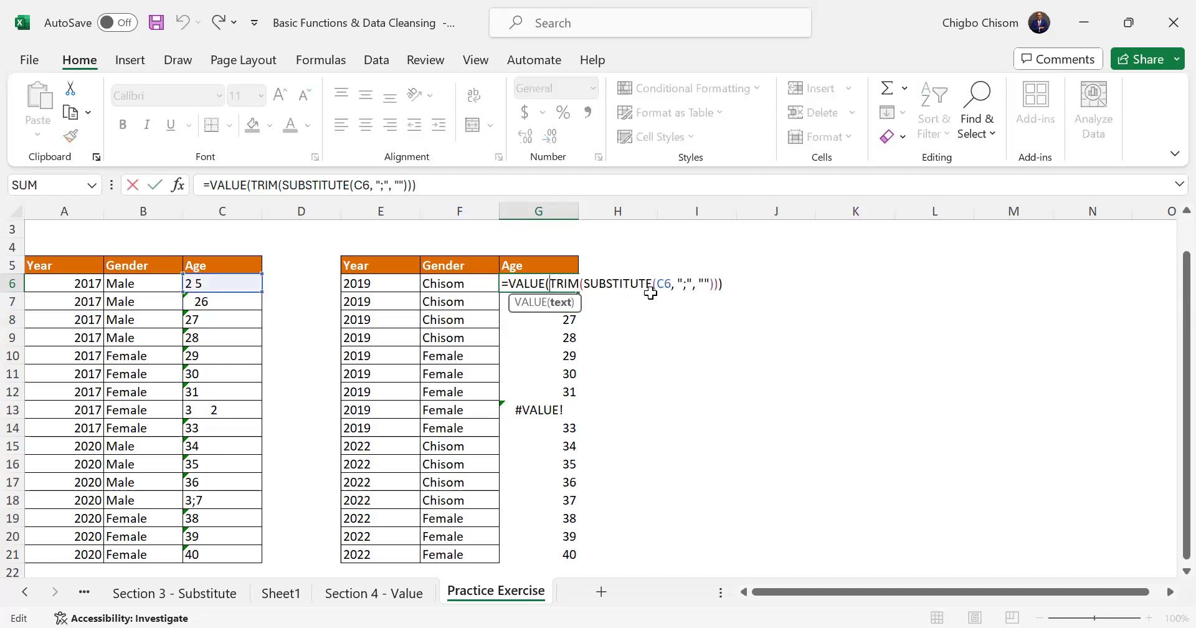
{"action": "left_click", "coordinate": [735, 286]}
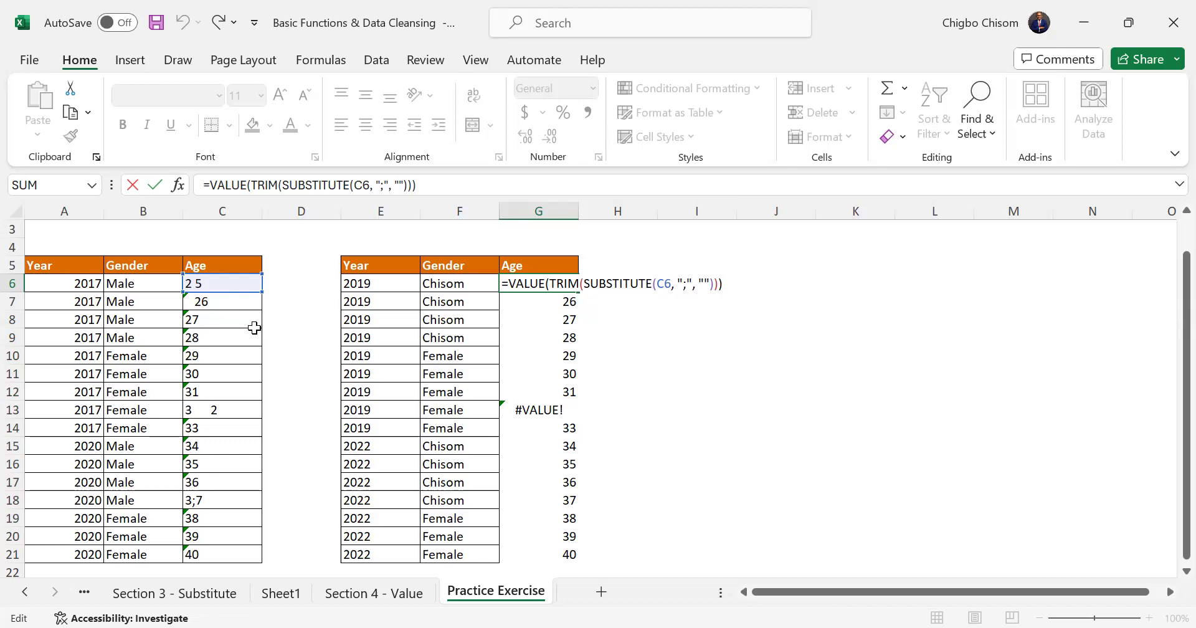
{"action": "key", "text": "Return"}
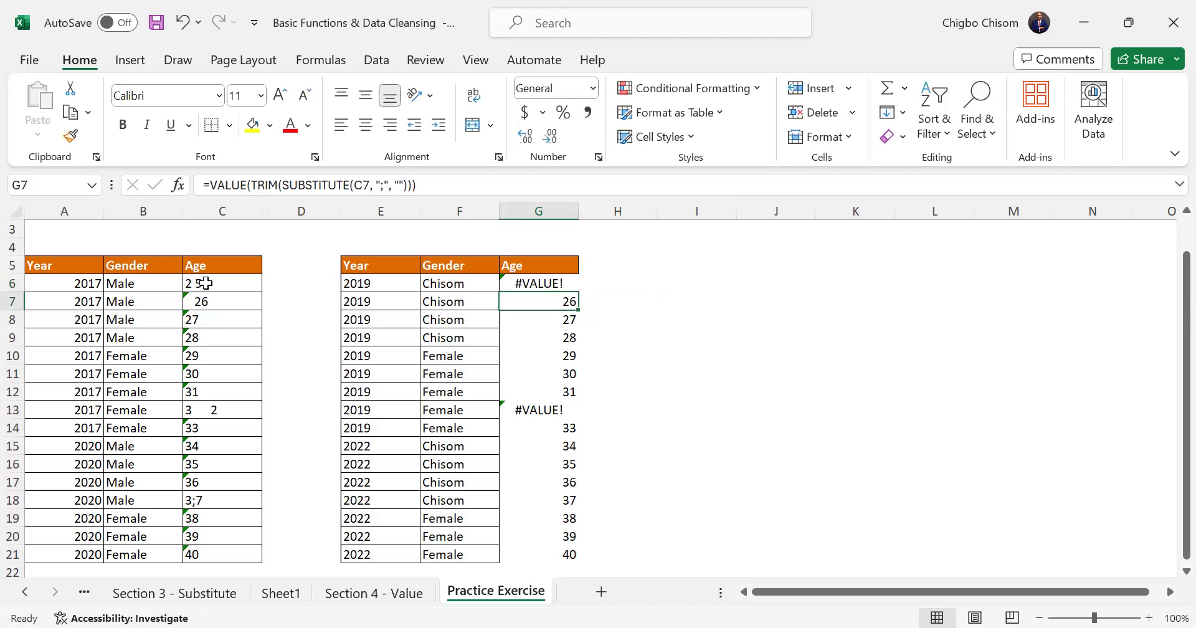
{"action": "left_click", "coordinate": [205, 284]}
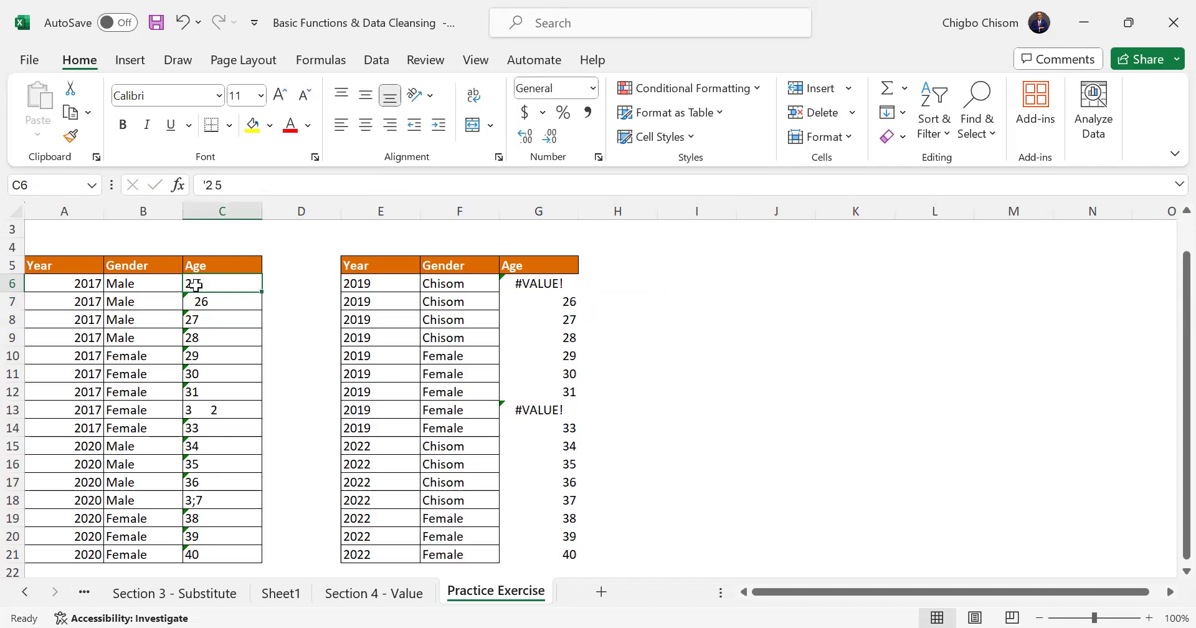
{"action": "left_click", "coordinate": [520, 282]}
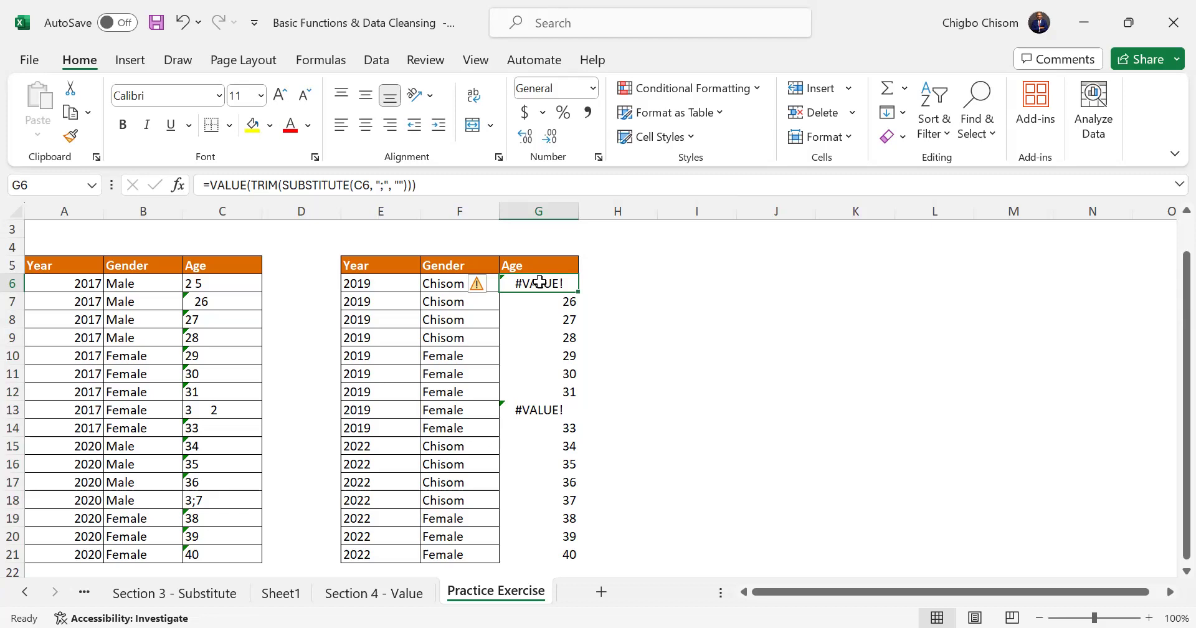
Step: Reorder the nested functions in G6 to =TRIM(VALUE(SUBSTITUTE(C6, ";", "")))
{"action": "double_click", "coordinate": [554, 283]}
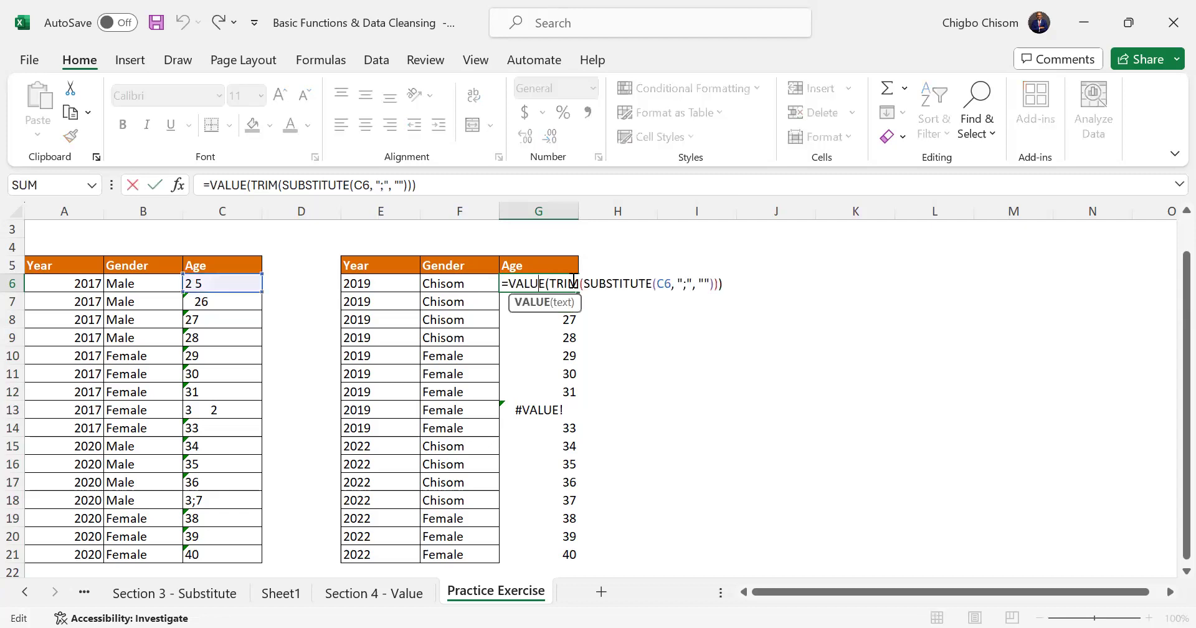
{"action": "left_click", "coordinate": [580, 282]}
{"action": "key", "text": "BackSpace"}
{"action": "key", "text": "BackSpace"}
{"action": "key", "text": "BackSpace"}
{"action": "key", "text": "BackSpace"}
{"action": "key", "text": "BackSpace"}
{"action": "key", "text": "BackSpace"}
{"action": "key", "text": "BackSpace"}
{"action": "key", "text": "BackSpace"}
{"action": "key", "text": "BackSpace"}
{"action": "key", "text": "BackSpace"}
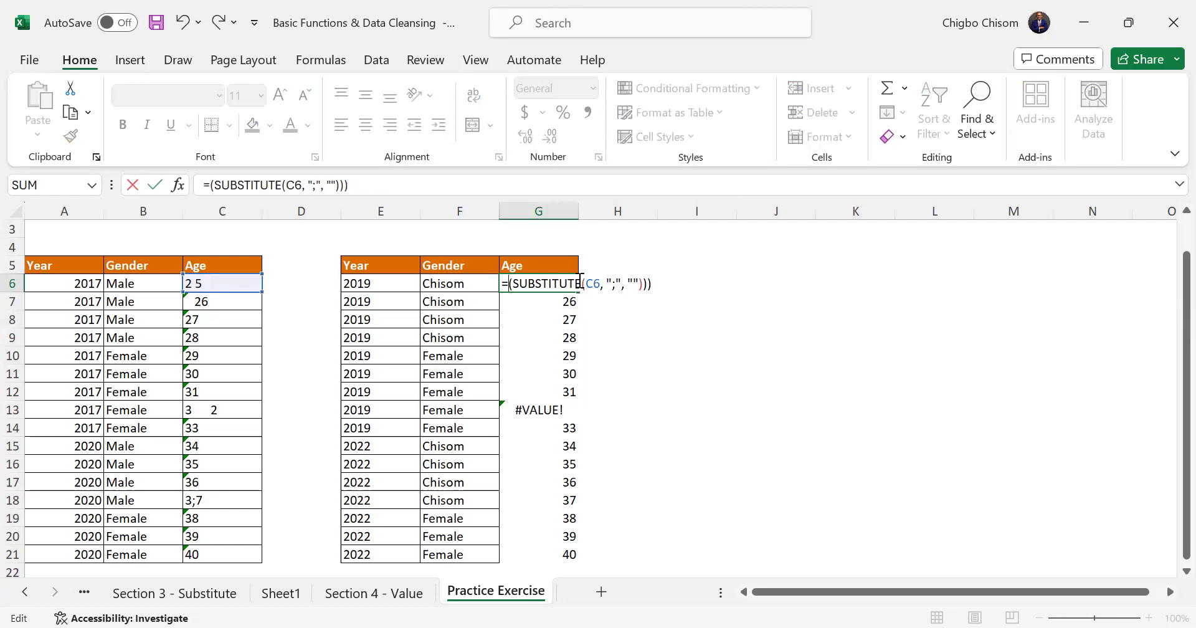
{"action": "type", "text": "VALUE"}
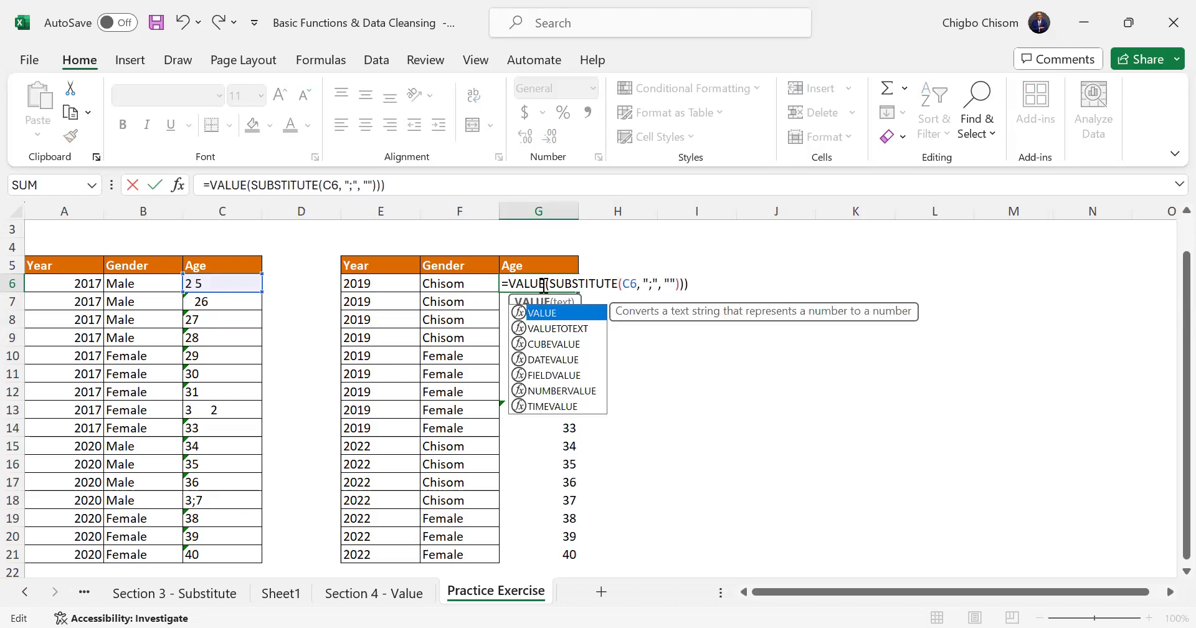
{"action": "left_click", "coordinate": [510, 283]}
{"action": "type", "text": "TRIM("}
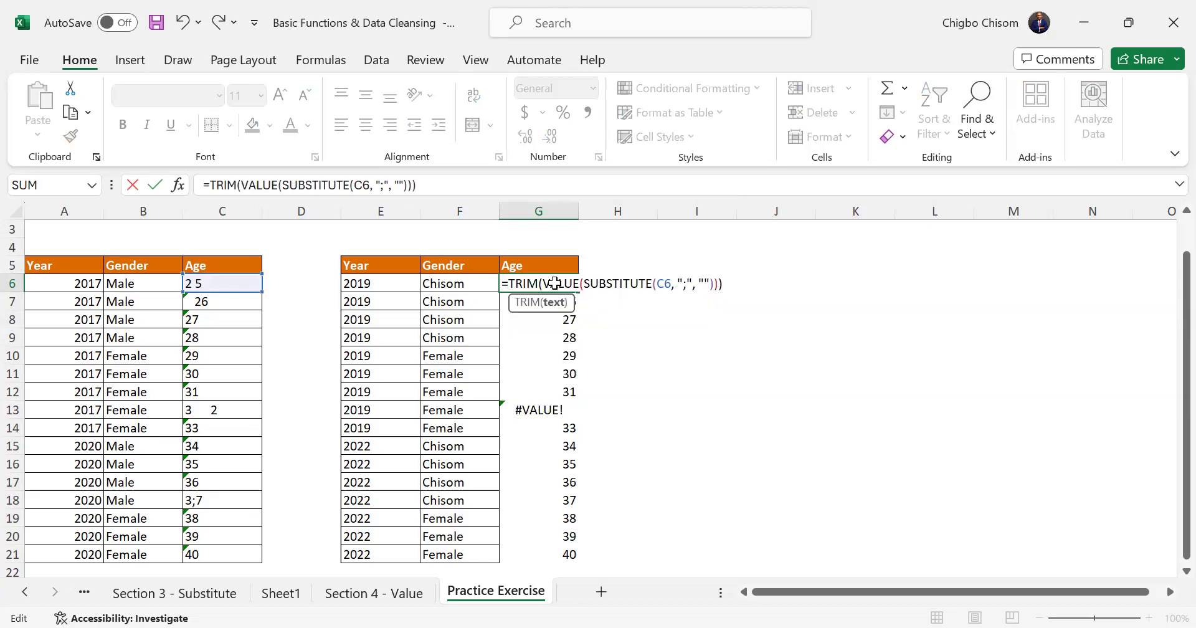
{"action": "key", "text": "ctrl+Return"}
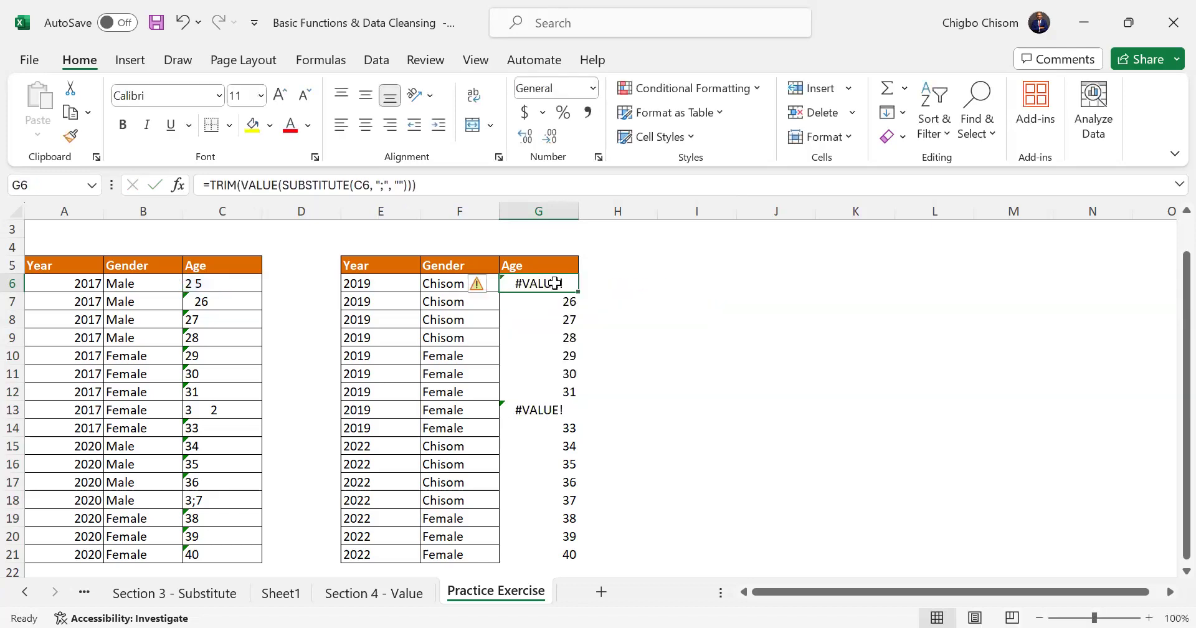
Step: Check the formula in G13 and the spacing and semicolons in the original ages in C13, C6 and C18
{"action": "left_click", "coordinate": [565, 411]}
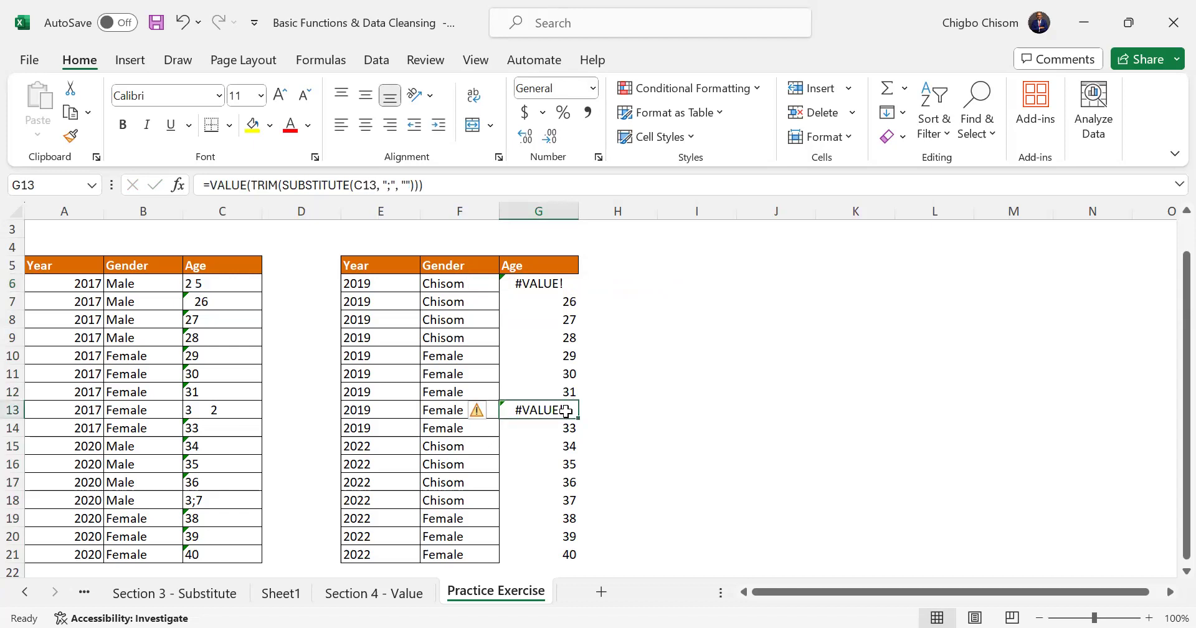
{"action": "left_click", "coordinate": [230, 411]}
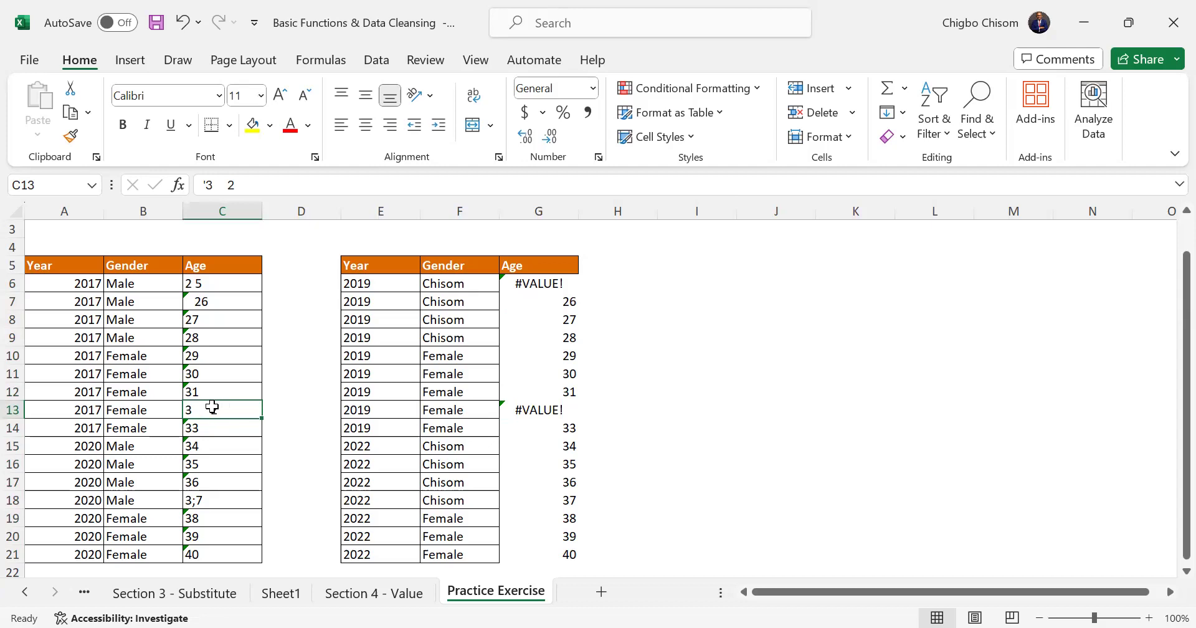
{"action": "left_click", "coordinate": [221, 285]}
{"action": "left_click", "coordinate": [239, 411]}
{"action": "left_click", "coordinate": [228, 284]}
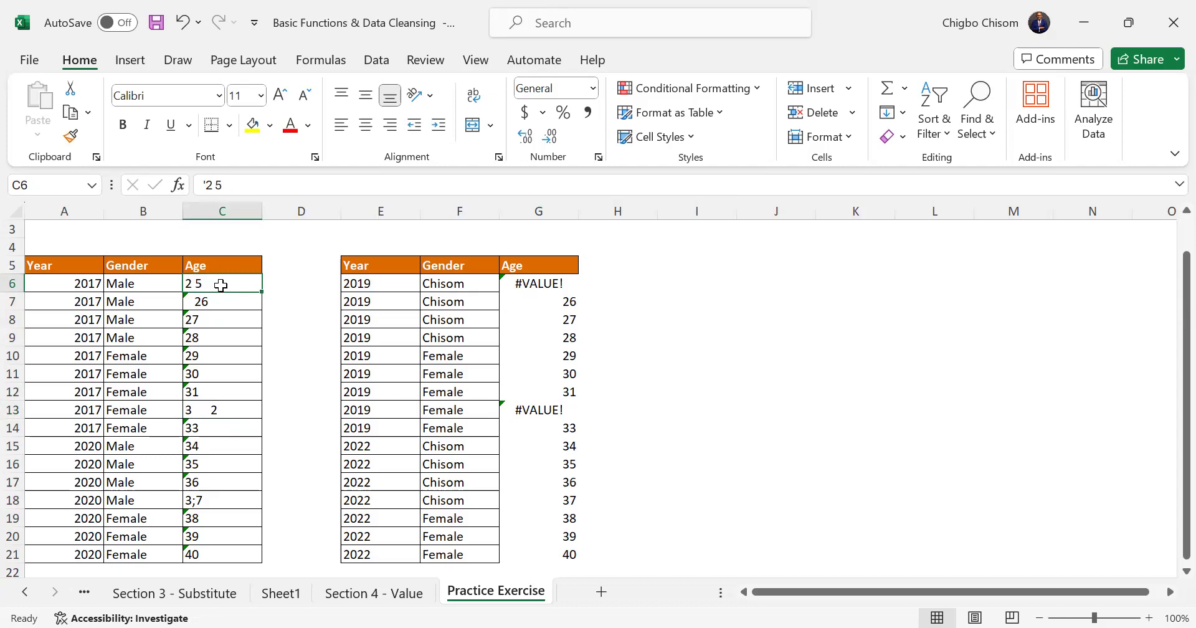
{"action": "left_click", "coordinate": [228, 503]}
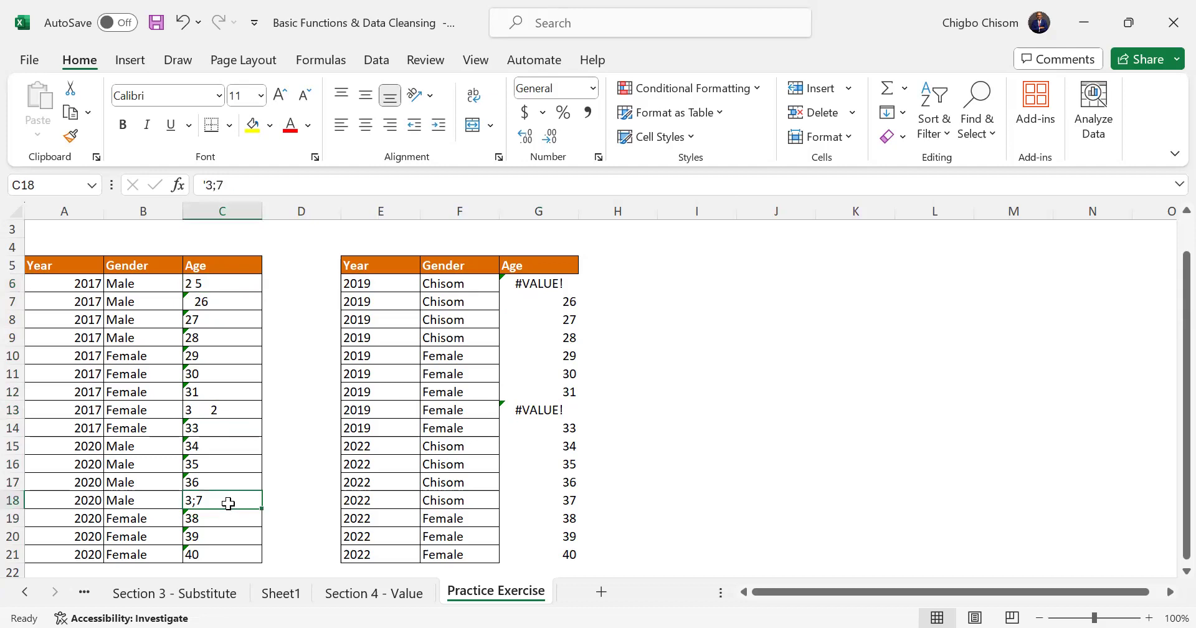
Step: Try =TRIM(VALUE(C6)) in G6, filled down to G21, and undo the change
{"action": "left_click", "coordinate": [541, 284]}
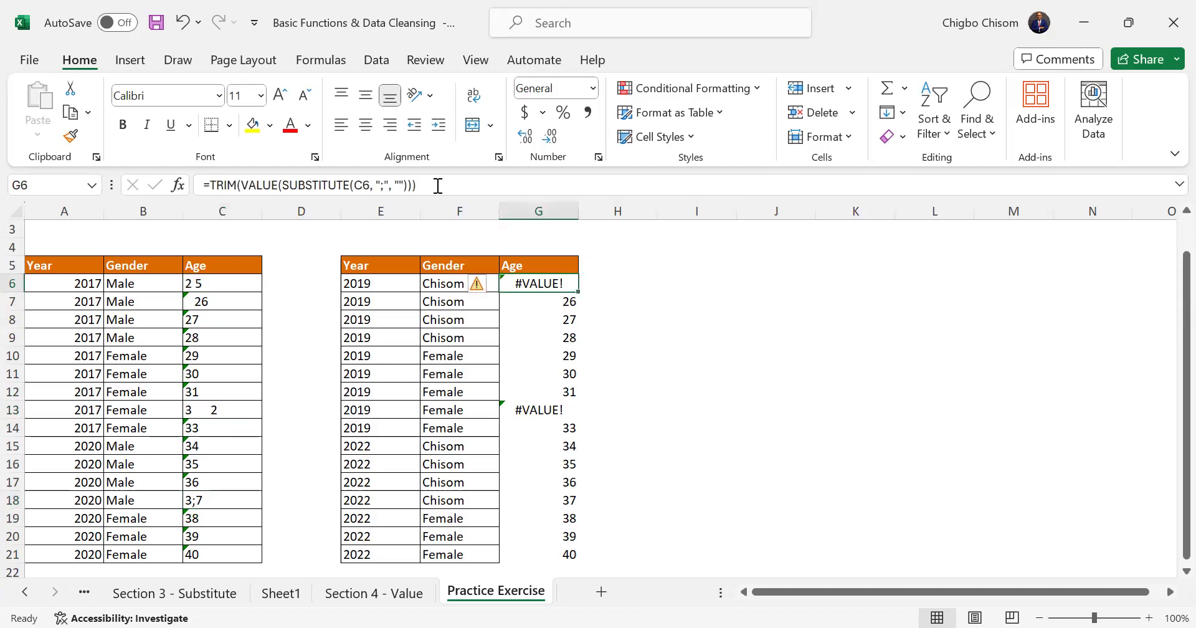
{"action": "left_click_drag", "start_coordinate": [436, 185], "coordinate": [281, 185]}
{"action": "key", "text": "BackSpace"}
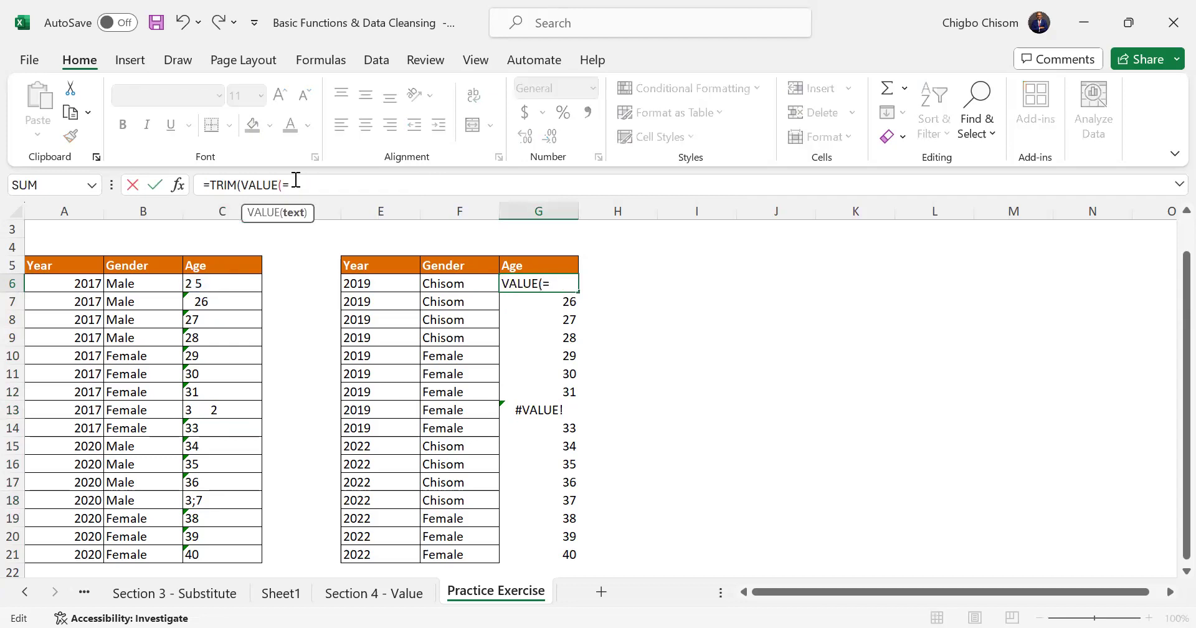
{"action": "type", "text": "))"}
{"action": "key", "text": "Return"}
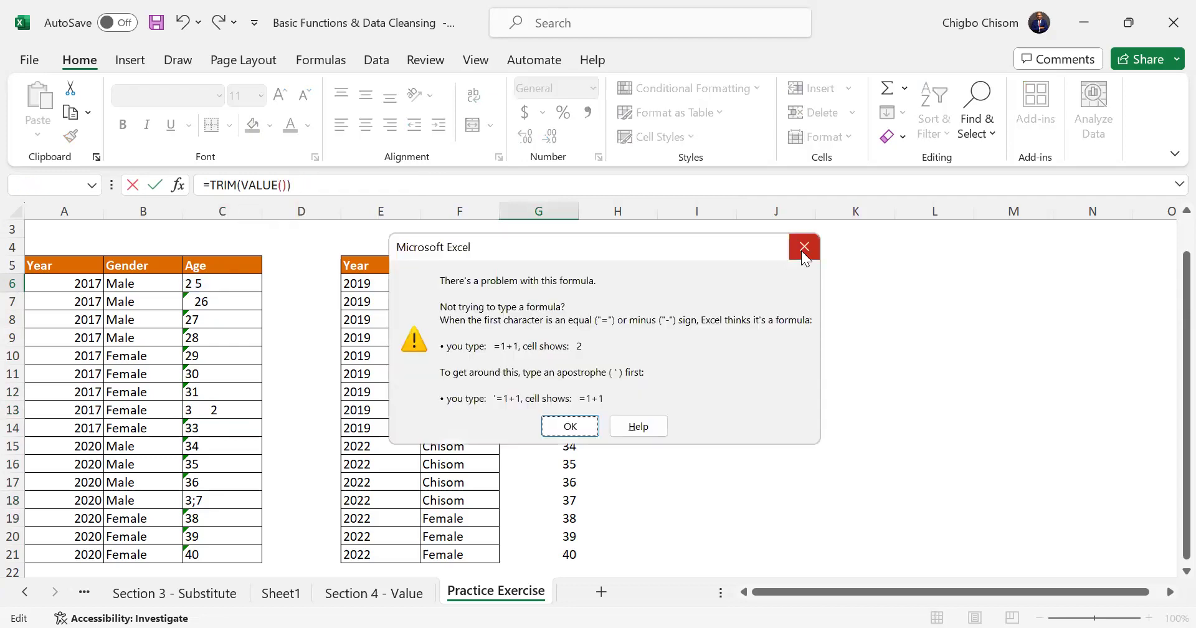
{"action": "left_click", "coordinate": [802, 249]}
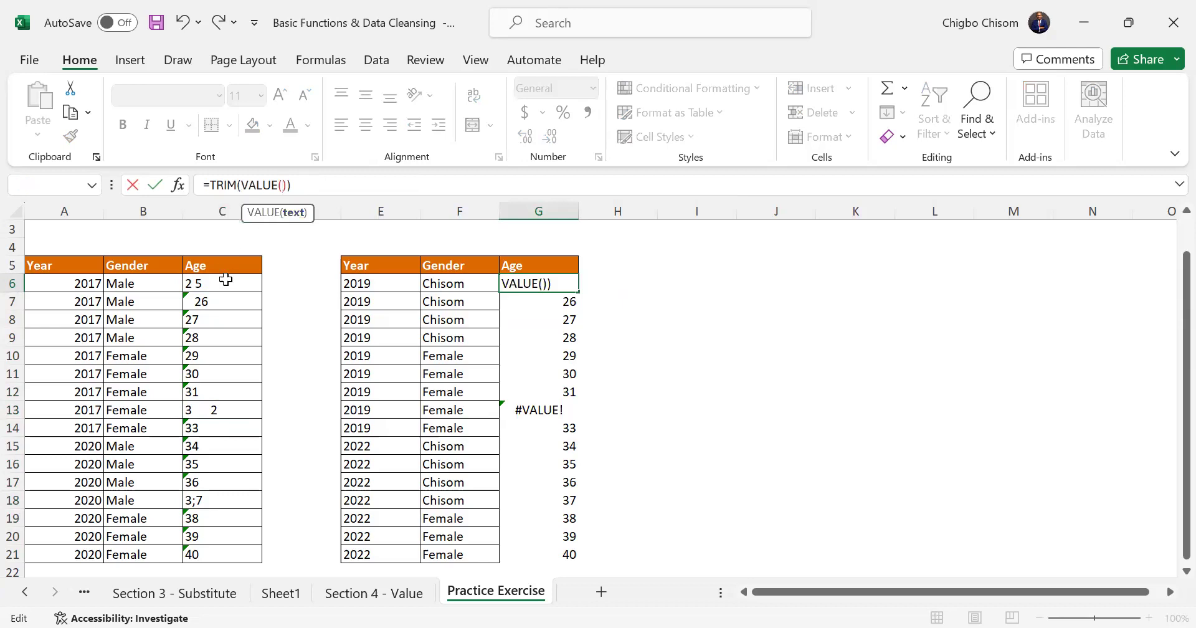
{"action": "left_click", "coordinate": [226, 280]}
{"action": "key", "text": "Return"}
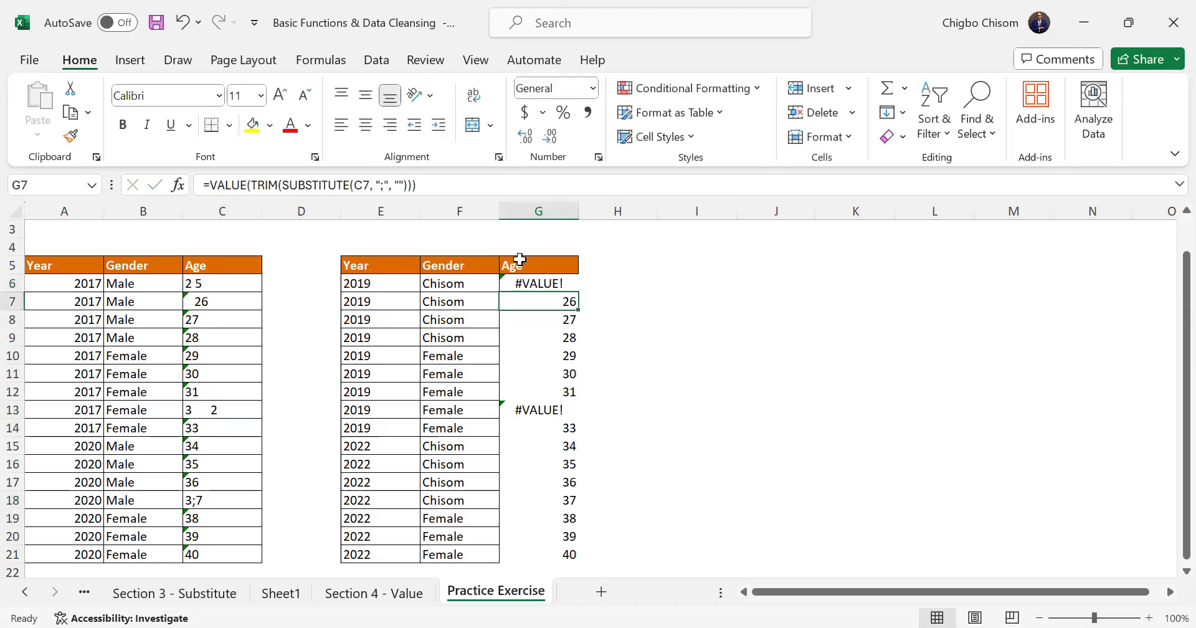
{"action": "left_click", "coordinate": [557, 282]}
{"action": "double_click", "coordinate": [577, 290]}
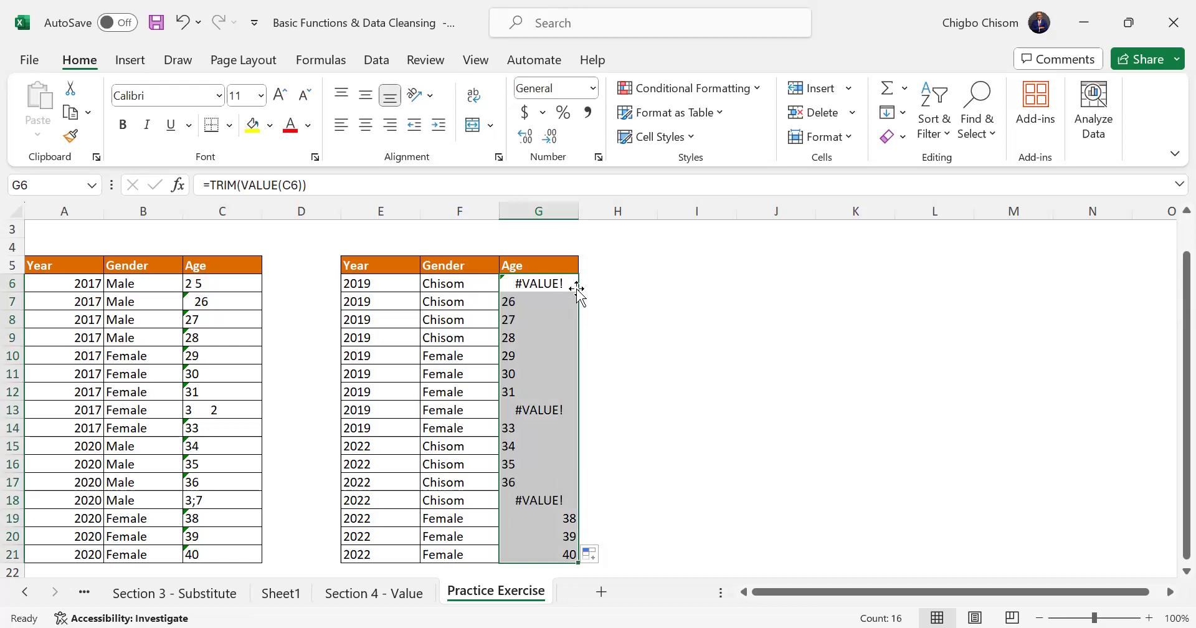
{"action": "left_click", "coordinate": [600, 353]}
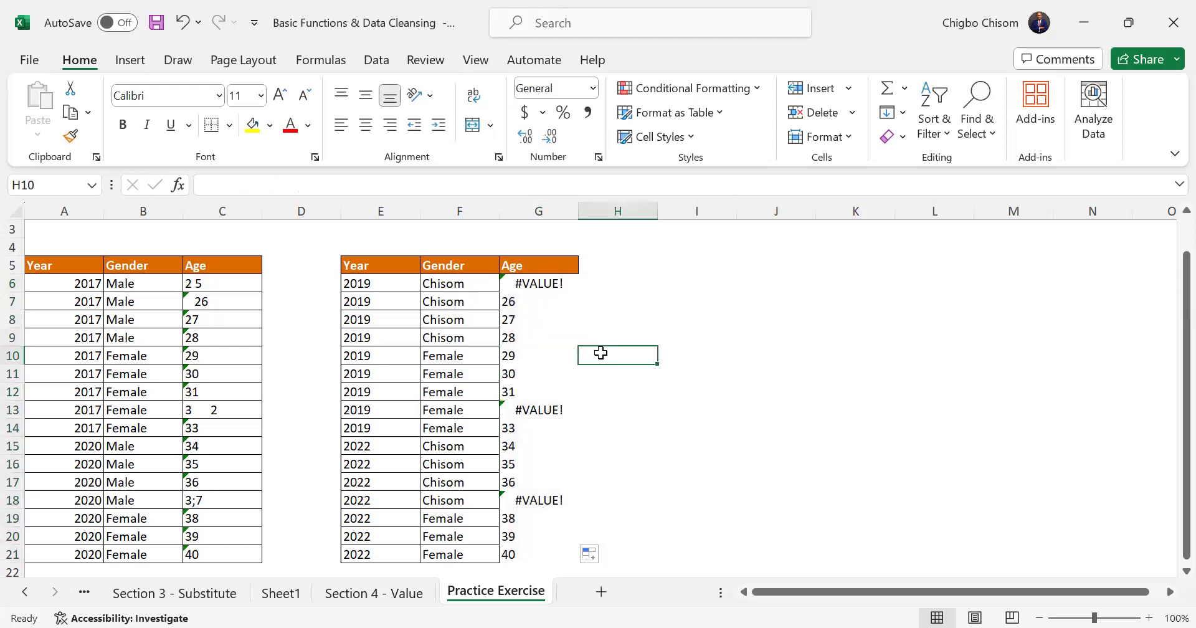
{"action": "left_click", "coordinate": [530, 283]}
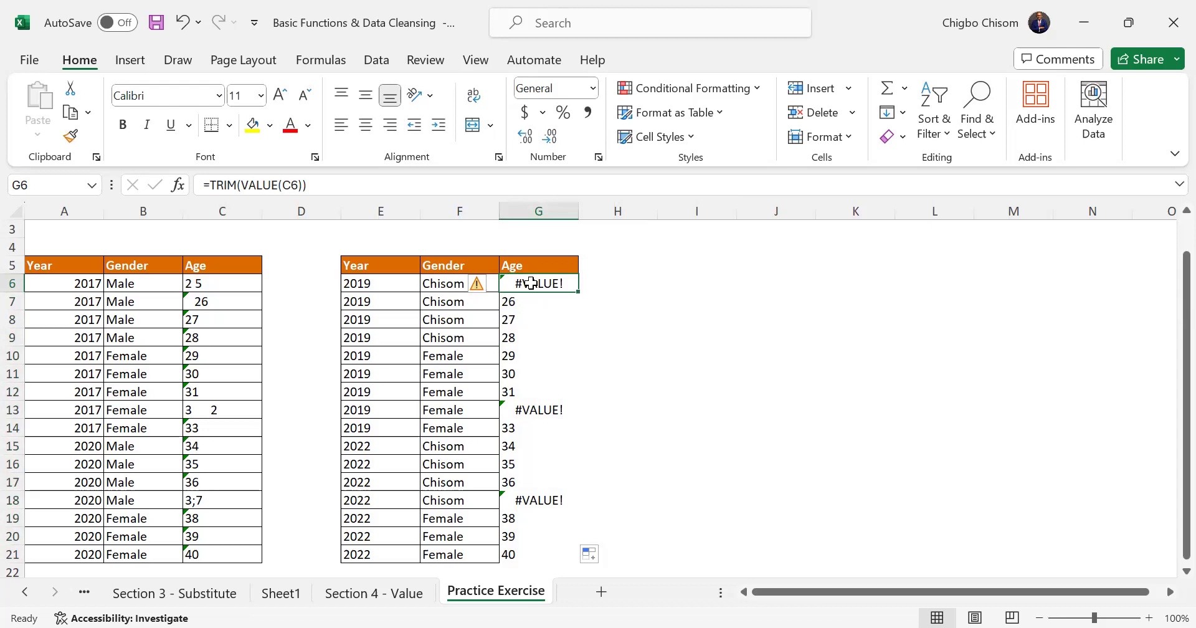
{"action": "key", "text": "ctrl+z"}
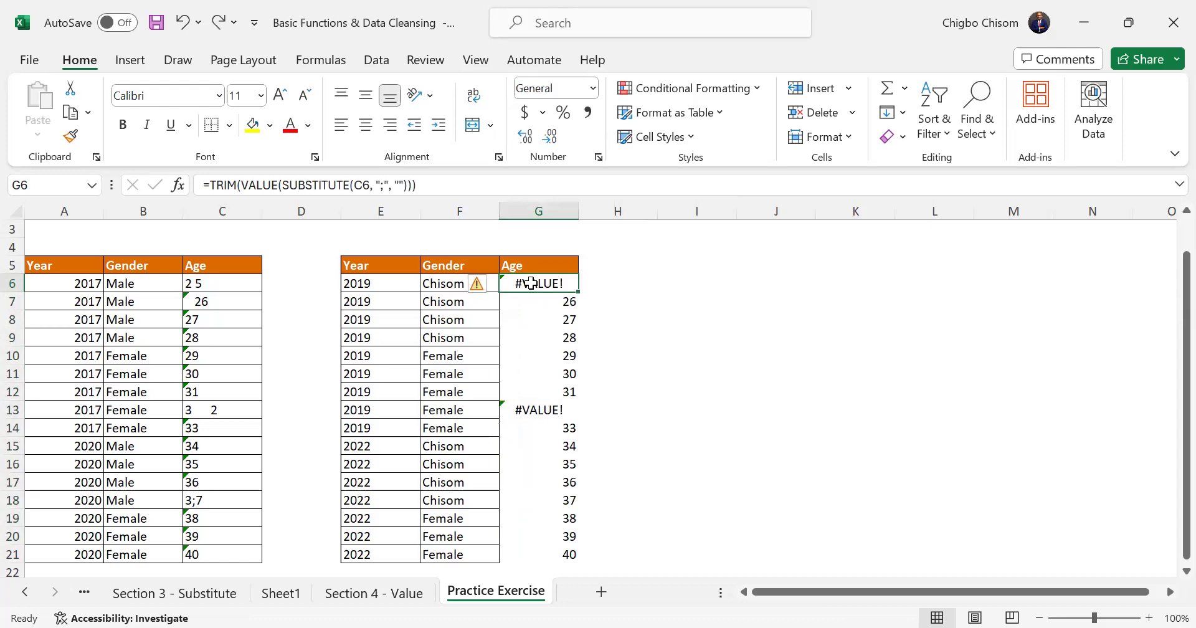
Step: Clear the Age header and all formulas from G5:G21 and select G6
{"action": "double_click", "coordinate": [530, 284]}
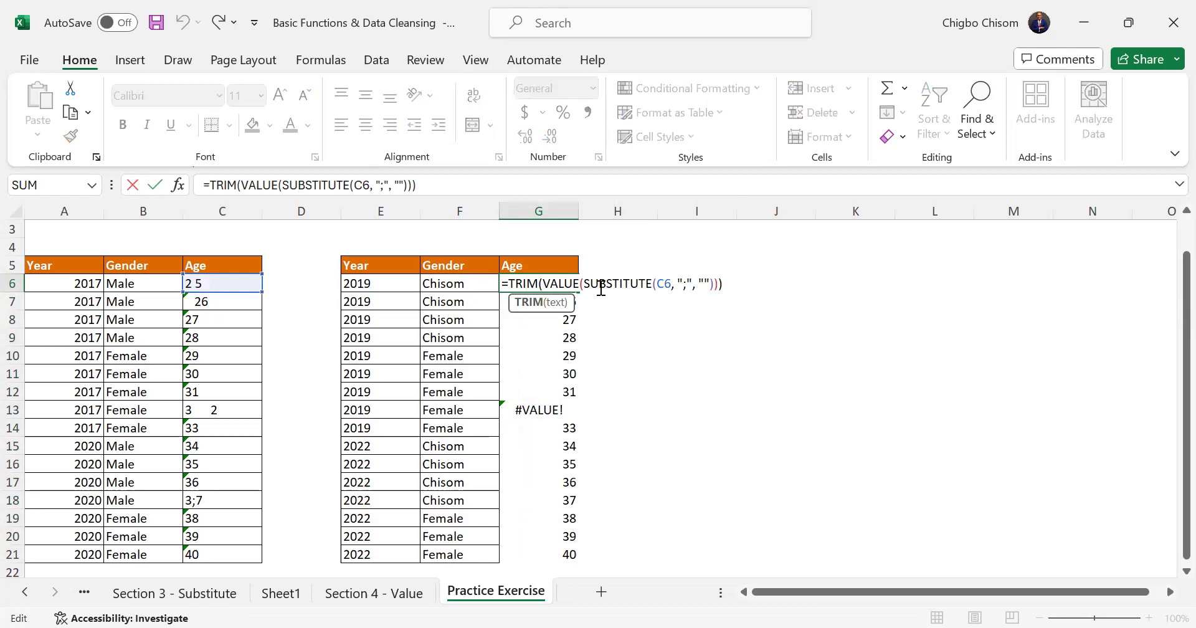
{"action": "left_click", "coordinate": [729, 293]}
{"action": "left_click", "coordinate": [560, 281]}
{"action": "left_click_drag", "start_coordinate": [546, 265], "coordinate": [562, 549]}
{"action": "key", "text": "Delete"}
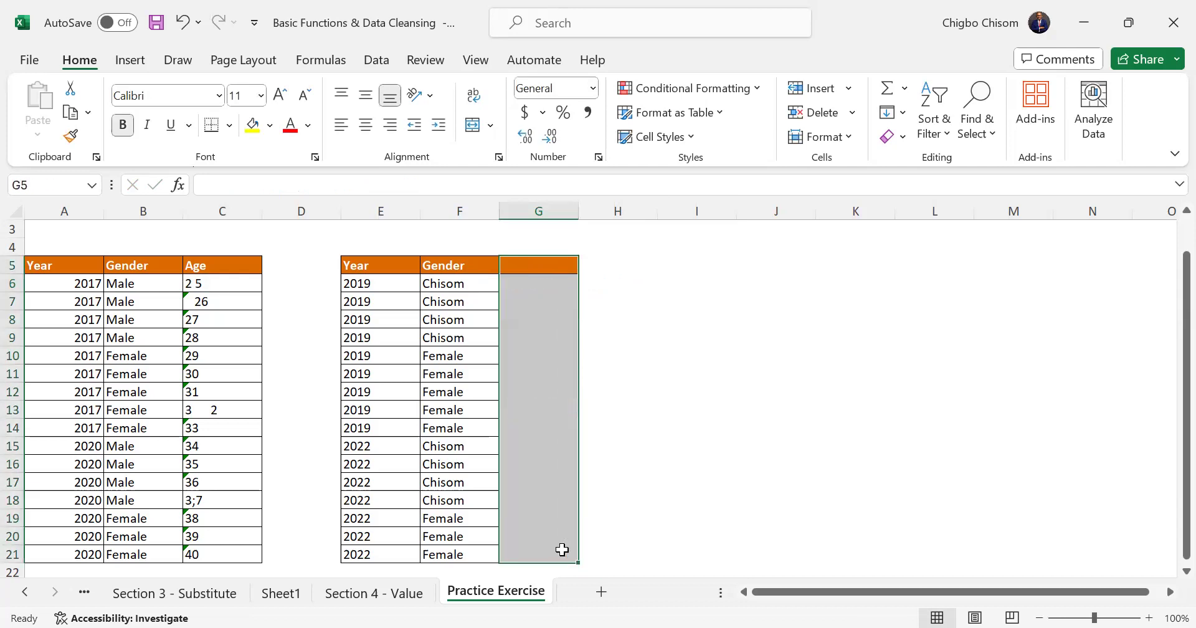
{"action": "left_click", "coordinate": [523, 281]}
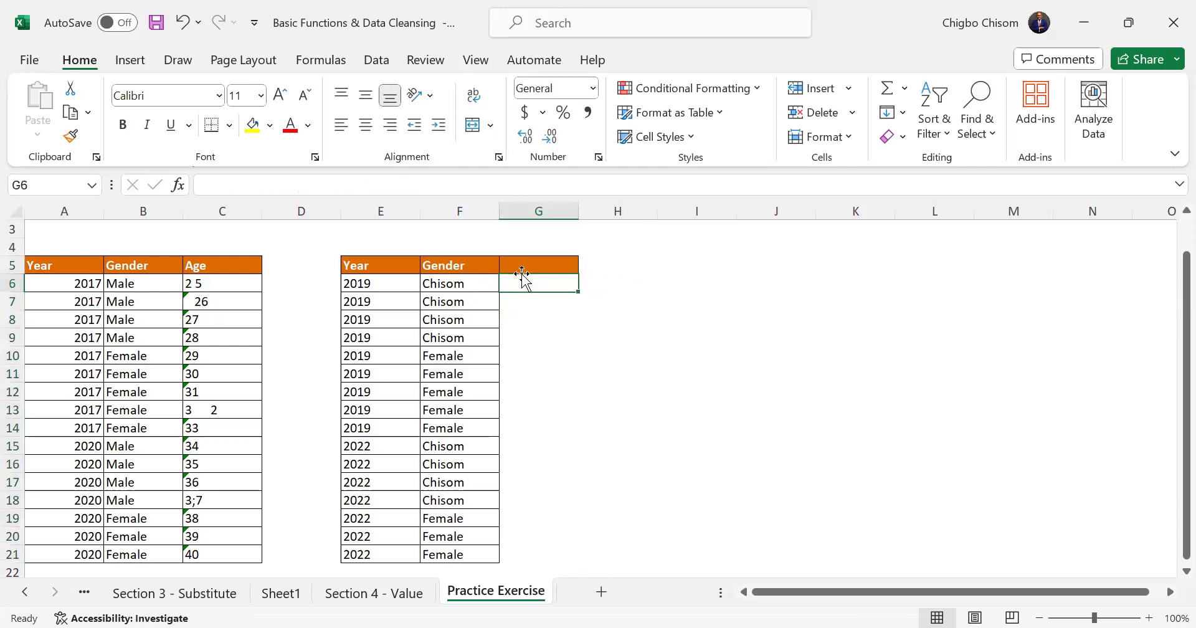
Step: Clear the contents of E6:F21 and delete those bordered cells under the Year and Gender headers
{"action": "left_click_drag", "start_coordinate": [391, 284], "coordinate": [459, 549]}
{"action": "key", "text": "Delete"}
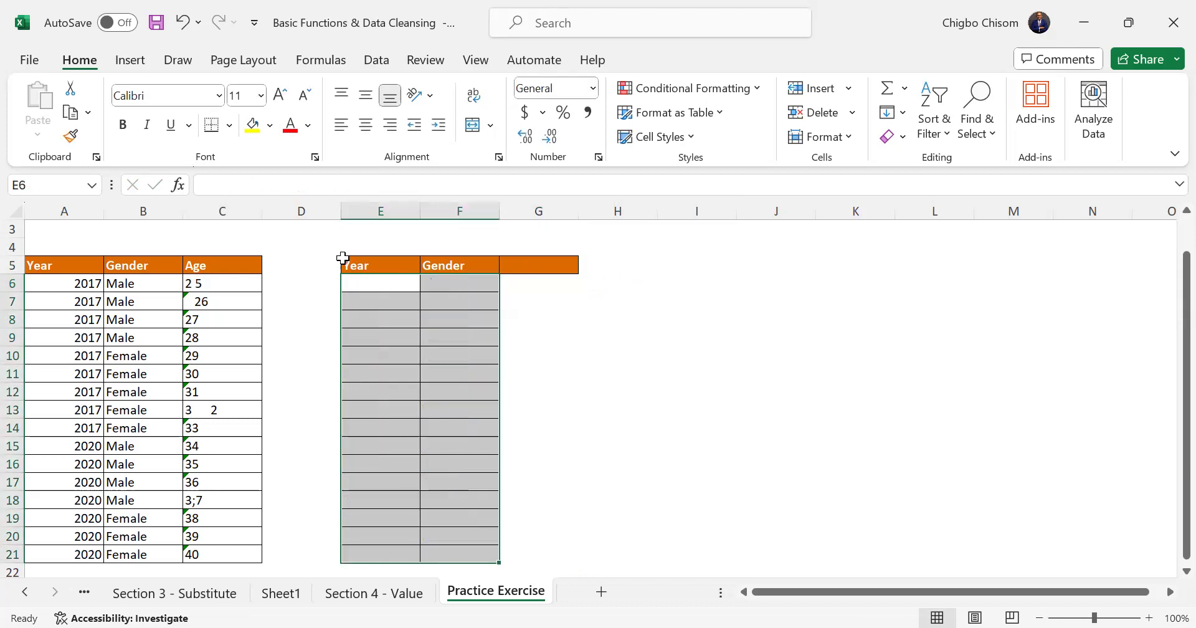
{"action": "left_click", "coordinate": [378, 281]}
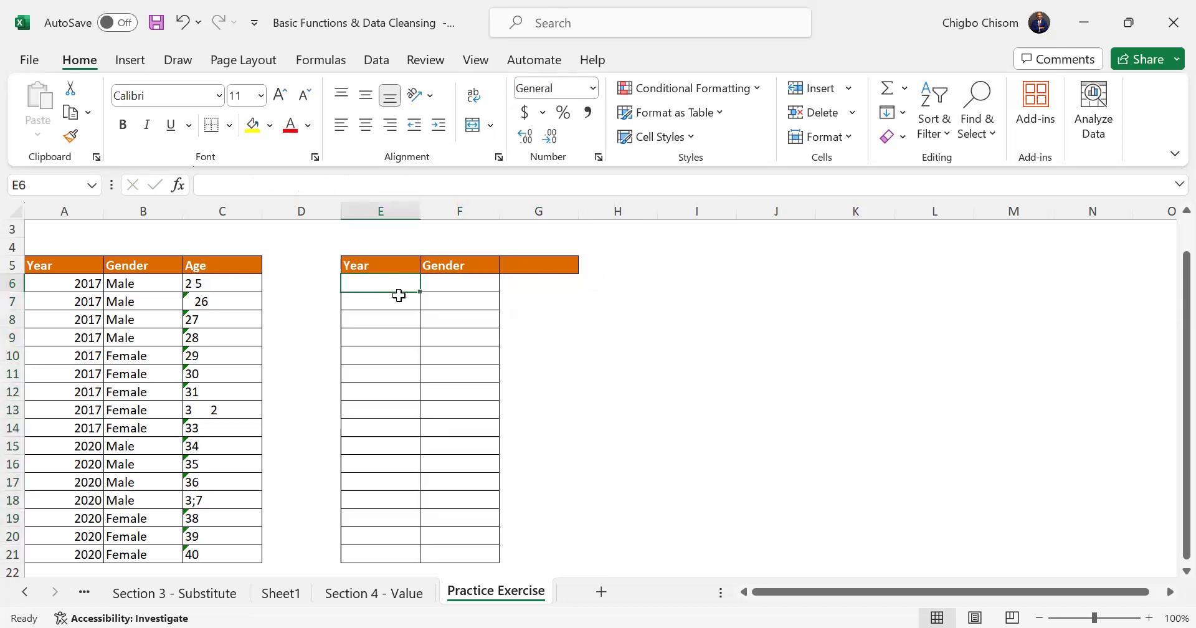
{"action": "left_click_drag", "start_coordinate": [399, 285], "coordinate": [486, 559]}
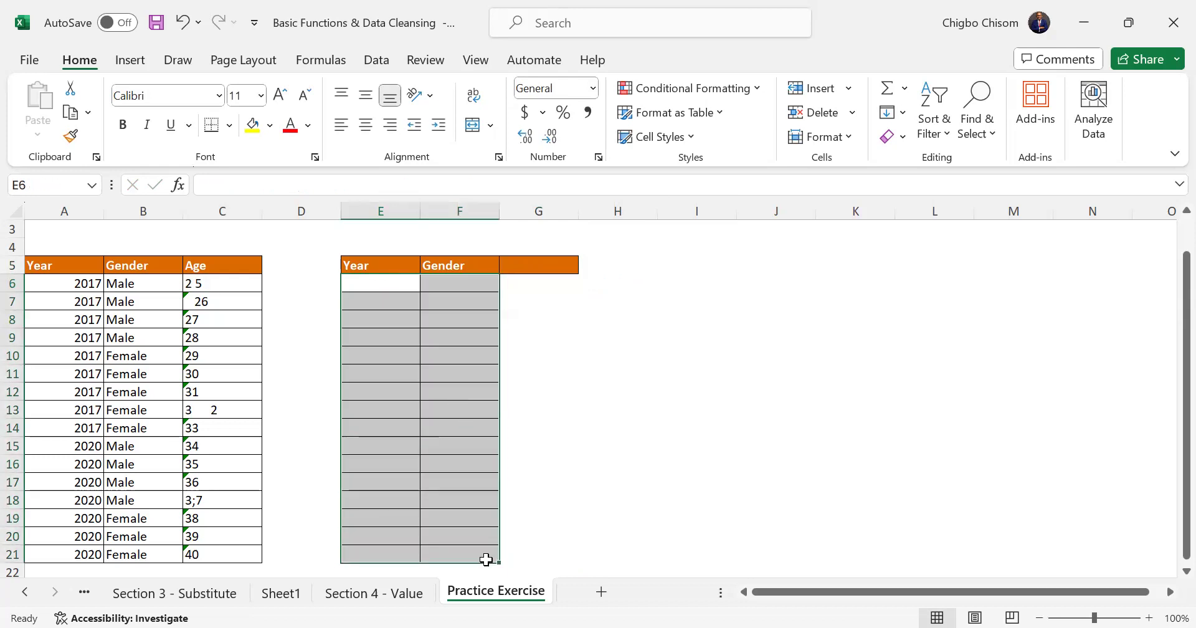
{"action": "right_click", "coordinate": [486, 560]}
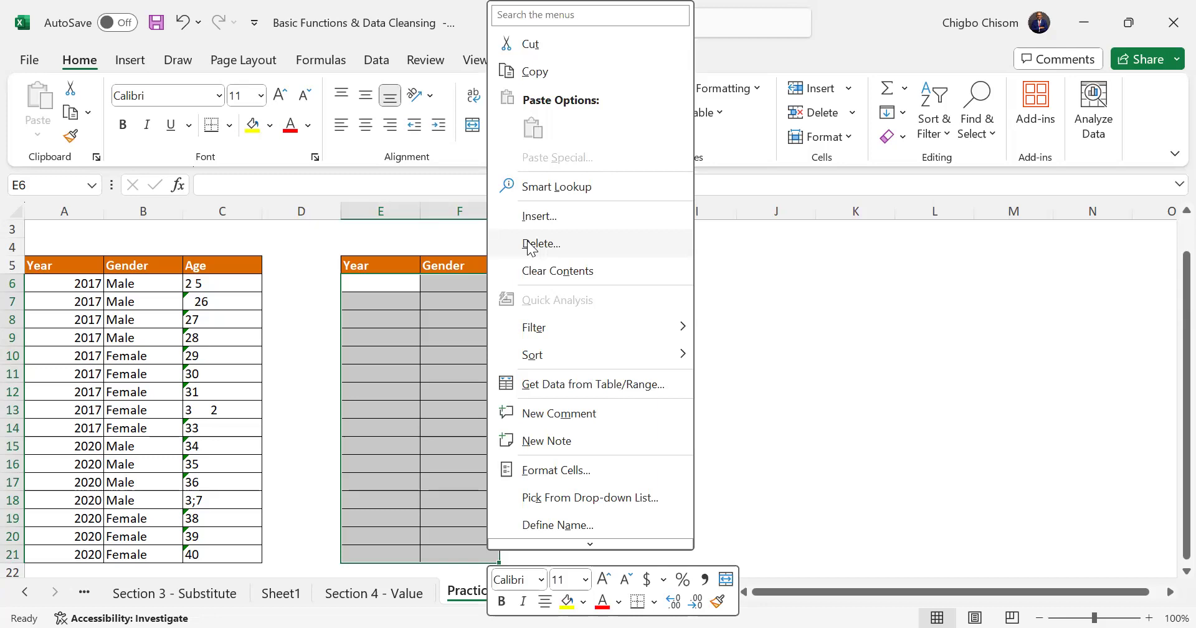
{"action": "left_click", "coordinate": [529, 246]}
{"action": "left_click", "coordinate": [476, 325]}
{"action": "left_click", "coordinate": [476, 348]}
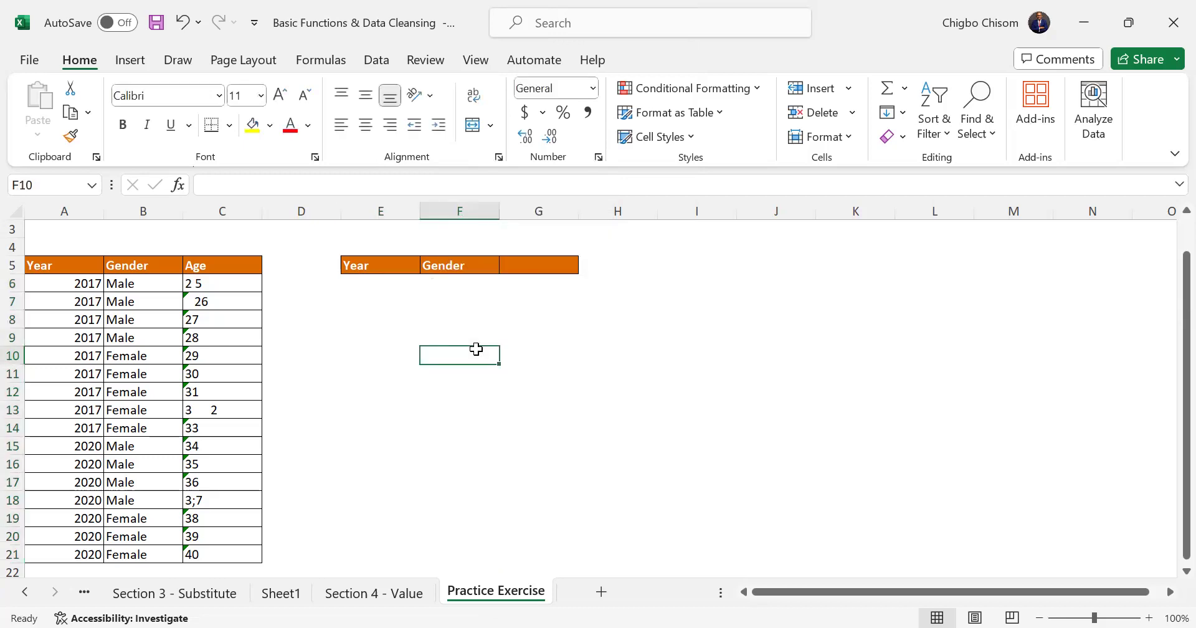
Step: Clear the remaining Year and Gender headers and delete the cells in E5:G8
{"action": "left_click", "coordinate": [373, 281]}
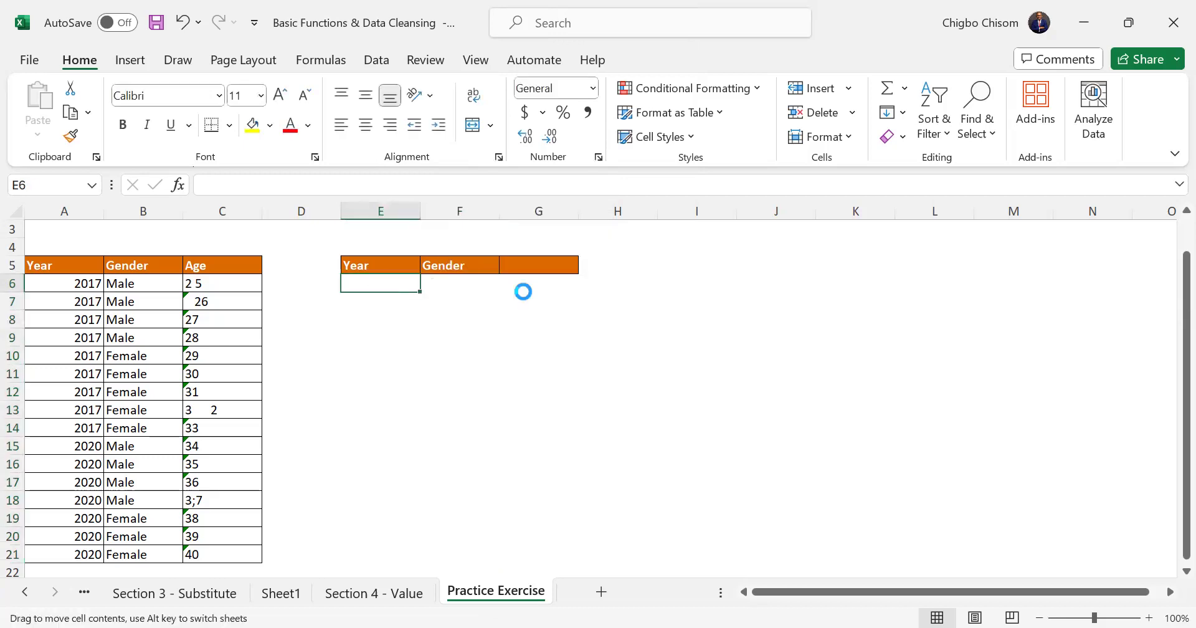
{"action": "left_click_drag", "start_coordinate": [382, 264], "coordinate": [528, 323]}
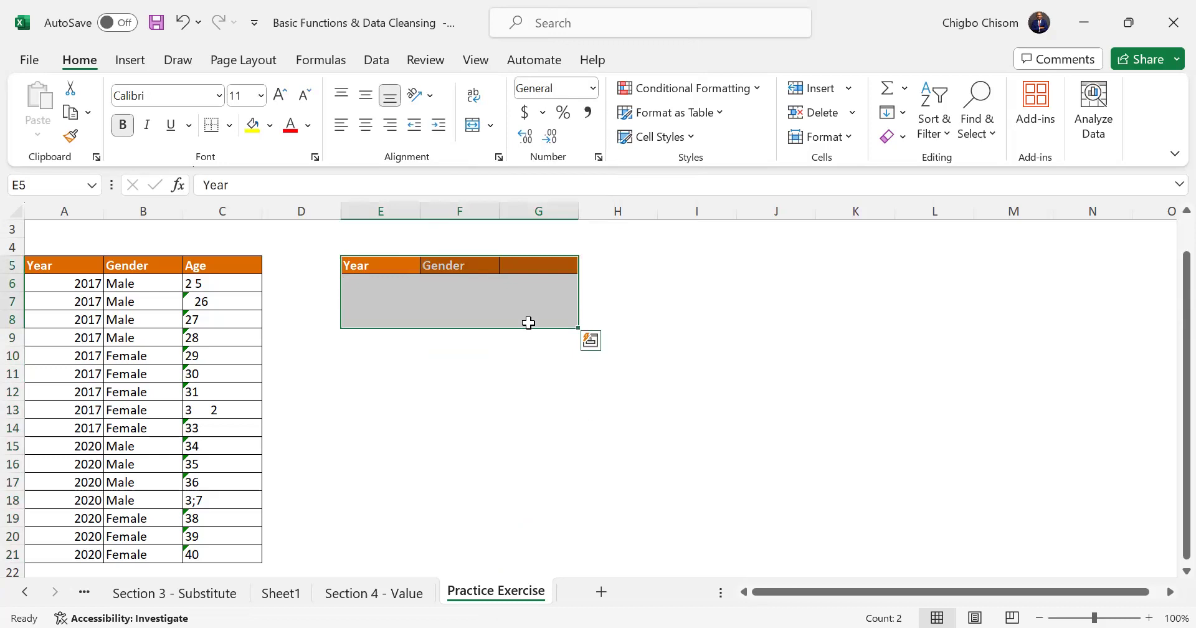
{"action": "key", "text": "Delete"}
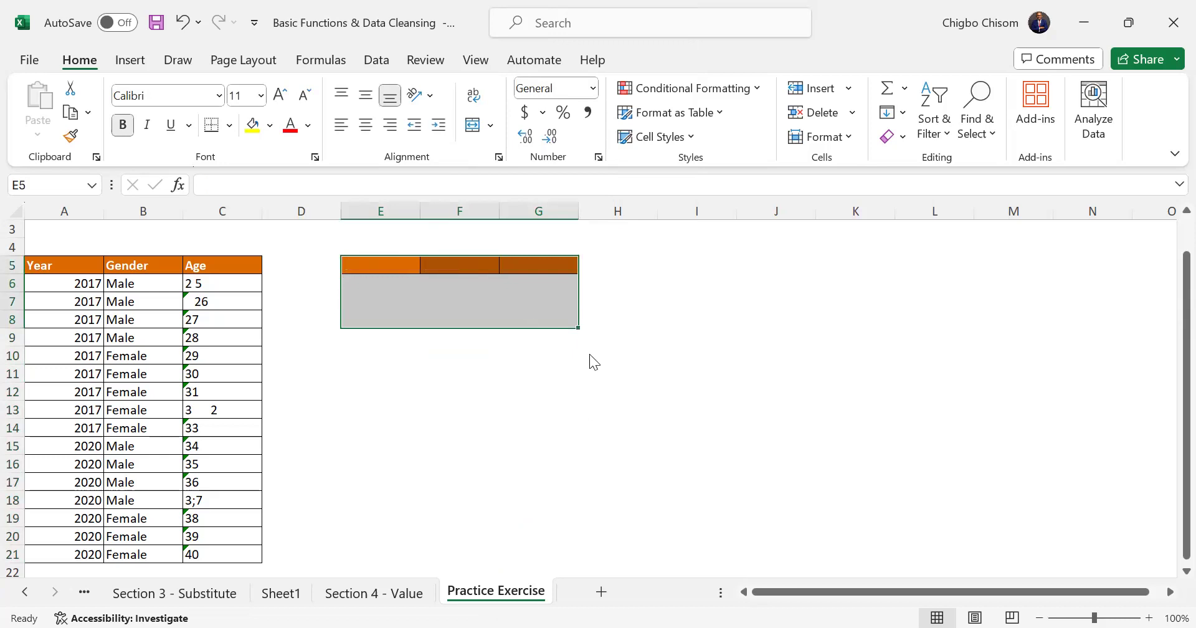
{"action": "right_click", "coordinate": [529, 311]}
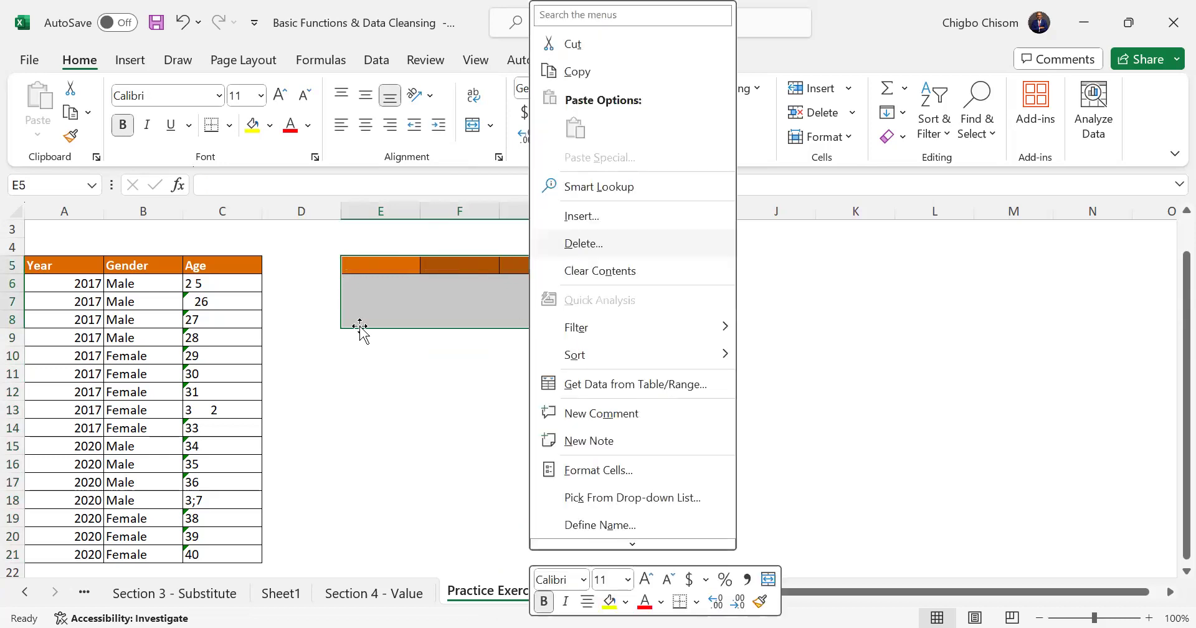
{"action": "left_click", "coordinate": [375, 371]}
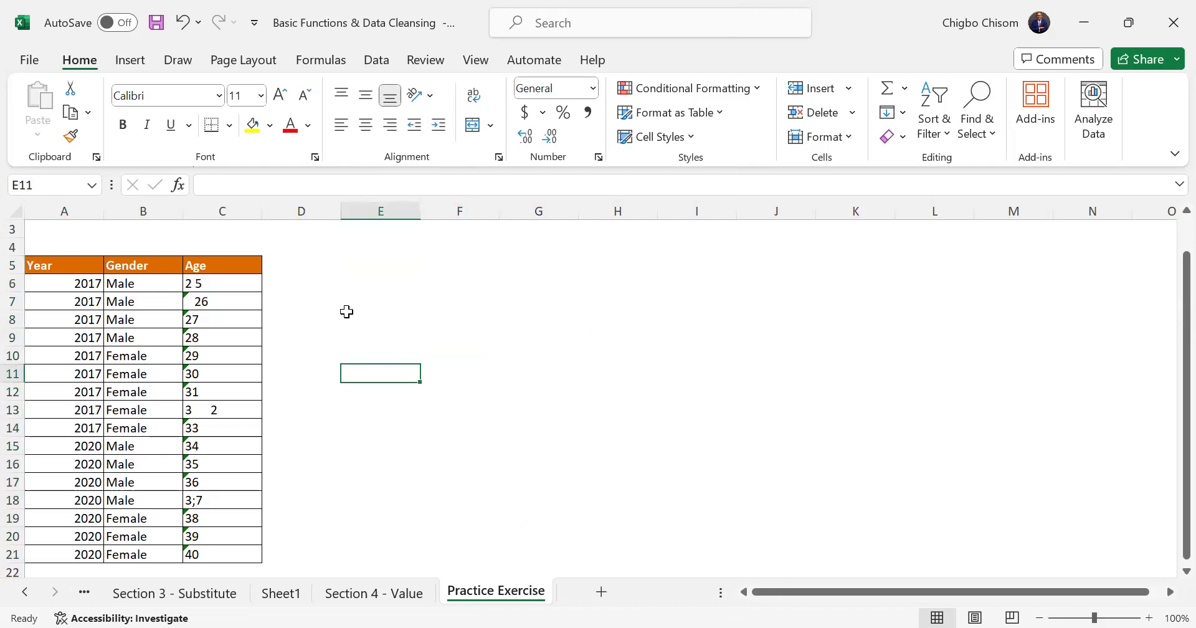
Step: Switch to the Data Cleaning Exercise workbook and look over the customer table on Sheet1 from B2 to column H
{"action": "left_click", "coordinate": [268, 261]}
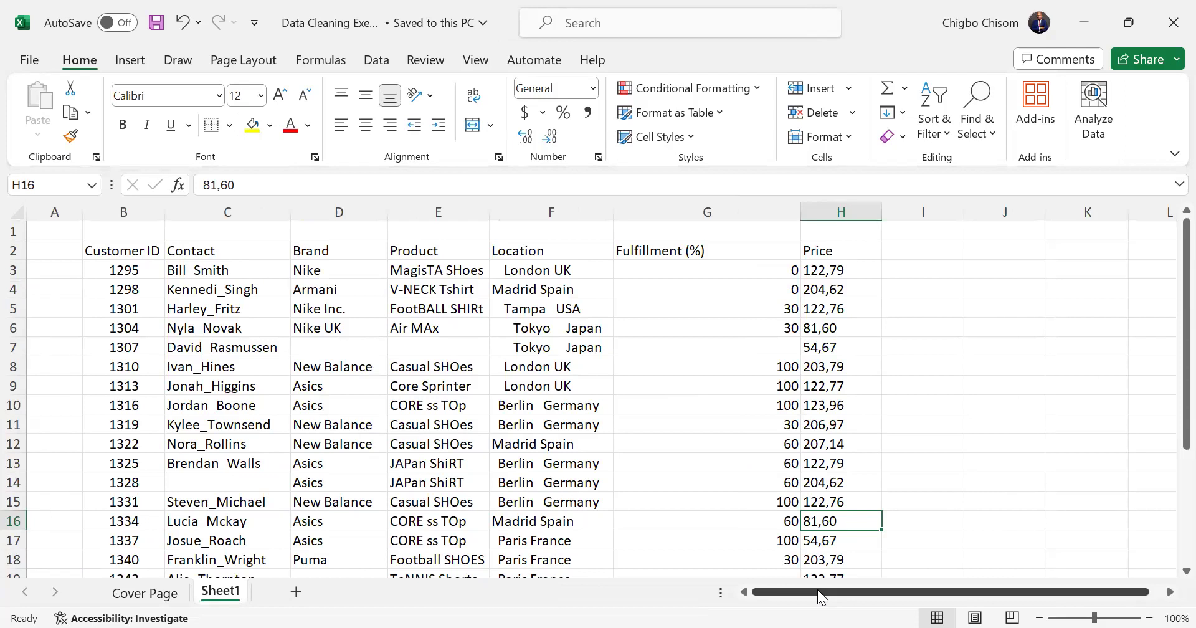
{"action": "left_click", "coordinate": [577, 202]}
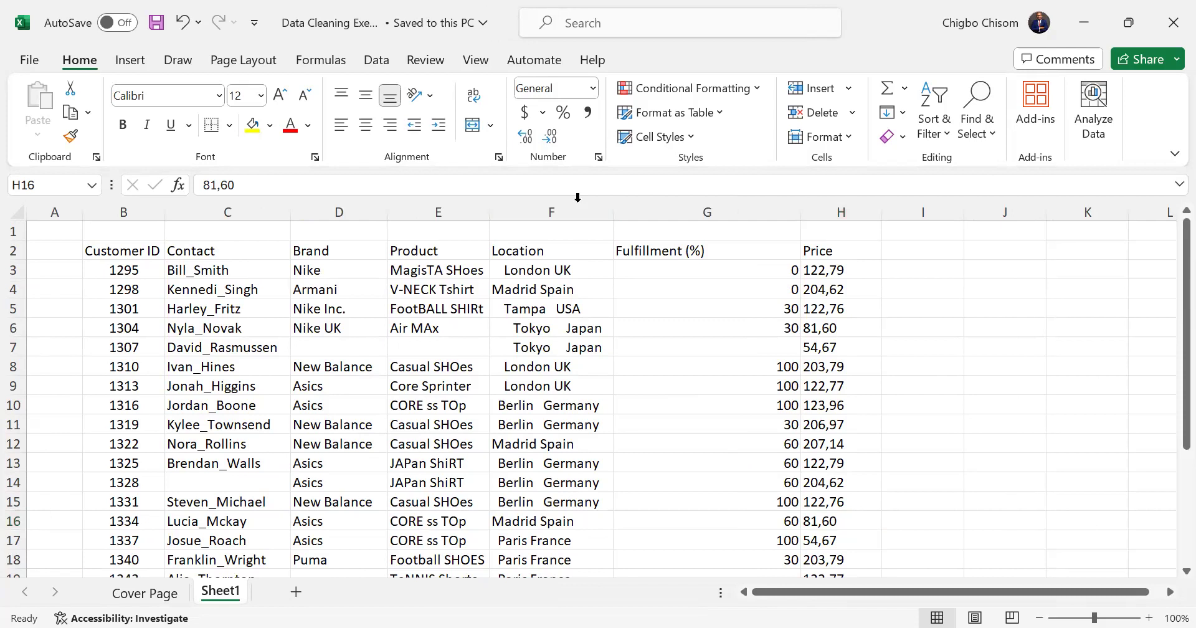
{"action": "left_click_drag", "start_coordinate": [118, 255], "coordinate": [828, 574]}
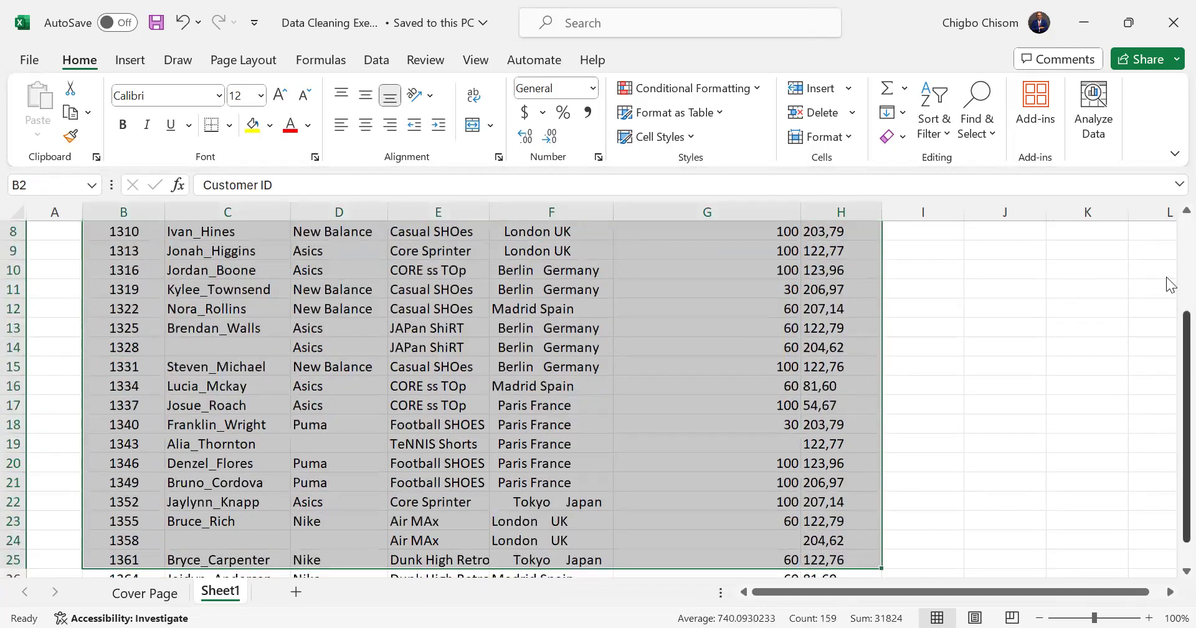
{"action": "scroll", "coordinate": [1165, 277], "scroll_direction": "up", "scroll_amount": 3}
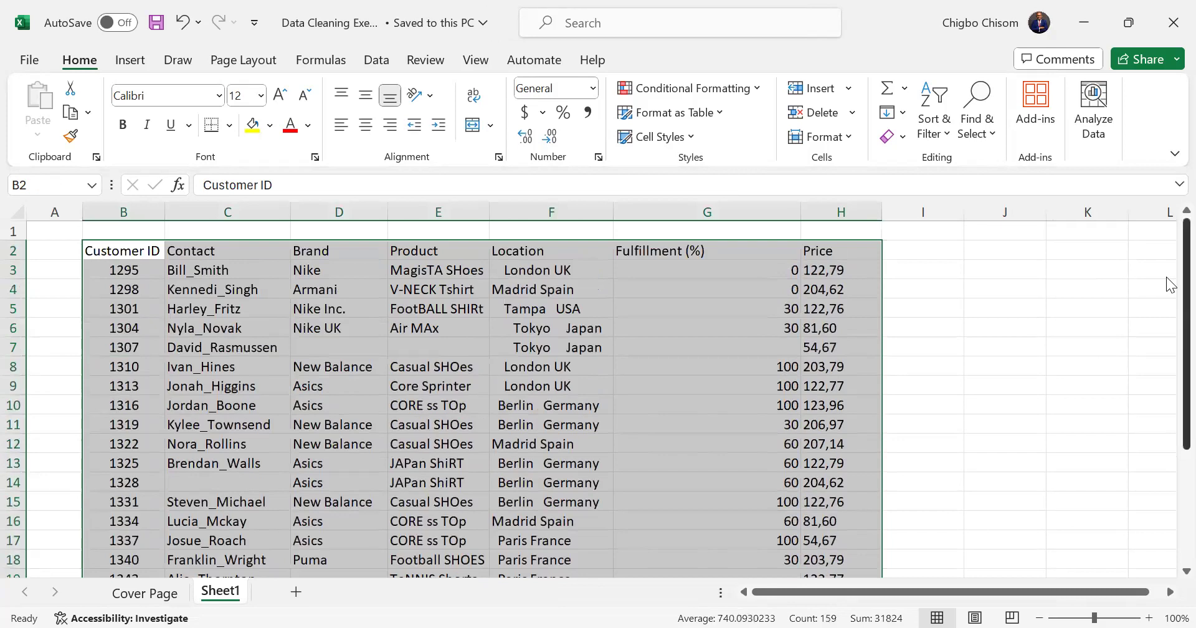
Step: Examine the name format and the missing entries in the Contact column down to the table's last row
{"action": "left_click", "coordinate": [127, 206]}
{"action": "left_click", "coordinate": [177, 206]}
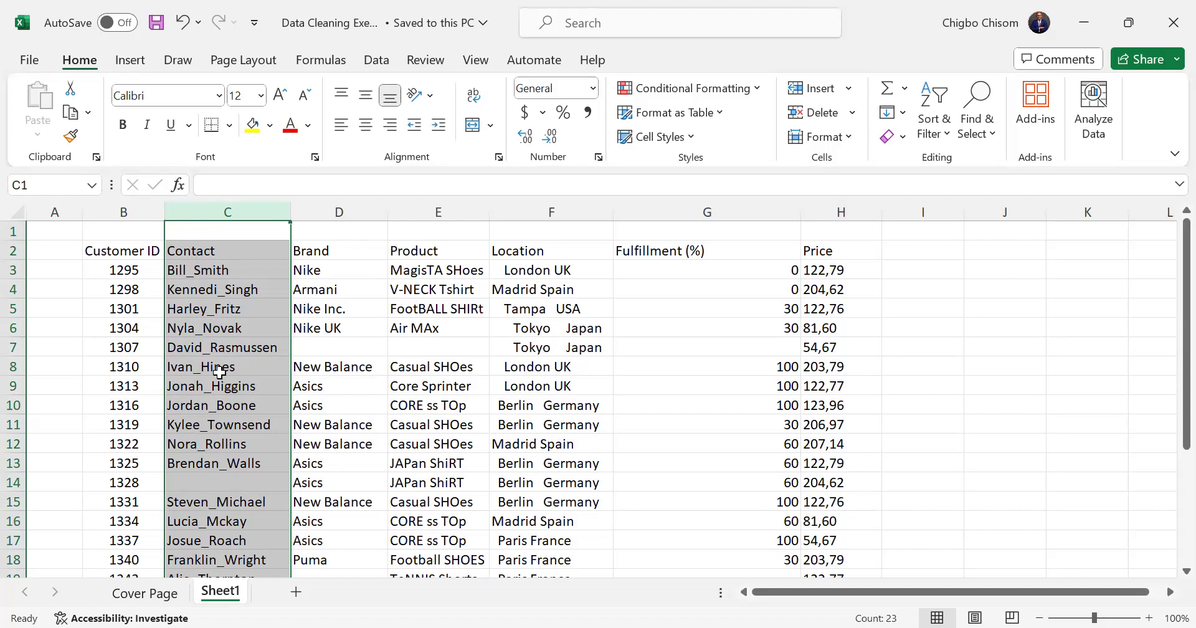
{"action": "left_click", "coordinate": [212, 486]}
{"action": "left_click", "coordinate": [197, 267]}
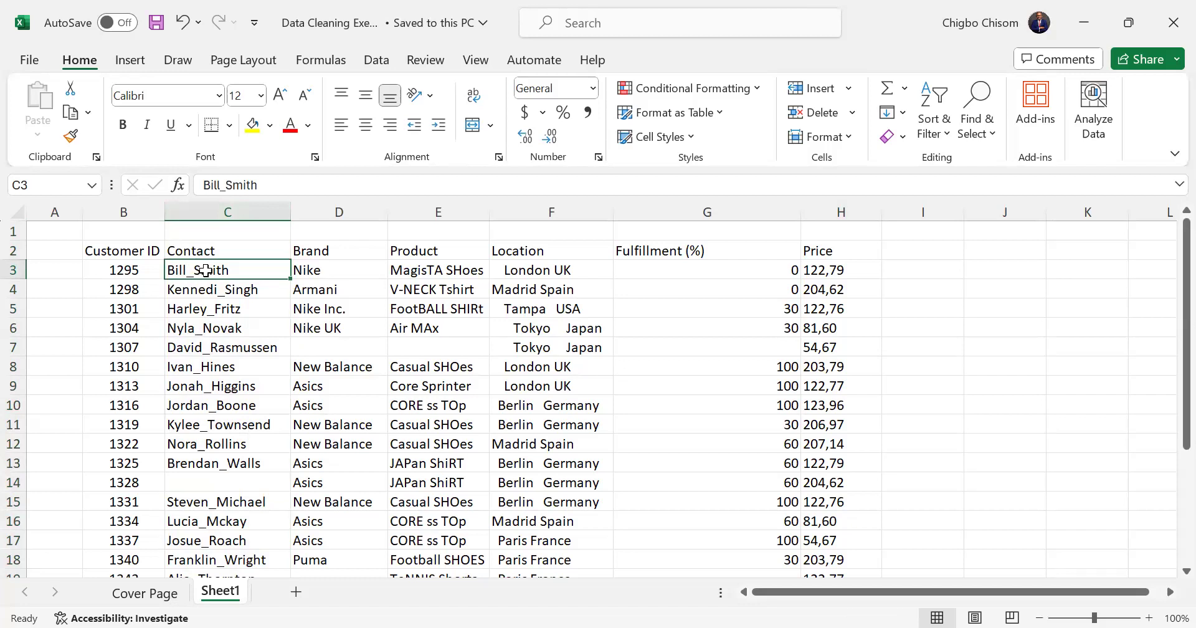
{"action": "left_click", "coordinate": [203, 481]}
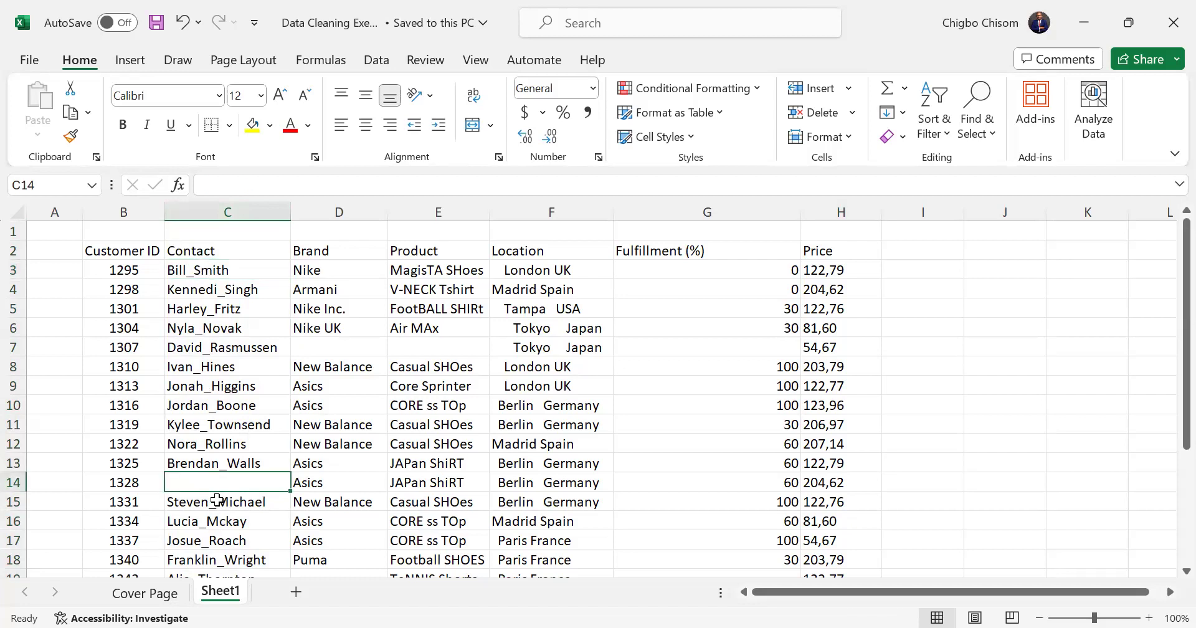
{"action": "scroll", "coordinate": [217, 500], "scroll_direction": "down", "scroll_amount": 4}
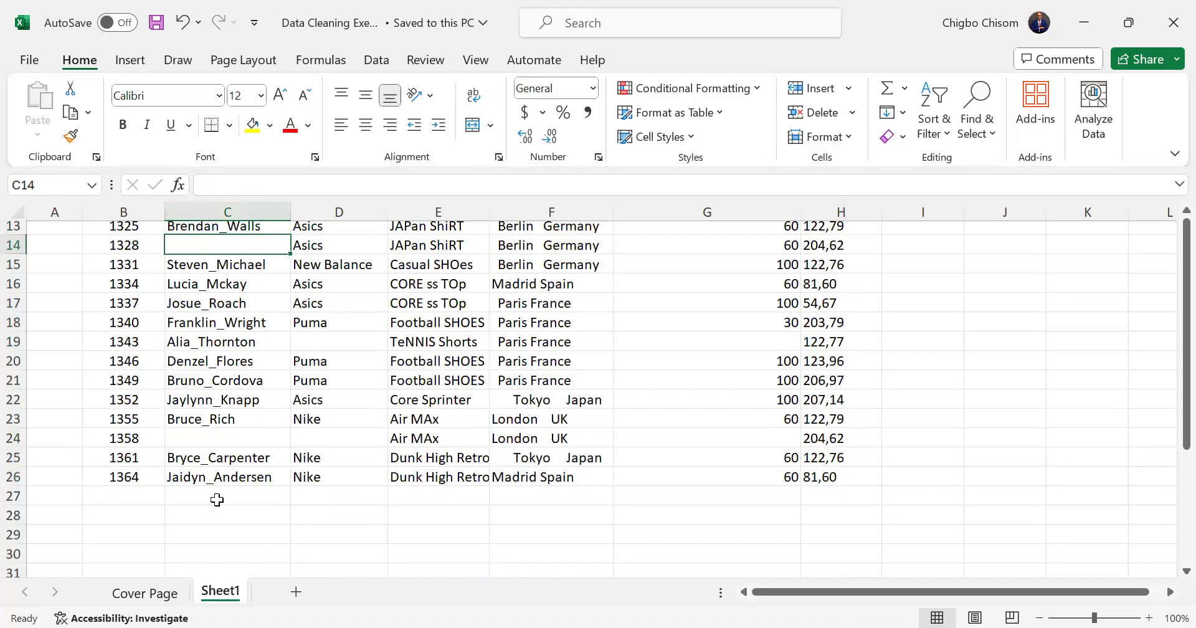
{"action": "scroll", "coordinate": [217, 500], "scroll_direction": "up", "scroll_amount": 4}
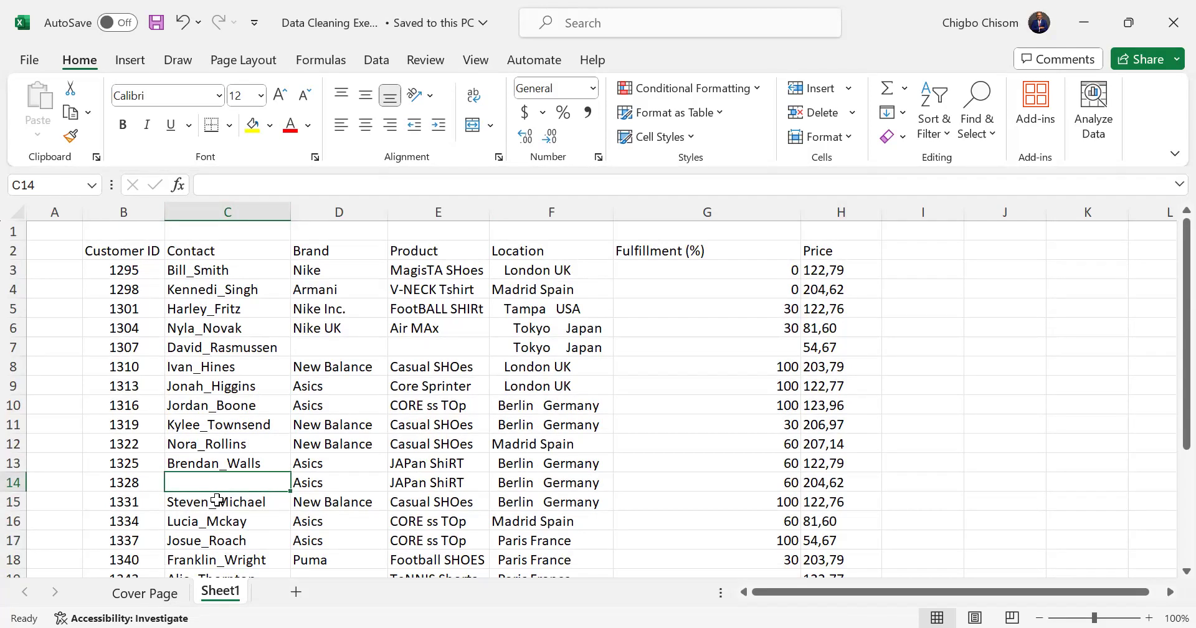
Step: Make the header row 2 bold
{"action": "left_click", "coordinate": [12, 250]}
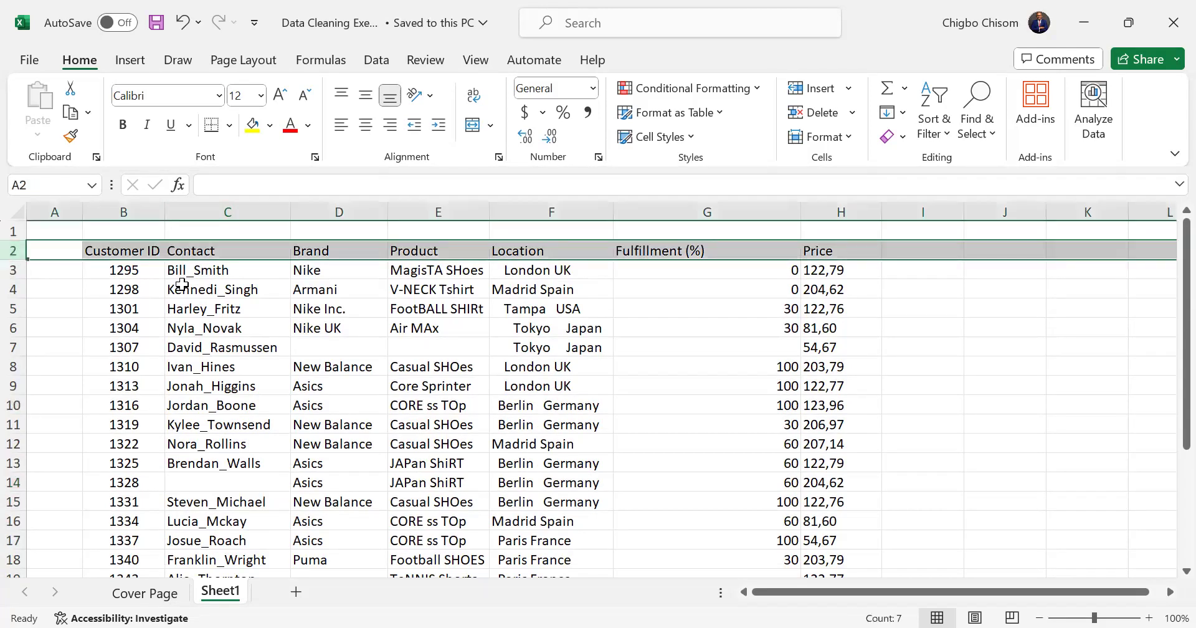
{"action": "key", "text": "ctrl+b"}
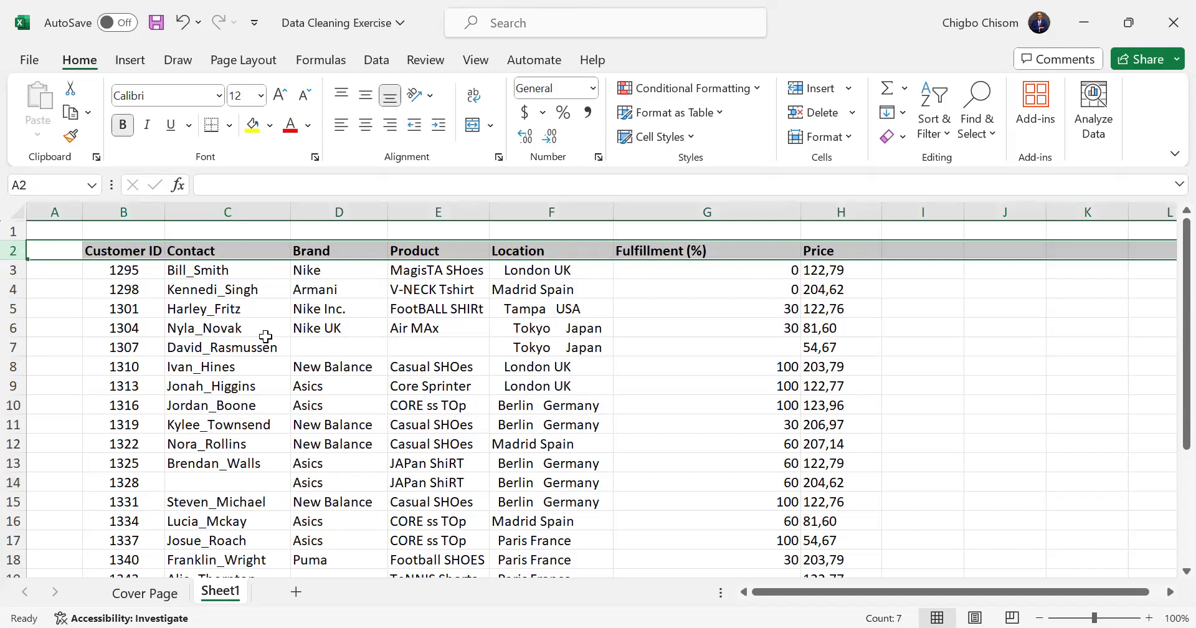
{"action": "left_click", "coordinate": [228, 248]}
{"action": "left_click", "coordinate": [178, 269]}
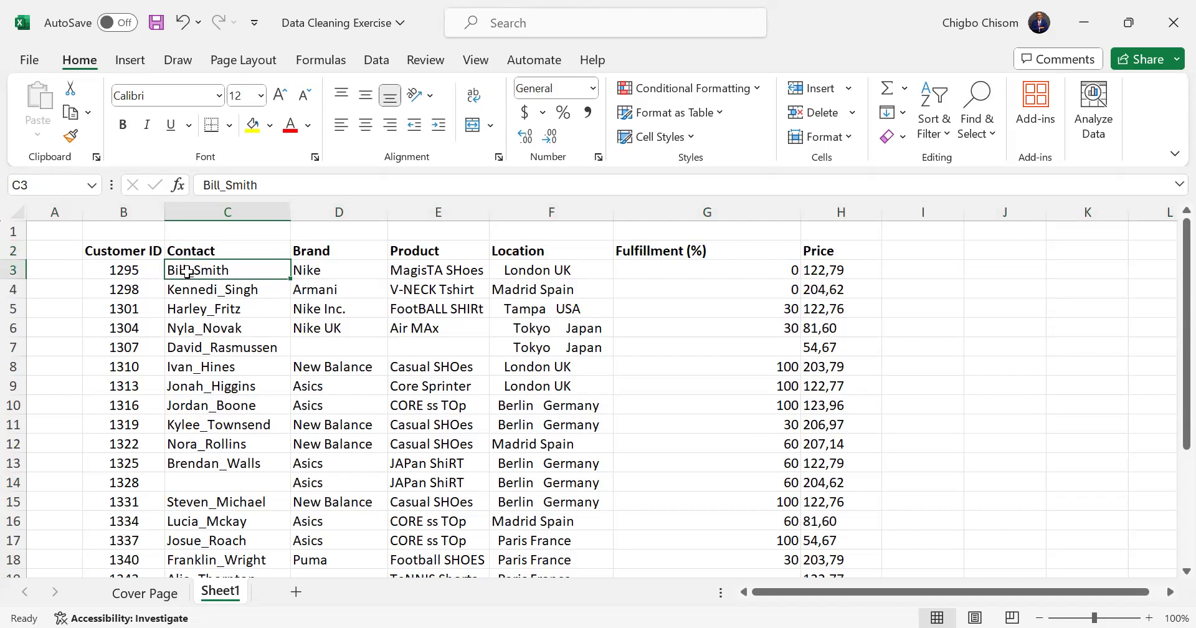
Step: Insert two blank columns between Contact and Brand
{"action": "left_click_drag", "start_coordinate": [319, 211], "coordinate": [438, 209]}
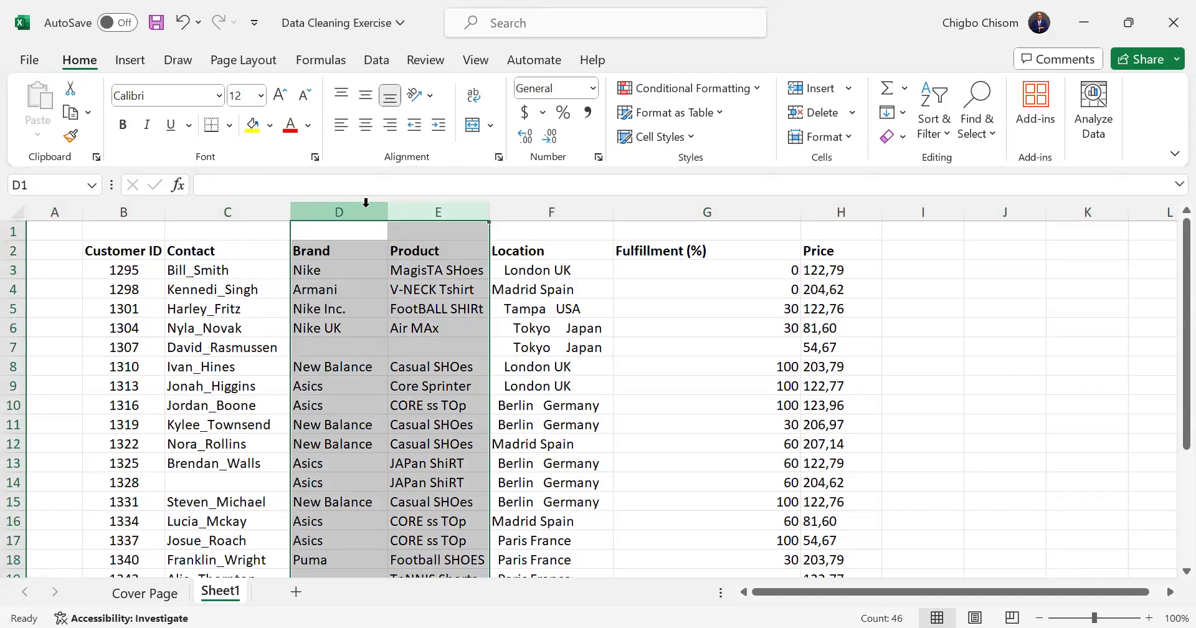
{"action": "left_click", "coordinate": [349, 200]}
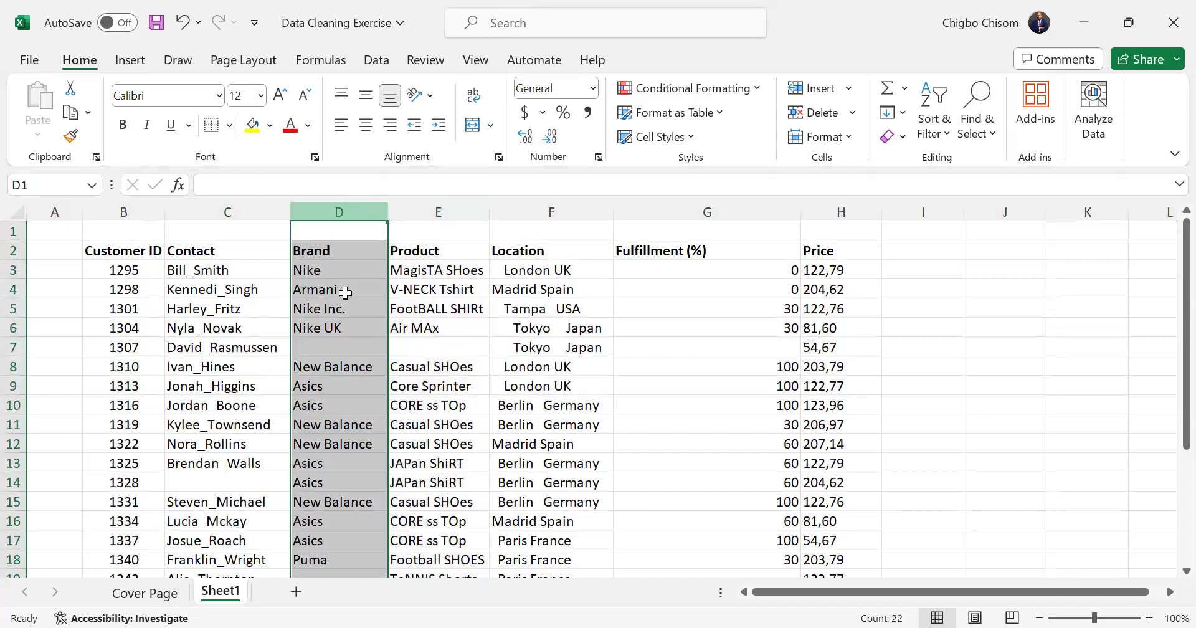
{"action": "left_click", "coordinate": [308, 254]}
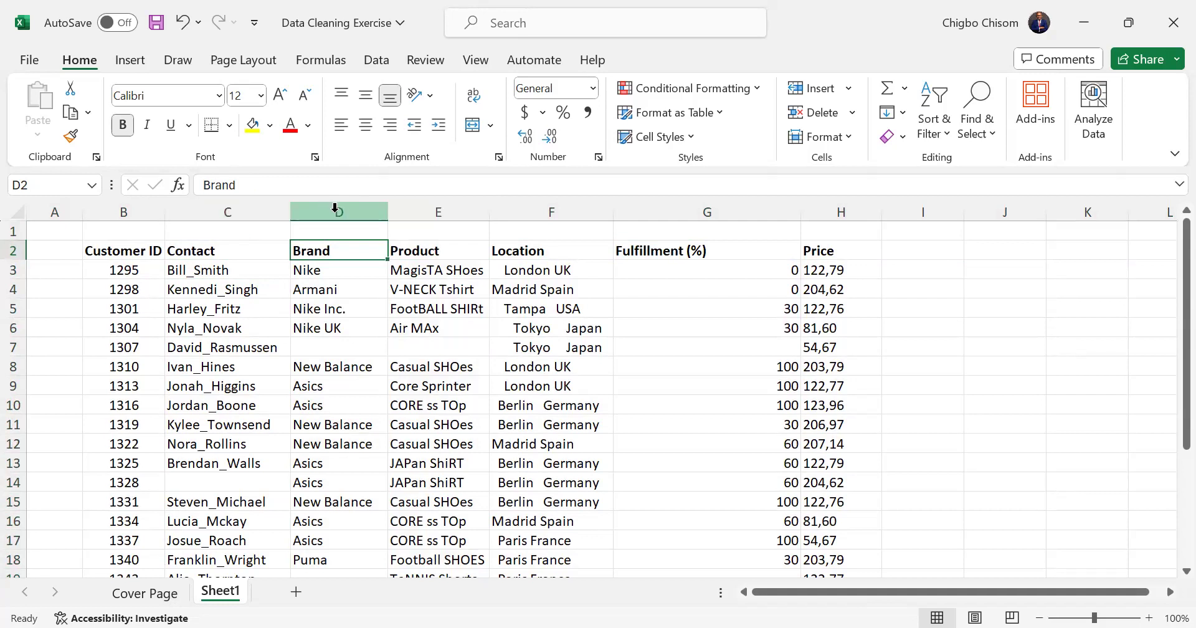
{"action": "left_click", "coordinate": [335, 212]}
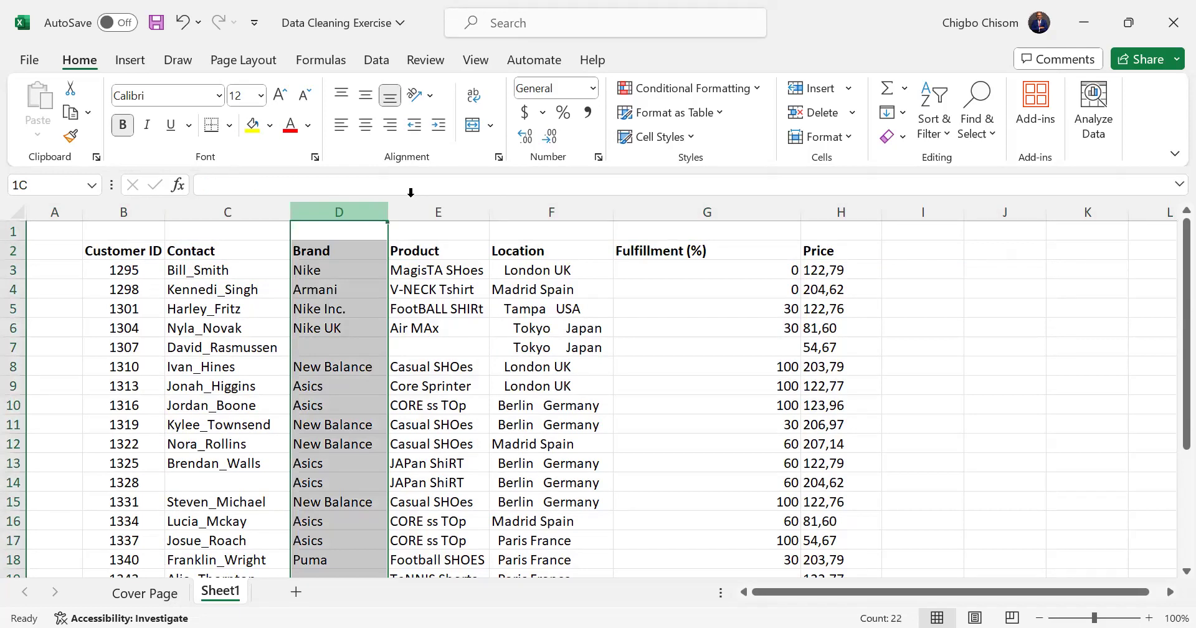
{"action": "left_click", "coordinate": [414, 212], "text": "shift"}
{"action": "right_click", "coordinate": [418, 212]}
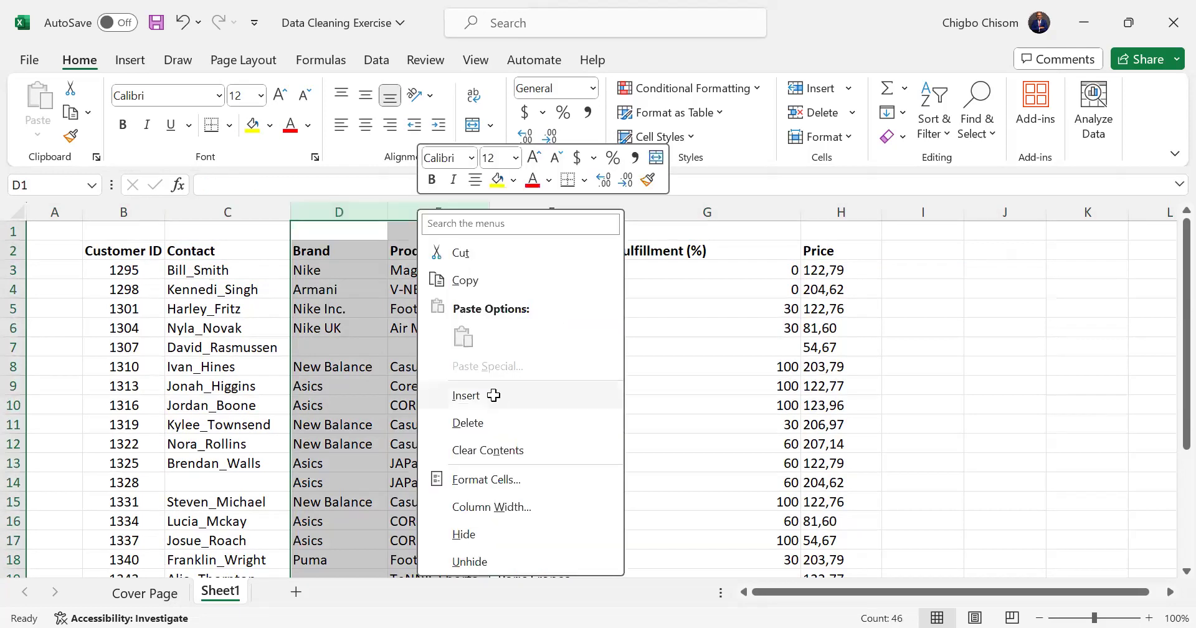
{"action": "left_click", "coordinate": [493, 395]}
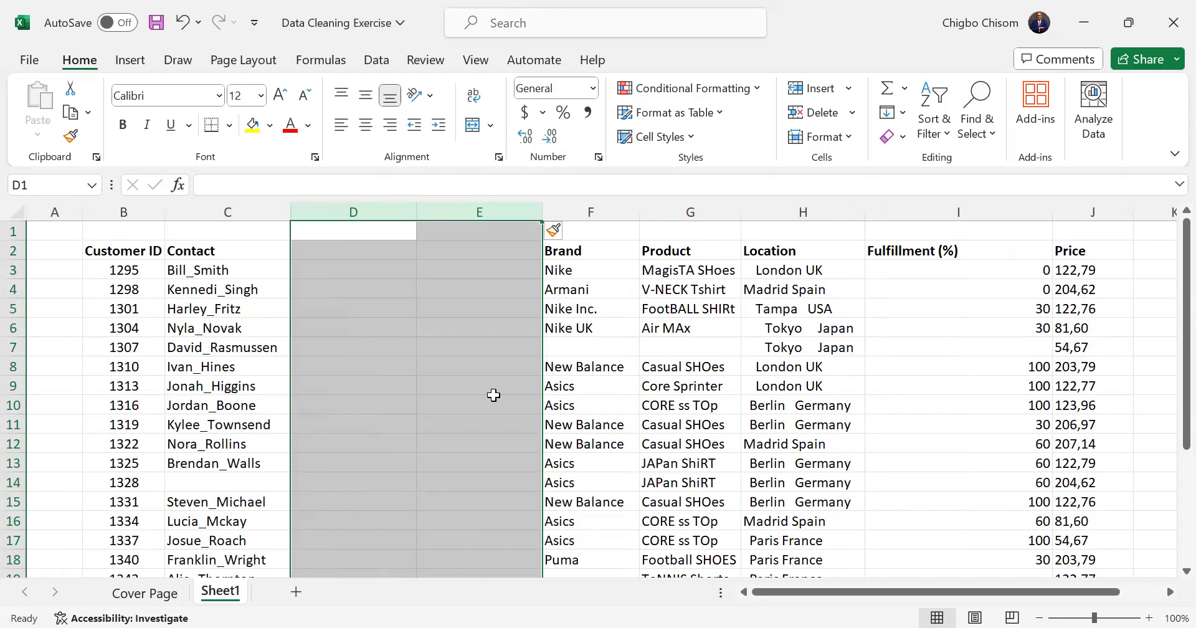
Step: Add the headers First Name in D2 and Second Name in E2
{"action": "left_click", "coordinate": [346, 250]}
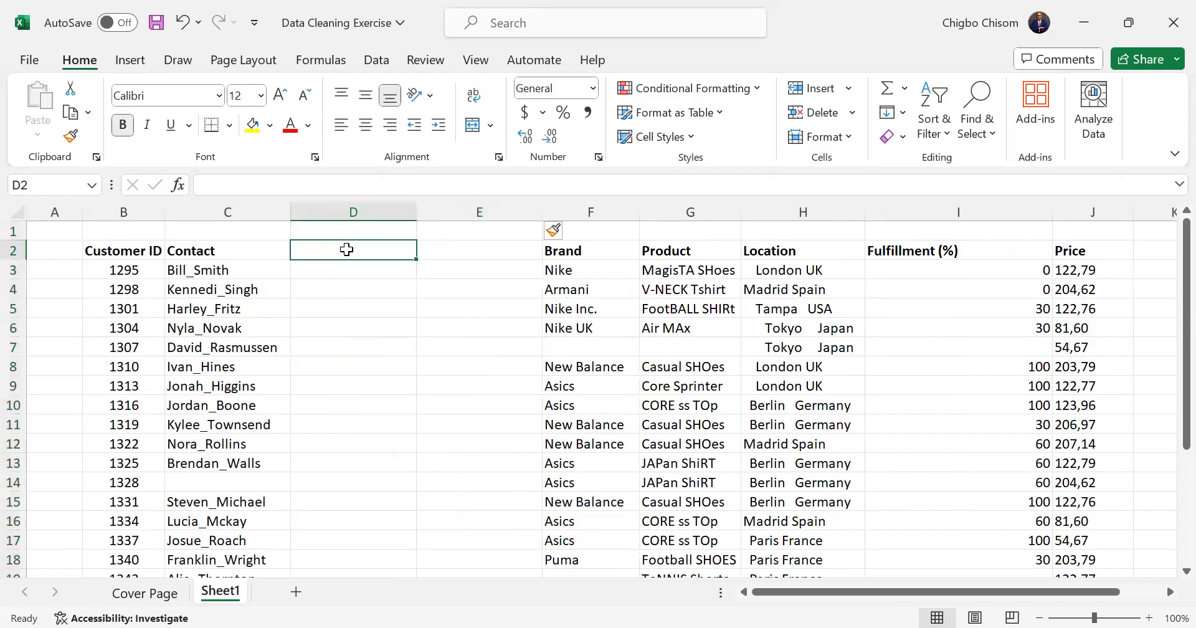
{"action": "type", "text": "First Name"}
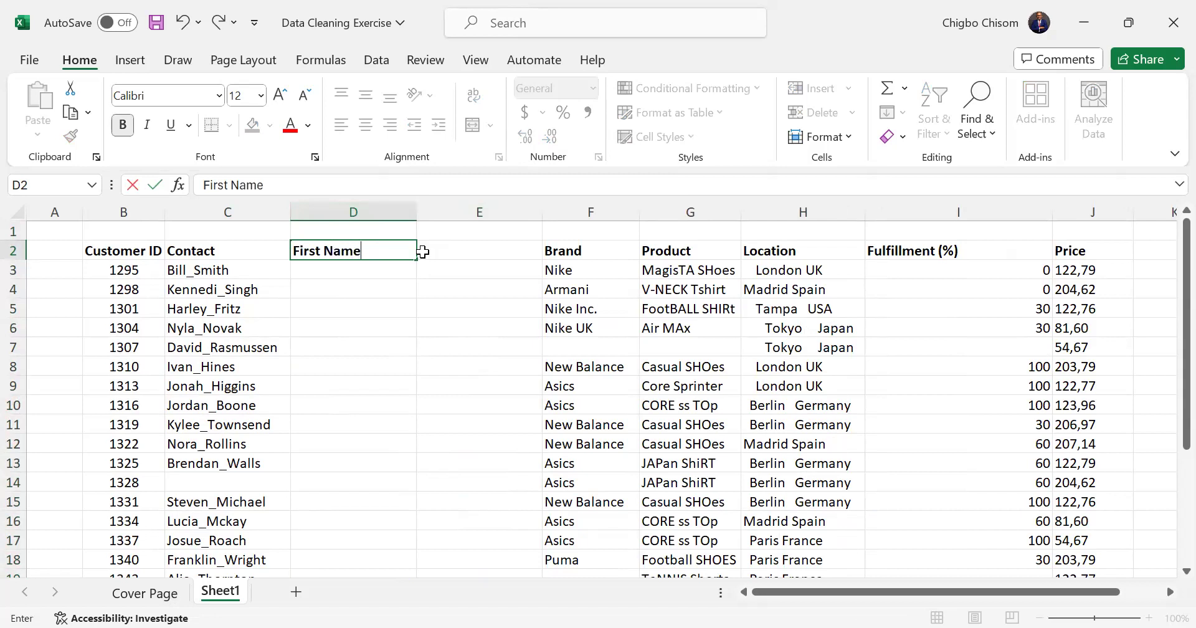
{"action": "left_click", "coordinate": [460, 249]}
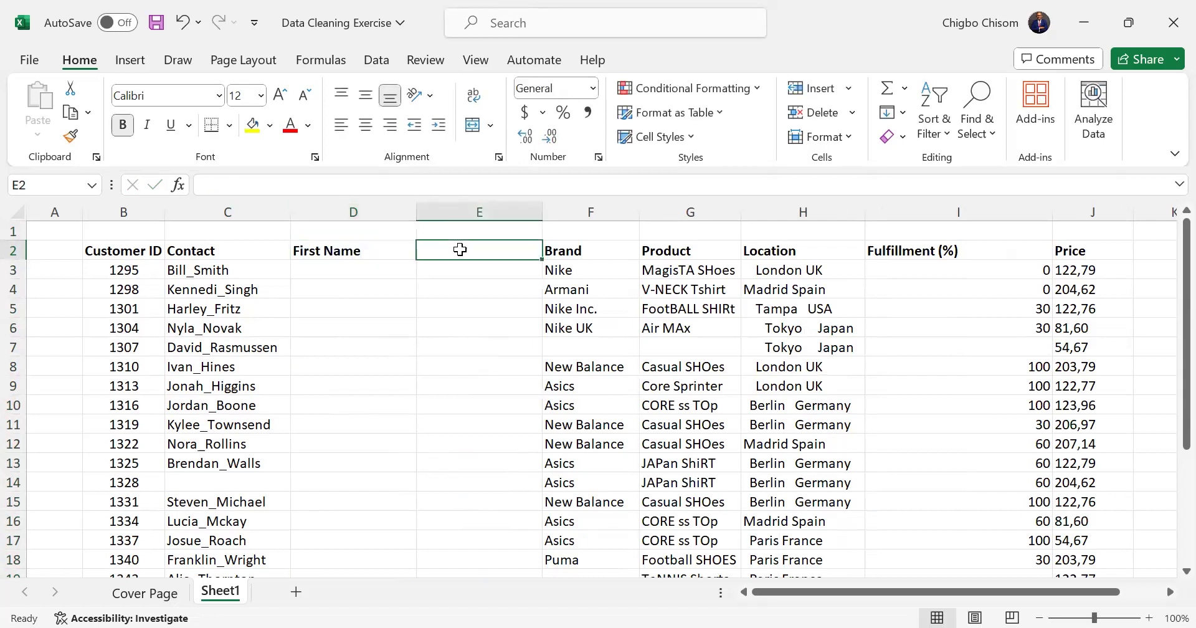
{"action": "type", "text": "Second Name"}
{"action": "left_click", "coordinate": [469, 267]}
{"action": "left_click", "coordinate": [396, 268]}
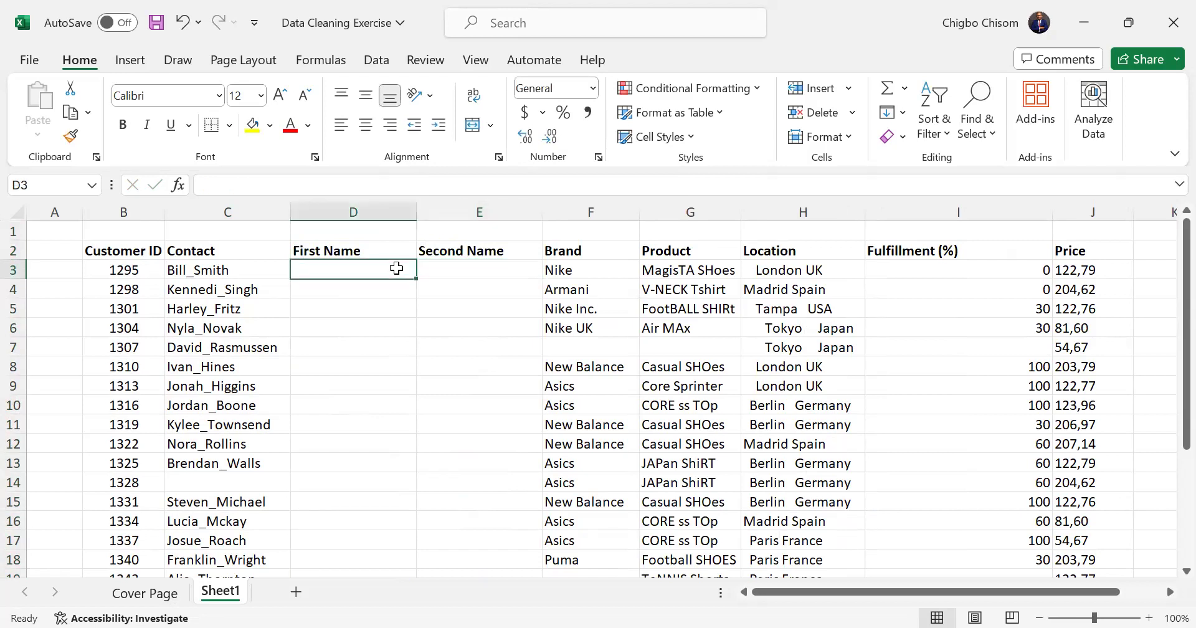
Step: Examine how far the contact entries run without a gap from C3 down the Contact column
{"action": "left_click", "coordinate": [236, 273]}
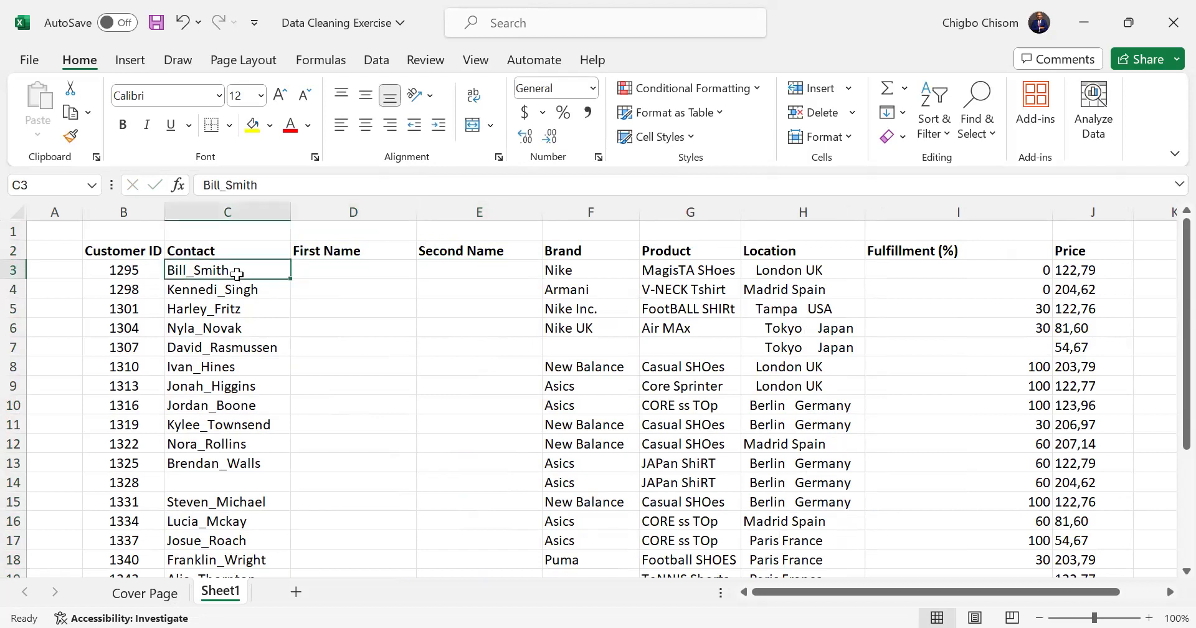
{"action": "key", "text": "ctrl+shift+Down"}
{"action": "double_click", "coordinate": [236, 272]}
{"action": "left_click", "coordinate": [254, 302]}
{"action": "left_click", "coordinate": [238, 272]}
{"action": "key", "text": "ctrl+Down"}
{"action": "key", "text": "ctrl+Up"}
{"action": "key", "text": "shift+Down"}
{"action": "key", "text": "shift+Up"}
{"action": "key", "text": "ctrl+shift+Down"}
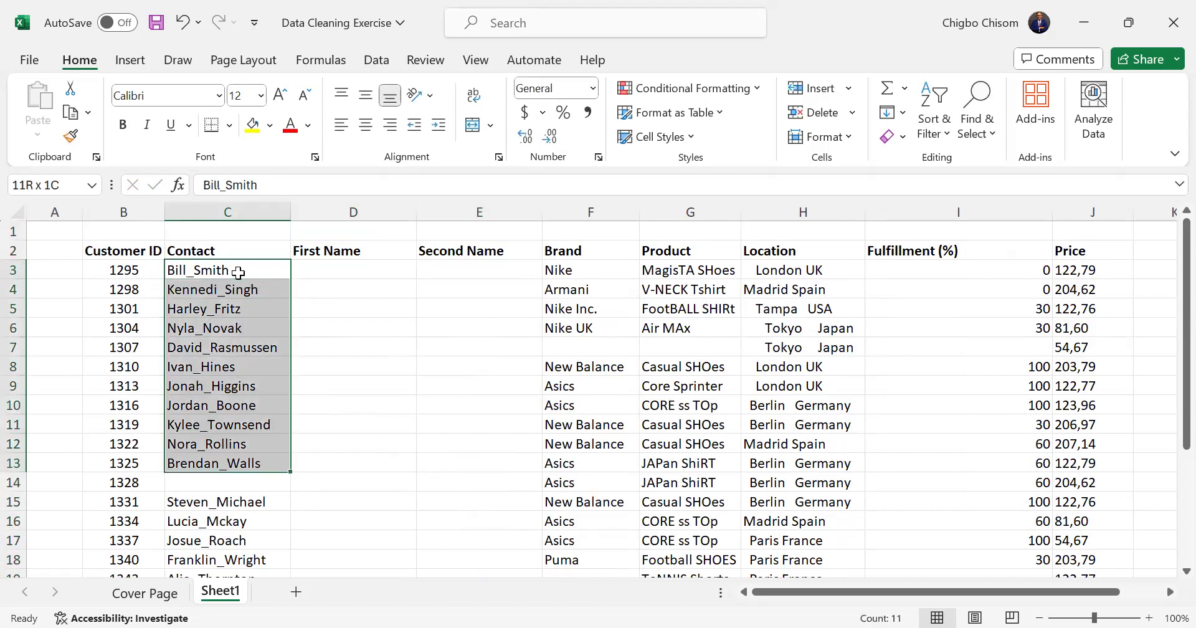
{"action": "key", "text": "ctrl+shift+Up"}
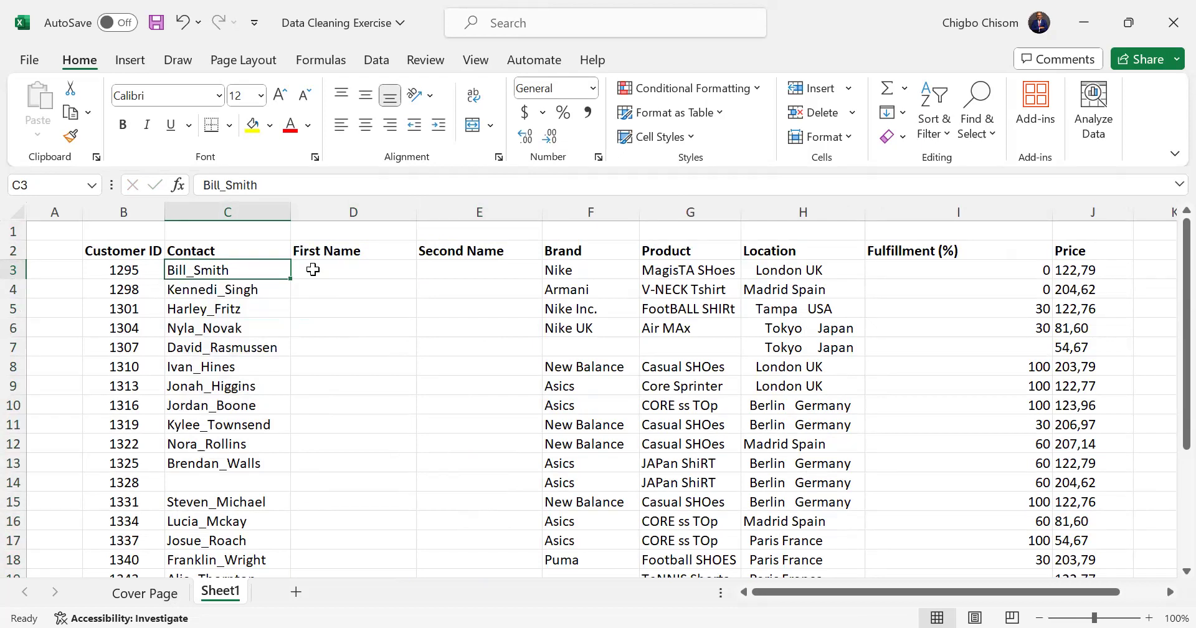
{"action": "left_click", "coordinate": [344, 269]}
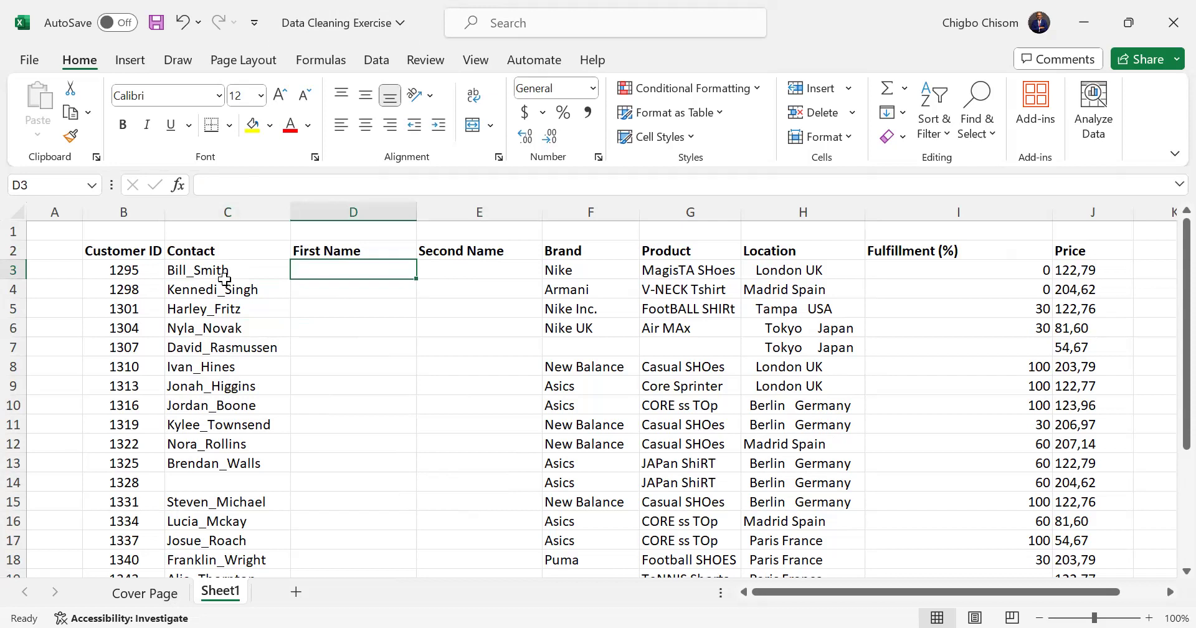
{"action": "key", "text": "ctrl+h"}
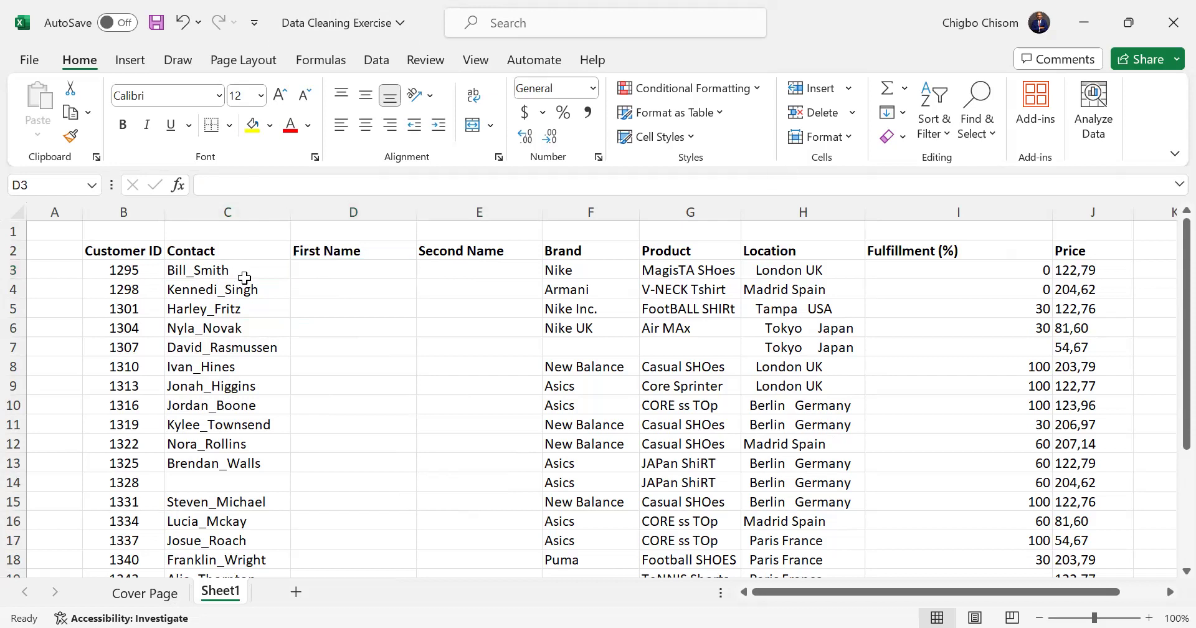
{"action": "left_click", "coordinate": [389, 266]}
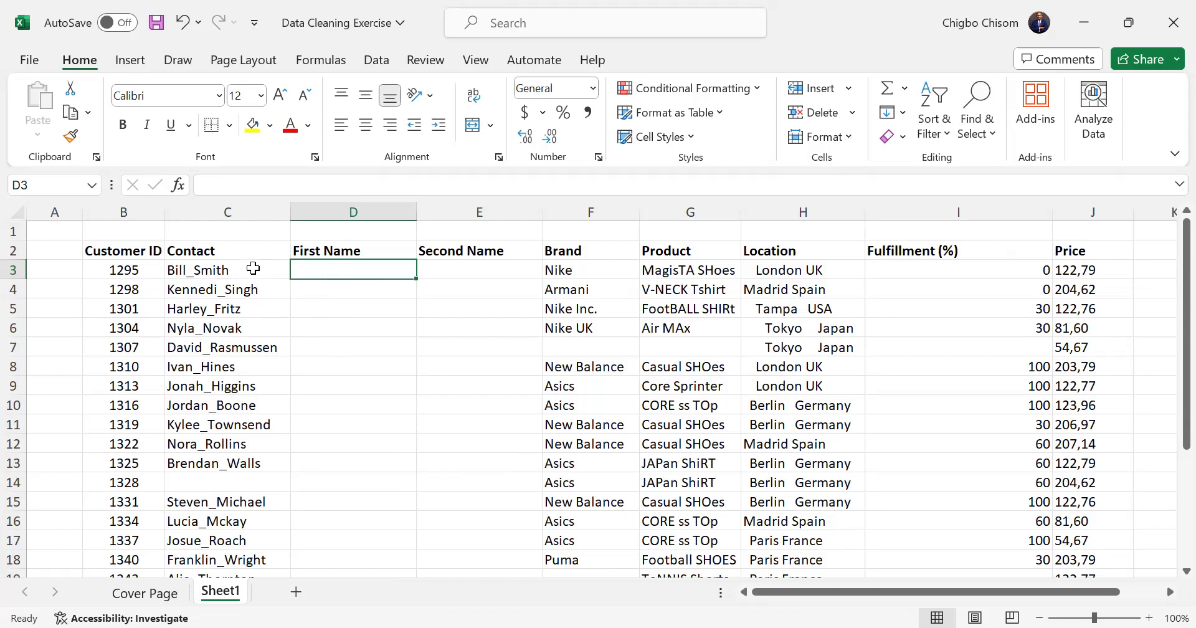
{"action": "left_click_drag", "start_coordinate": [243, 250], "coordinate": [256, 511]}
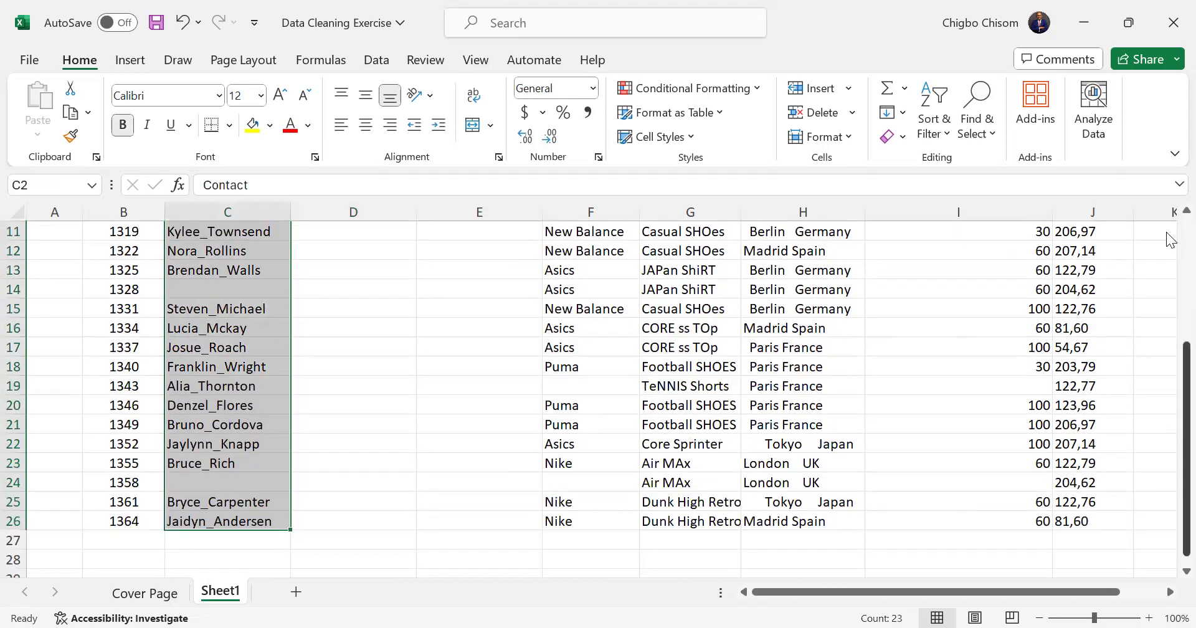
{"action": "scroll", "coordinate": [546, 280], "scroll_direction": "up", "scroll_amount": 4}
{"action": "left_click", "coordinate": [403, 349]}
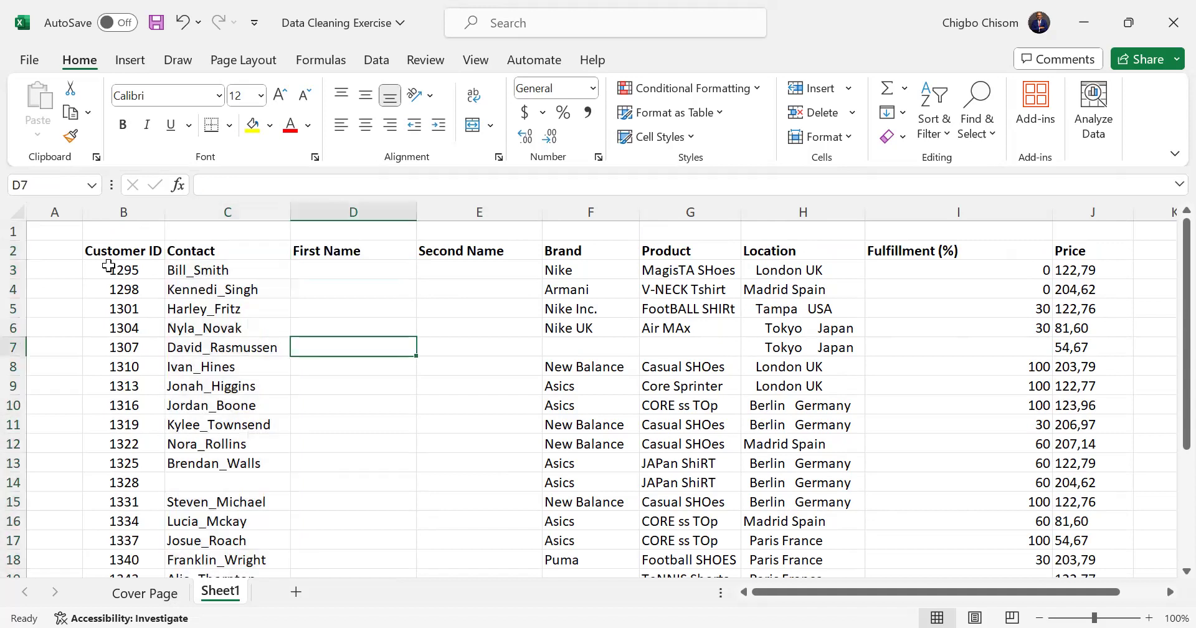
Step: Examine the blank row 1 and blank column A bordering the customer table, then the extent of the table itself
{"action": "left_click", "coordinate": [55, 213]}
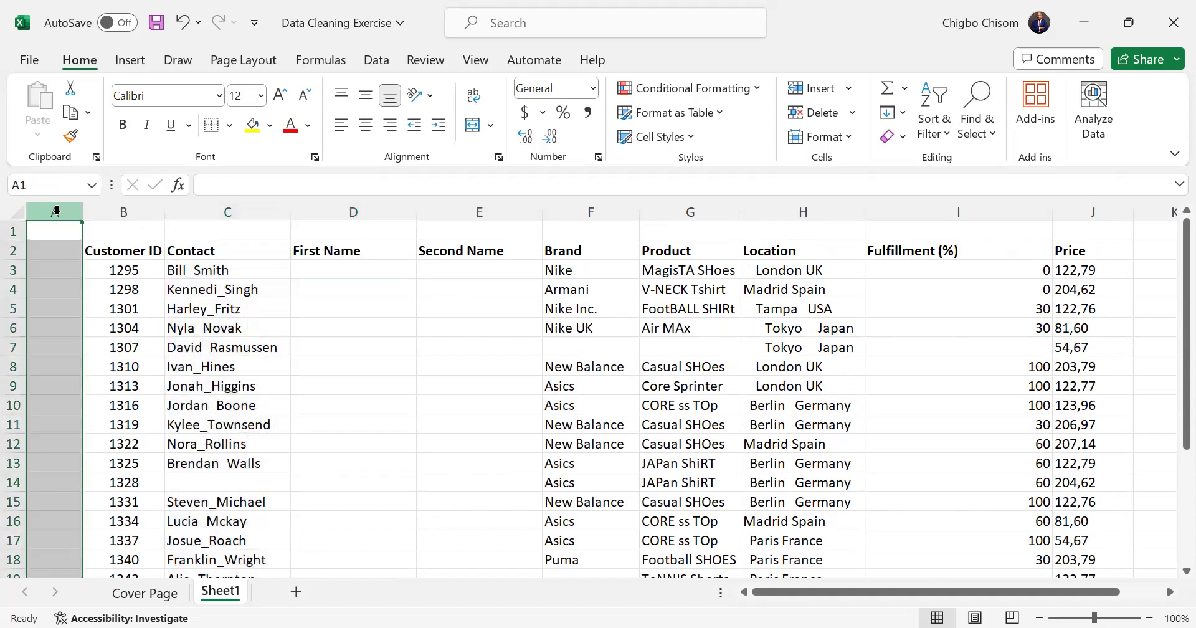
{"action": "left_click", "coordinate": [13, 231]}
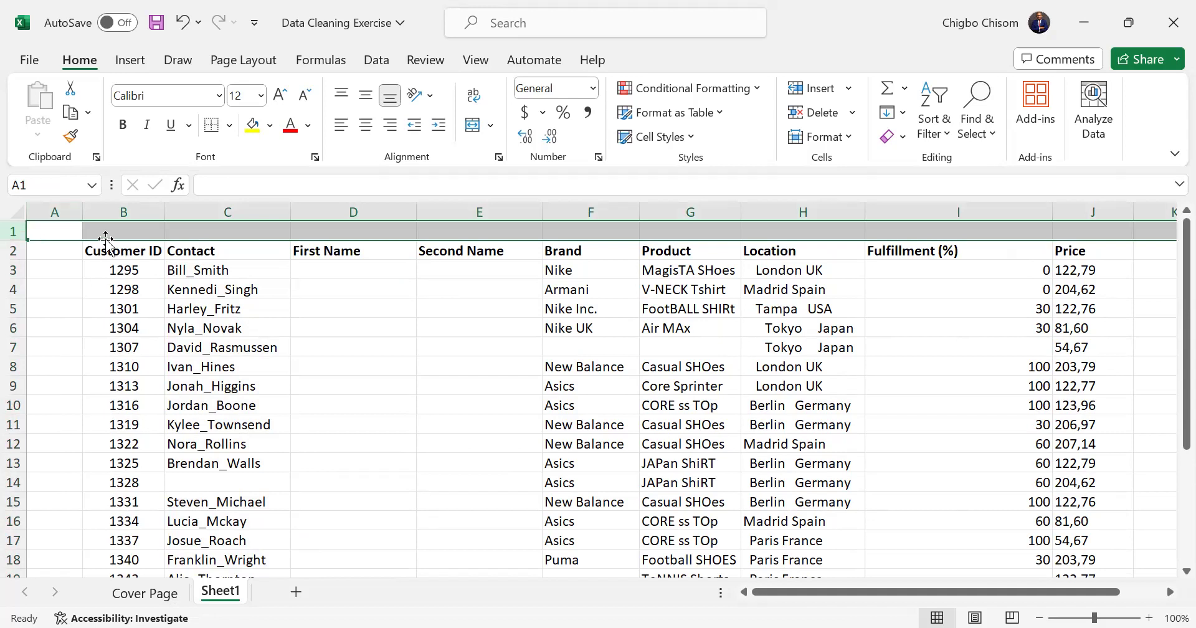
{"action": "right_click", "coordinate": [13, 231]}
{"action": "left_click_drag", "start_coordinate": [346, 331], "coordinate": [346, 342]}
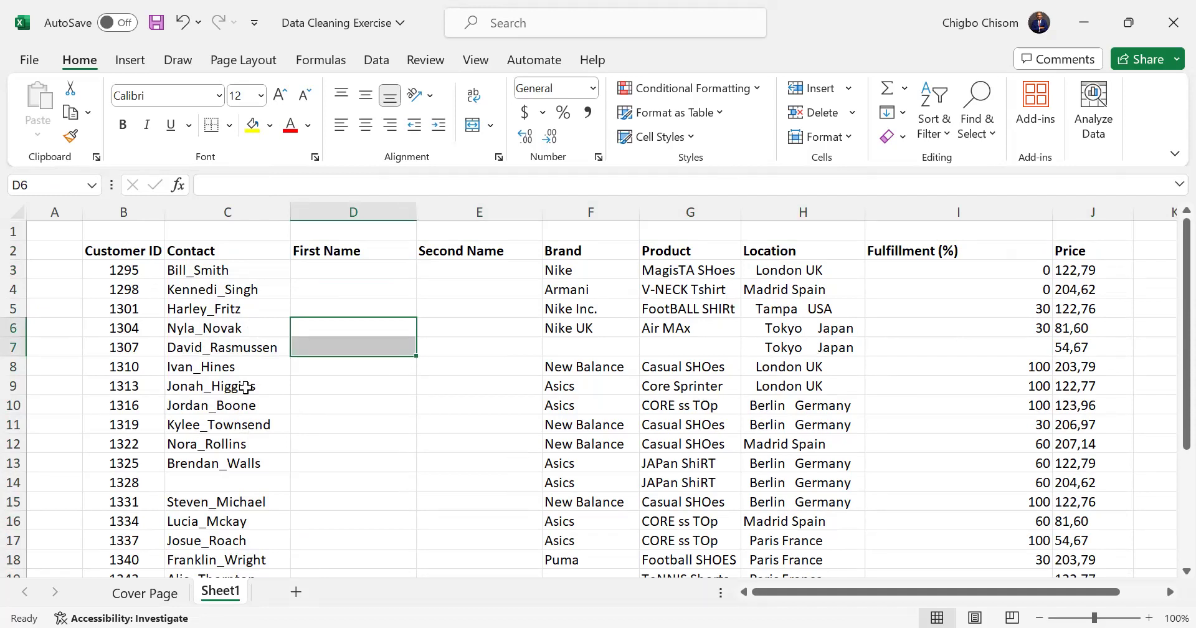
{"action": "left_click", "coordinate": [19, 230]}
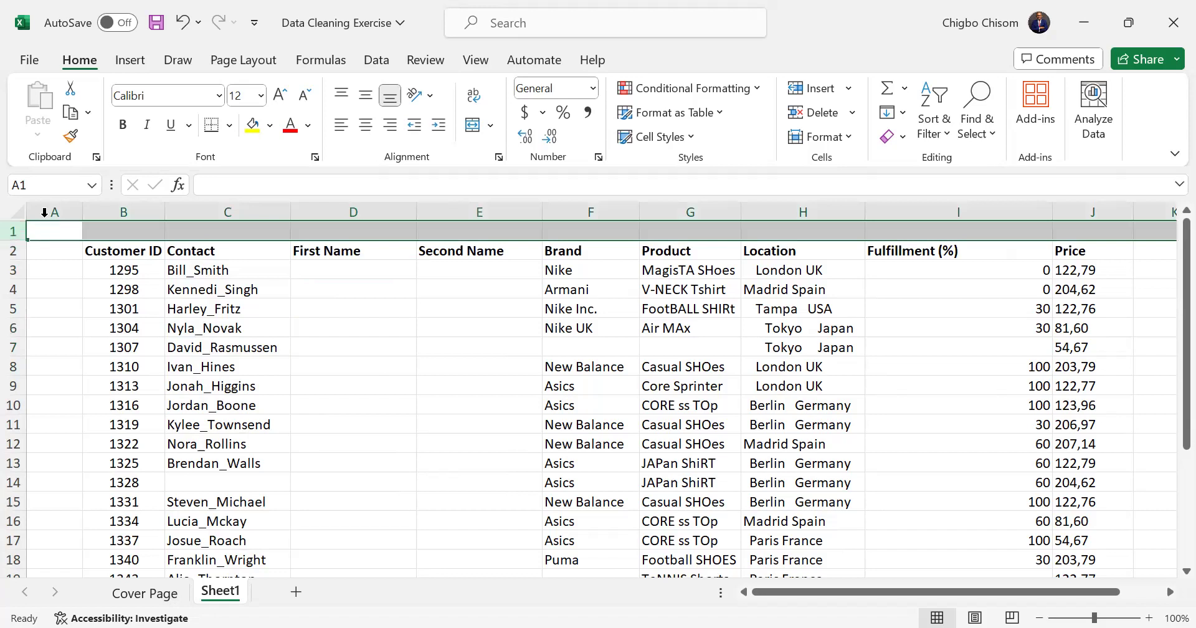
{"action": "left_click", "coordinate": [53, 210]}
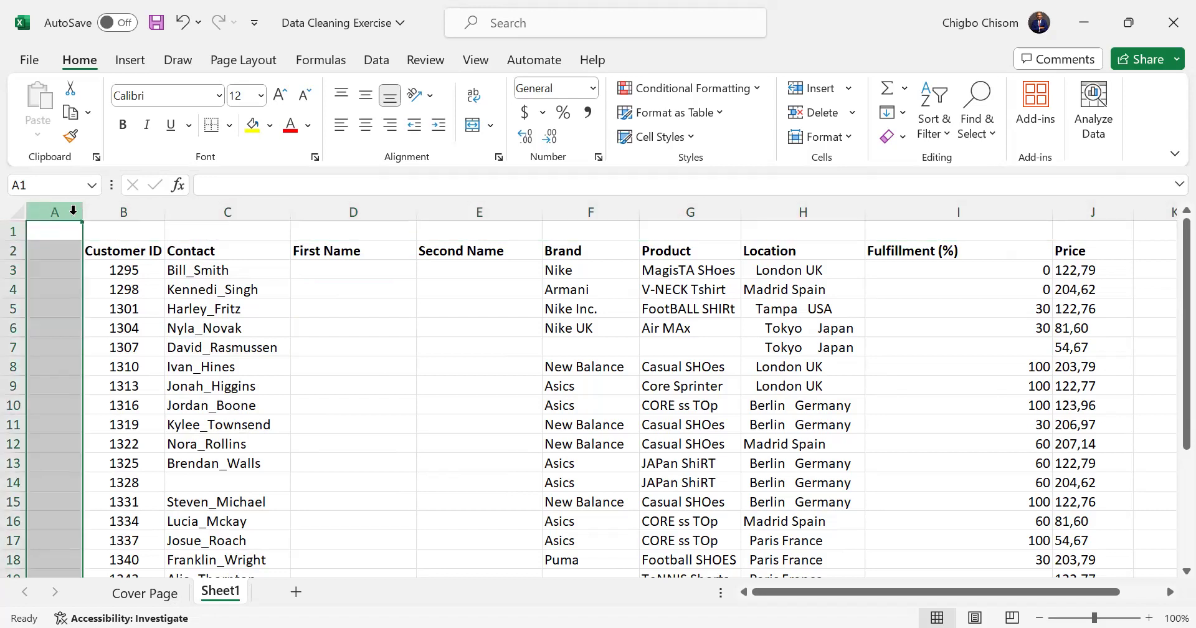
{"action": "left_click", "coordinate": [206, 328]}
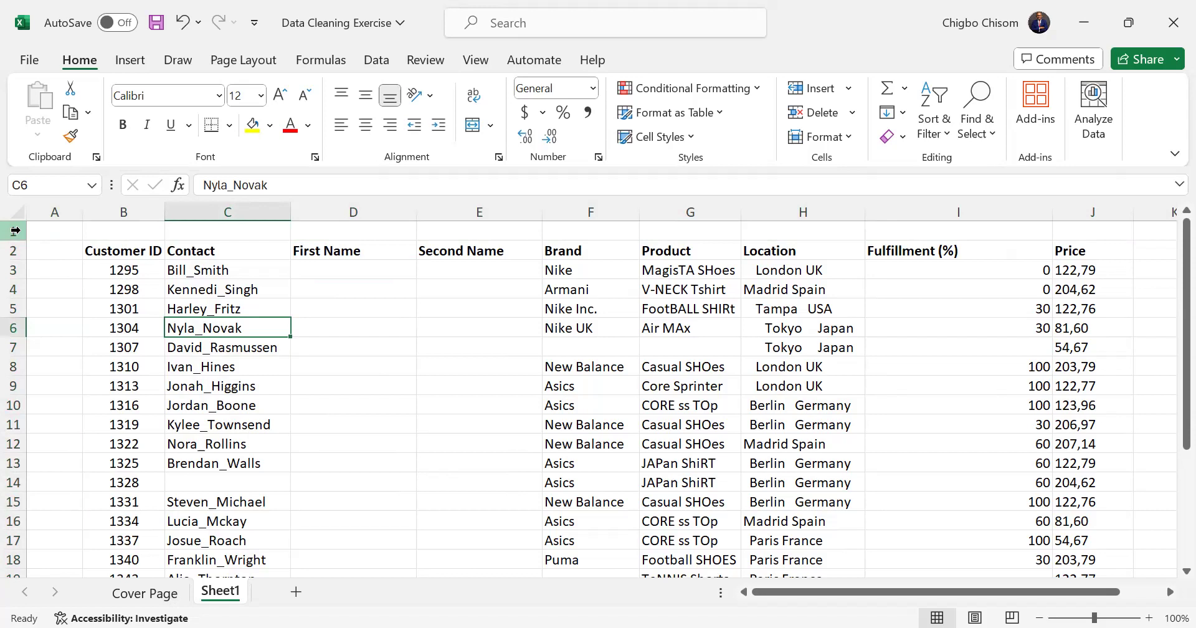
{"action": "left_click", "coordinate": [130, 253], "text": "ctrl"}
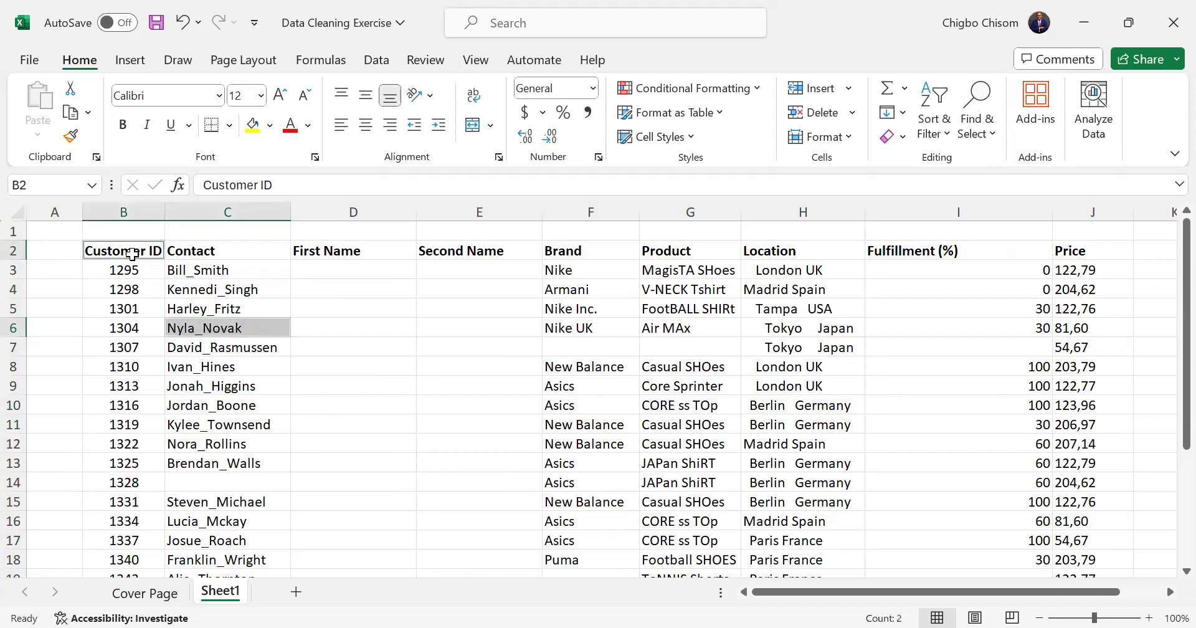
{"action": "left_click", "coordinate": [185, 273]}
{"action": "key", "text": "ctrl+a"}
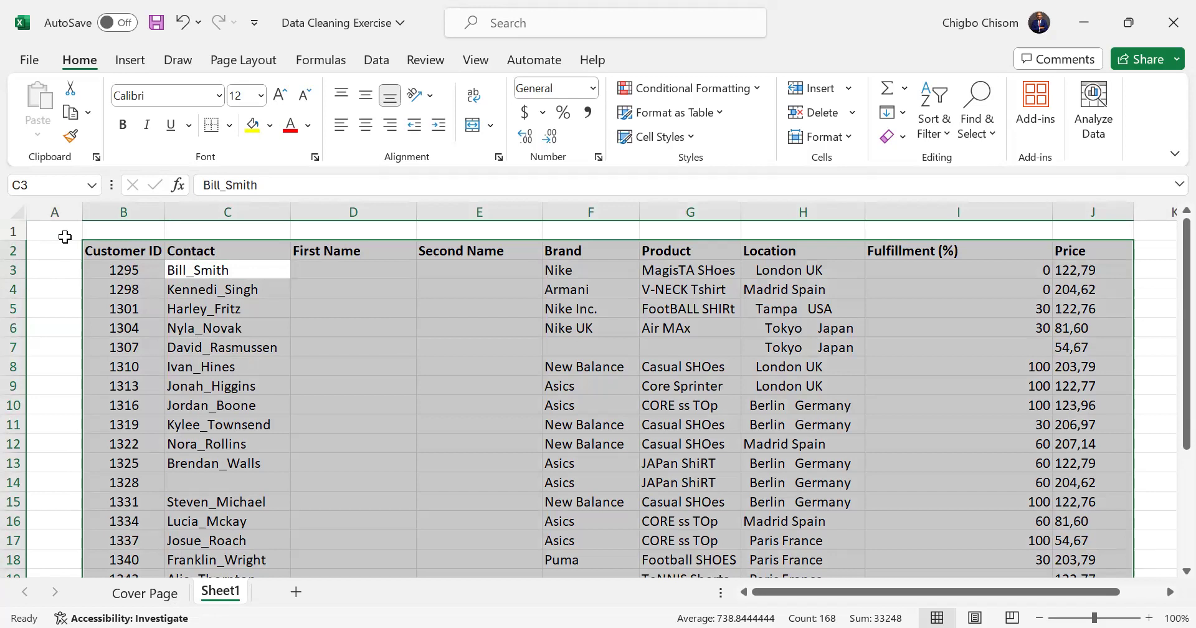
Step: Delete the blank row 1 and the blank column A so the table starts in cell A1
{"action": "left_click", "coordinate": [15, 231]}
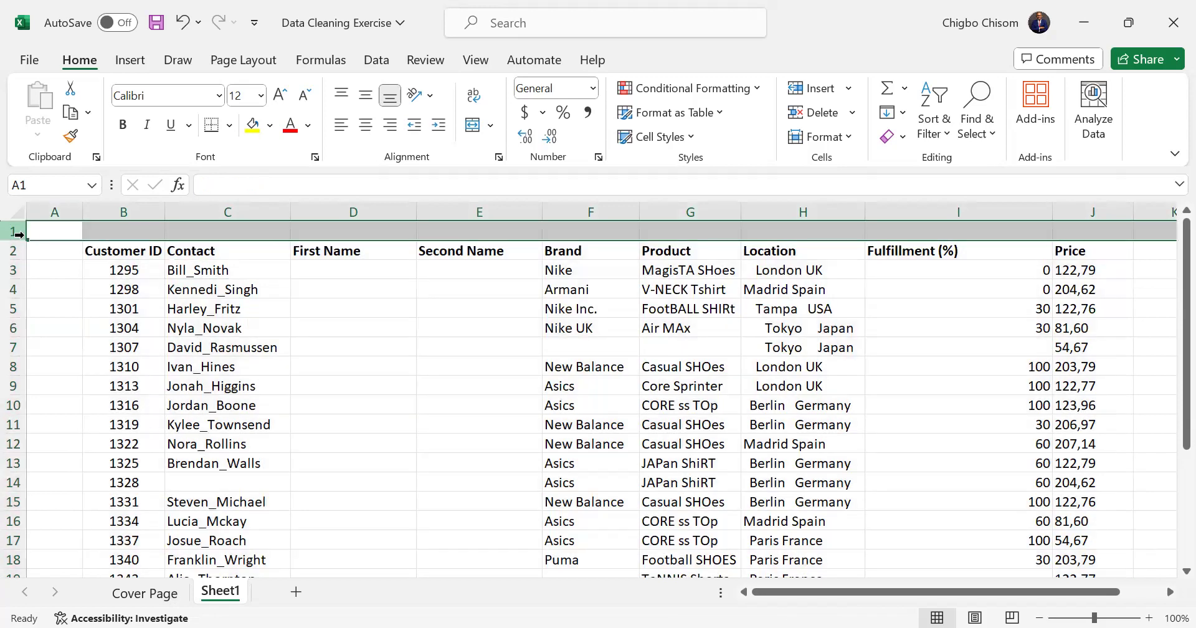
{"action": "right_click", "coordinate": [18, 233]}
{"action": "left_click", "coordinate": [109, 445]}
{"action": "left_click", "coordinate": [63, 206]}
{"action": "right_click", "coordinate": [63, 205]}
{"action": "left_click", "coordinate": [140, 427]}
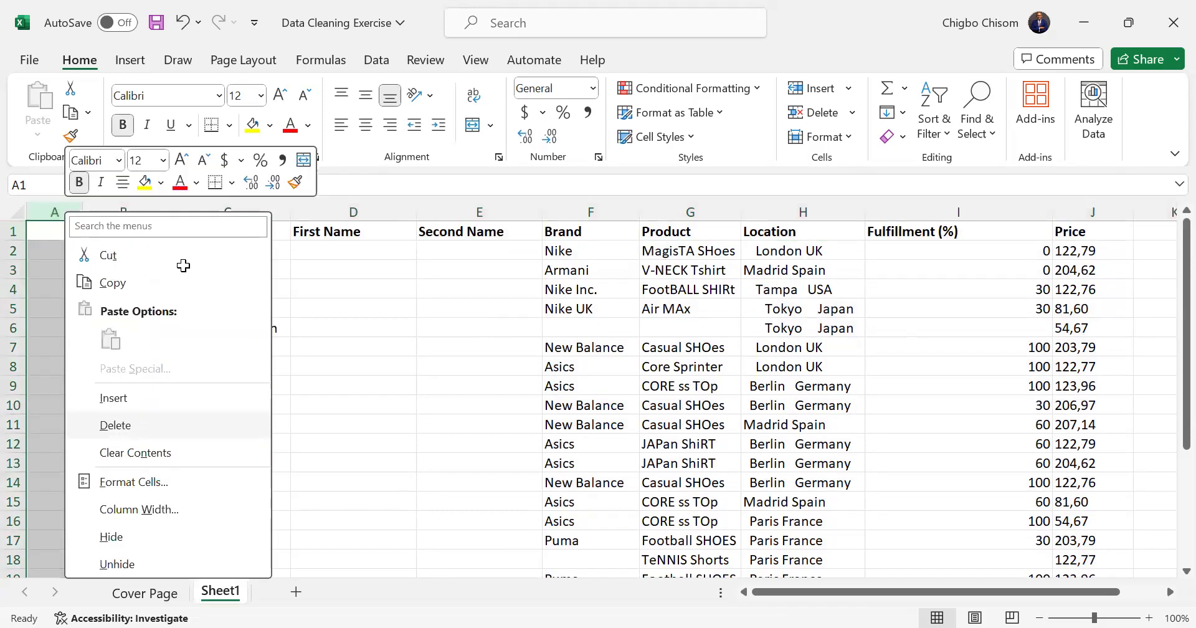
{"action": "left_click", "coordinate": [182, 266]}
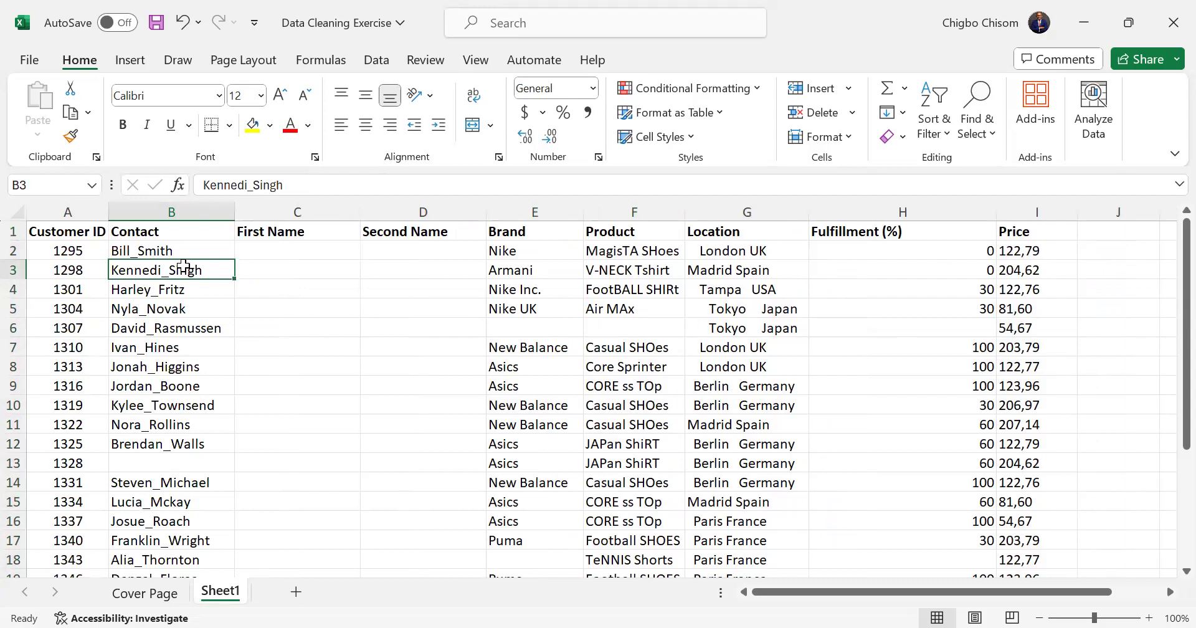
Step: Check whether the header row stays in view while going through the records down the Contact column and back
{"action": "left_click", "coordinate": [12, 231]}
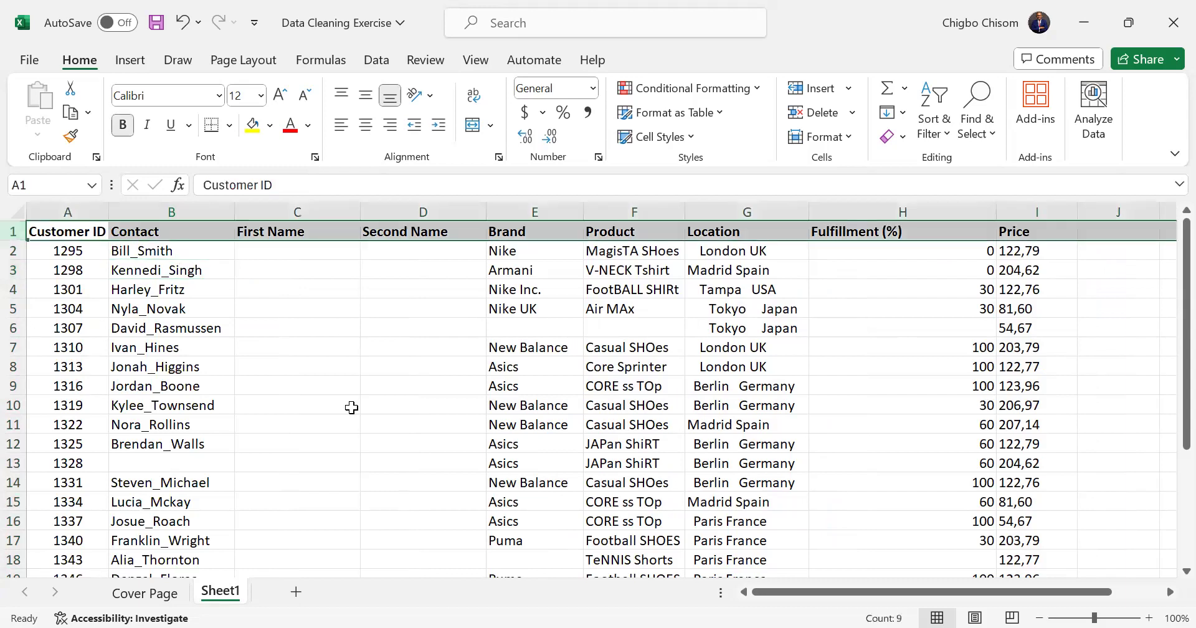
{"action": "left_click", "coordinate": [350, 423]}
{"action": "scroll", "coordinate": [1170, 330], "scroll_direction": "down", "scroll_amount": 3}
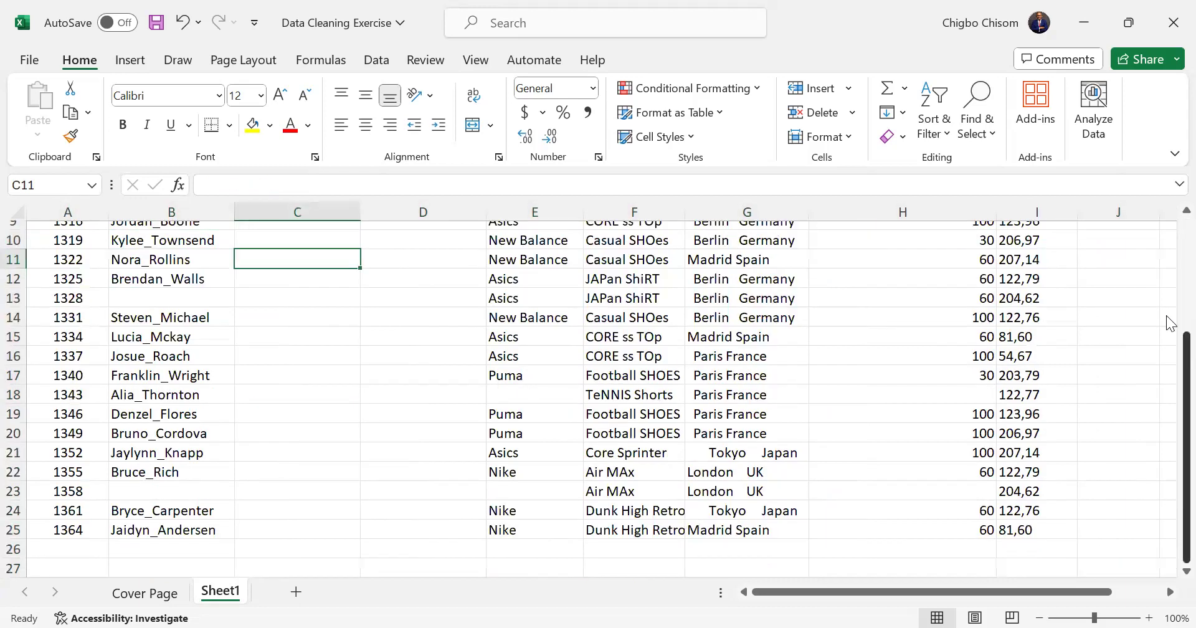
{"action": "scroll", "coordinate": [1169, 249], "scroll_direction": "up", "scroll_amount": 3}
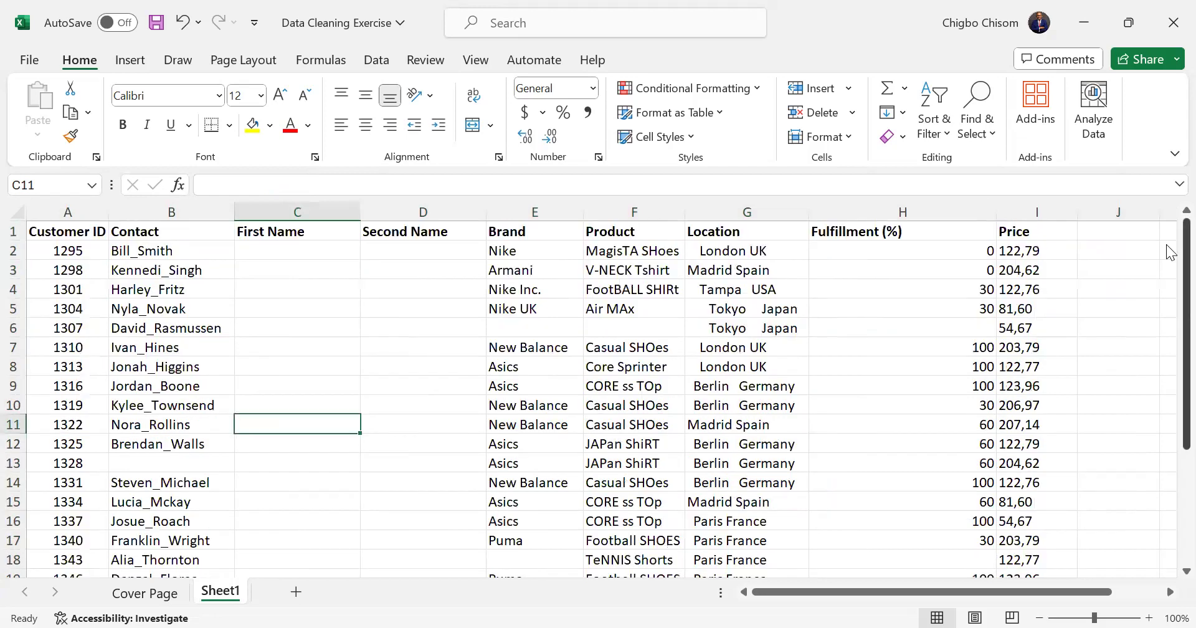
{"action": "scroll", "coordinate": [1169, 429], "scroll_direction": "down", "scroll_amount": 3}
{"action": "scroll", "coordinate": [1170, 221], "scroll_direction": "up", "scroll_amount": 3}
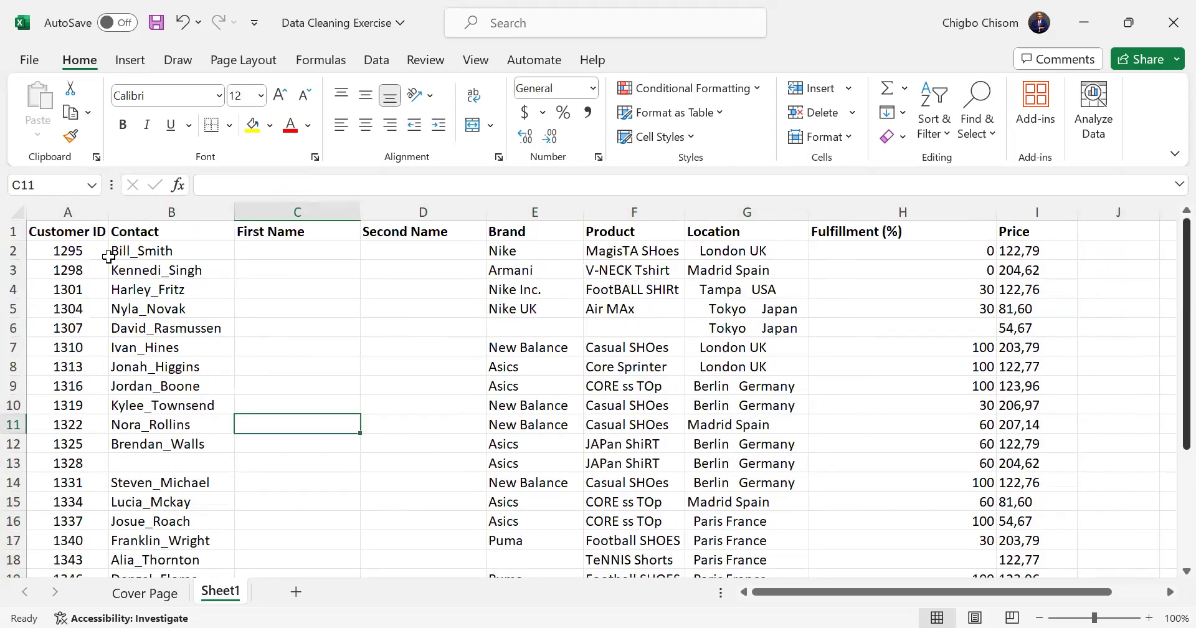
{"action": "left_click", "coordinate": [12, 235]}
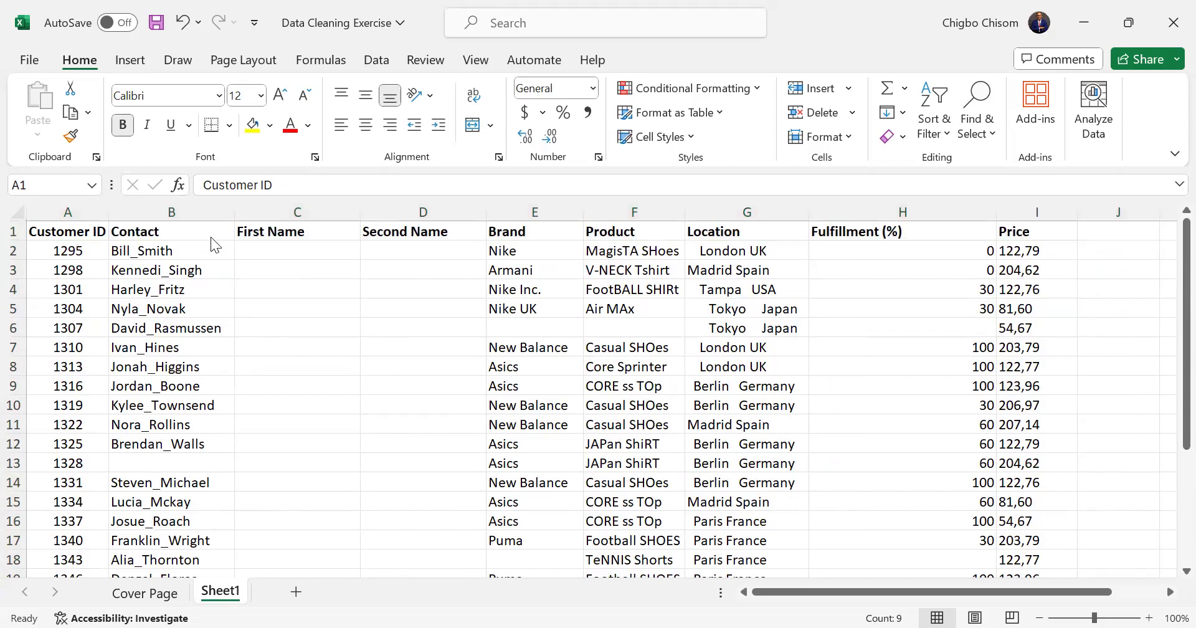
{"action": "left_click", "coordinate": [143, 294]}
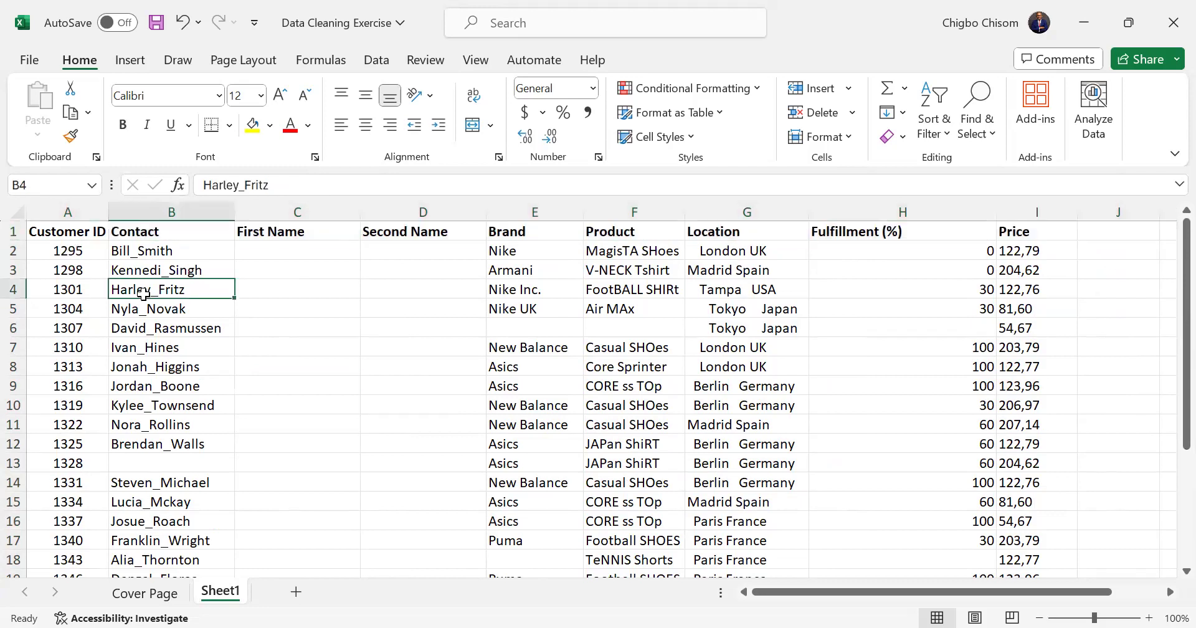
{"action": "key", "text": "Down"}
{"action": "key", "text": "Down"}
{"action": "key", "text": "Down"}
{"action": "key", "text": "Down"}
{"action": "key", "text": "Down"}
{"action": "key", "text": "Down"}
{"action": "key", "text": "Down"}
{"action": "key", "text": "Down"}
{"action": "key", "text": "Down"}
{"action": "key", "text": "Down"}
{"action": "key", "text": "Down"}
{"action": "key", "text": "Down"}
{"action": "key", "text": "Down"}
{"action": "key", "text": "Down"}
{"action": "key", "text": "Down"}
{"action": "key", "text": "Down"}
{"action": "key", "text": "Down"}
{"action": "key", "text": "Down"}
{"action": "key", "text": "Down"}
{"action": "key", "text": "Down"}
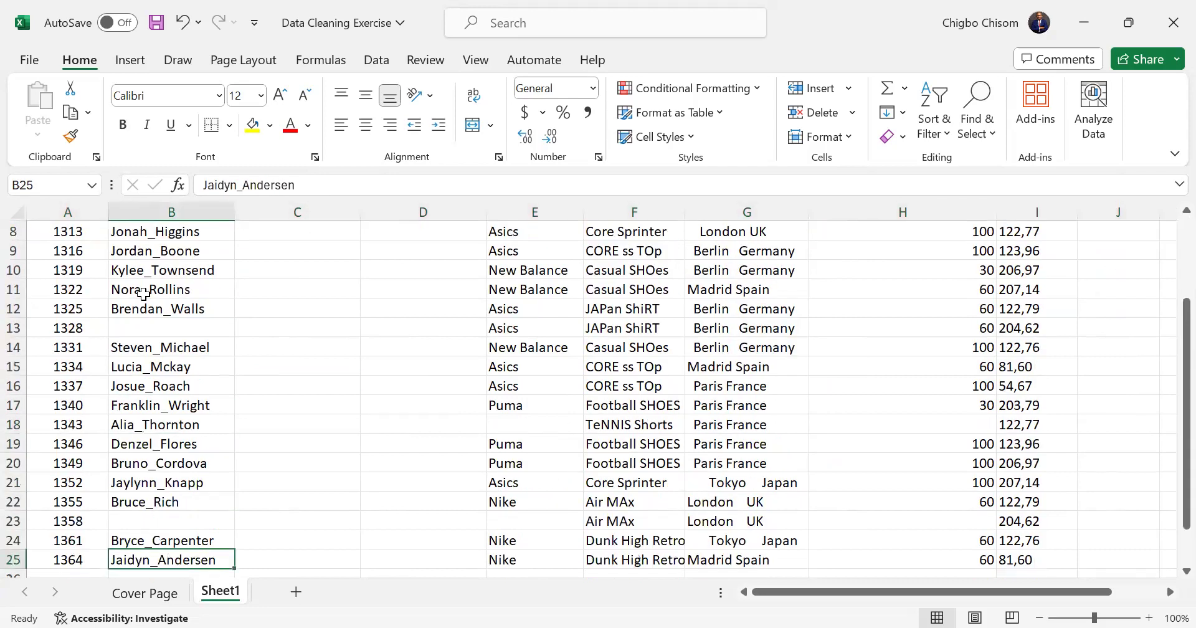
{"action": "key", "text": "Up"}
{"action": "key", "text": "Up"}
{"action": "key", "text": "Up"}
{"action": "key", "text": "Up"}
{"action": "key", "text": "Up"}
{"action": "key", "text": "Up"}
{"action": "key", "text": "Up"}
{"action": "key", "text": "Up"}
{"action": "key", "text": "Up"}
{"action": "key", "text": "Up"}
{"action": "key", "text": "Up"}
{"action": "key", "text": "Up"}
{"action": "key", "text": "Up"}
{"action": "key", "text": "Up"}
{"action": "key", "text": "Up"}
{"action": "key", "text": "Up"}
{"action": "key", "text": "Up"}
{"action": "key", "text": "Up"}
{"action": "key", "text": "Up"}
{"action": "key", "text": "Up"}
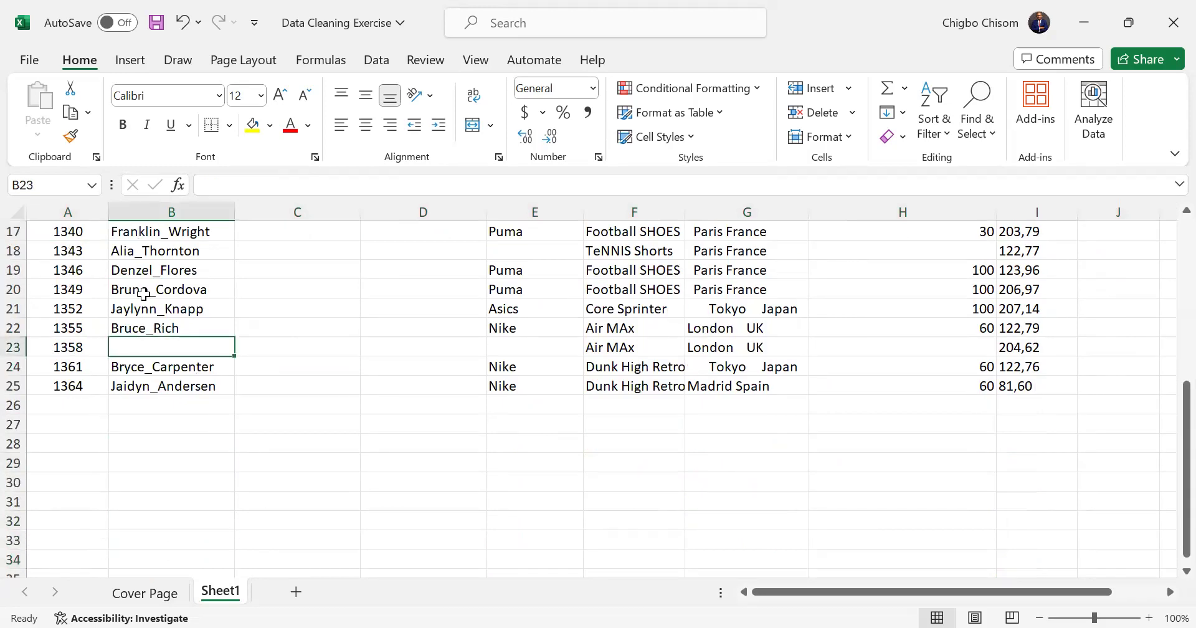
{"action": "key", "text": "ctrl+Up"}
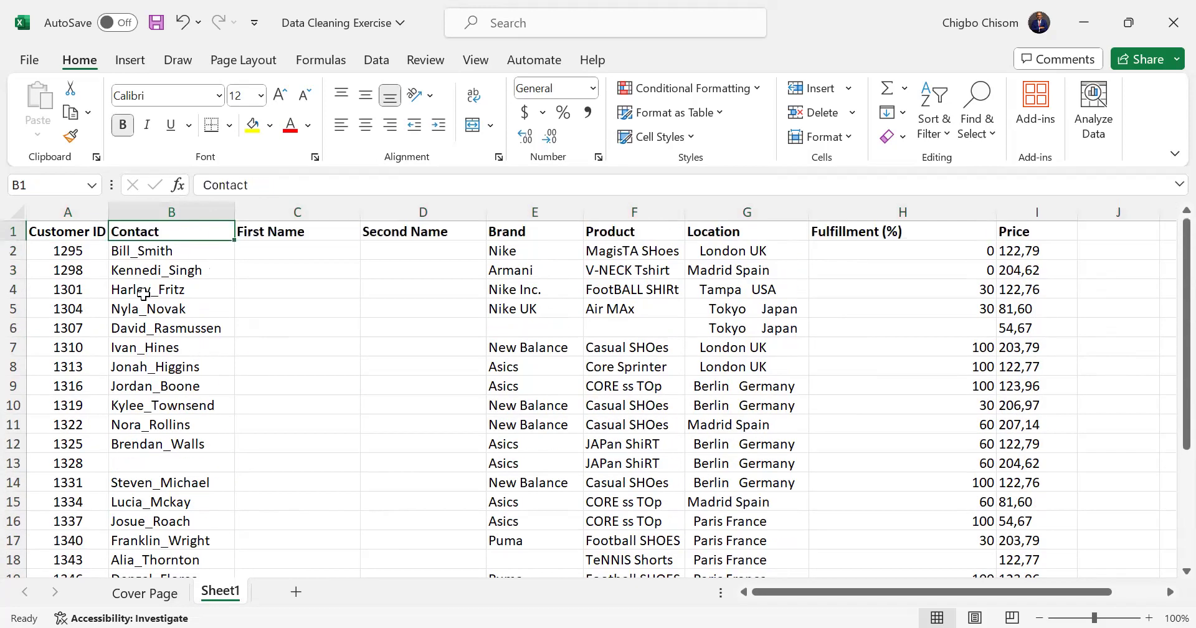
Step: Freeze the top row of the sheet to keep the column headers in view
{"action": "left_click", "coordinate": [13, 229]}
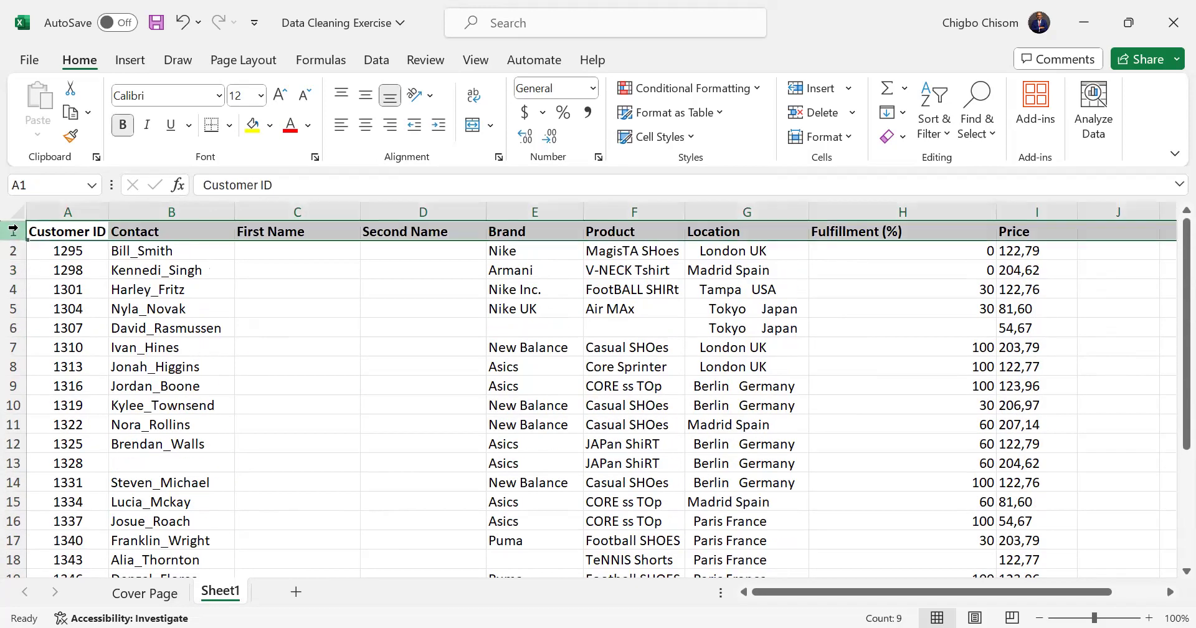
{"action": "left_click", "coordinate": [476, 61]}
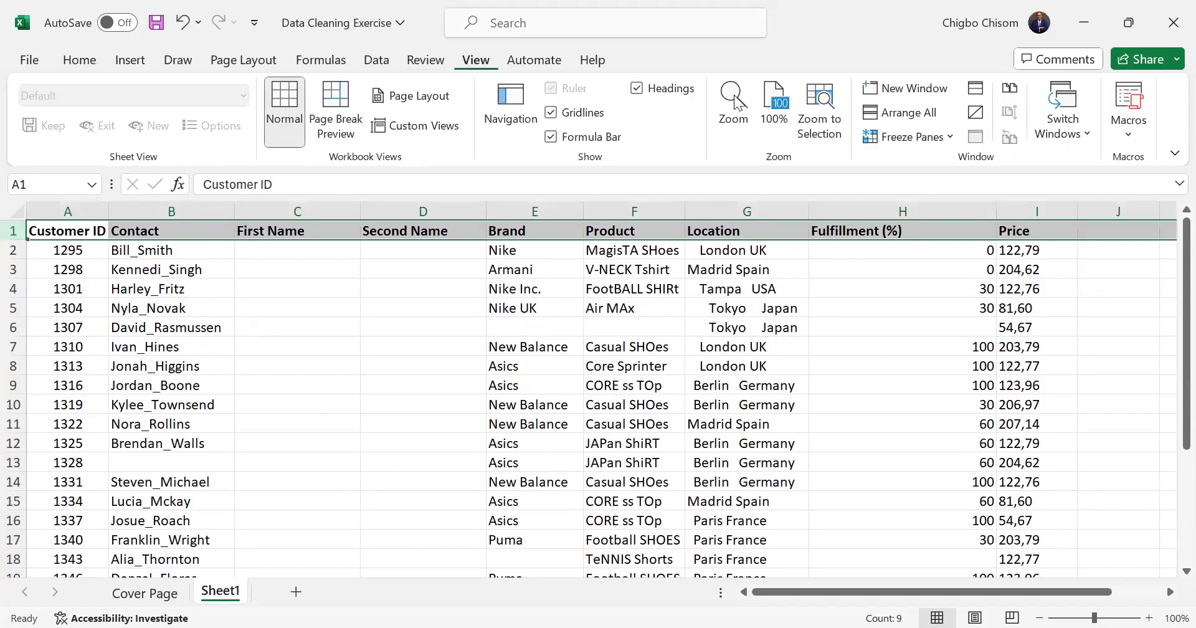
{"action": "left_click", "coordinate": [939, 138]}
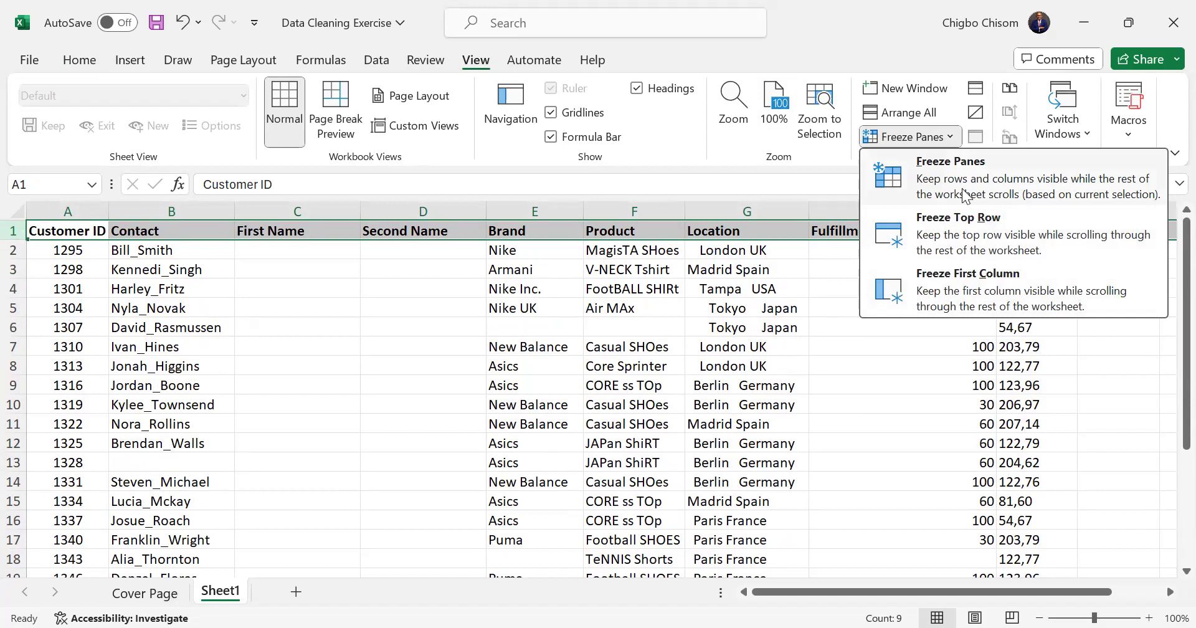
{"action": "left_click", "coordinate": [568, 267]}
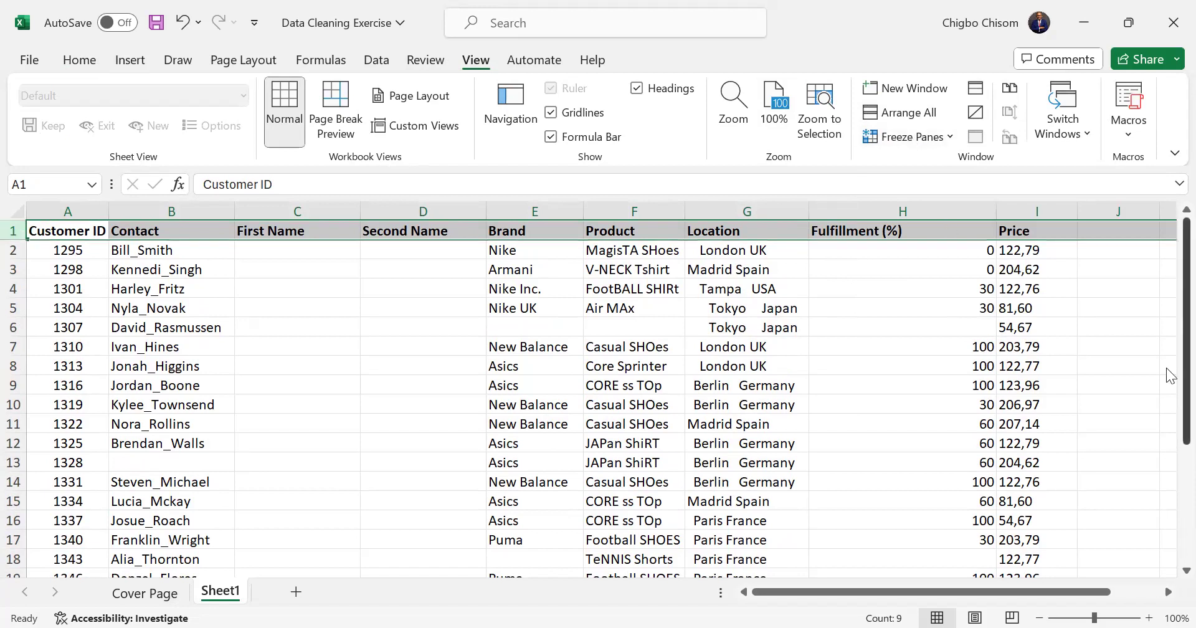
Step: Check the frozen header row while going down past the last record and back up to the Fulfillment (%) header
{"action": "scroll", "coordinate": [1168, 411], "scroll_direction": "down", "scroll_amount": 3}
{"action": "scroll", "coordinate": [1166, 374], "scroll_direction": "up", "scroll_amount": 3}
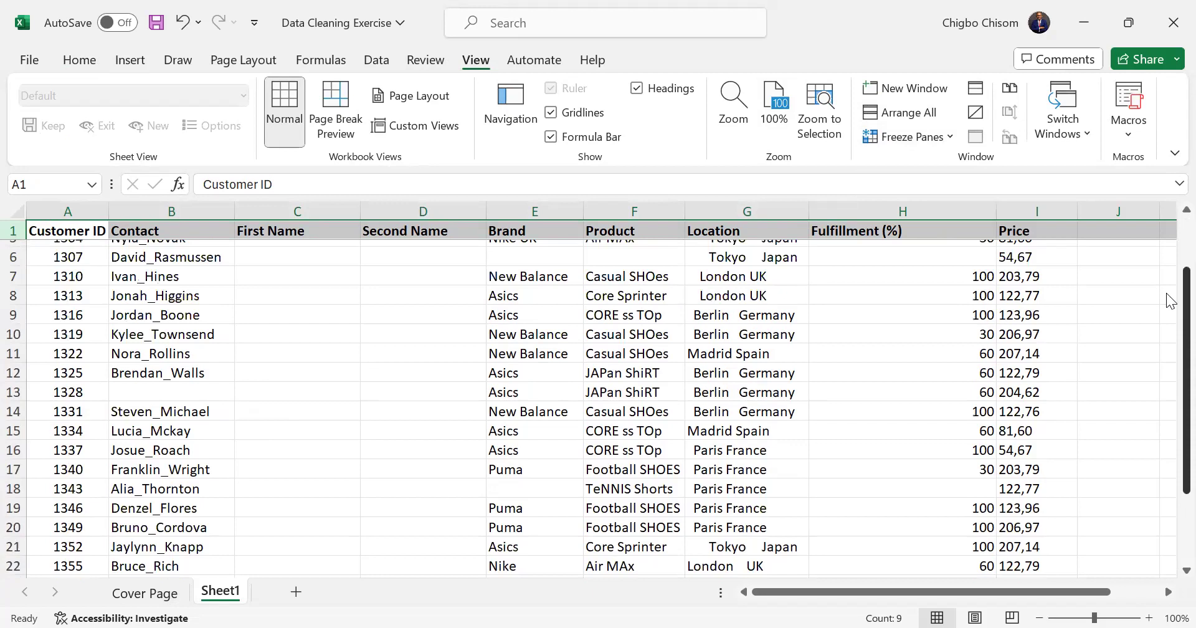
{"action": "scroll", "coordinate": [1167, 344], "scroll_direction": "down", "scroll_amount": 1}
{"action": "scroll", "coordinate": [1170, 348], "scroll_direction": "down", "scroll_amount": 1}
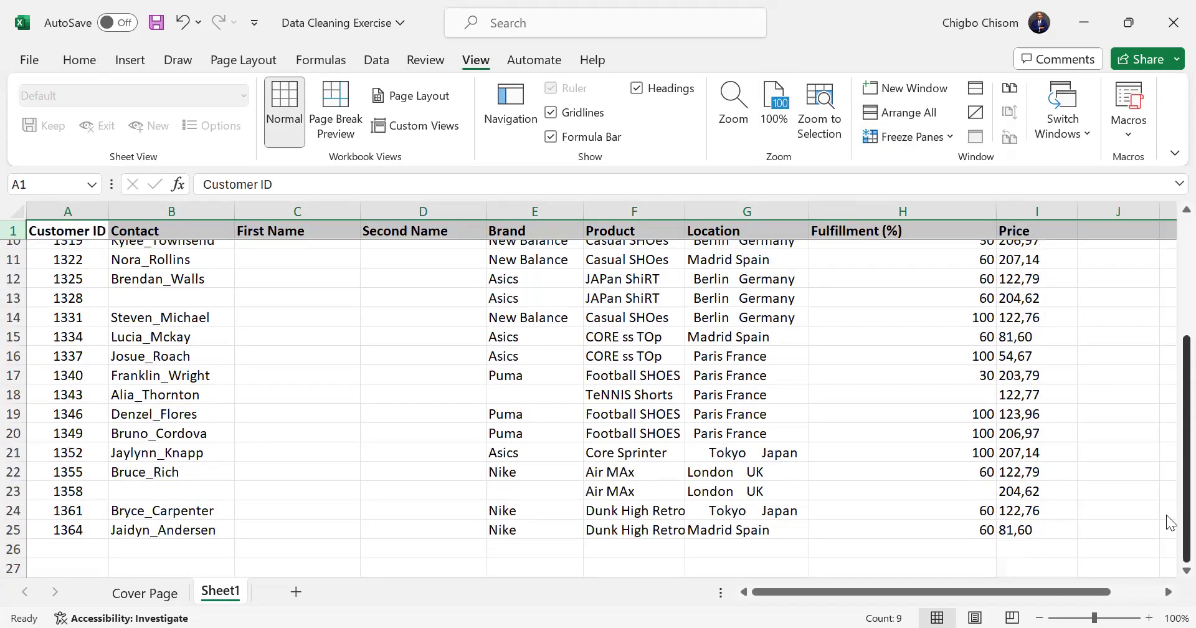
{"action": "left_click", "coordinate": [902, 491]}
{"action": "key", "text": "Down"}
{"action": "key", "text": "Down"}
{"action": "key", "text": "Down"}
{"action": "key", "text": "Down"}
{"action": "key", "text": "Down"}
{"action": "key", "text": "Down"}
{"action": "key", "text": "Down"}
{"action": "key", "text": "Down"}
{"action": "key", "text": "Down"}
{"action": "key", "text": "Down"}
{"action": "key", "text": "Down"}
{"action": "key", "text": "Down"}
{"action": "key", "text": "Down"}
{"action": "key", "text": "Down"}
{"action": "key", "text": "Down"}
{"action": "key", "text": "Down"}
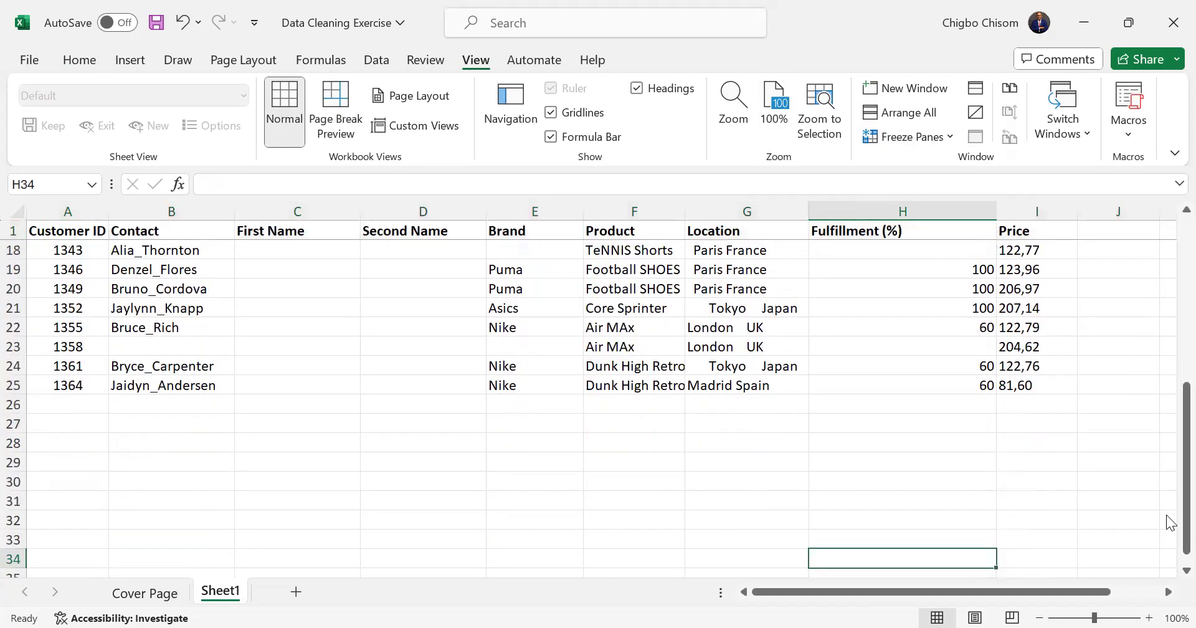
{"action": "key", "text": "Up"}
{"action": "key", "text": "Up"}
{"action": "key", "text": "Up"}
{"action": "key", "text": "Up"}
{"action": "key", "text": "Up"}
{"action": "key", "text": "Up"}
{"action": "key", "text": "Up"}
{"action": "key", "text": "Up"}
{"action": "key", "text": "Up"}
{"action": "key", "text": "Up"}
{"action": "key", "text": "Up"}
{"action": "key", "text": "Up"}
{"action": "key", "text": "Up"}
{"action": "key", "text": "Up"}
{"action": "key", "text": "Up"}
{"action": "key", "text": "Up"}
{"action": "key", "text": "Up"}
{"action": "key", "text": "Up"}
{"action": "key", "text": "Up"}
{"action": "key", "text": "Up"}
{"action": "key", "text": "Up"}
{"action": "key", "text": "Up"}
{"action": "key", "text": "Up"}
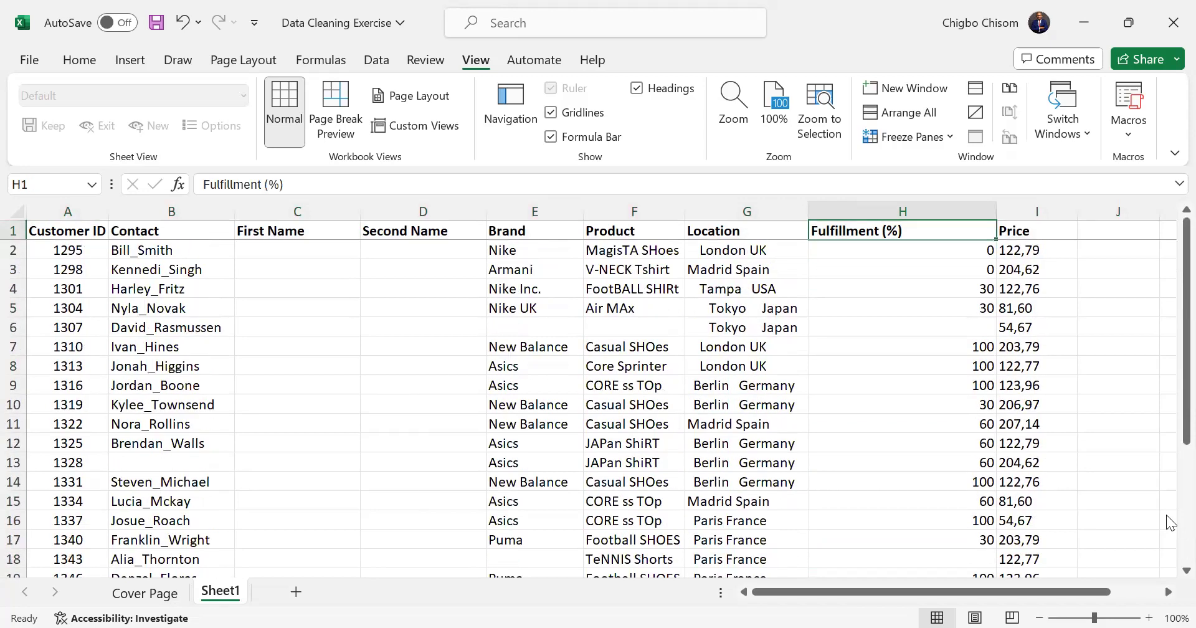
{"action": "left_click", "coordinate": [275, 250]}
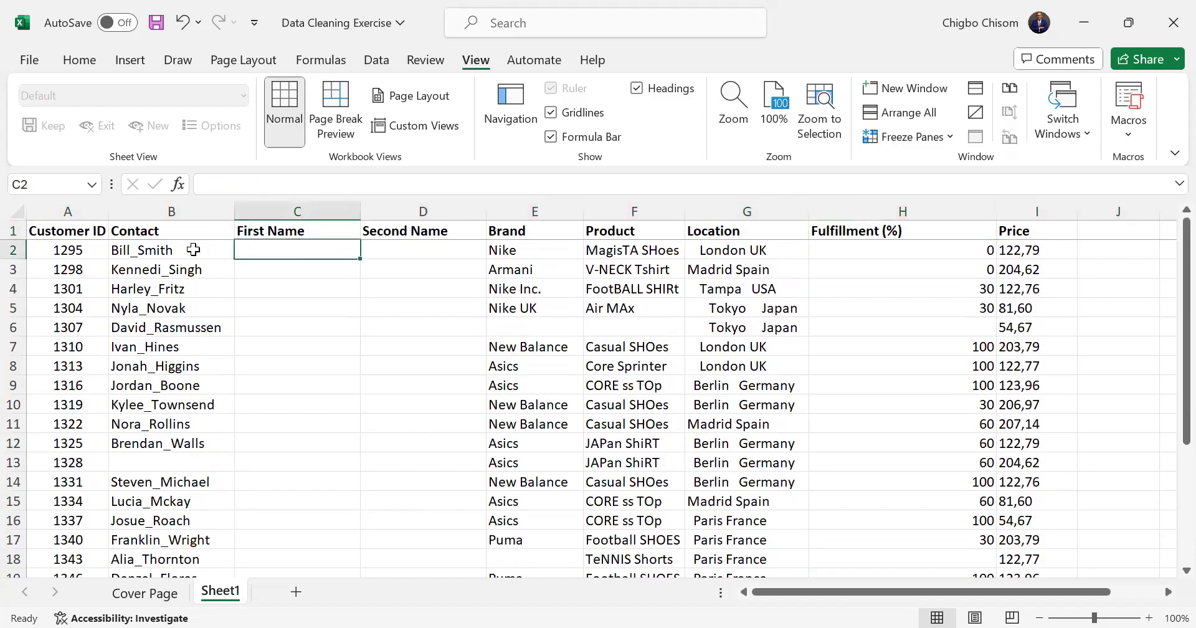
{"action": "left_click", "coordinate": [134, 62]}
{"action": "left_click", "coordinate": [76, 62]}
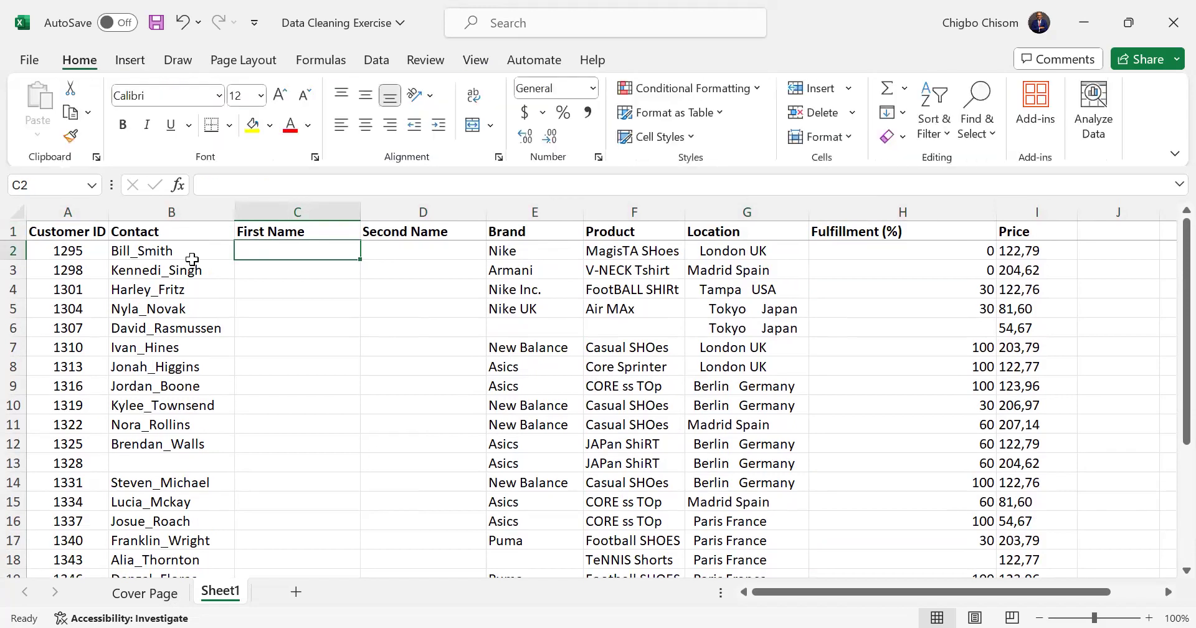
{"action": "left_click", "coordinate": [175, 251]}
{"action": "left_click", "coordinate": [284, 244]}
{"action": "left_click", "coordinate": [180, 248]}
{"action": "left_click", "coordinate": [160, 228]}
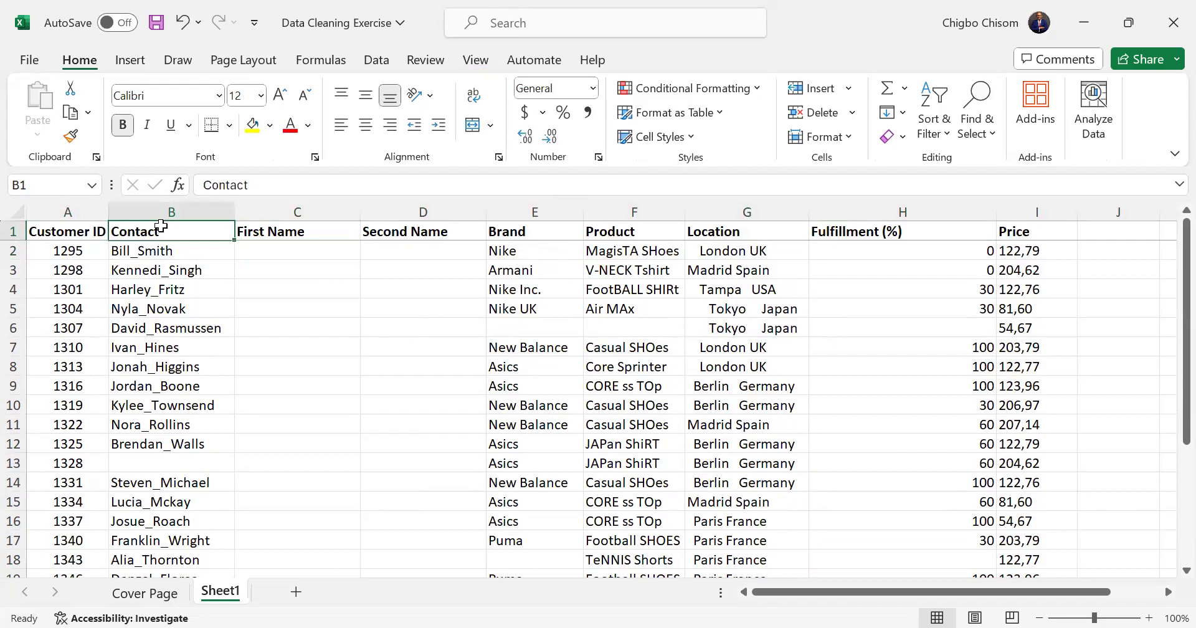
{"action": "key", "text": "ctrl+shift+Down"}
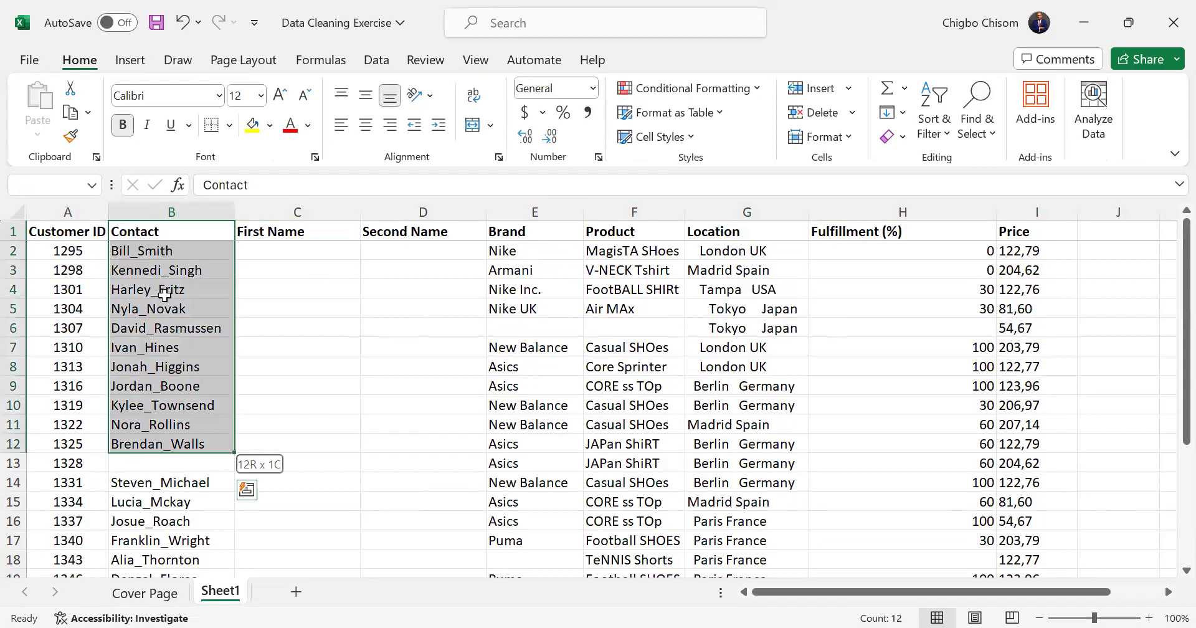
{"action": "key", "text": "Down"}
{"action": "key", "text": "Down"}
{"action": "key", "text": "Down"}
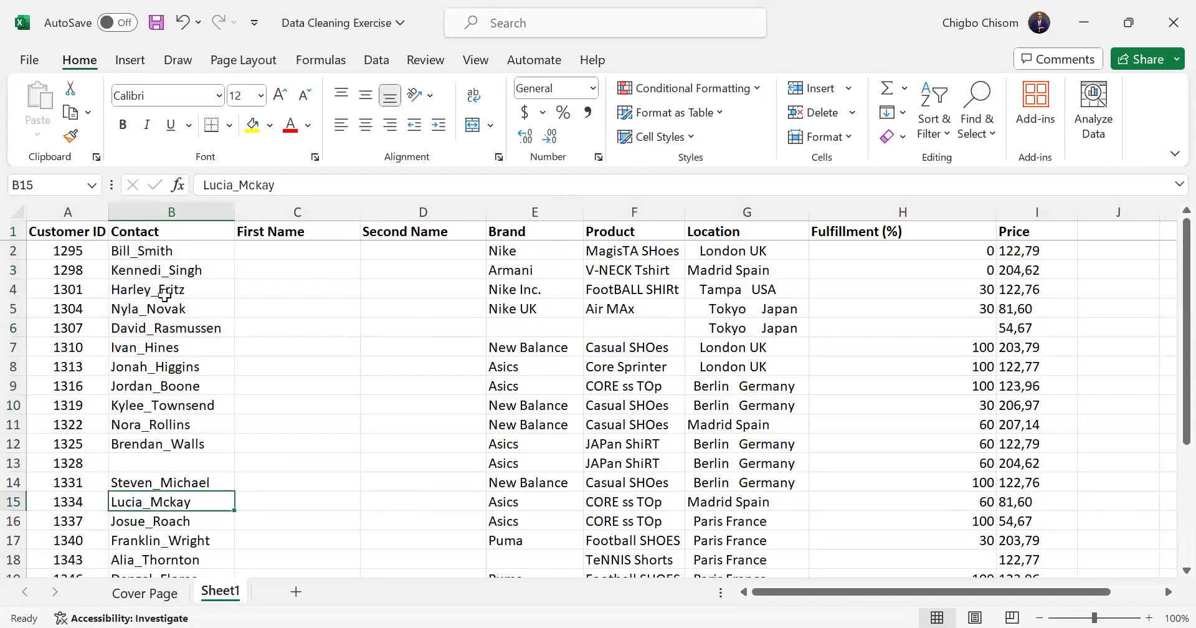
{"action": "key", "text": "Up"}
{"action": "key", "text": "Up"}
{"action": "key", "text": "Up"}
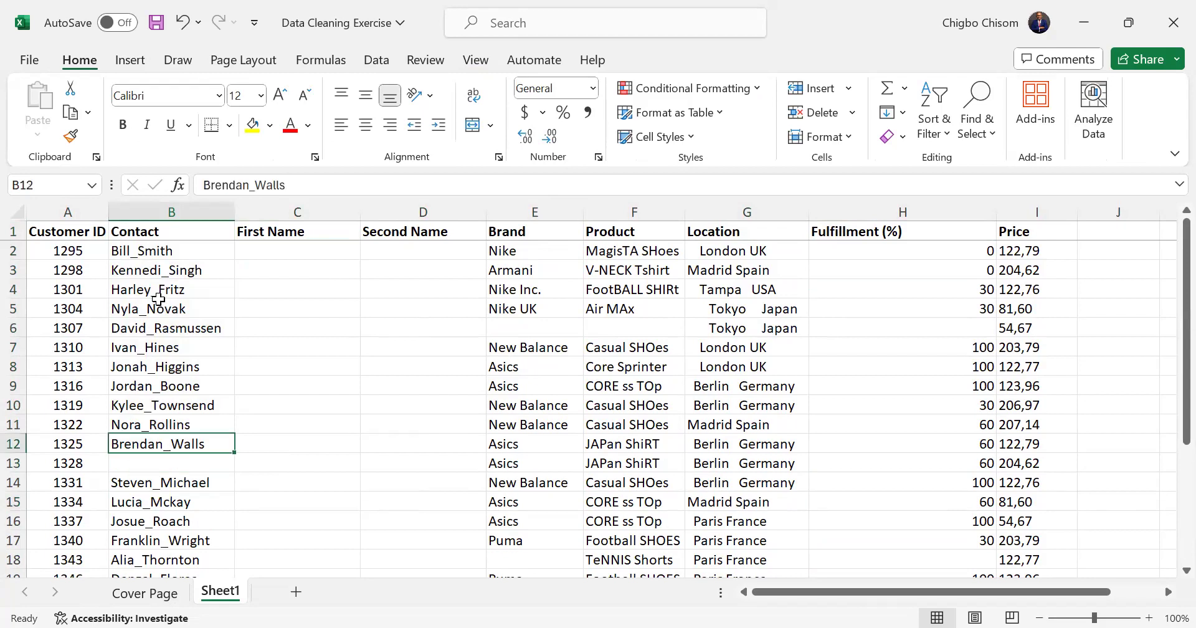
Step: Start Text to Columns on the Contact column from its header to the last record, B1:B25
{"action": "left_click", "coordinate": [142, 234]}
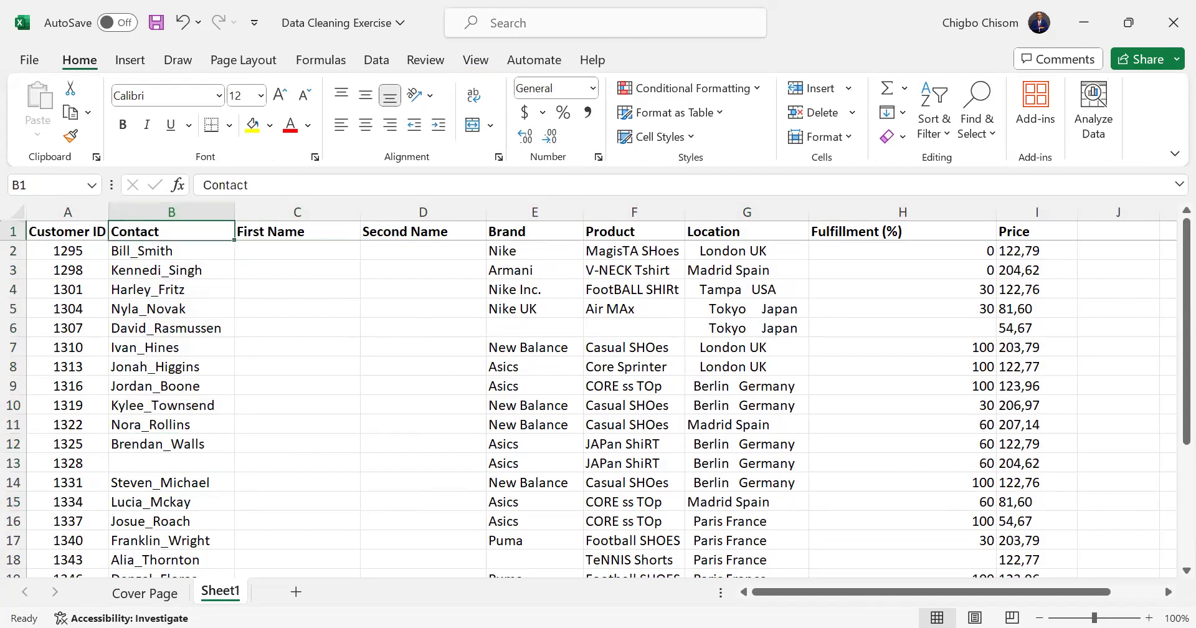
{"action": "left_click_drag", "start_coordinate": [142, 234], "coordinate": [173, 580]}
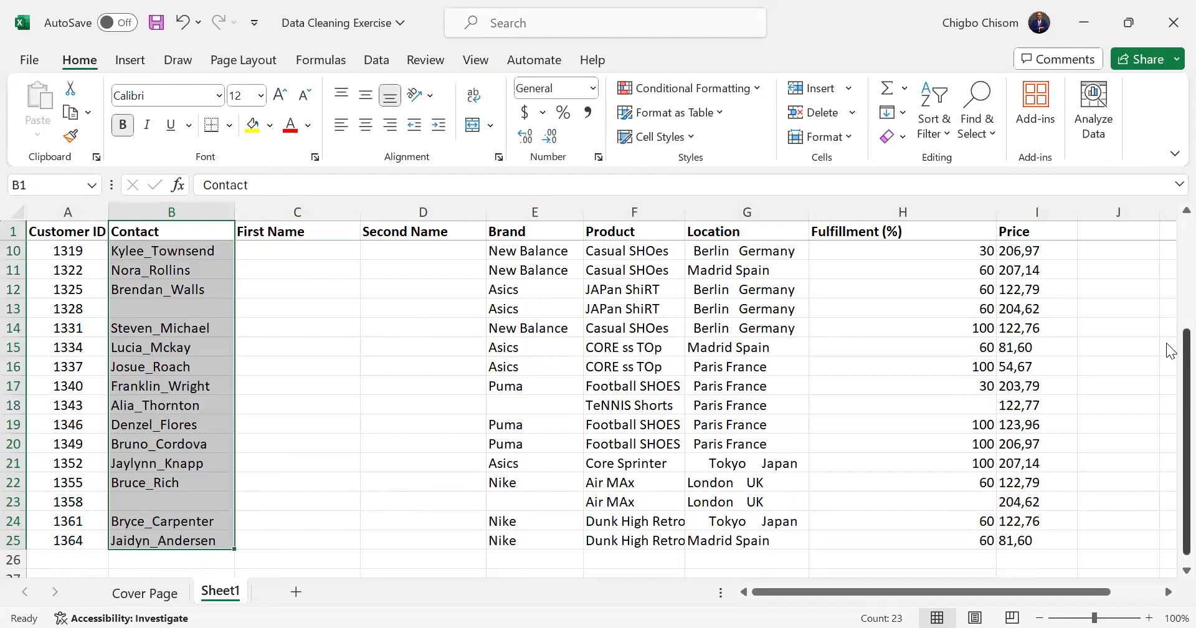
{"action": "scroll", "coordinate": [1169, 350], "scroll_direction": "up", "scroll_amount": 3}
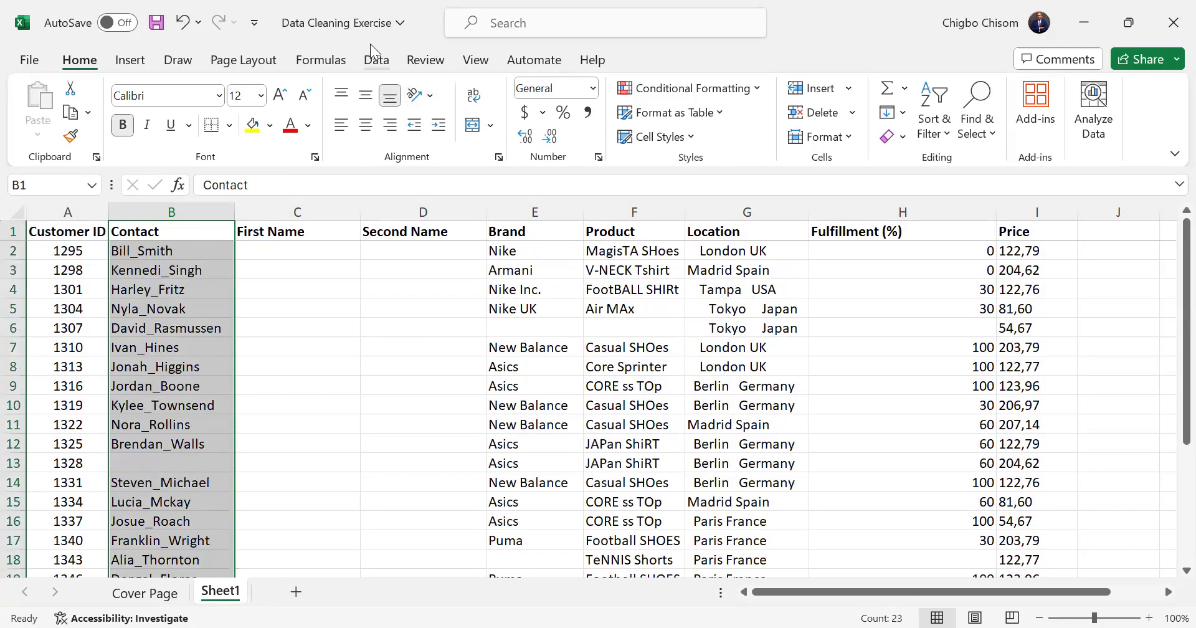
{"action": "left_click", "coordinate": [376, 60]}
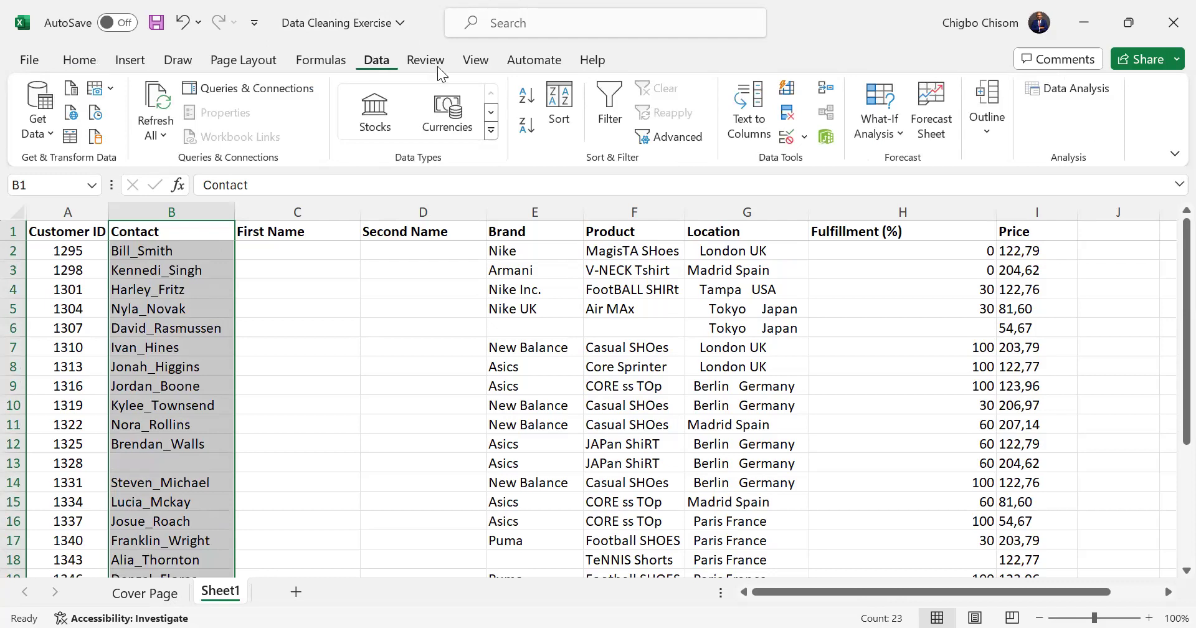
{"action": "left_click", "coordinate": [762, 127]}
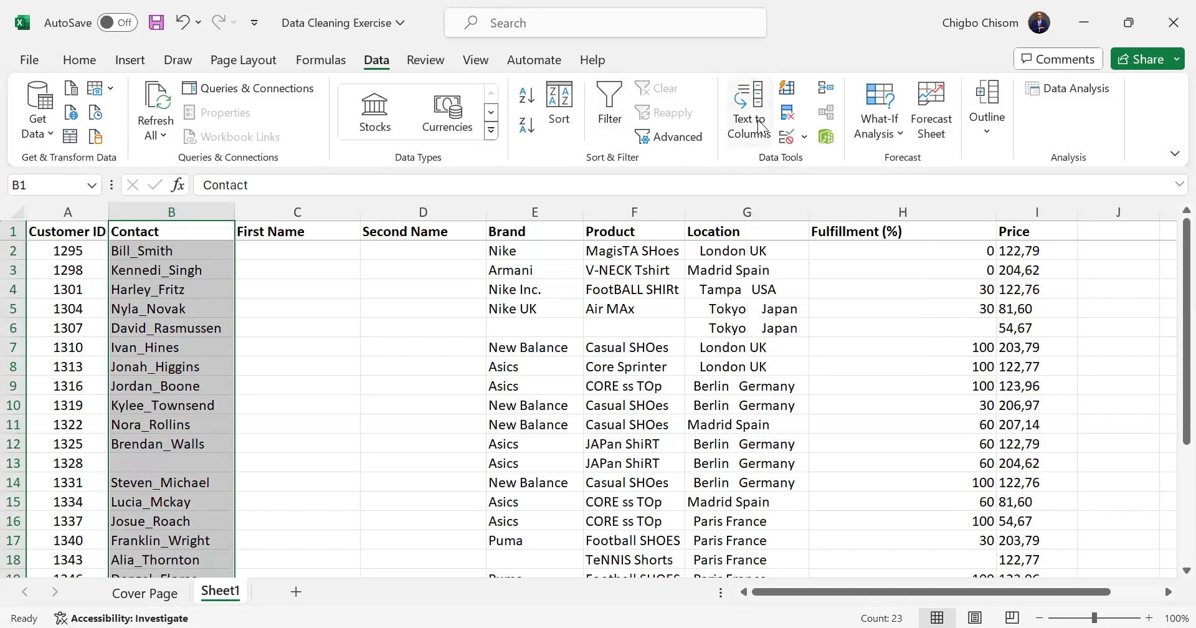
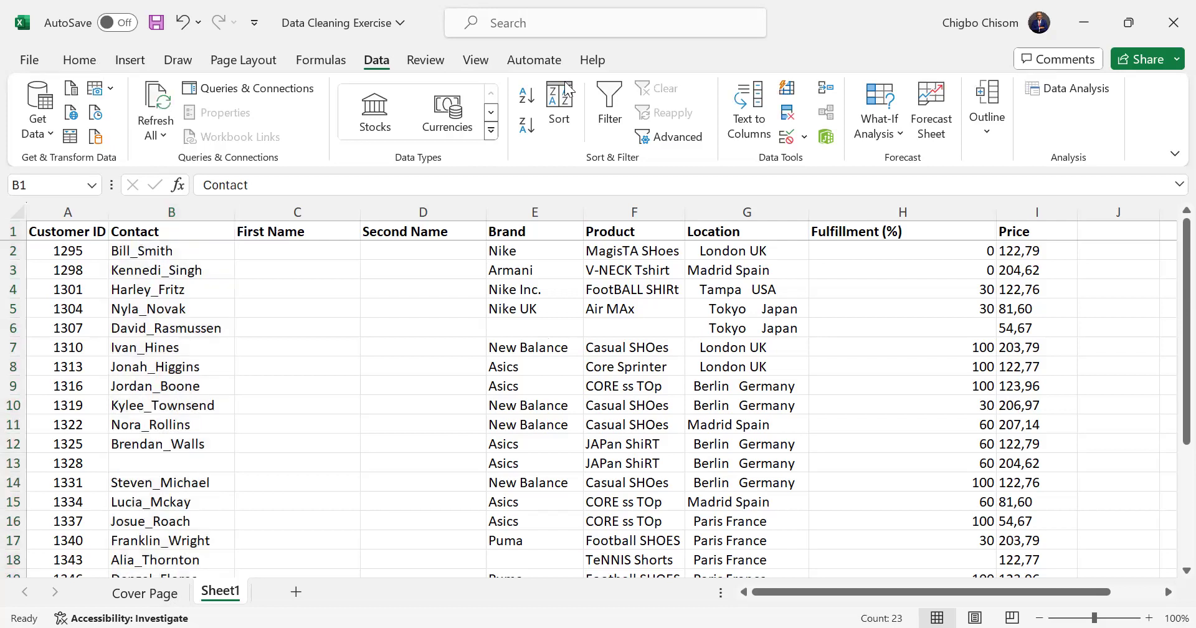
{"action": "key", "text": "F2"}
{"action": "left_click", "coordinate": [196, 253]}
{"action": "left_click", "coordinate": [179, 229]}
{"action": "left_click_drag", "start_coordinate": [179, 229], "coordinate": [164, 552]}
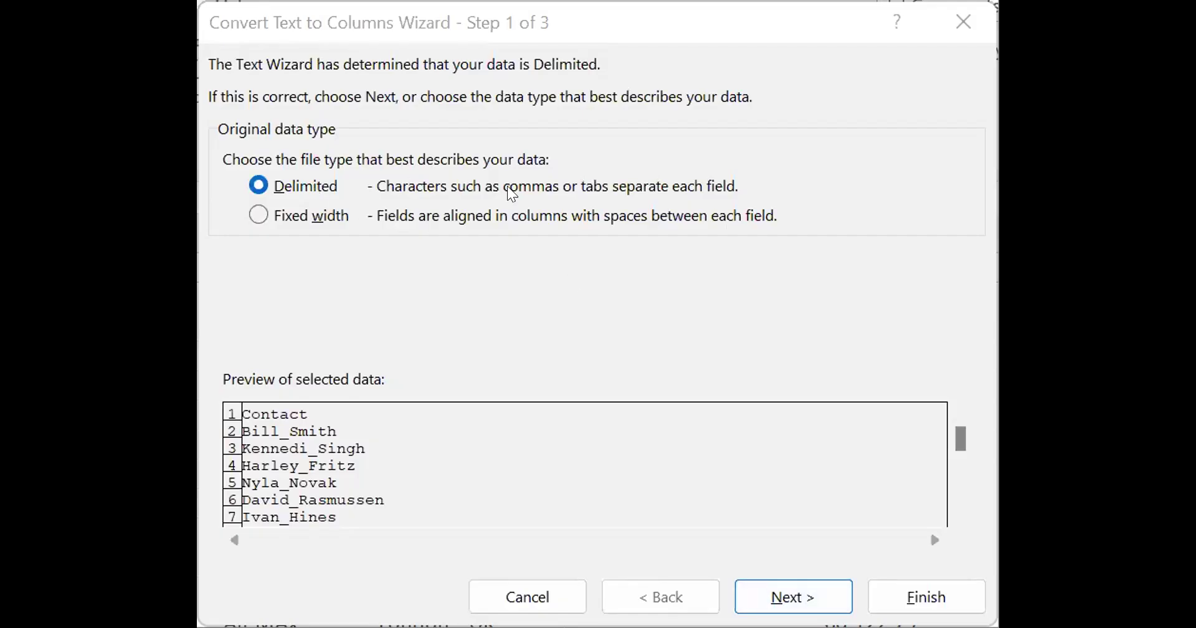
Step: Try to split the delimited Contact text at the underscore with cell C2 as the destination, and undo the split
{"action": "key", "text": "Return"}
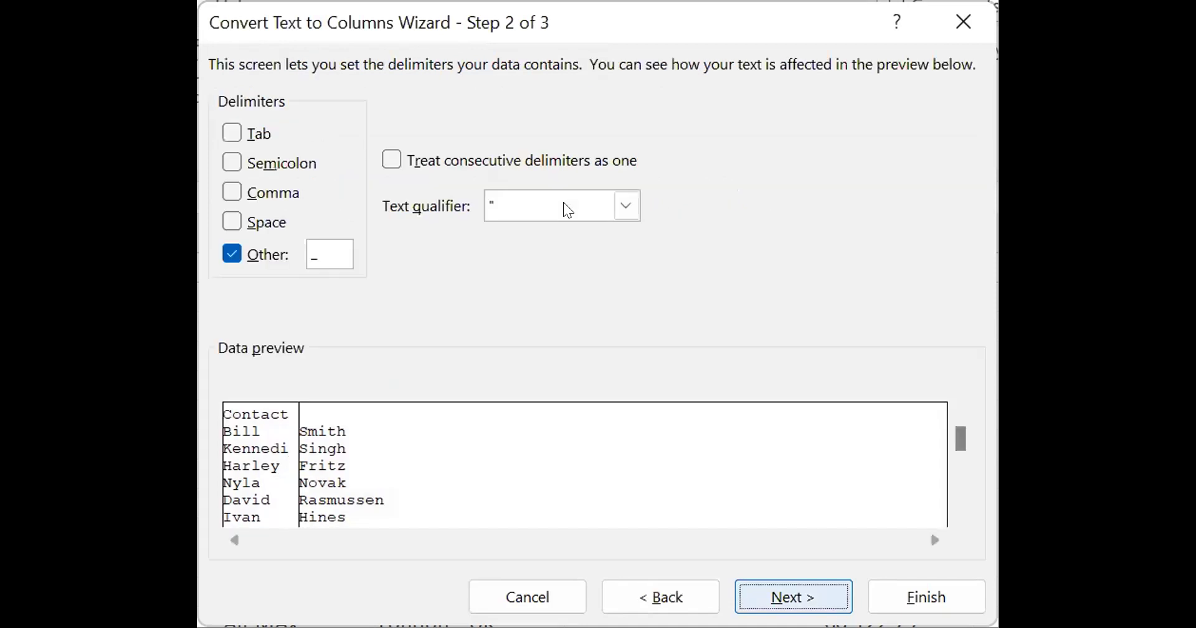
{"action": "left_click", "coordinate": [330, 254]}
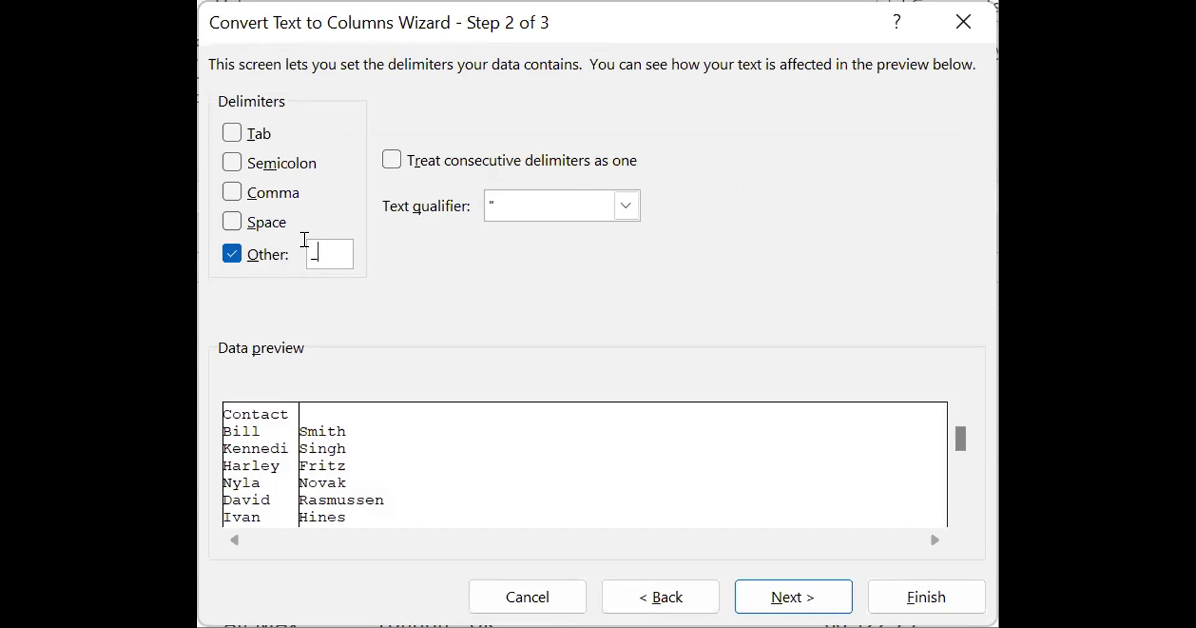
{"action": "key", "text": "Return"}
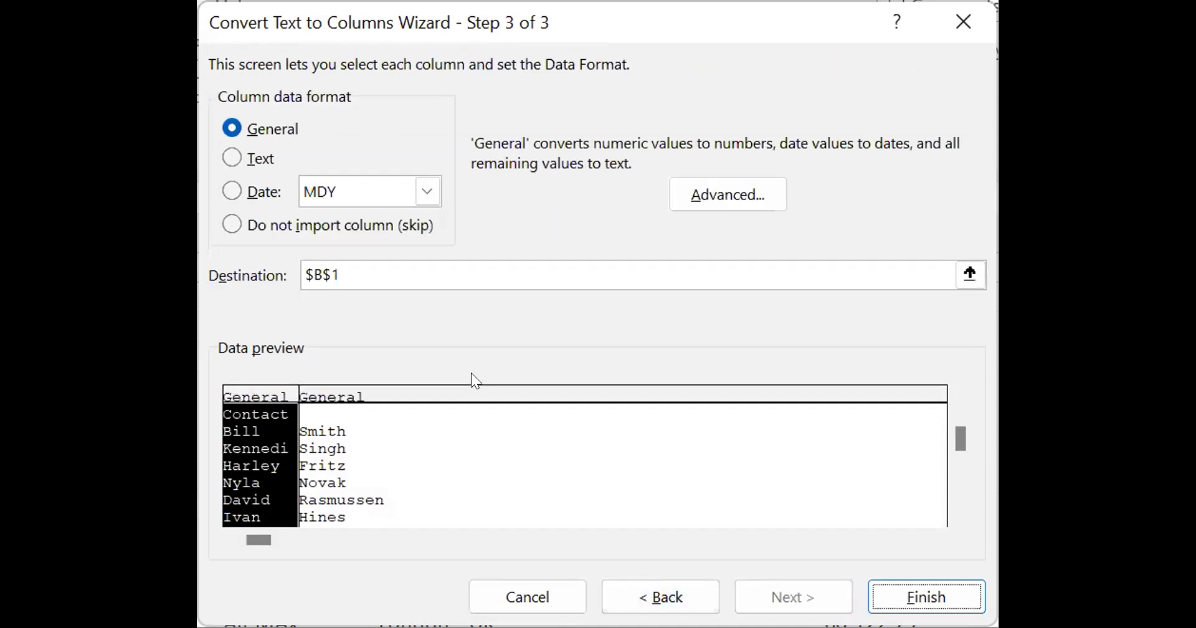
{"action": "left_click", "coordinate": [969, 274]}
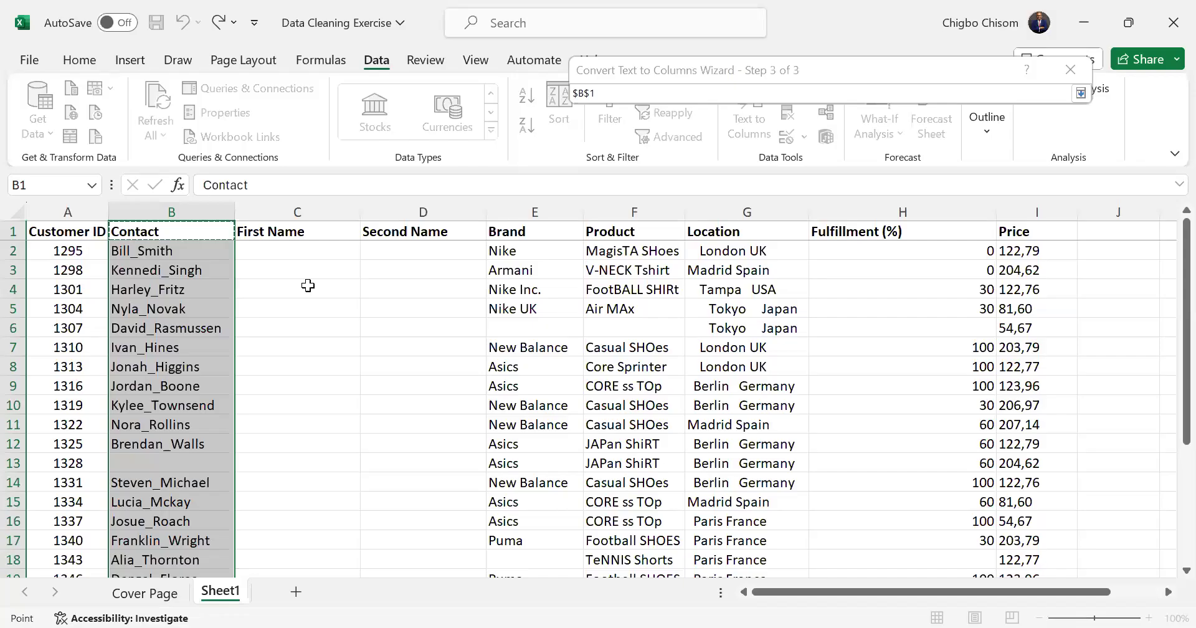
{"action": "left_click", "coordinate": [267, 249]}
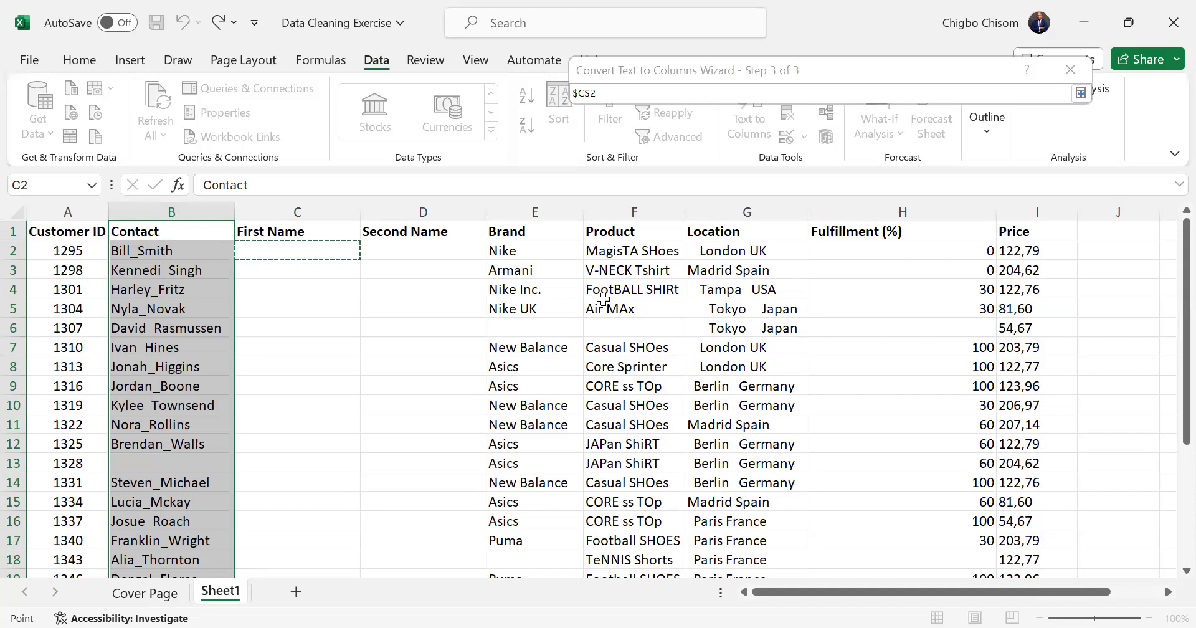
{"action": "left_click", "coordinate": [1079, 94]}
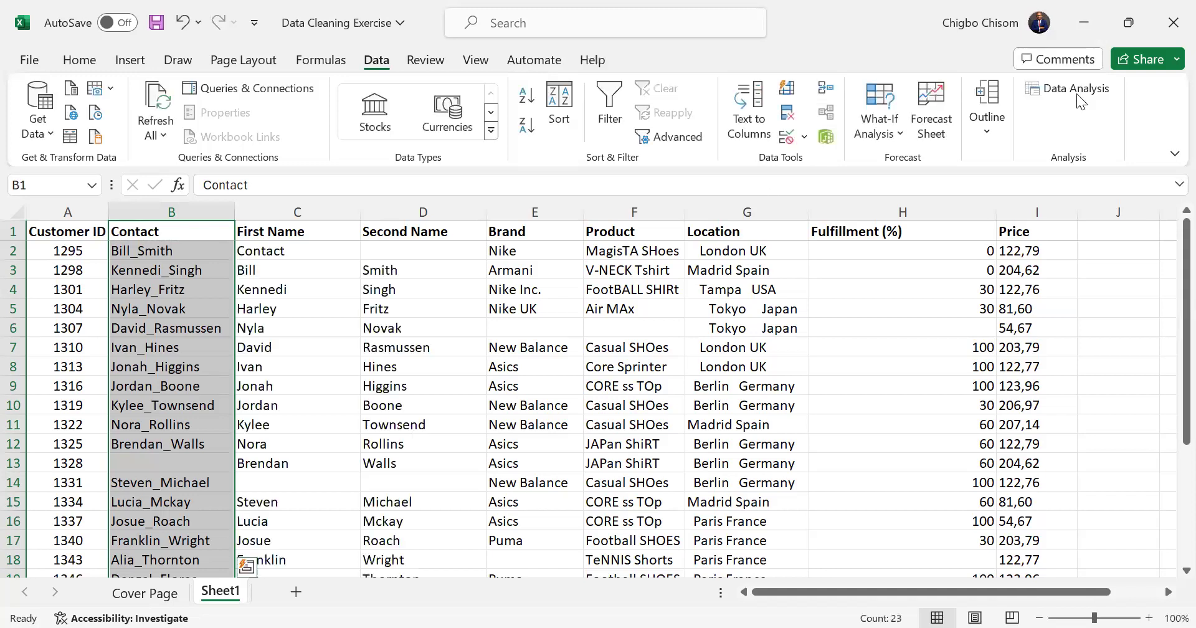
{"action": "key", "text": "ctrl+z"}
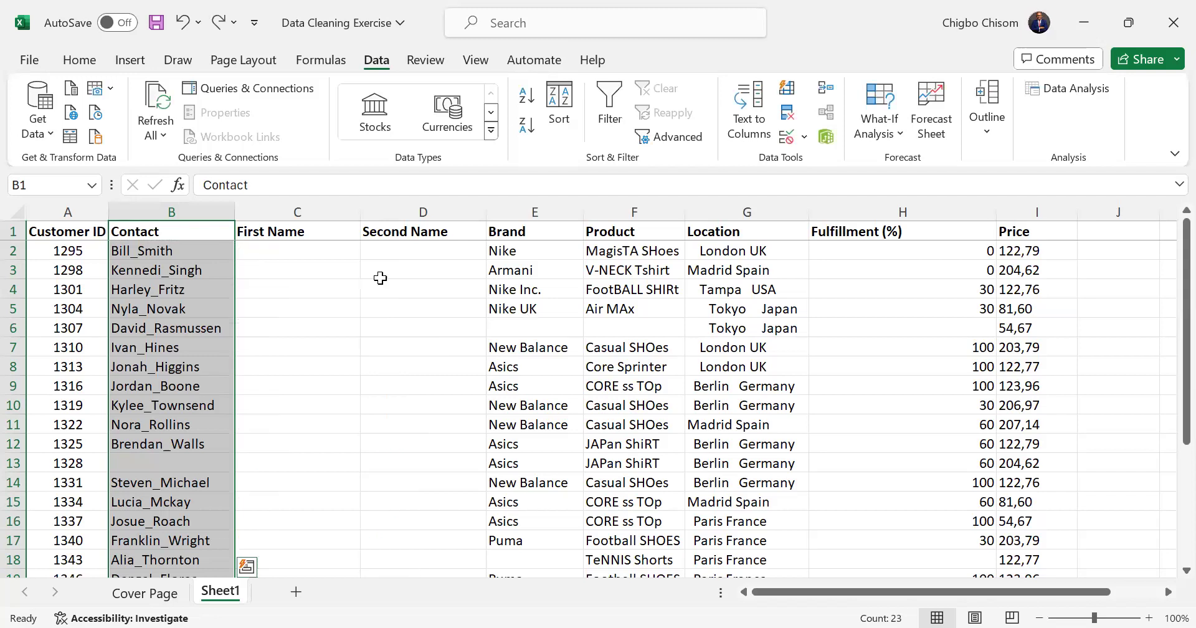
Step: Start Text to Columns on the contact entries B2:B25 only, leaving out the header
{"action": "left_click", "coordinate": [206, 251]}
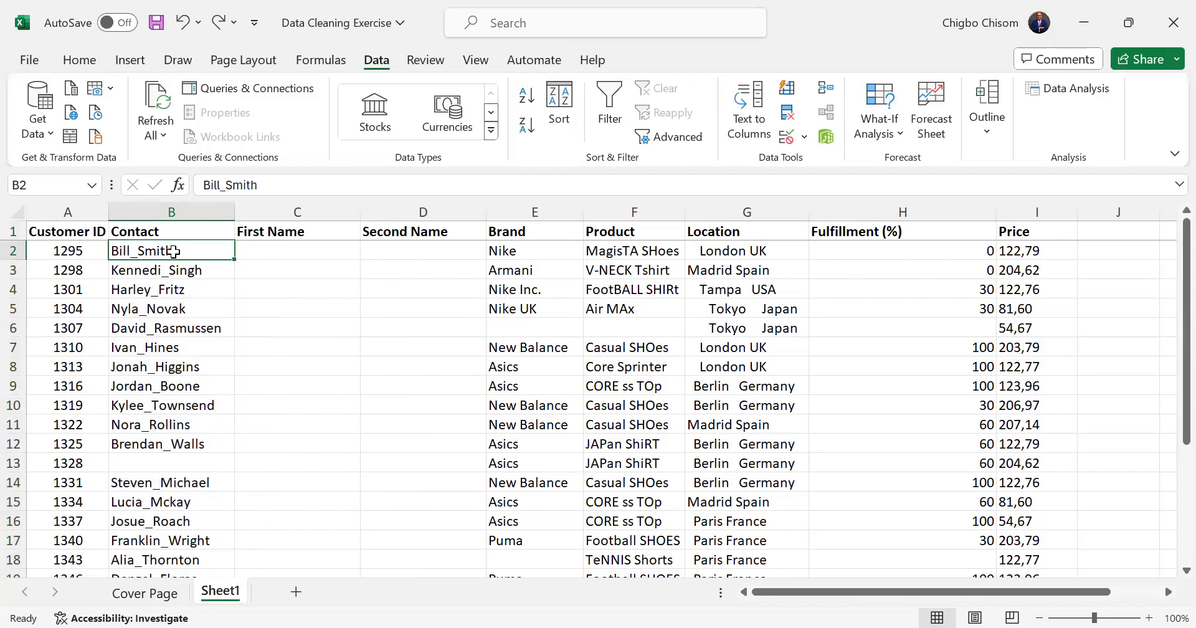
{"action": "left_click_drag", "start_coordinate": [173, 251], "coordinate": [178, 328]}
{"action": "left_click", "coordinate": [148, 226]}
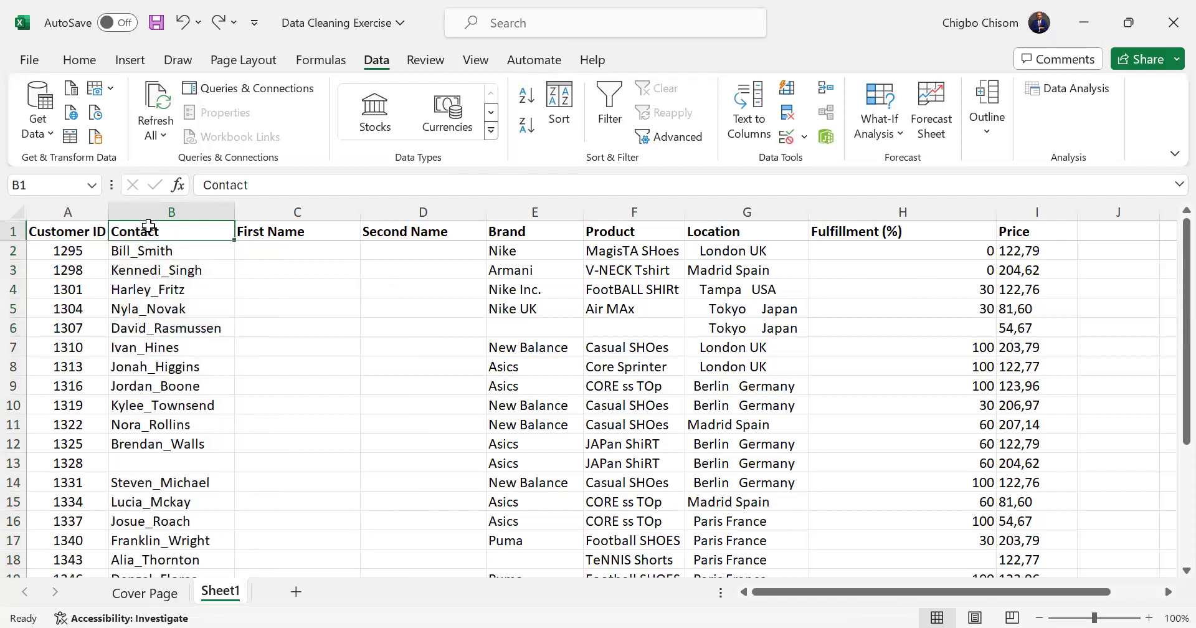
{"action": "left_click_drag", "start_coordinate": [160, 250], "coordinate": [129, 538]}
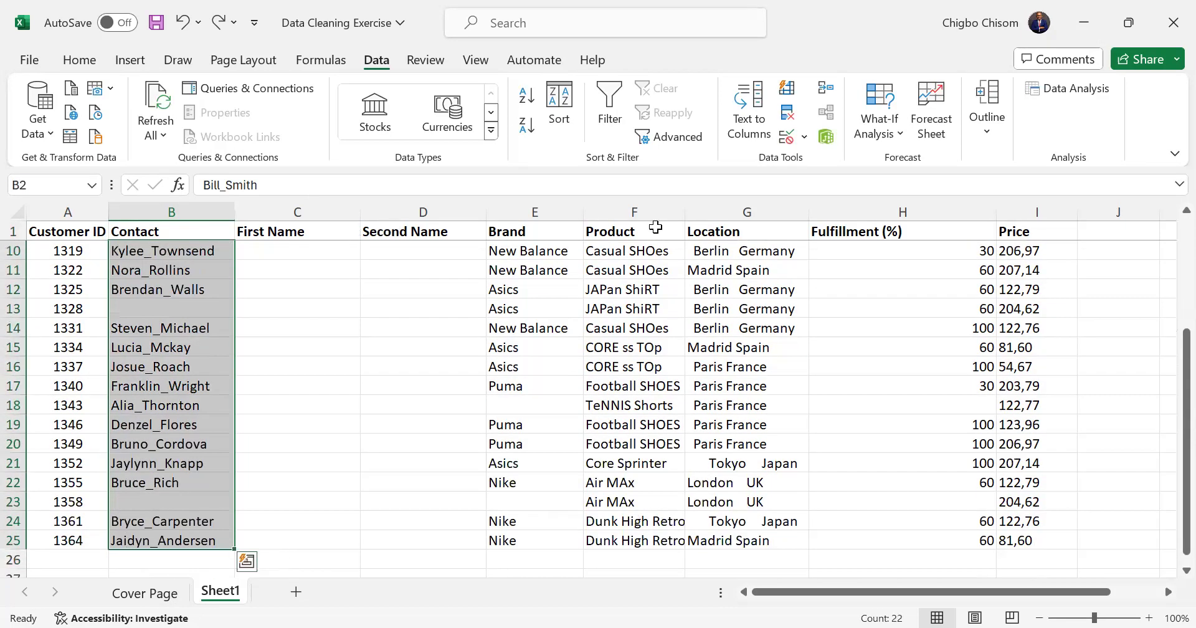
{"action": "scroll", "coordinate": [1168, 225], "scroll_direction": "up", "scroll_amount": 3}
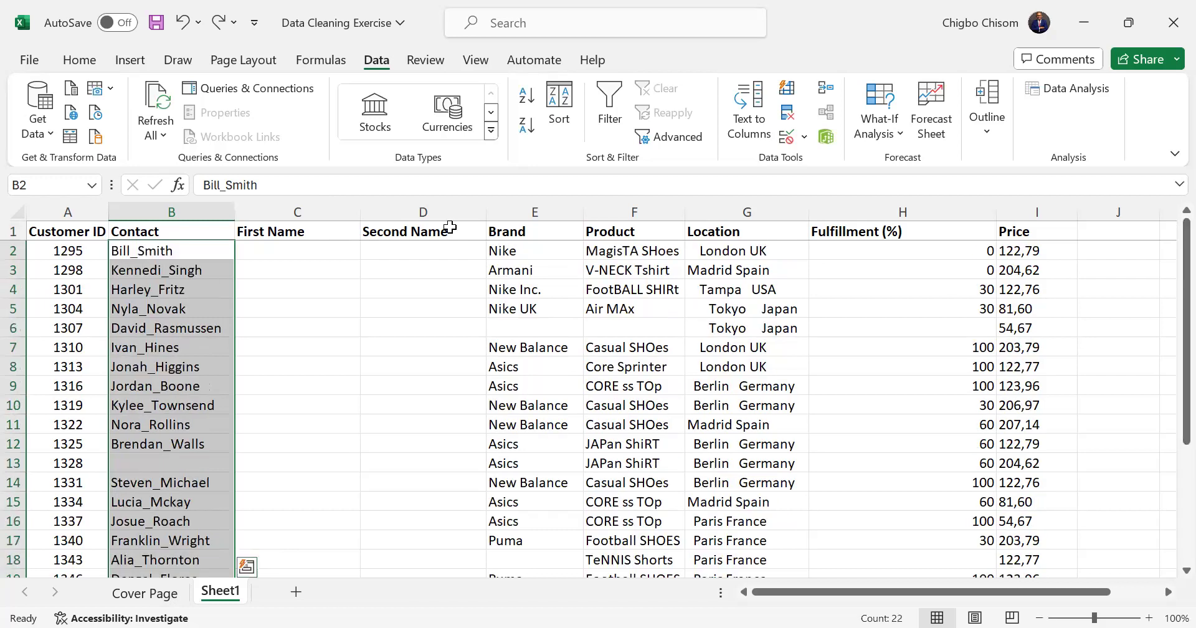
{"action": "key", "text": "ctrl+h"}
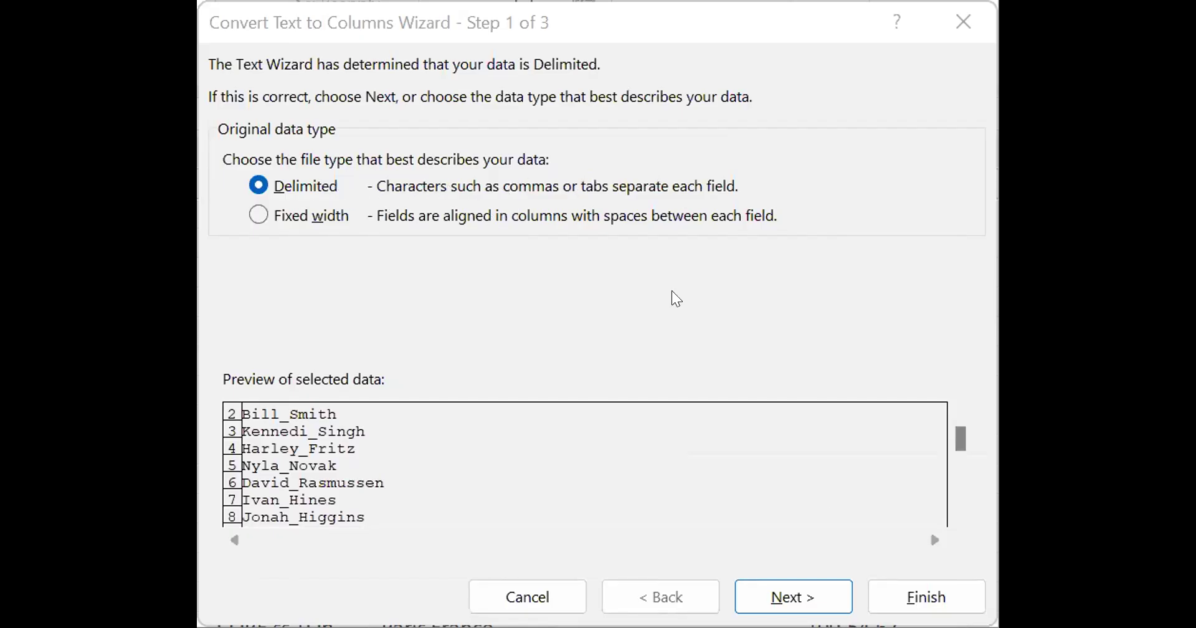
Step: Split the delimited contacts at the underscore into first and second names, with cell C2 as the destination
{"action": "left_click", "coordinate": [776, 589]}
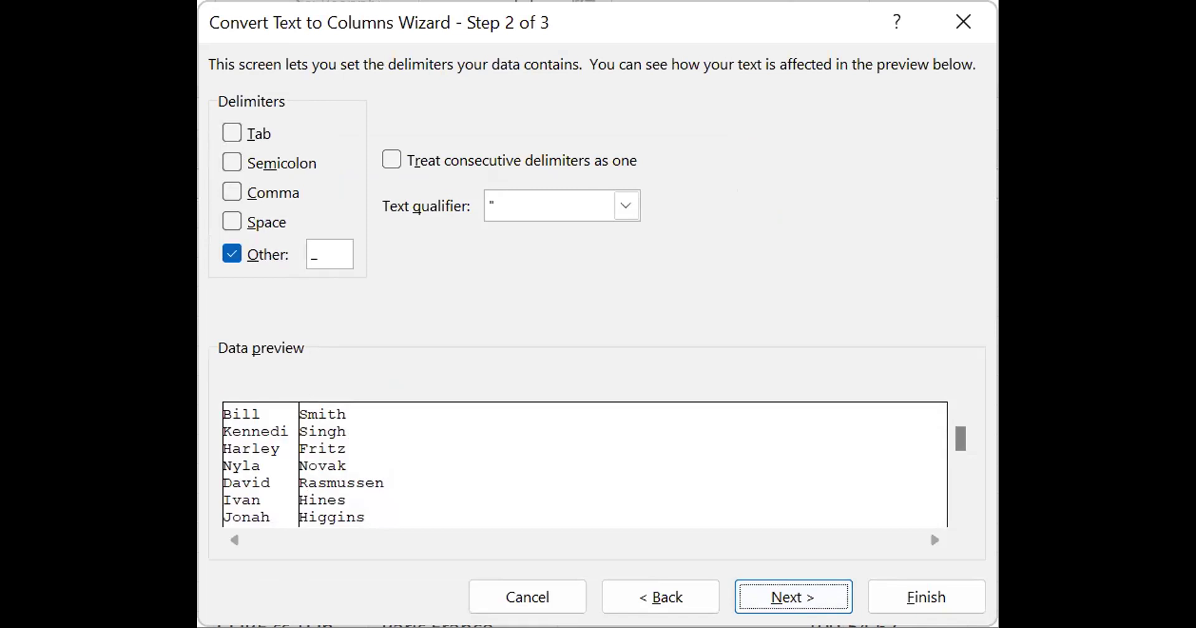
{"action": "left_click", "coordinate": [319, 249]}
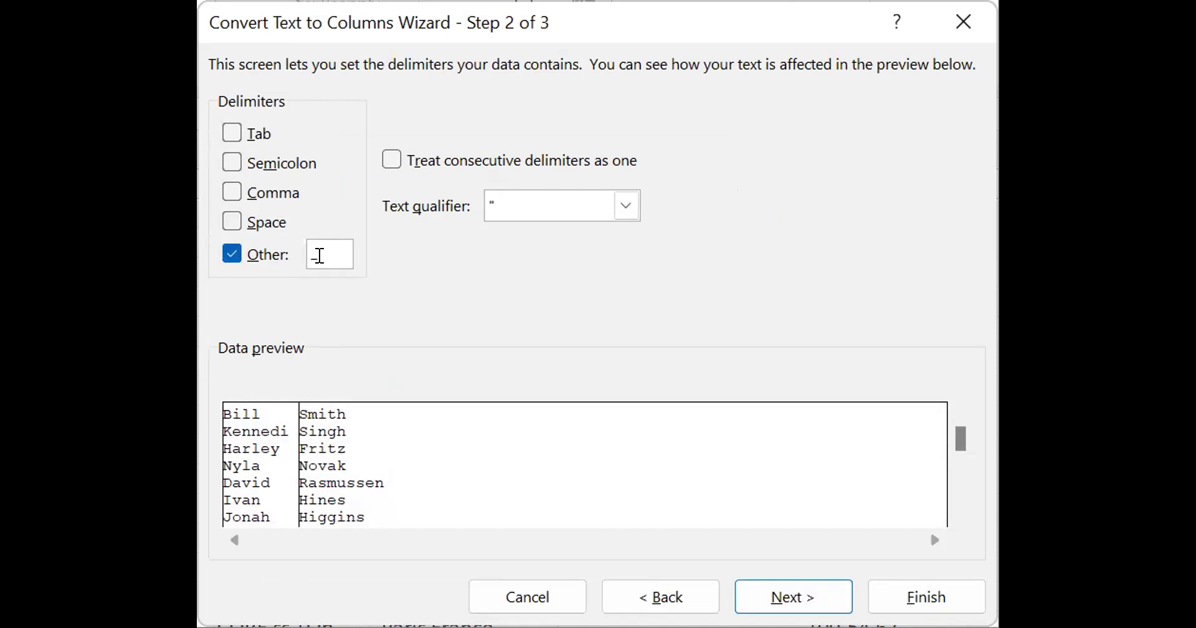
{"action": "left_click", "coordinate": [791, 584]}
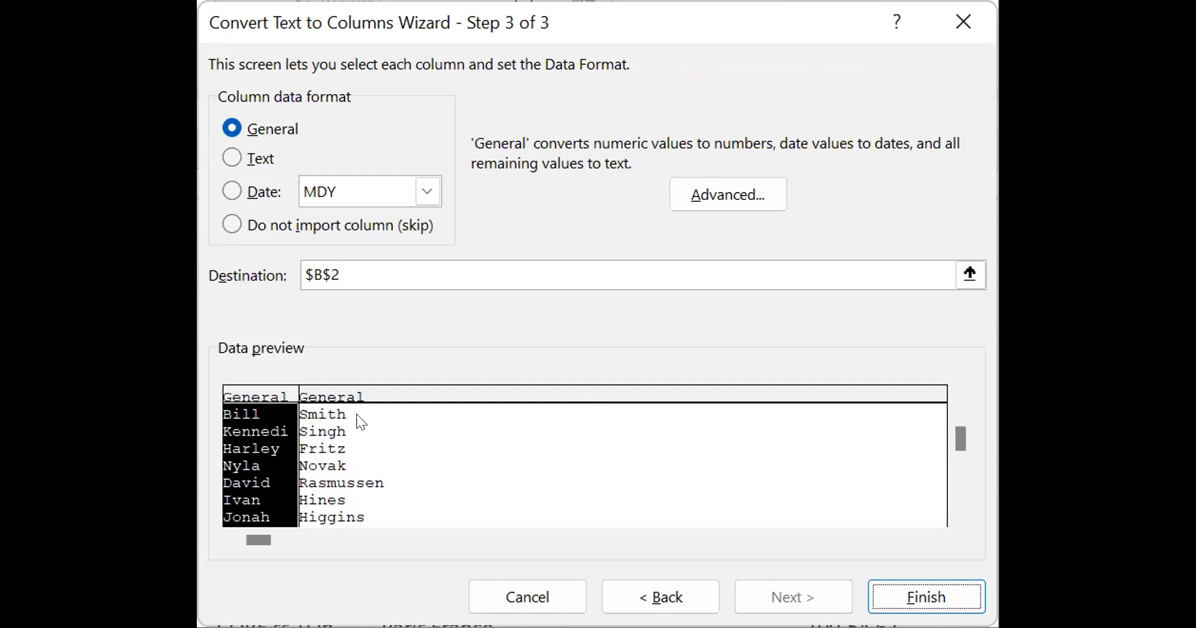
{"action": "left_click", "coordinate": [964, 273]}
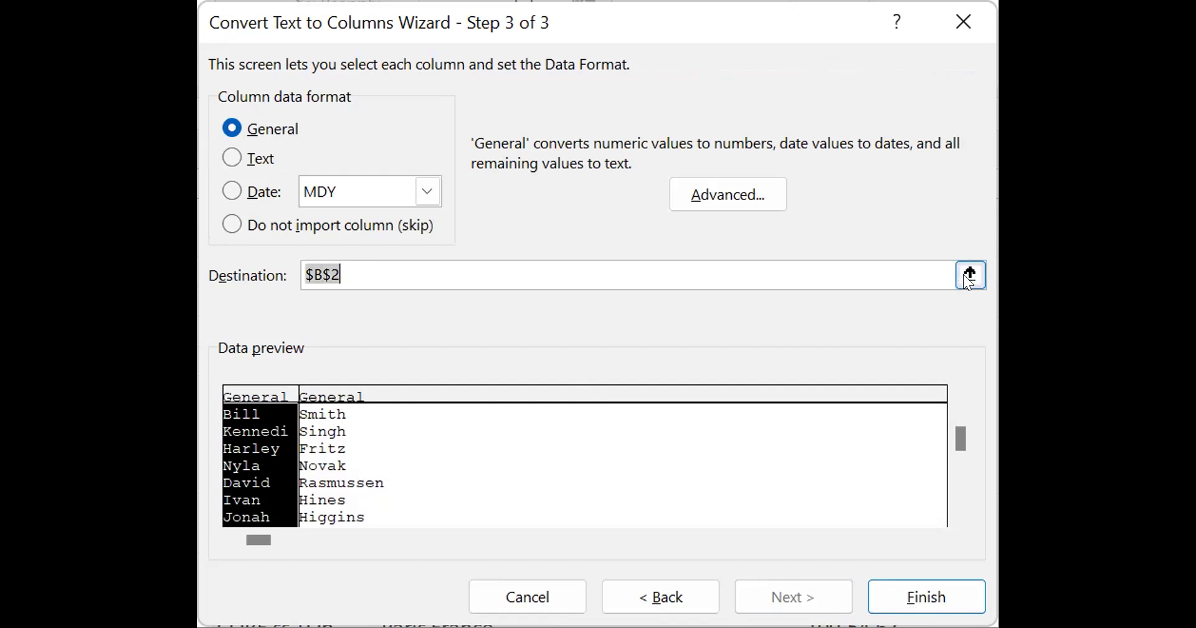
{"action": "key", "text": "Right"}
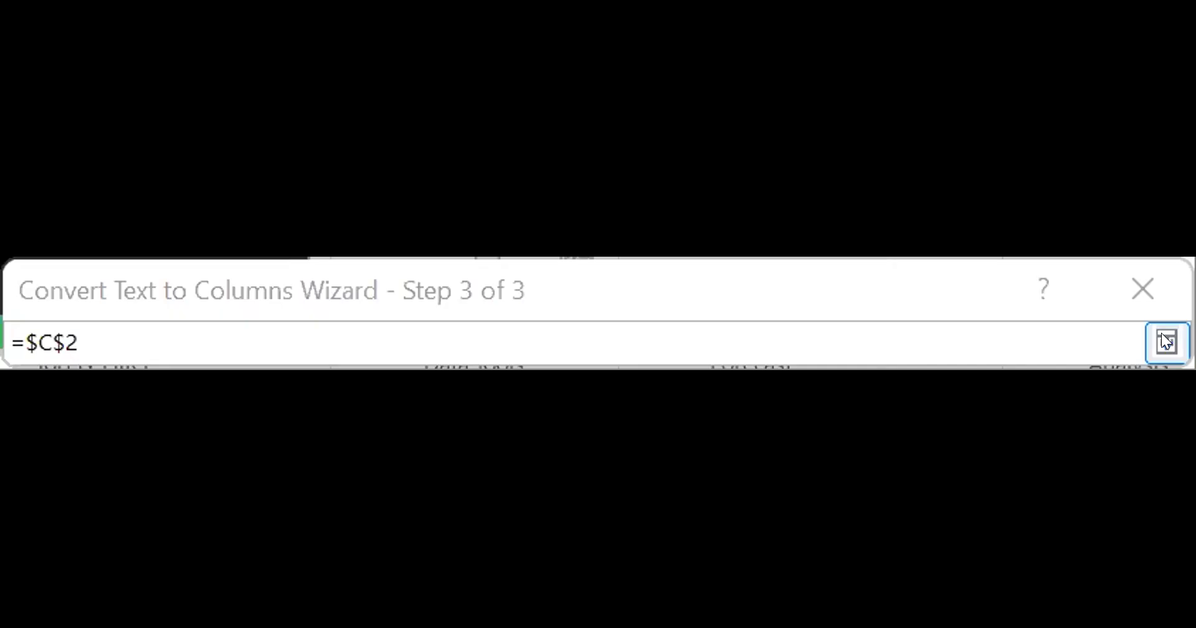
{"action": "left_click", "coordinate": [1166, 341]}
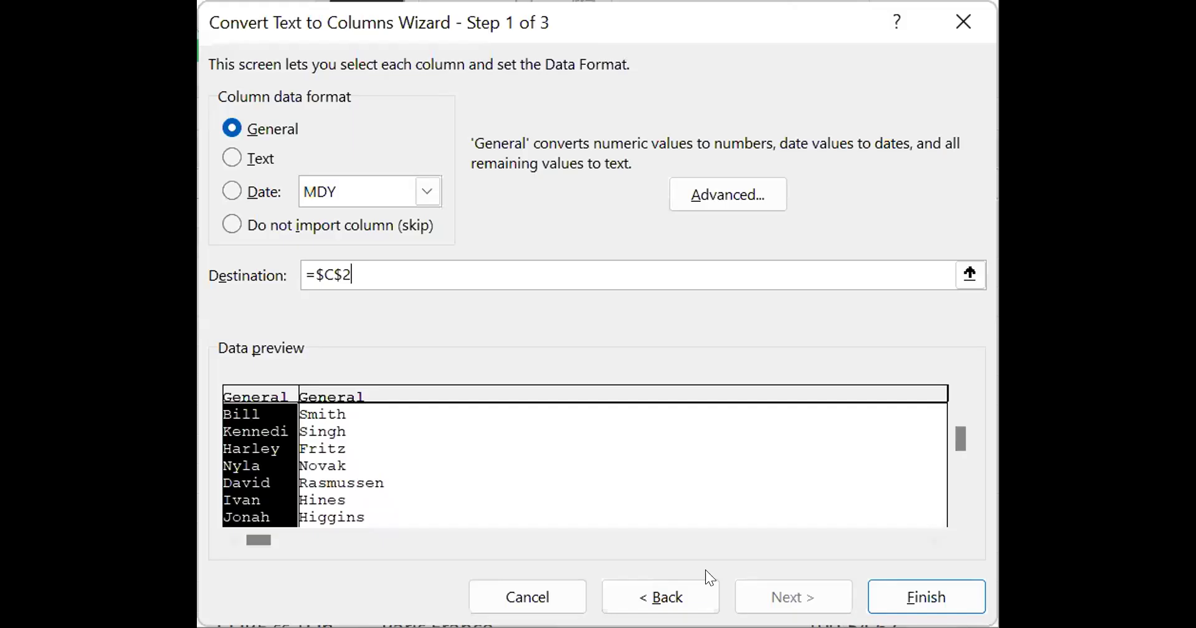
{"action": "left_click", "coordinate": [926, 596]}
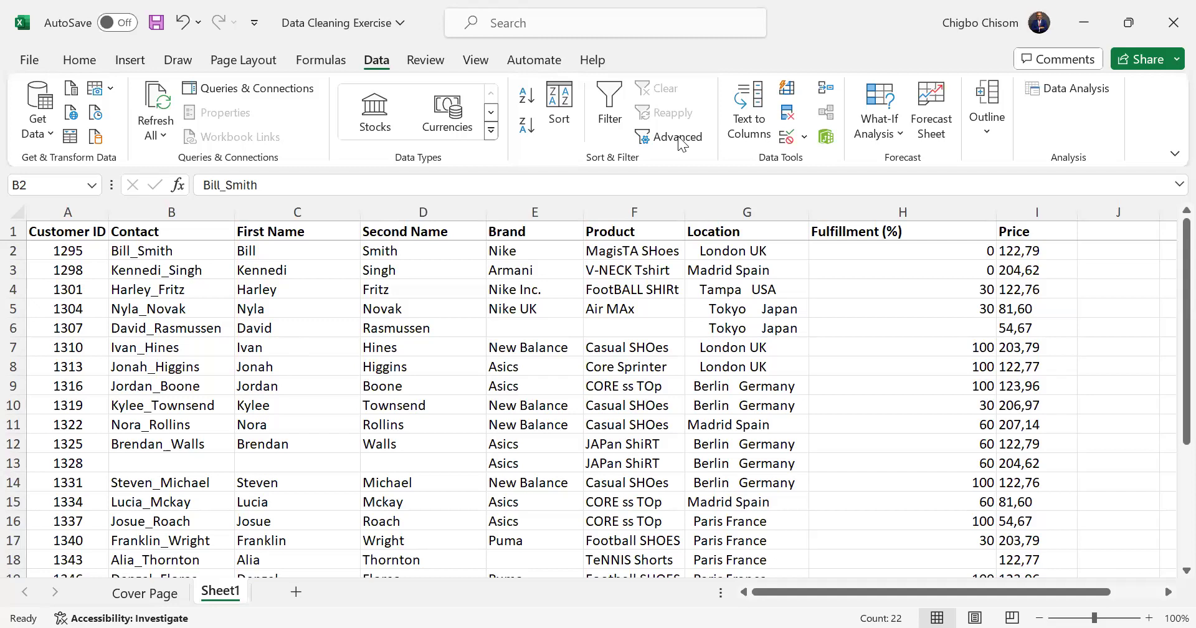
Step: Check the split First Name and Second Name entries from row 2 down to the last record
{"action": "left_click", "coordinate": [308, 256]}
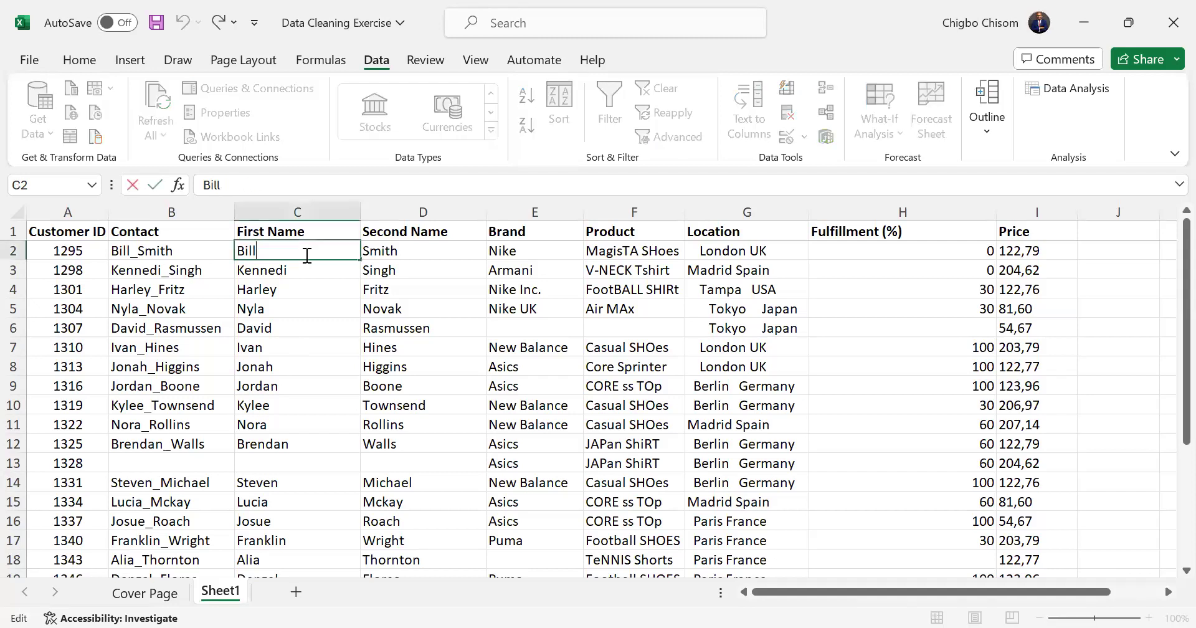
{"action": "left_click", "coordinate": [390, 255]}
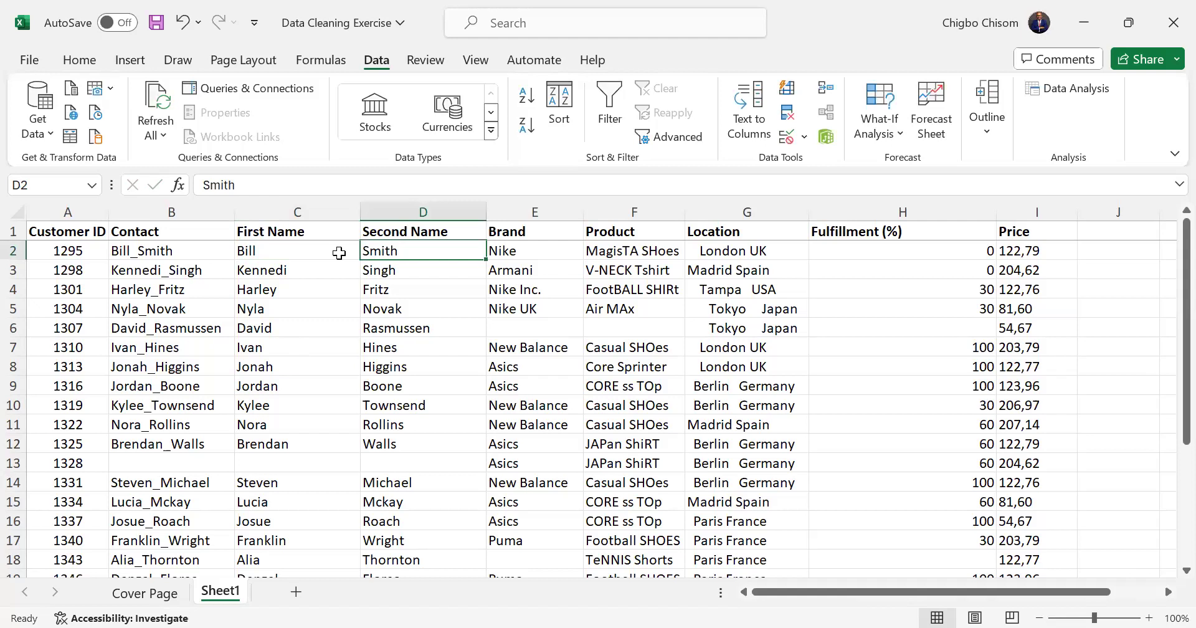
{"action": "scroll", "coordinate": [338, 253], "scroll_direction": "down", "scroll_amount": 6}
{"action": "scroll", "coordinate": [338, 253], "scroll_direction": "up", "scroll_amount": 1}
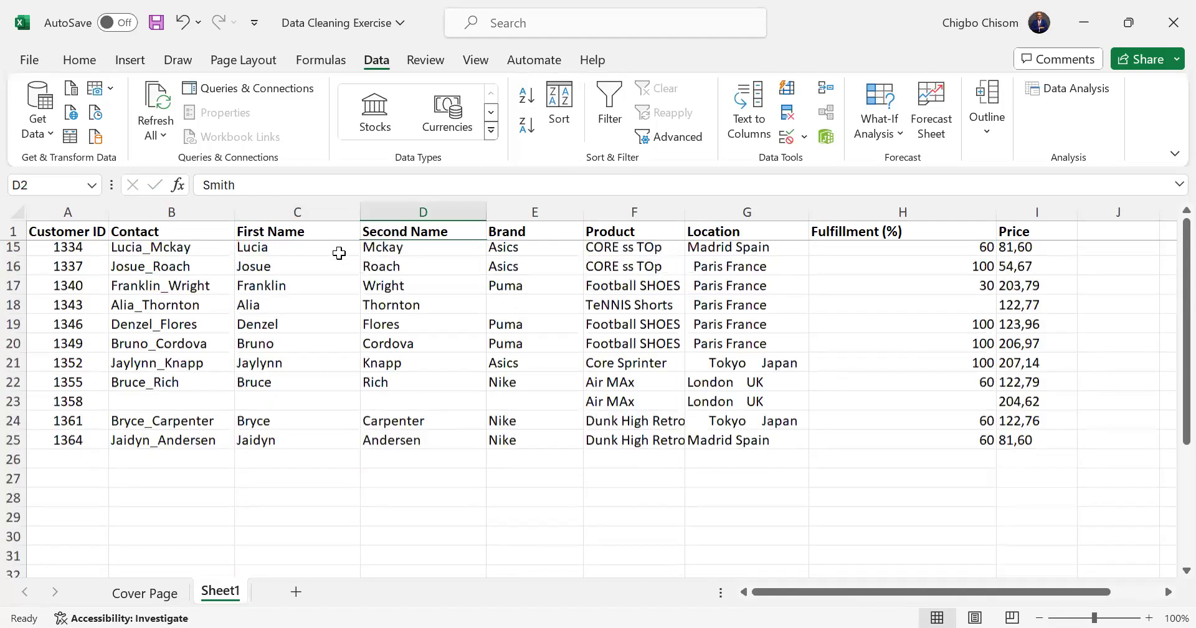
Step: Review the Contact and Brand columns through the records for brand names written inconsistently
{"action": "scroll", "coordinate": [338, 253], "scroll_direction": "up", "scroll_amount": 5}
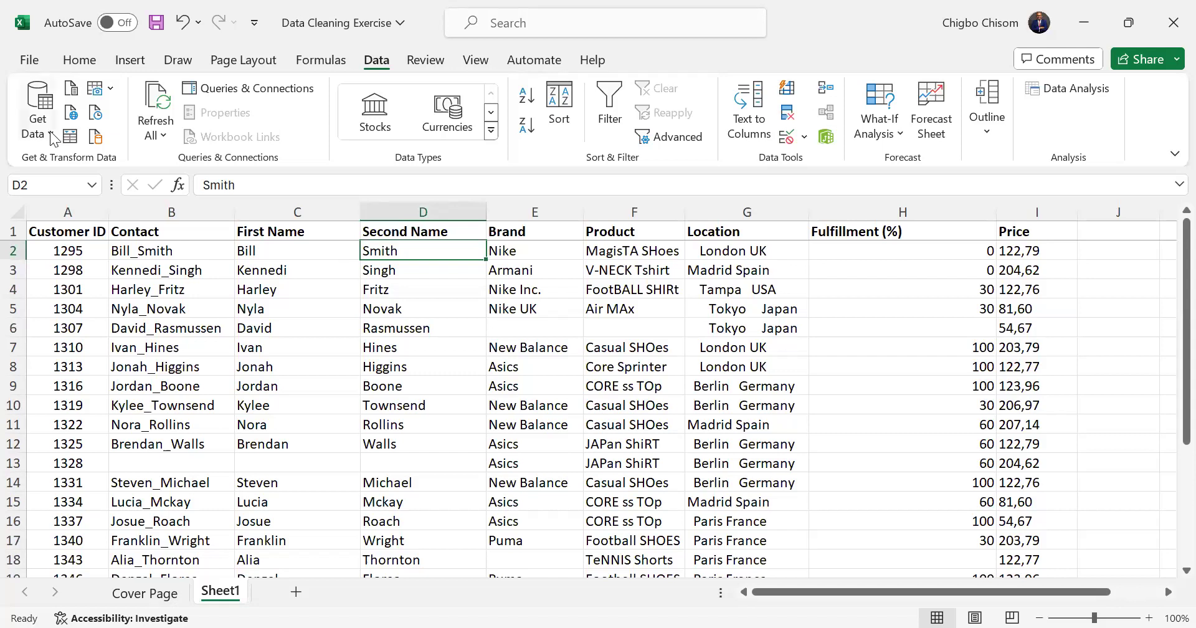
{"action": "left_click", "coordinate": [159, 212]}
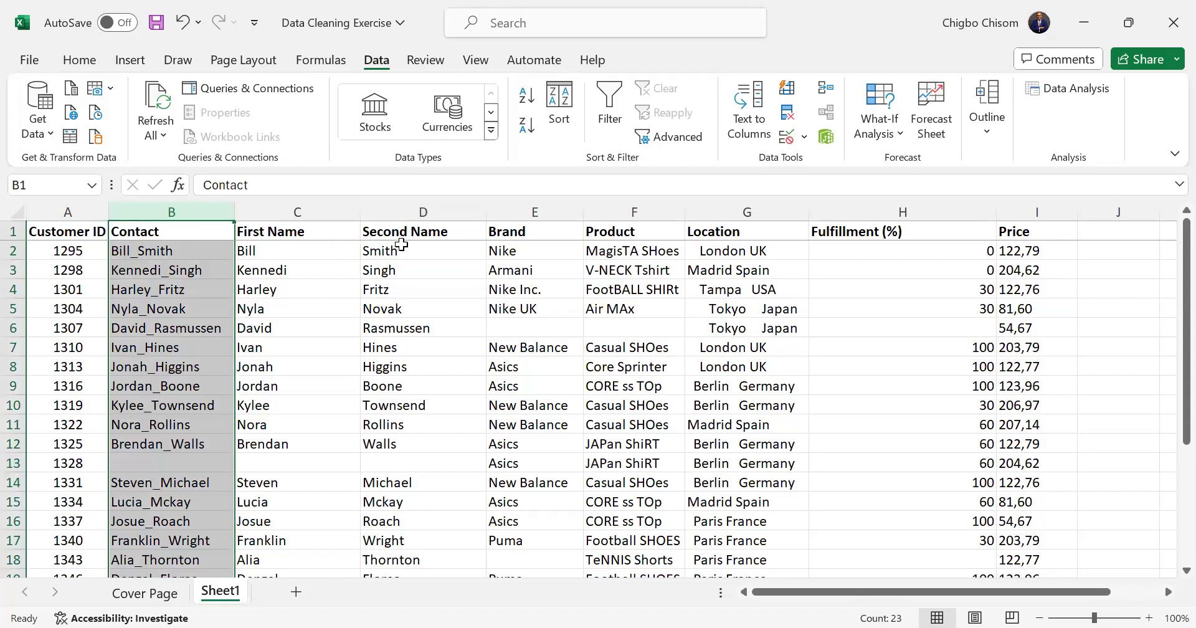
{"action": "left_click", "coordinate": [526, 210]}
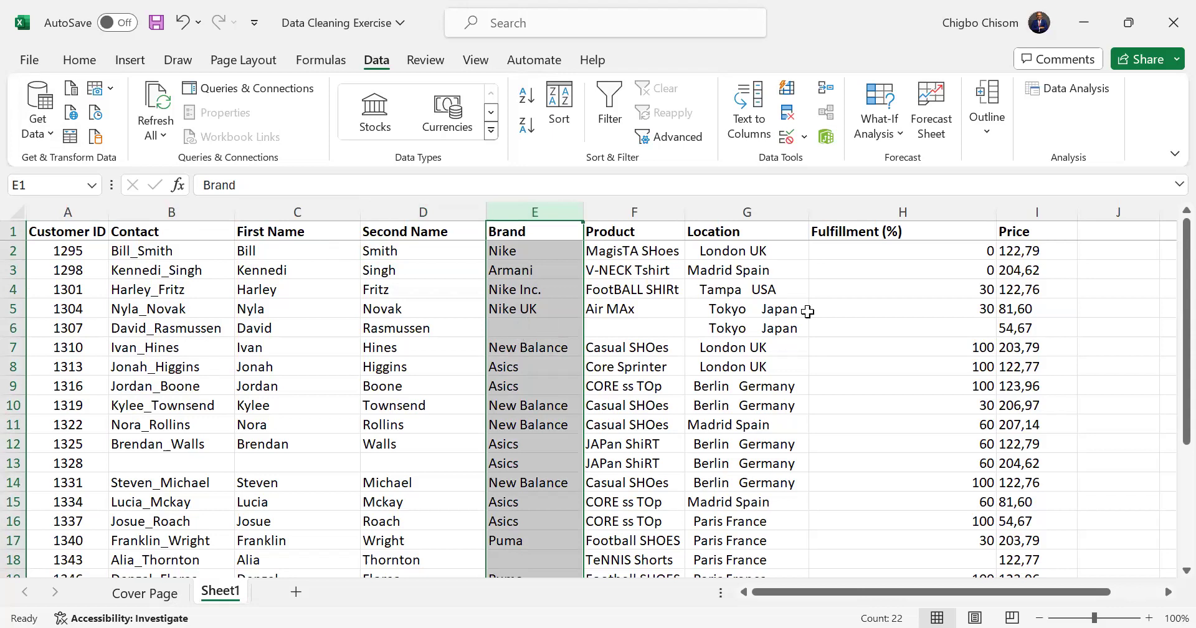
{"action": "scroll", "coordinate": [1169, 499], "scroll_direction": "down", "scroll_amount": 3}
{"action": "scroll", "coordinate": [1169, 386], "scroll_direction": "up", "scroll_amount": 3}
{"action": "left_click", "coordinate": [520, 235]}
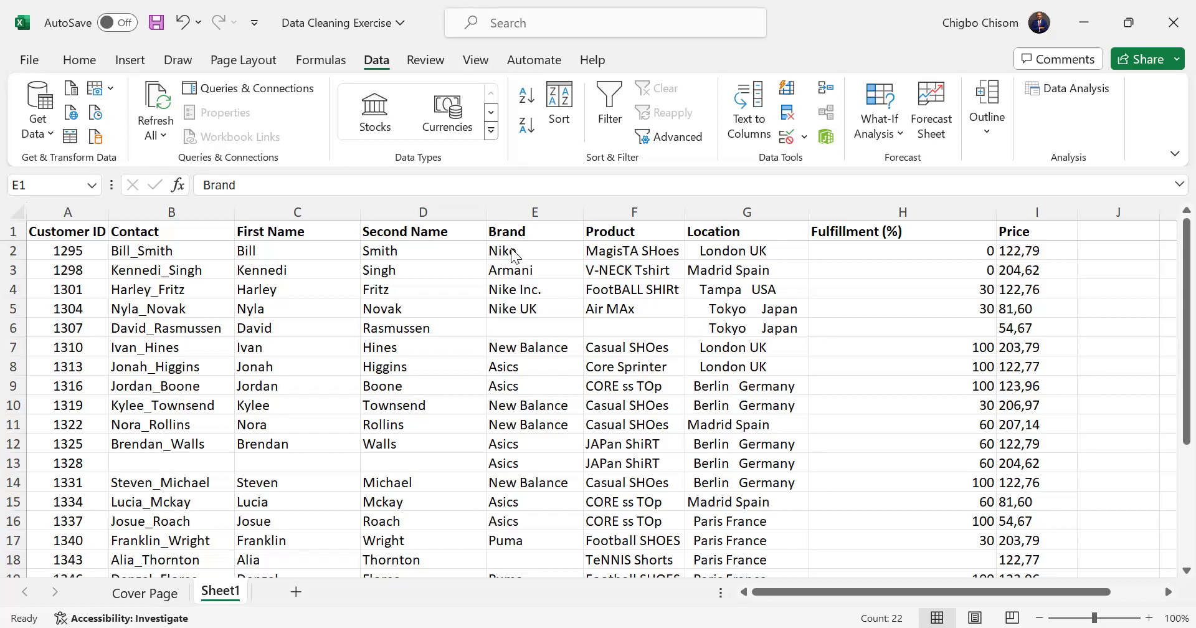
Step: Replace every "Nike Inc." entry in the Brand column with "Nike"
{"action": "key", "text": "ctrl+space"}
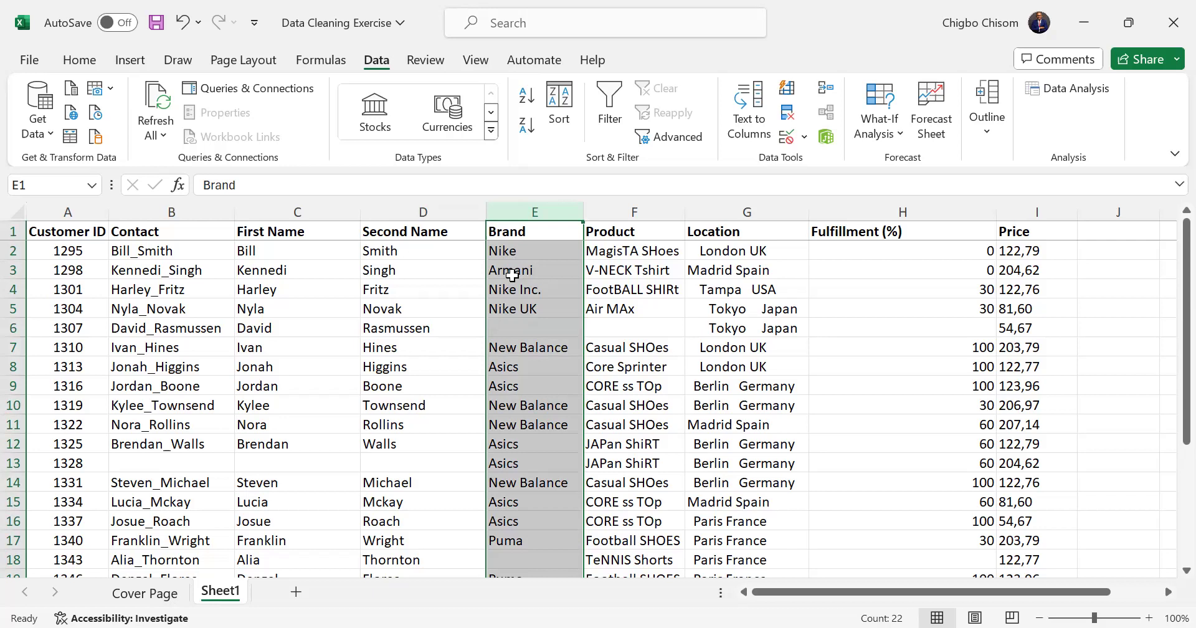
{"action": "key", "text": "ctrl+f"}
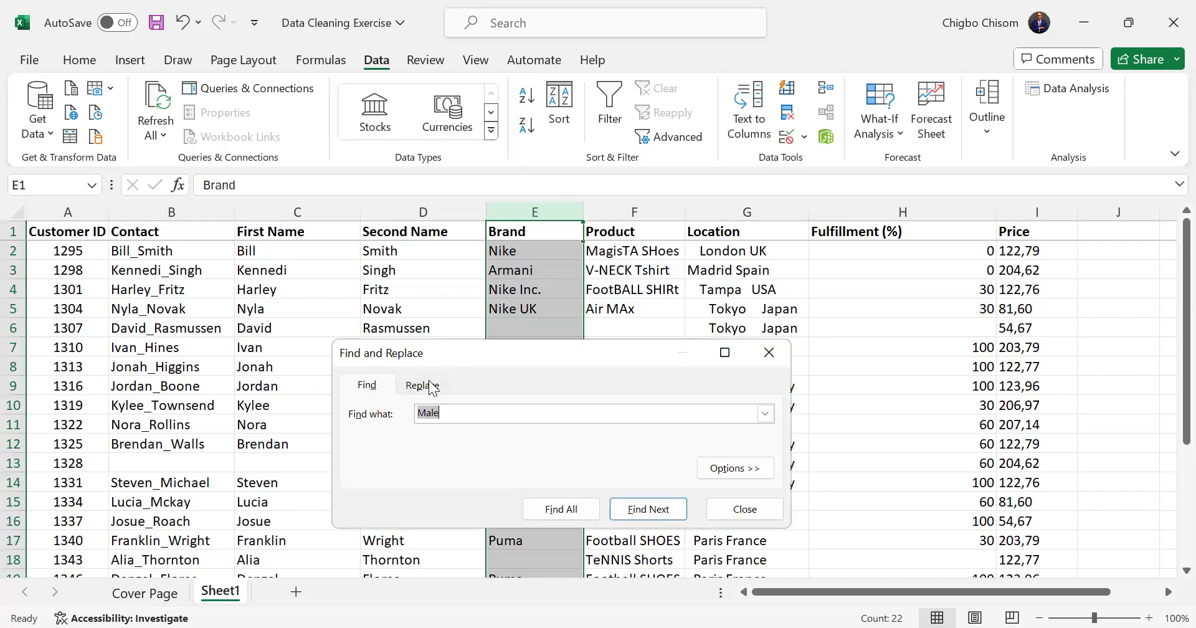
{"action": "left_click", "coordinate": [425, 385]}
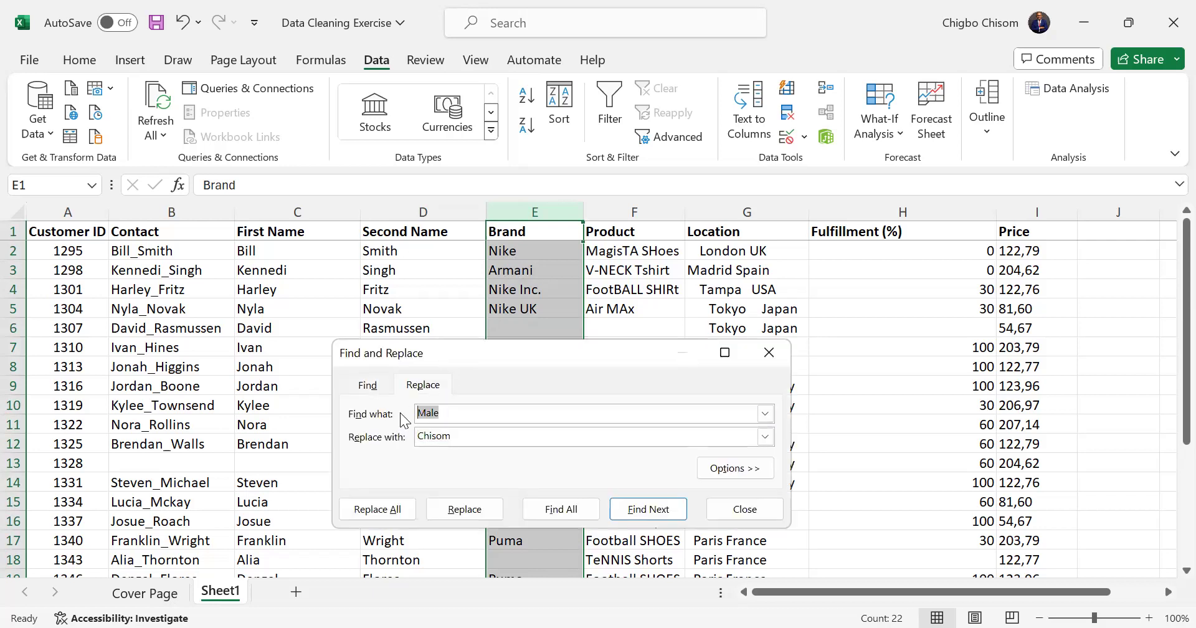
{"action": "type", "text": "Nike Inc."}
{"action": "left_click_drag", "start_coordinate": [461, 436], "coordinate": [399, 438]}
{"action": "type", "text": "Nike"}
{"action": "left_click", "coordinate": [377, 509]}
{"action": "key", "text": "Return"}
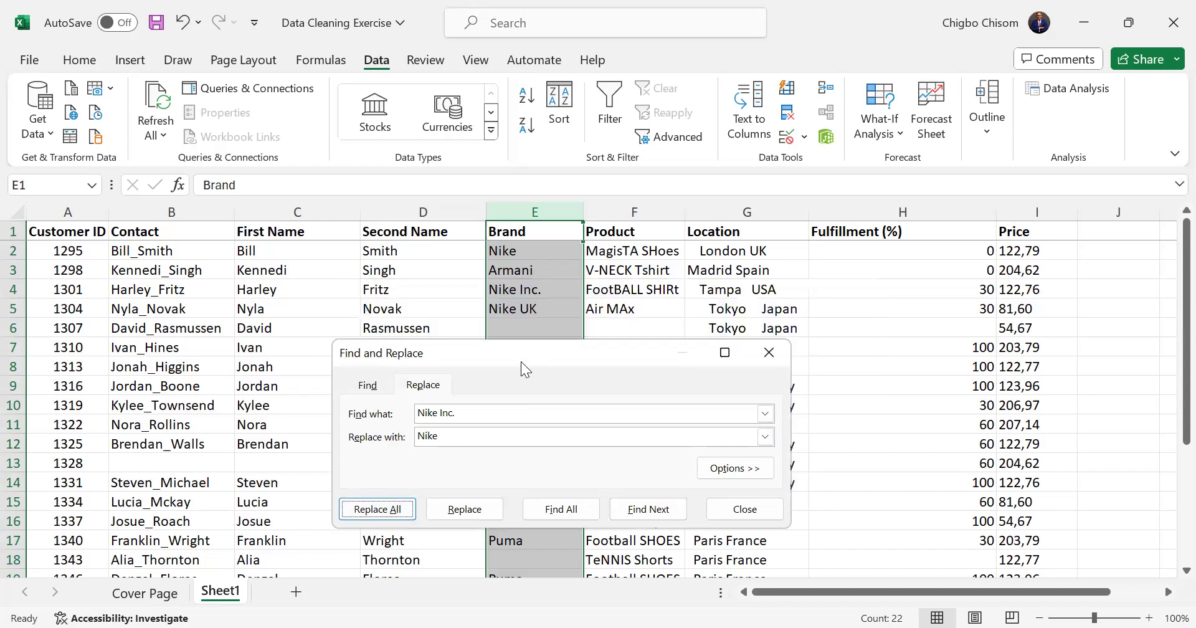
{"action": "left_click", "coordinate": [483, 412]}
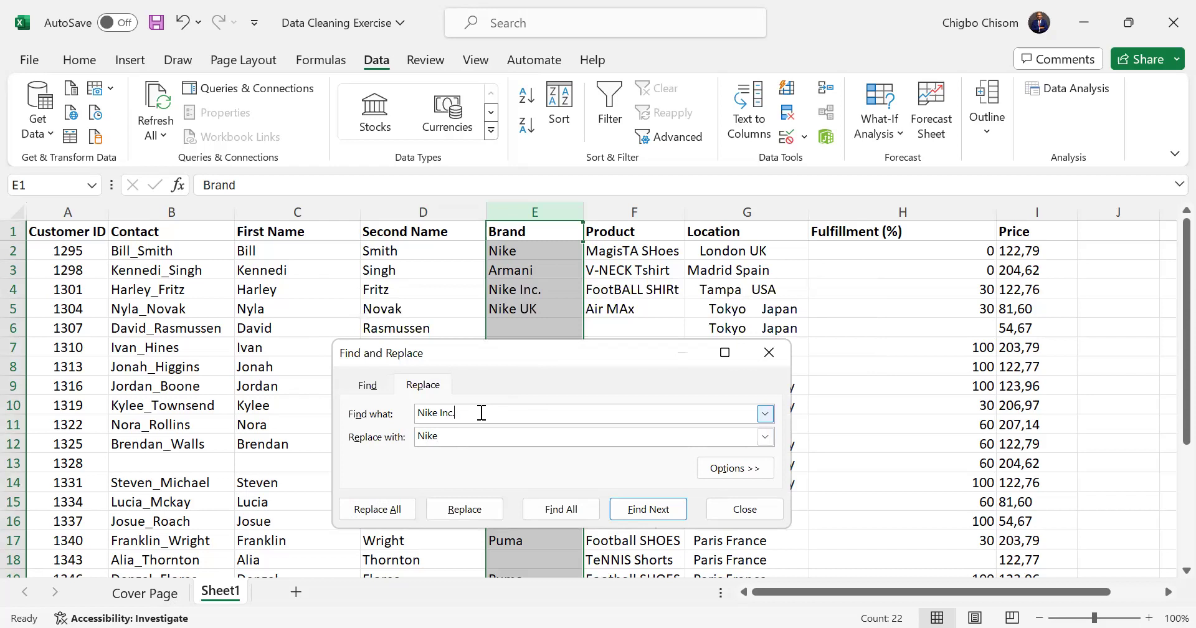
{"action": "left_click", "coordinate": [358, 514]}
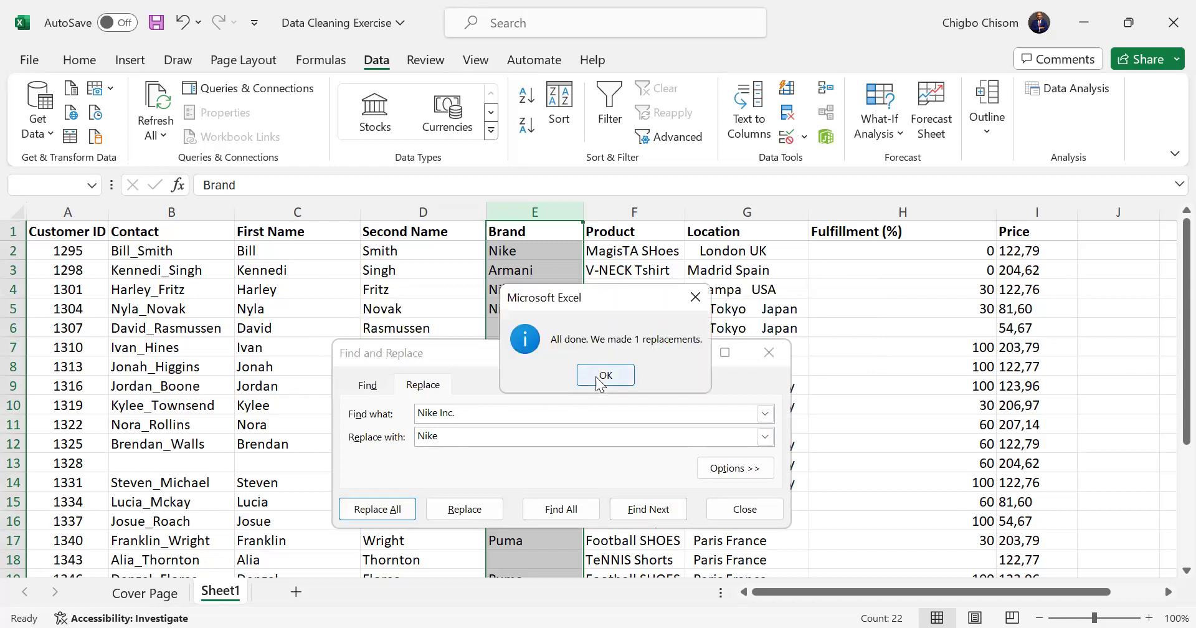
{"action": "left_click", "coordinate": [603, 375]}
Step: Replace every "Nike UK" entry in the Brand column with "Nike" and check the brands from row 2 down to the last record
{"action": "left_click", "coordinate": [469, 415]}
{"action": "key", "text": "BackSpace"}
{"action": "key", "text": "BackSpace"}
{"action": "key", "text": "BackSpace"}
{"action": "key", "text": "BackSpace"}
{"action": "type", "text": "UK"}
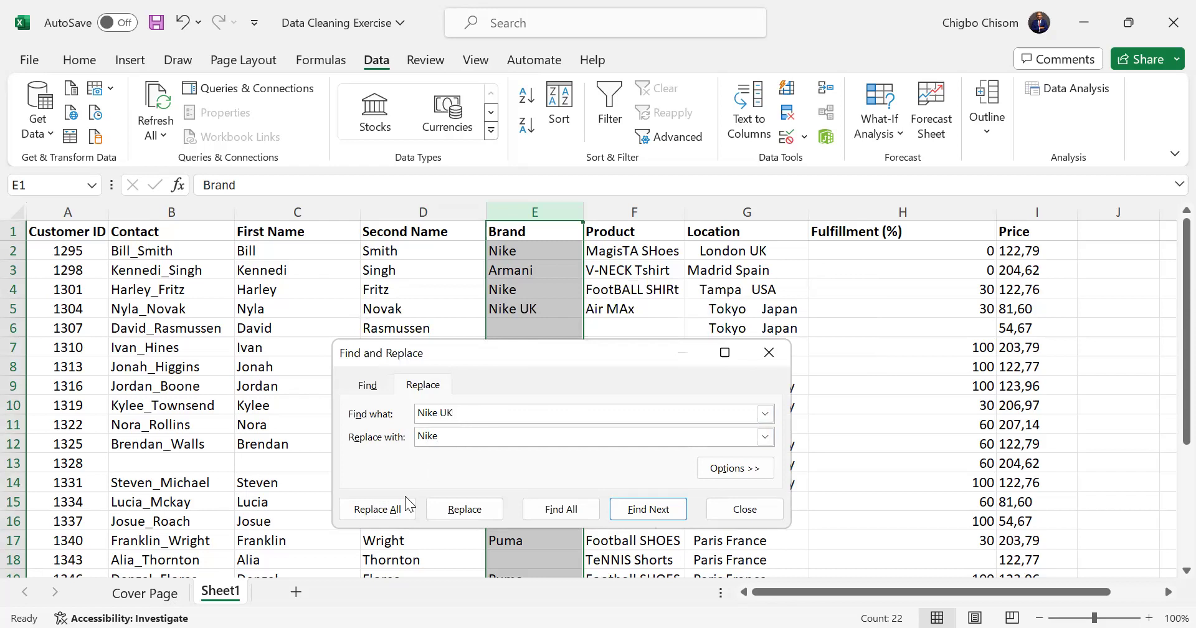
{"action": "left_click", "coordinate": [402, 515]}
{"action": "left_click", "coordinate": [603, 372]}
{"action": "left_click", "coordinate": [771, 353]}
{"action": "left_click_drag", "start_coordinate": [521, 251], "coordinate": [521, 599]}
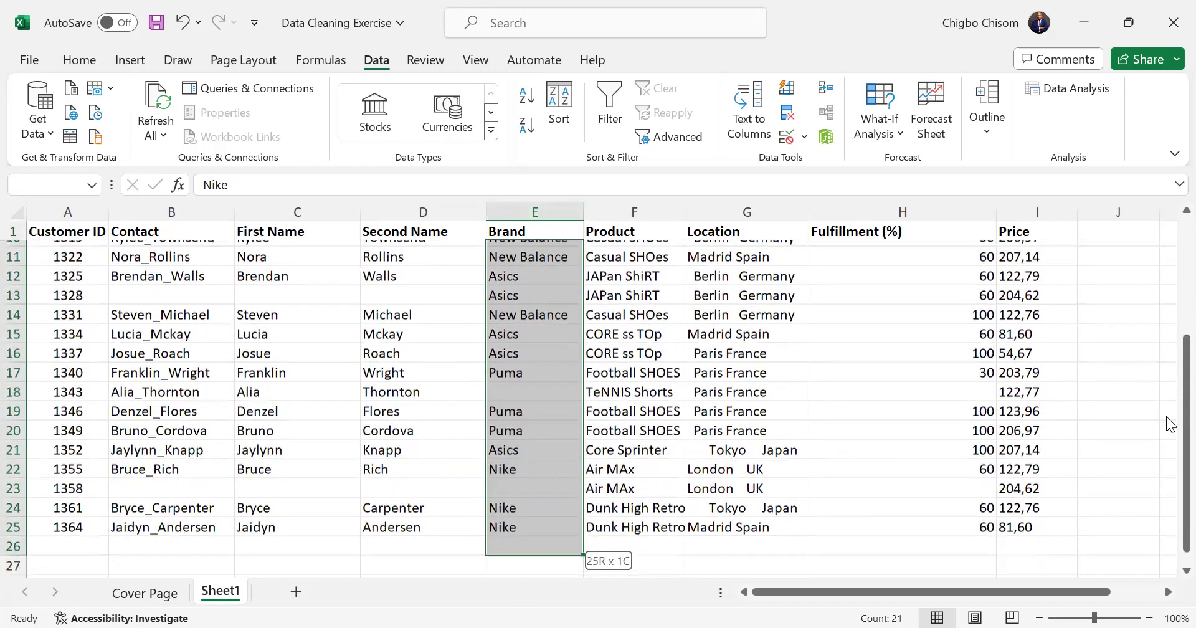
{"action": "scroll", "coordinate": [1159, 211], "scroll_direction": "up", "scroll_amount": 3}
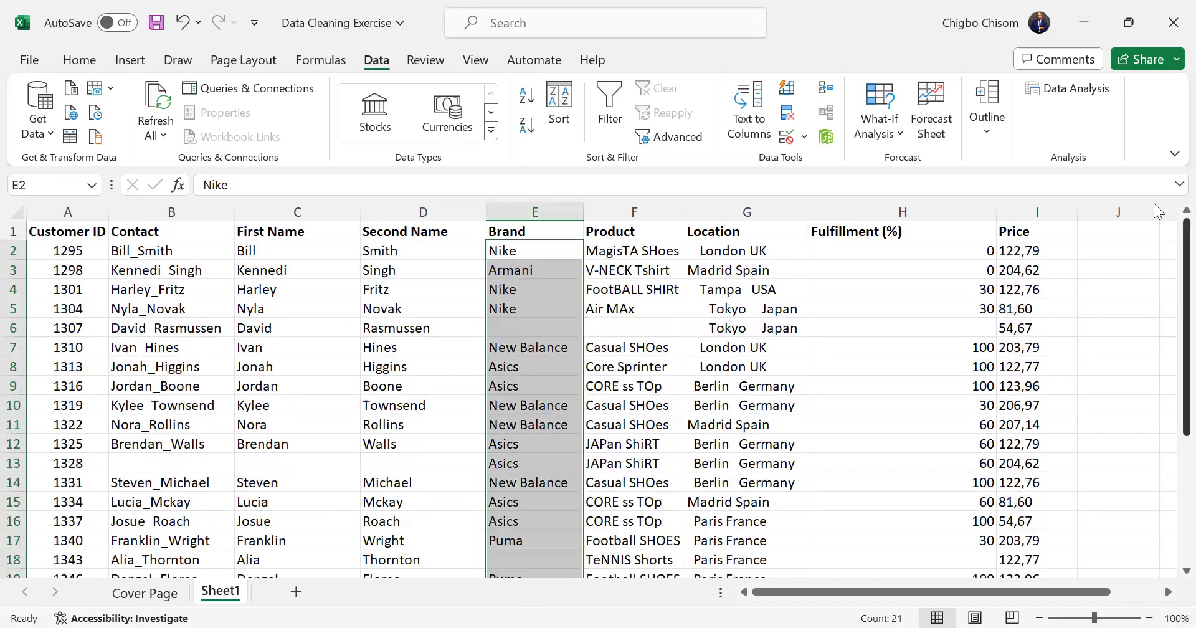
{"action": "left_click", "coordinate": [521, 249]}
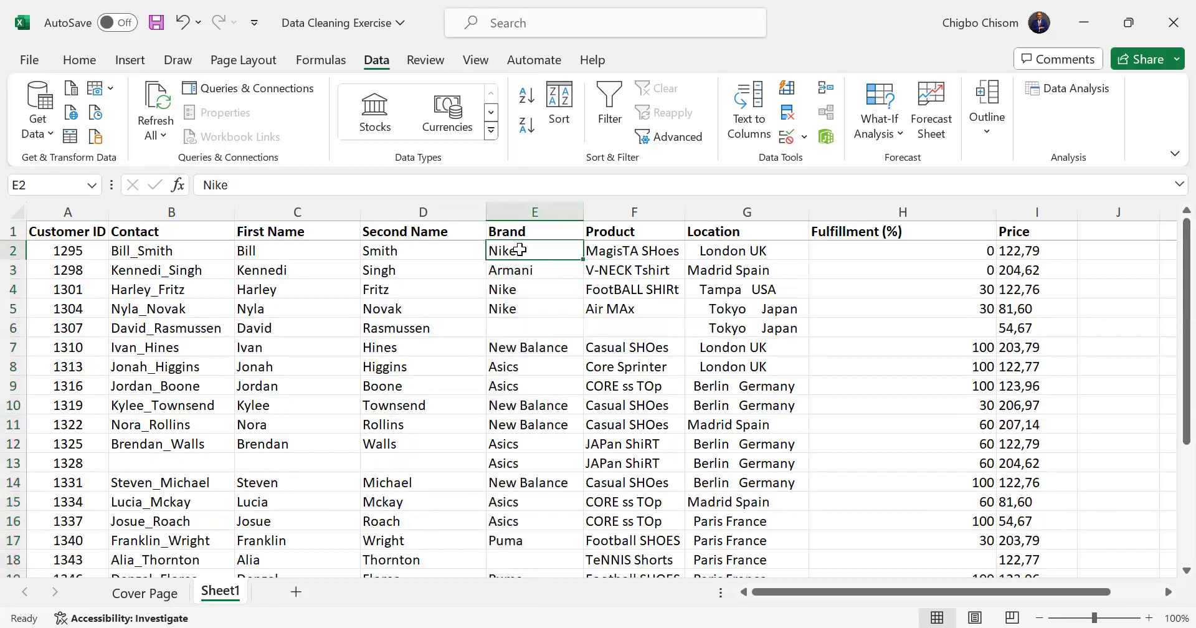
Step: Undo the two Nike replacements in the Brand column and select the Product column
{"action": "left_click", "coordinate": [527, 215]}
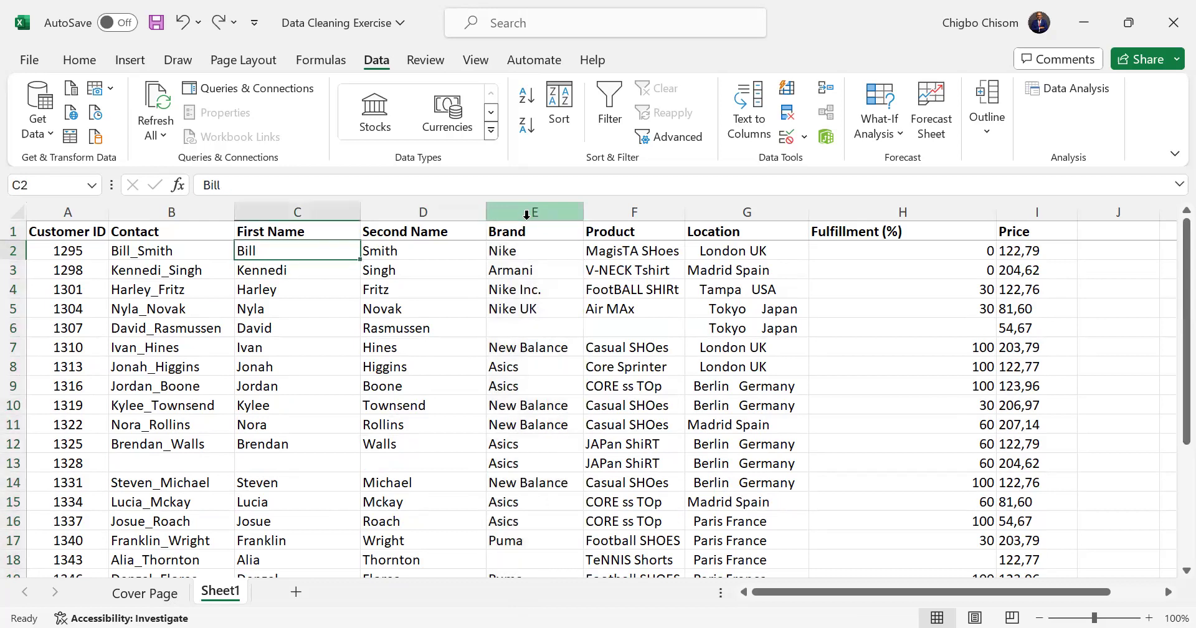
{"action": "left_click", "coordinate": [526, 214]}
{"action": "left_click", "coordinate": [602, 206]}
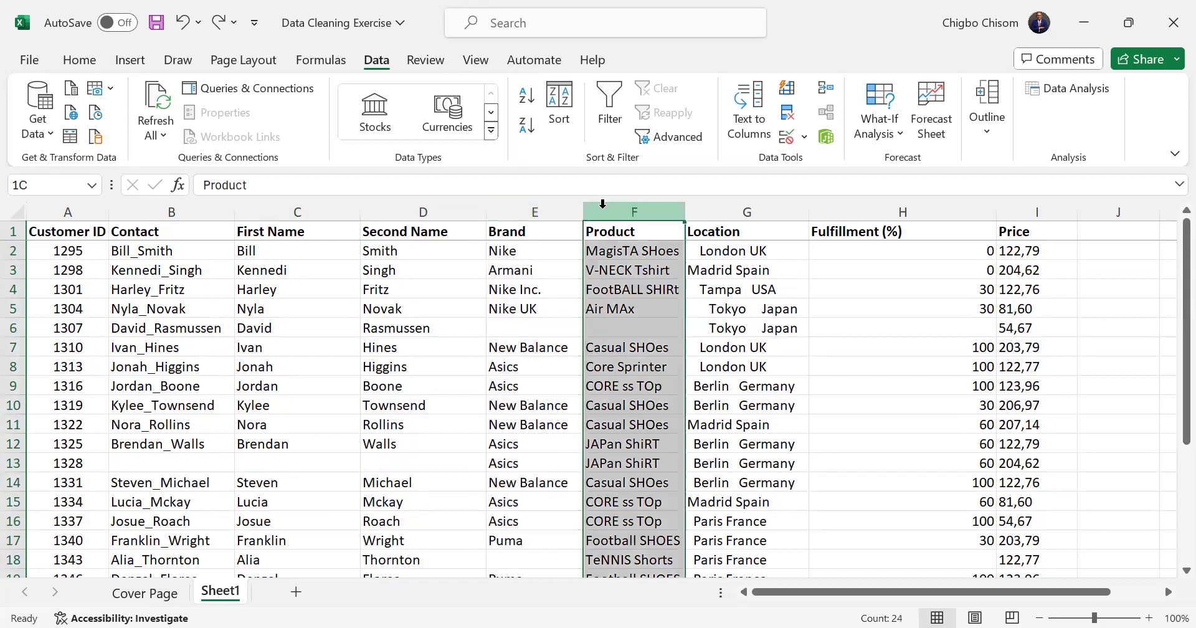
Step: Insert a blank column before Product and try the formula =UNICHAR(E2:E25) in F2
{"action": "key", "text": "ctrl+shift+plus"}
{"action": "left_click", "coordinate": [622, 256]}
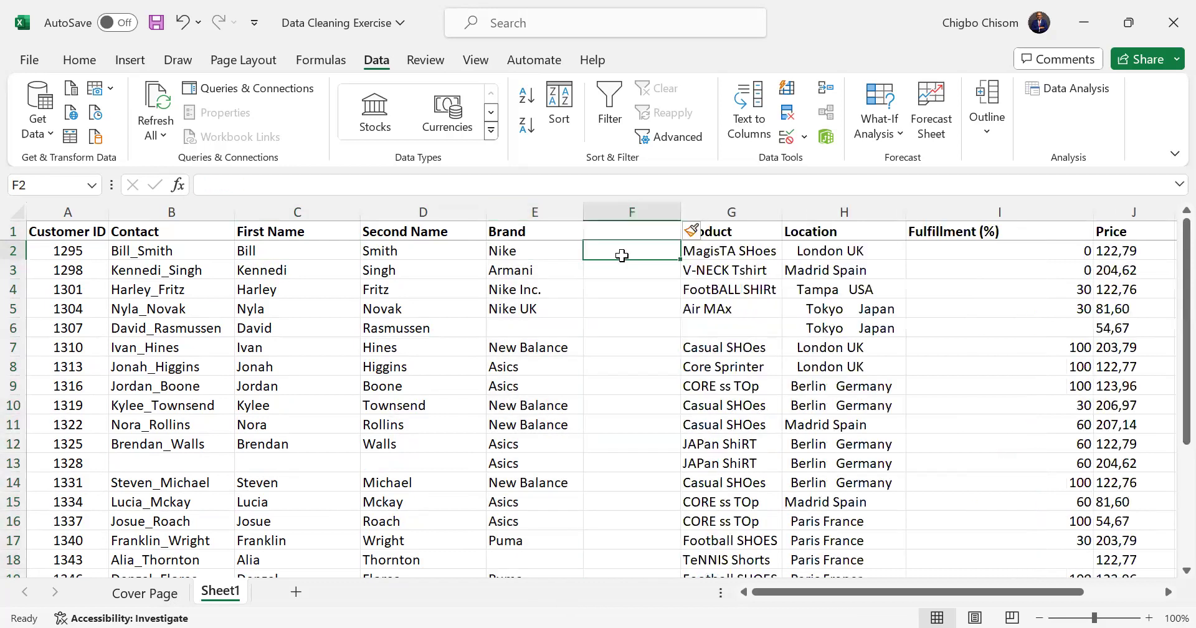
{"action": "type", "text": "="}
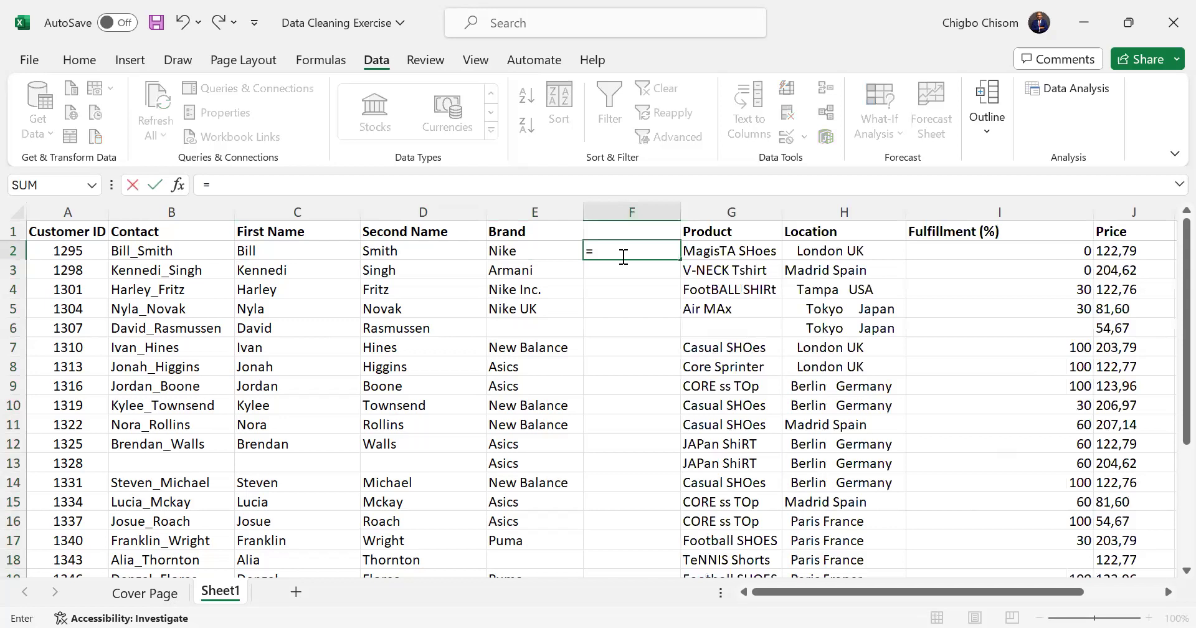
{"action": "type", "text": "UNICHAR("}
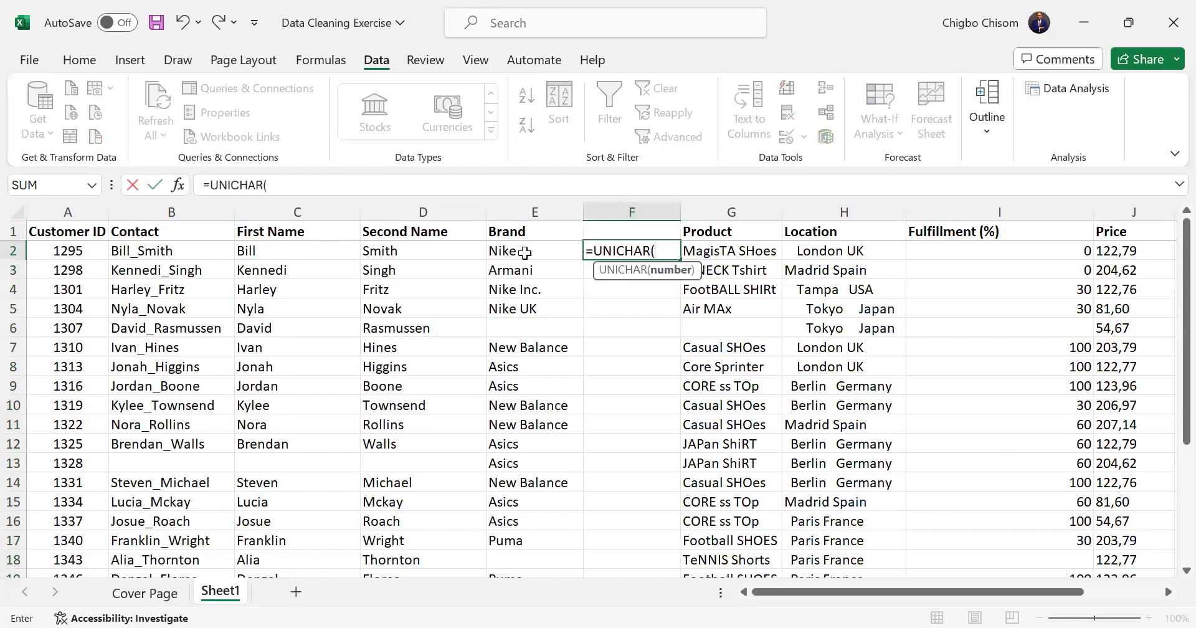
{"action": "left_click", "coordinate": [525, 252]}
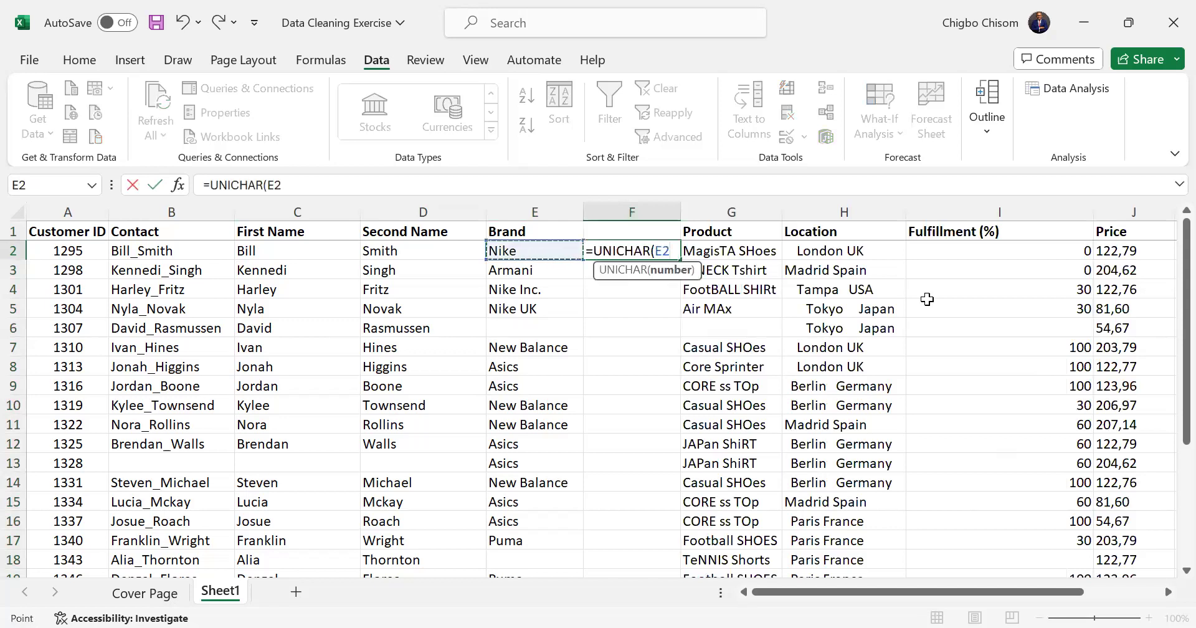
{"action": "scroll", "coordinate": [1169, 383], "scroll_direction": "down", "scroll_amount": 3}
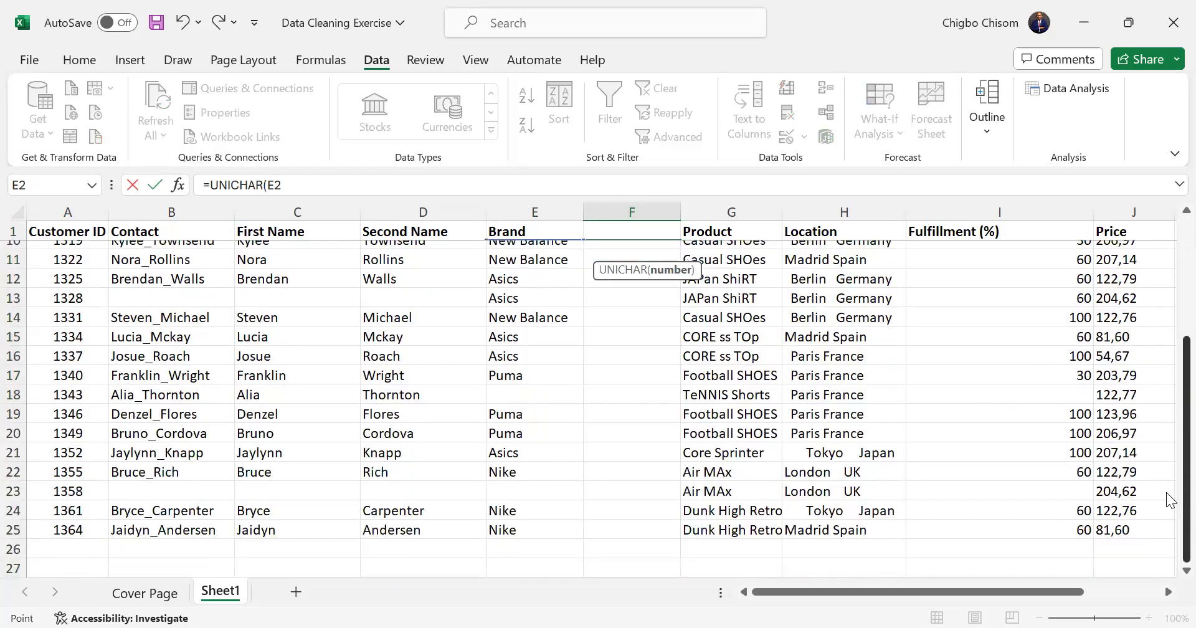
{"action": "left_click", "coordinate": [555, 533], "text": "shift"}
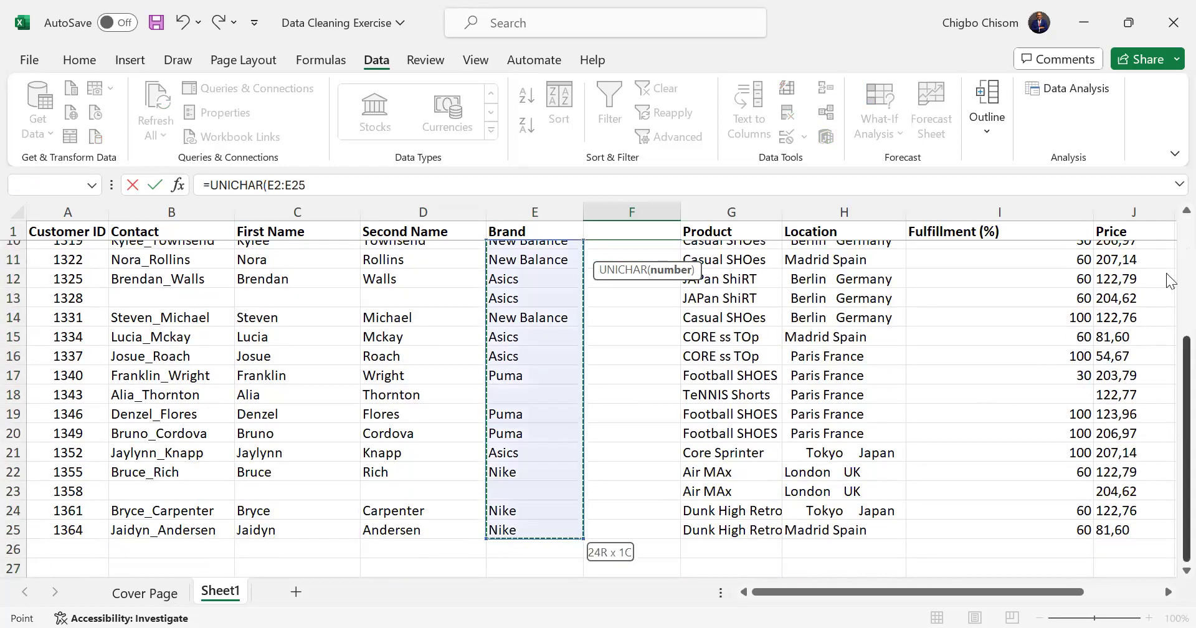
{"action": "scroll", "coordinate": [1168, 277], "scroll_direction": "up", "scroll_amount": 3}
{"action": "type", "text": ")"}
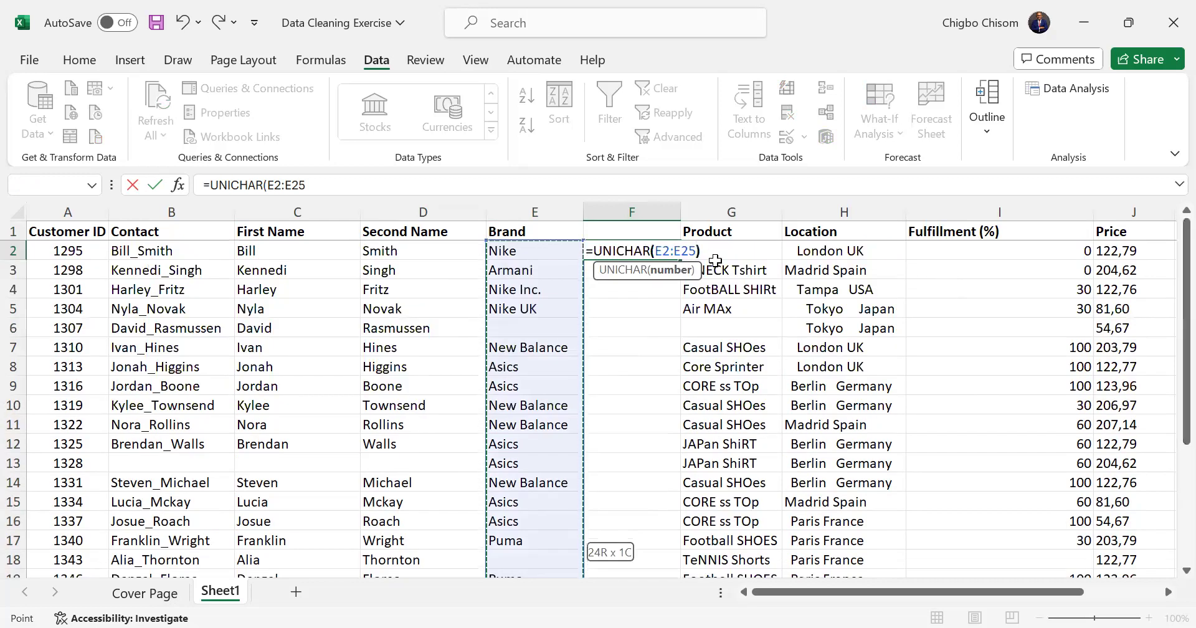
{"action": "key", "text": "Return"}
{"action": "key", "text": "ctrl+z"}
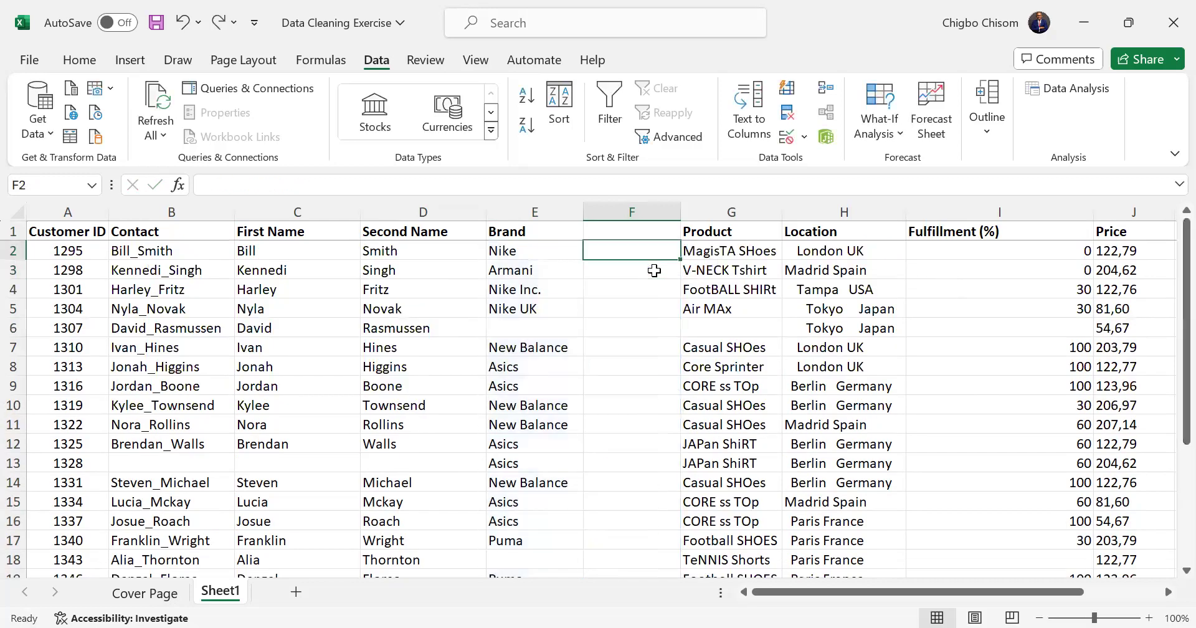
Step: Enter the formula =UNIQUE(E2) in F2 to return the brand from the Brand column
{"action": "left_click", "coordinate": [564, 251]}
{"action": "left_click", "coordinate": [630, 249]}
{"action": "type", "text": "="}
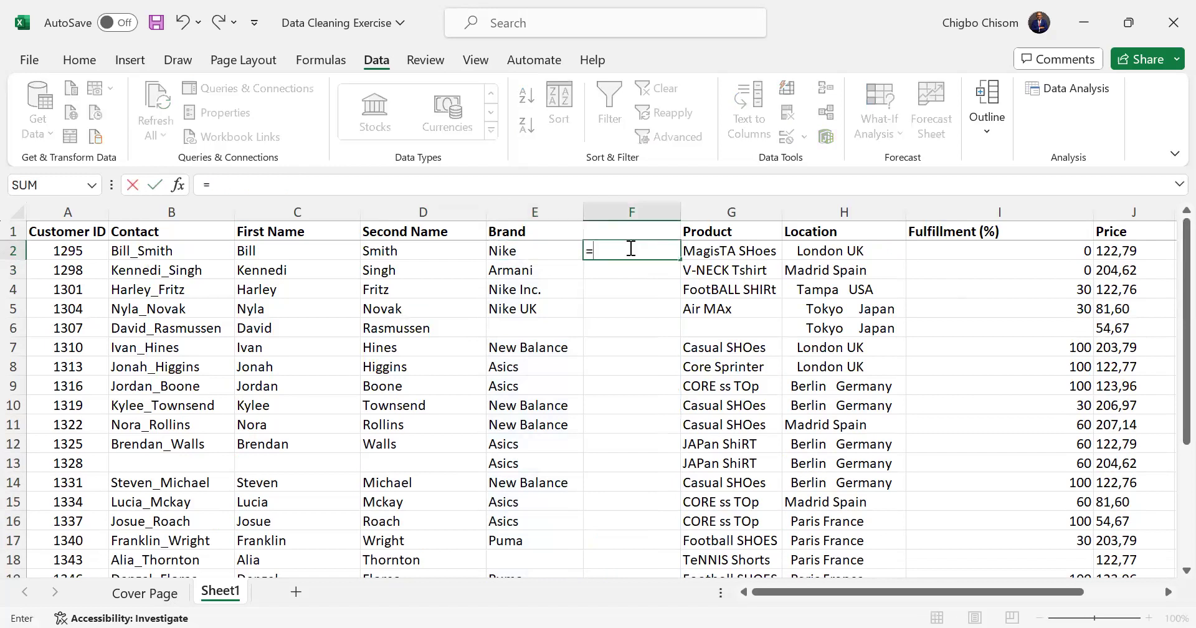
{"action": "type", "text": "UNIQ"}
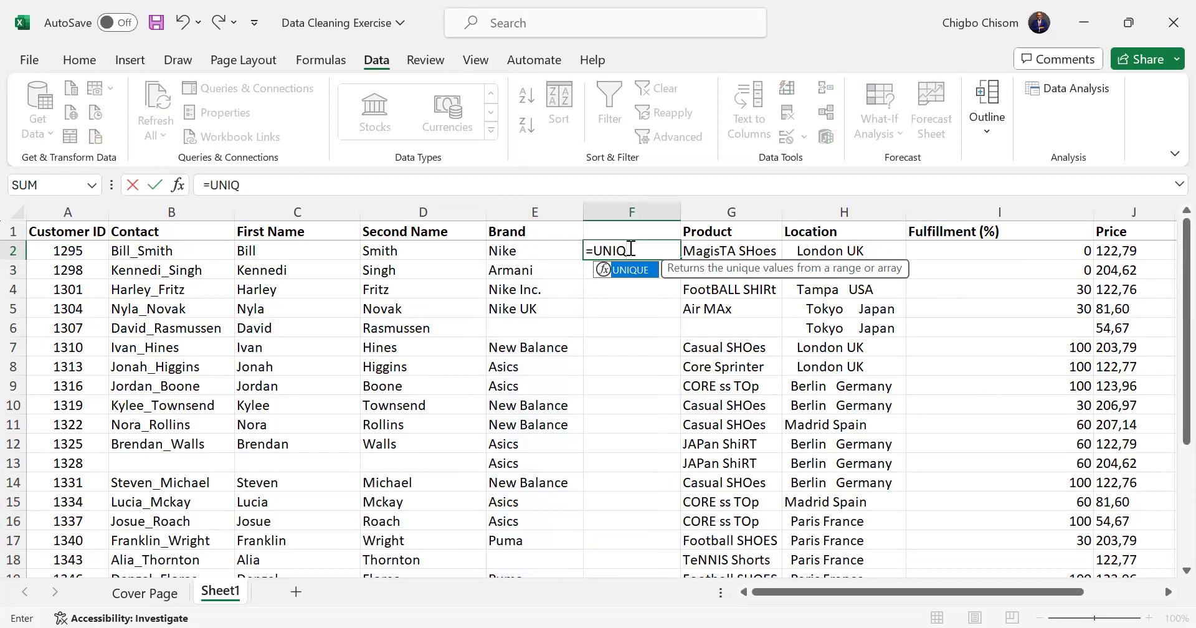
{"action": "key", "text": "Tab"}
{"action": "left_click", "coordinate": [530, 257]}
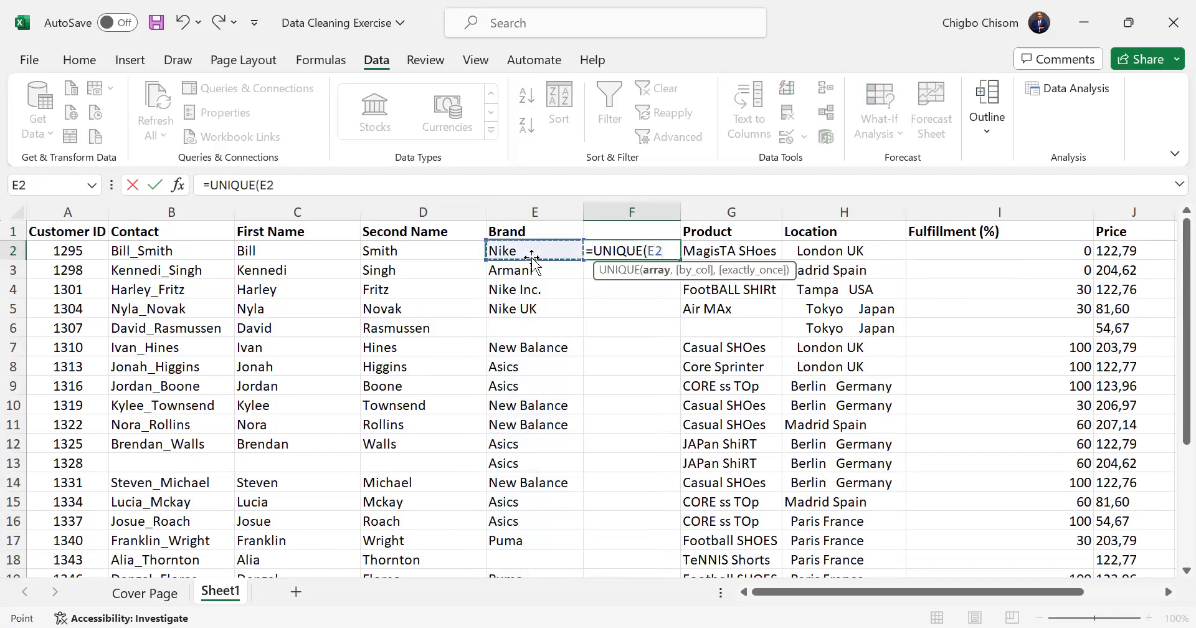
{"action": "key", "text": "Return"}
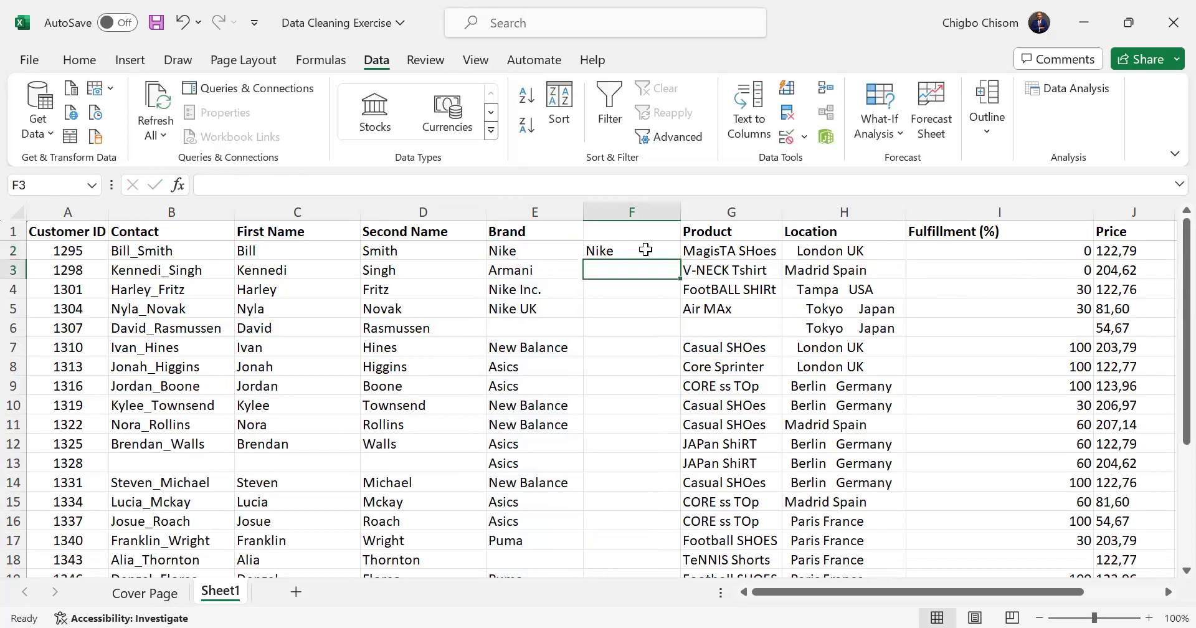
Step: Fill the UNIQUE formula from F2 down to F25
{"action": "left_click", "coordinate": [643, 249]}
{"action": "left_click_drag", "start_coordinate": [680, 260], "coordinate": [665, 478]}
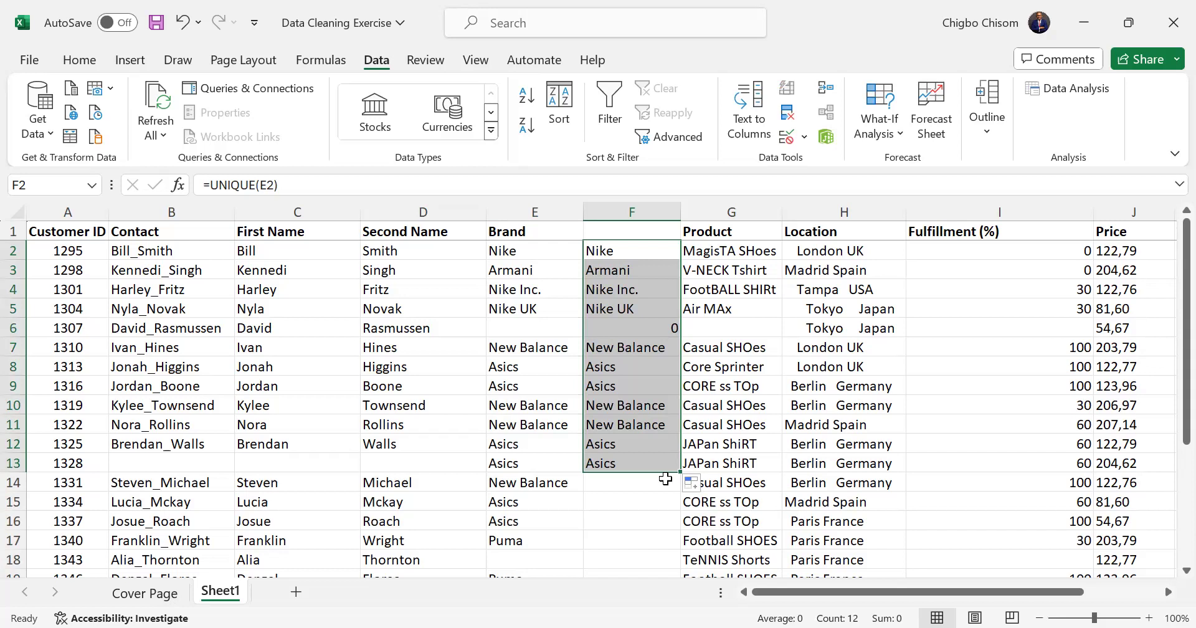
{"action": "left_click_drag", "start_coordinate": [679, 471], "coordinate": [644, 547]}
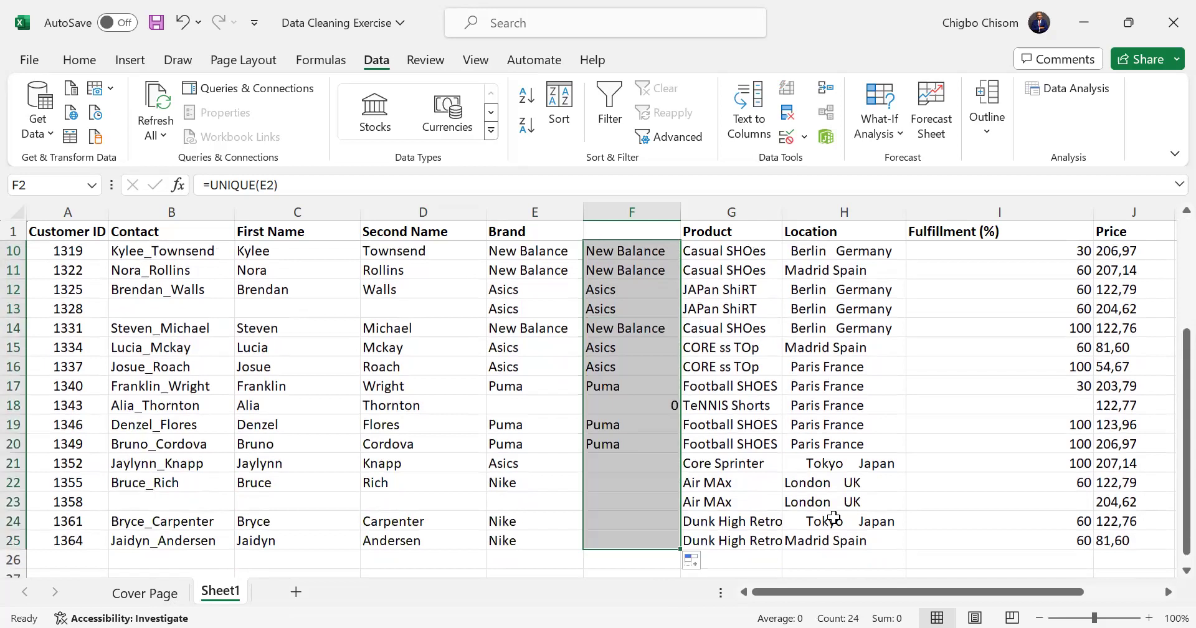
{"action": "scroll", "coordinate": [1161, 256], "scroll_direction": "up", "scroll_amount": 3}
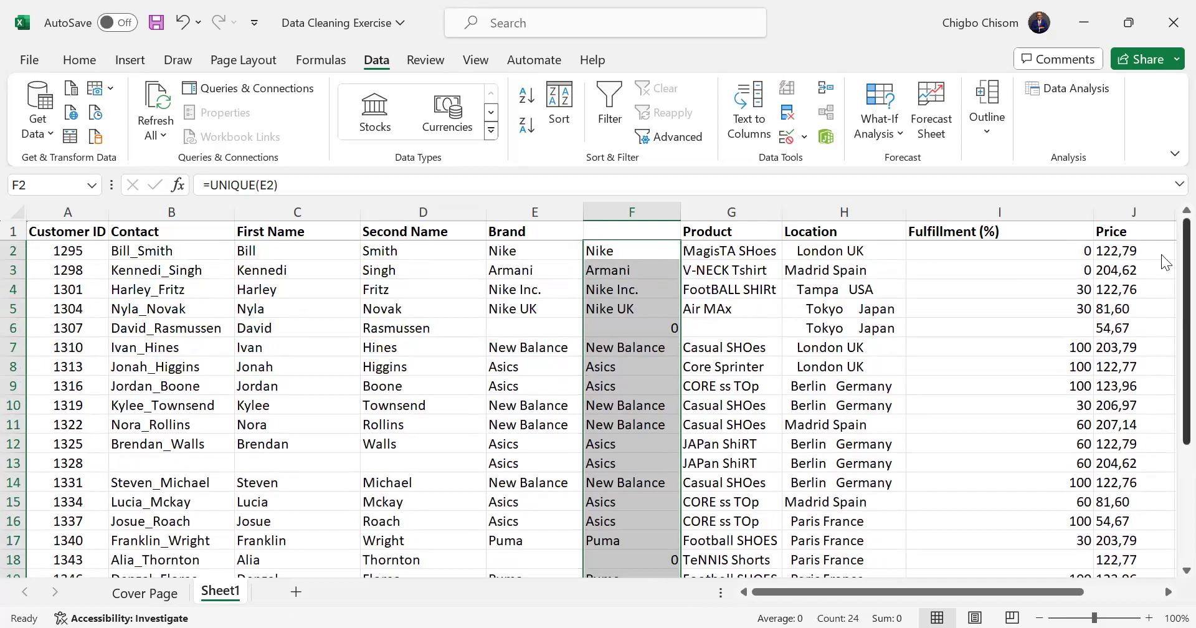
Step: Compare the Brand entries with the UNIQUE results and remove the helper column before Product
{"action": "left_click", "coordinate": [566, 326]}
{"action": "left_click", "coordinate": [560, 559]}
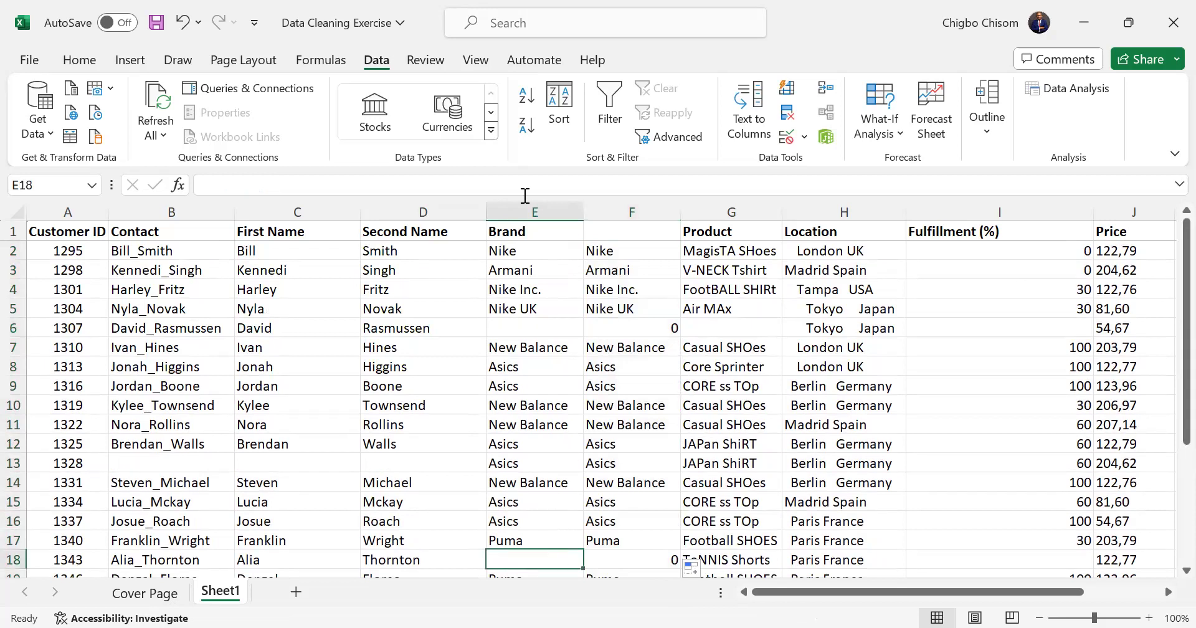
{"action": "left_click_drag", "start_coordinate": [523, 253], "coordinate": [534, 312]}
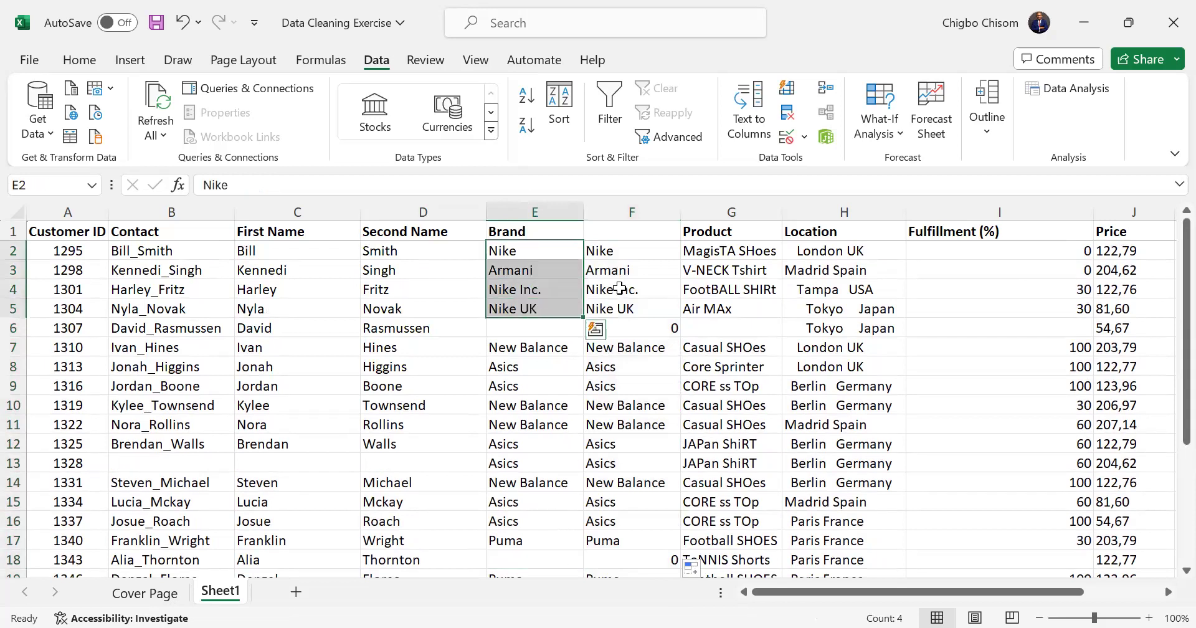
{"action": "left_click_drag", "start_coordinate": [608, 250], "coordinate": [630, 564]}
{"action": "left_click", "coordinate": [627, 207]}
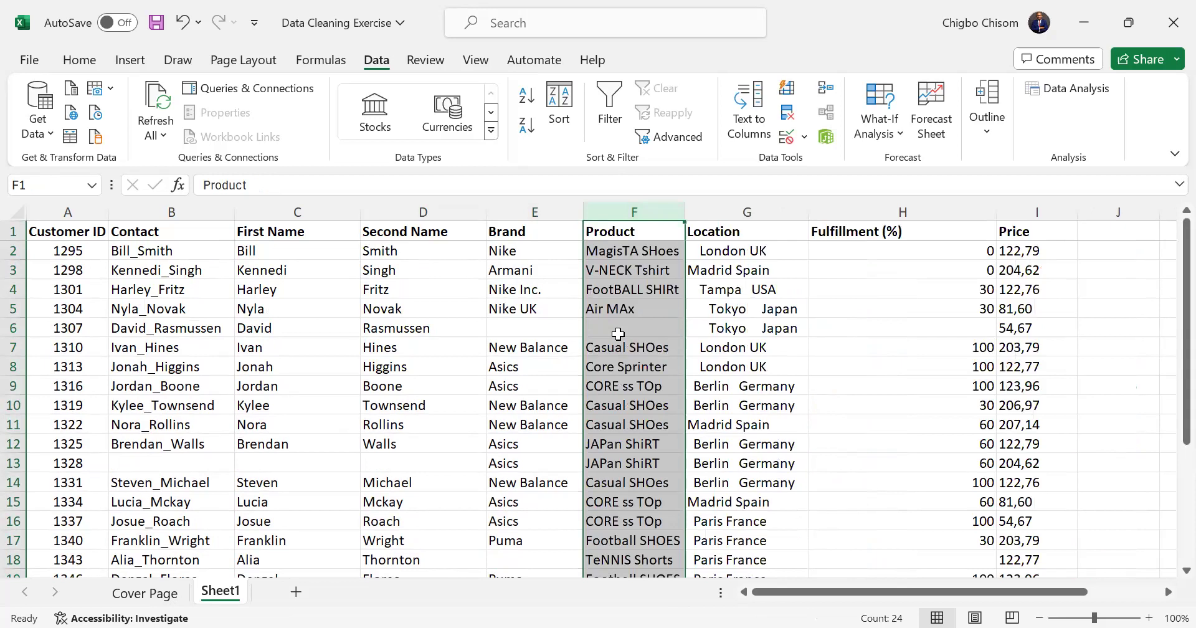
Step: Replace all occurrences of "Nike UK" with "Nike" in the Brand column
{"action": "left_click", "coordinate": [525, 210]}
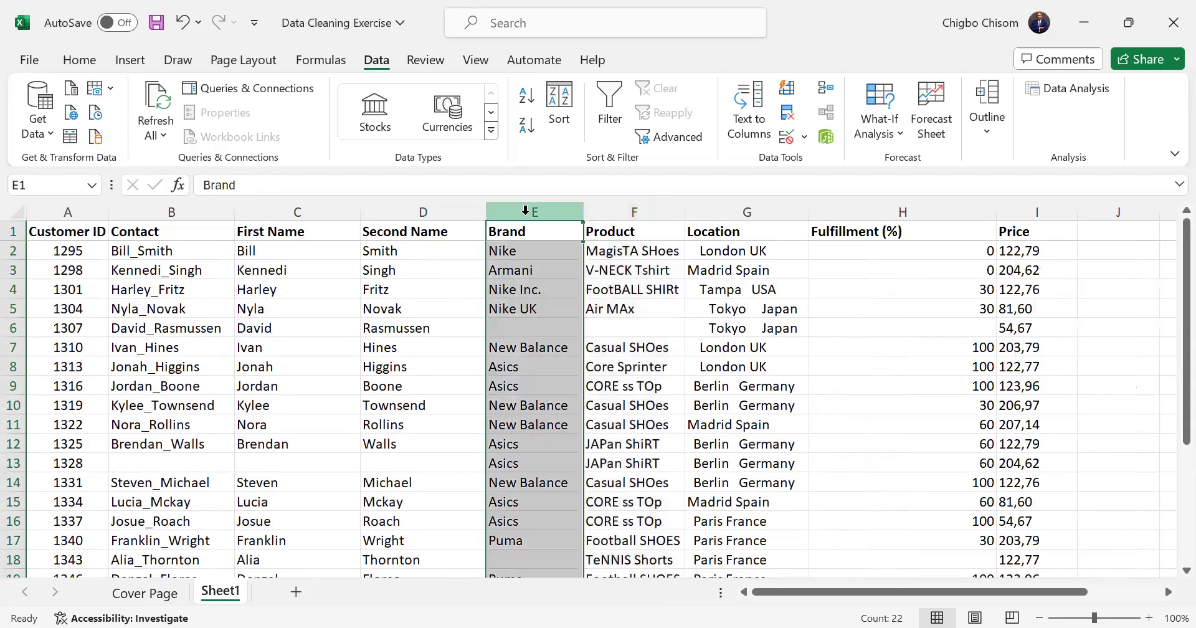
{"action": "key", "text": "ctrl+h"}
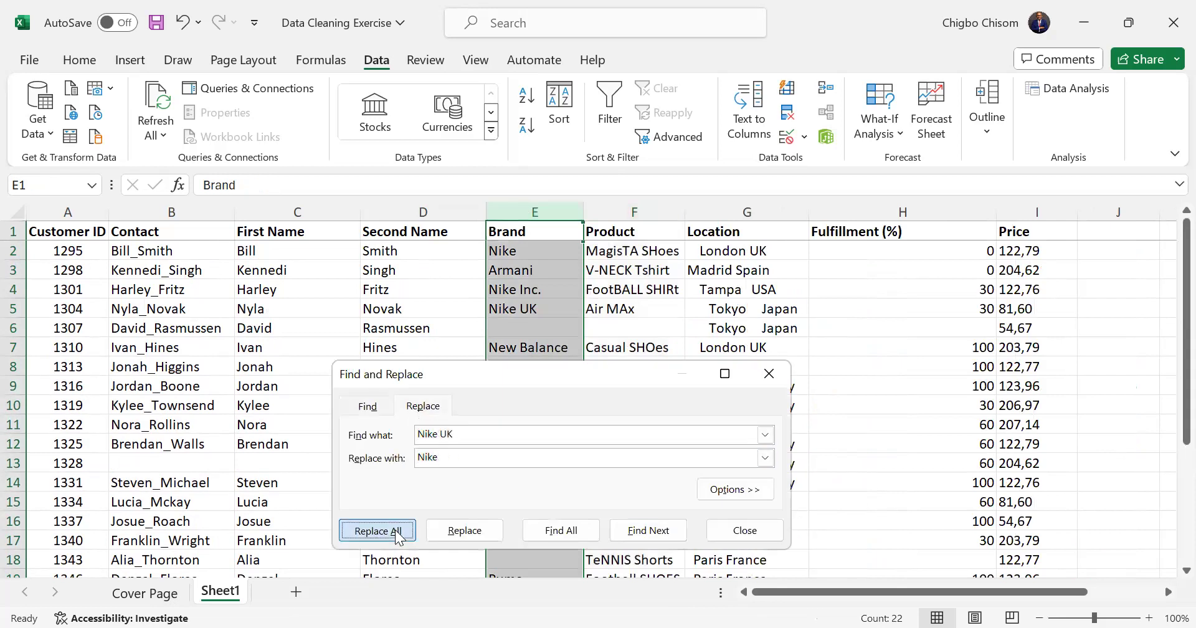
{"action": "left_click", "coordinate": [397, 533]}
{"action": "left_click", "coordinate": [585, 379]}
Step: Replace all occurrences of "Nike Inc." with "Nike" in the Brand column and close Find and Replace
{"action": "left_click", "coordinate": [500, 430]}
{"action": "key", "text": "BackSpace"}
{"action": "key", "text": "BackSpace"}
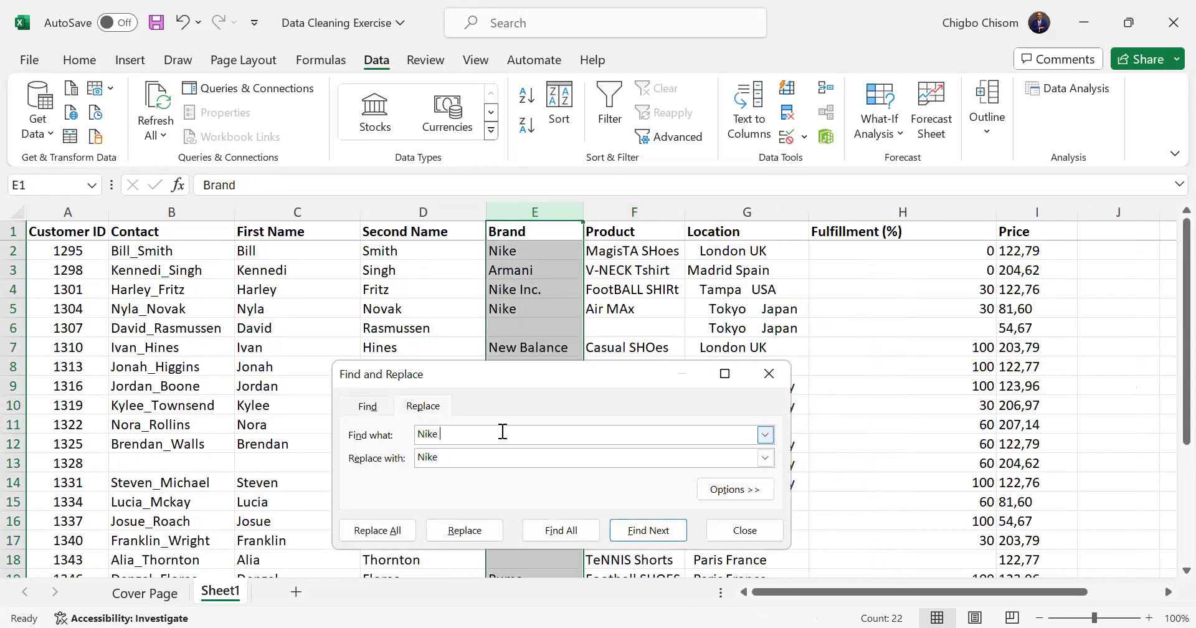
{"action": "type", "text": "Inc."}
{"action": "left_click", "coordinate": [377, 529]}
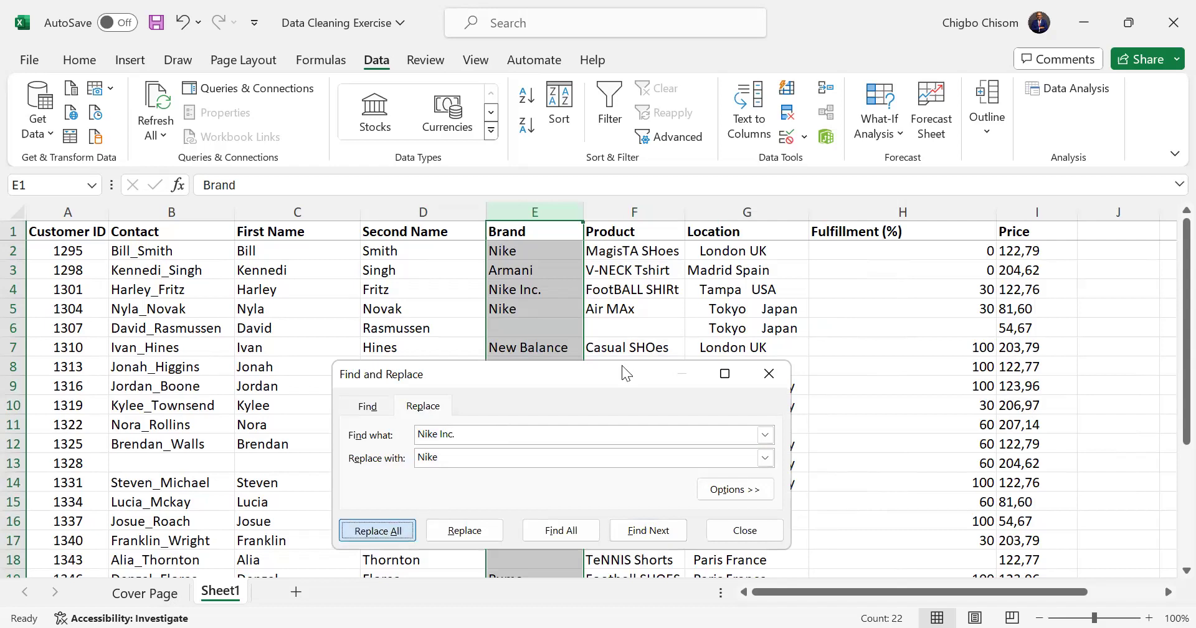
{"action": "left_click", "coordinate": [752, 368]}
Step: Insert a new column before Location and give it the header "Product 2" in G1
{"action": "left_click", "coordinate": [637, 203]}
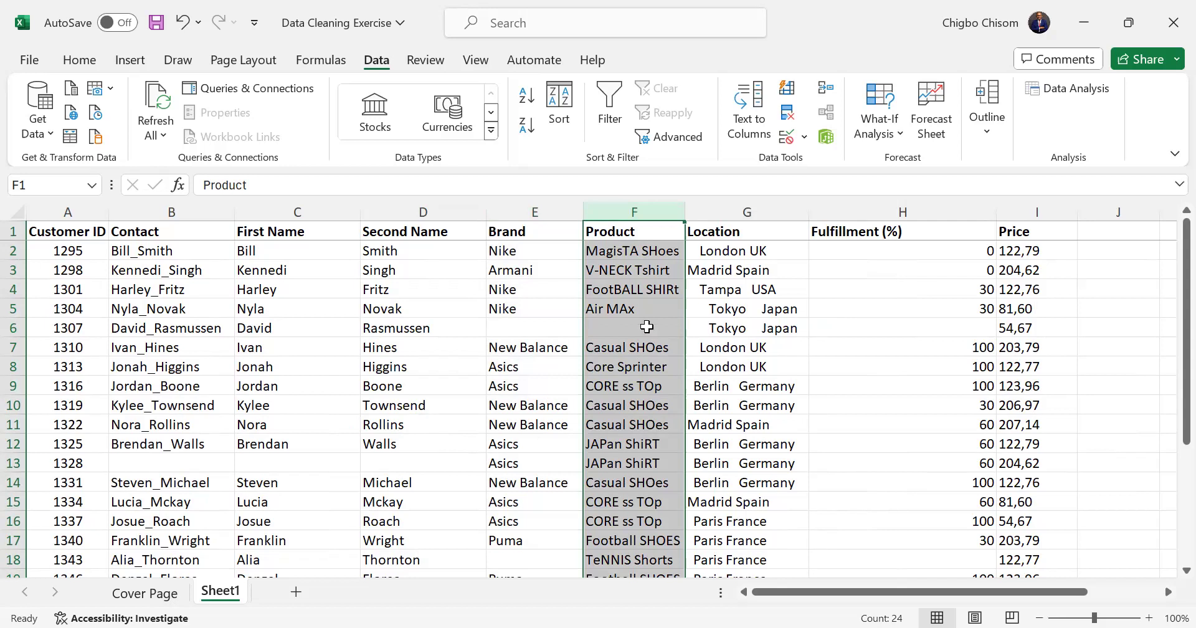
{"action": "left_click", "coordinate": [715, 204]}
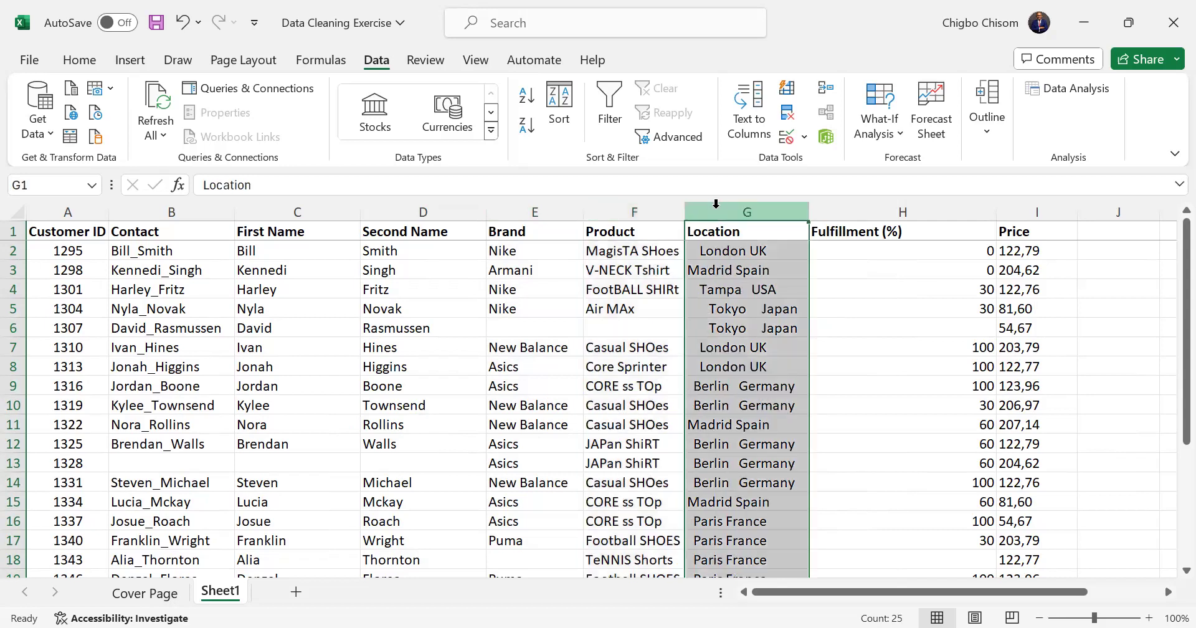
{"action": "right_click", "coordinate": [784, 405]}
{"action": "left_click", "coordinate": [783, 404]}
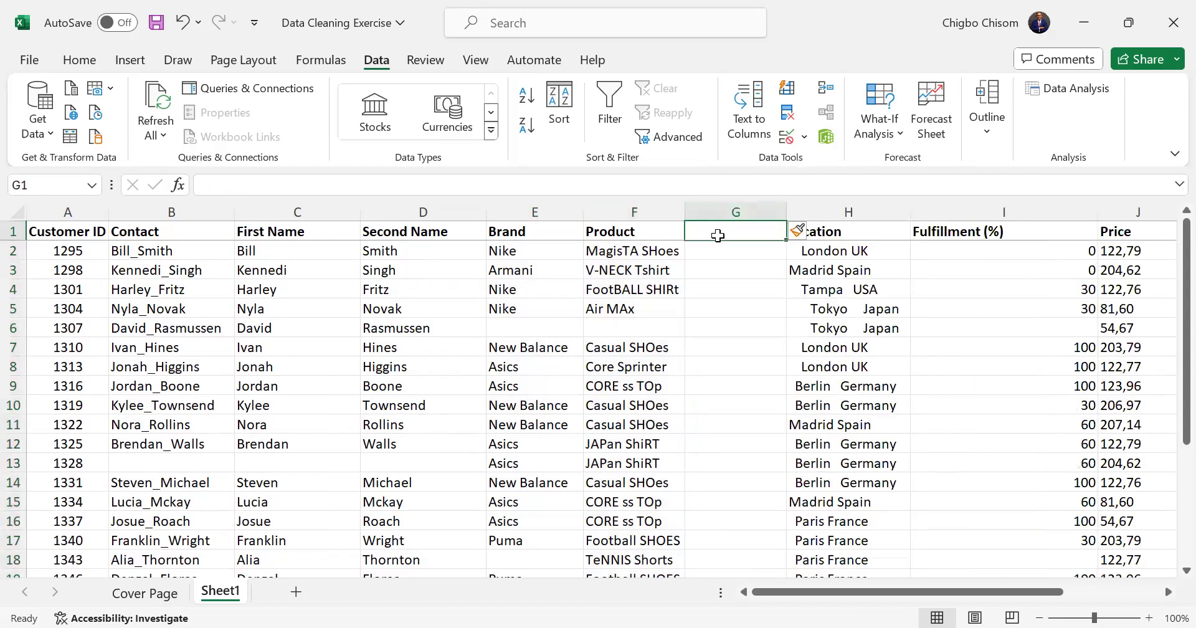
{"action": "type", "text": "Product"}
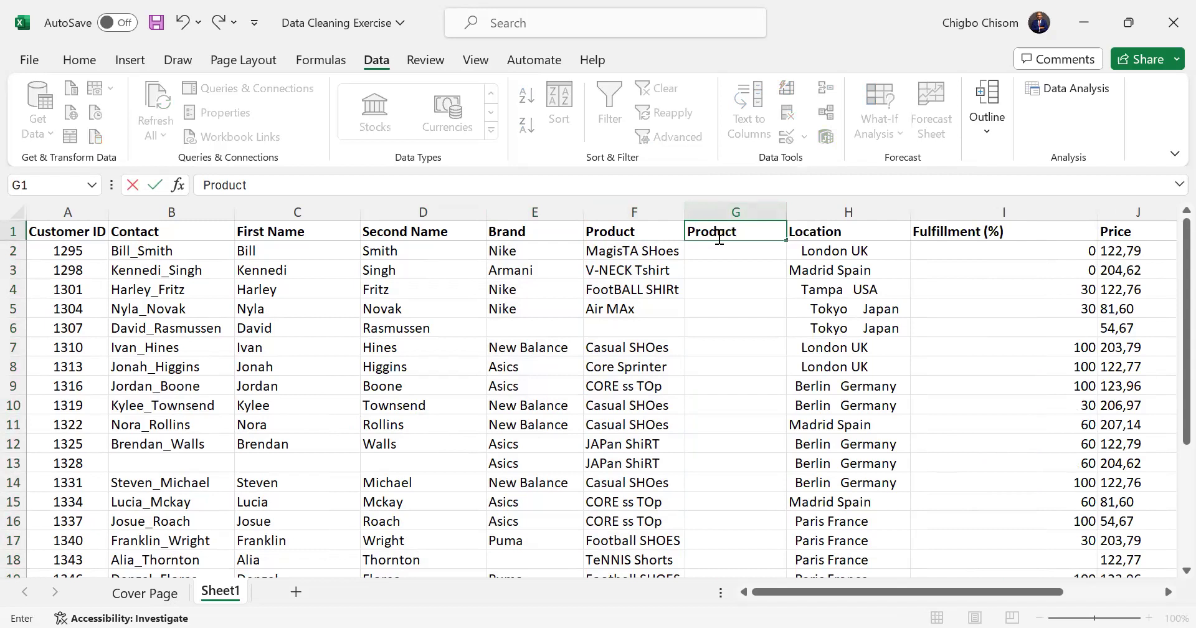
{"action": "type", "text": " 2"}
{"action": "key", "text": "Return"}
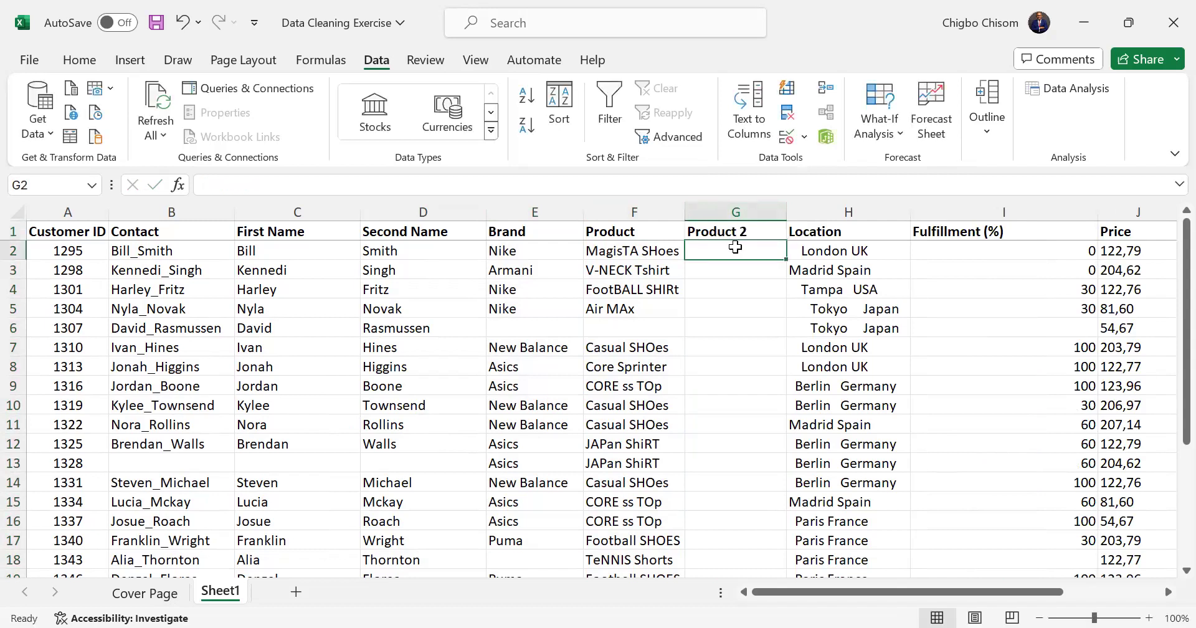
Step: Enter the formula =PROPER(F2) in G2 to convert the product name to proper case
{"action": "type", "text": "="}
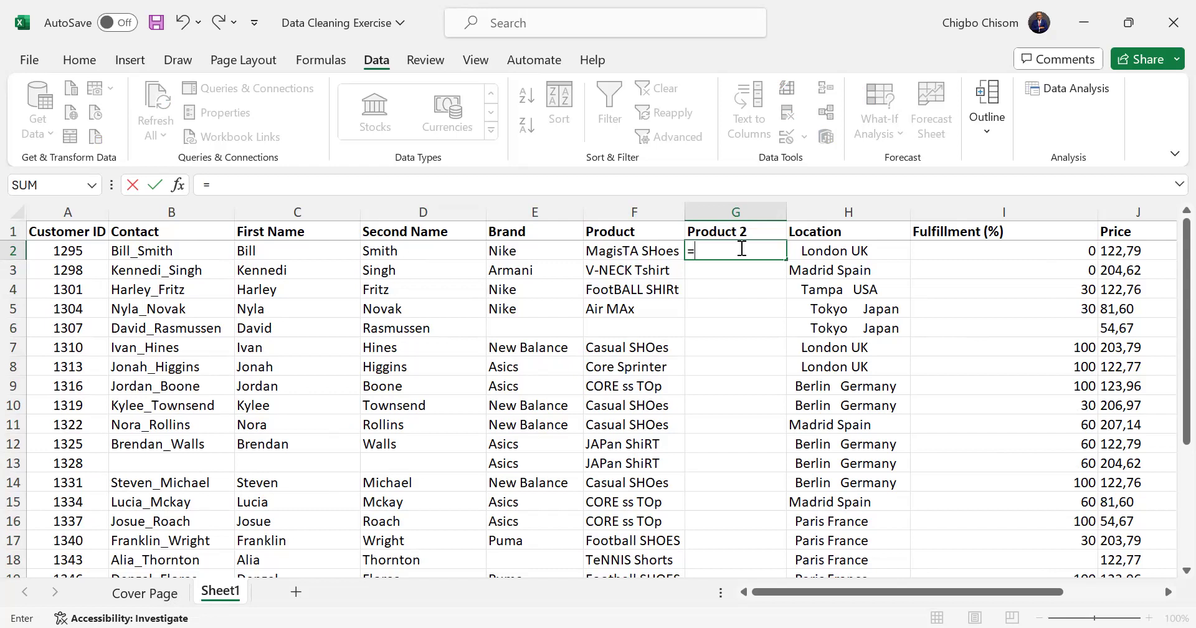
{"action": "type", "text": "proper"}
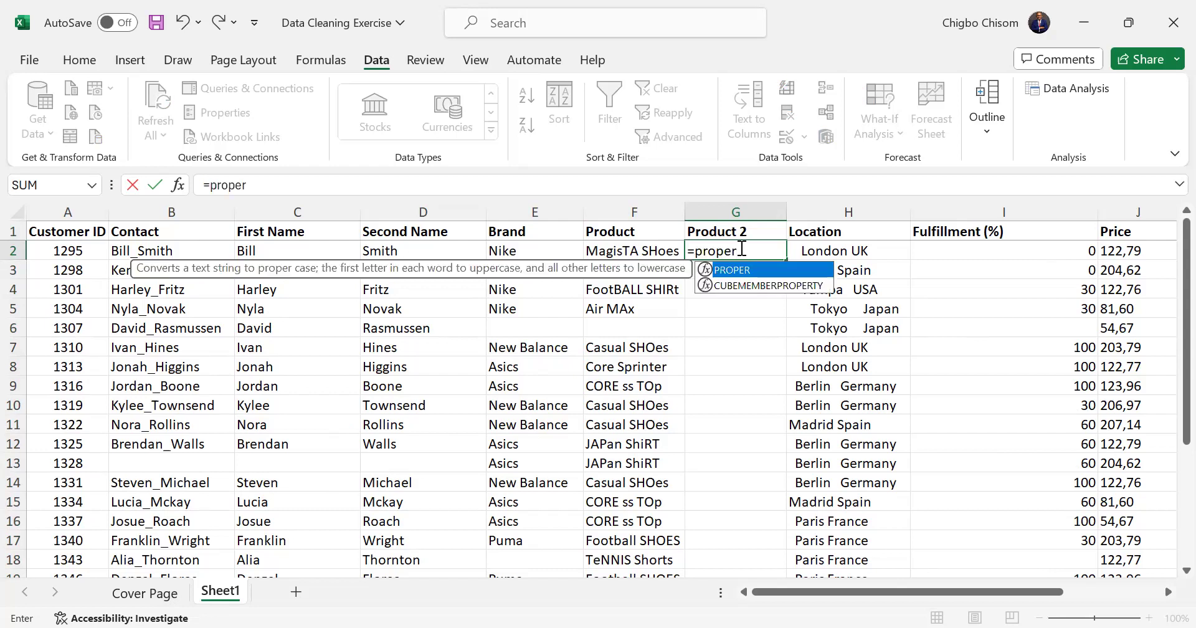
{"action": "key", "text": "Tab"}
{"action": "key", "text": "Left"}
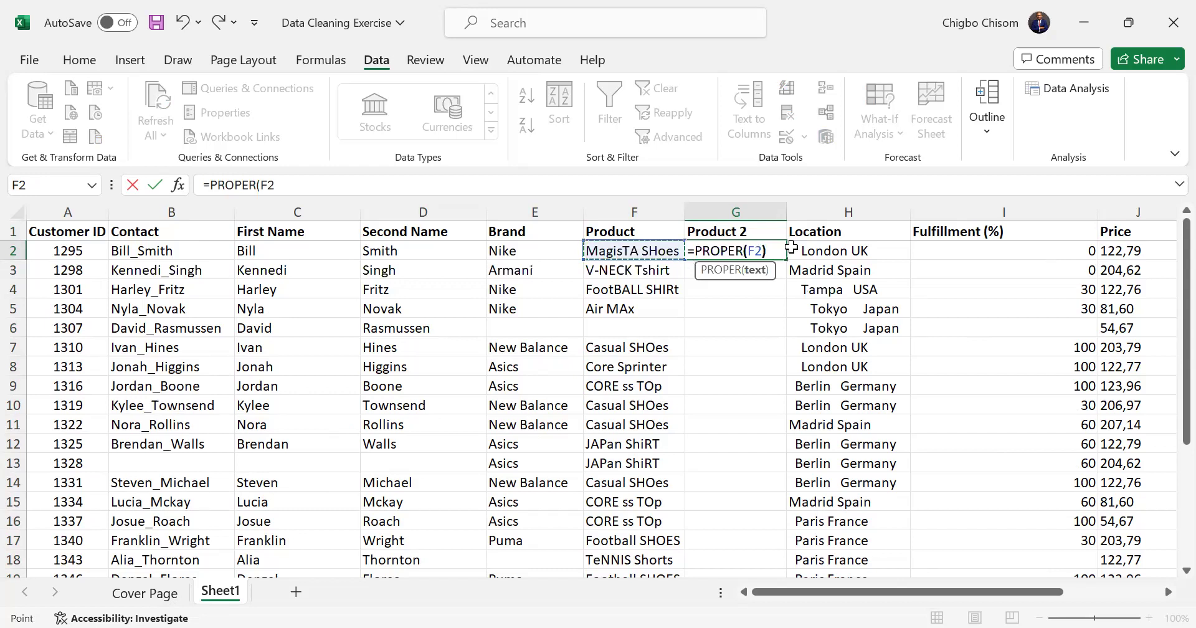
{"action": "type", "text": ")"}
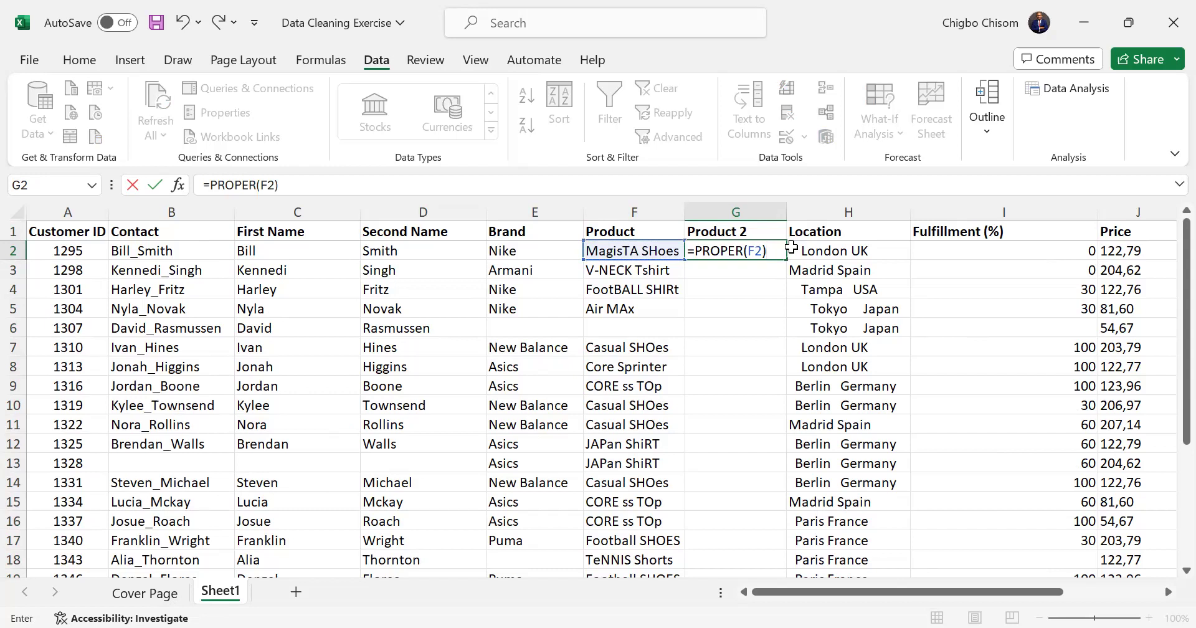
{"action": "key", "text": "Return"}
Step: Fill the PROPER formula from G2 down the Product 2 column to G25
{"action": "double_click", "coordinate": [781, 252]}
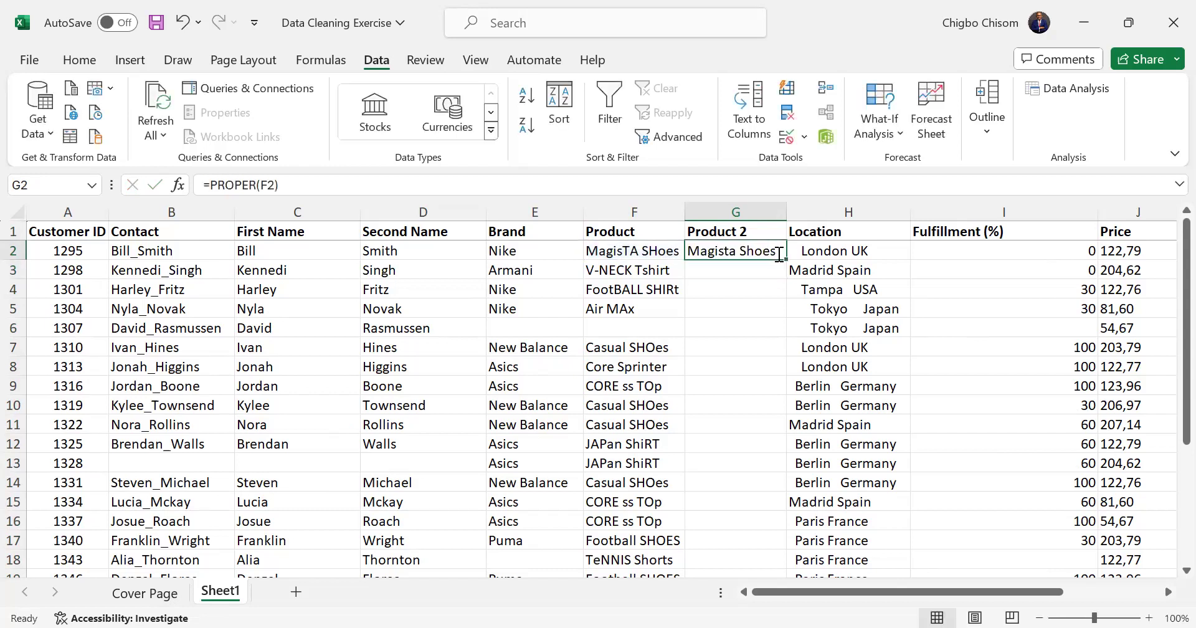
{"action": "left_click", "coordinate": [734, 288]}
{"action": "left_click", "coordinate": [740, 254]}
{"action": "left_click_drag", "start_coordinate": [786, 260], "coordinate": [732, 543]}
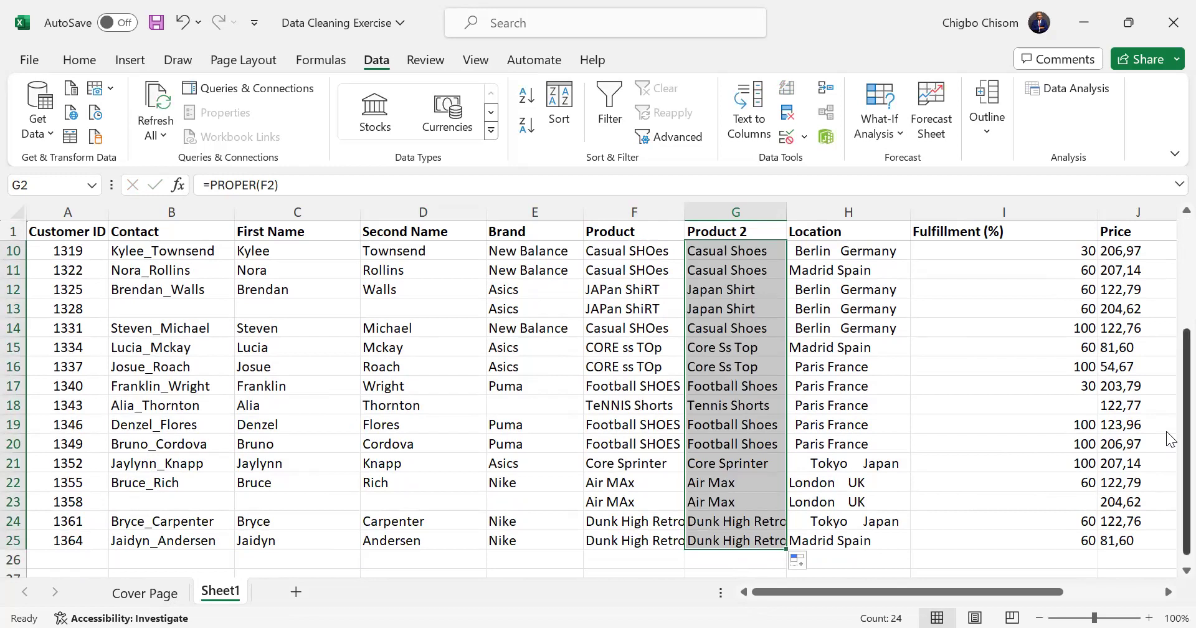
{"action": "scroll", "coordinate": [1166, 315], "scroll_direction": "up", "scroll_amount": 3}
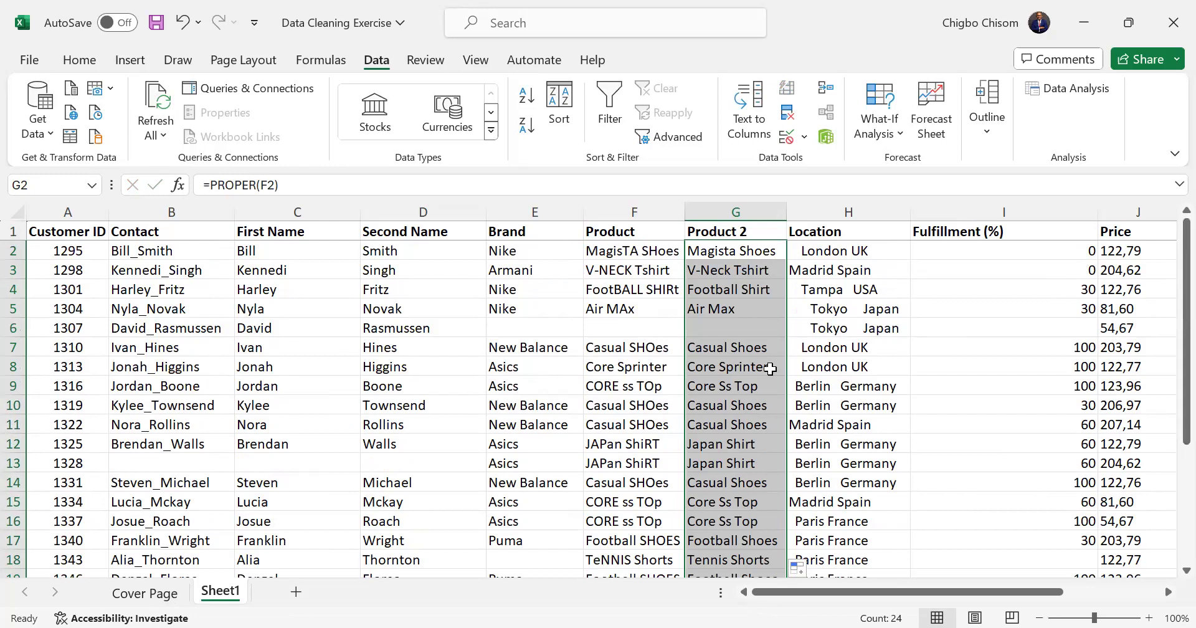
{"action": "left_click", "coordinate": [699, 318]}
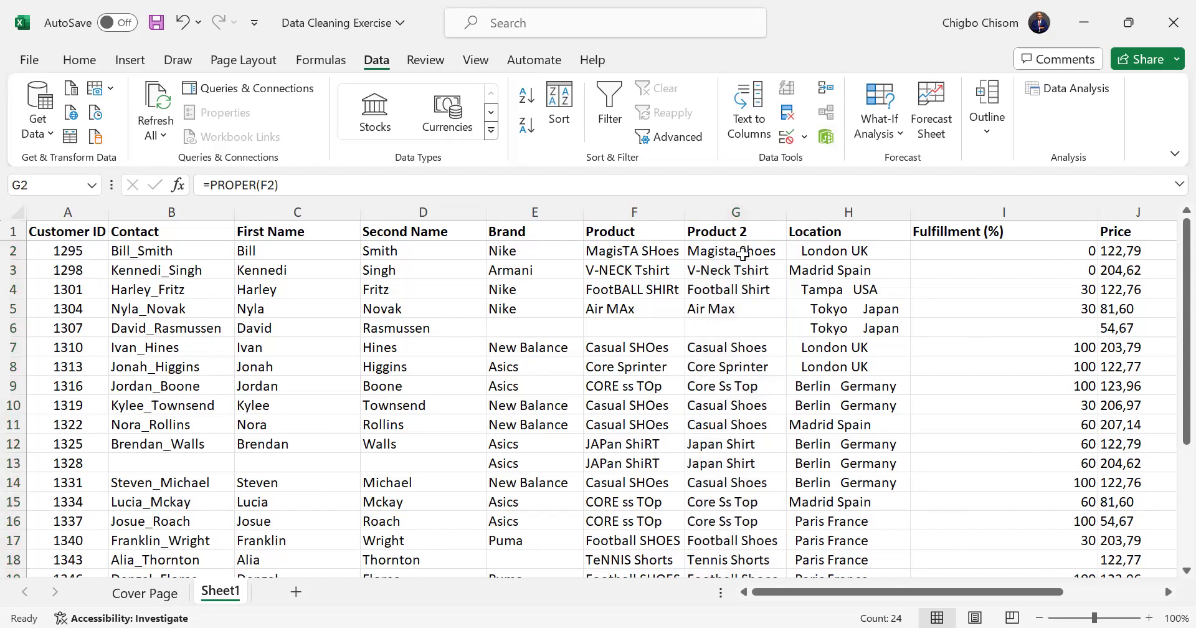
Step: Insert two blank columns between Location and Fulfillment (%)
{"action": "left_click", "coordinate": [742, 254]}
{"action": "left_click", "coordinate": [832, 207]}
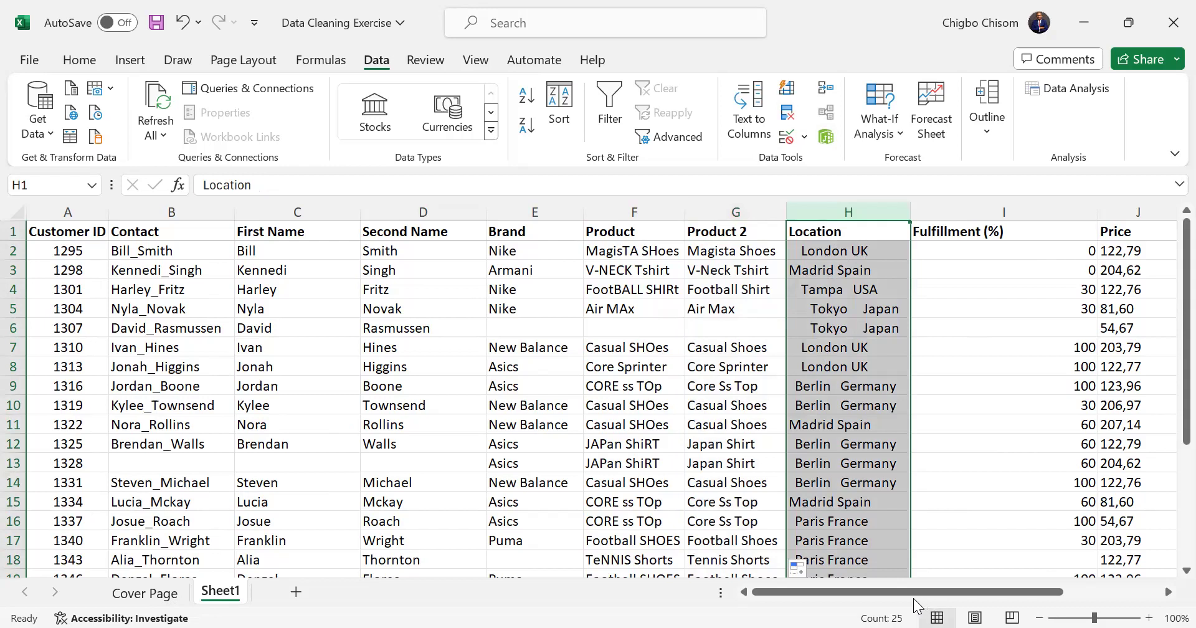
{"action": "left_click_drag", "start_coordinate": [913, 594], "coordinate": [1012, 589]}
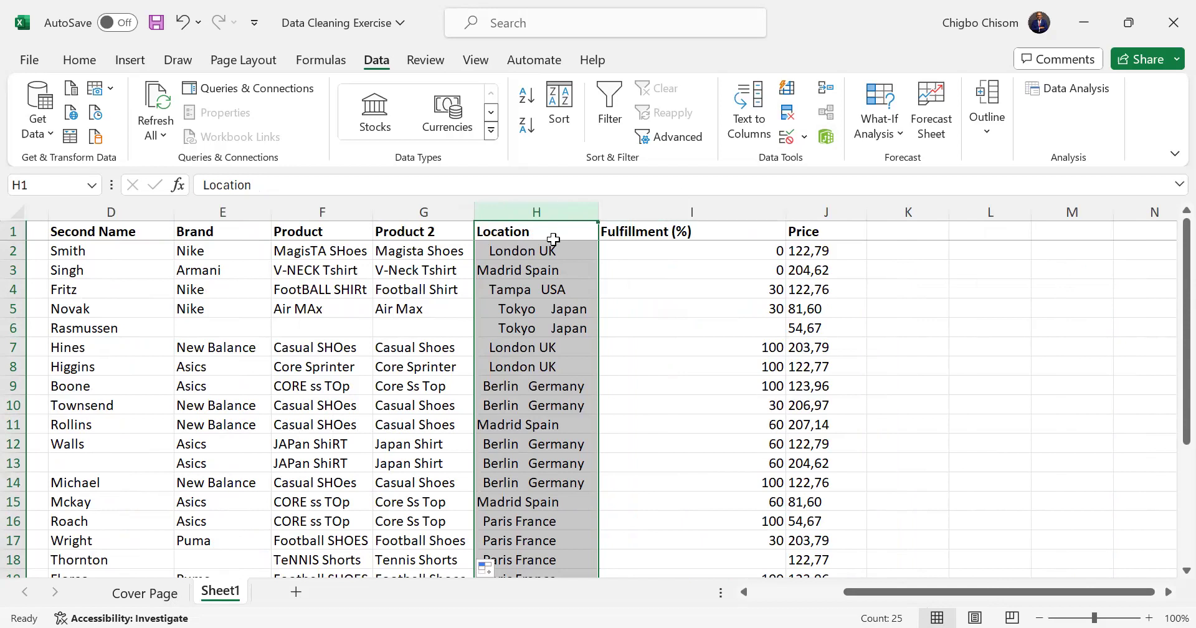
{"action": "left_click", "coordinate": [620, 212]}
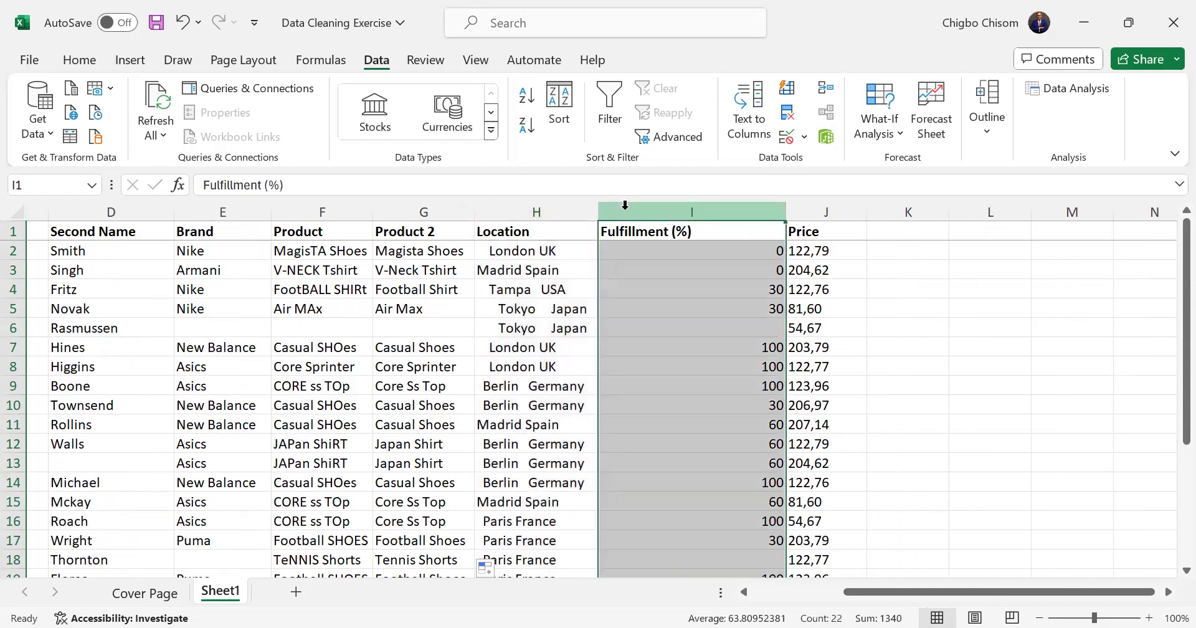
{"action": "left_click", "coordinate": [513, 250]}
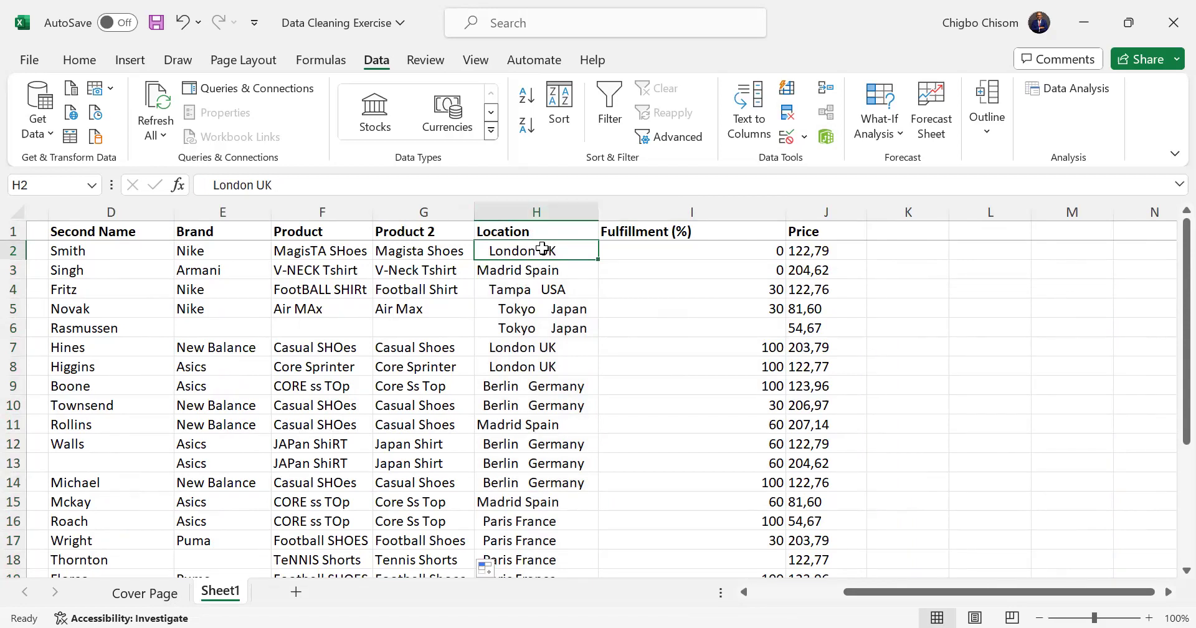
{"action": "left_click", "coordinate": [658, 213]}
{"action": "left_click_drag", "start_coordinate": [658, 212], "coordinate": [777, 210]}
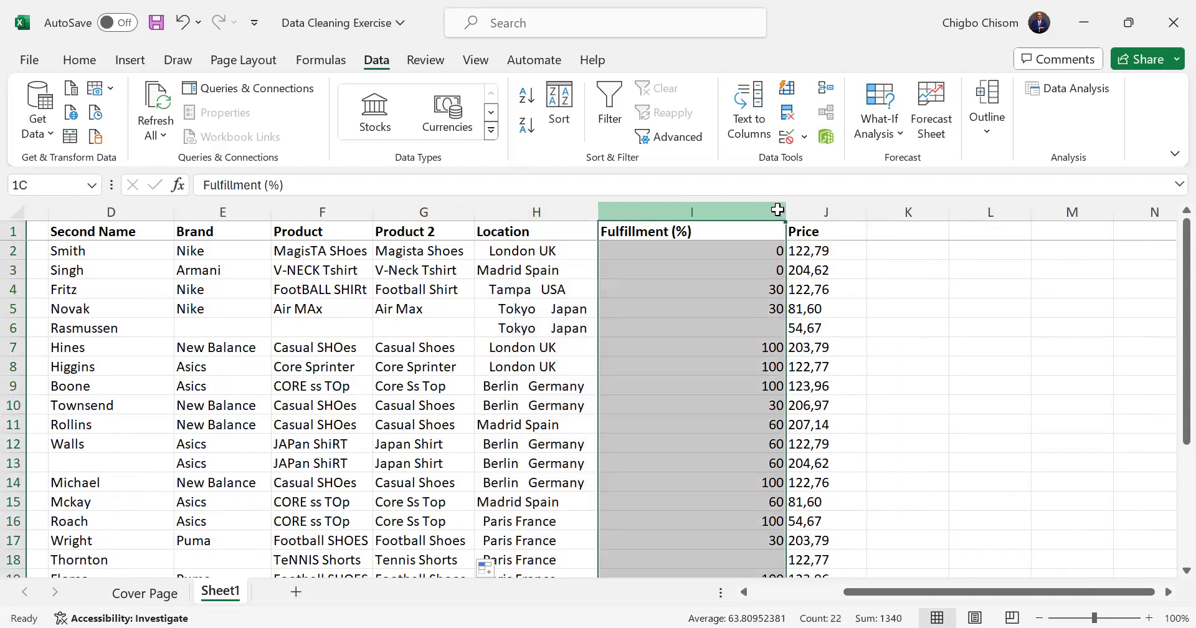
{"action": "left_click", "coordinate": [764, 350]}
Step: Give the two new columns the headers "City" in I1 and "Country" in J1
{"action": "left_click", "coordinate": [666, 234]}
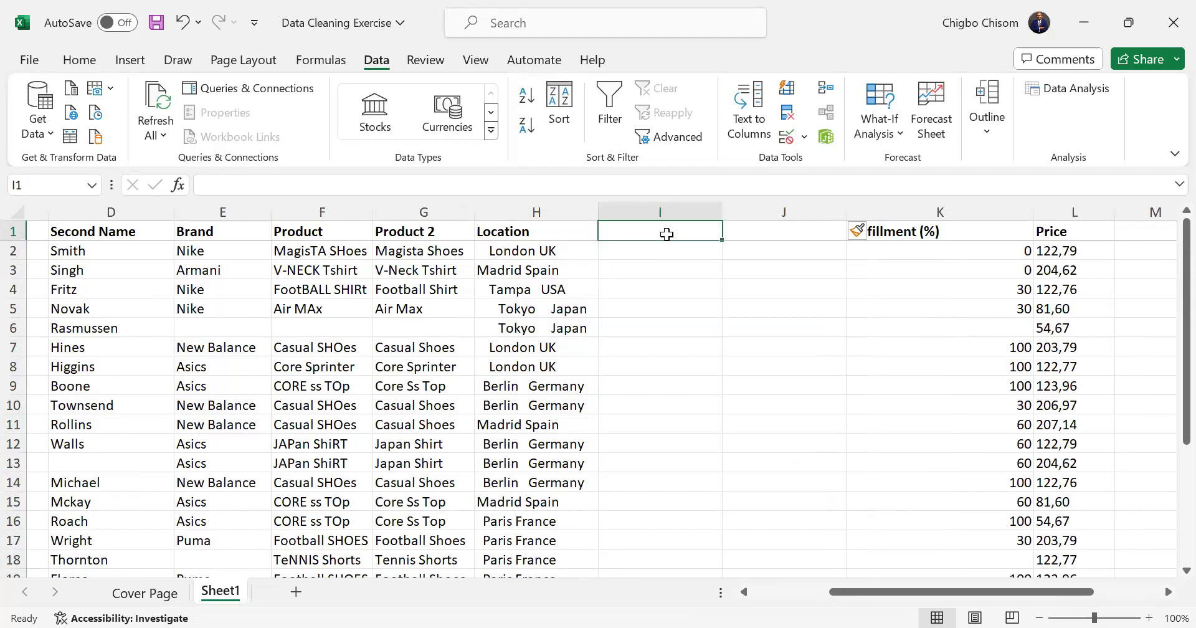
{"action": "type", "text": "City"}
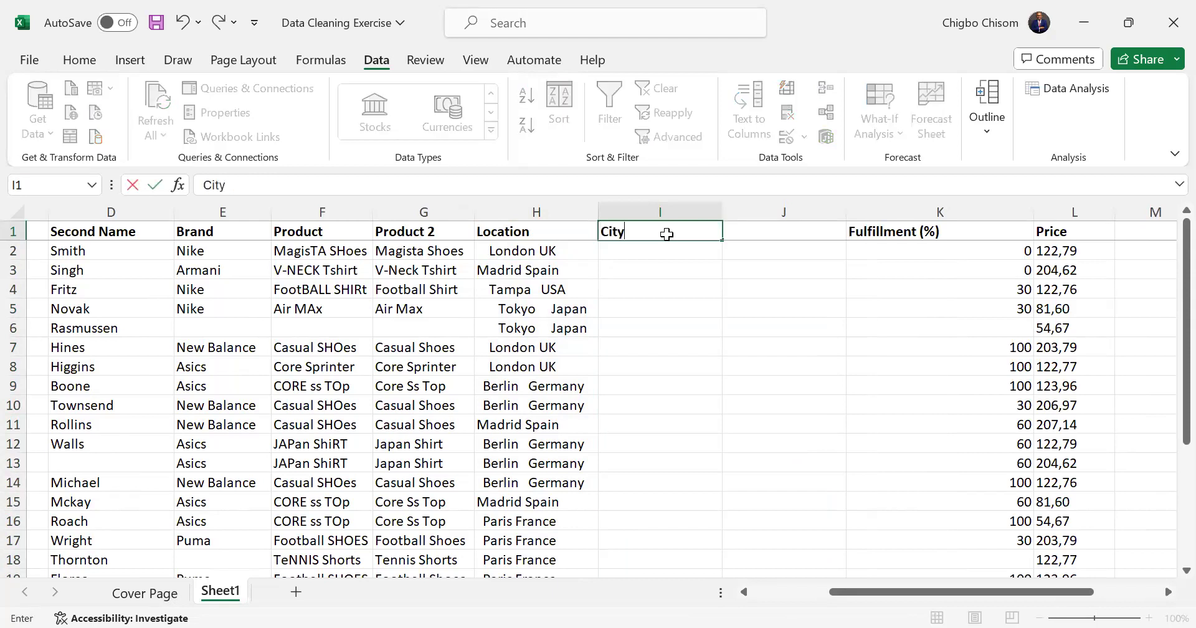
{"action": "key", "text": "Tab"}
{"action": "type", "text": "Country"}
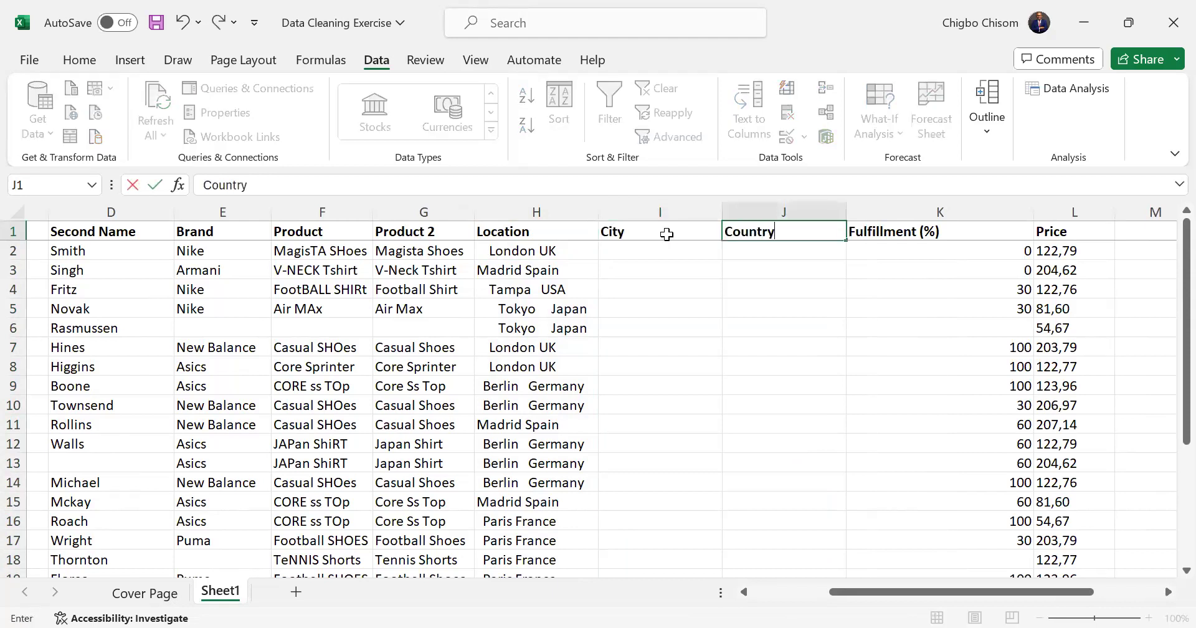
{"action": "left_click", "coordinate": [669, 252]}
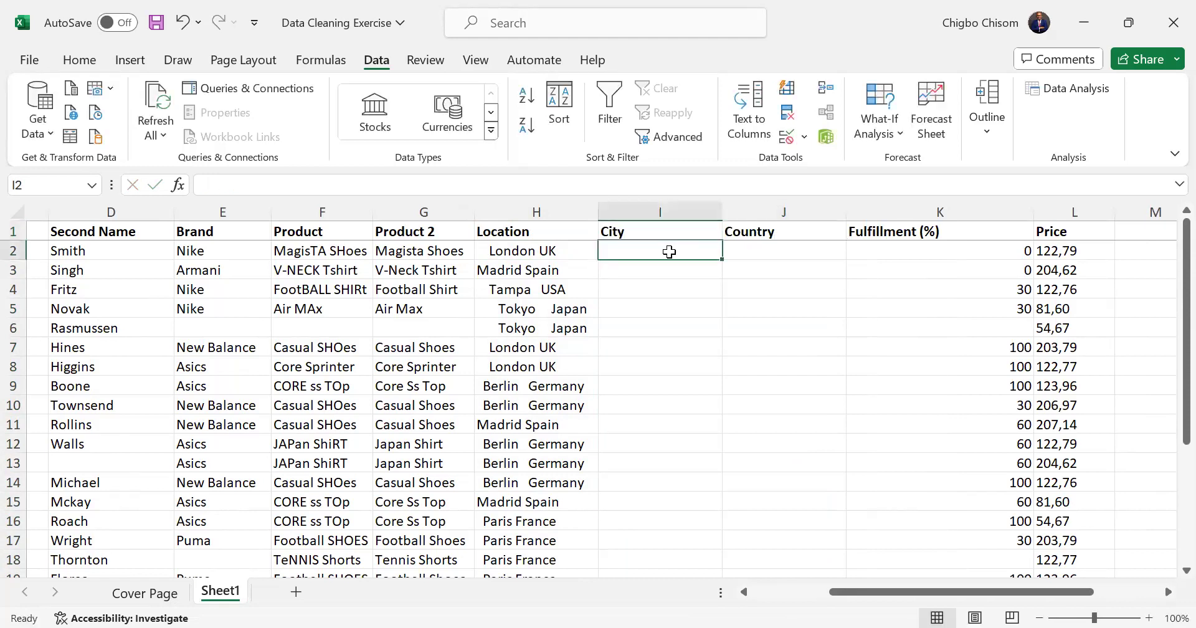
Step: Insert another column before City and give it the header "Location 2" in I1
{"action": "left_click", "coordinate": [629, 212]}
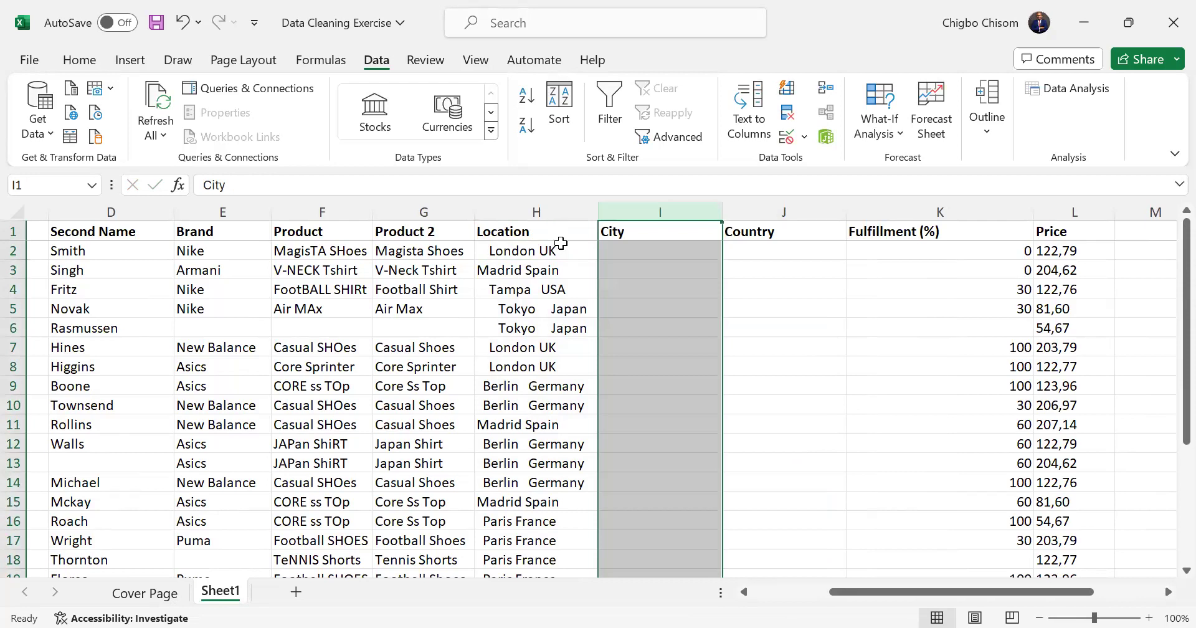
{"action": "right_click", "coordinate": [629, 218]}
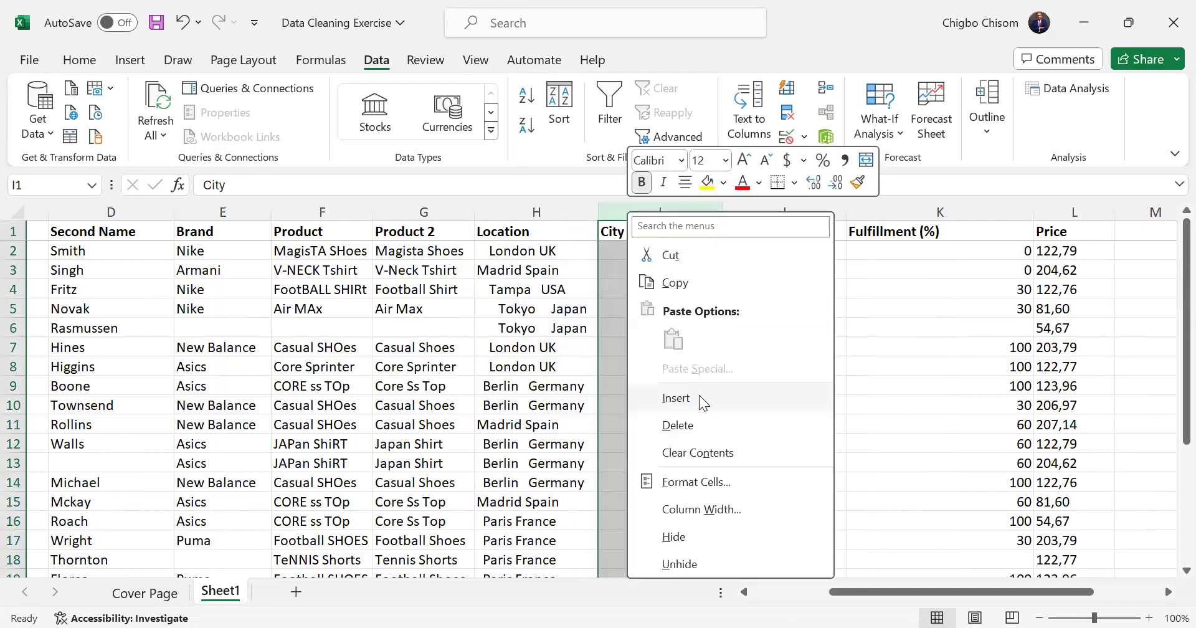
{"action": "left_click", "coordinate": [697, 397]}
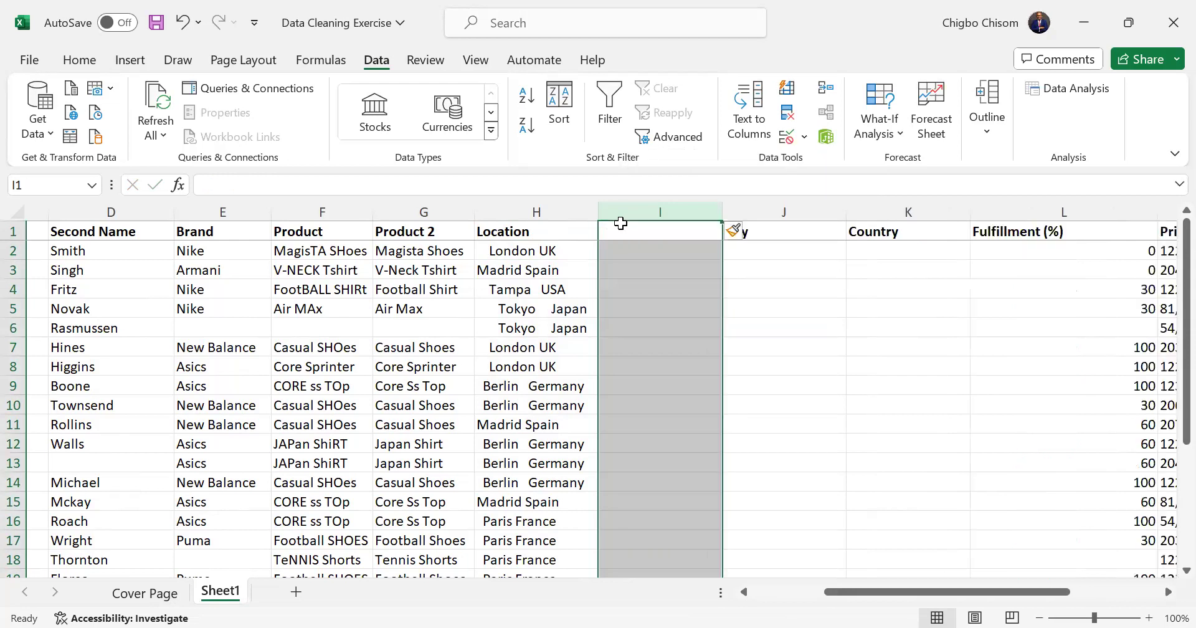
{"action": "type", "text": "Location 2"}
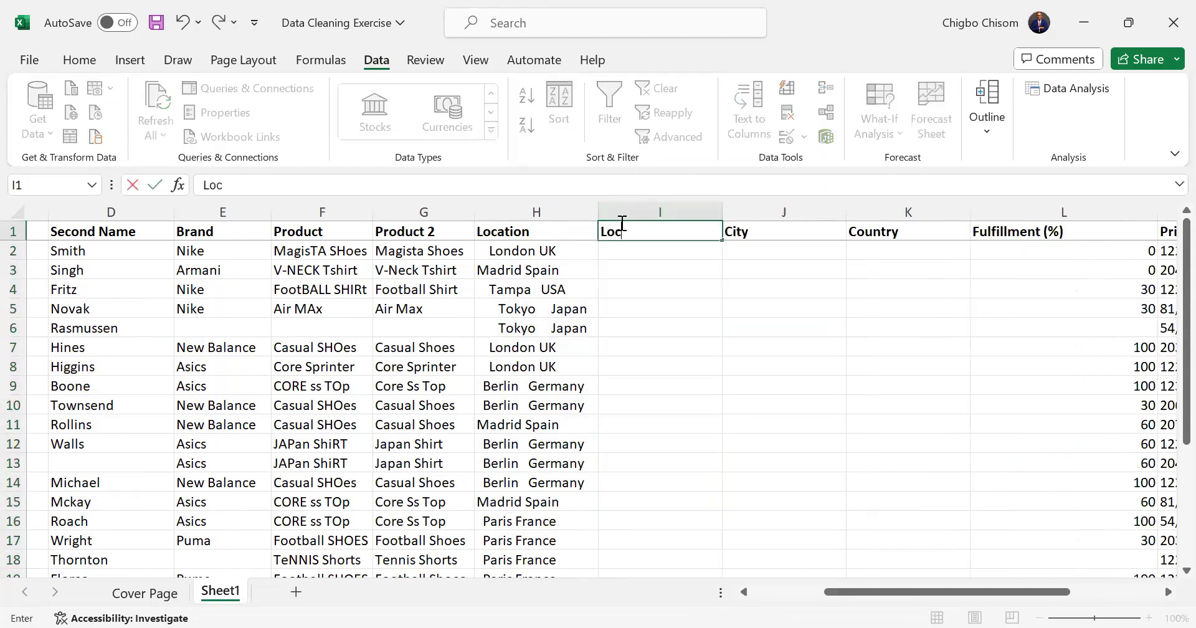
{"action": "key", "text": "Return"}
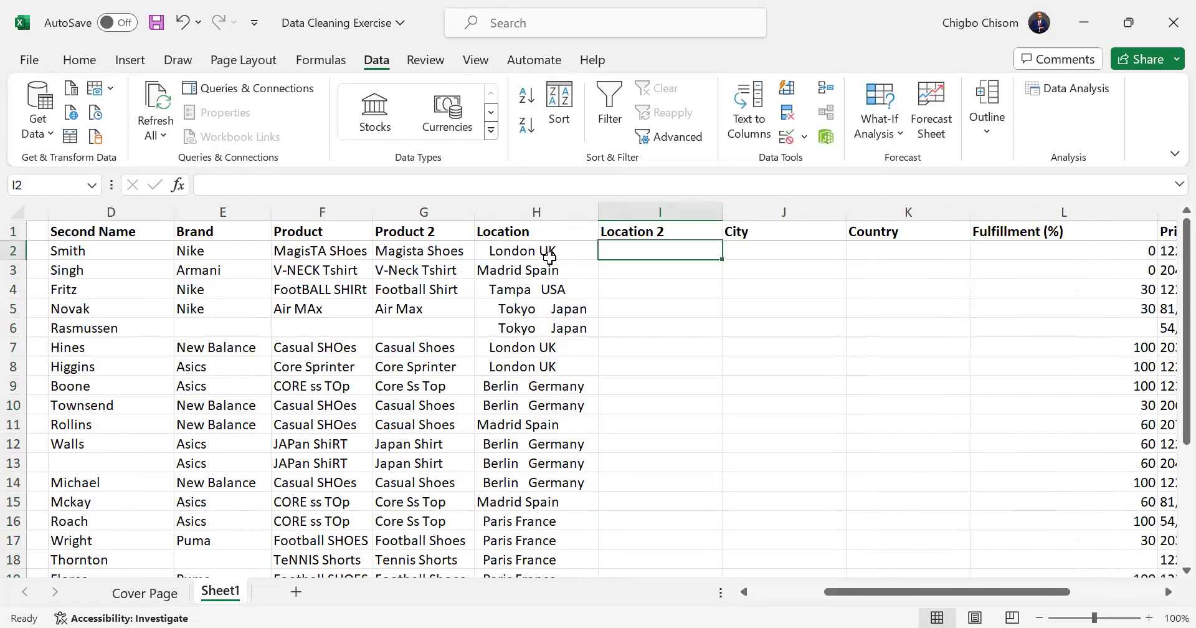
Step: Enter the formula =TRIM(H2) in I2 to remove the extra spaces from the location
{"action": "type", "text": "="}
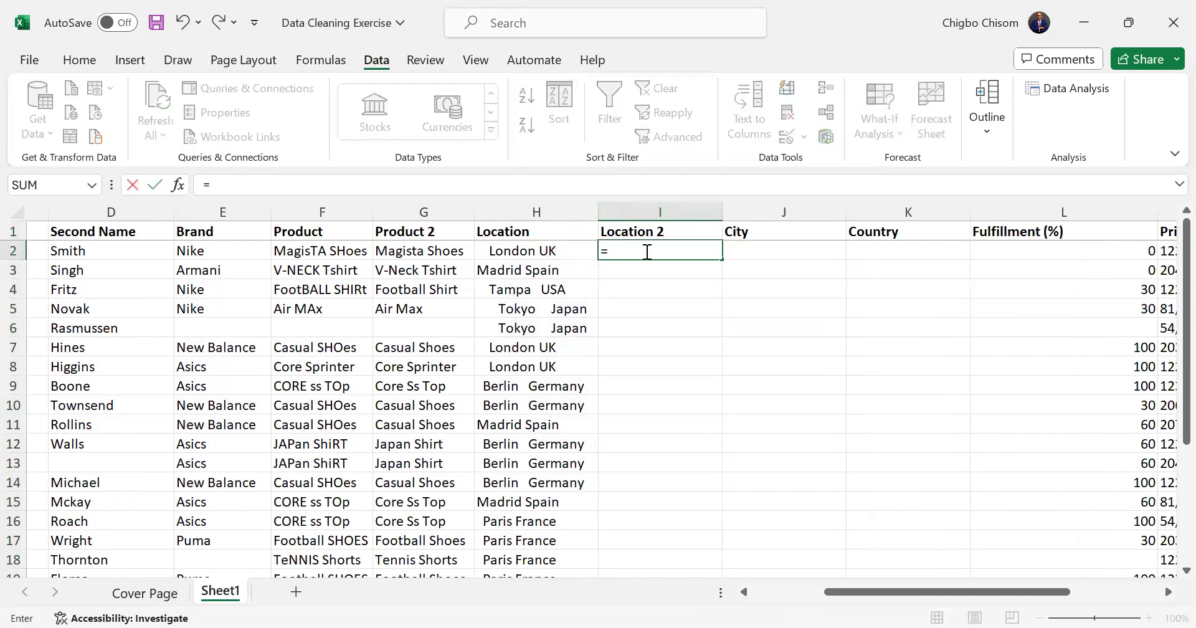
{"action": "type", "text": "y"}
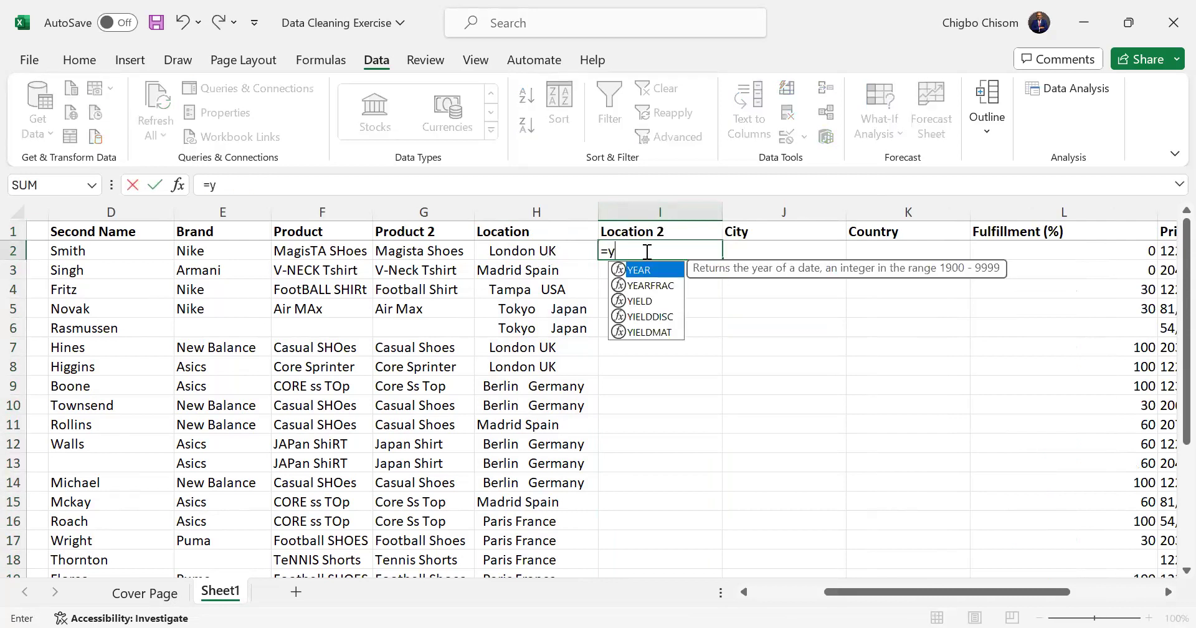
{"action": "key", "text": "BackSpace"}
{"action": "type", "text": "trim"}
{"action": "key", "text": "Tab"}
{"action": "left_click", "coordinate": [570, 251]}
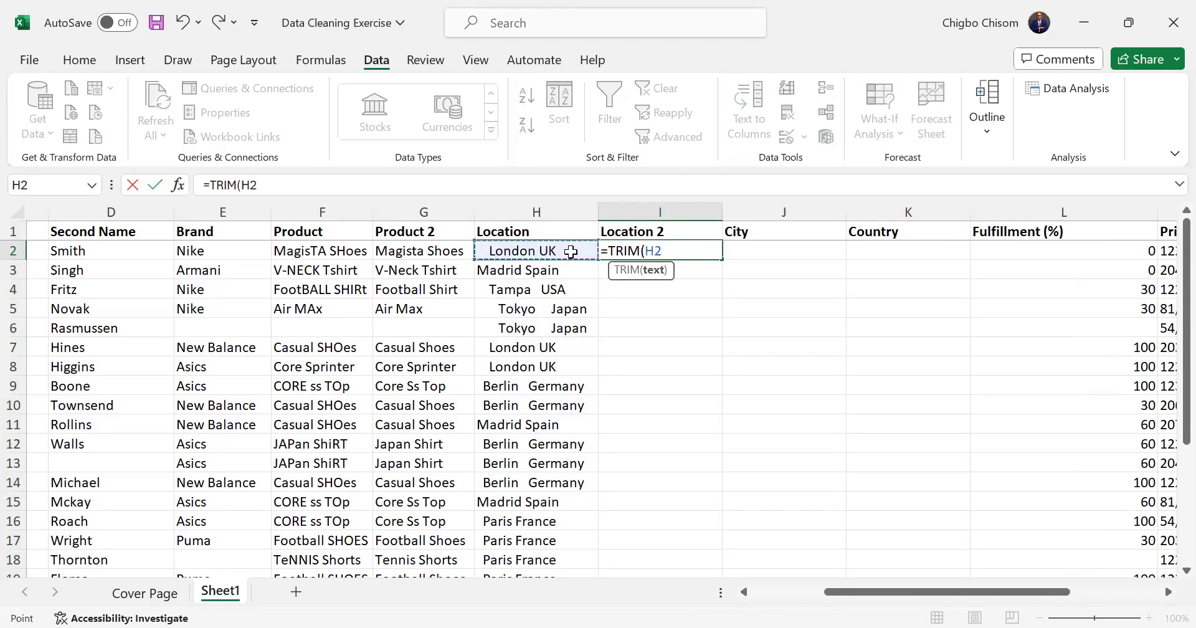
{"action": "key", "text": "Return"}
Step: Fill the TRIM formula from I2 down the Location 2 column to row 25
{"action": "left_click", "coordinate": [685, 249]}
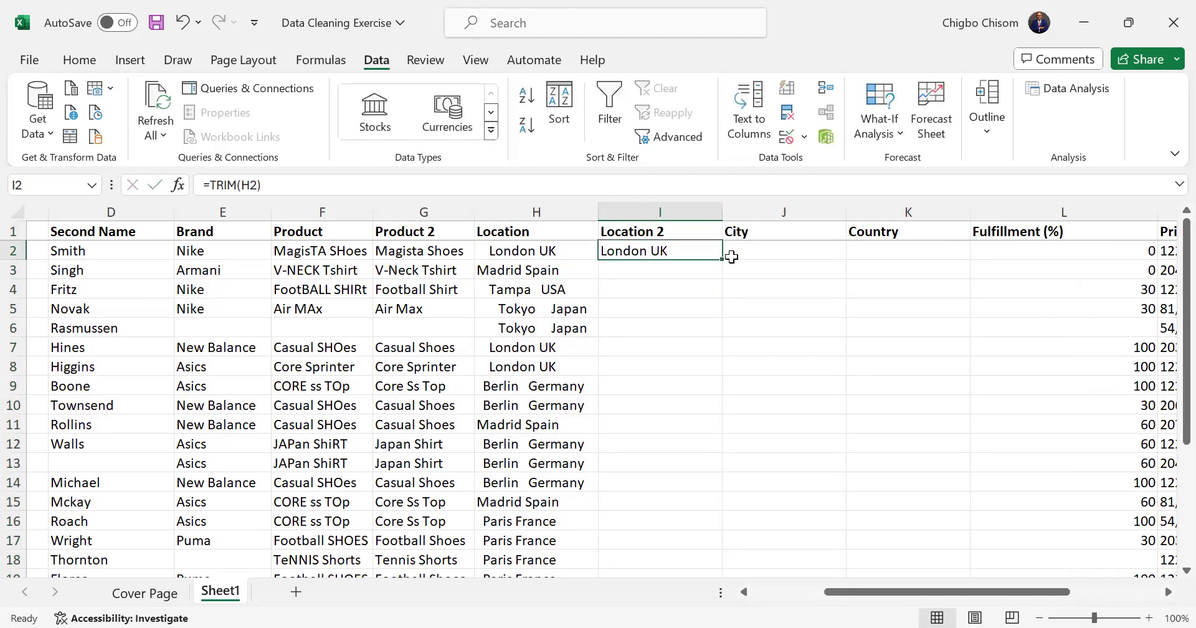
{"action": "double_click", "coordinate": [721, 259]}
{"action": "left_click", "coordinate": [772, 461]}
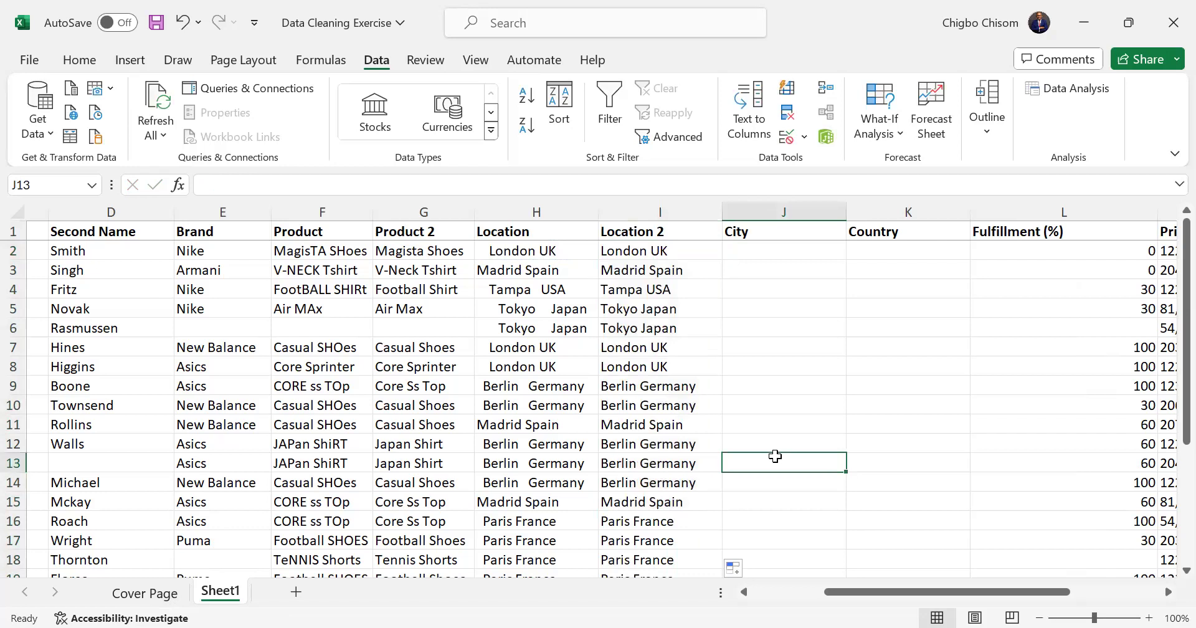
Step: Enter London in J2 and Madrid in J3, and accept Flash Fill for the rest of the City column
{"action": "left_click", "coordinate": [742, 247]}
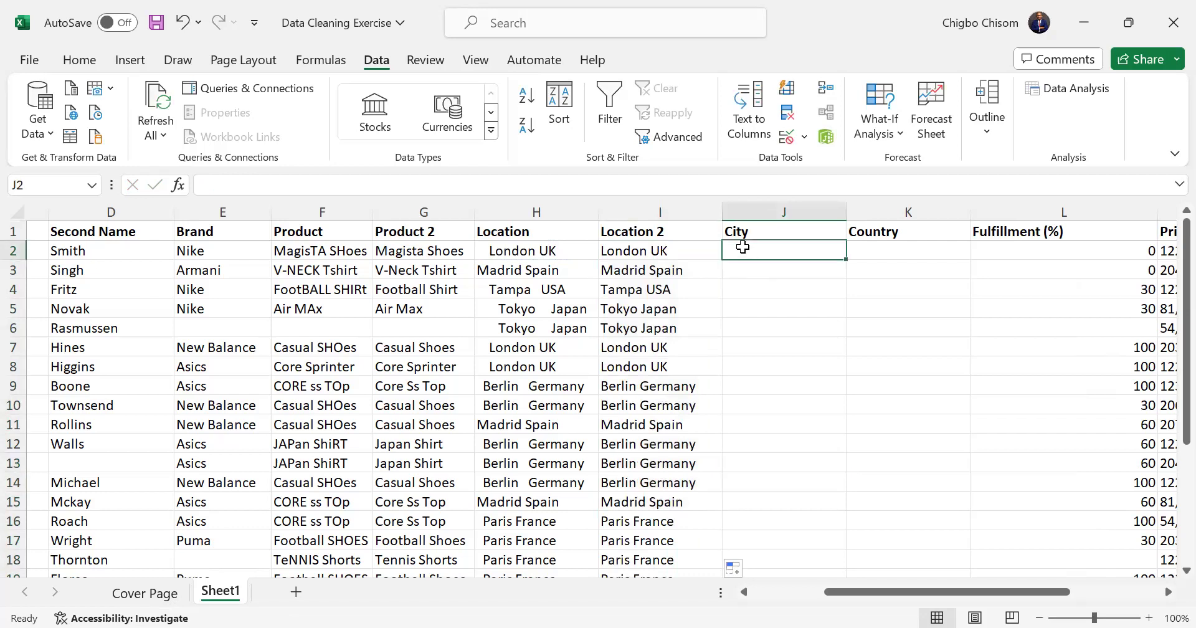
{"action": "type", "text": "London"}
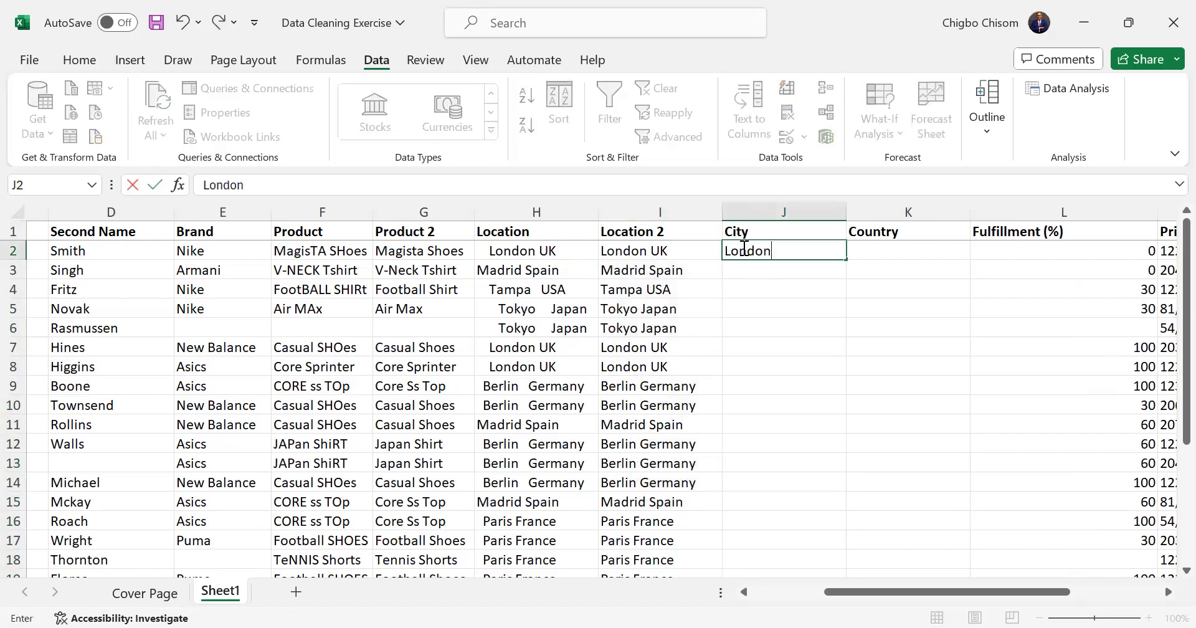
{"action": "key", "text": "Return"}
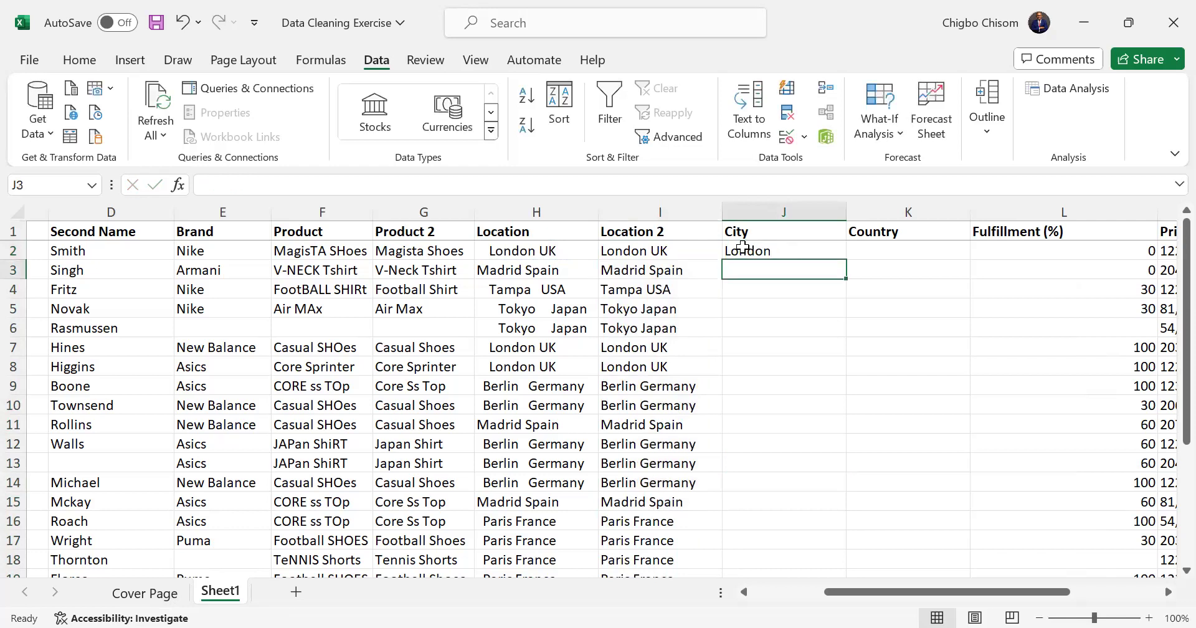
{"action": "type", "text": "Madrid"}
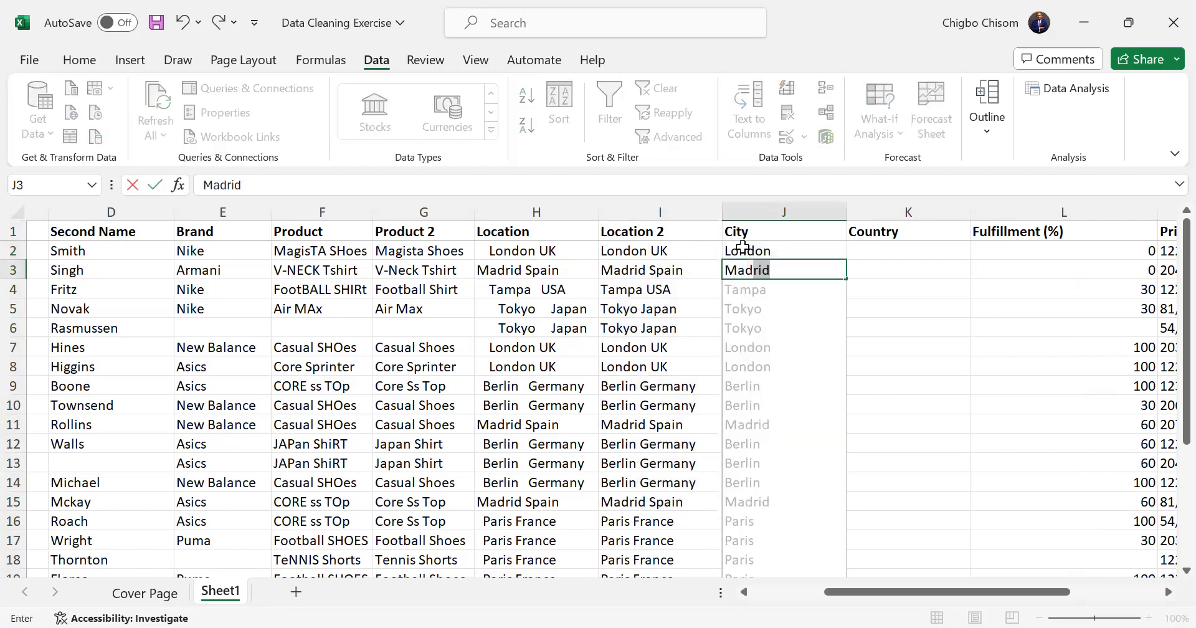
{"action": "key", "text": "Return"}
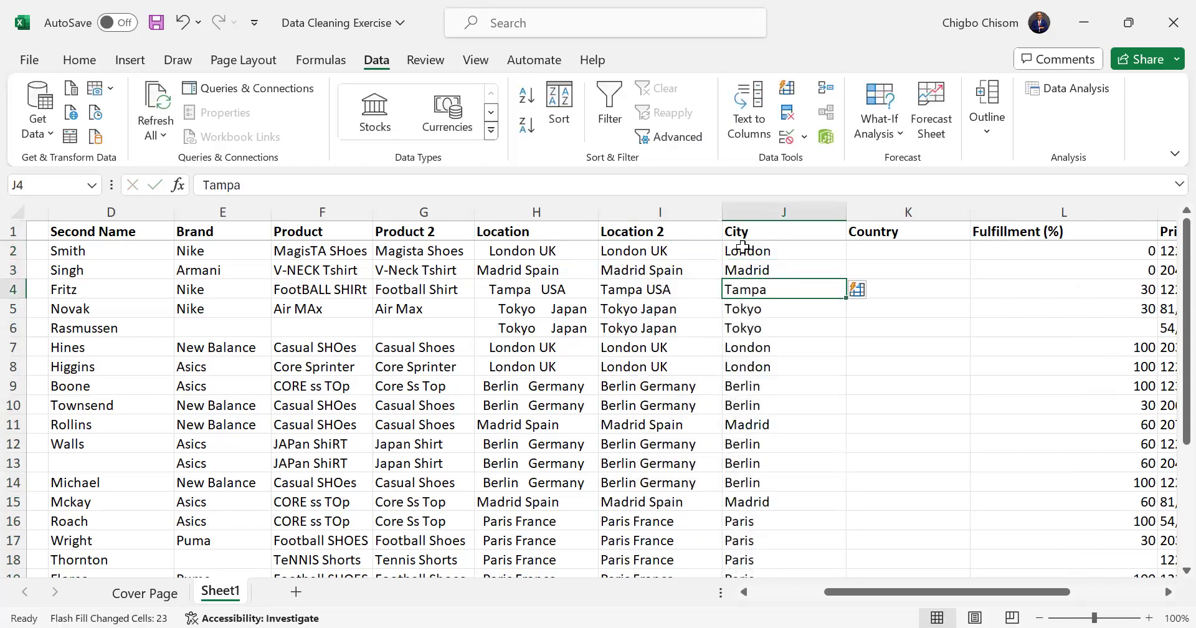
Step: Enter UK in K2 and Spain in K3, and accept Flash Fill for the rest of the Country column
{"action": "left_click", "coordinate": [886, 247]}
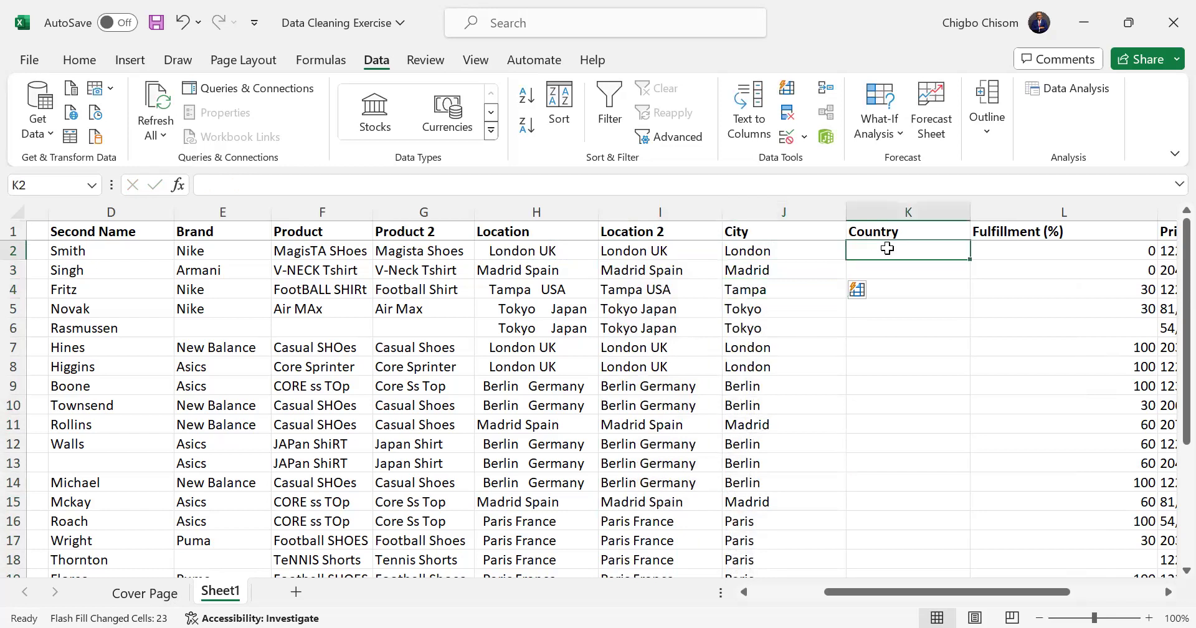
{"action": "type", "text": "UK"}
{"action": "key", "text": "Return"}
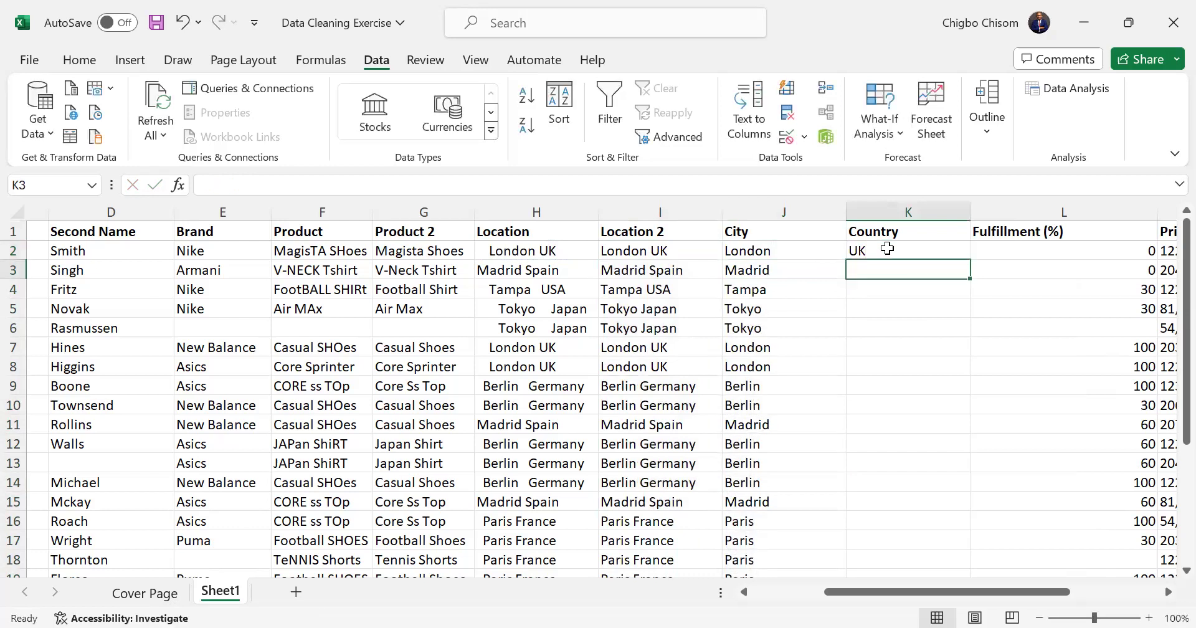
{"action": "type", "text": "Spain"}
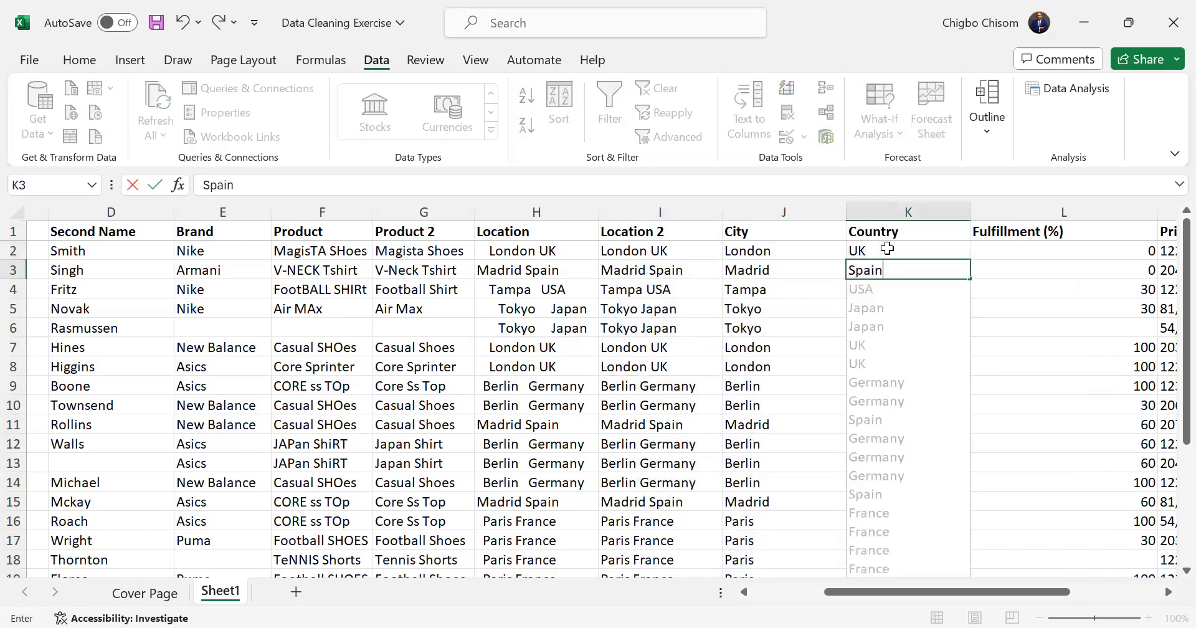
{"action": "key", "text": "BackSpace"}
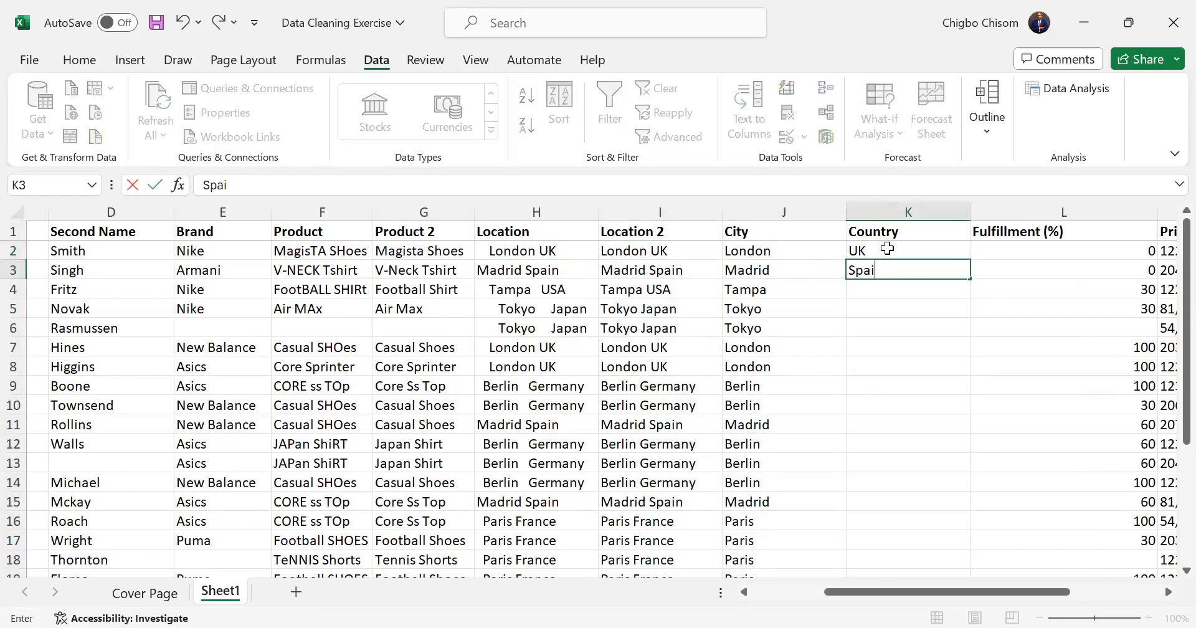
{"action": "type", "text": "in"}
{"action": "key", "text": "BackSpace"}
{"action": "key", "text": "BackSpace"}
{"action": "type", "text": "in"}
{"action": "key", "text": "Return"}
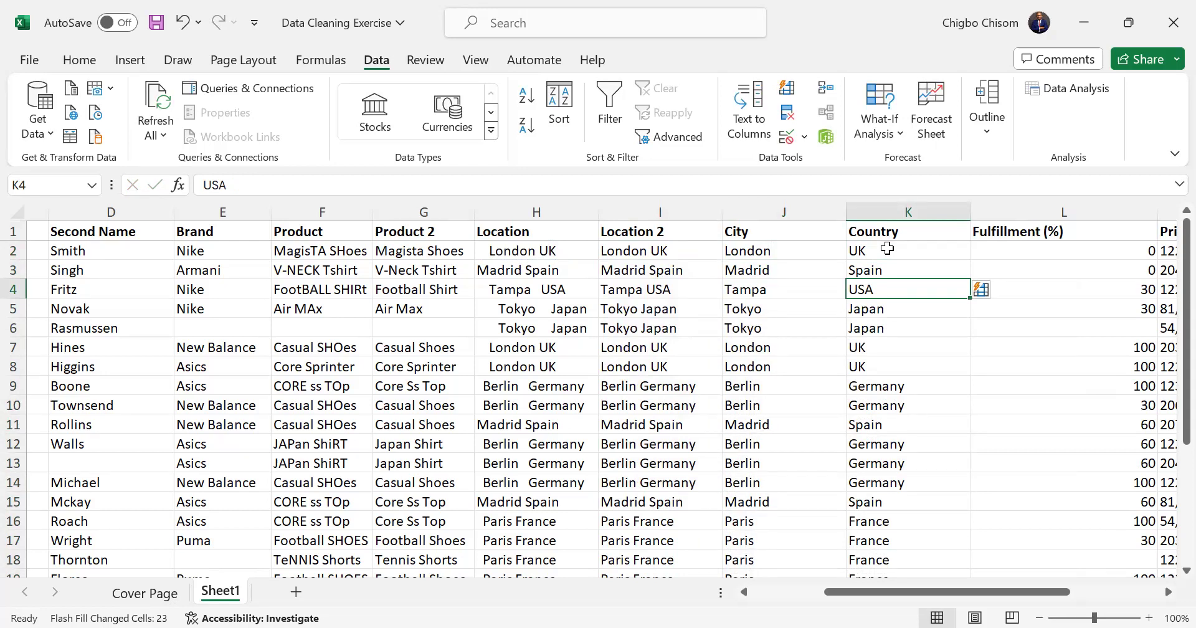
Step: Clear all the entries below the City and Country headers, J2 to K25
{"action": "left_click_drag", "start_coordinate": [755, 272], "coordinate": [852, 520]}
{"action": "key", "text": "Delete"}
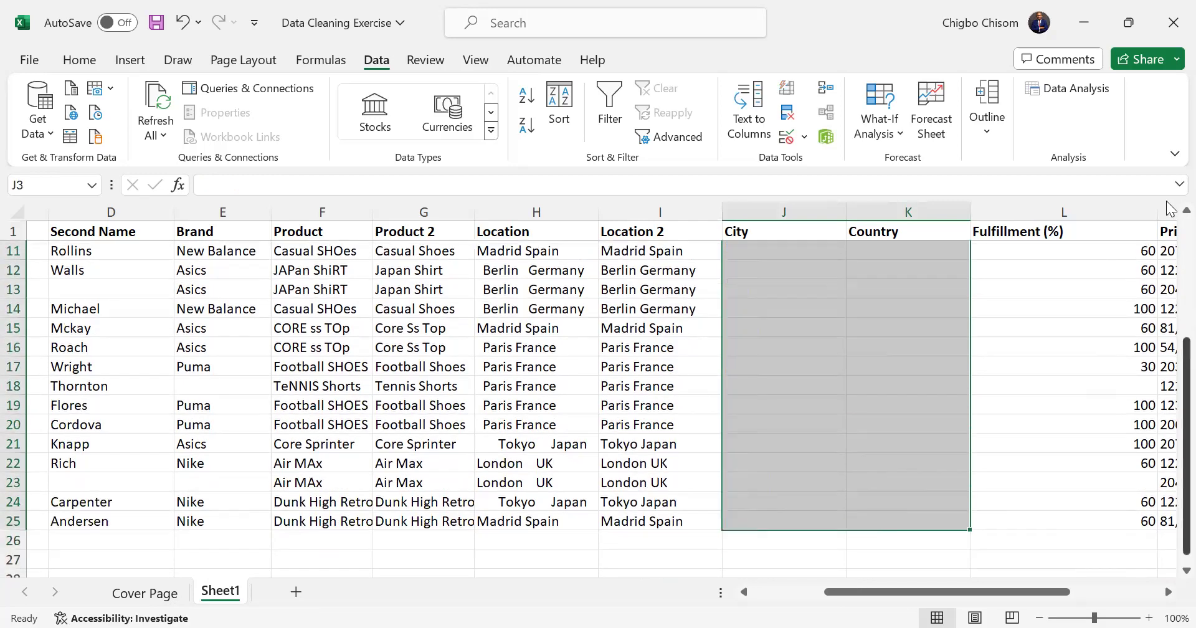
{"action": "scroll", "coordinate": [607, 365], "scroll_direction": "up", "scroll_amount": 3}
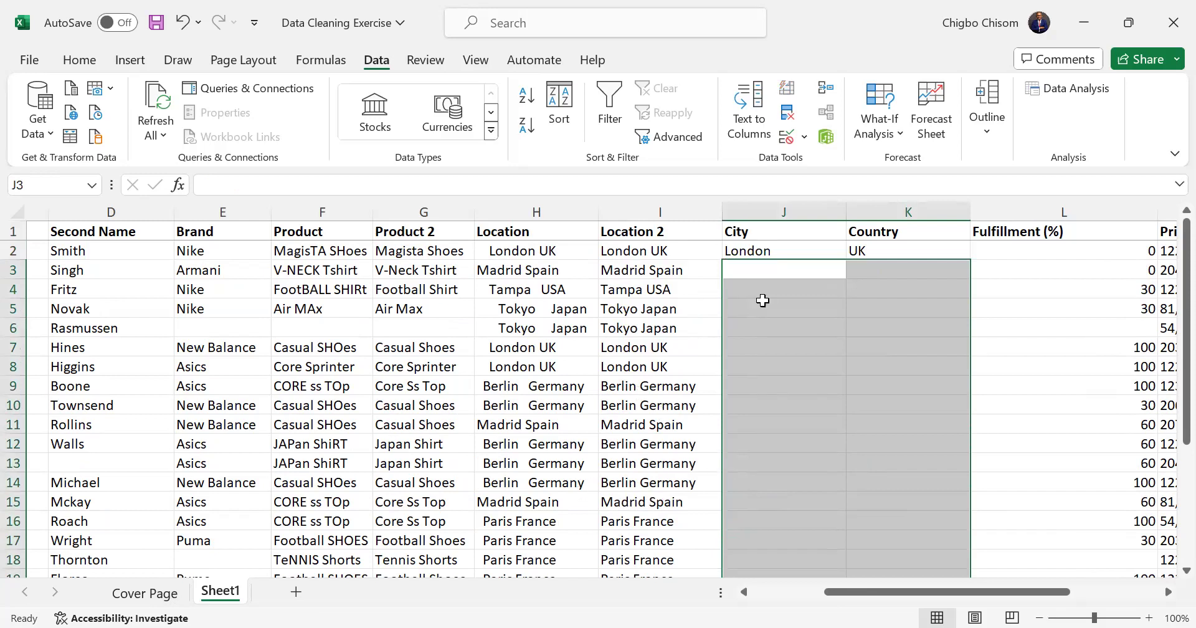
{"action": "left_click_drag", "start_coordinate": [756, 250], "coordinate": [867, 248]}
{"action": "key", "text": "Delete"}
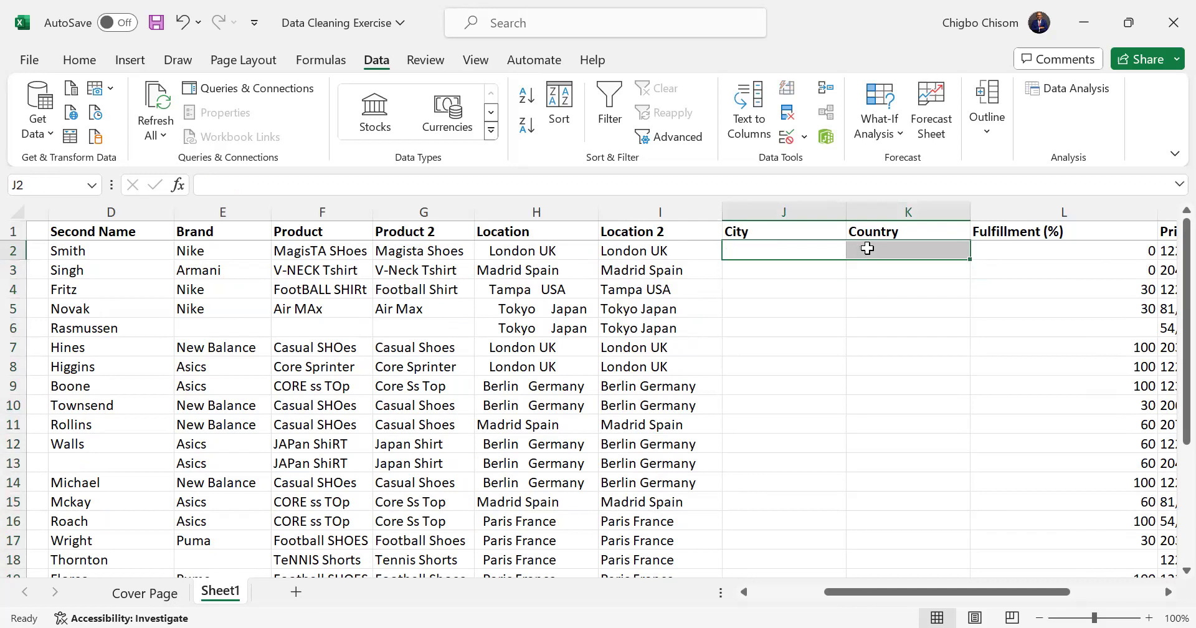
Step: Enter London in J2 and Madrid in J3 under the City header
{"action": "left_click", "coordinate": [806, 255]}
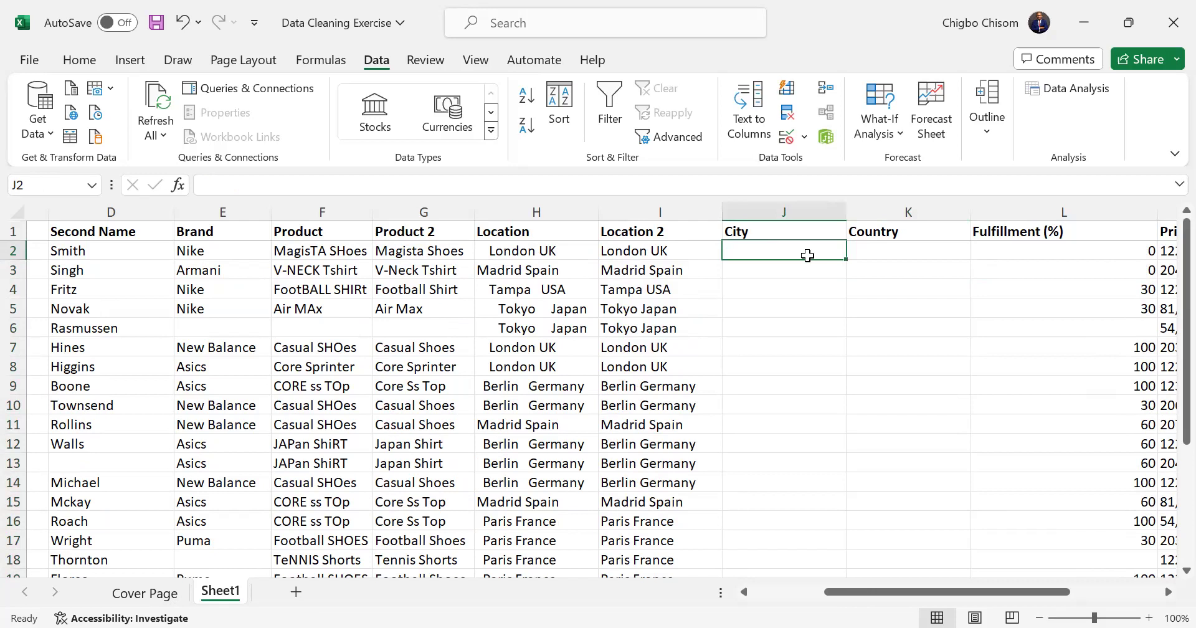
{"action": "type", "text": "London"}
{"action": "key", "text": "Return"}
{"action": "left_click", "coordinate": [807, 255]}
{"action": "key", "text": "Down"}
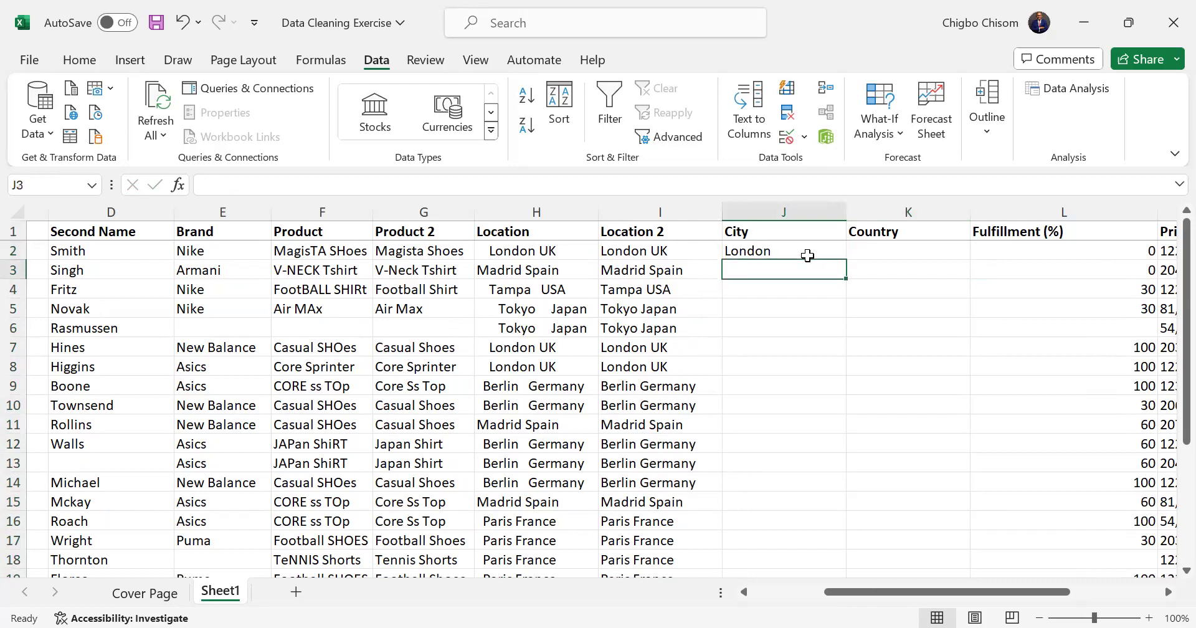
{"action": "type", "text": "Mad"}
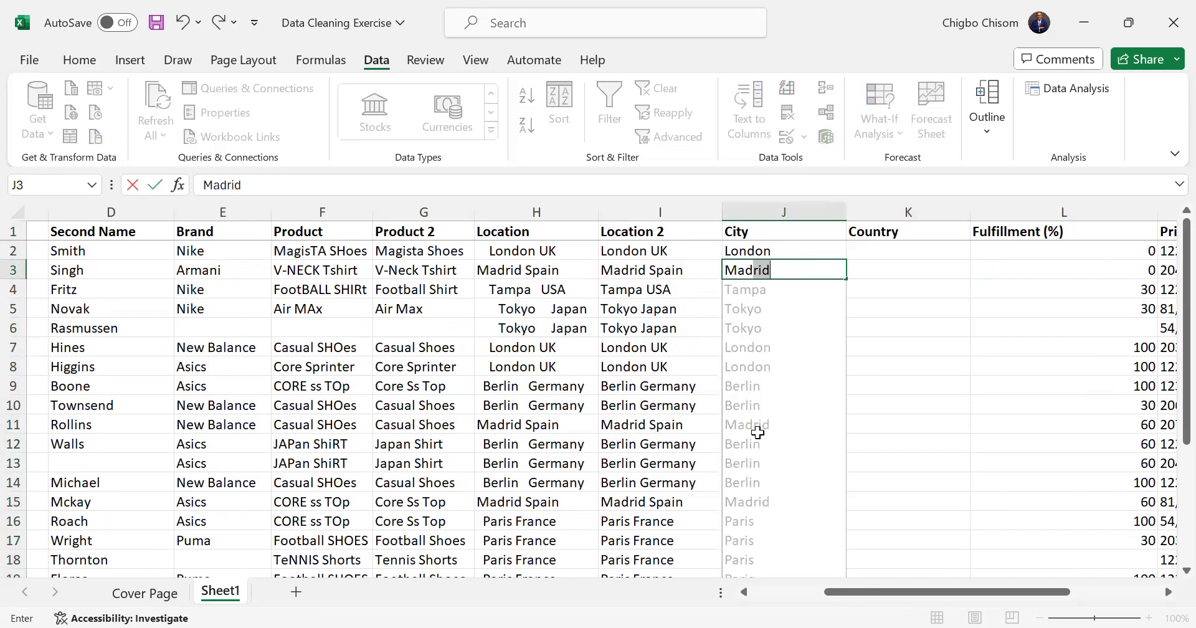
{"action": "type", "text": "rie"}
{"action": "key", "text": "BackSpace"}
{"action": "type", "text": "d"}
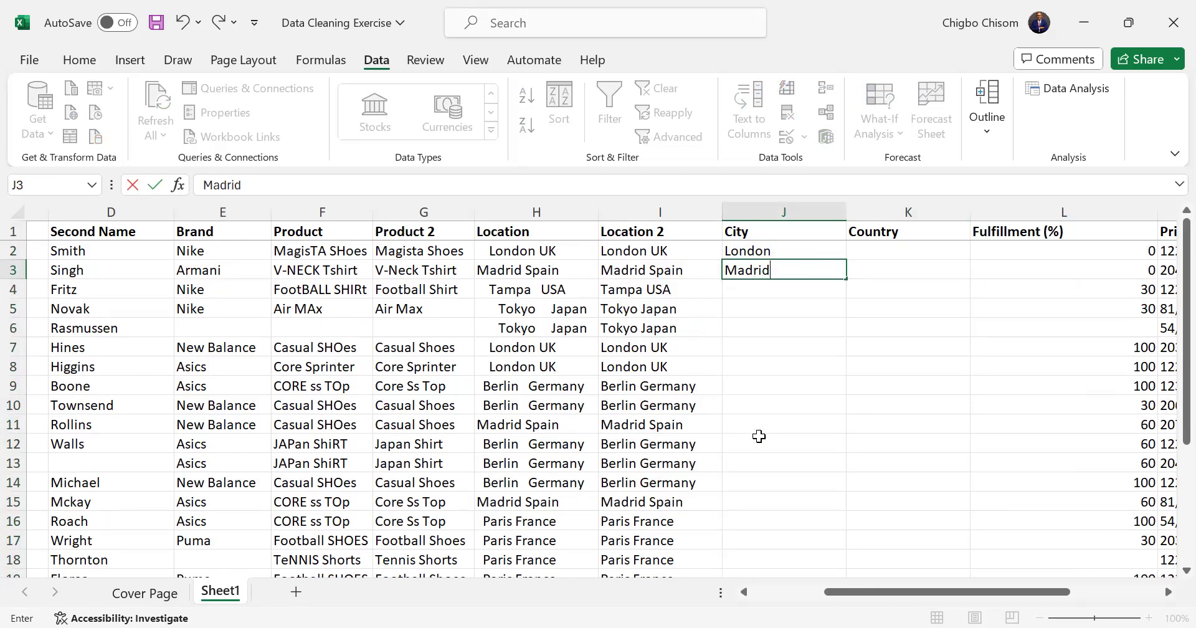
{"action": "left_click_drag", "start_coordinate": [761, 249], "coordinate": [762, 573]}
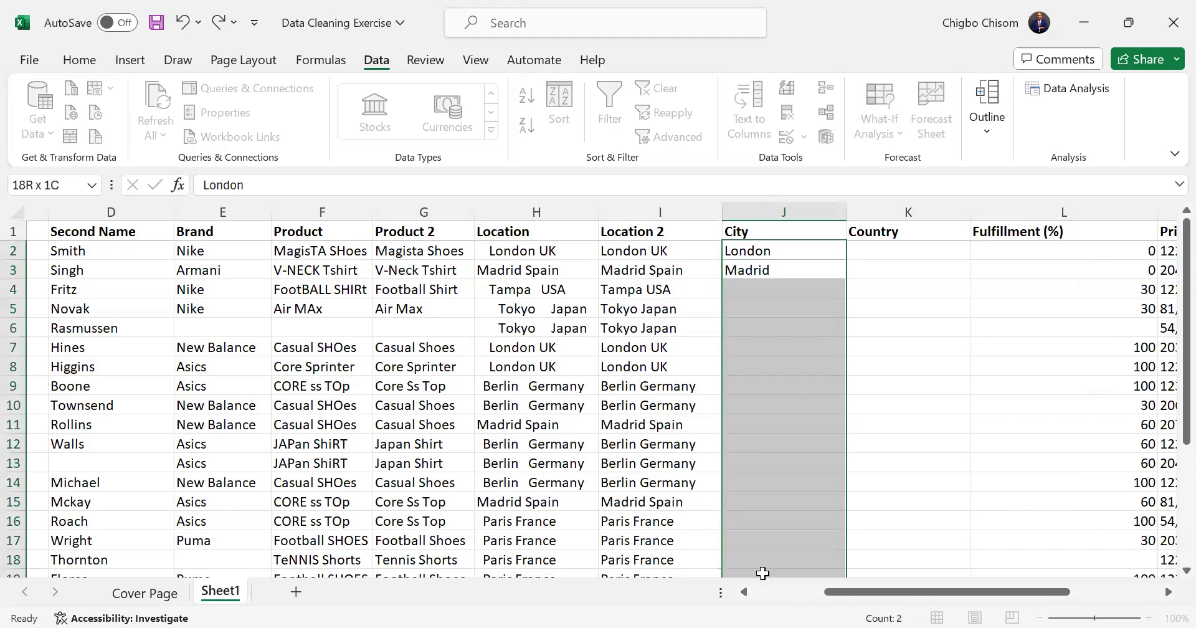
{"action": "left_click_drag", "start_coordinate": [740, 535], "coordinate": [740, 536]}
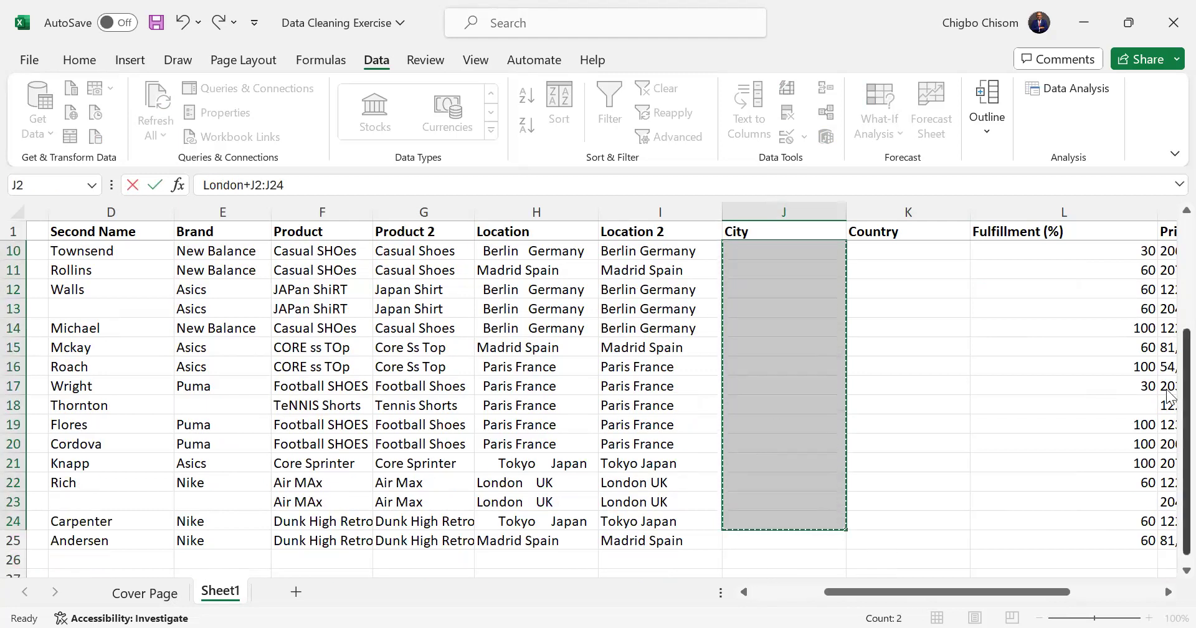
{"action": "key", "text": "Return"}
Step: Replace the faulty entry in J2 with London
{"action": "left_click", "coordinate": [806, 249]}
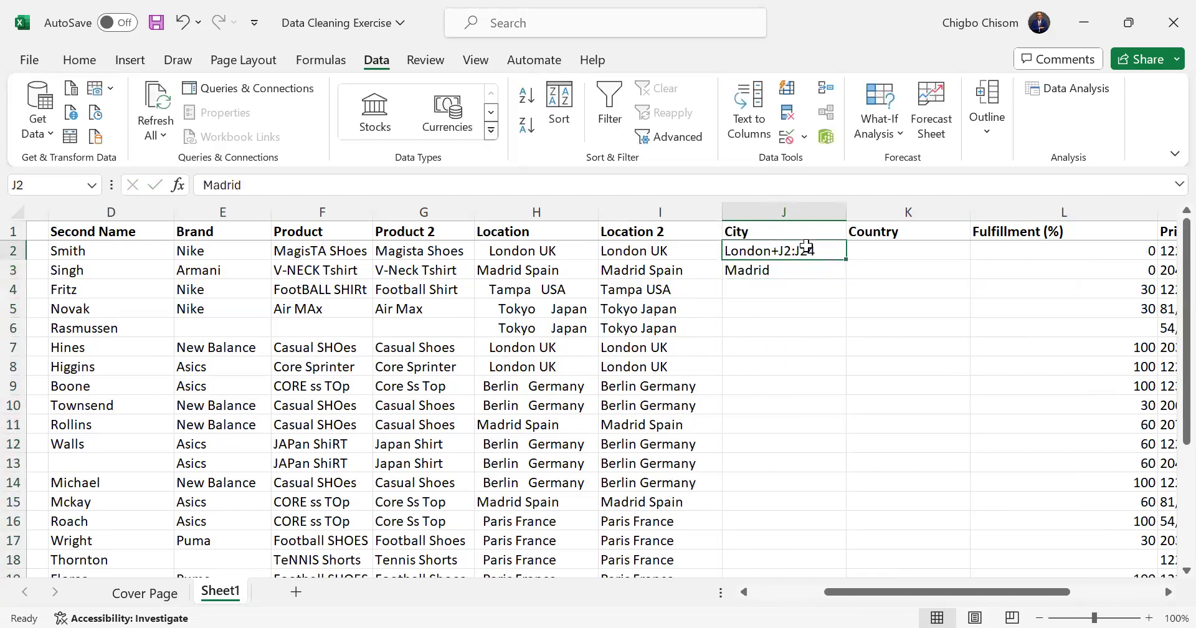
{"action": "key", "text": "Delete"}
{"action": "type", "text": "Lomn"}
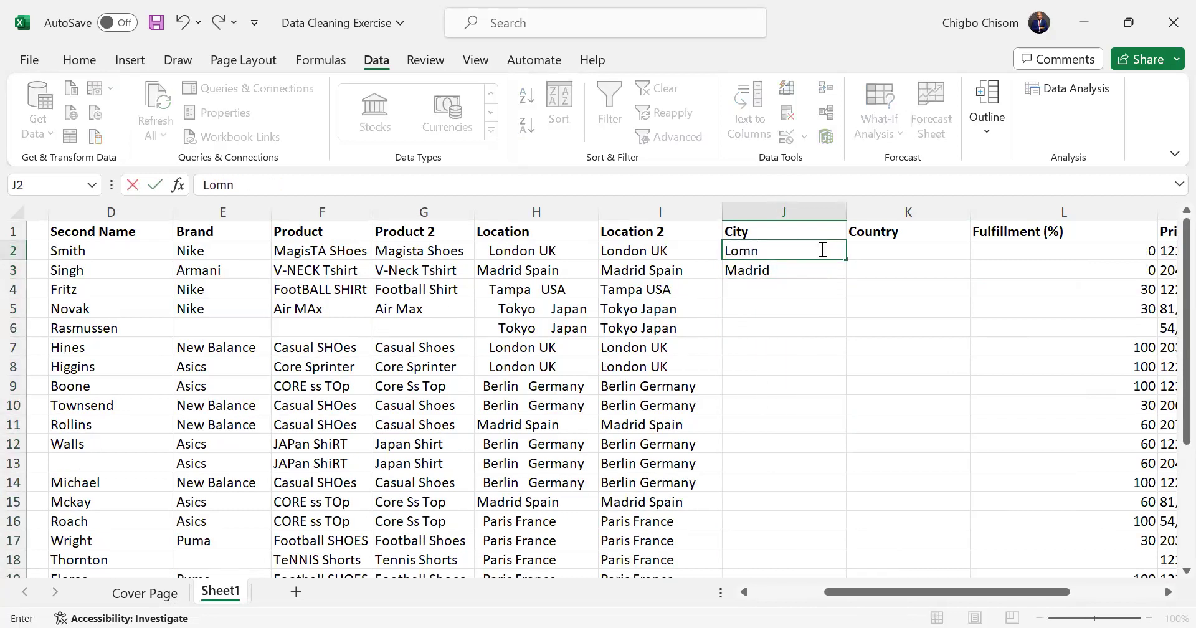
{"action": "key", "text": "BackSpace"}
{"action": "key", "text": "BackSpace"}
{"action": "type", "text": "ndon"}
{"action": "left_click", "coordinate": [805, 277]}
Step: Flash Fill the City column down to row 25, following the London and Madrid examples
{"action": "left_click_drag", "start_coordinate": [775, 251], "coordinate": [783, 483]}
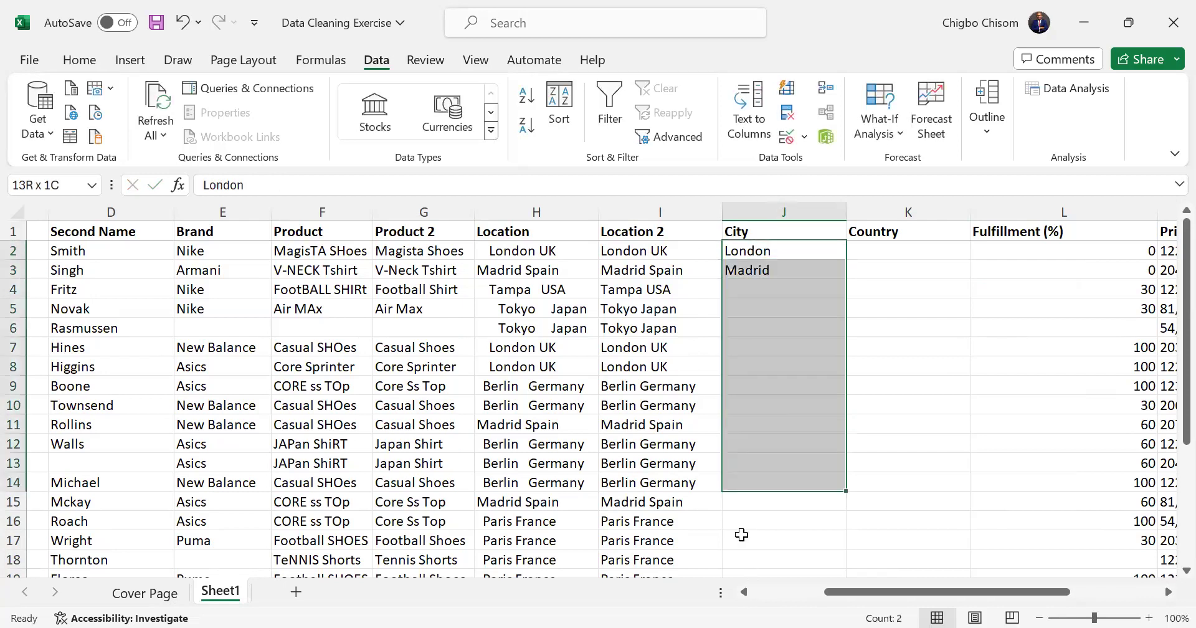
{"action": "key", "text": "ctrl+e"}
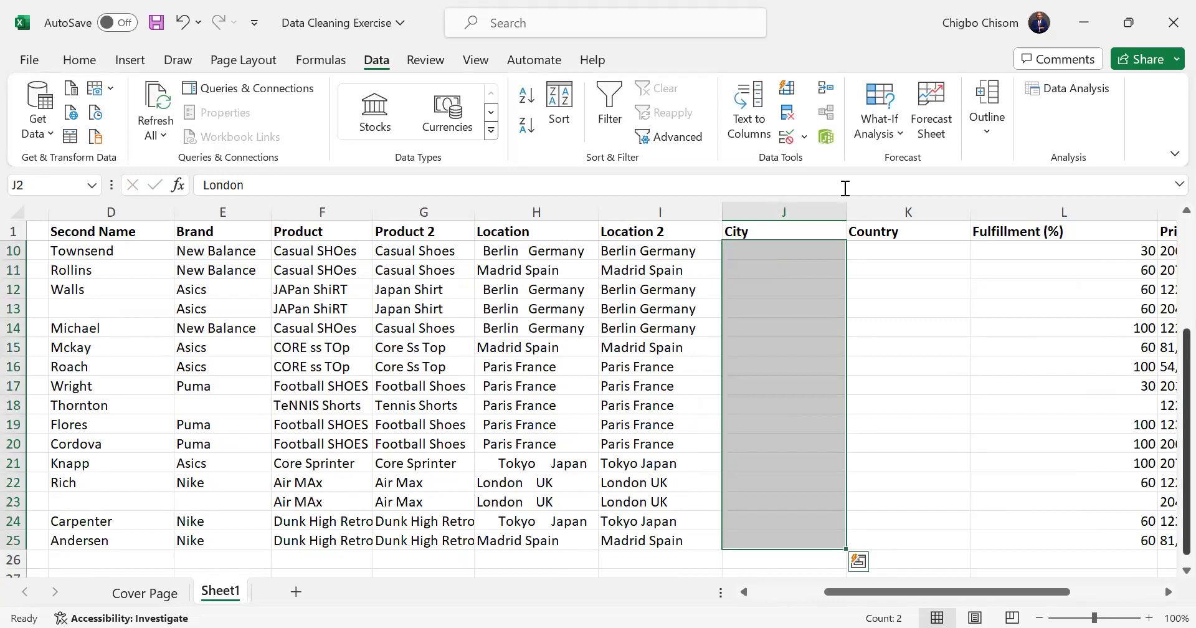
{"action": "left_click", "coordinate": [79, 61]}
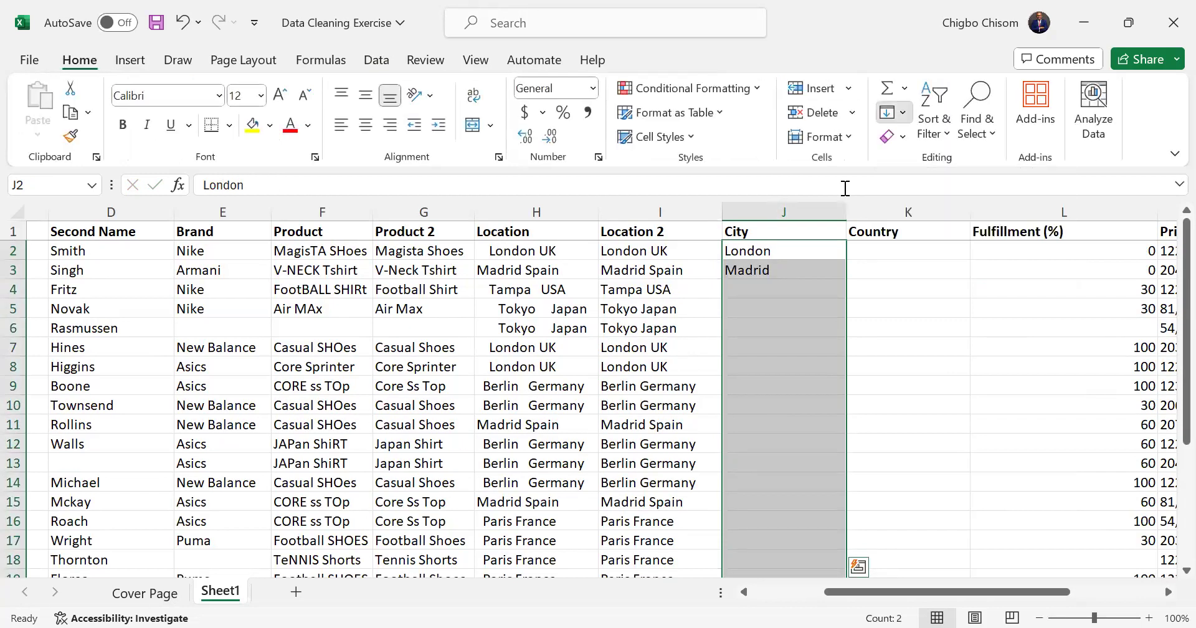
{"action": "left_click", "coordinate": [893, 112]}
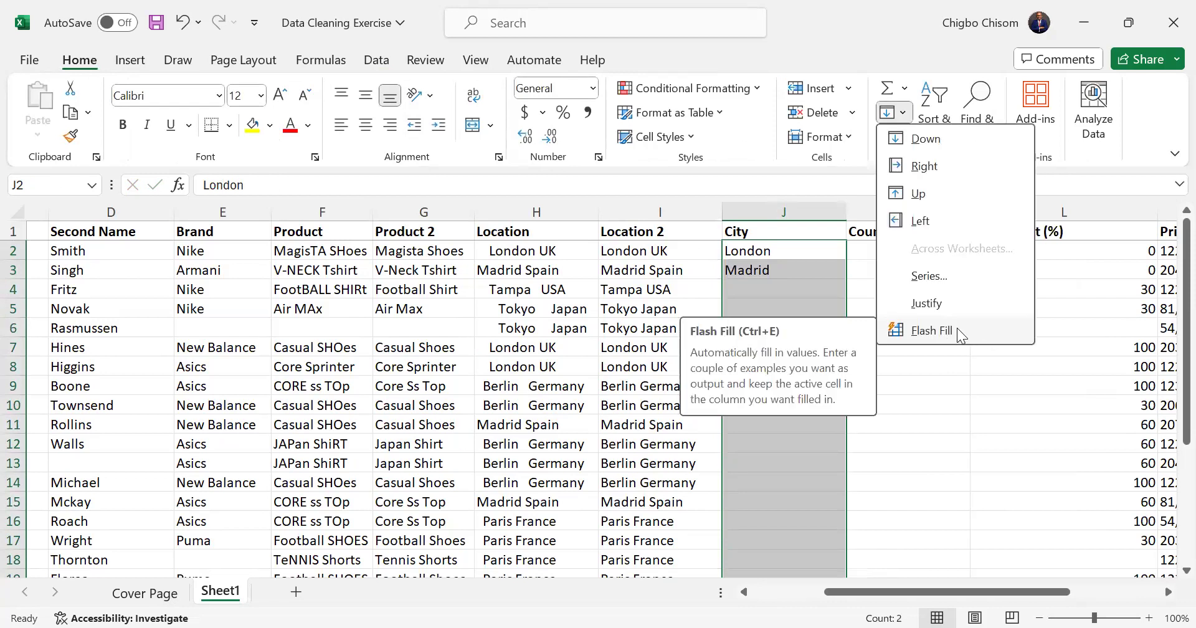
{"action": "left_click", "coordinate": [931, 330]}
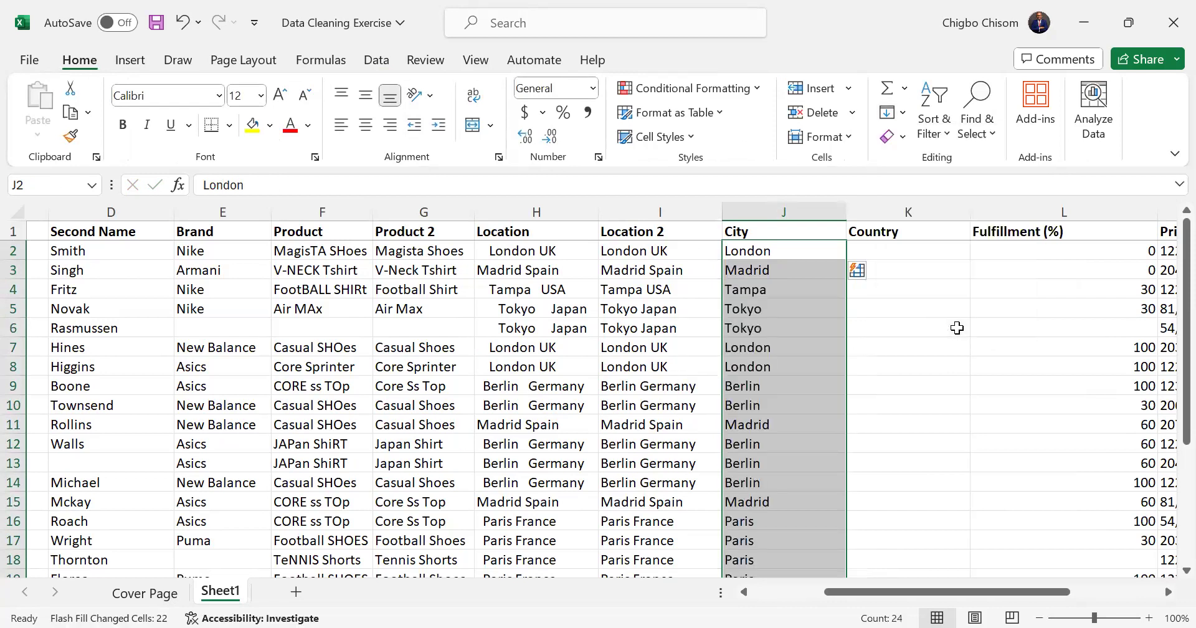
Step: Enter UK in K2 and Spain in K3 under the Country header
{"action": "left_click", "coordinate": [898, 250]}
{"action": "type", "text": "UK"}
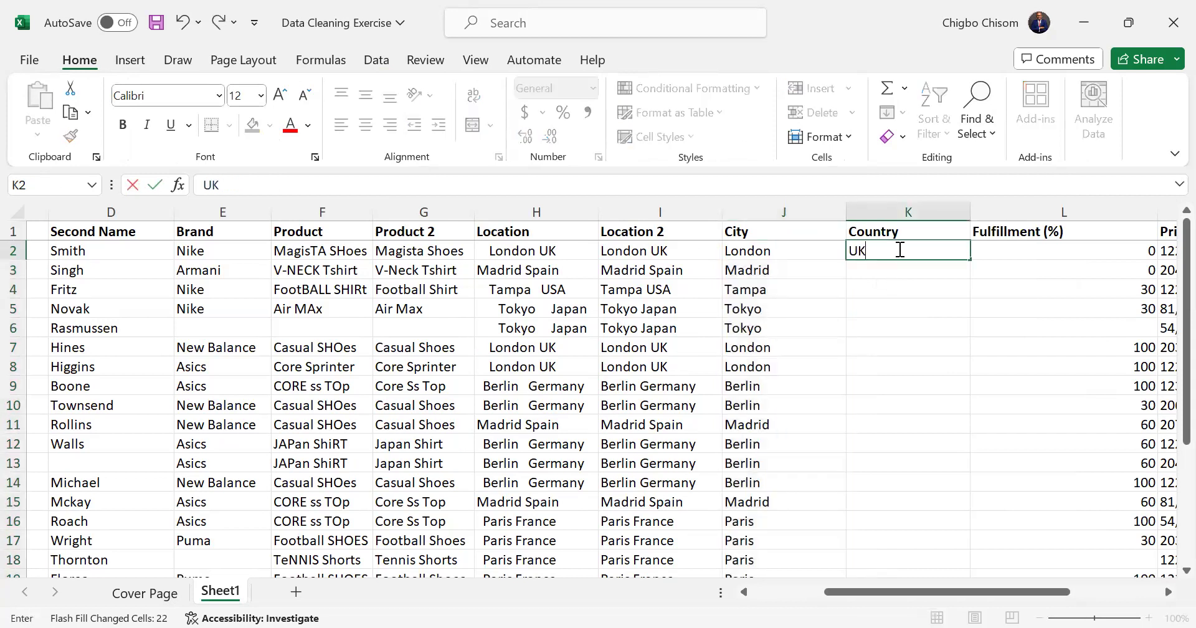
{"action": "key", "text": "Return"}
{"action": "type", "text": "Spain"}
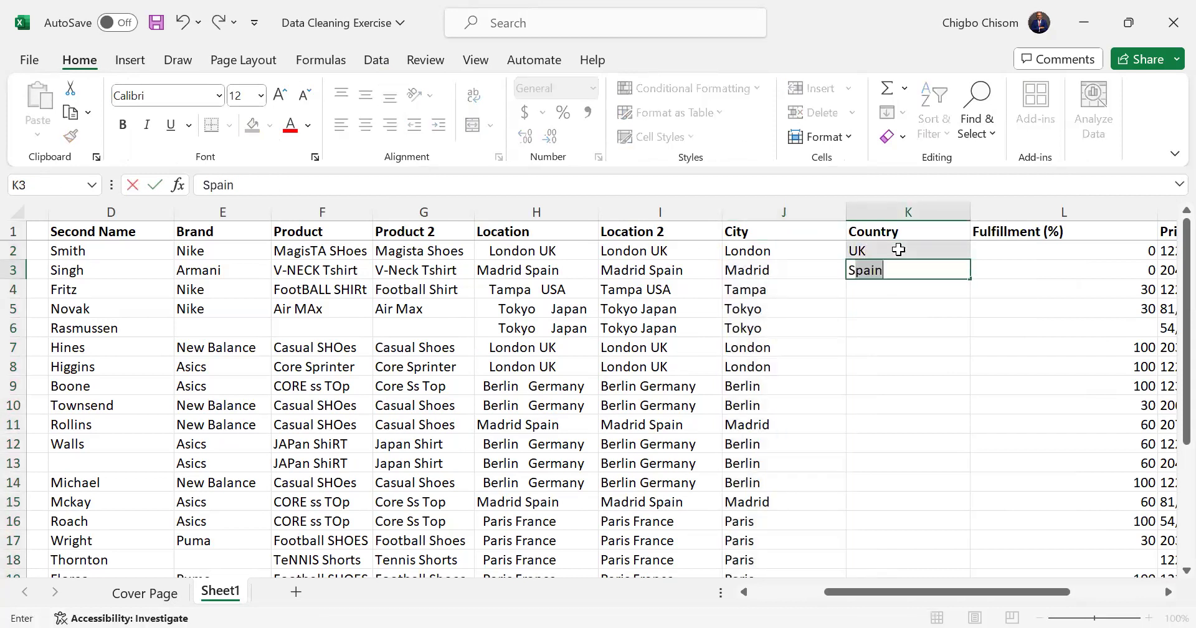
{"action": "type", "text": "n"}
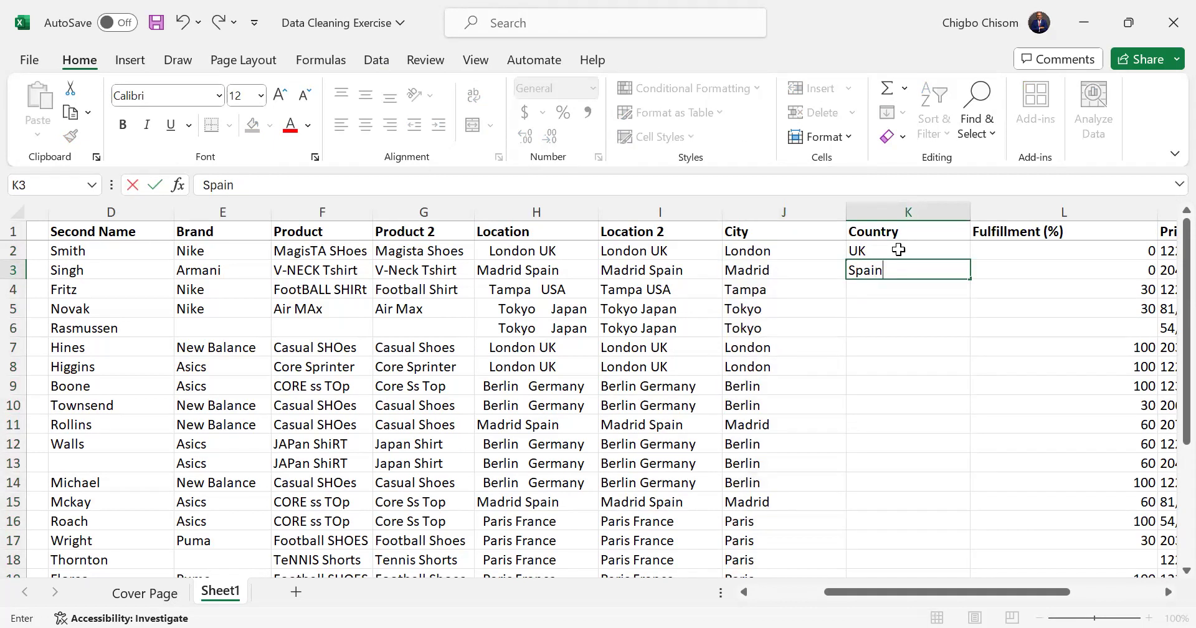
Step: Flash Fill the Country column from K2 down to K25, following the UK and Spain examples
{"action": "left_click_drag", "start_coordinate": [898, 250], "coordinate": [902, 267]}
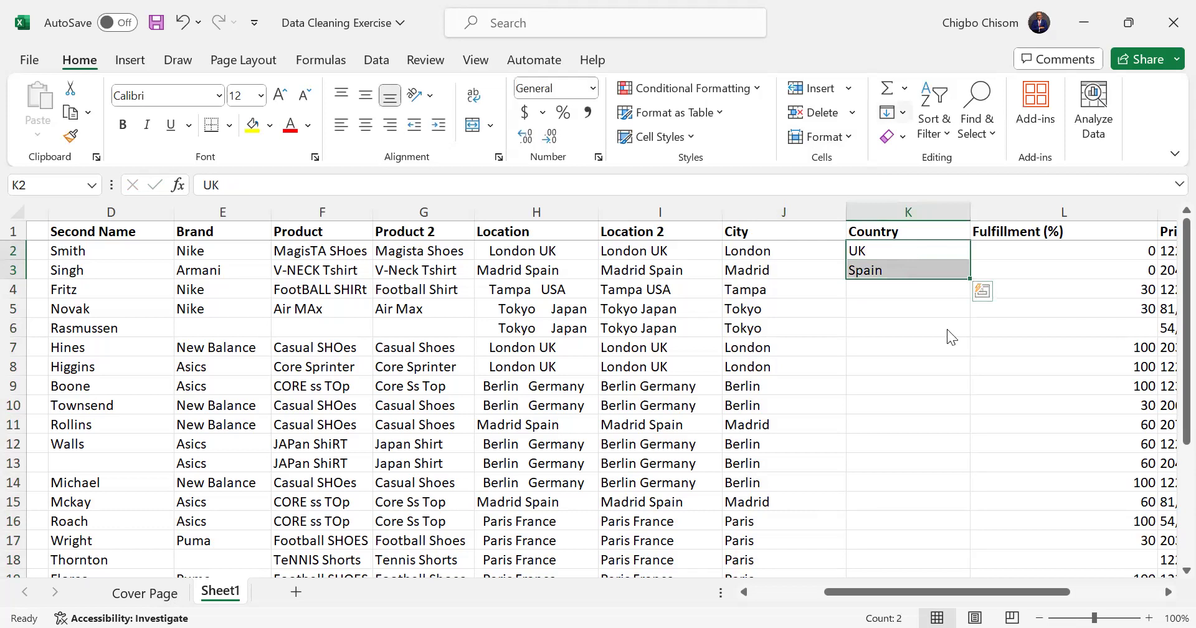
{"action": "left_click_drag", "start_coordinate": [969, 279], "coordinate": [866, 541]}
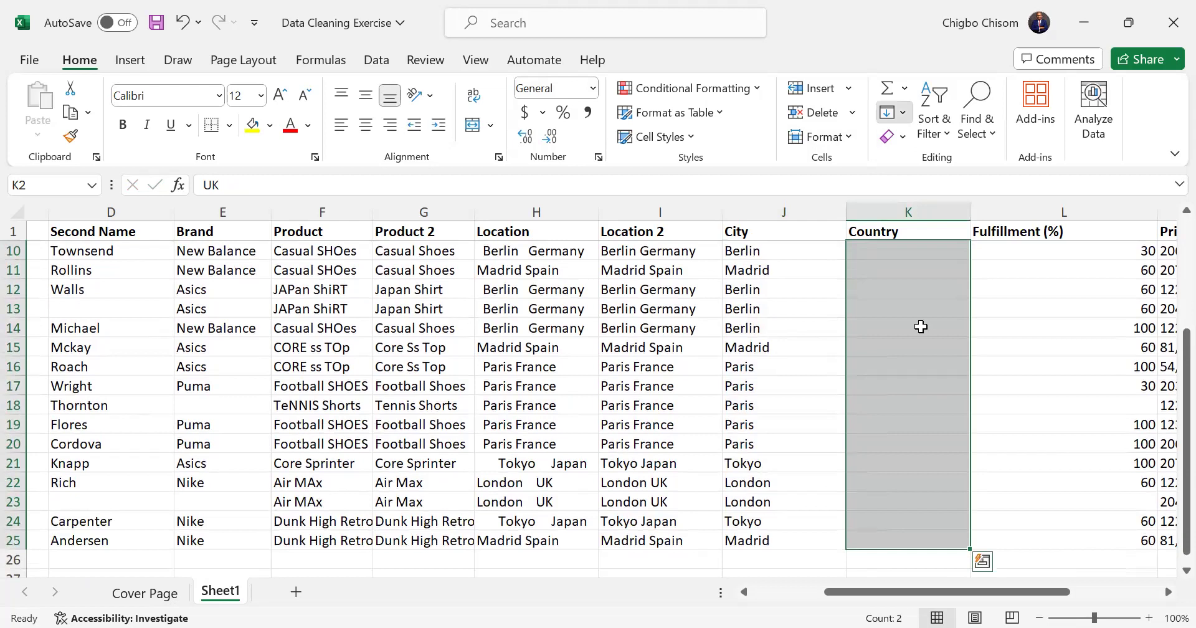
{"action": "key", "text": "ctrl+e"}
{"action": "left_click", "coordinate": [1022, 327]}
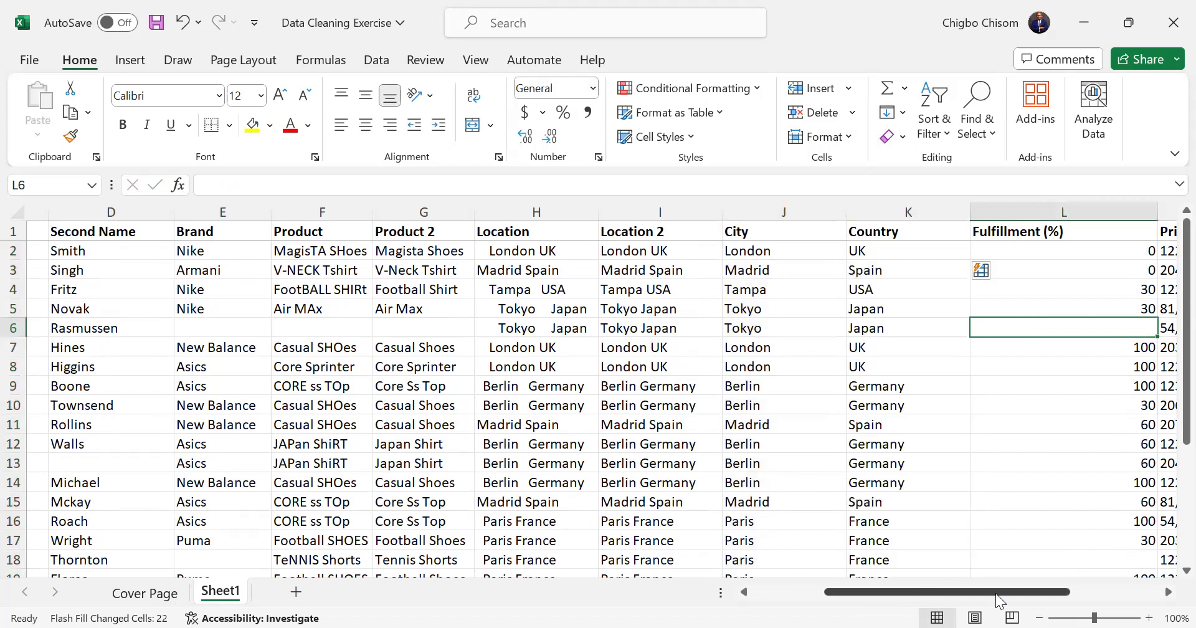
Step: Try to format the Fulfillment (%) values from L2 to L25 with the Percent Style
{"action": "scroll", "coordinate": [806, 395], "scroll_direction": "right", "scroll_amount": 3}
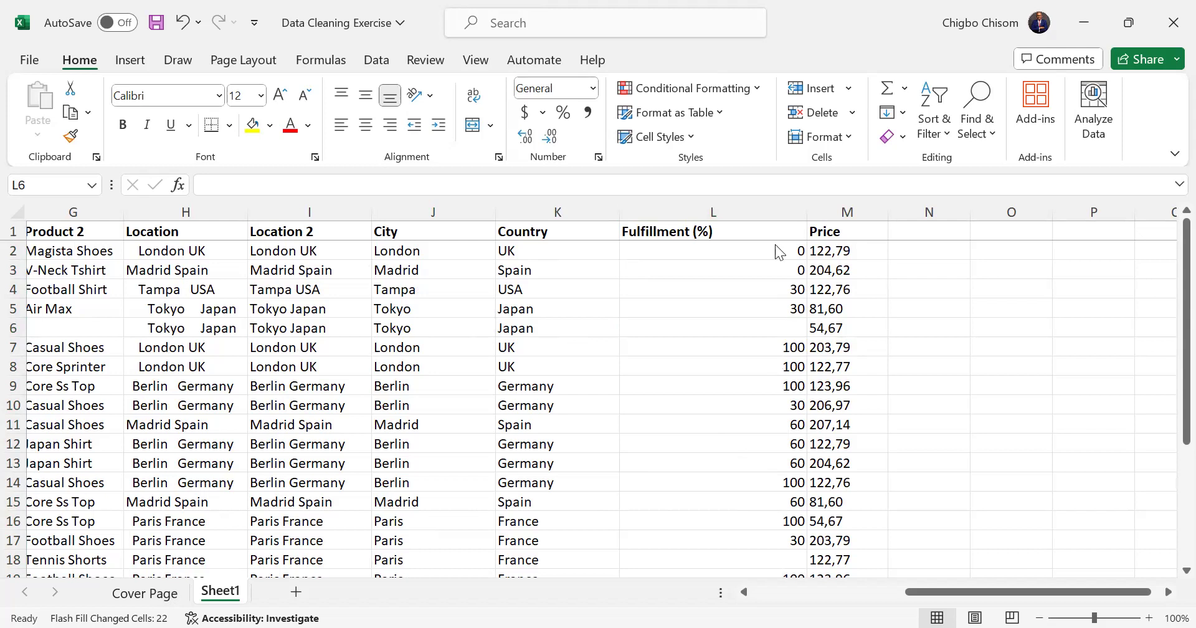
{"action": "left_click", "coordinate": [742, 252]}
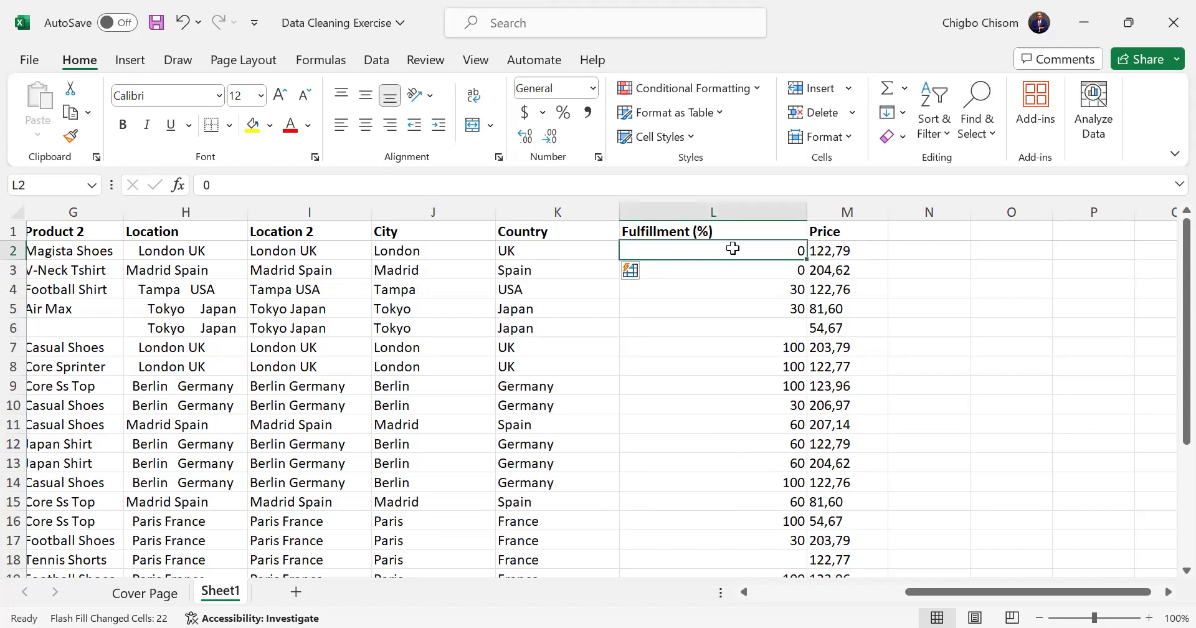
{"action": "left_click_drag", "start_coordinate": [732, 248], "coordinate": [726, 522]}
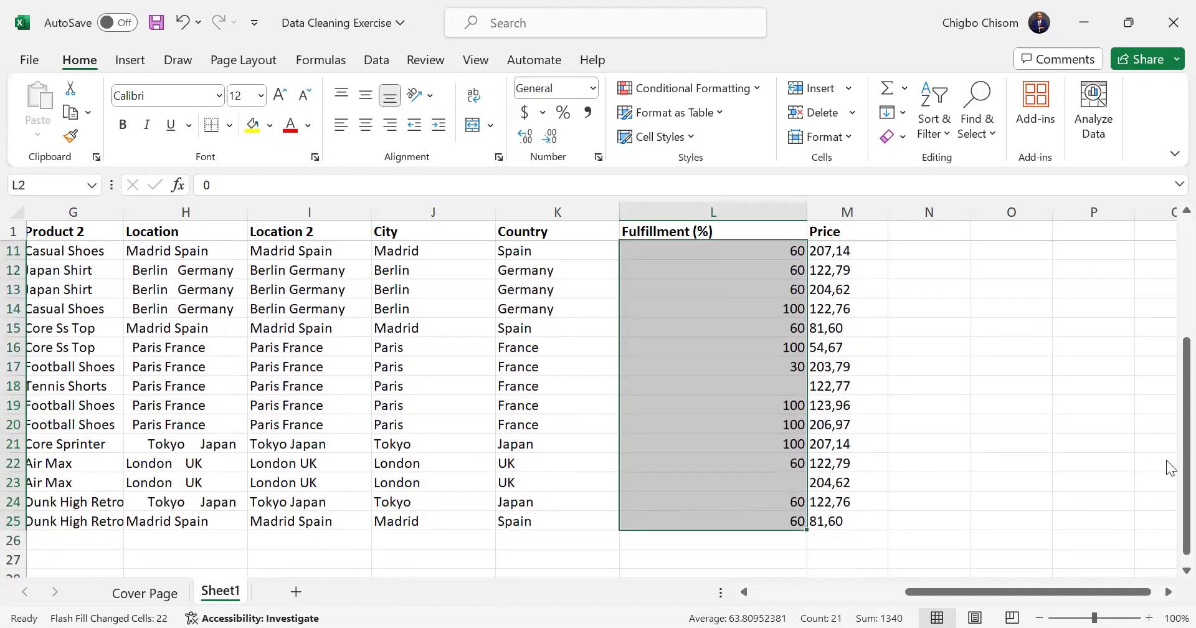
{"action": "scroll", "coordinate": [1166, 320], "scroll_direction": "up", "scroll_amount": 3}
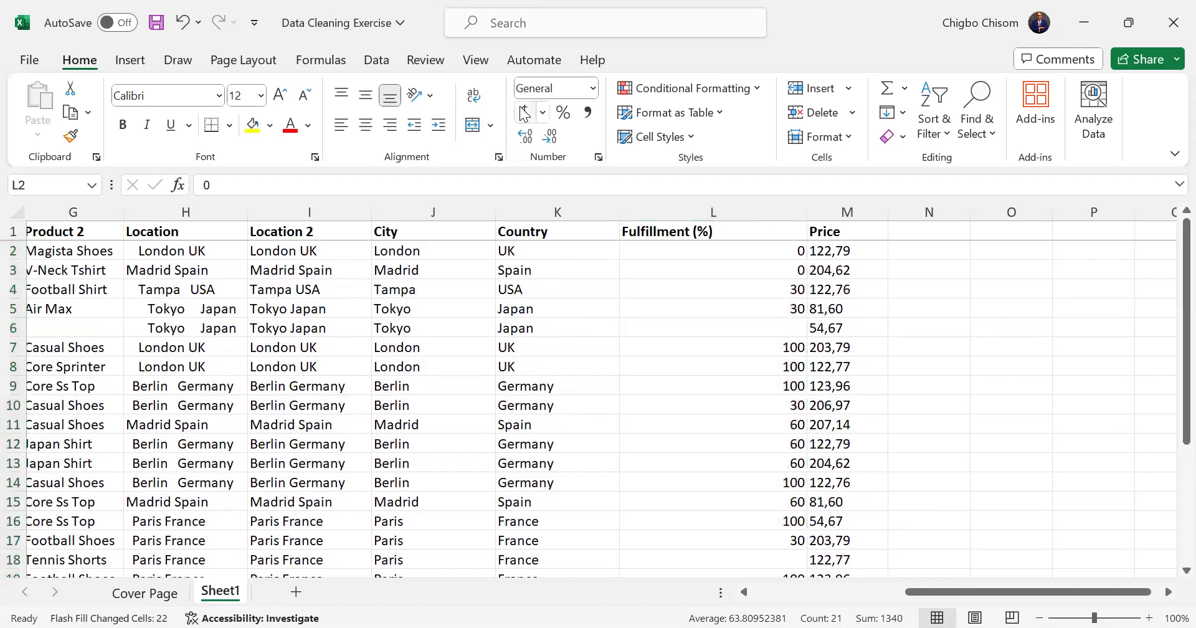
{"action": "left_click", "coordinate": [564, 113]}
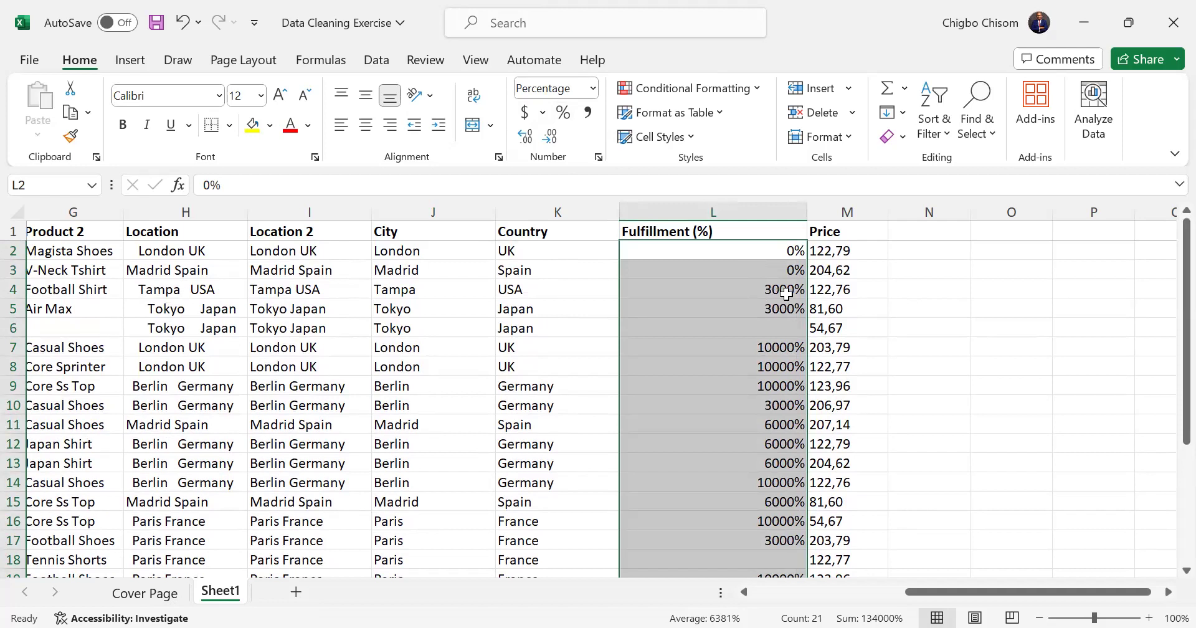
{"action": "key", "text": "ctrl+z"}
{"action": "left_click", "coordinate": [786, 294]}
{"action": "key", "text": "ctrl+z"}
{"action": "left_click", "coordinate": [763, 285]}
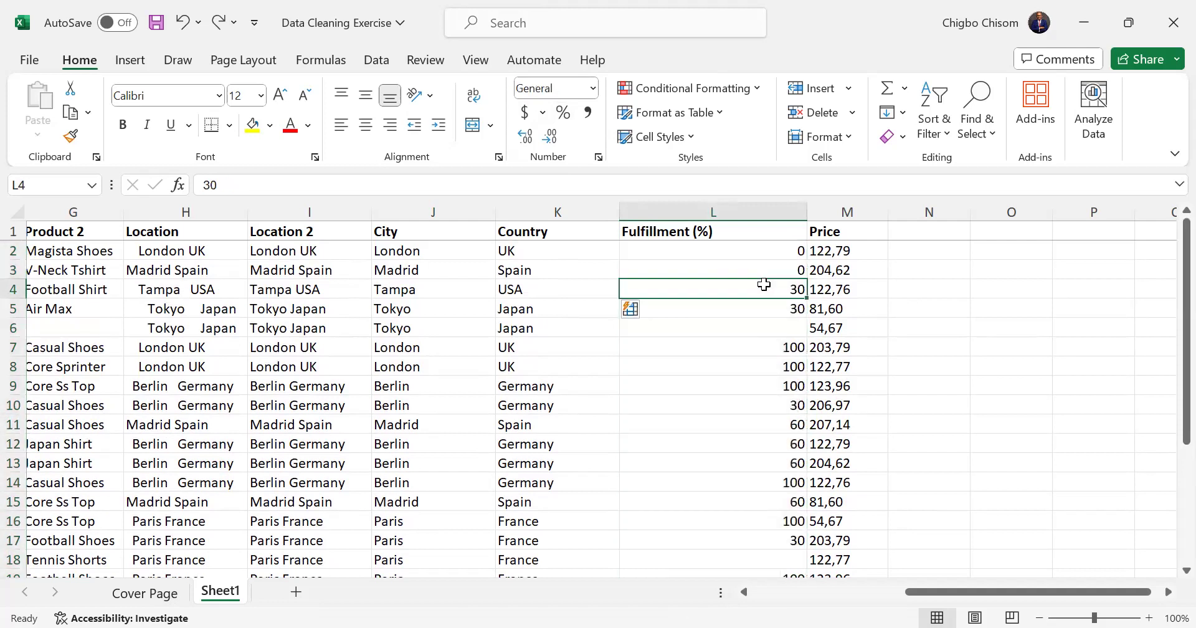
{"action": "left_click_drag", "start_coordinate": [756, 257], "coordinate": [782, 454]}
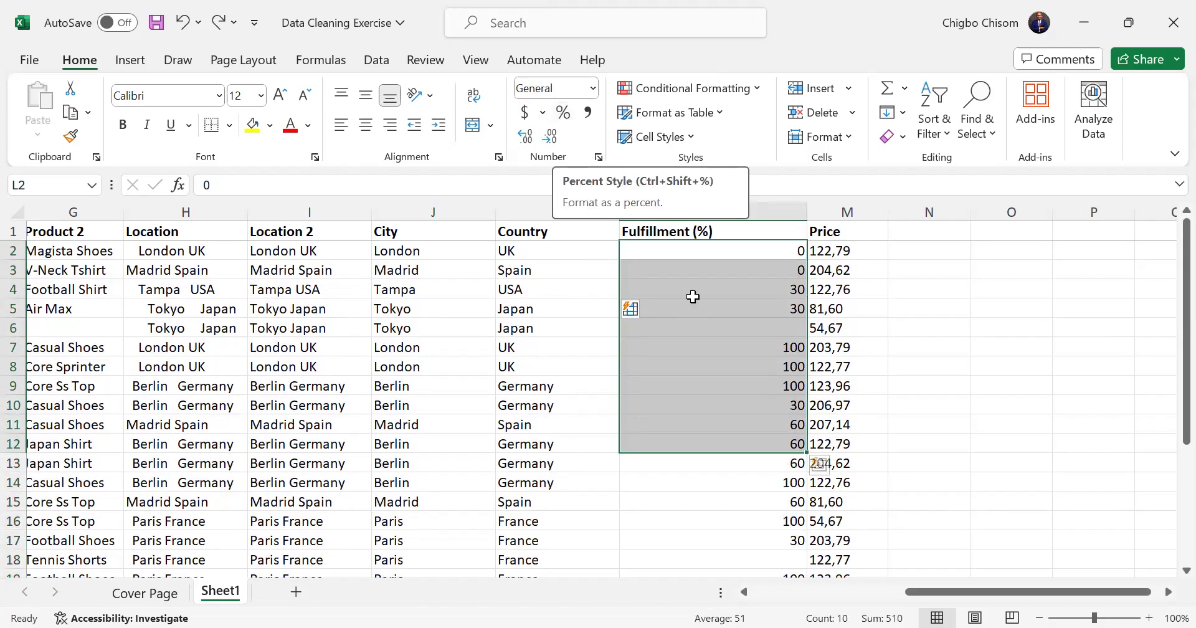
{"action": "left_click", "coordinate": [712, 302]}
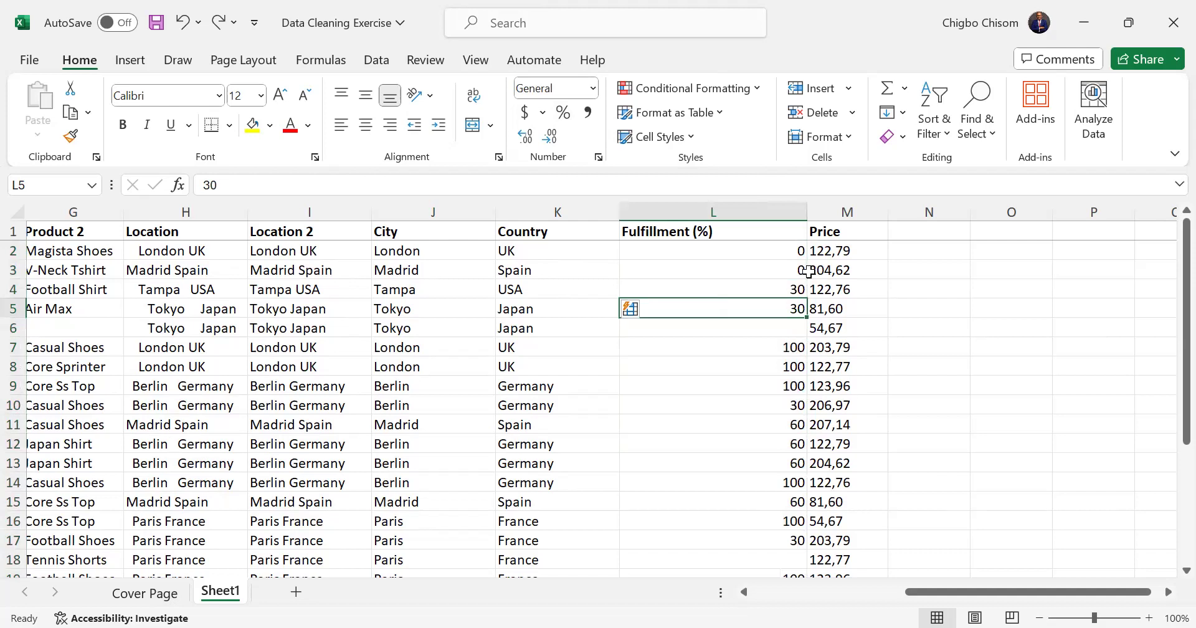
Step: Insert a new column before Price and give it the header Fulfillment (%)
{"action": "left_click", "coordinate": [827, 211]}
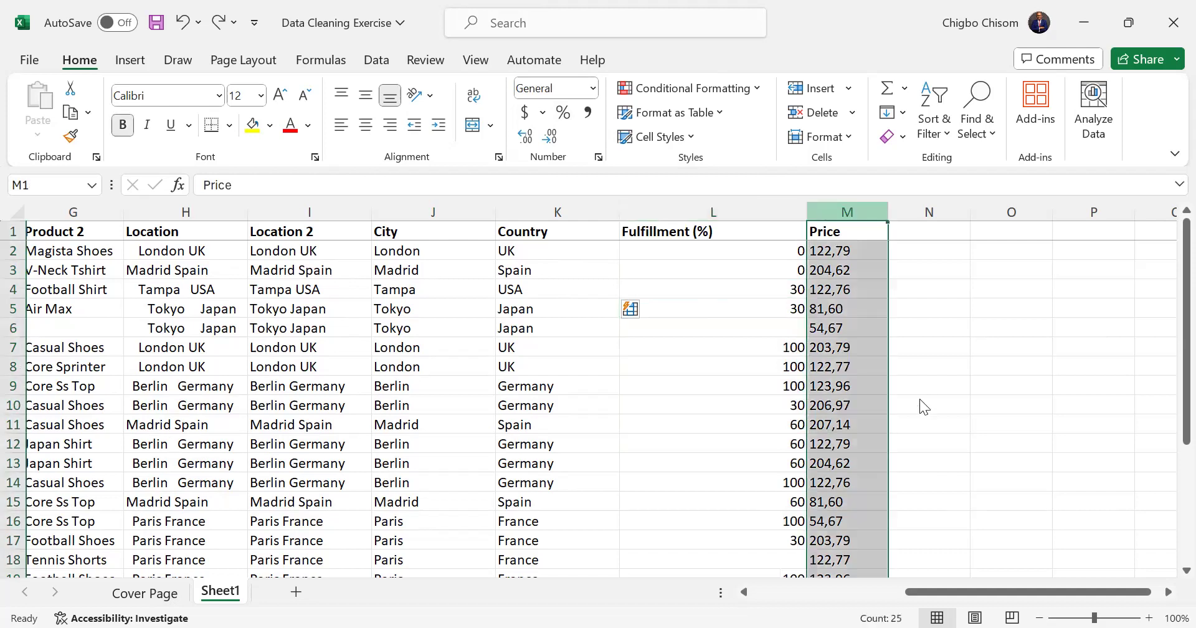
{"action": "right_click", "coordinate": [826, 212]}
{"action": "left_click", "coordinate": [919, 399]}
{"action": "type", "text": "F"}
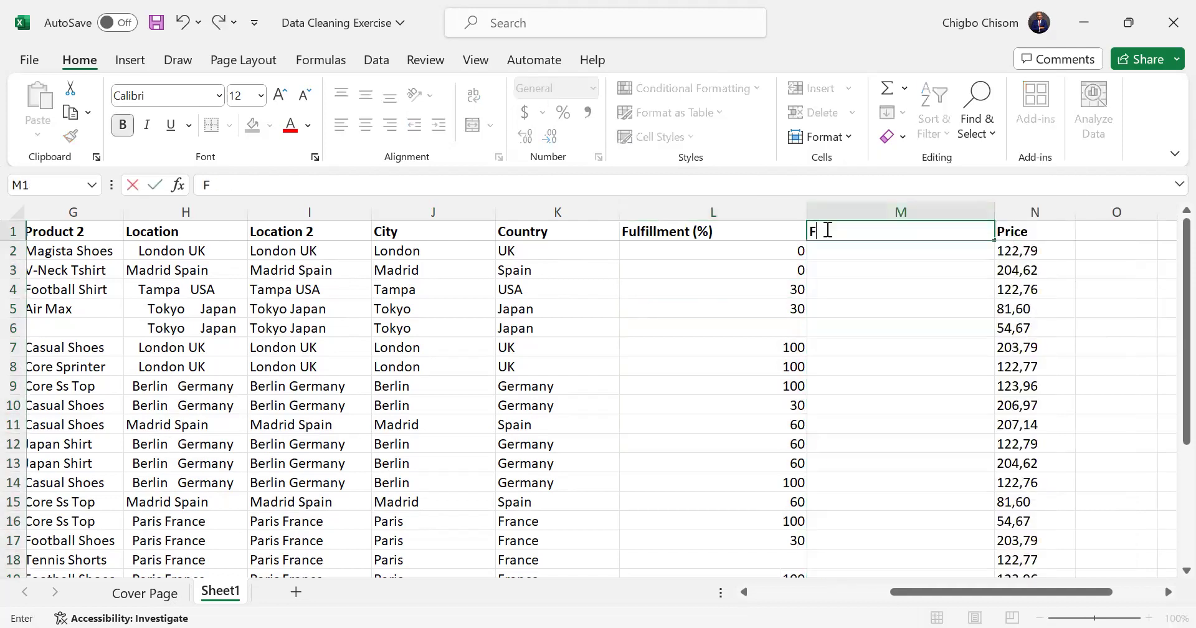
{"action": "type", "text": "ulfillment ("}
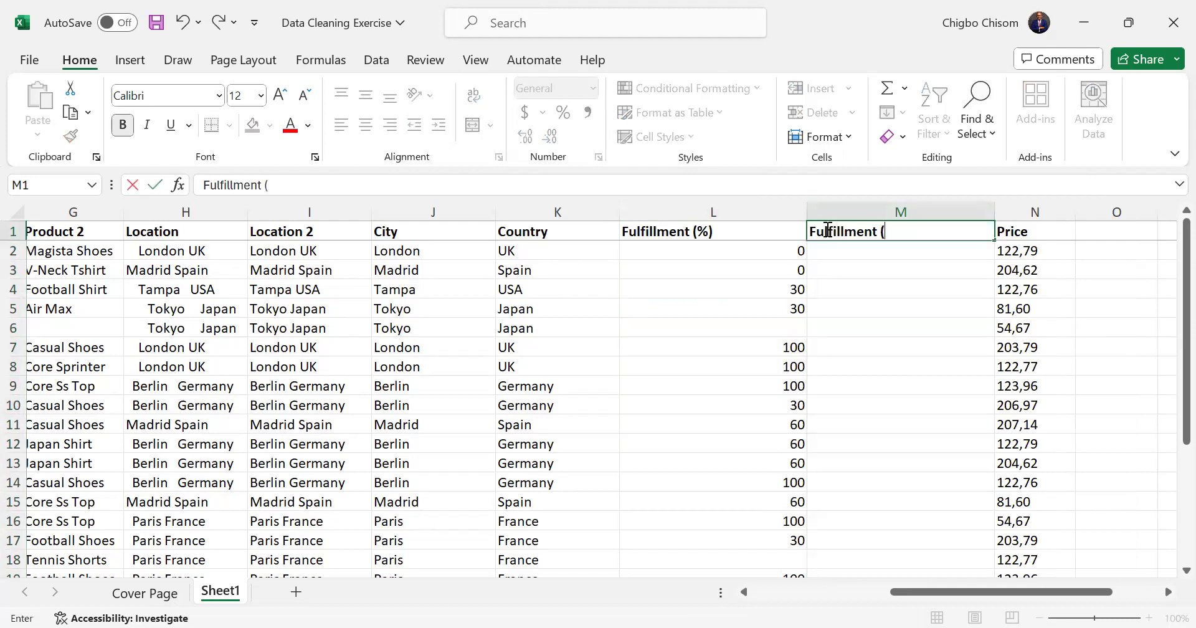
{"action": "type", "text": "%)"}
{"action": "left_click", "coordinate": [849, 285]}
Step: Try to paste the L2:L25 Fulfillment values into M2 with the Values and Divide options, and undo the paste
{"action": "left_click_drag", "start_coordinate": [790, 252], "coordinate": [722, 544]}
{"action": "key", "text": "ctrl+c"}
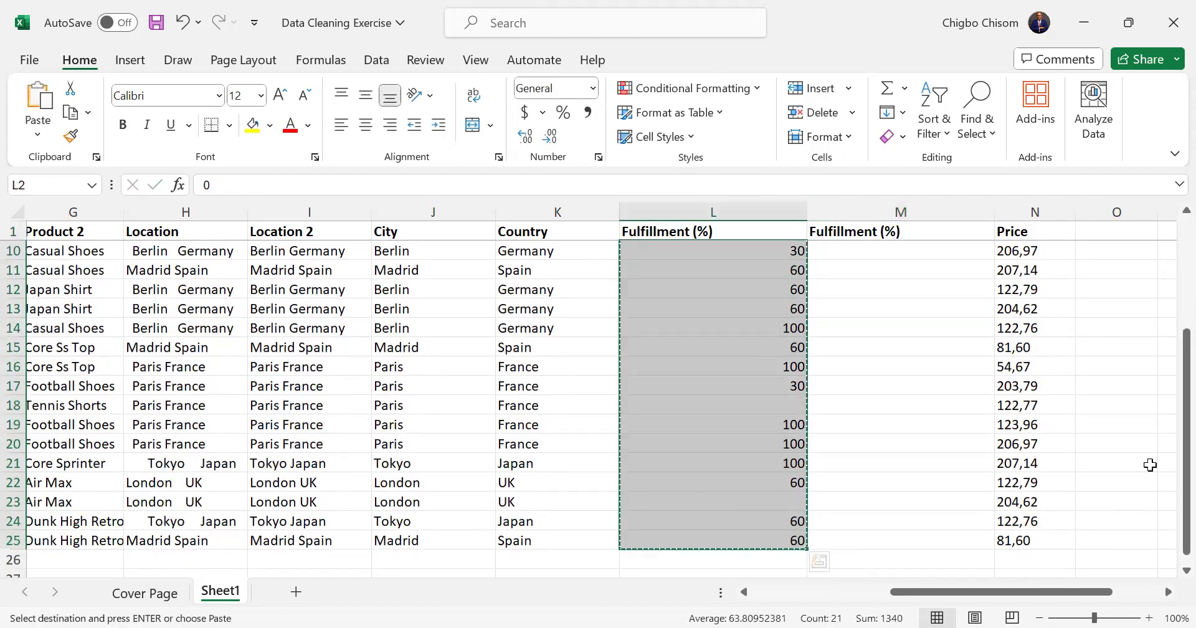
{"action": "scroll", "coordinate": [1165, 451], "scroll_direction": "up", "scroll_amount": 3}
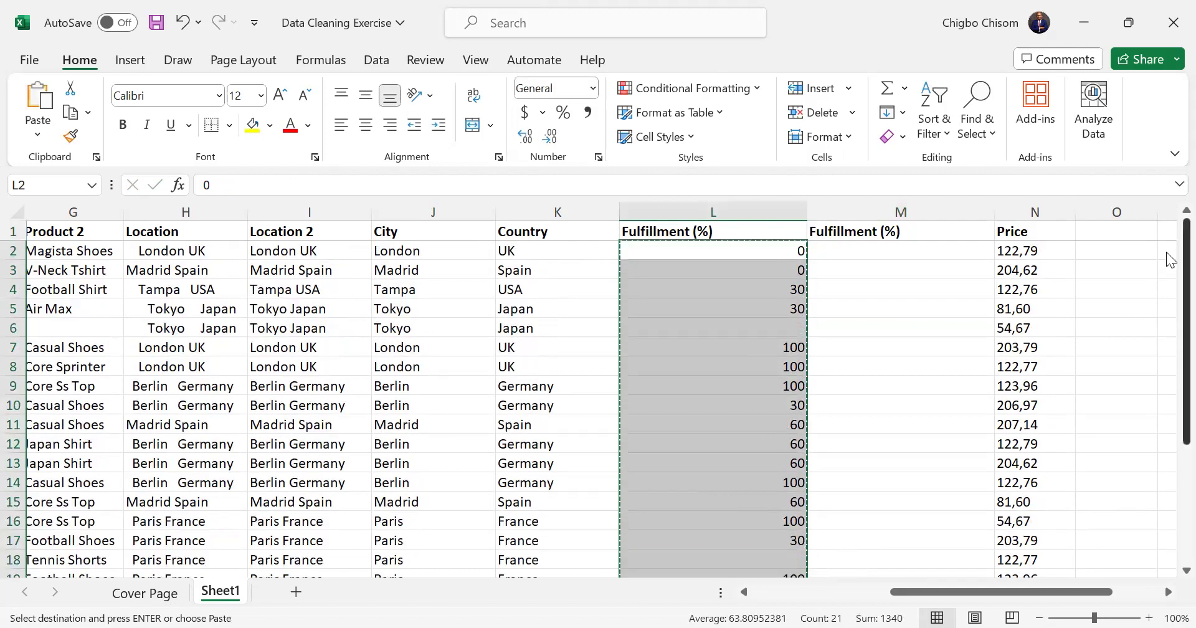
{"action": "left_click", "coordinate": [902, 251]}
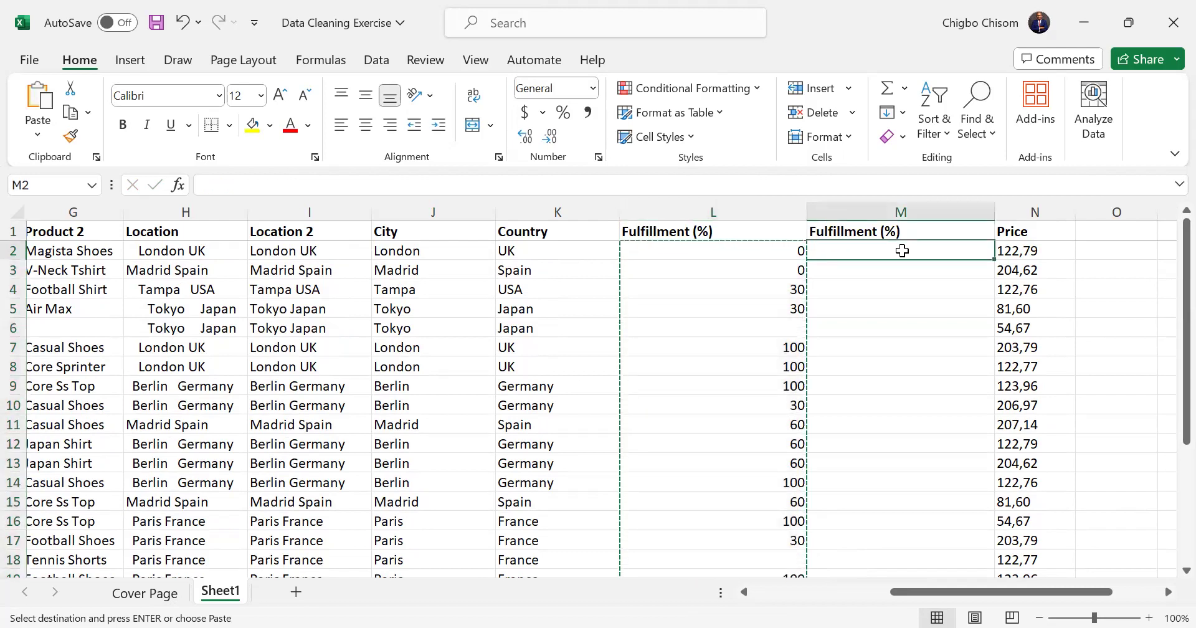
{"action": "key", "text": "ctrl+alt+v"}
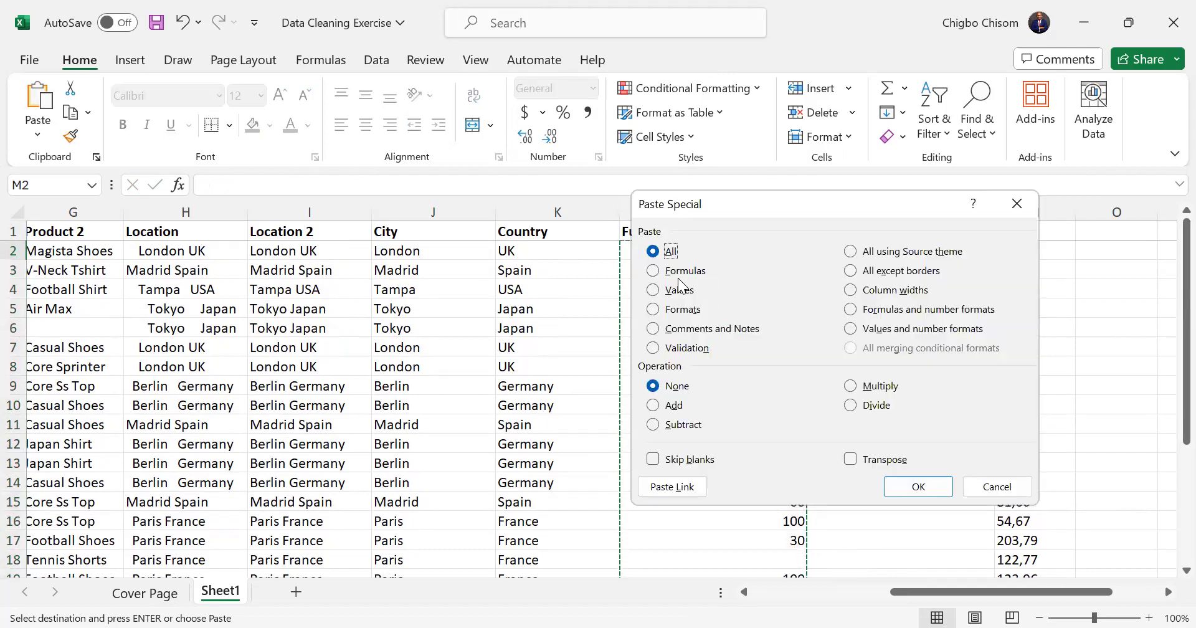
{"action": "left_click", "coordinate": [683, 289]}
{"action": "left_click", "coordinate": [876, 402]}
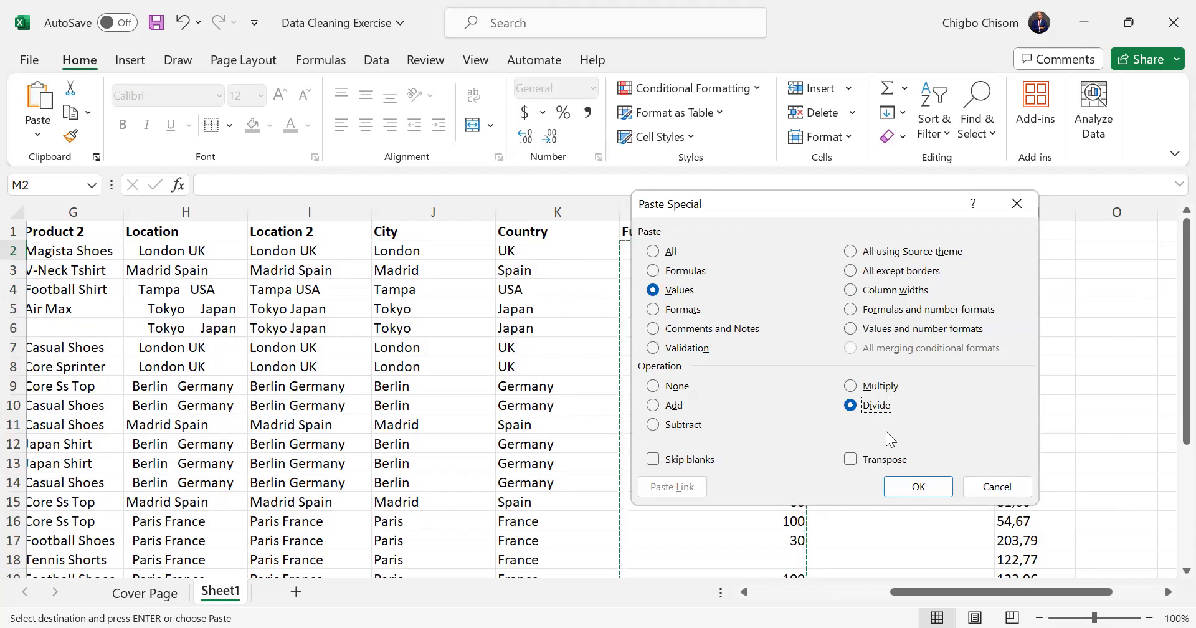
{"action": "left_click", "coordinate": [659, 250]}
{"action": "left_click", "coordinate": [678, 290]}
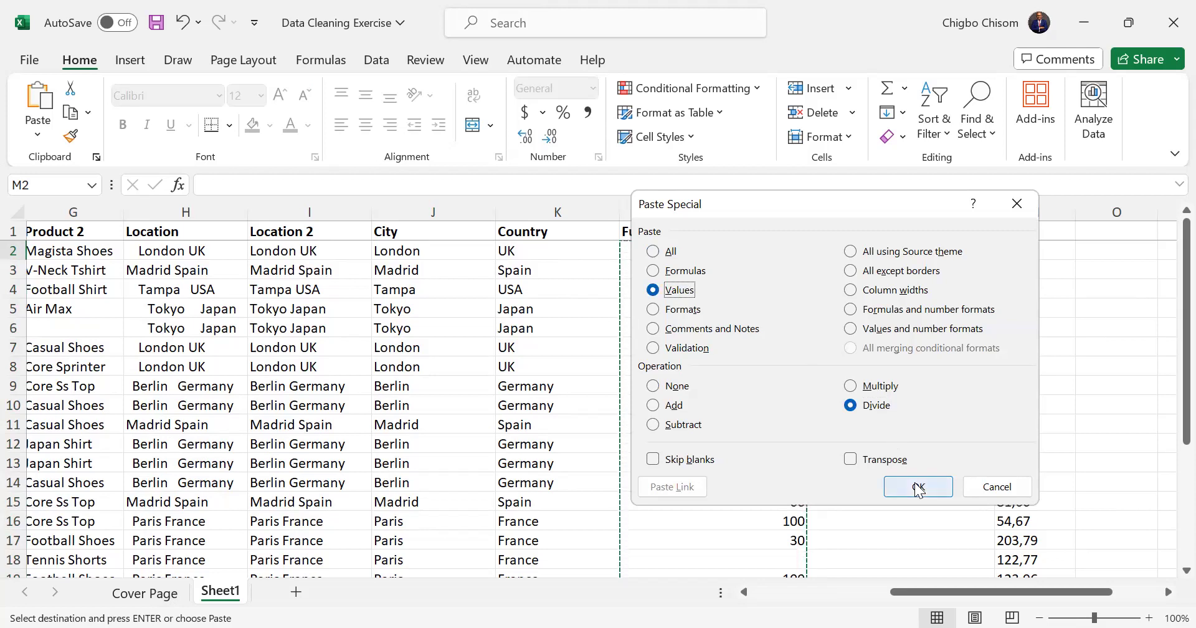
{"action": "left_click", "coordinate": [919, 489]}
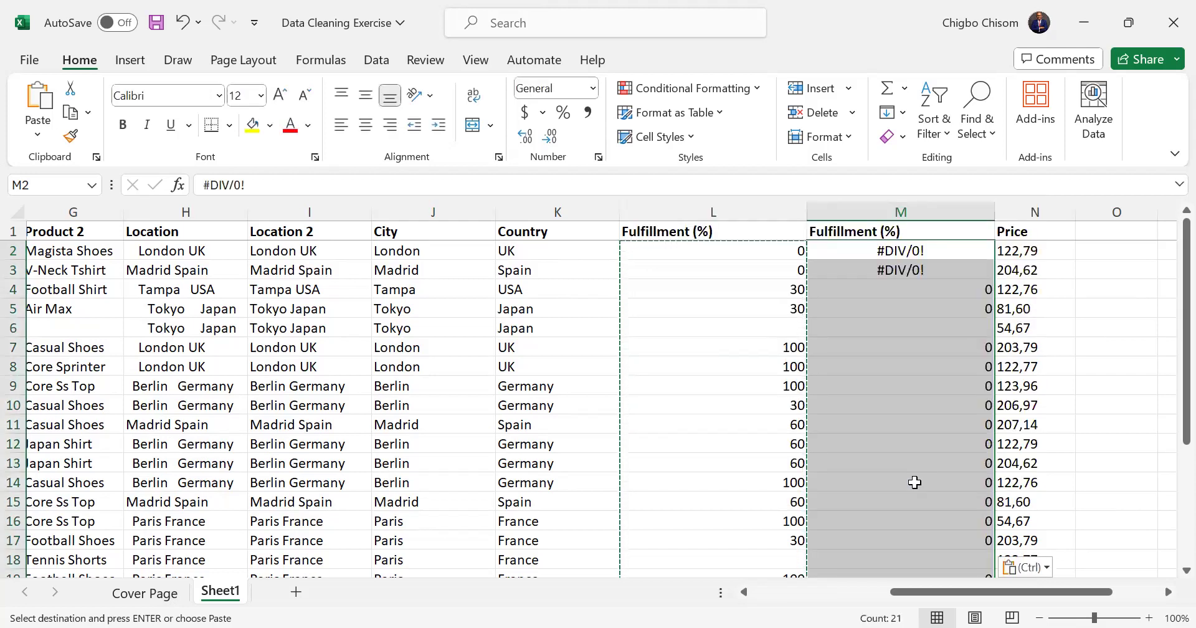
{"action": "key", "text": "ctrl+z"}
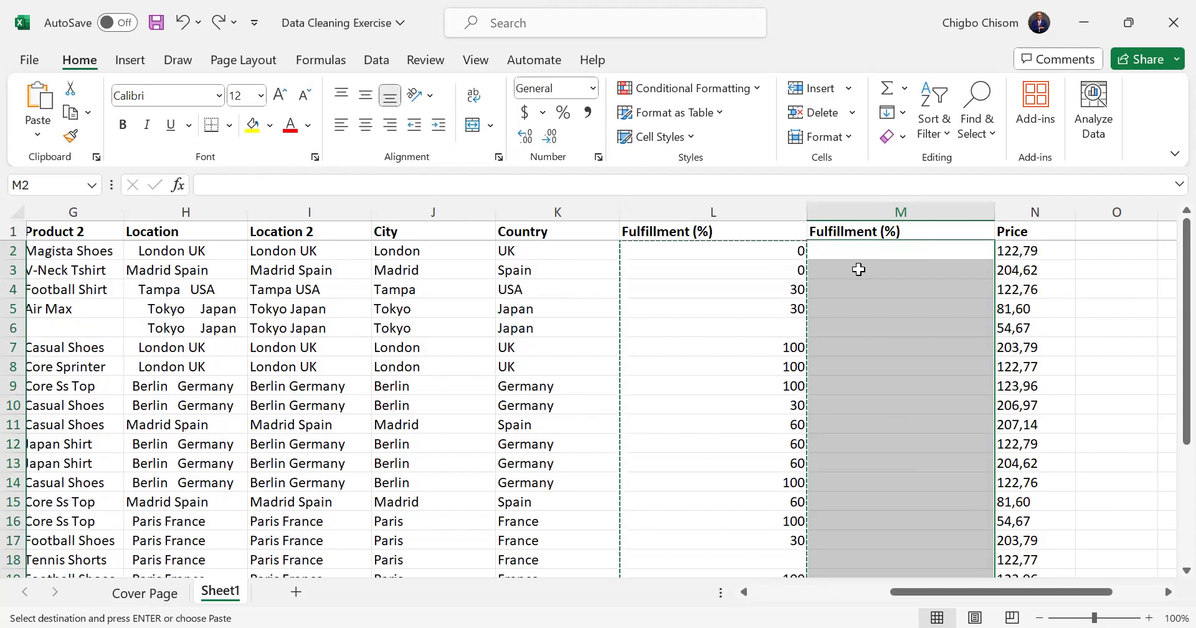
{"action": "left_click", "coordinate": [857, 249]}
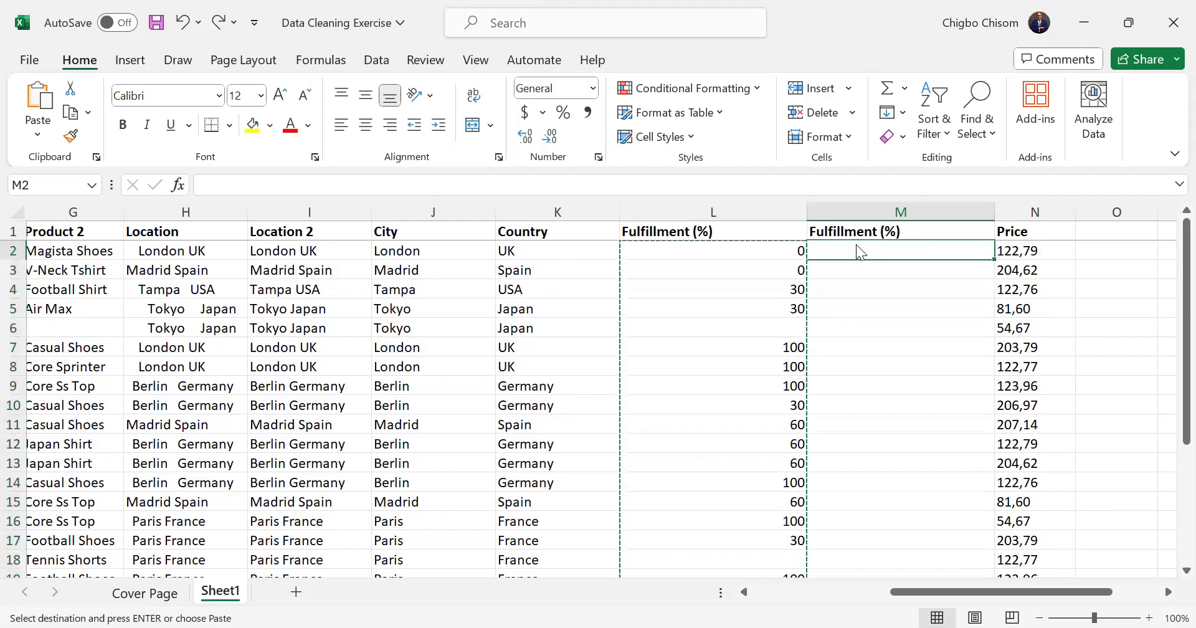
{"action": "key", "text": "ctrl+alt+v"}
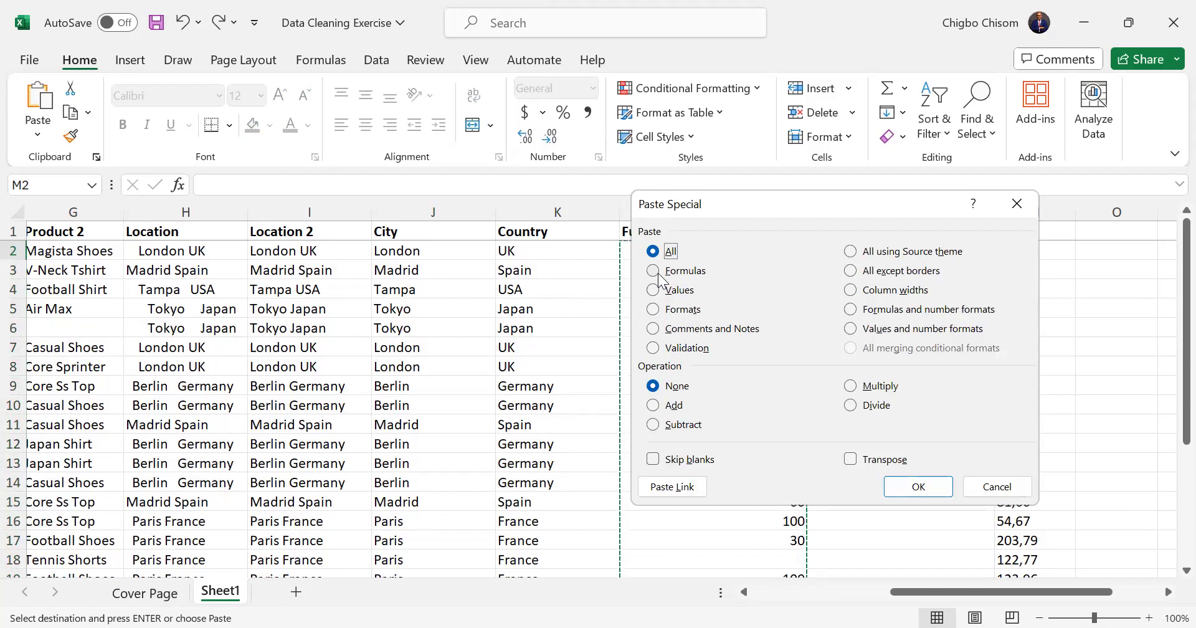
{"action": "left_click", "coordinate": [654, 290]}
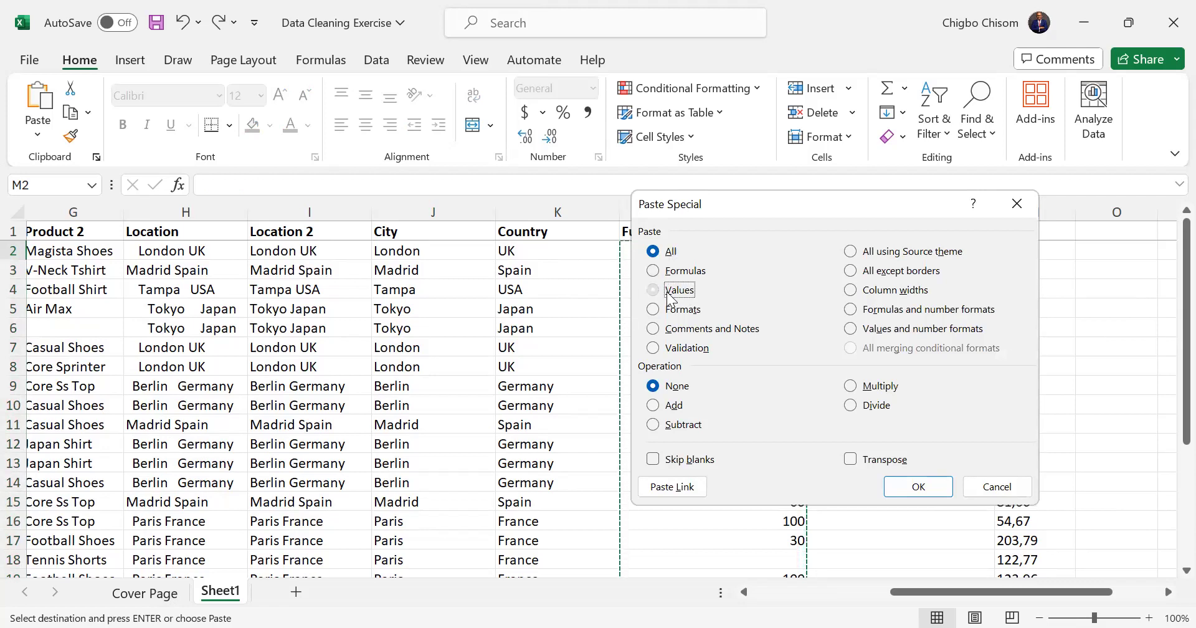
{"action": "left_click", "coordinate": [851, 406]}
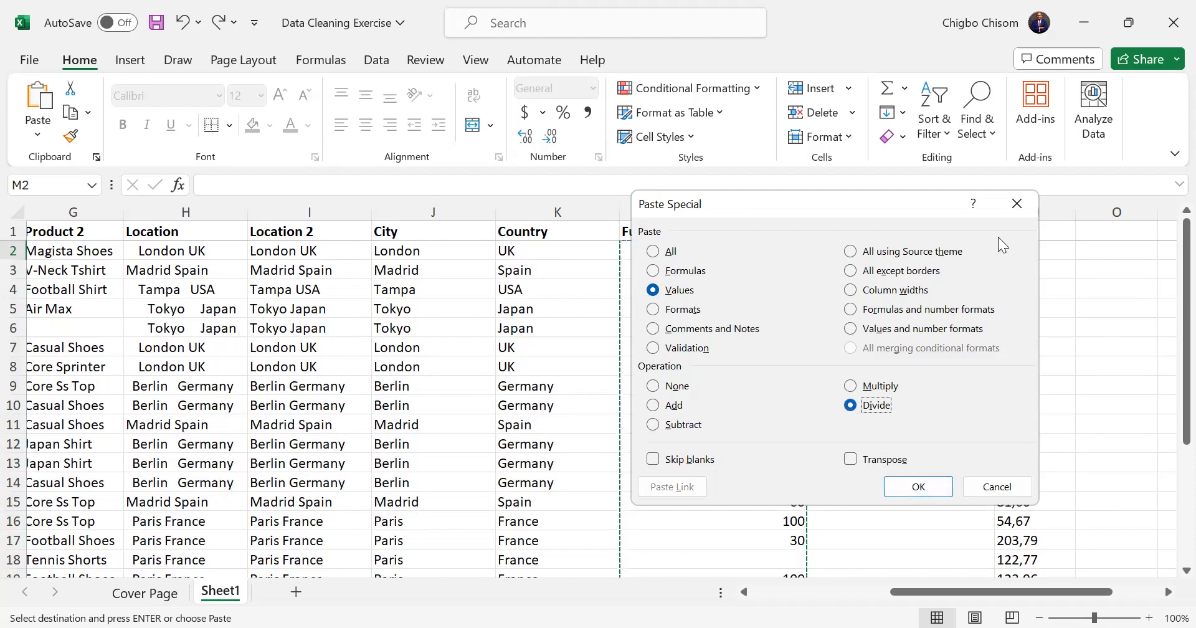
{"action": "key", "text": "Escape"}
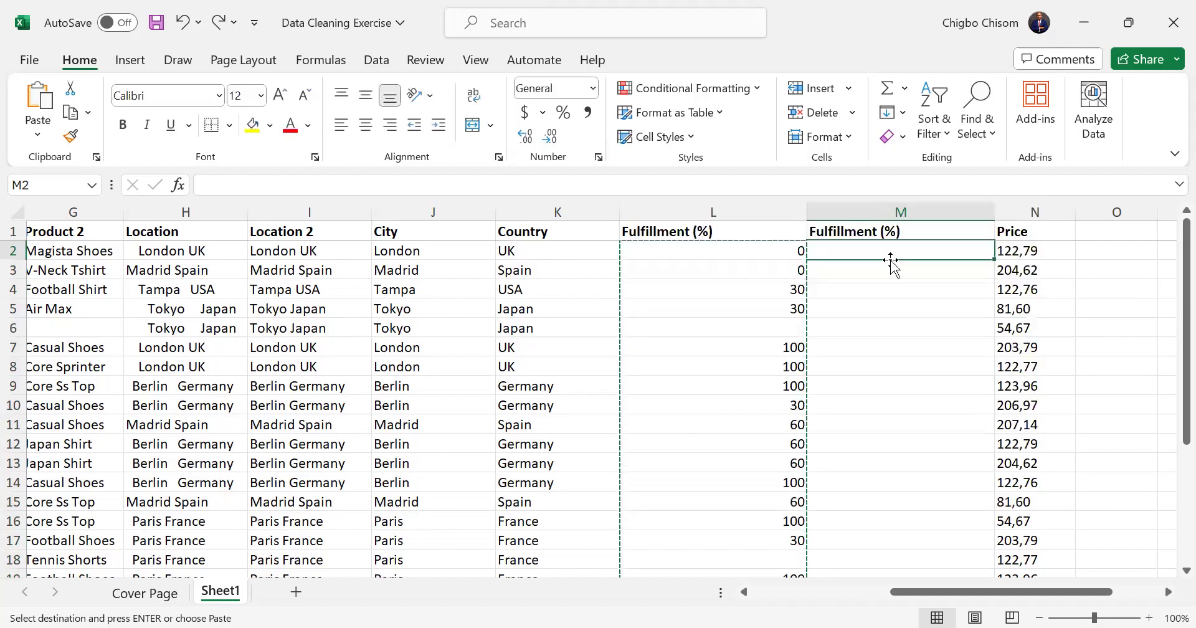
Step: Enter the formula =L2/100 in M2 under the new Fulfillment (%) header
{"action": "type", "text": "="}
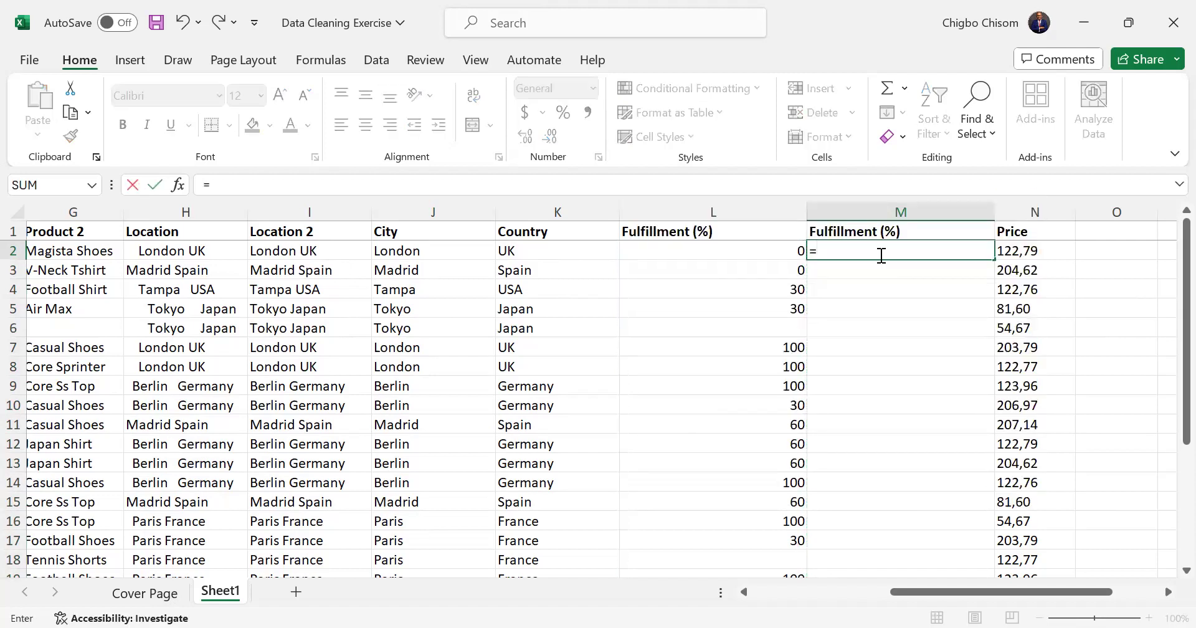
{"action": "left_click", "coordinate": [776, 243]}
{"action": "type", "text": "/100"}
{"action": "key", "text": "Return"}
{"action": "left_click", "coordinate": [883, 249]}
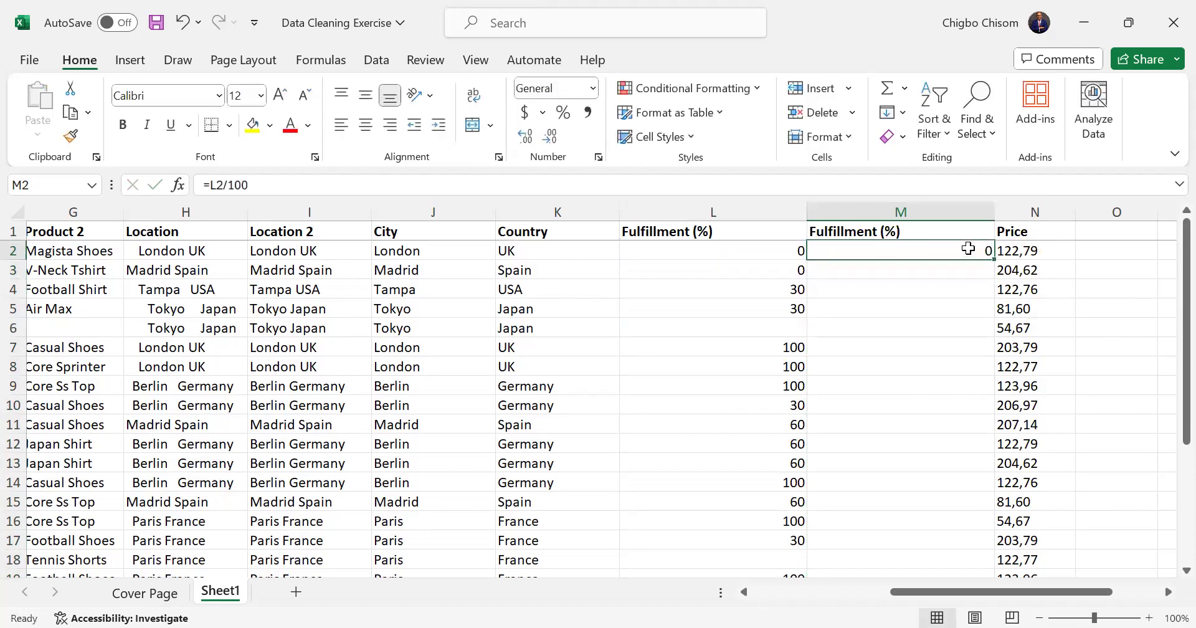
Step: Fill the M2 formula down to M25 and format the range with the Percent Style
{"action": "left_click_drag", "start_coordinate": [994, 258], "coordinate": [910, 530]}
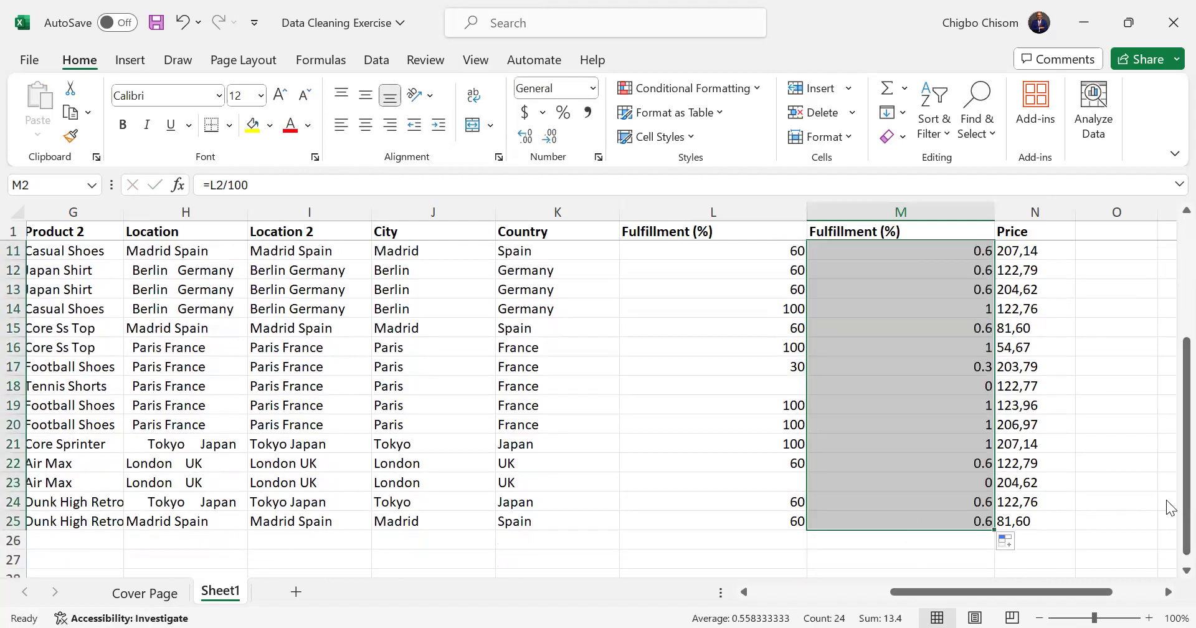
{"action": "scroll", "coordinate": [1165, 248], "scroll_direction": "up", "scroll_amount": 3}
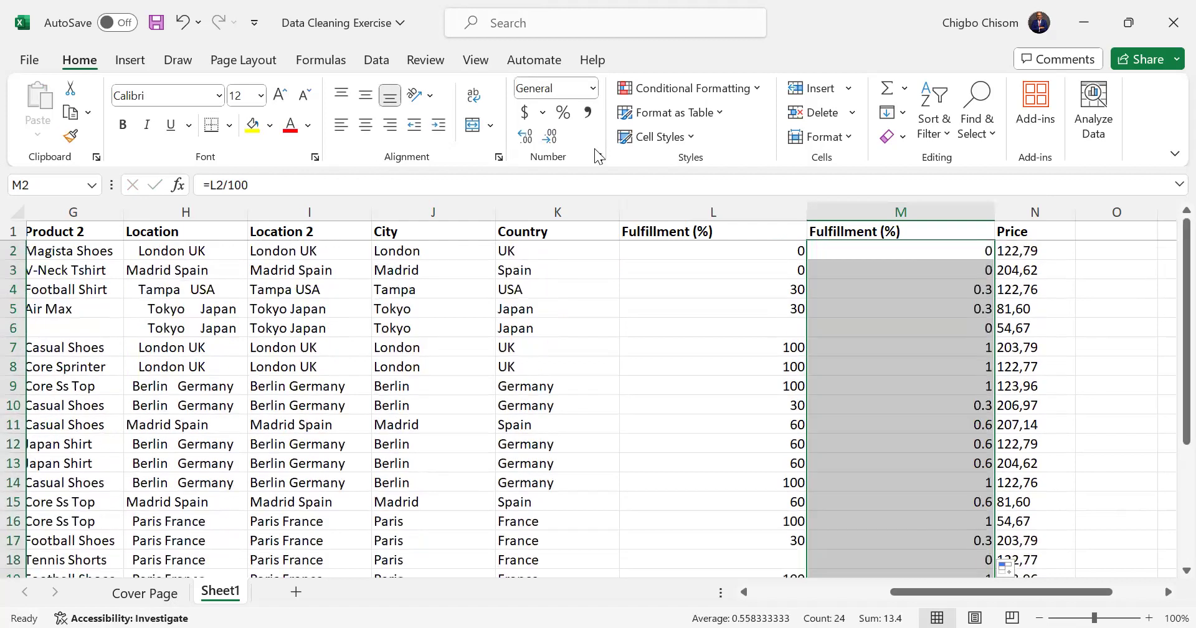
{"action": "left_click", "coordinate": [556, 118]}
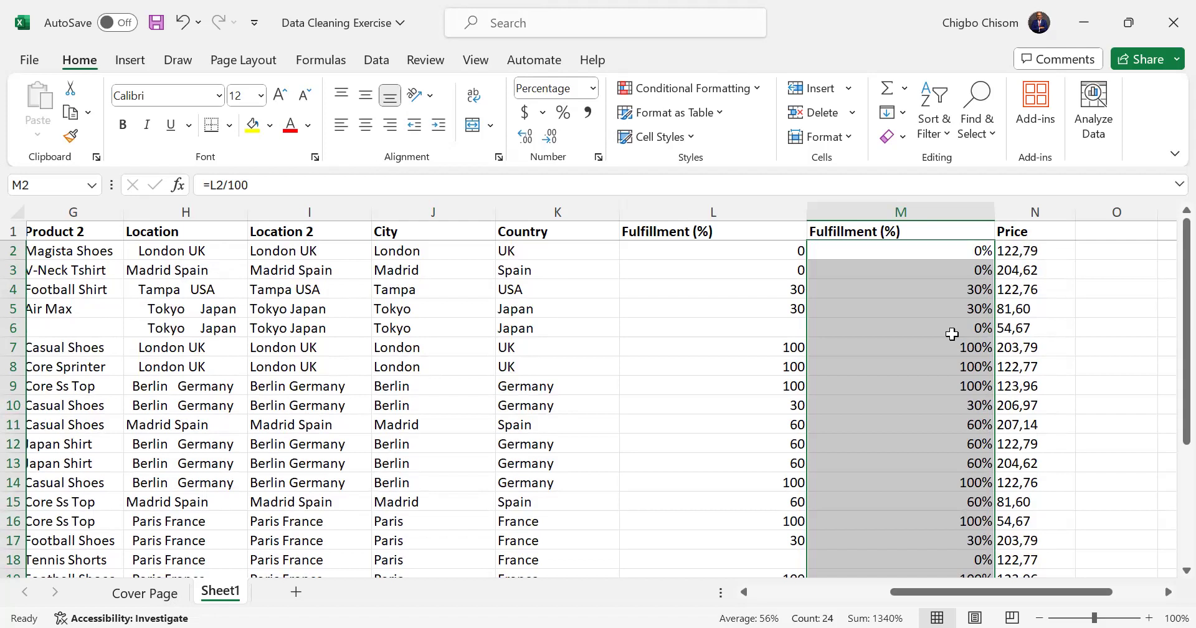
Step: Check the formulas in column M against the original Fulfillment values in column L
{"action": "left_click", "coordinate": [899, 252]}
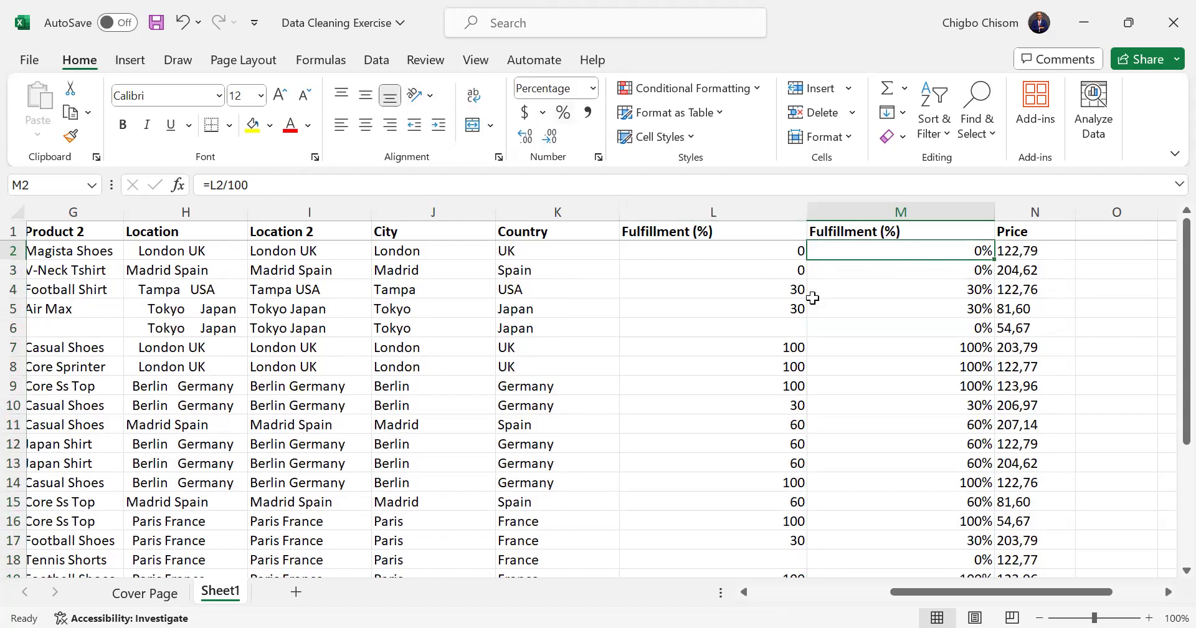
{"action": "left_click", "coordinate": [903, 347]}
{"action": "left_click", "coordinate": [921, 371]}
{"action": "left_click", "coordinate": [932, 405]}
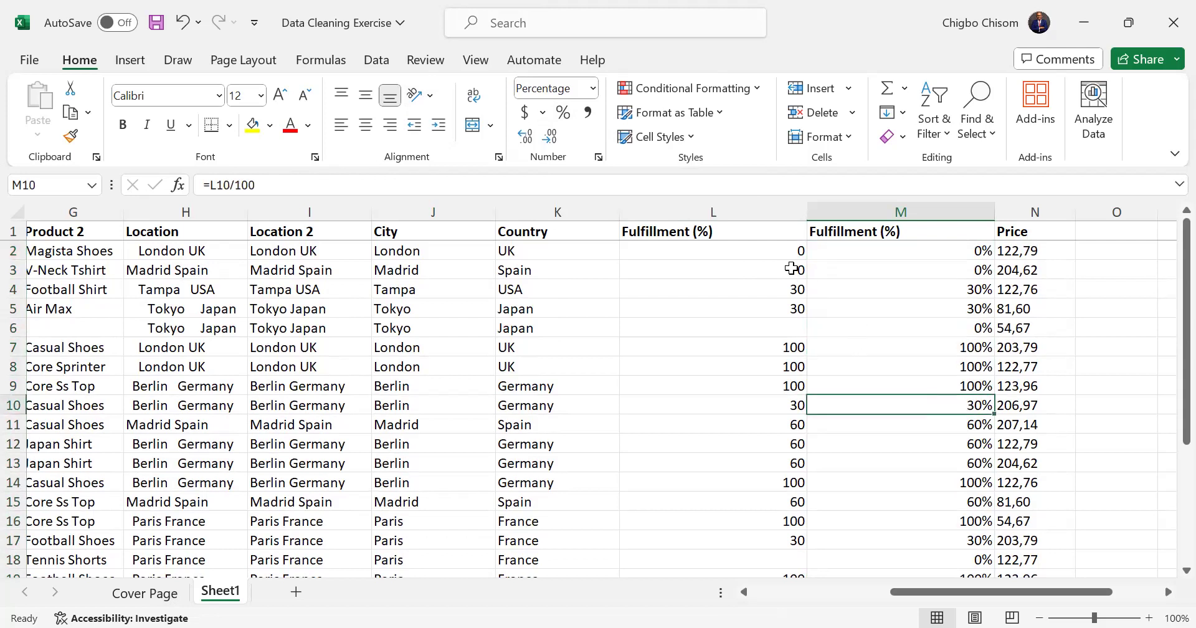
{"action": "left_click_drag", "start_coordinate": [781, 255], "coordinate": [783, 270]}
{"action": "left_click_drag", "start_coordinate": [784, 337], "coordinate": [768, 543]}
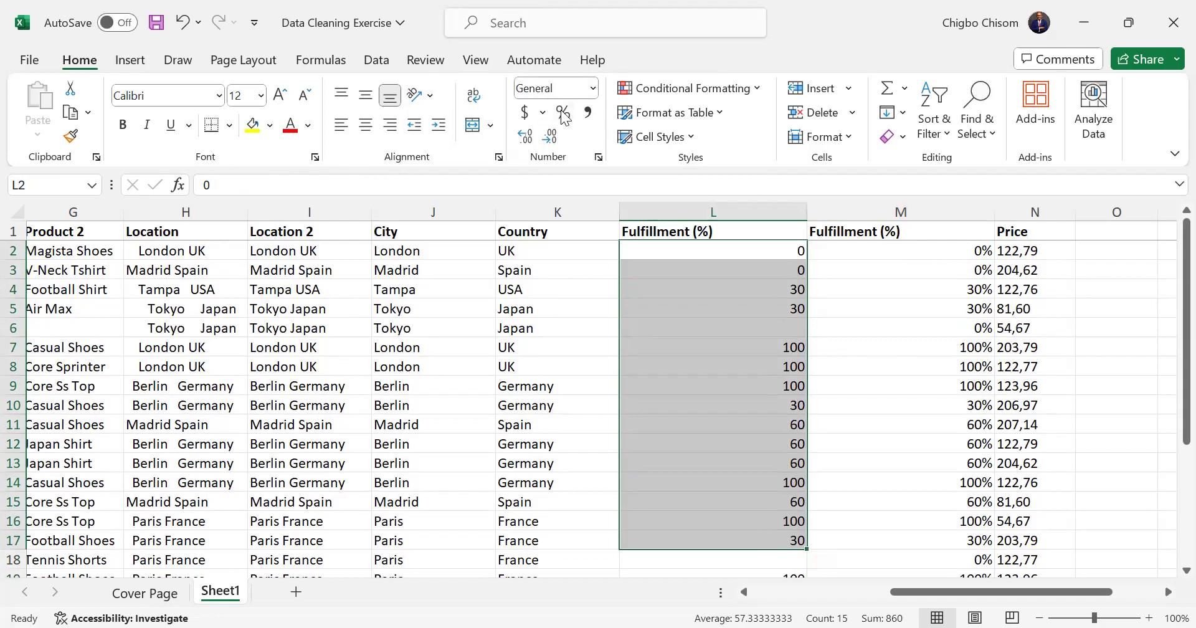
{"action": "left_click", "coordinate": [924, 256]}
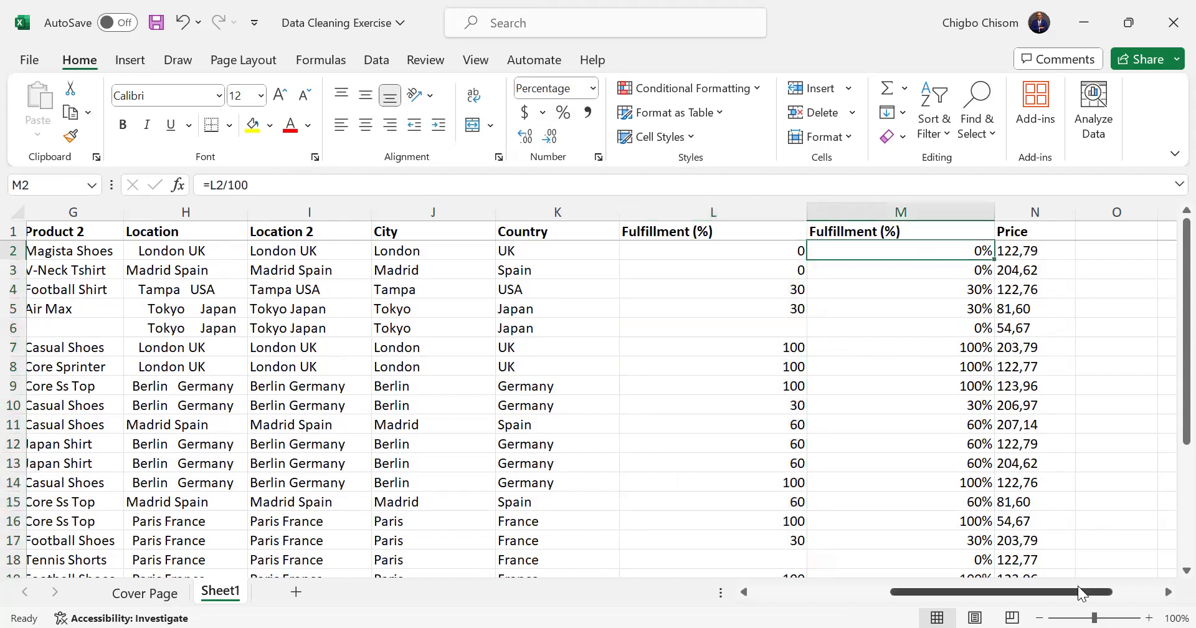
Step: Add the header Price 2 in O1, beside the Price column
{"action": "left_click_drag", "start_coordinate": [1077, 590], "coordinate": [1125, 591]}
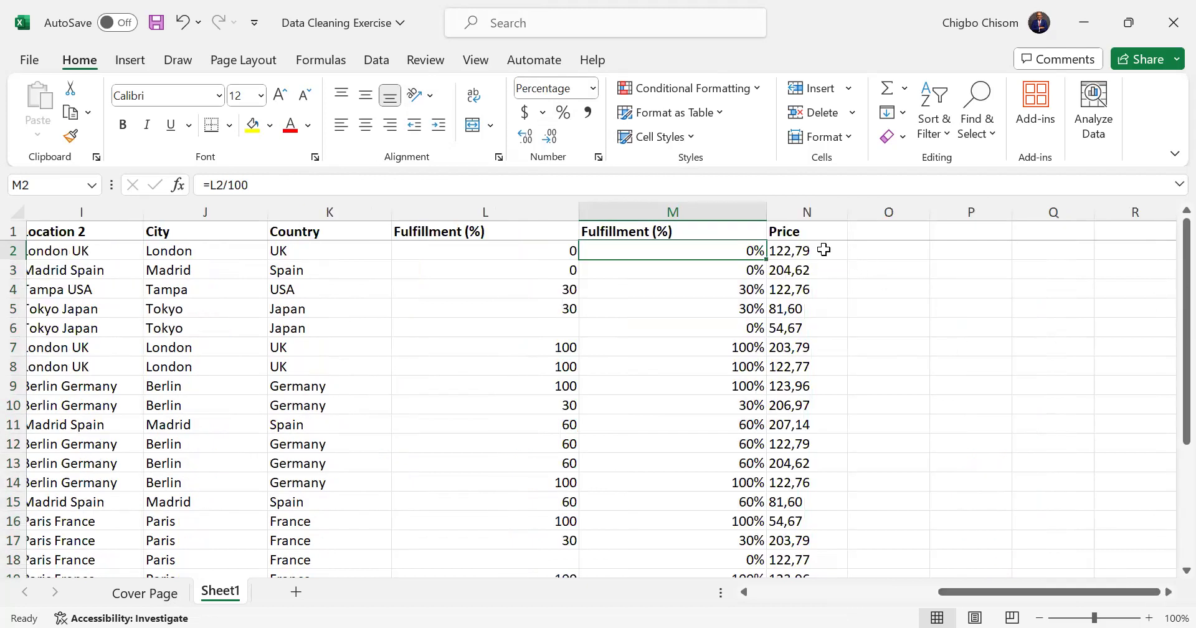
{"action": "left_click", "coordinate": [786, 211]}
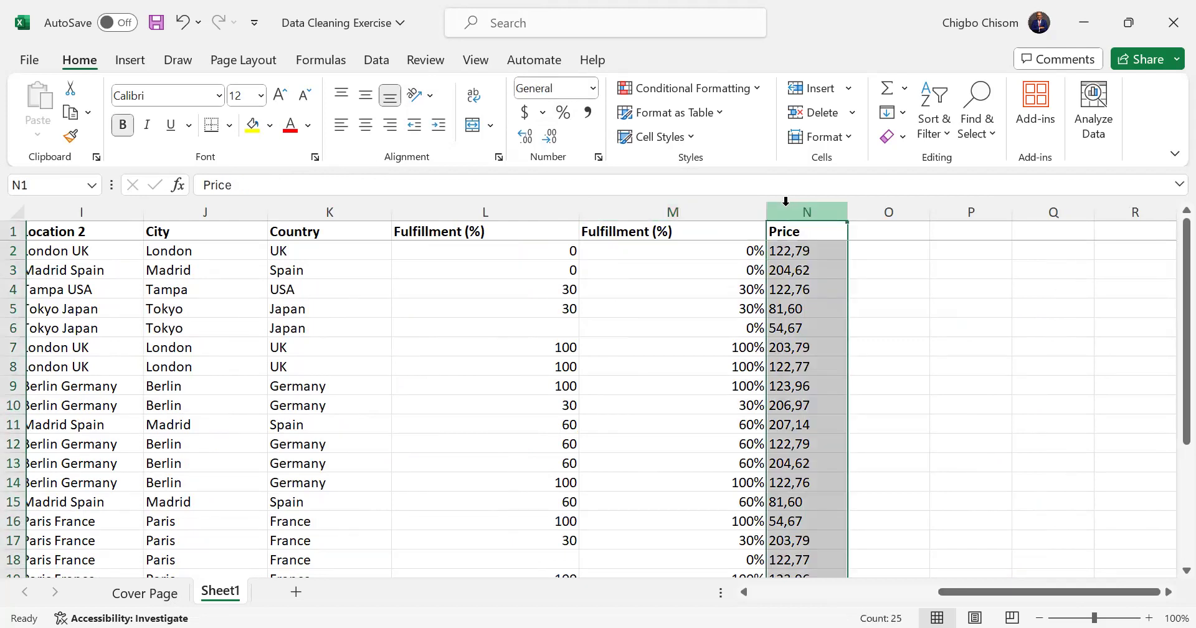
{"action": "left_click", "coordinate": [865, 253]}
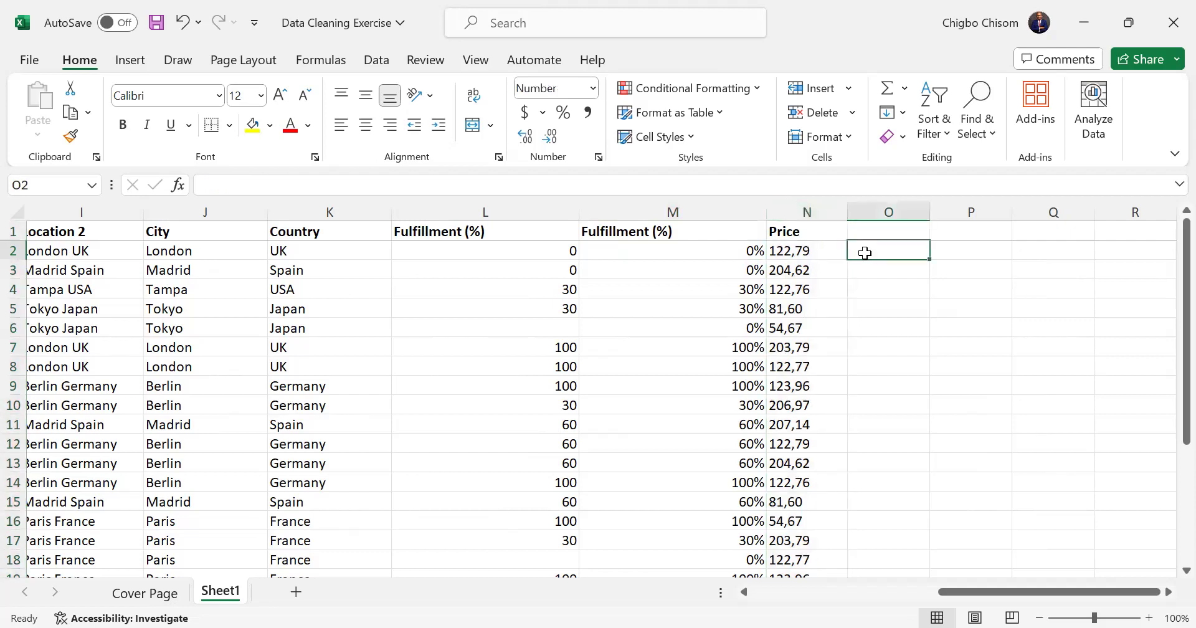
{"action": "left_click", "coordinate": [865, 237]}
{"action": "key", "text": "shift+Left"}
{"action": "key", "text": "shift+Left"}
{"action": "key", "text": "shift+Left"}
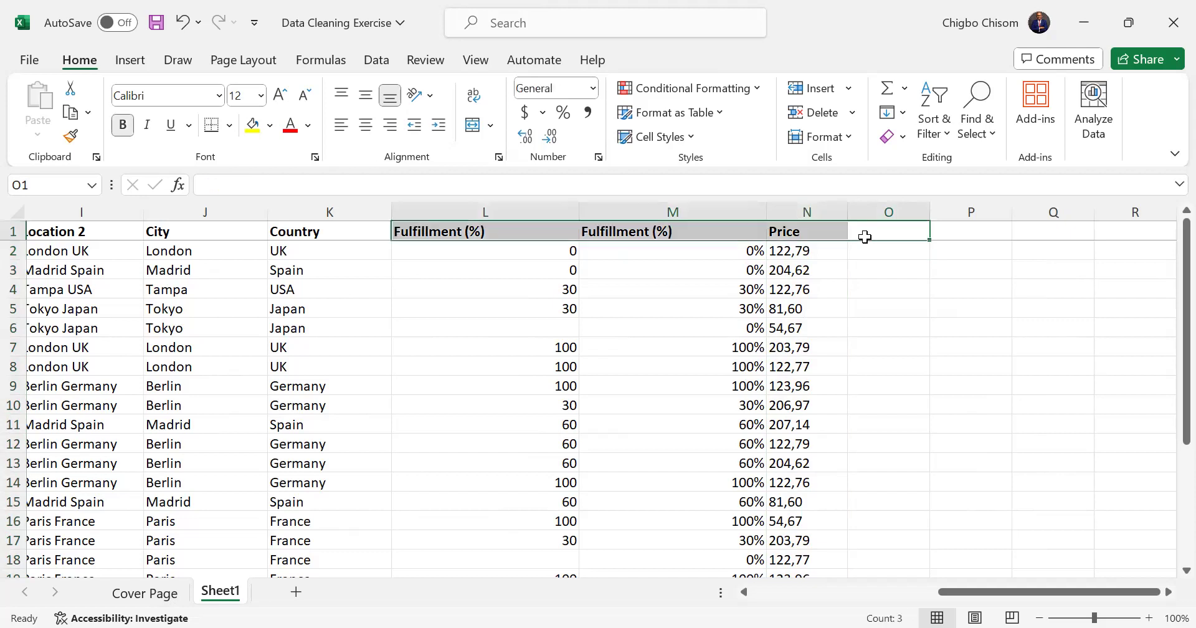
{"action": "left_click", "coordinate": [864, 237]}
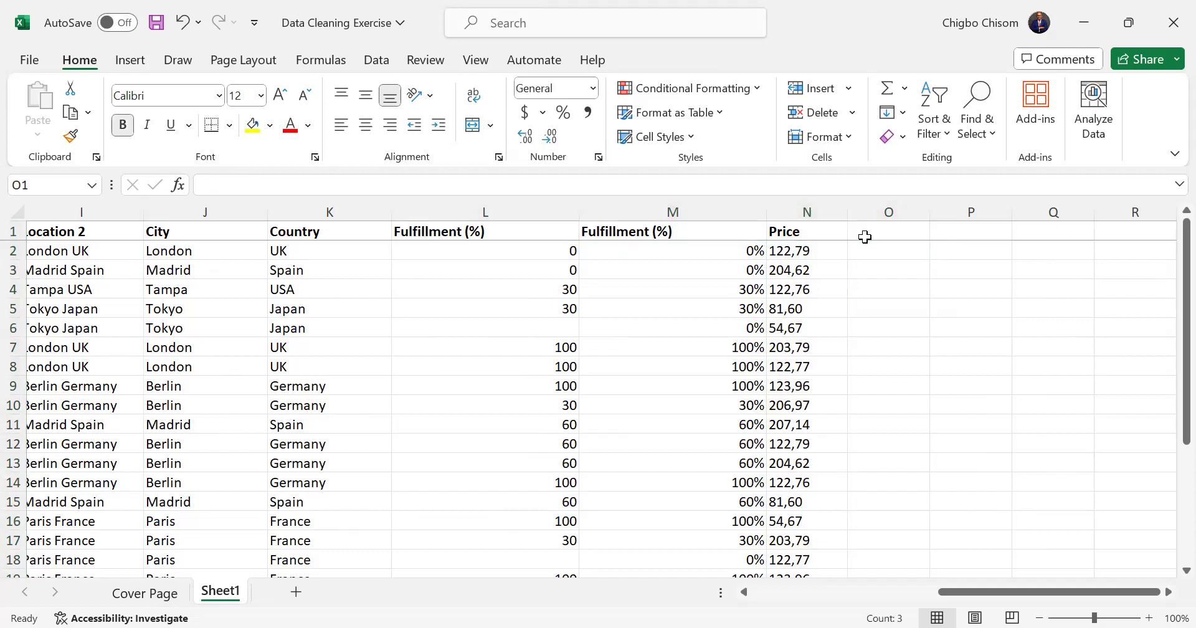
{"action": "left_click", "coordinate": [875, 231]}
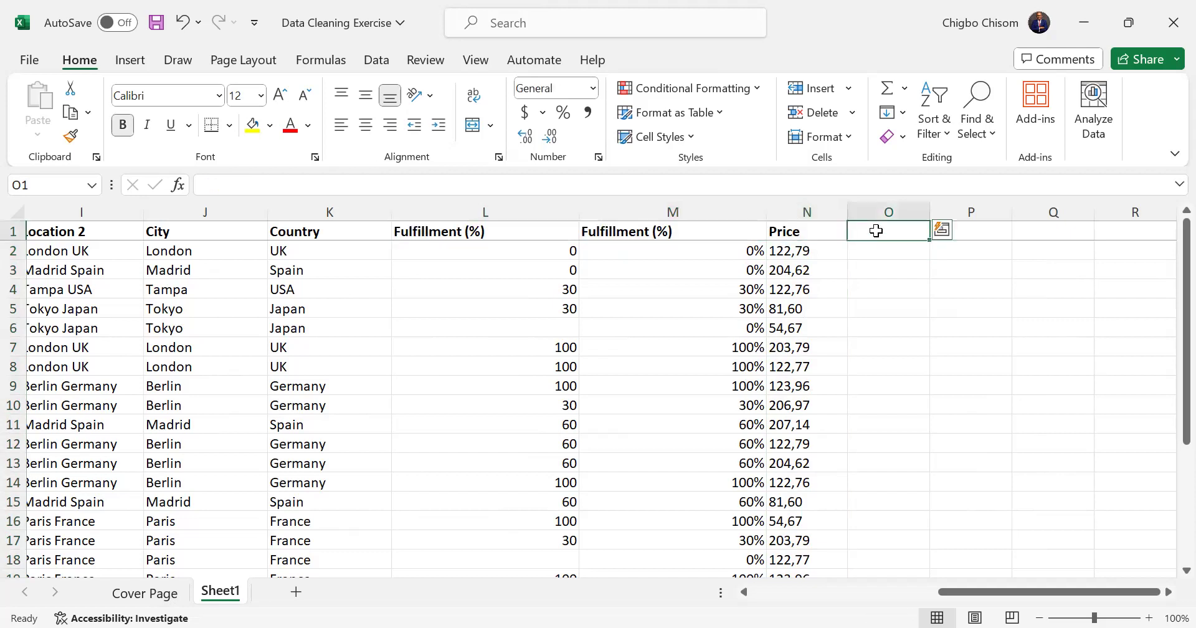
{"action": "type", "text": "Pri"}
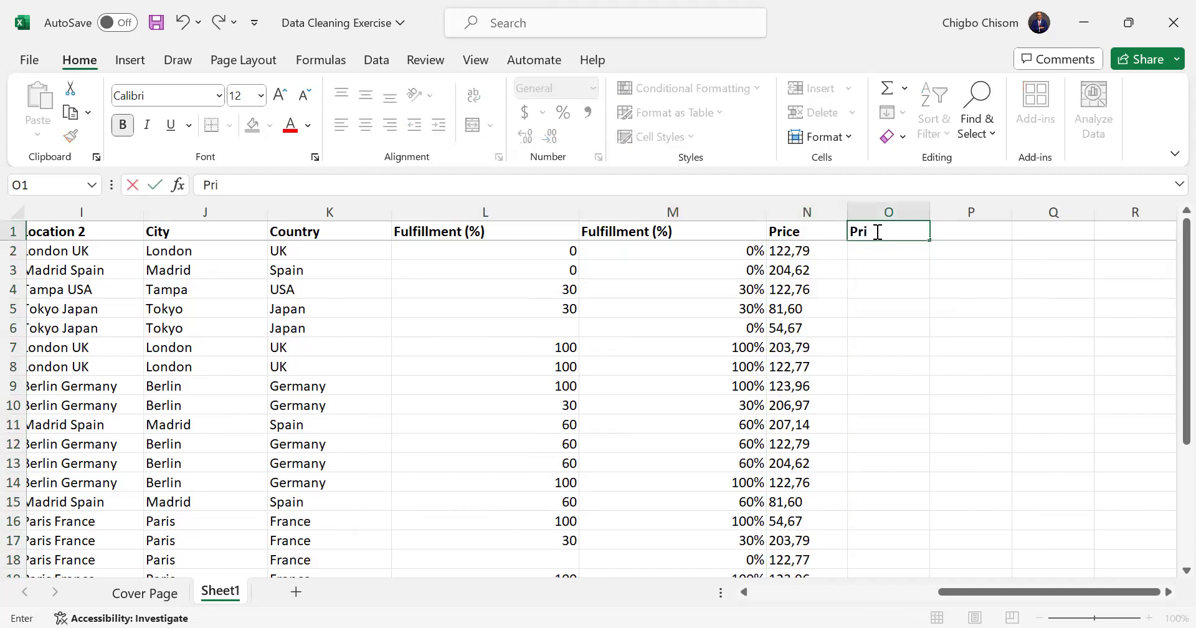
{"action": "type", "text": "ce 2"}
{"action": "key", "text": "Return"}
Step: Try to convert the prices to numbers with =VALUE(N2) in O2, filled down the column
{"action": "type", "text": "="}
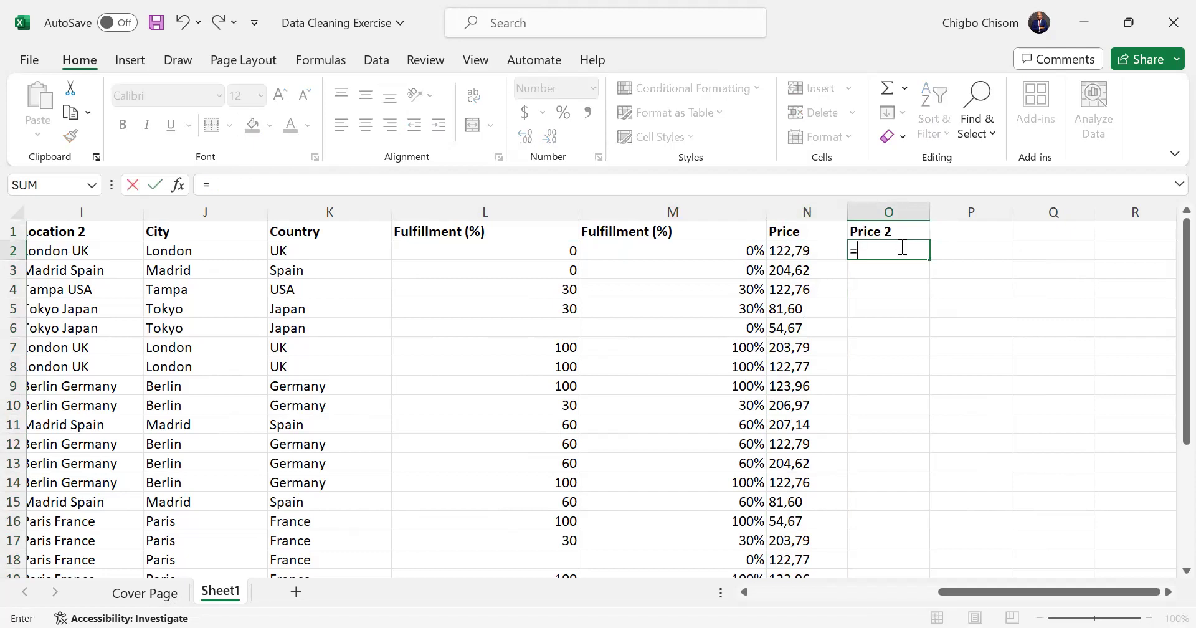
{"action": "type", "text": "val"}
{"action": "key", "text": "Tab"}
{"action": "left_click", "coordinate": [828, 250]}
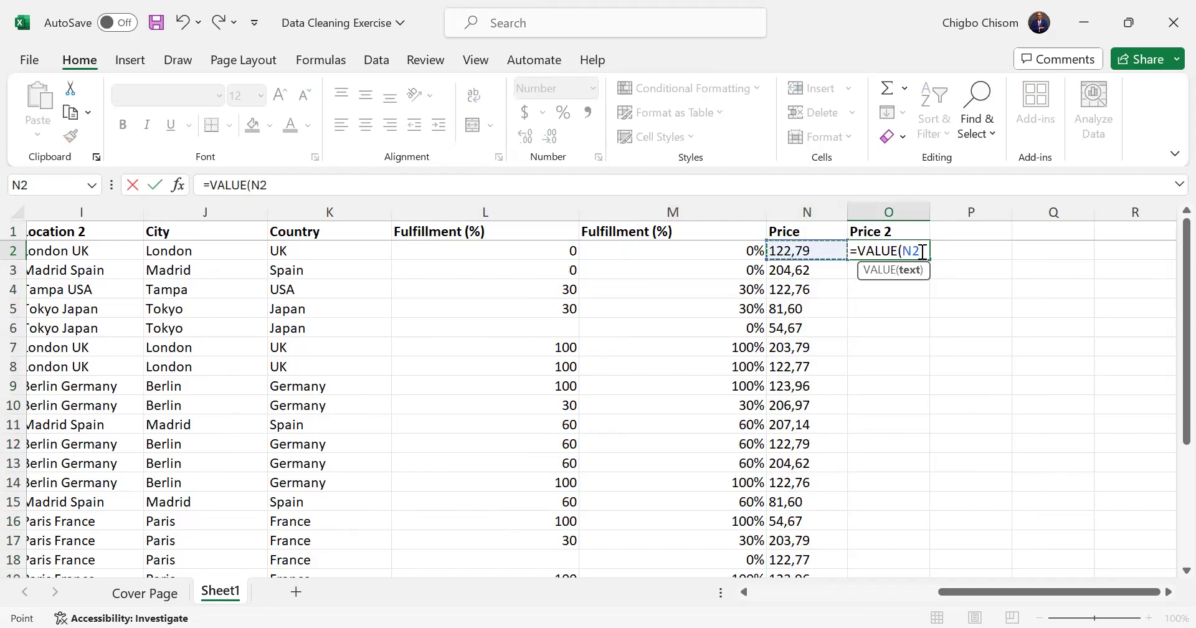
{"action": "key", "text": "Return"}
{"action": "left_click", "coordinate": [914, 250]}
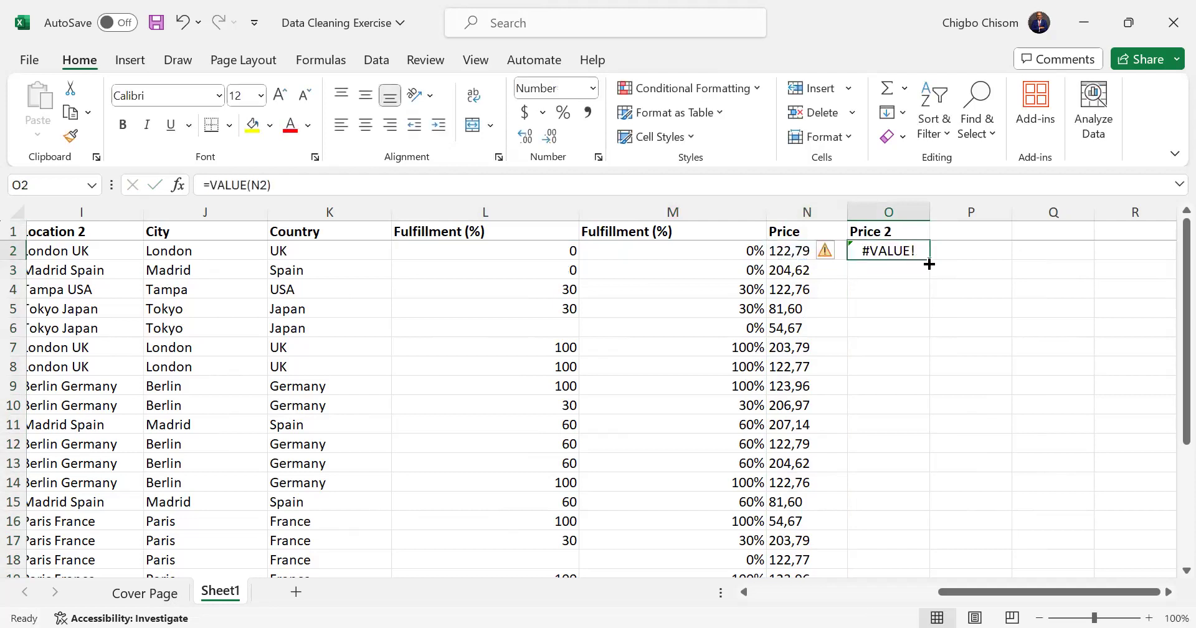
{"action": "double_click", "coordinate": [929, 259]}
{"action": "left_click", "coordinate": [954, 326]}
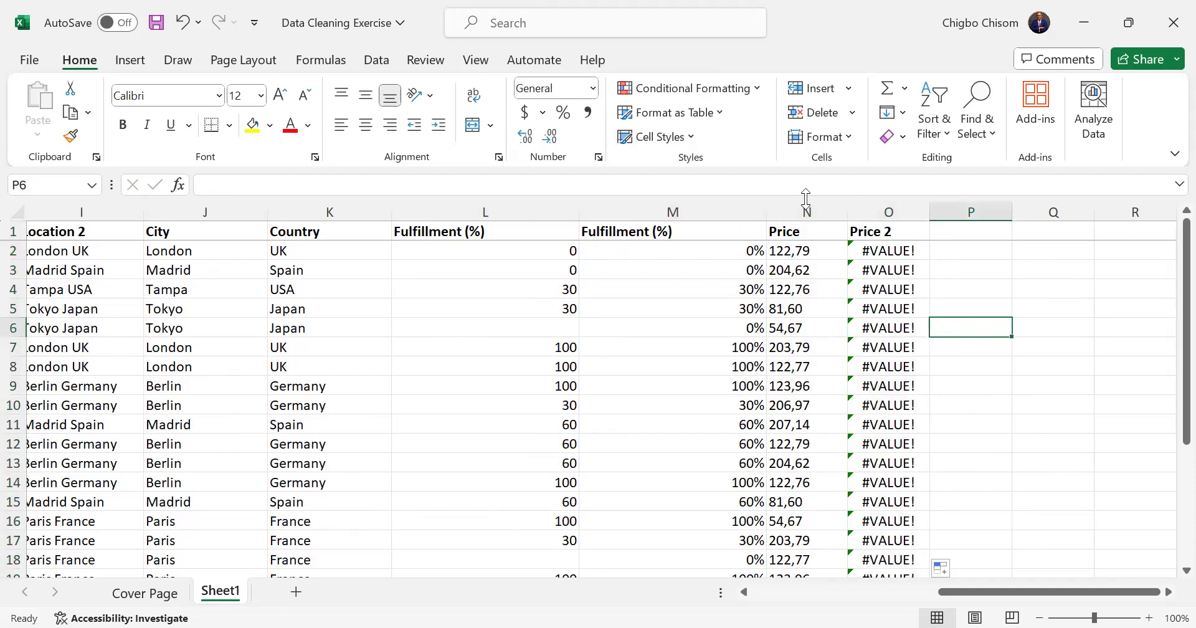
Step: Undo the fill in the Price 2 column and clear the VALUE formula from O2
{"action": "left_click", "coordinate": [894, 257]}
{"action": "key", "text": "ctrl+z"}
{"action": "key", "text": "Delete"}
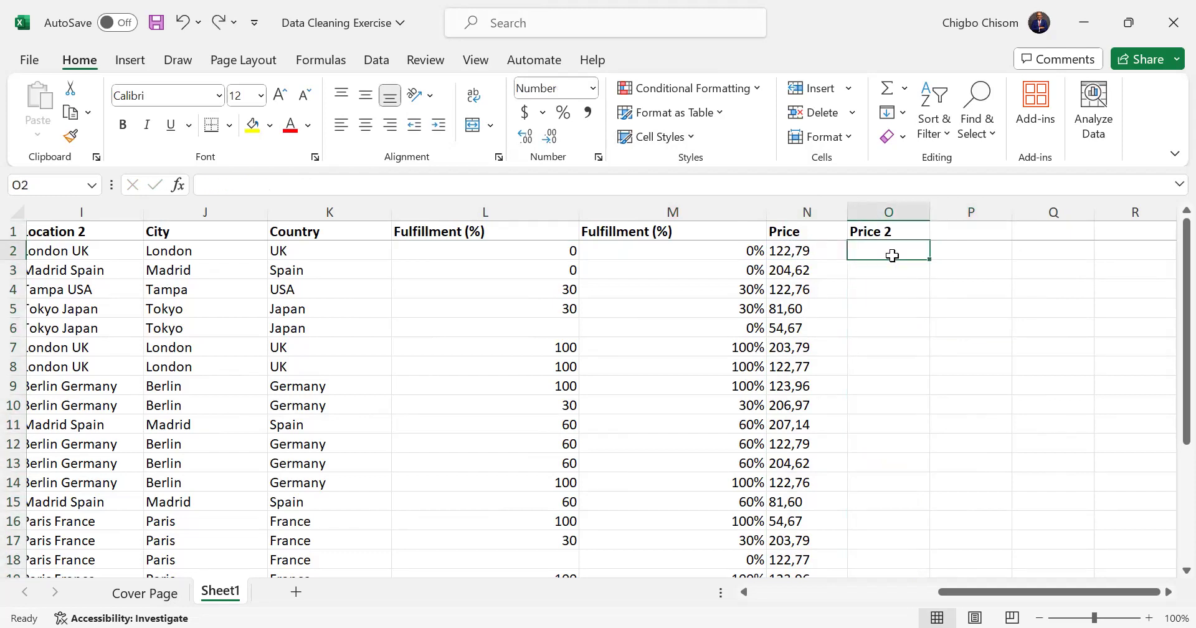
{"action": "key", "text": "Down"}
{"action": "left_click", "coordinate": [891, 252]}
Step: Shorten the header in O1 to Price
{"action": "double_click", "coordinate": [902, 232]}
{"action": "key", "text": "BackSpace"}
{"action": "key", "text": "BackSpace"}
Step: Remove the commas from the prices with =SUBSTITUTE(N2, ",", "") in O2, filled down the column
{"action": "left_click", "coordinate": [903, 258]}
{"action": "type", "text": "="}
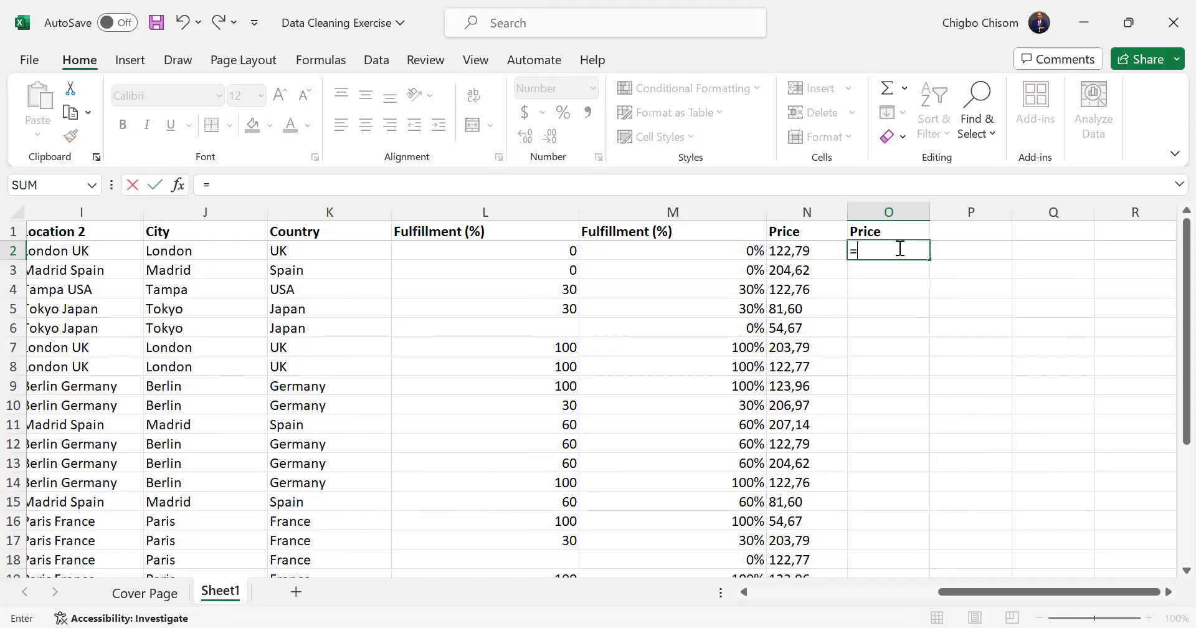
{"action": "type", "text": "sub"}
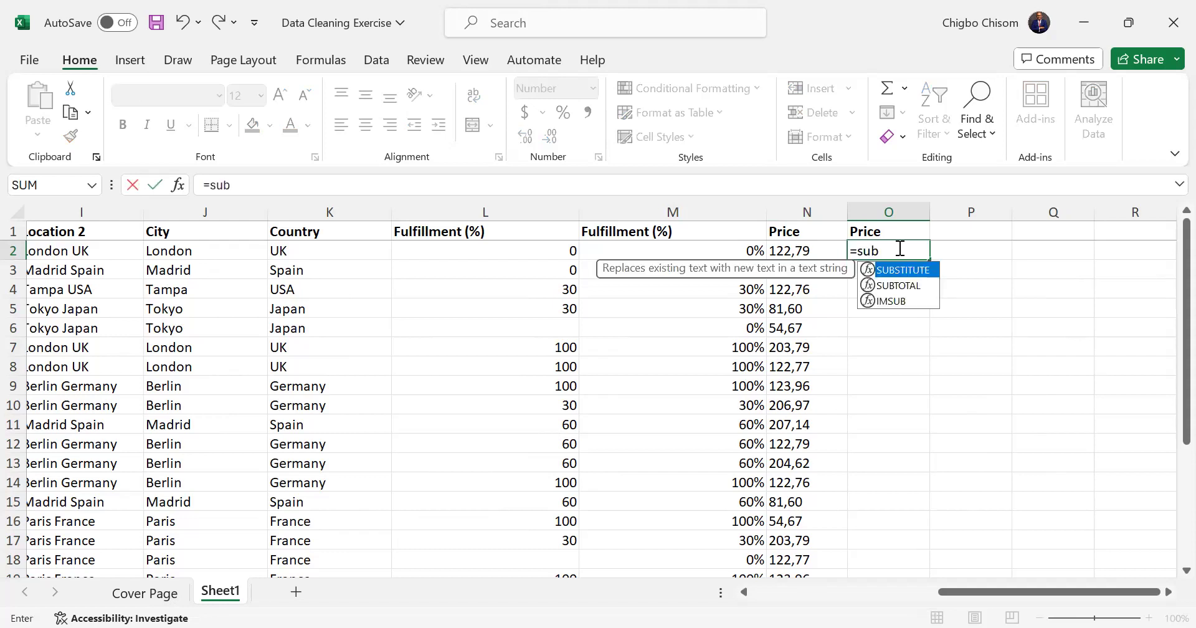
{"action": "key", "text": "Tab"}
{"action": "left_click", "coordinate": [808, 252]}
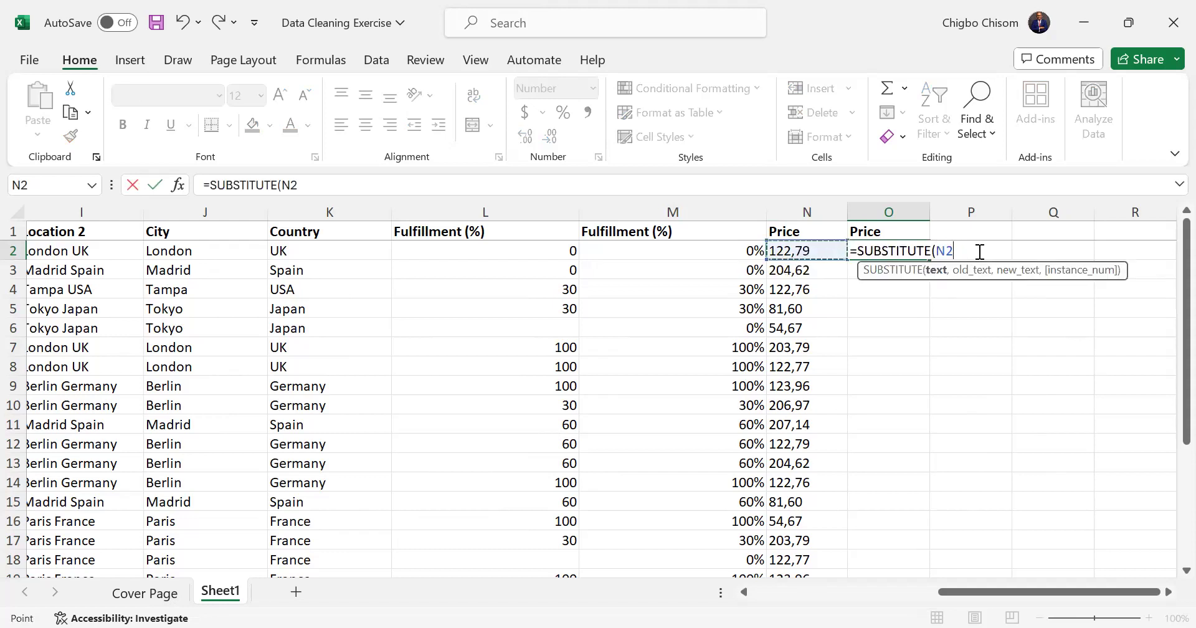
{"action": "type", "text": ", \""}
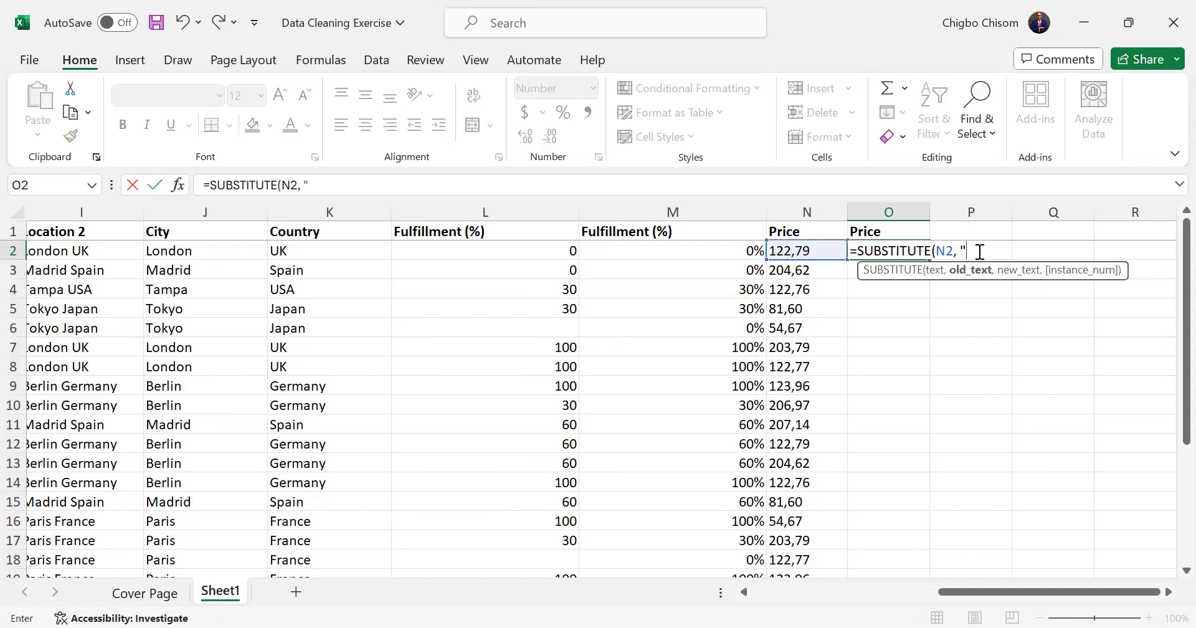
{"action": "type", "text": ",\", \"\""}
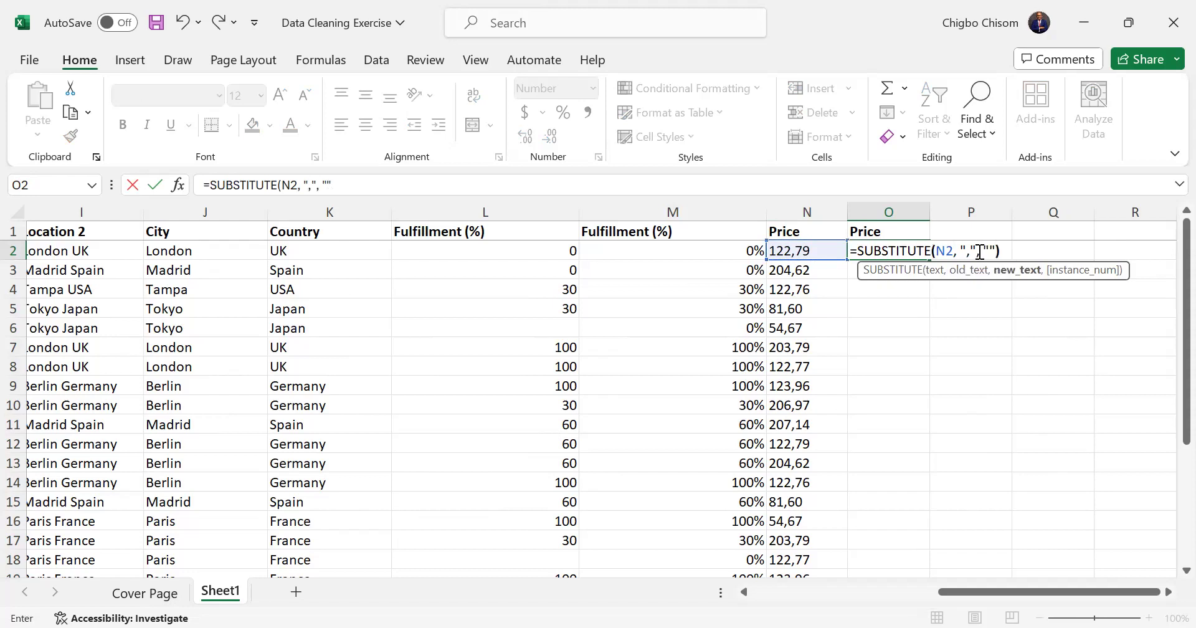
{"action": "type", "text": ")"}
{"action": "key", "text": "Return"}
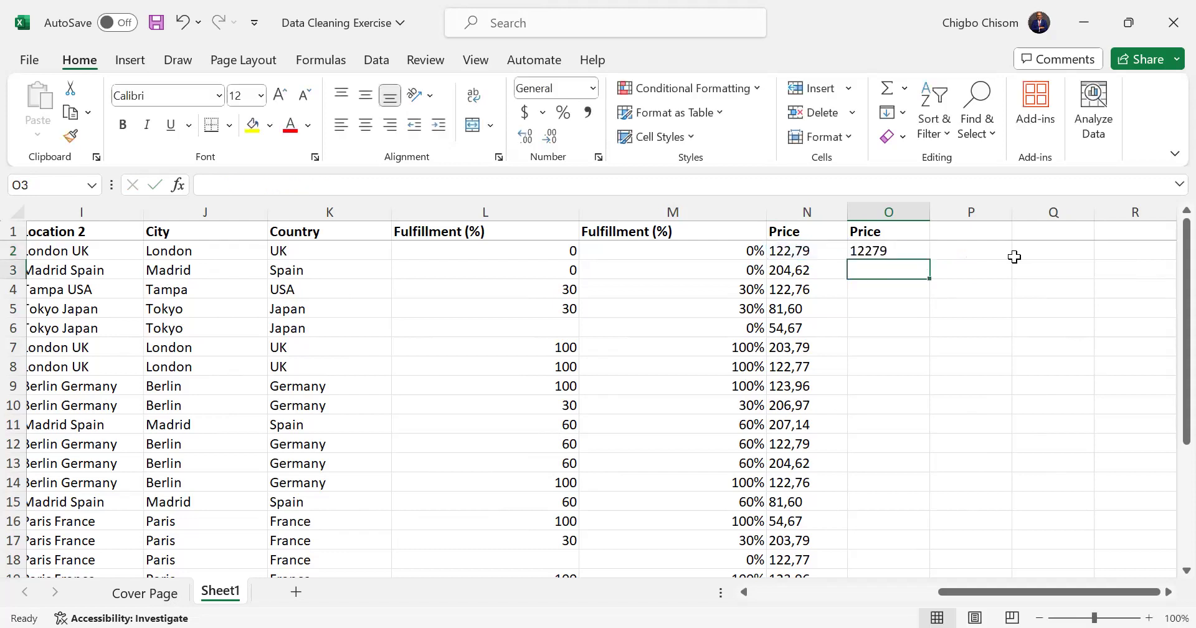
{"action": "left_click", "coordinate": [904, 248]}
{"action": "double_click", "coordinate": [930, 257]}
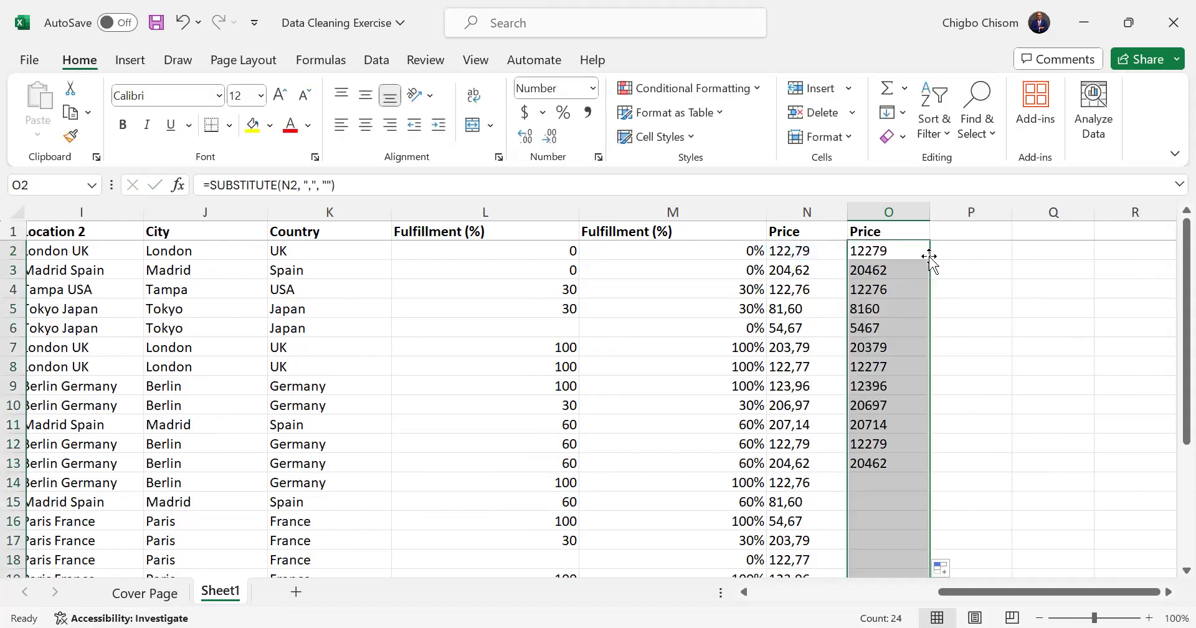
{"action": "scroll", "coordinate": [1165, 363], "scroll_direction": "down", "scroll_amount": 3}
{"action": "scroll", "coordinate": [1166, 555], "scroll_direction": "up", "scroll_amount": 3}
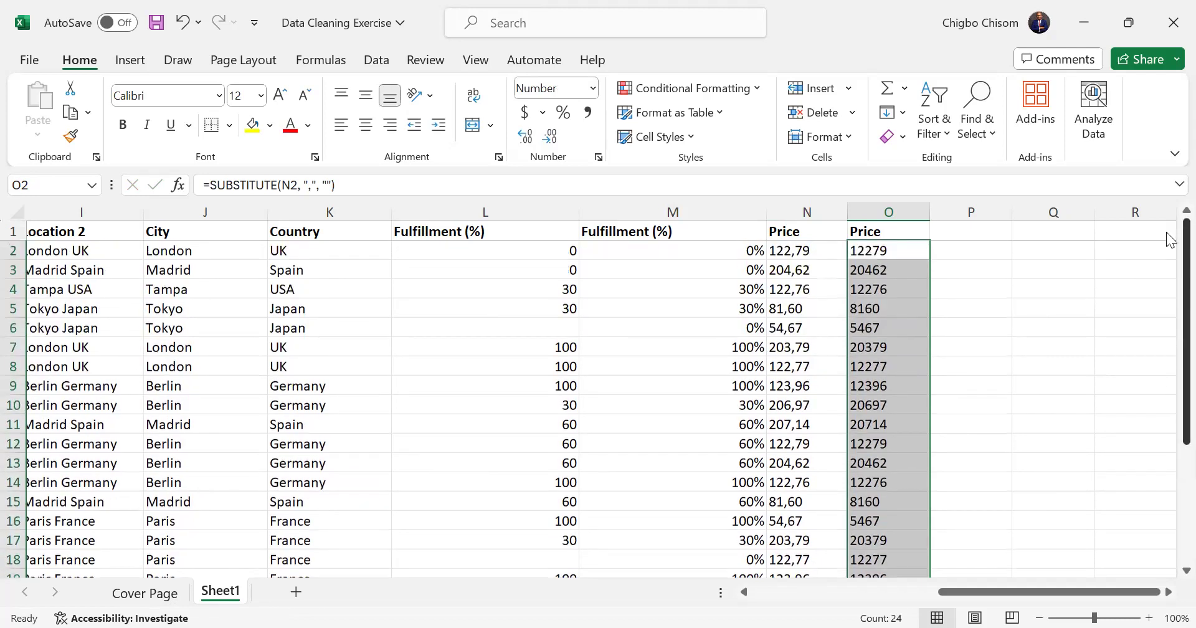
Step: Convert the comma-free prices to numbers with =VALUE(O2) in P2, filled down the column
{"action": "left_click", "coordinate": [956, 250]}
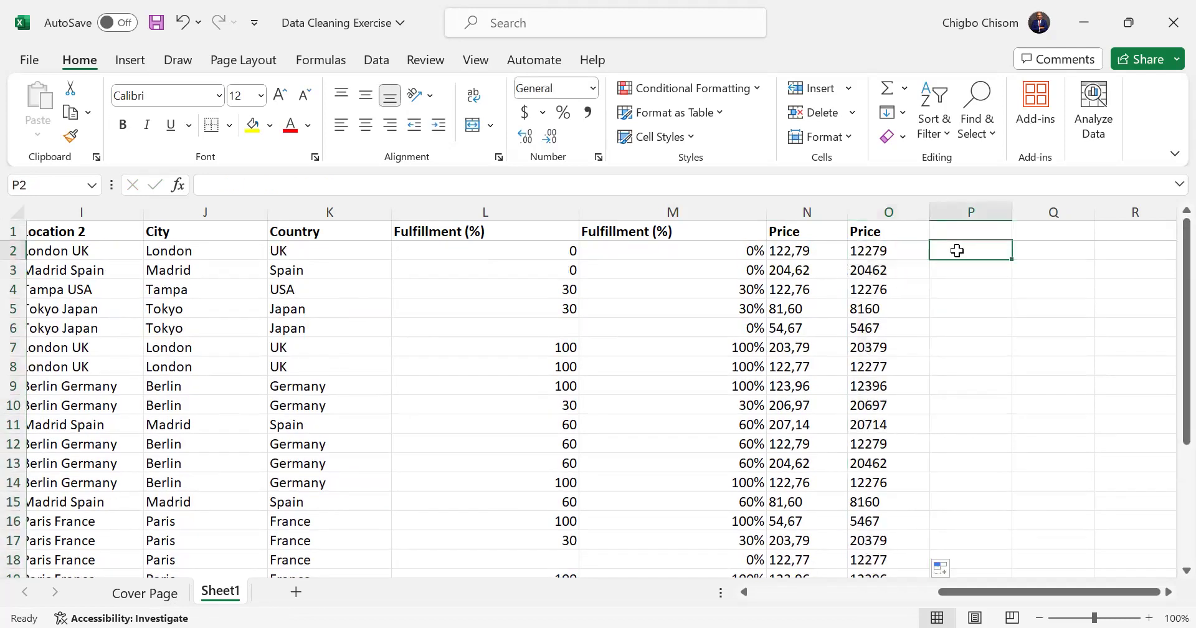
{"action": "type", "text": "="}
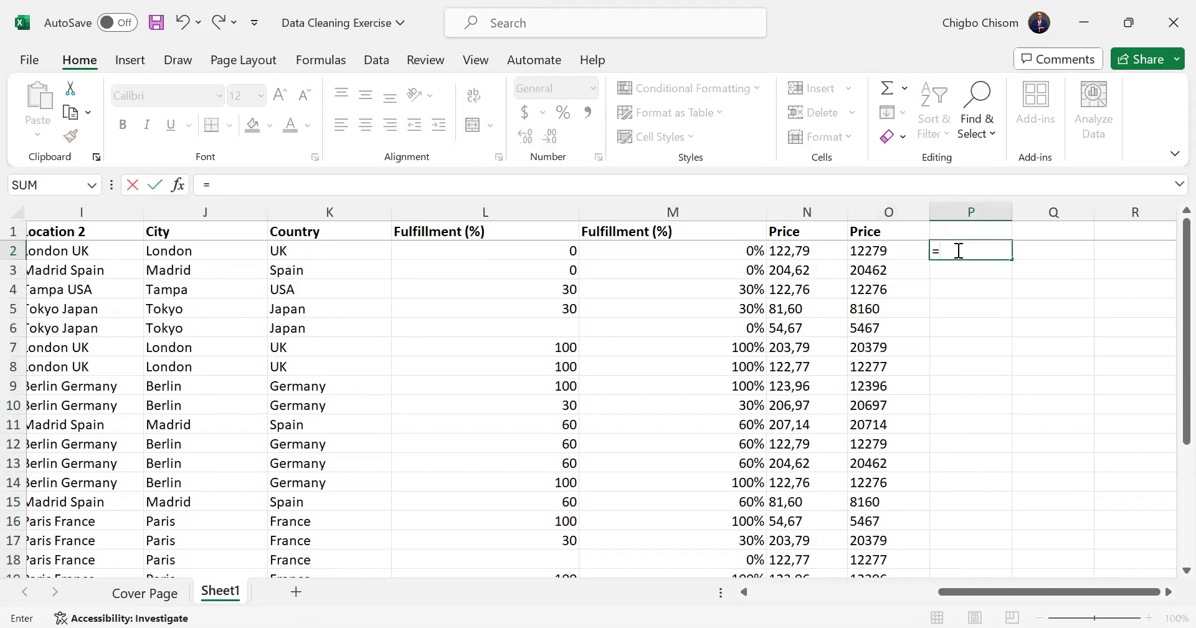
{"action": "type", "text": "value"}
{"action": "key", "text": "Tab"}
{"action": "left_click", "coordinate": [896, 250]}
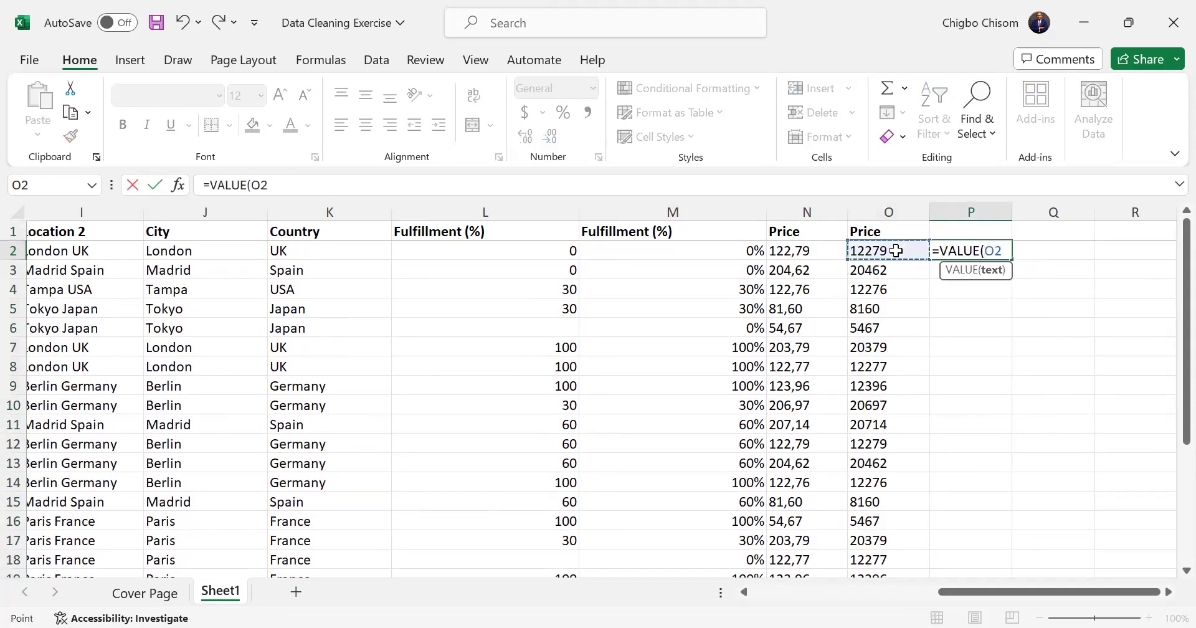
{"action": "key", "text": "Return"}
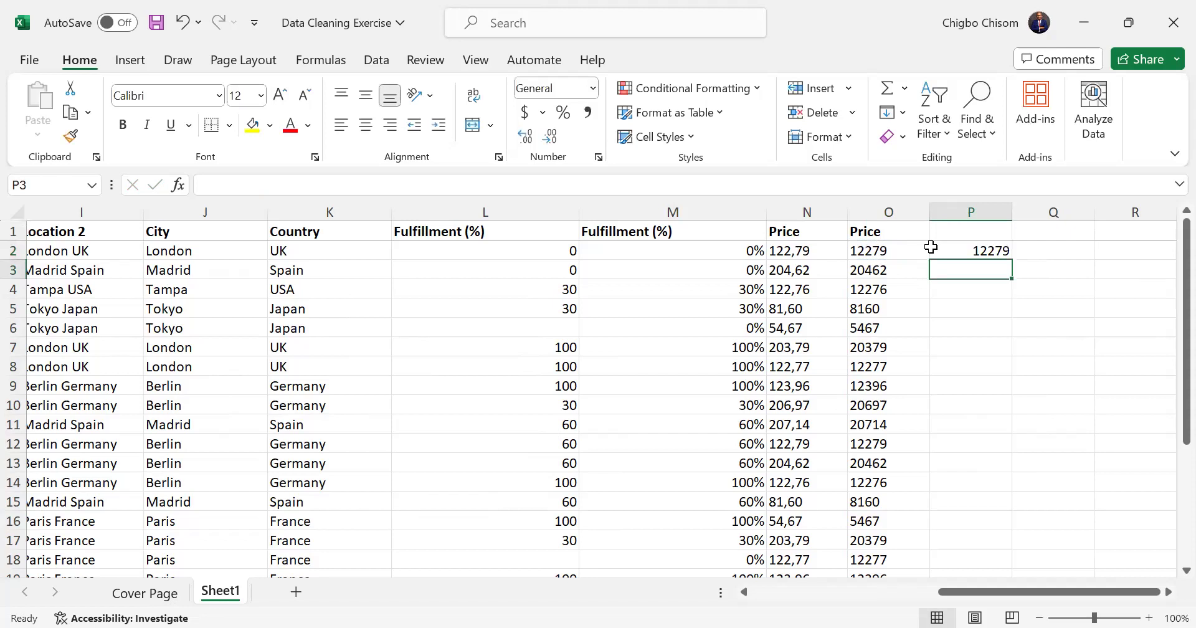
{"action": "left_click", "coordinate": [968, 251]}
{"action": "double_click", "coordinate": [1011, 259]}
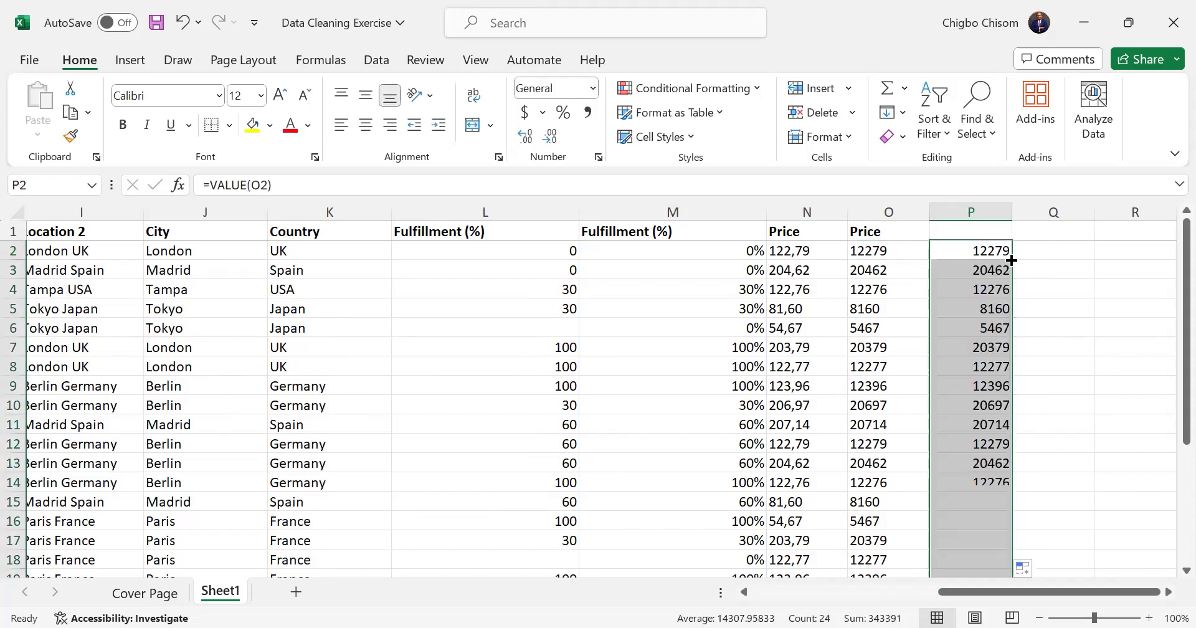
Step: Add the header Price in P1 above the VALUE results
{"action": "left_click", "coordinate": [950, 232]}
{"action": "type", "text": "Price"}
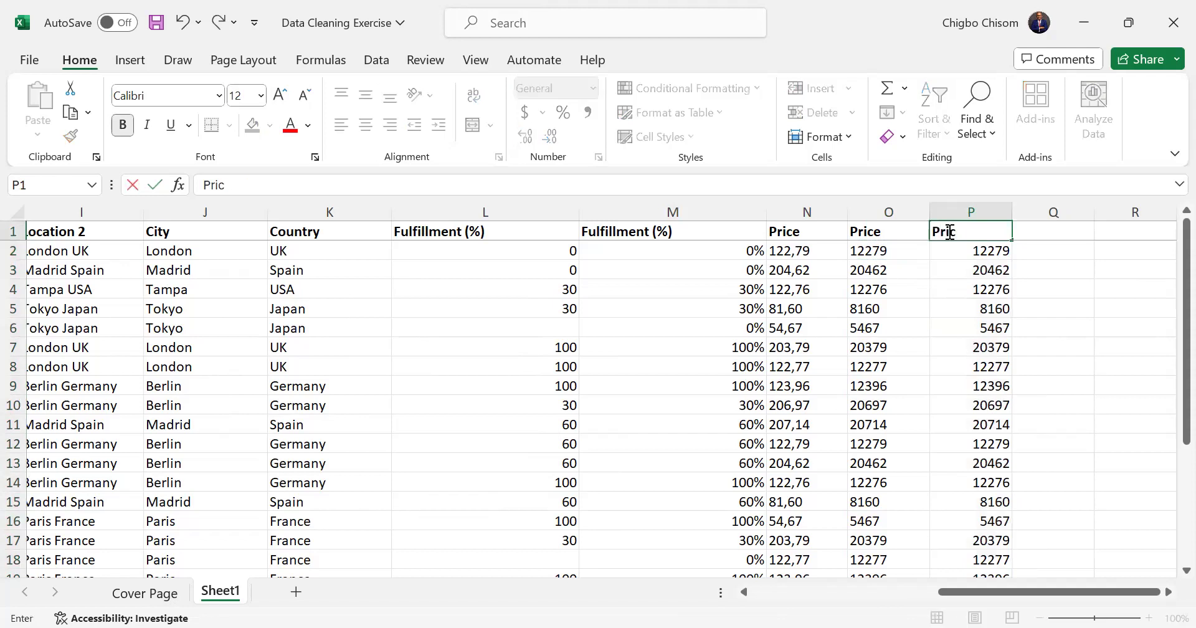
{"action": "left_click", "coordinate": [953, 268]}
Step: Copy the VALUE results in P2:P25 and paste them back over the formulas as values
{"action": "left_click_drag", "start_coordinate": [952, 251], "coordinate": [968, 542]}
{"action": "key", "text": "ctrl+c"}
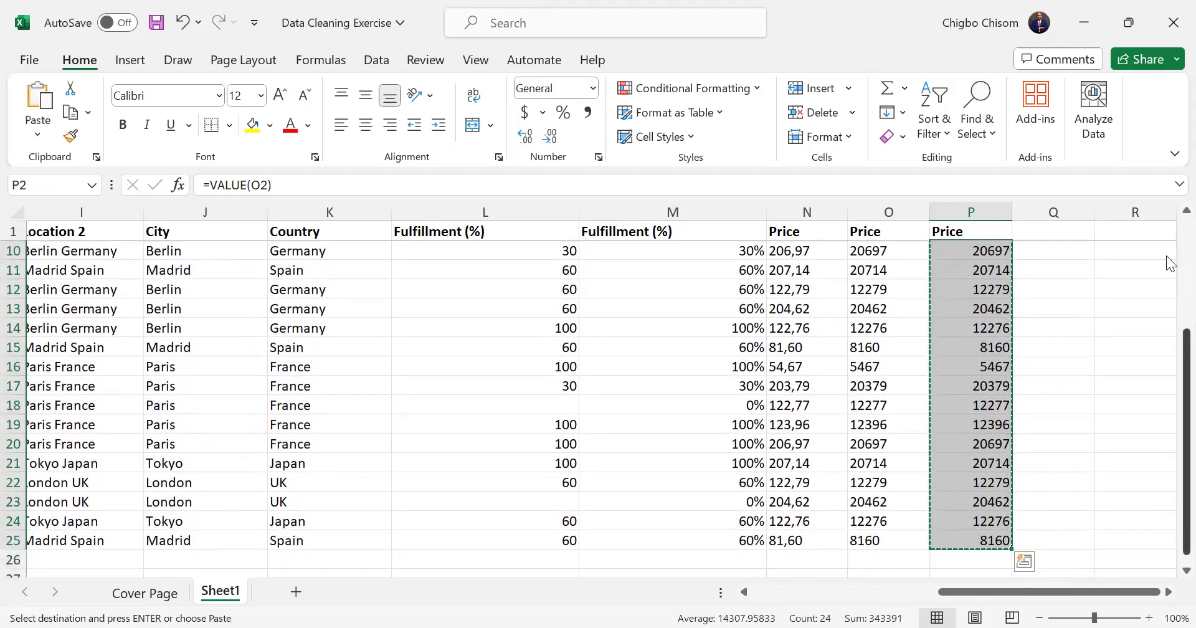
{"action": "scroll", "coordinate": [1029, 255], "scroll_direction": "up", "scroll_amount": 3}
{"action": "key", "text": "ctrl+alt+v"}
{"action": "key", "text": "v"}
{"action": "key", "text": "Return"}
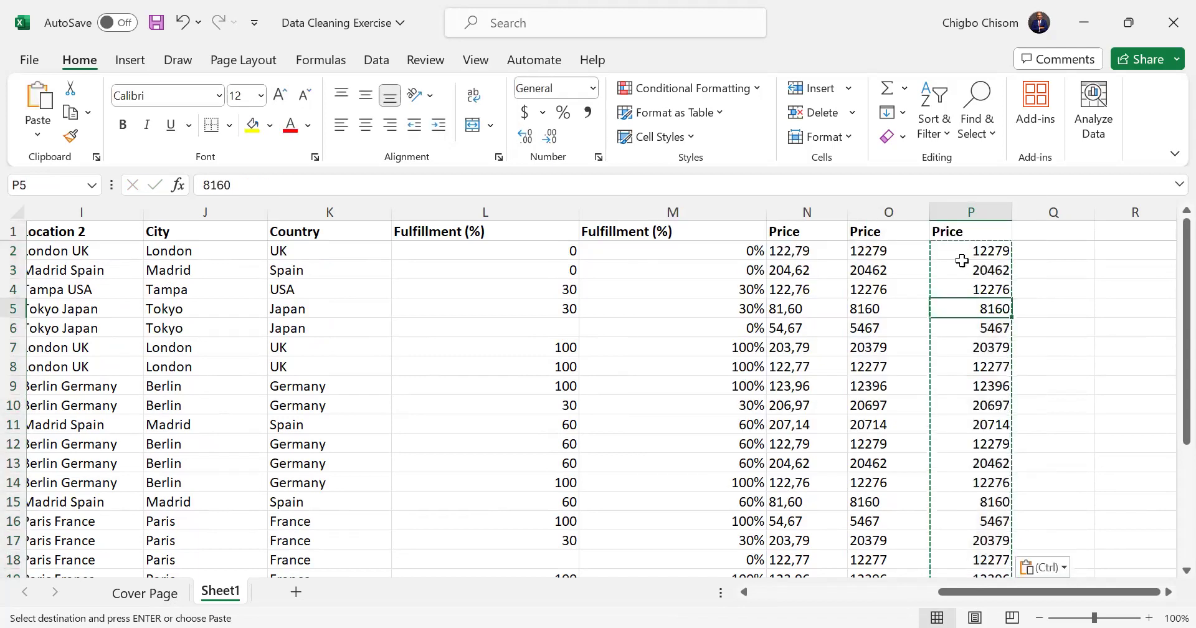
Step: Undo the values paste in column P and delete that whole helper column
{"action": "key", "text": "ctrl+z"}
{"action": "left_click", "coordinate": [983, 310]}
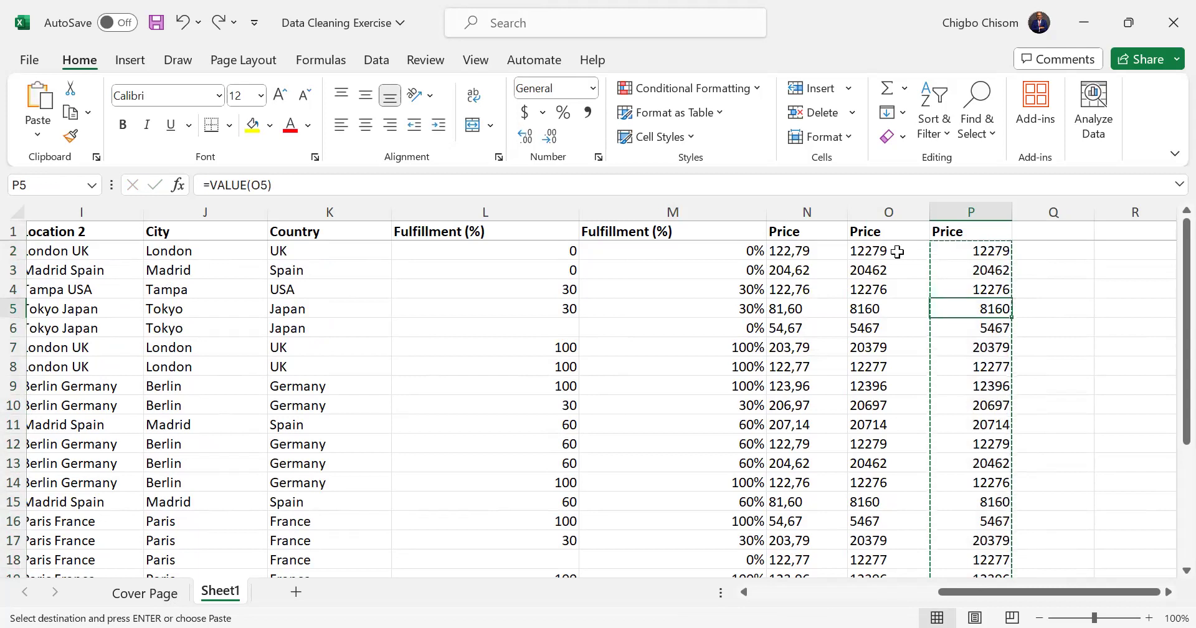
{"action": "left_click", "coordinate": [872, 251]}
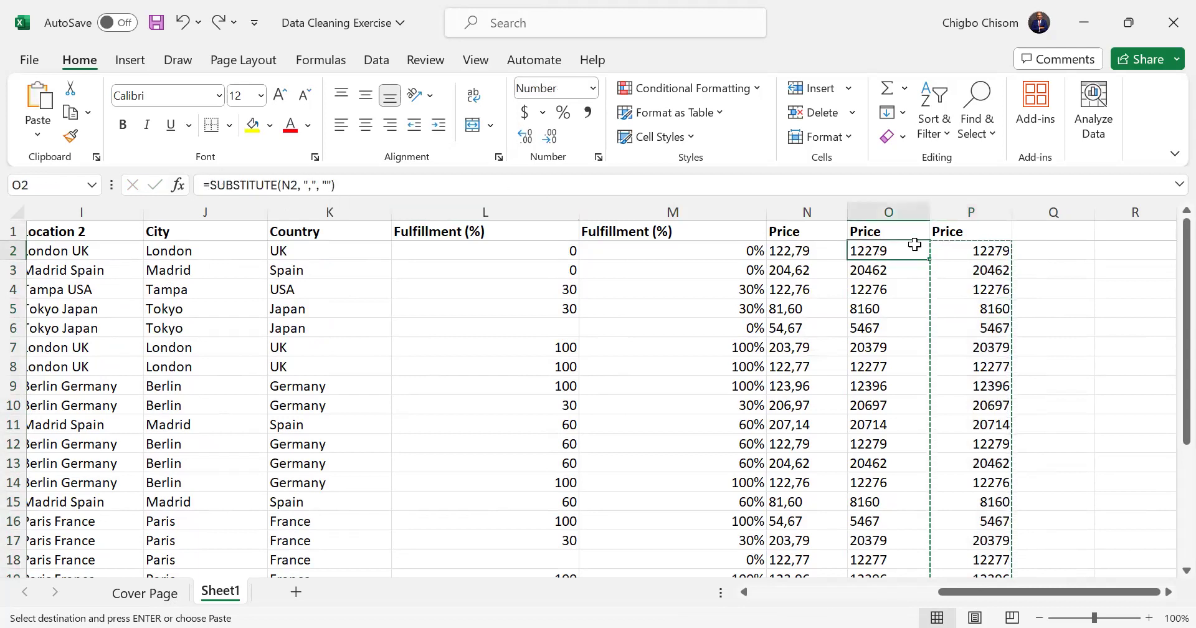
{"action": "left_click", "coordinate": [965, 221]}
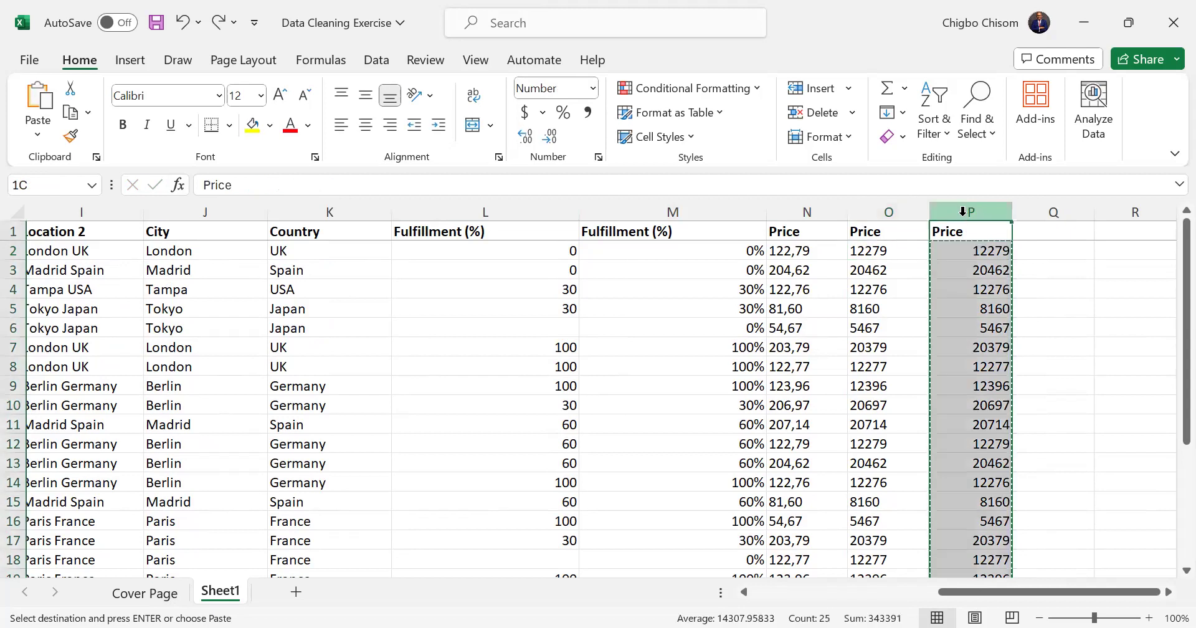
{"action": "right_click", "coordinate": [970, 394]}
{"action": "left_click", "coordinate": [1020, 431]}
Step: Change the formula in O2 to =VALUE(SUBSTITUTE(N2, ",", "")) and fill it down the column
{"action": "left_click", "coordinate": [875, 252]}
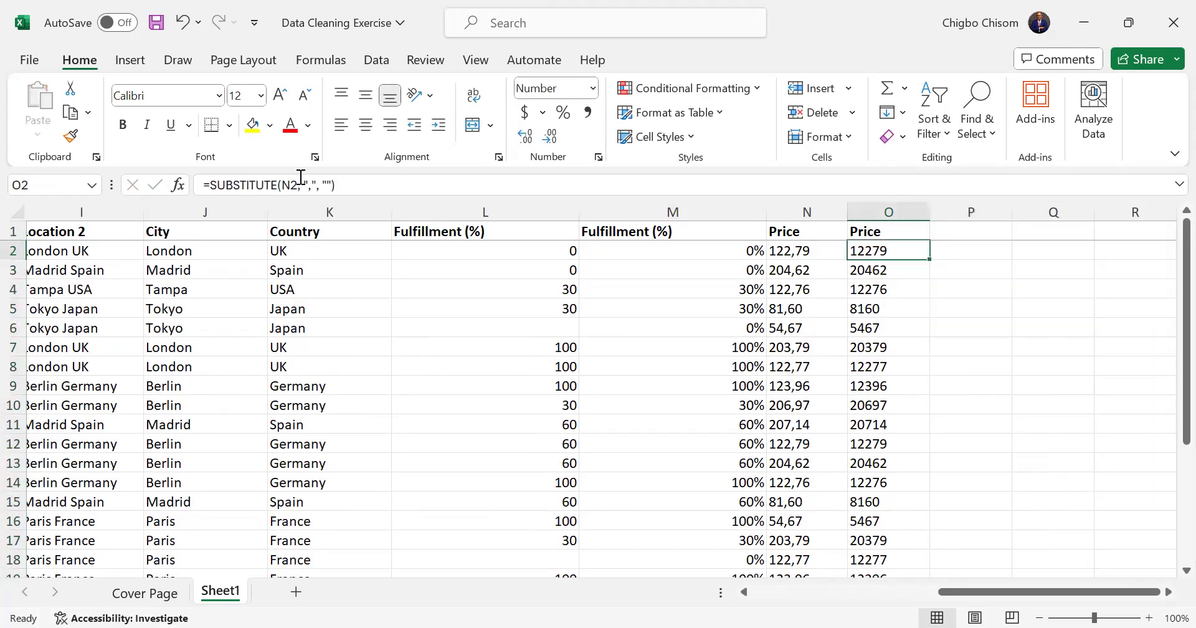
{"action": "double_click", "coordinate": [858, 251]}
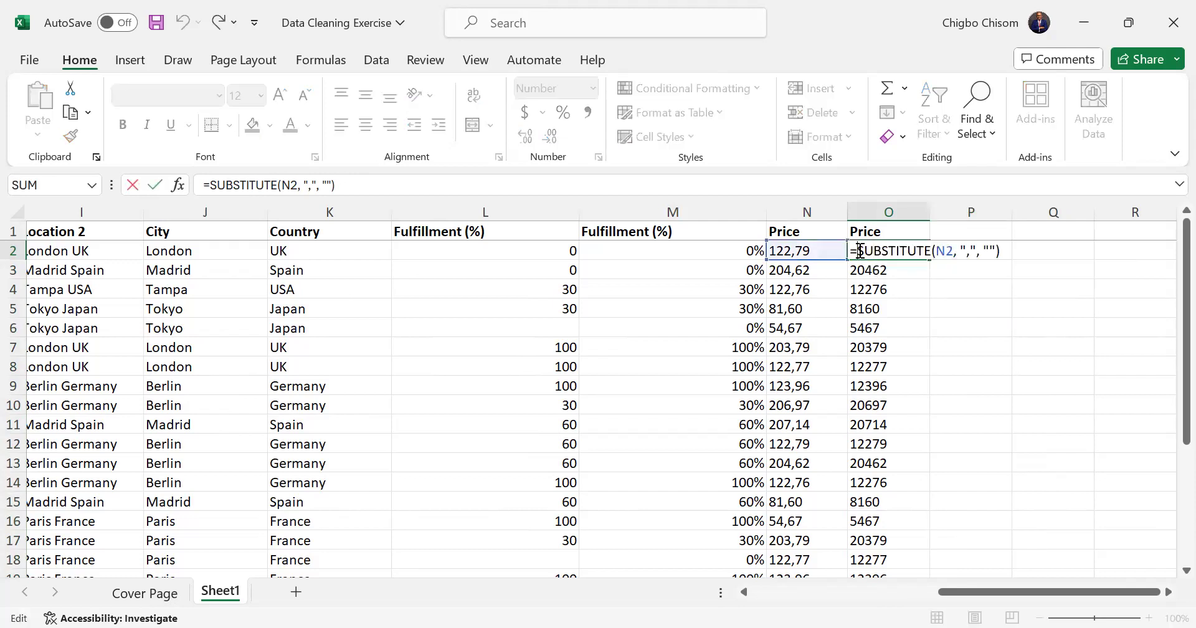
{"action": "type", "text": "VALUE("}
{"action": "type", "text": ")"}
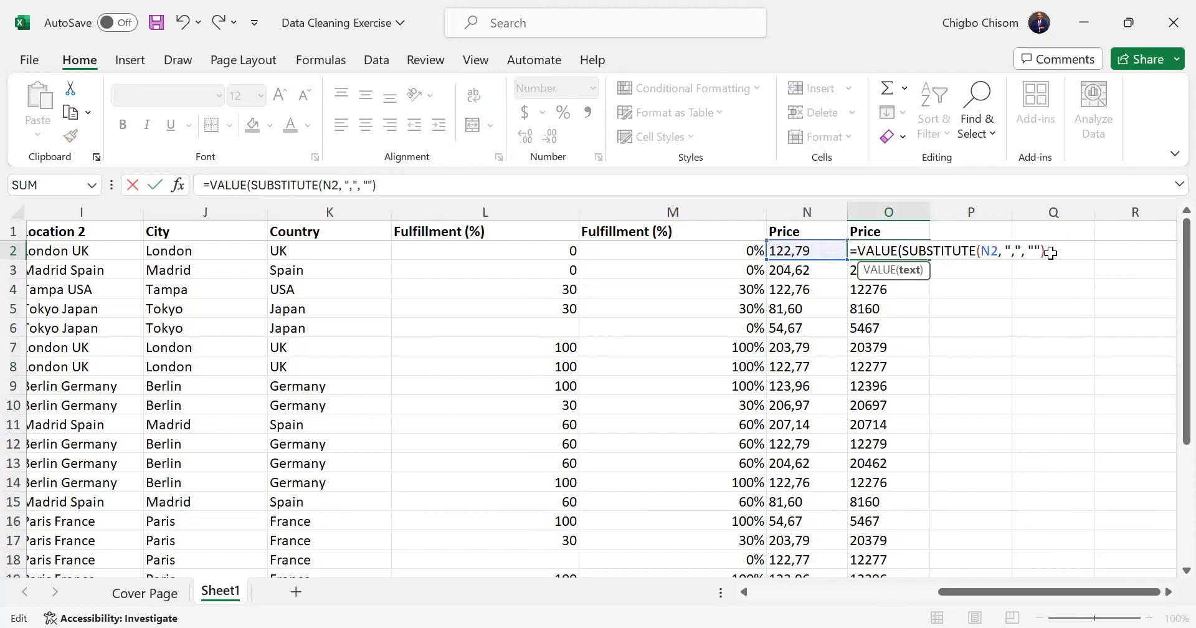
{"action": "key", "text": "Return"}
{"action": "left_click", "coordinate": [921, 253]}
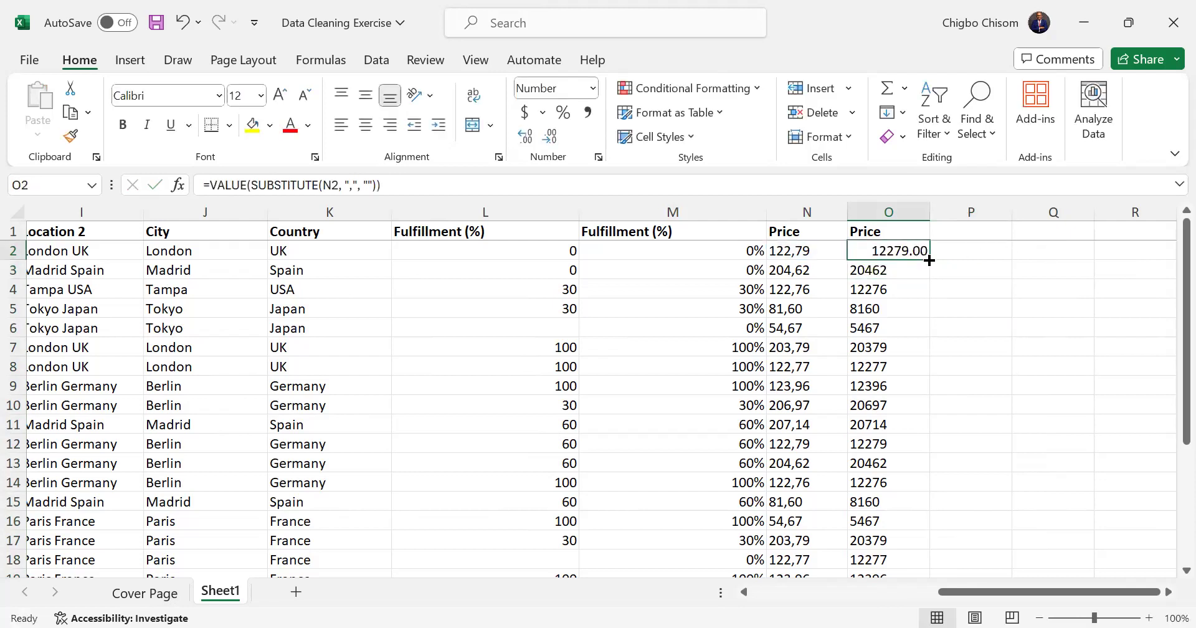
{"action": "double_click", "coordinate": [928, 258]}
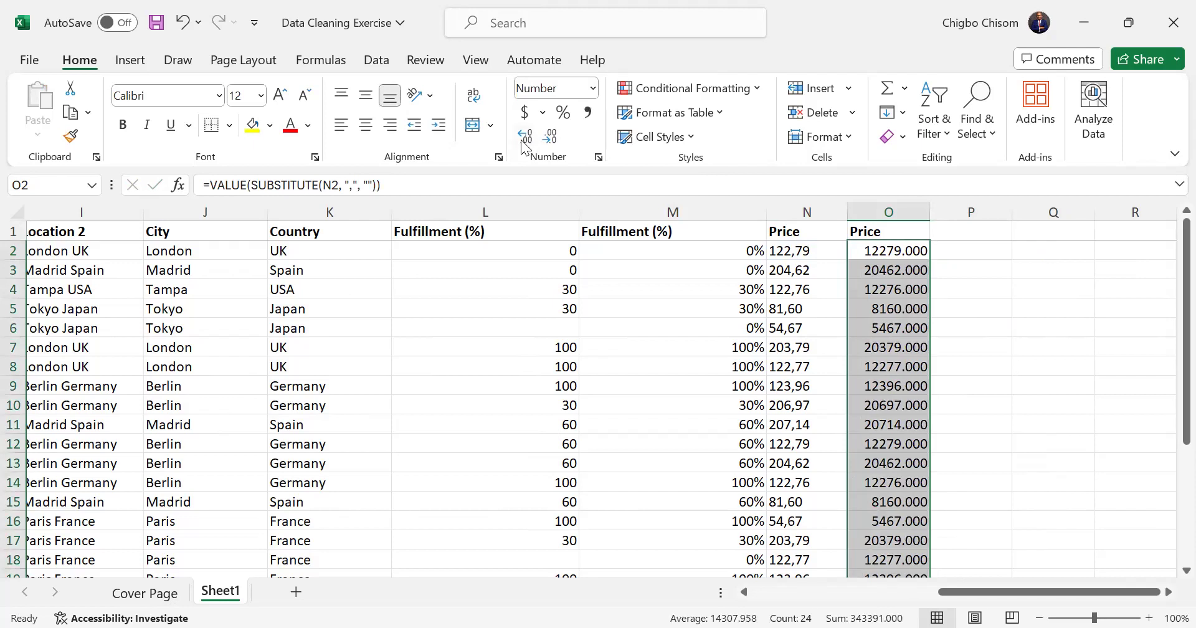
Step: Reduce the converted prices in column O to zero decimal places
{"action": "left_click", "coordinate": [551, 137]}
{"action": "left_click", "coordinate": [551, 139]}
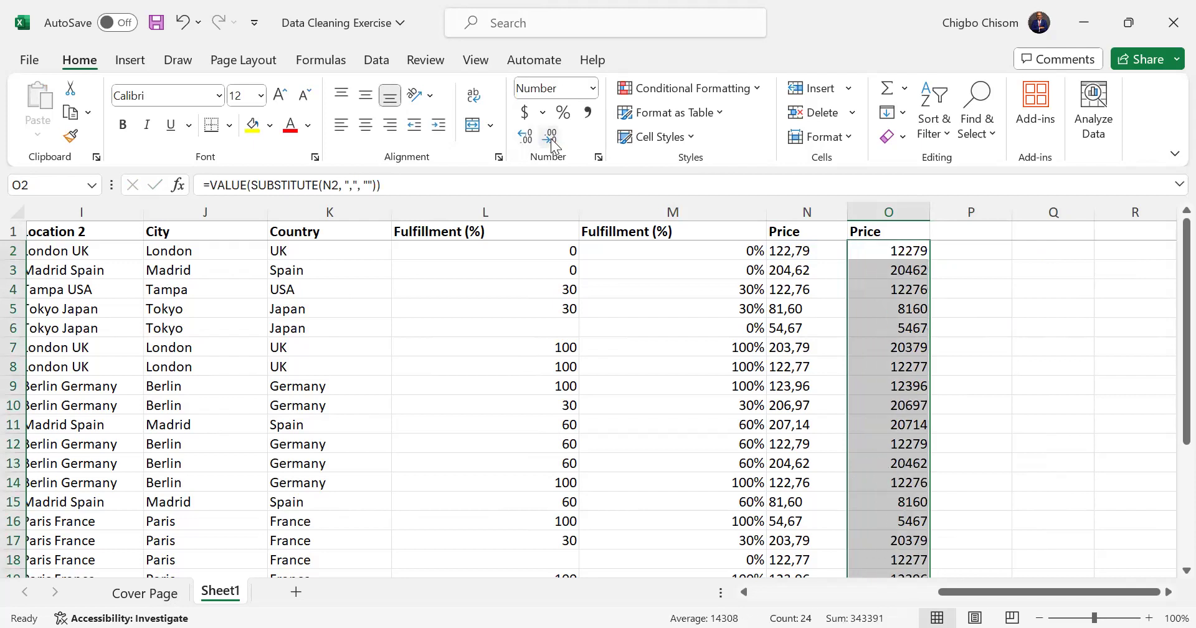
{"action": "left_click", "coordinate": [1070, 334]}
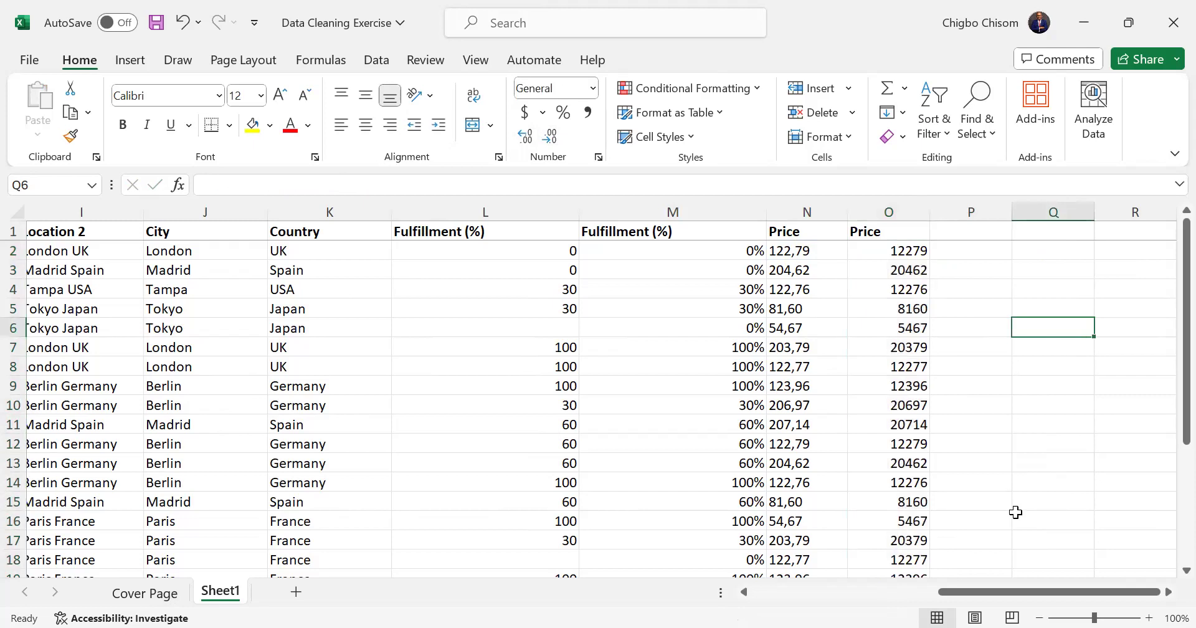
Step: Try formatting the whole of column O as Number with 1 decimal place
{"action": "left_click_drag", "start_coordinate": [1004, 595], "coordinate": [1003, 594]}
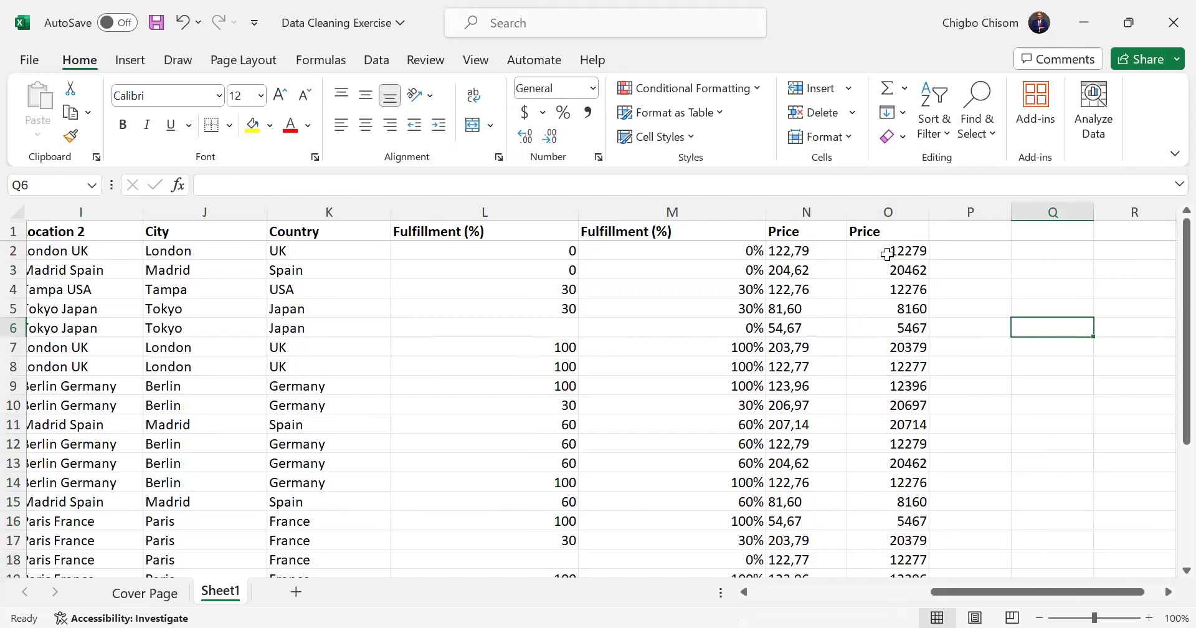
{"action": "left_click_drag", "start_coordinate": [887, 254], "coordinate": [894, 344]}
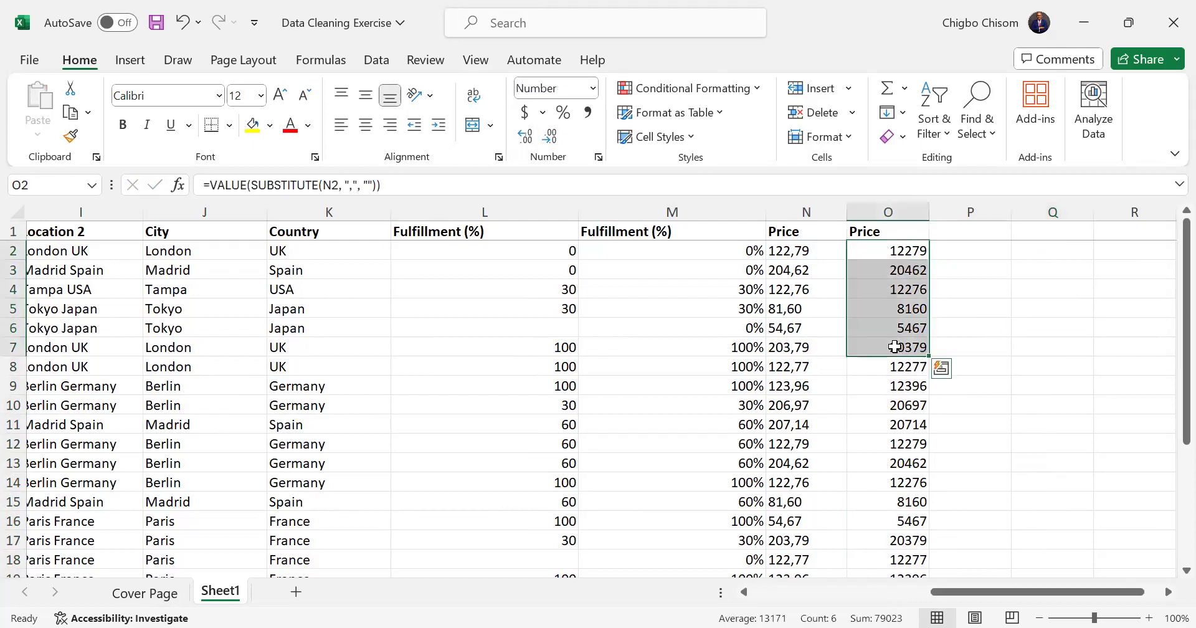
{"action": "right_click", "coordinate": [895, 347]}
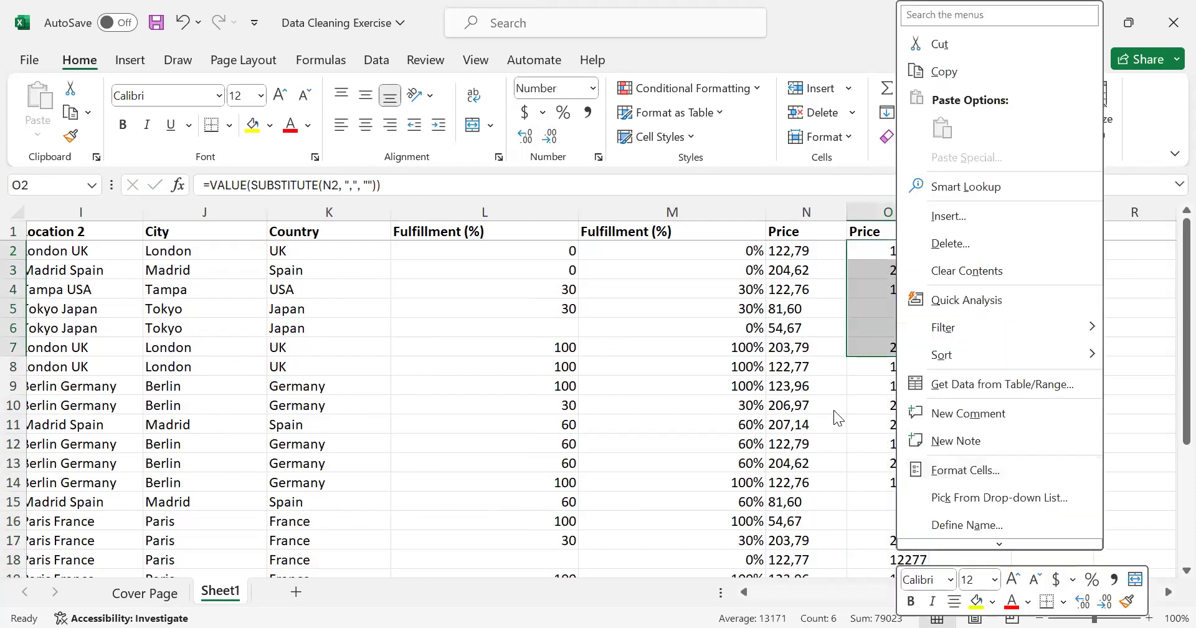
{"action": "left_click", "coordinate": [894, 244]}
{"action": "left_click", "coordinate": [884, 213]}
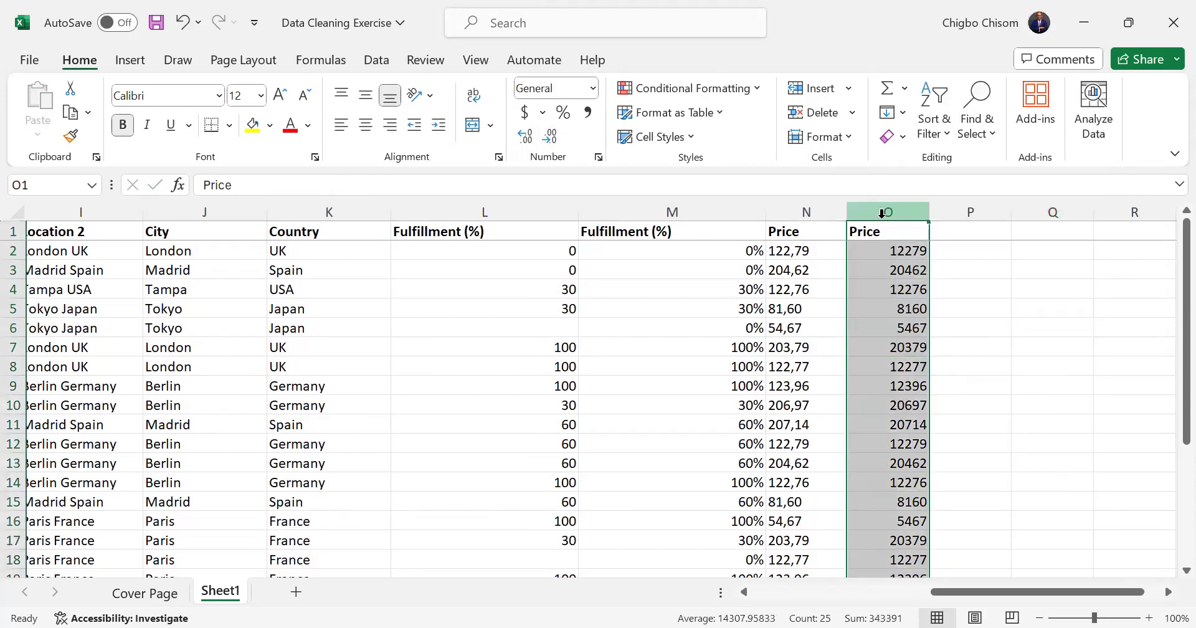
{"action": "right_click", "coordinate": [878, 270]}
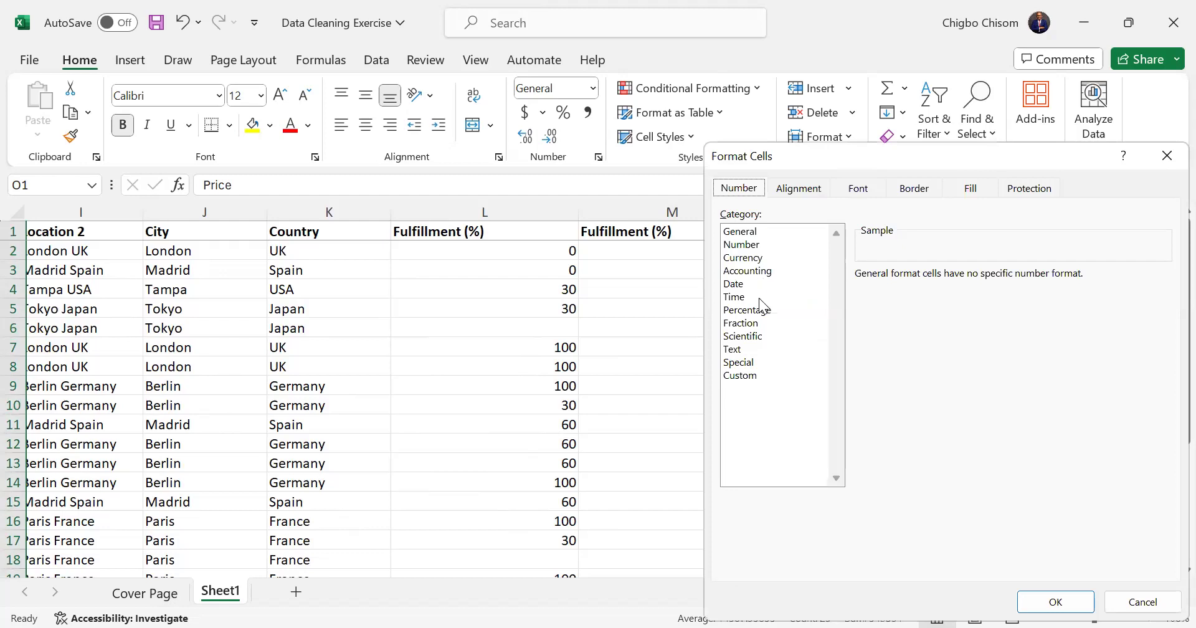
{"action": "left_click", "coordinate": [749, 244]}
{"action": "left_click", "coordinate": [979, 279]}
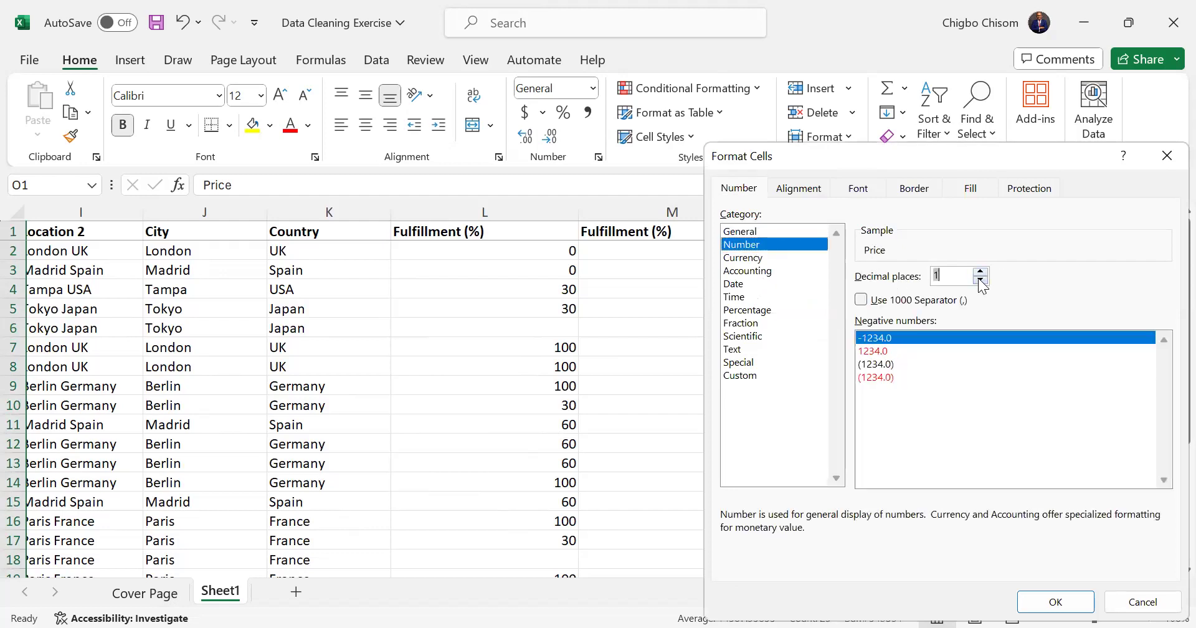
{"action": "left_click", "coordinate": [1055, 602]}
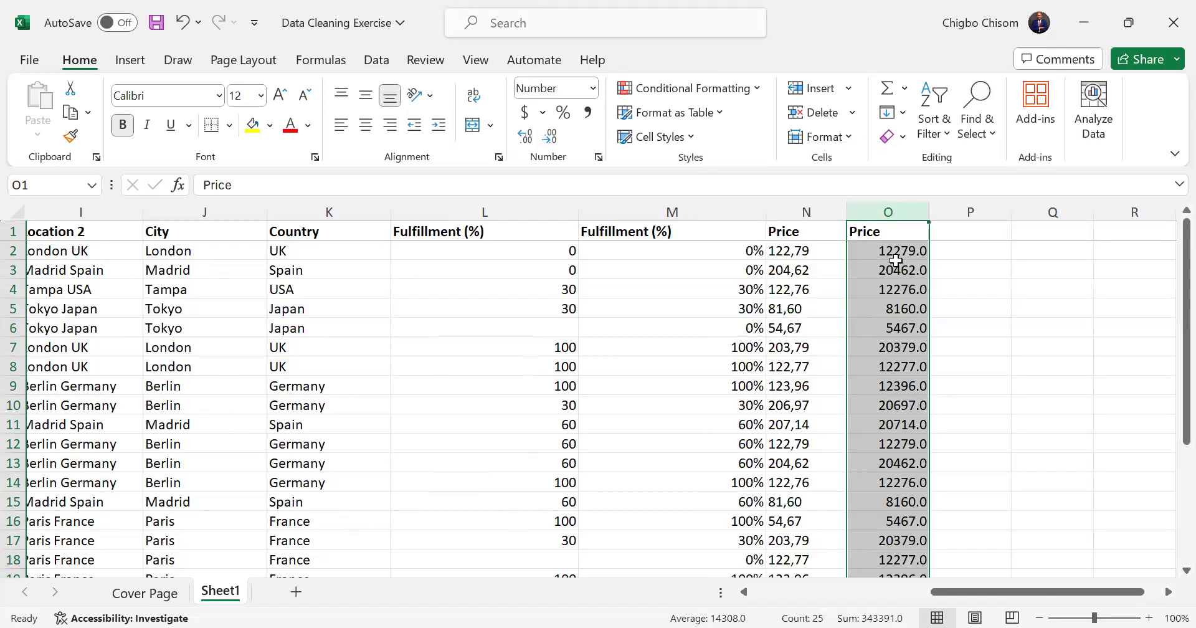
Step: Undo the one-decimal Number format on column O
{"action": "key", "text": "ctrl+z"}
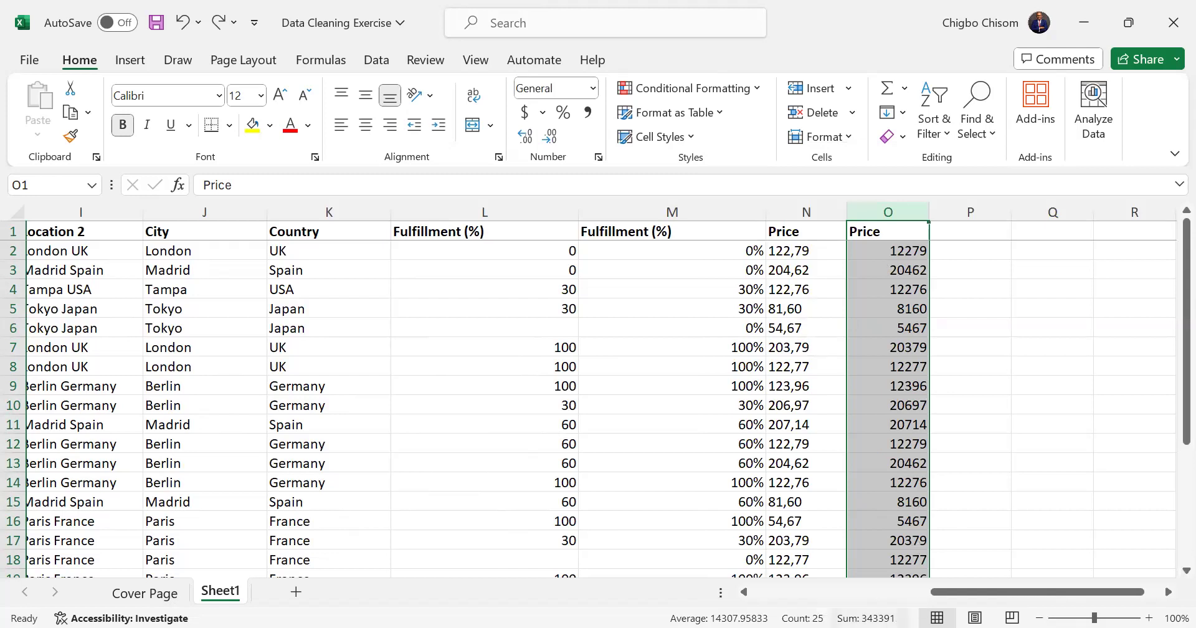
{"action": "left_click", "coordinate": [591, 79]}
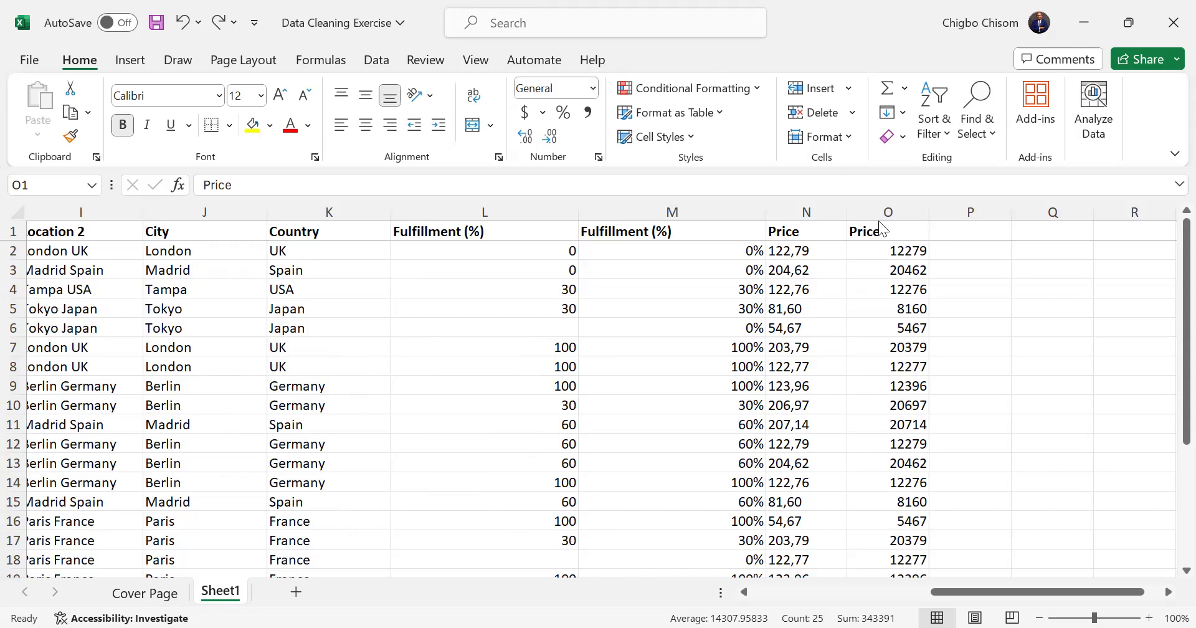
Step: Examine Sheet1 for missing entries in the contact, name, Brand, Product and Fulfillment columns, including rows 6, 13, 18 and 23
{"action": "left_click_drag", "start_coordinate": [983, 592], "coordinate": [715, 599]}
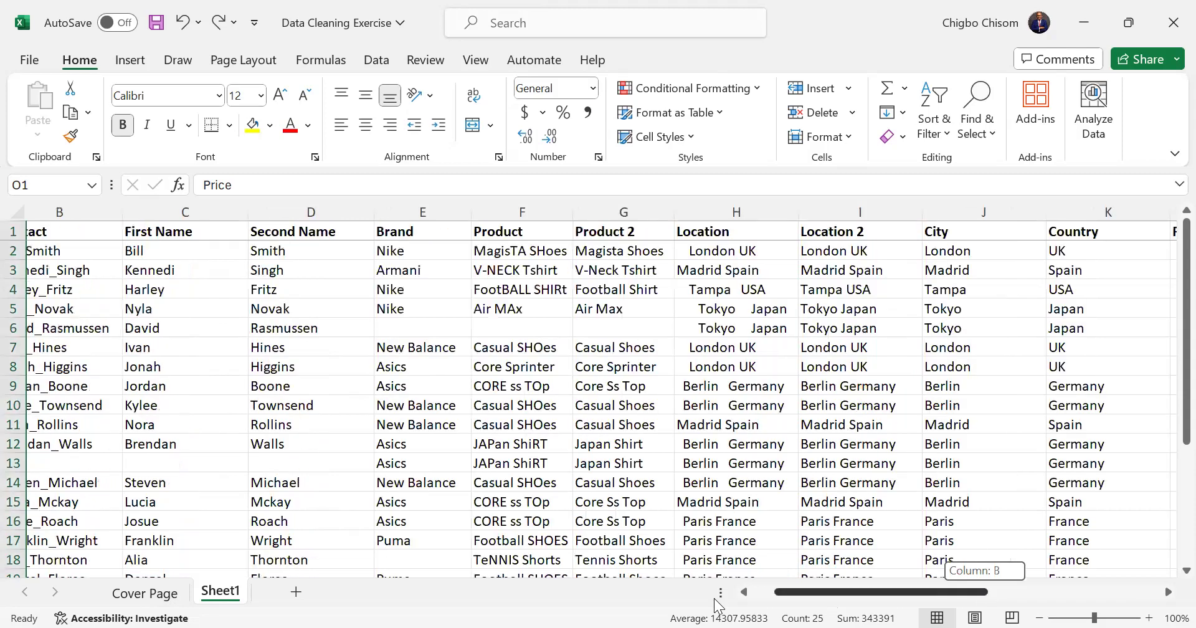
{"action": "left_click_drag", "start_coordinate": [523, 333], "coordinate": [772, 328]}
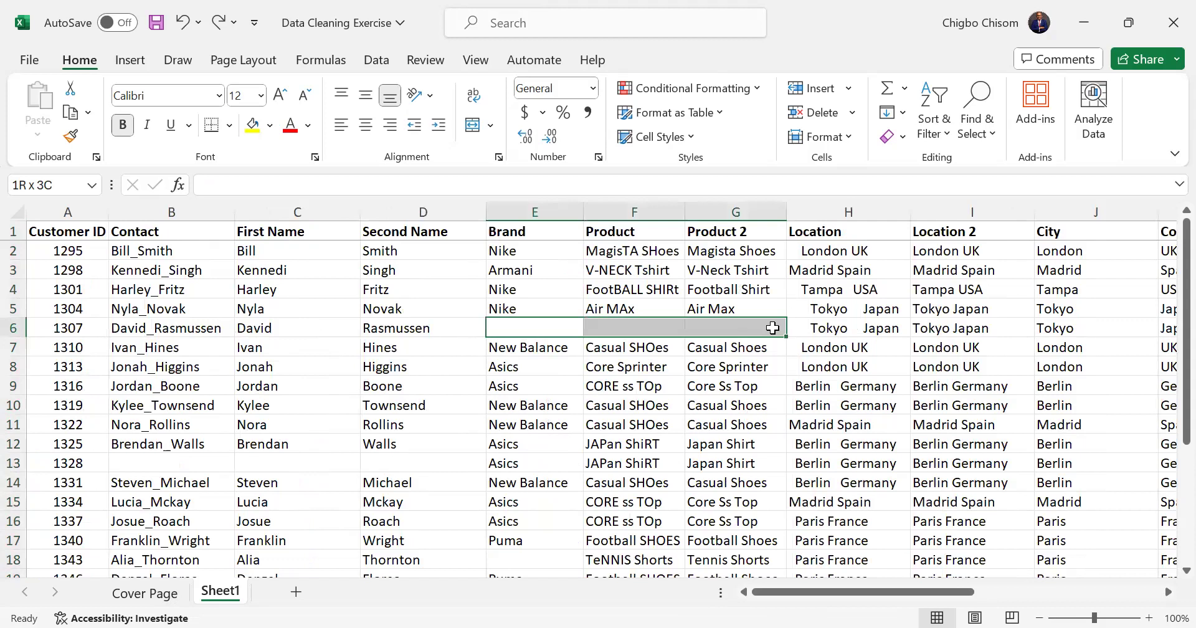
{"action": "left_click_drag", "start_coordinate": [171, 461], "coordinate": [430, 466]}
{"action": "left_click_drag", "start_coordinate": [915, 589], "coordinate": [1096, 598]}
{"action": "left_click_drag", "start_coordinate": [768, 327], "coordinate": [801, 331]}
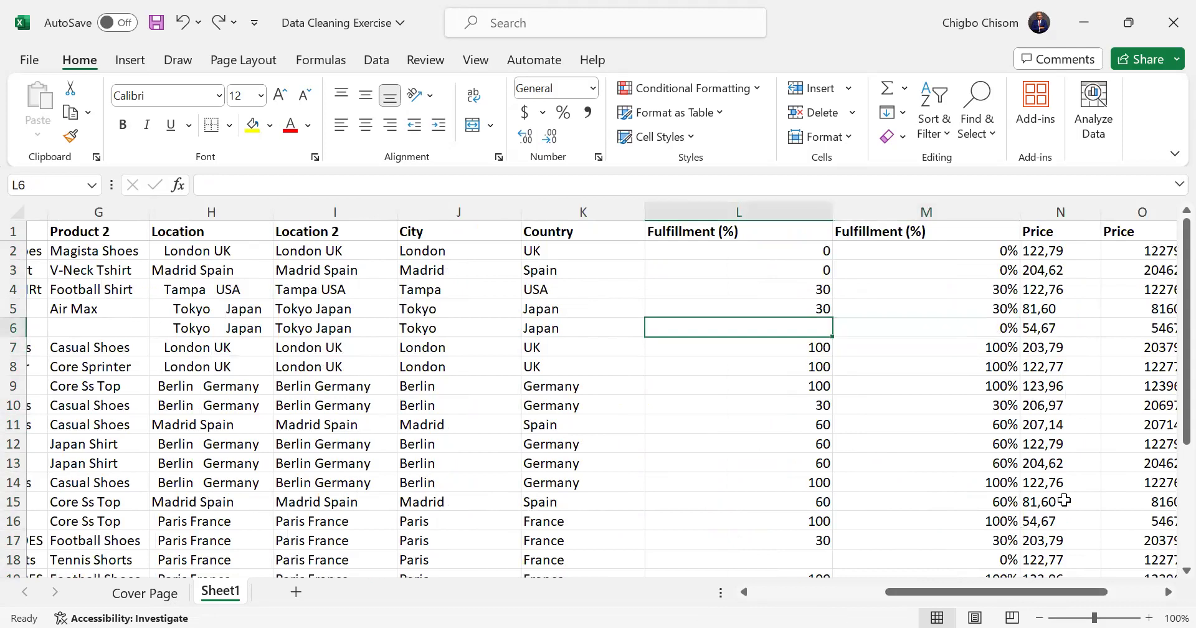
{"action": "left_click", "coordinate": [812, 560]}
{"action": "left_click_drag", "start_coordinate": [931, 590], "coordinate": [672, 595]}
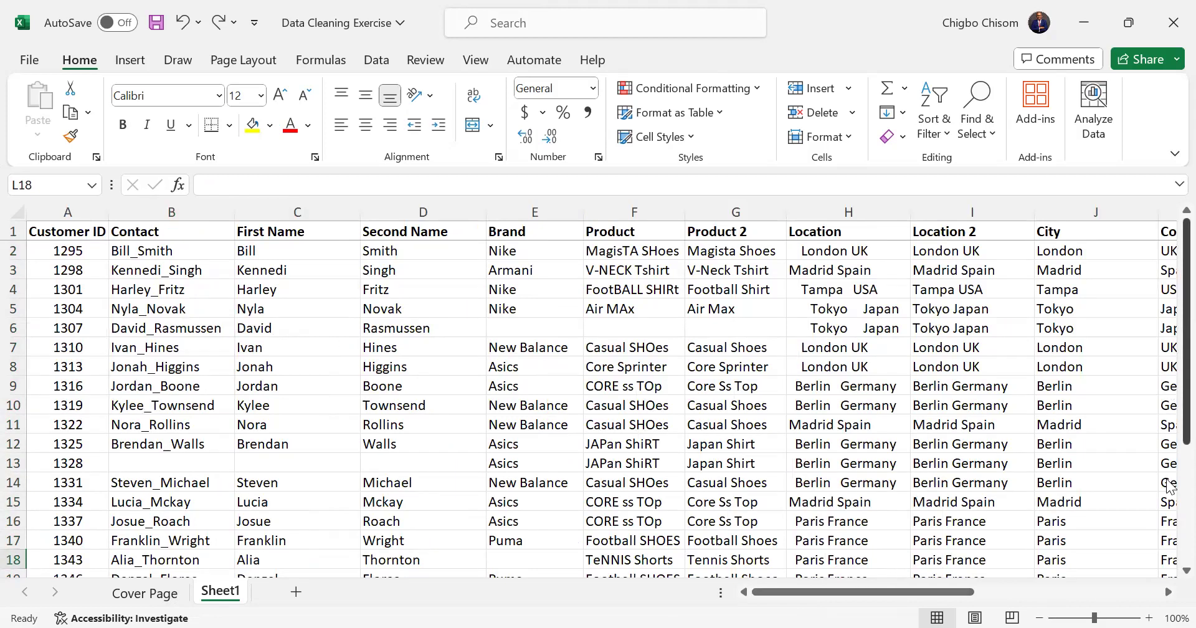
{"action": "scroll", "coordinate": [1168, 504], "scroll_direction": "down", "scroll_amount": 3}
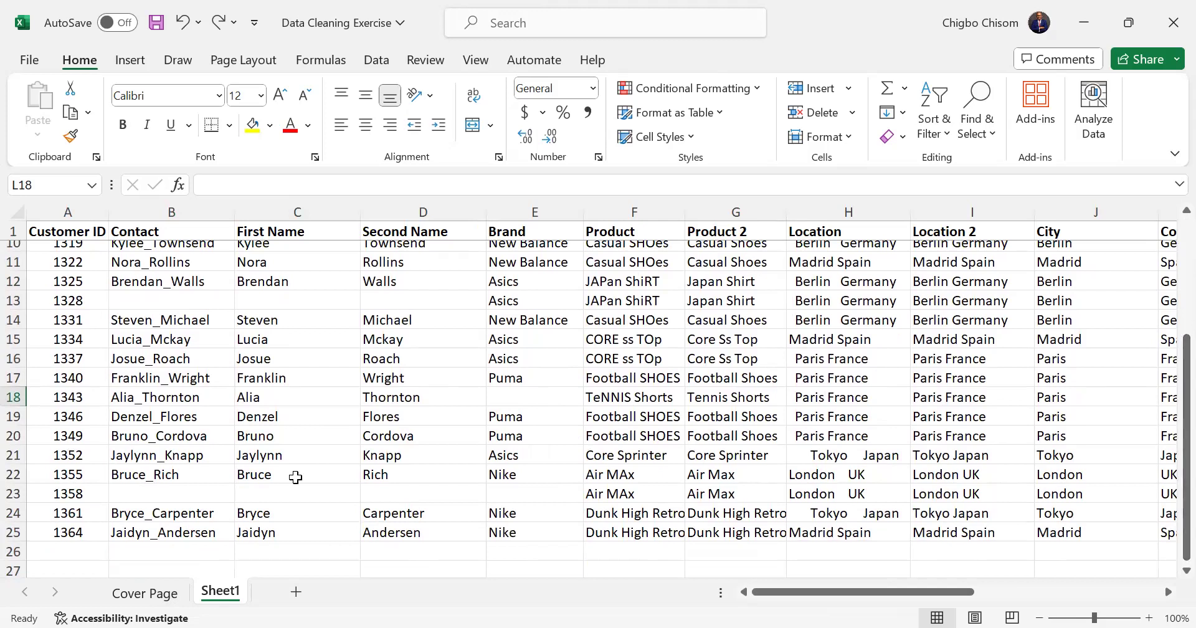
{"action": "left_click_drag", "start_coordinate": [214, 492], "coordinate": [533, 492]}
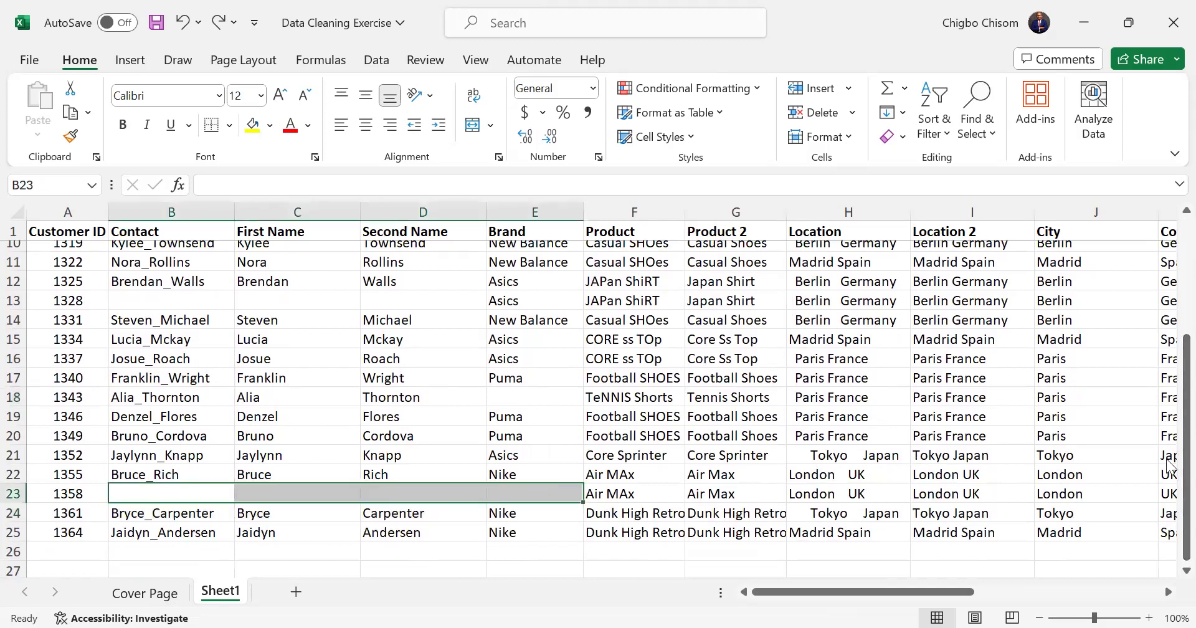
{"action": "scroll", "coordinate": [1169, 466], "scroll_direction": "up", "scroll_amount": 3}
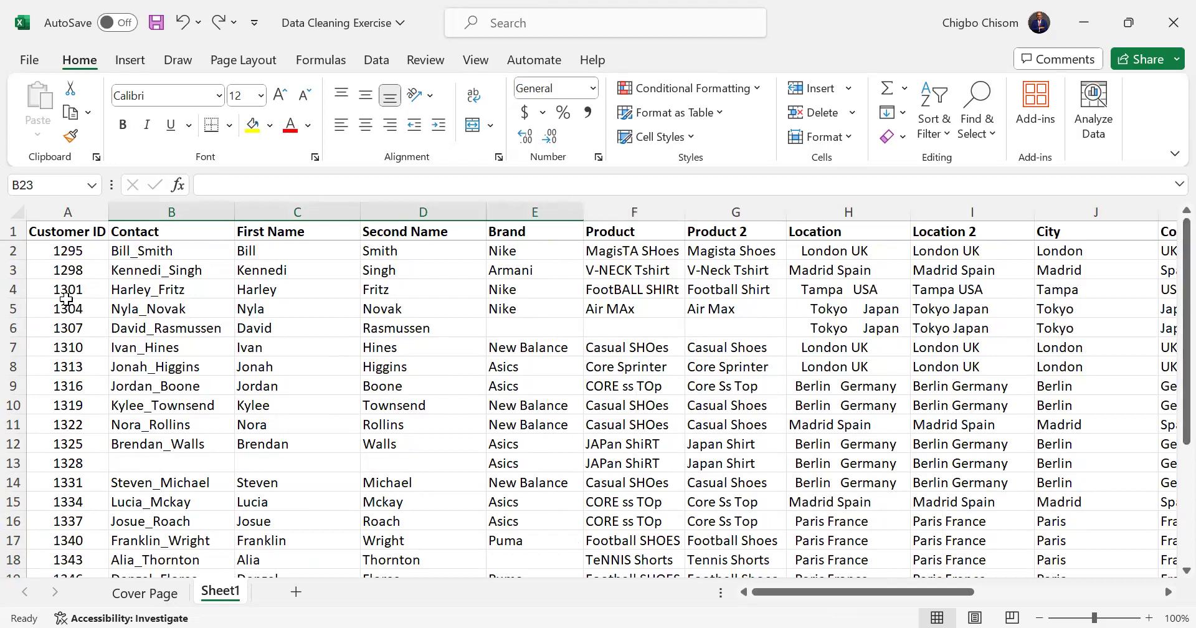
Step: Inspect the incomplete customer records in rows 6, 13, 18 and 23 as whole rows
{"action": "left_click", "coordinate": [12, 329]}
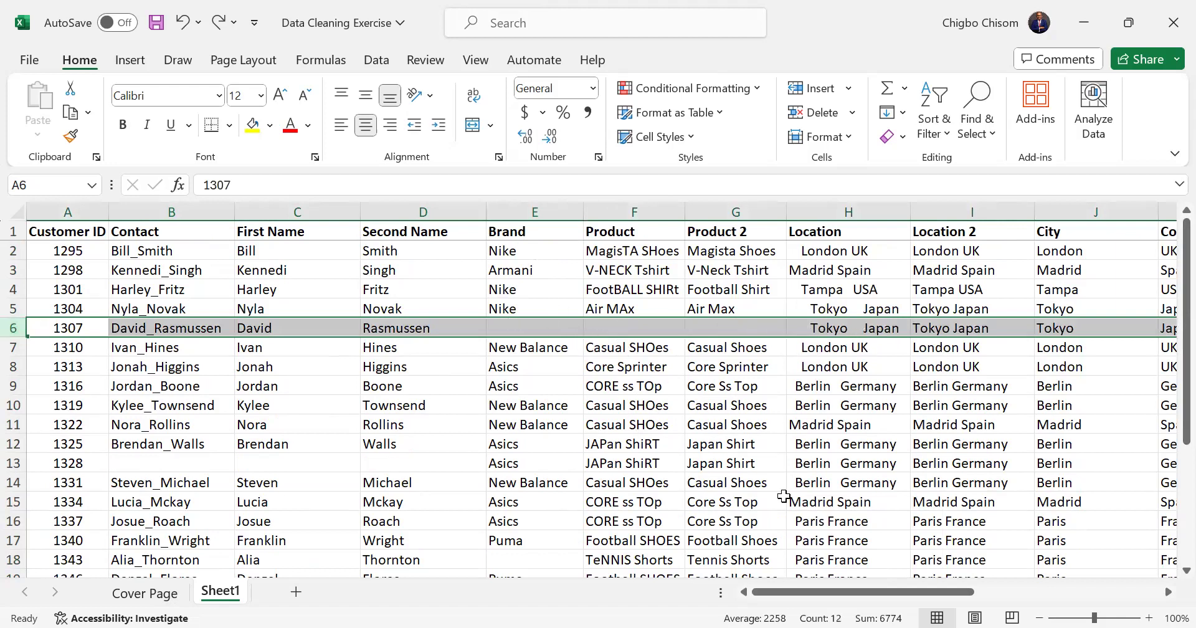
{"action": "left_click", "coordinate": [14, 559]}
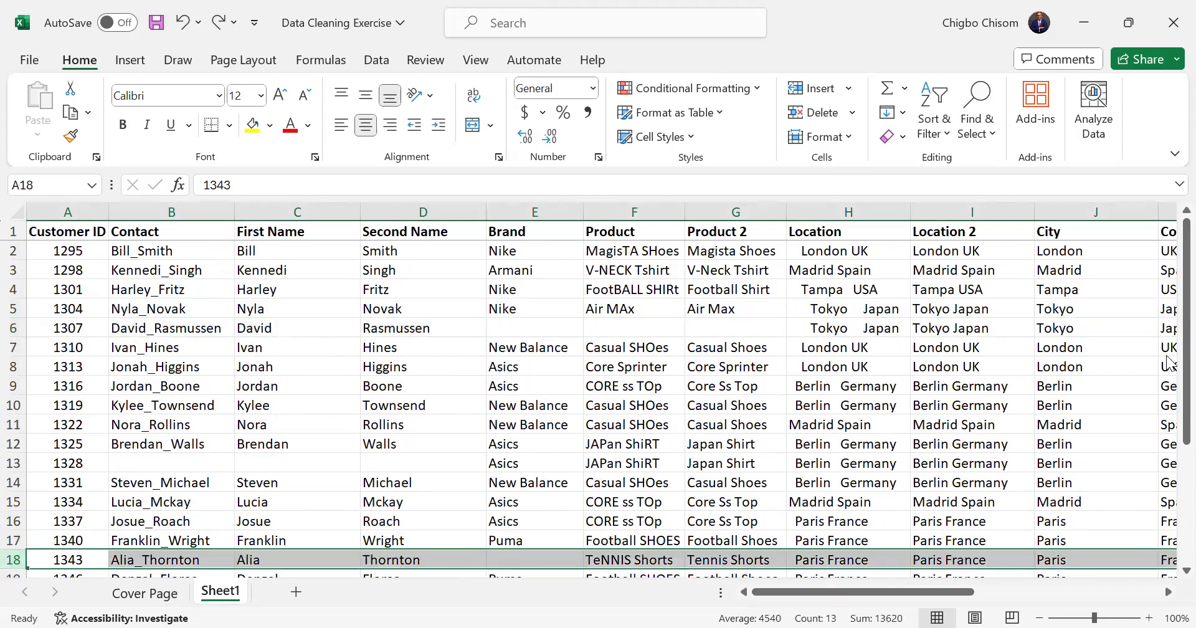
{"action": "left_click_drag", "start_coordinate": [1168, 361], "coordinate": [1168, 208]}
{"action": "left_click", "coordinate": [14, 328]}
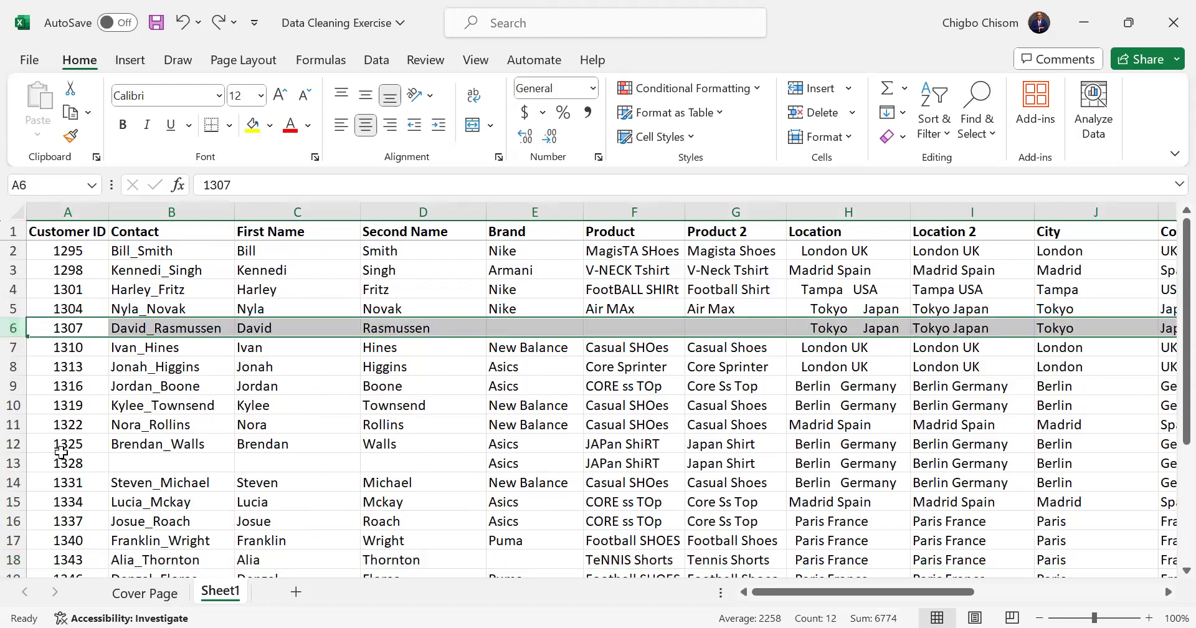
{"action": "left_click", "coordinate": [13, 460]}
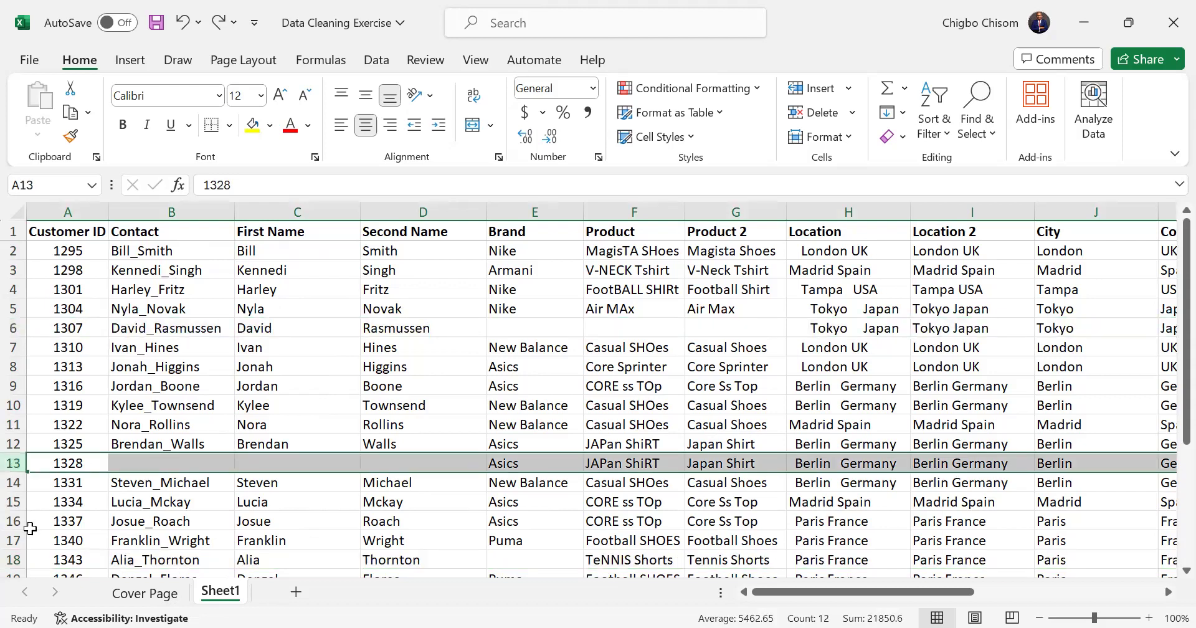
{"action": "scroll", "coordinate": [30, 528], "scroll_direction": "down", "scroll_amount": 4}
{"action": "left_click", "coordinate": [15, 425]}
{"action": "scroll", "coordinate": [17, 430], "scroll_direction": "up", "scroll_amount": 4}
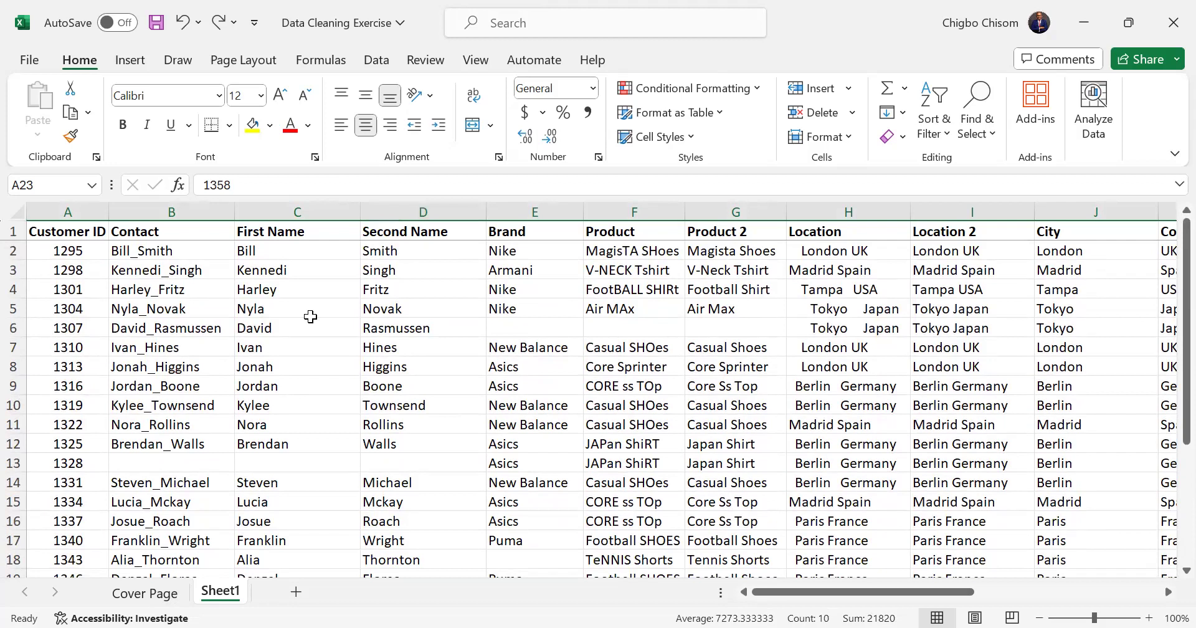
{"action": "left_click", "coordinate": [311, 317]}
{"action": "key", "text": "Right"}
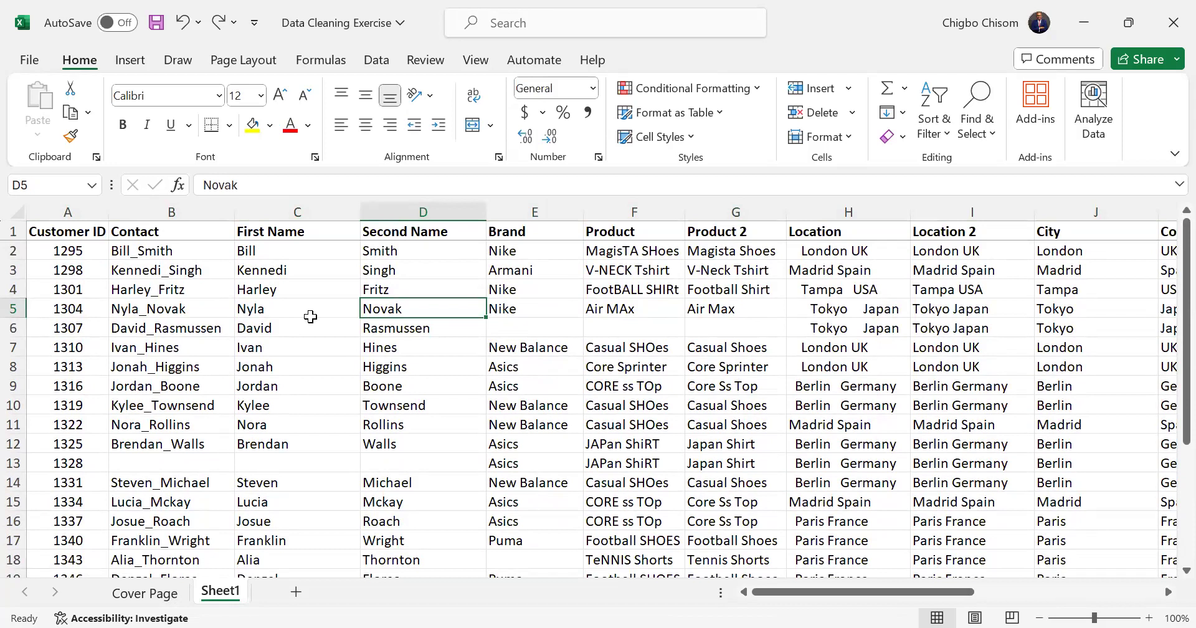
{"action": "left_click", "coordinate": [311, 317]}
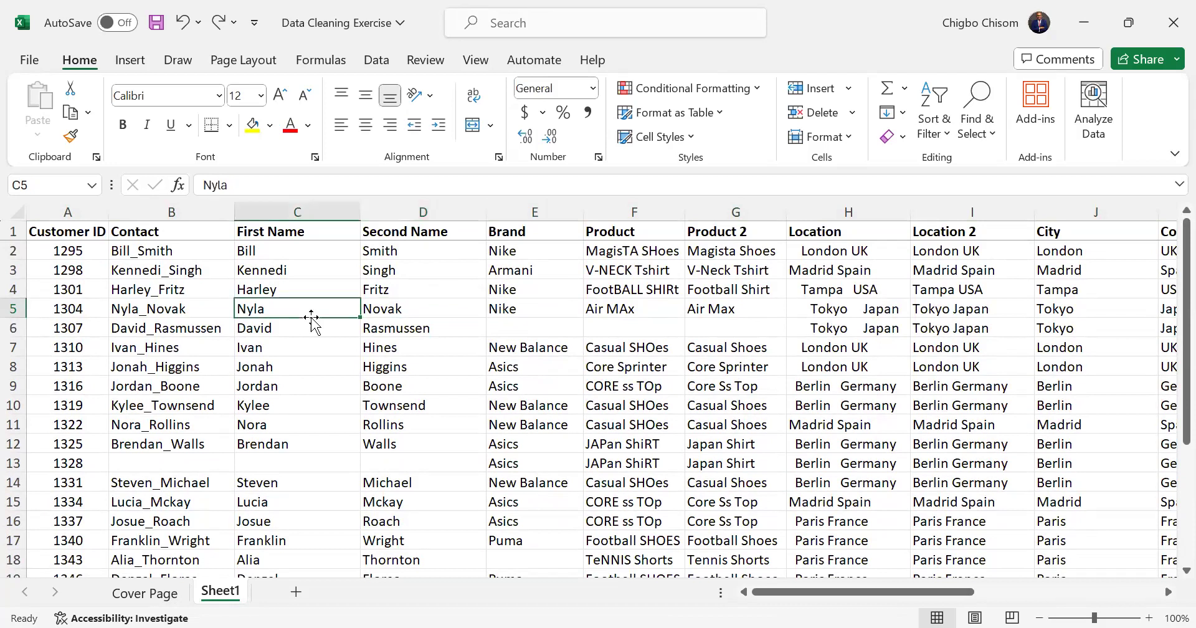
{"action": "key", "text": "ctrl+a"}
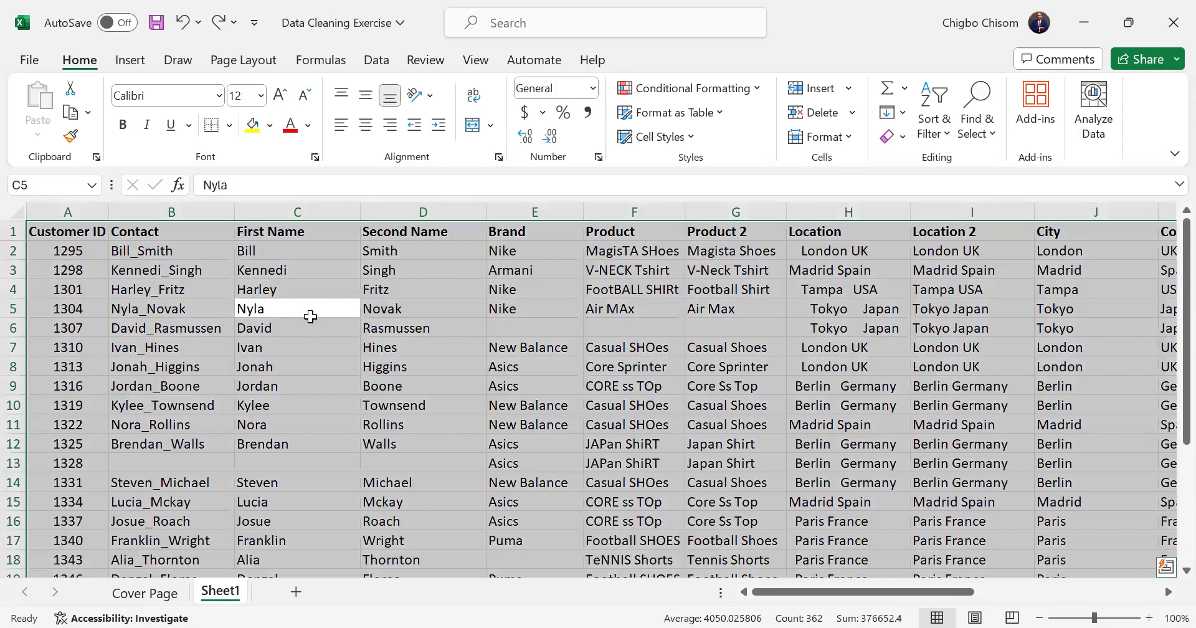
{"action": "left_click", "coordinate": [339, 388]}
{"action": "left_click", "coordinate": [305, 367]}
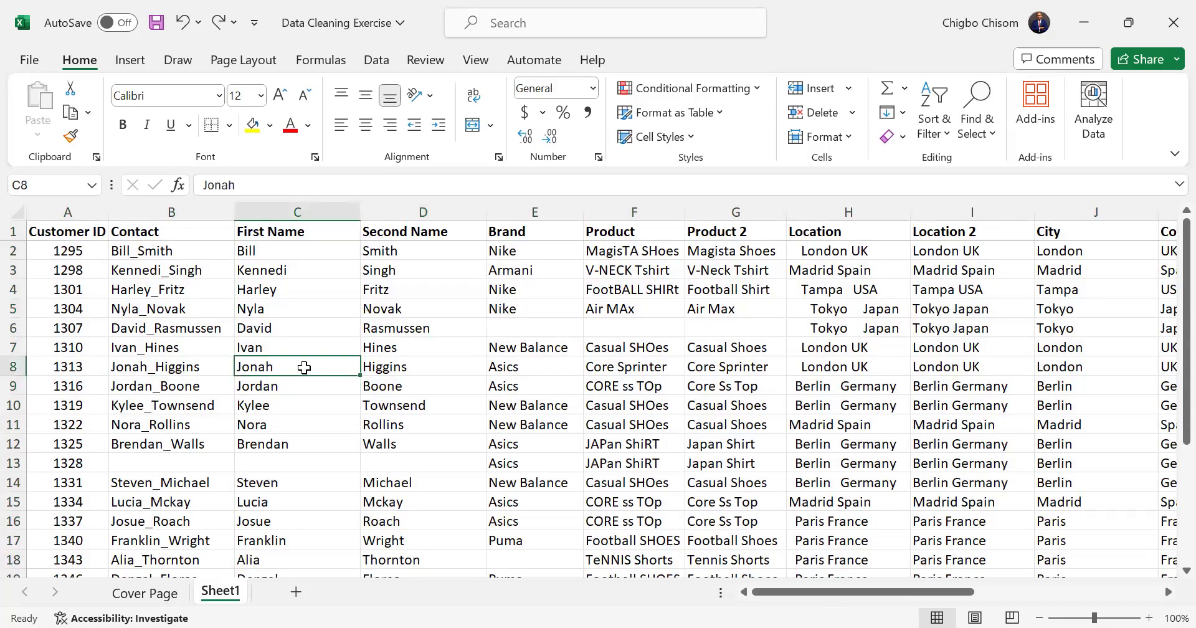
Step: Select the entire data table and use Go To Special with the Blanks option to select its empty cells
{"action": "key", "text": "ctrl+a"}
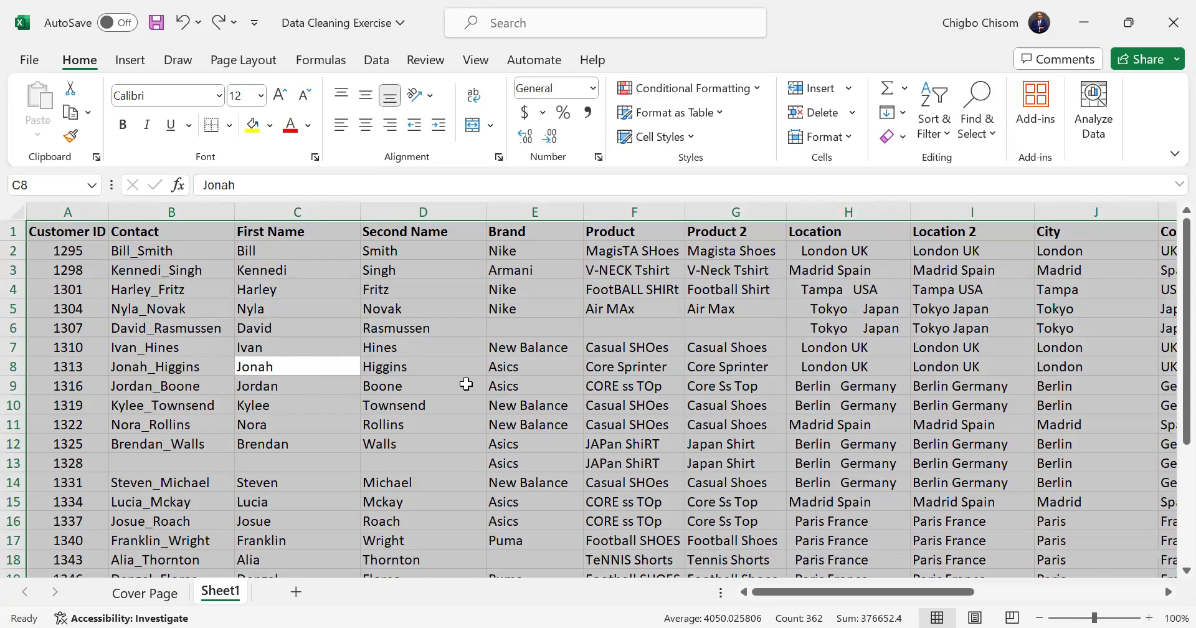
{"action": "key", "text": "ctrl+g"}
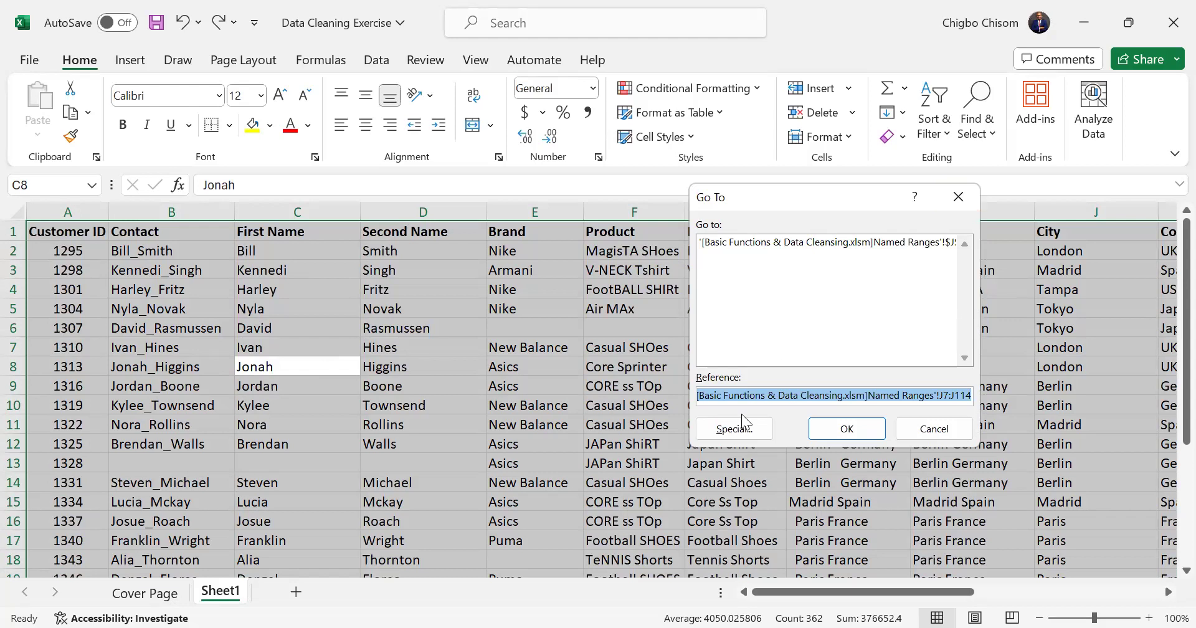
{"action": "left_click", "coordinate": [721, 429]}
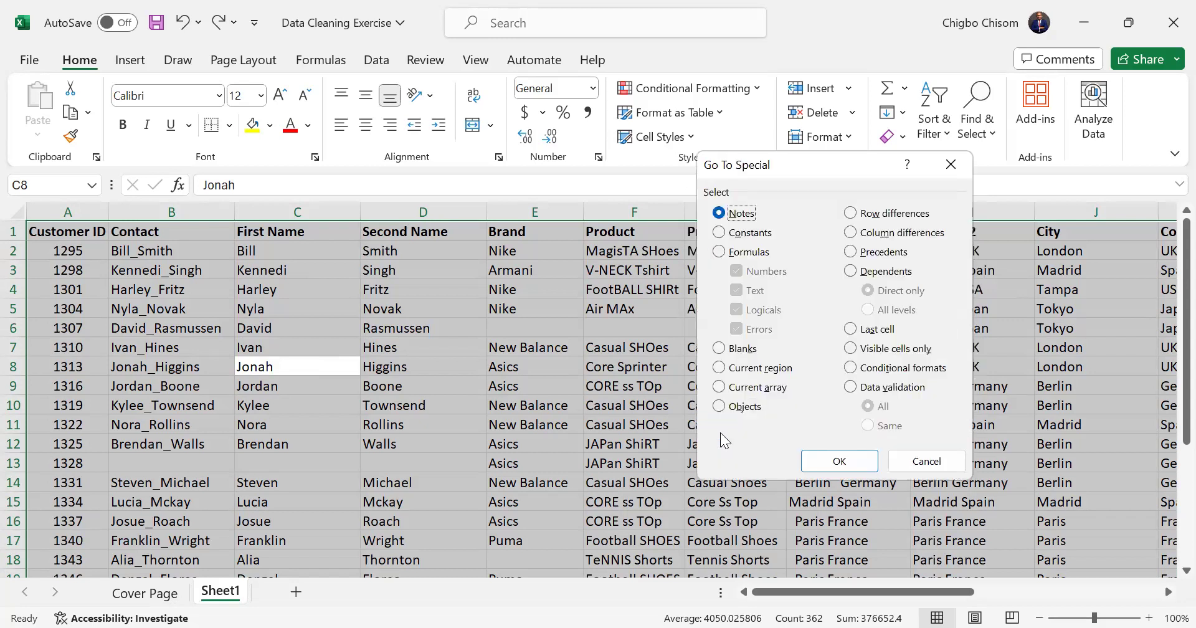
{"action": "left_click", "coordinate": [733, 351]}
{"action": "left_click", "coordinate": [835, 459]}
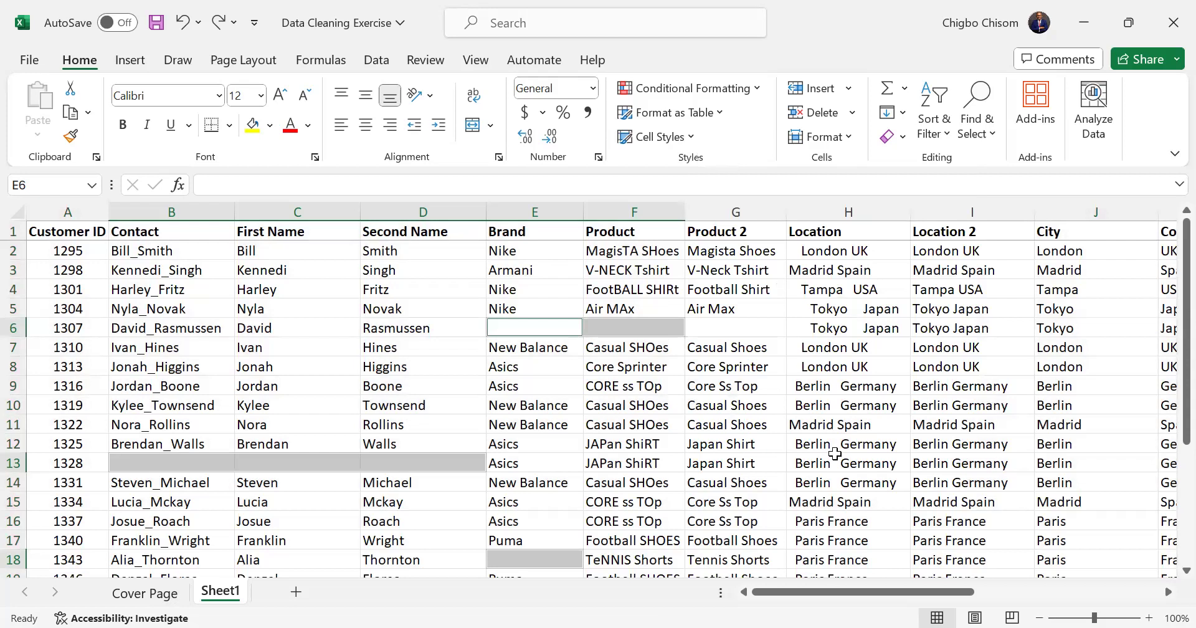
Step: Review the selected blank cells across all rows and columns of the table, from Contact through Fulfillment (%)
{"action": "scroll", "coordinate": [835, 453], "scroll_direction": "down", "scroll_amount": 1}
{"action": "scroll", "coordinate": [835, 453], "scroll_direction": "down", "scroll_amount": 1}
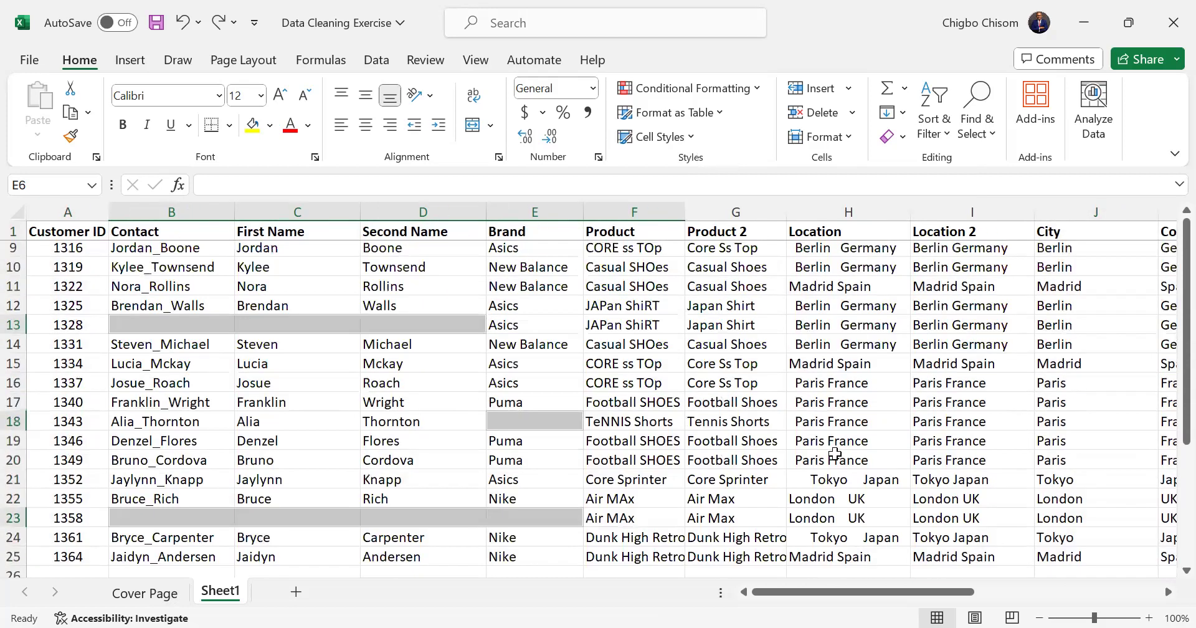
{"action": "scroll", "coordinate": [835, 453], "scroll_direction": "up", "scroll_amount": 3}
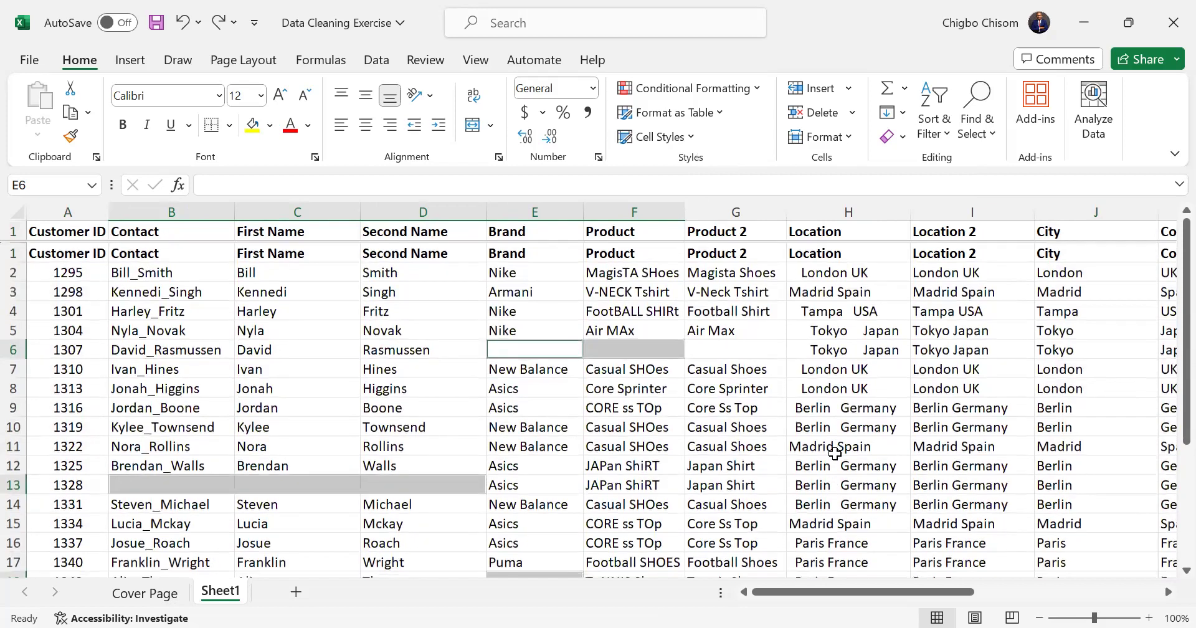
{"action": "left_click_drag", "start_coordinate": [923, 591], "coordinate": [1034, 590]}
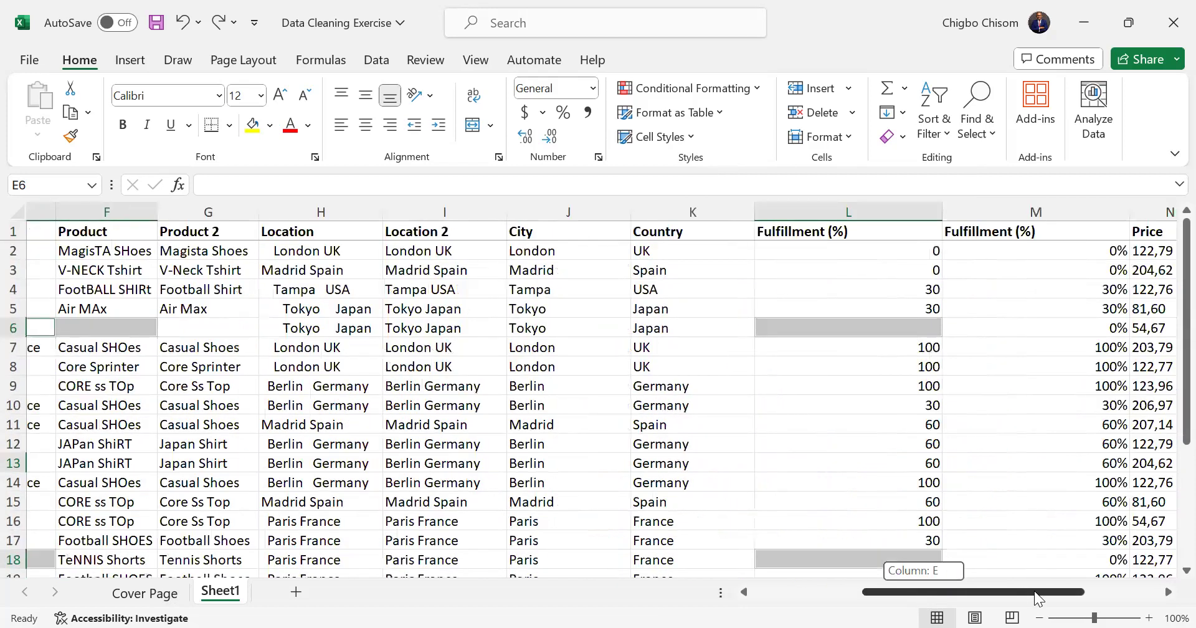
{"action": "left_click_drag", "start_coordinate": [984, 591], "coordinate": [747, 588]}
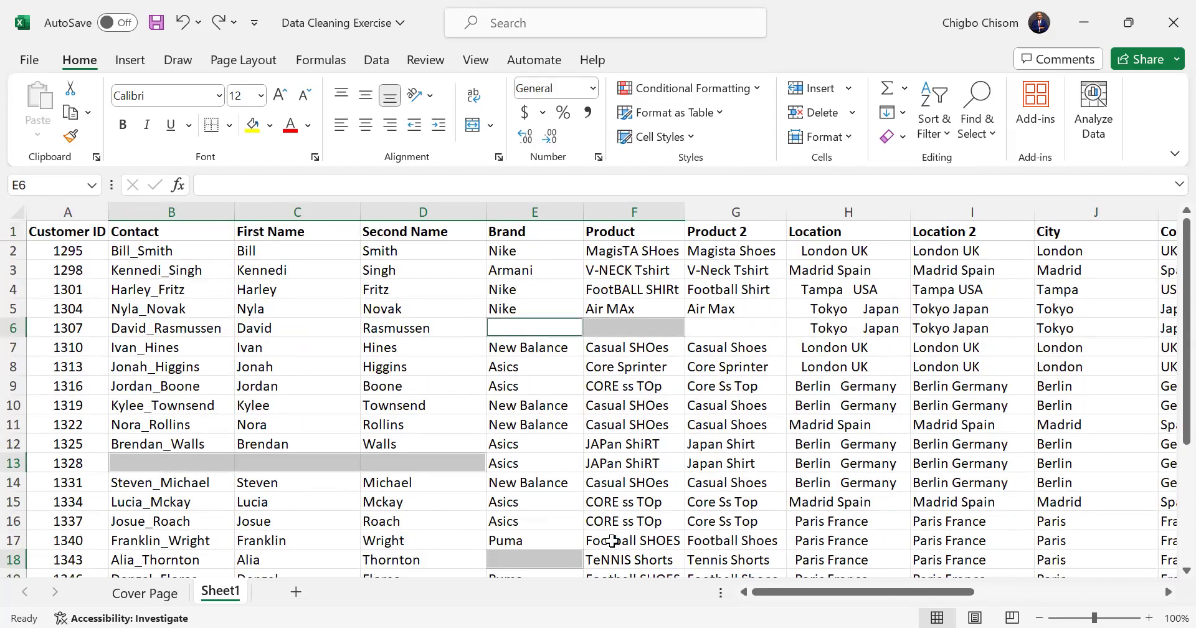
{"action": "scroll", "coordinate": [613, 541], "scroll_direction": "down", "scroll_amount": 2}
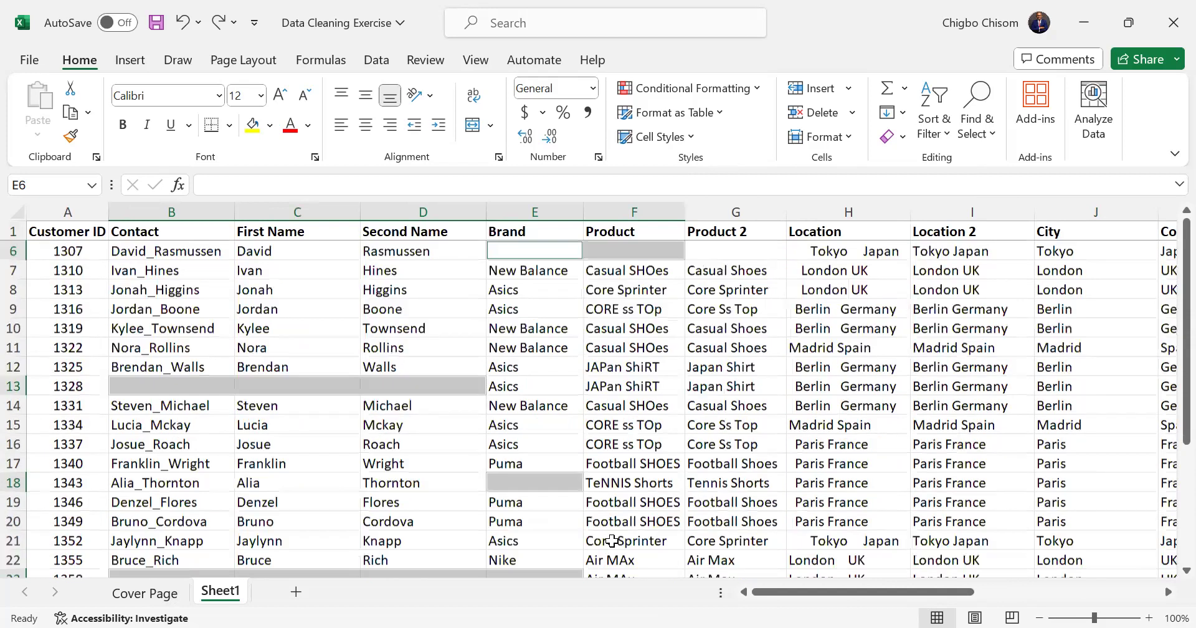
{"action": "scroll", "coordinate": [613, 541], "scroll_direction": "down", "scroll_amount": 2}
{"action": "scroll", "coordinate": [613, 541], "scroll_direction": "up", "scroll_amount": 4}
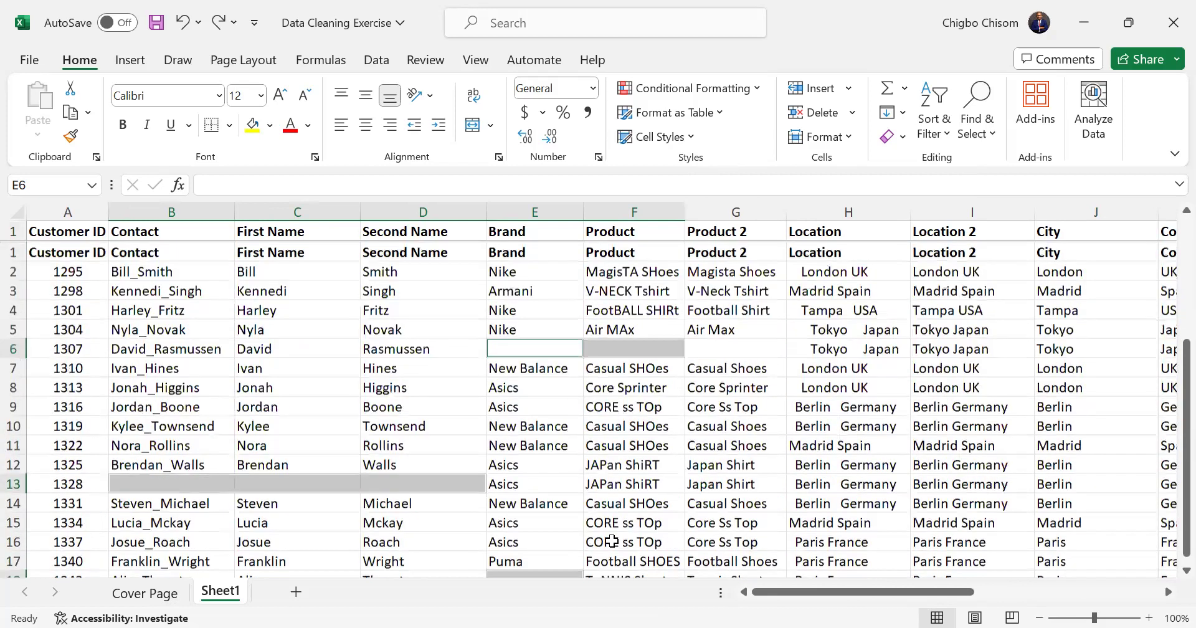
{"action": "scroll", "coordinate": [612, 541], "scroll_direction": "down", "scroll_amount": 4}
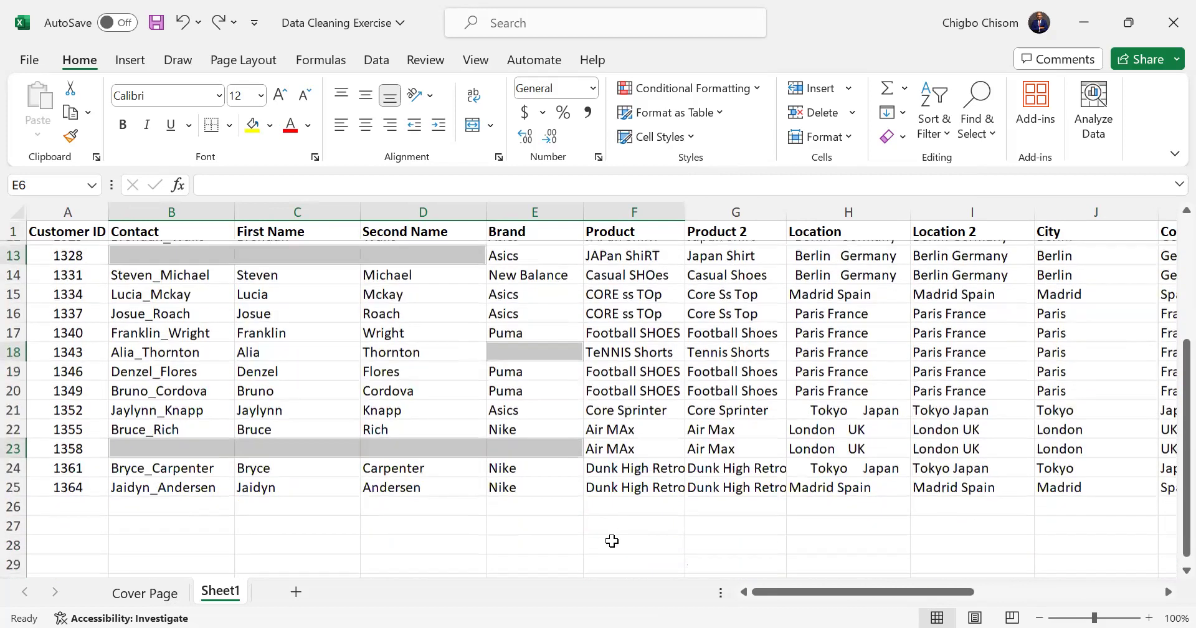
{"action": "scroll", "coordinate": [612, 541], "scroll_direction": "up", "scroll_amount": 4}
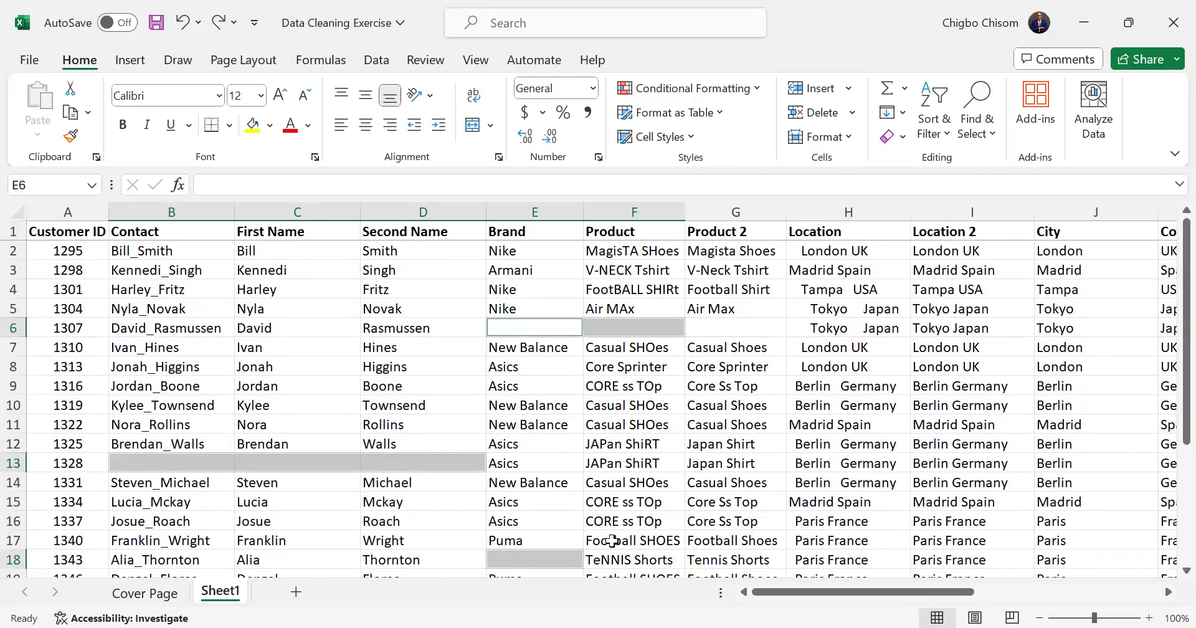
{"action": "scroll", "coordinate": [613, 541], "scroll_direction": "down", "scroll_amount": 1}
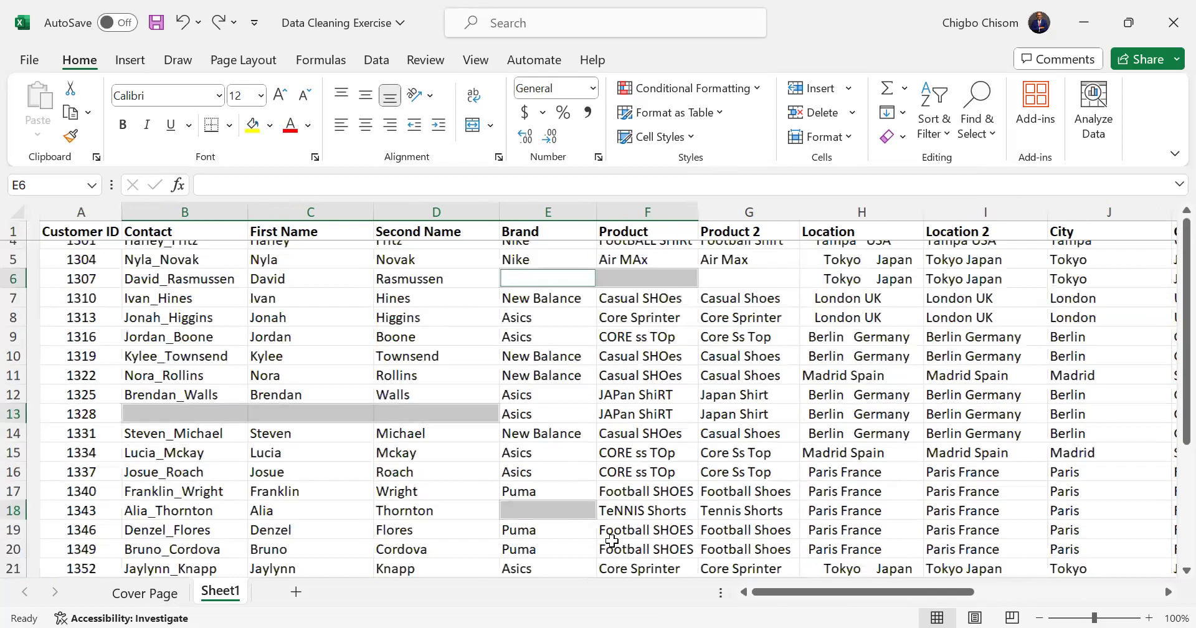
{"action": "scroll", "coordinate": [612, 541], "scroll_direction": "down", "scroll_amount": 1}
{"action": "scroll", "coordinate": [612, 541], "scroll_direction": "down", "scroll_amount": 1}
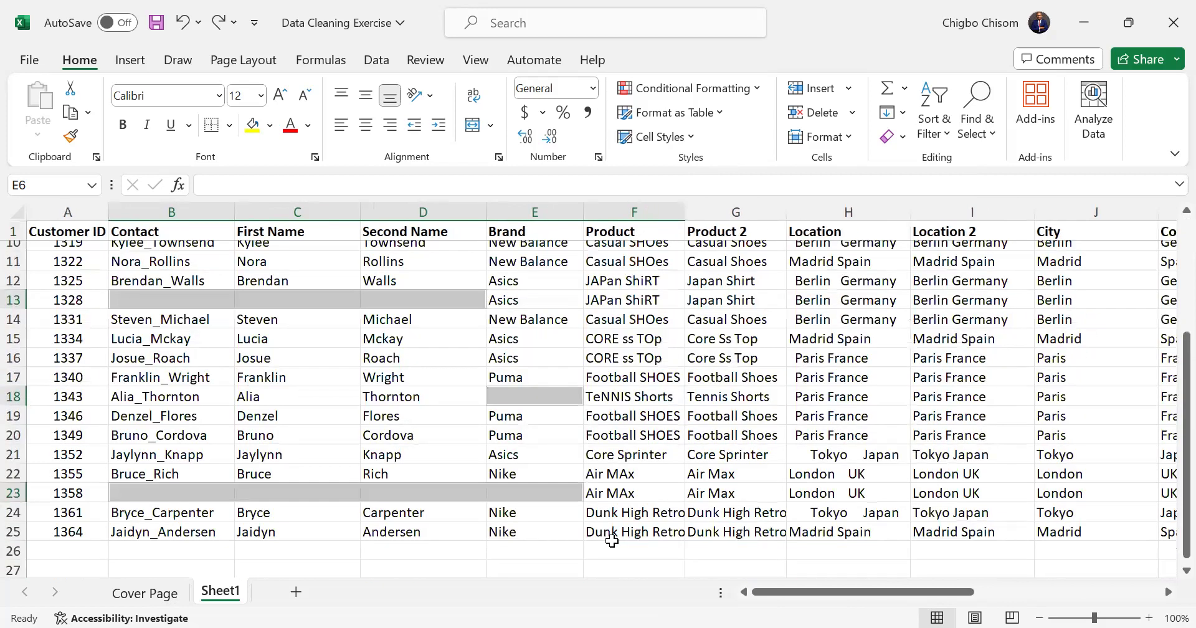
{"action": "scroll", "coordinate": [612, 540], "scroll_direction": "up", "scroll_amount": 3}
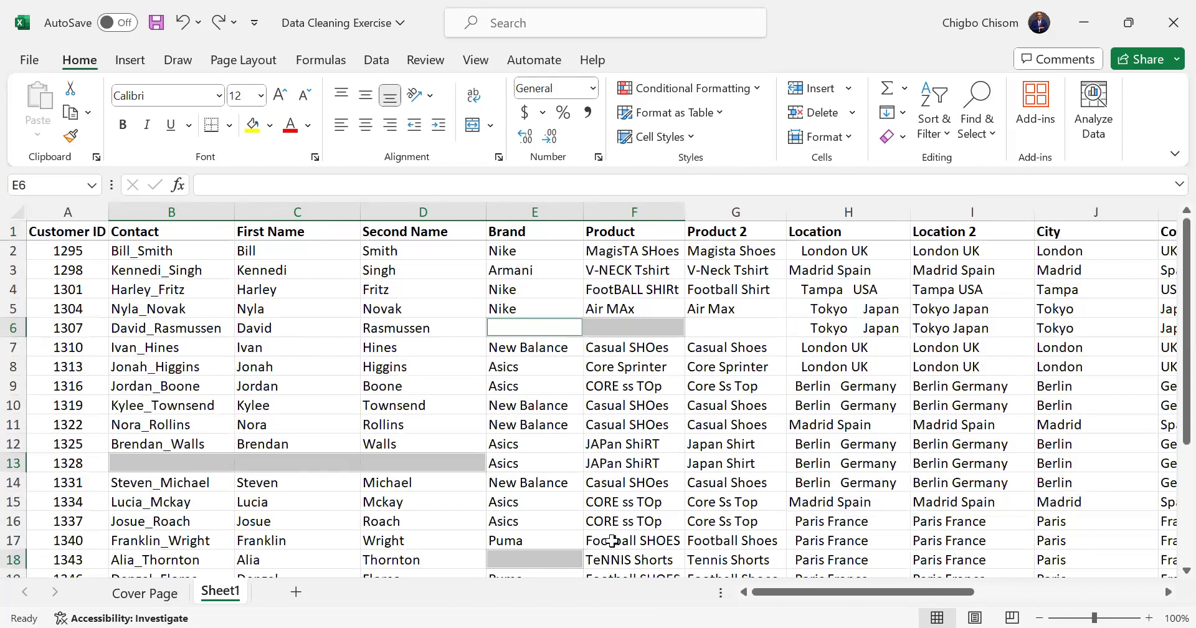
{"action": "left_click", "coordinate": [612, 540]}
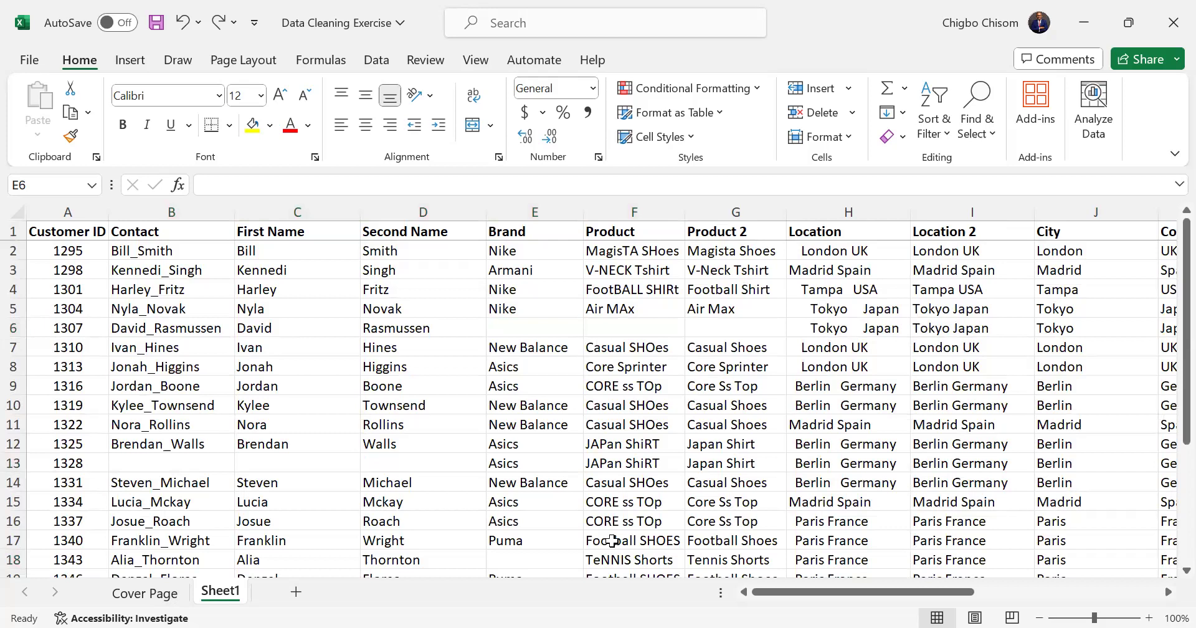
{"action": "scroll", "coordinate": [556, 435], "scroll_direction": "down", "scroll_amount": 5}
{"action": "scroll", "coordinate": [555, 434], "scroll_direction": "up", "scroll_amount": 5}
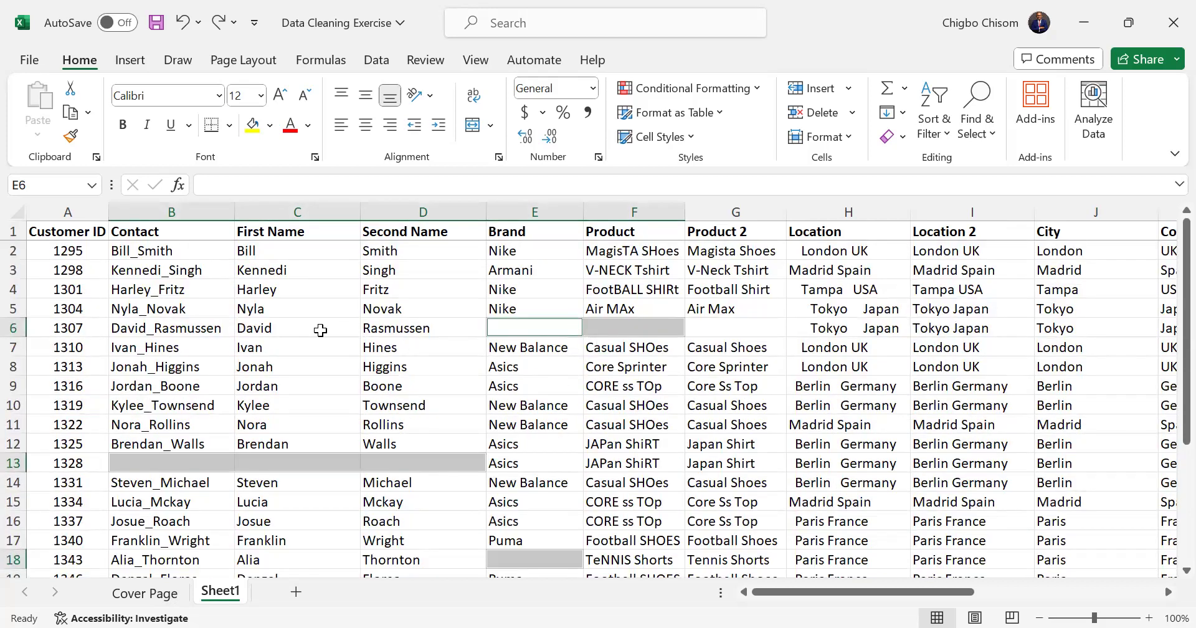
Step: Clear the blank-cell selection and look over the last customer rows of the table
{"action": "left_click", "coordinate": [320, 330]}
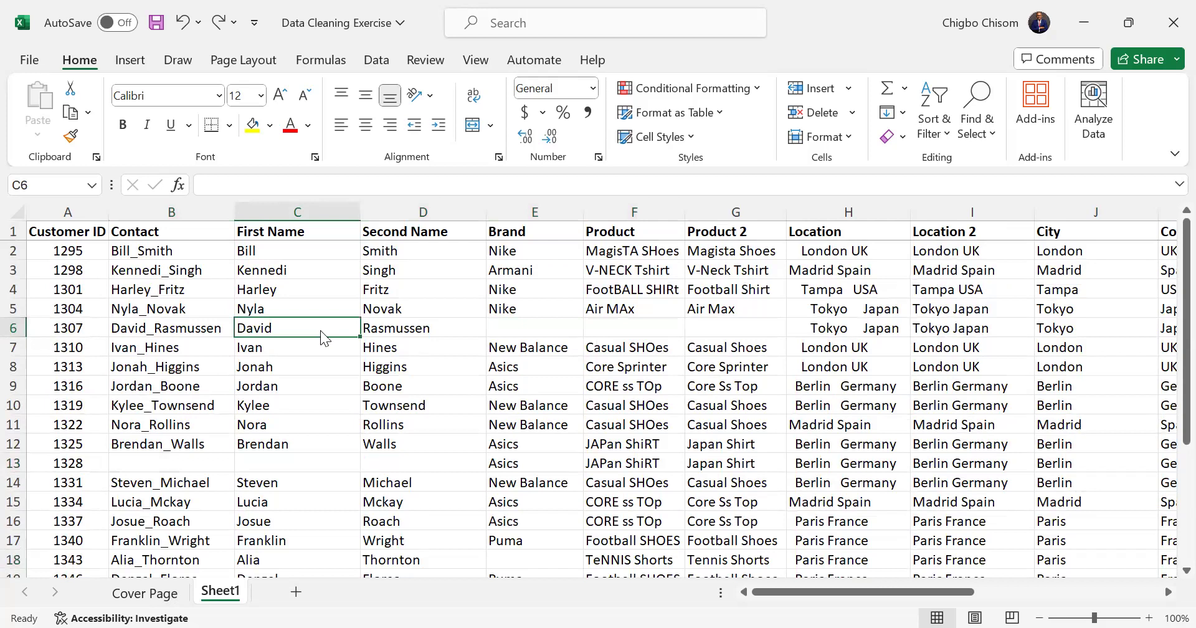
{"action": "left_click", "coordinate": [537, 404]}
{"action": "scroll", "coordinate": [538, 399], "scroll_direction": "down", "scroll_amount": 2}
{"action": "scroll", "coordinate": [537, 401], "scroll_direction": "down", "scroll_amount": 2}
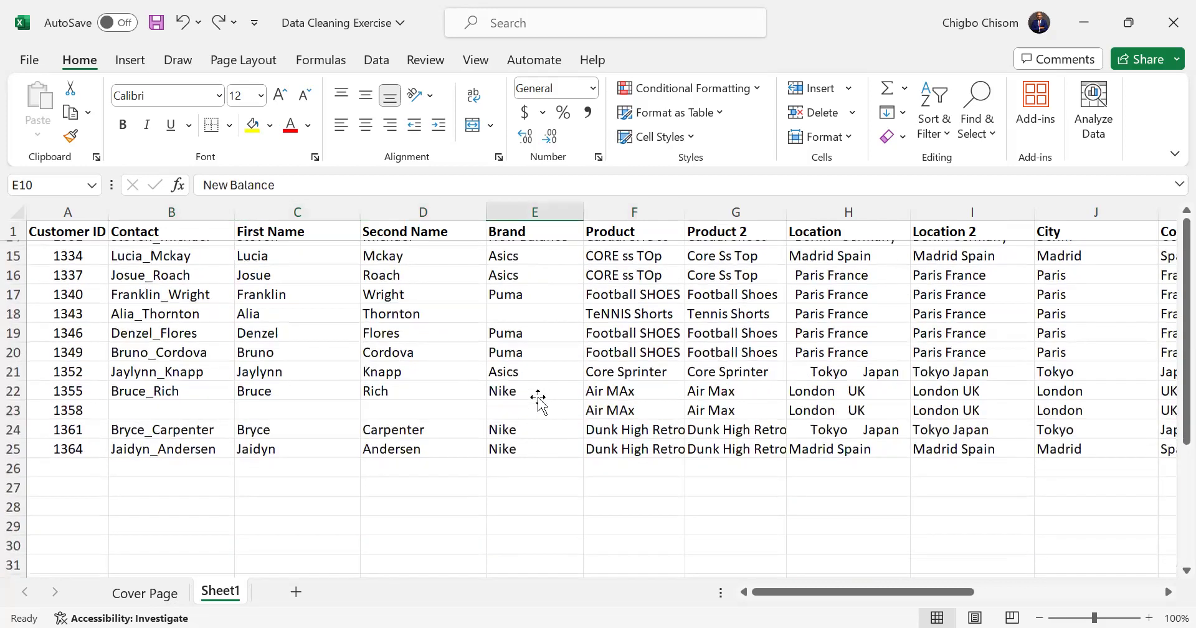
Step: Select the entire data table and pick out its empty cells using Go To Special with the Blanks option
{"action": "scroll", "coordinate": [409, 312], "scroll_direction": "up", "scroll_amount": 5}
{"action": "key", "text": "ctrl+a"}
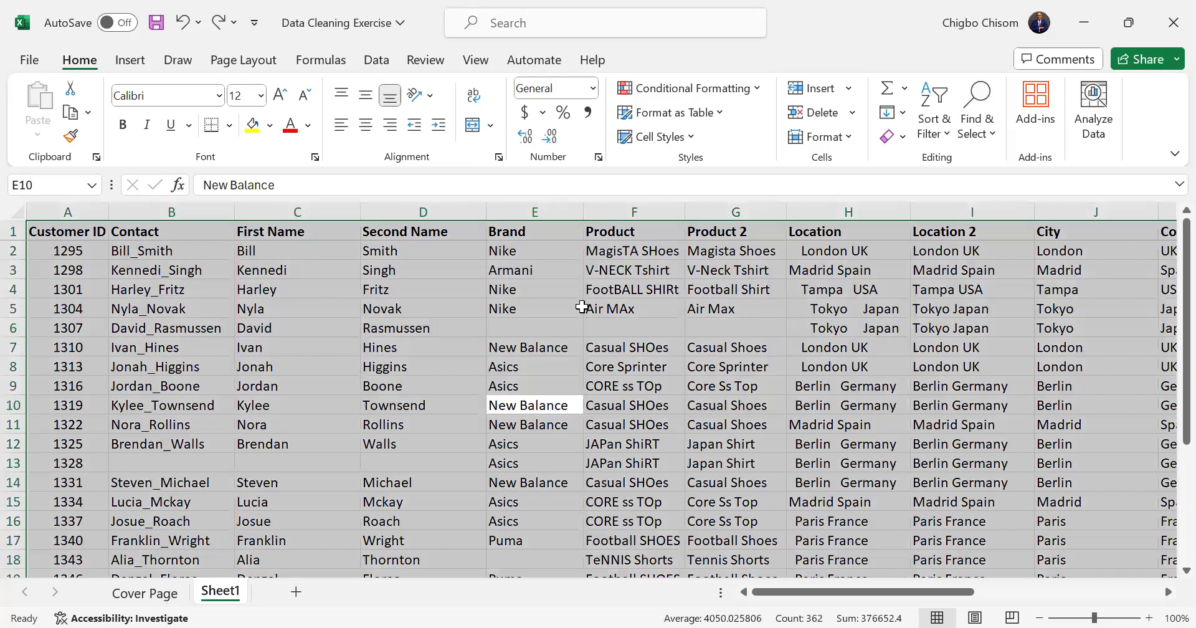
{"action": "key", "text": "F5"}
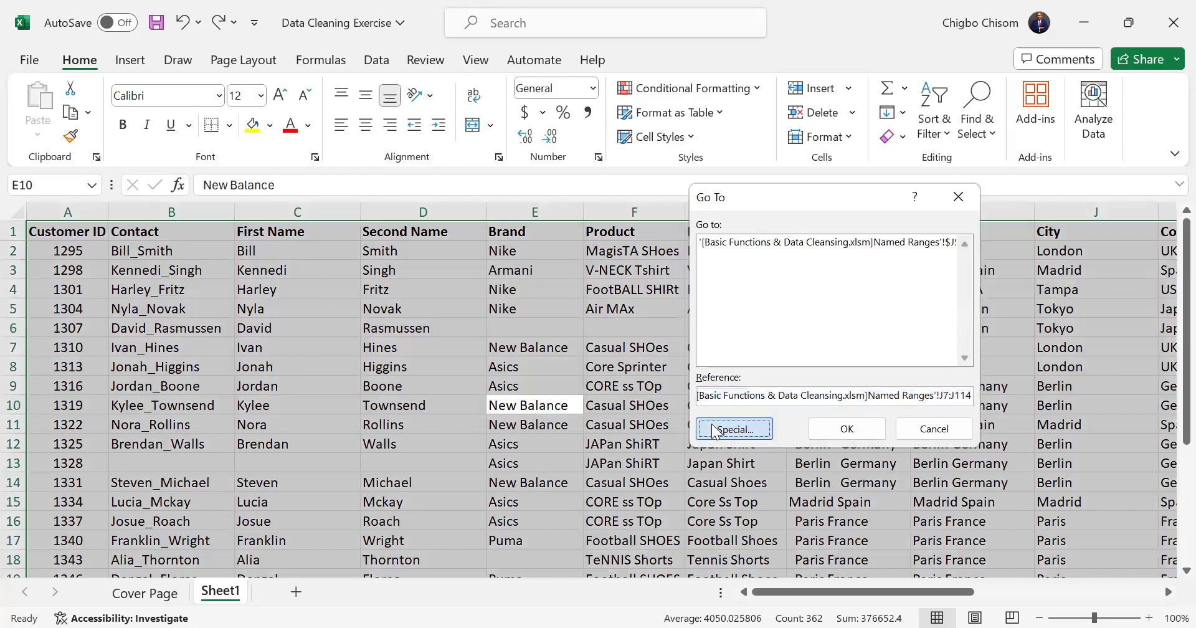
{"action": "left_click", "coordinate": [713, 424]}
{"action": "left_click", "coordinate": [720, 352]}
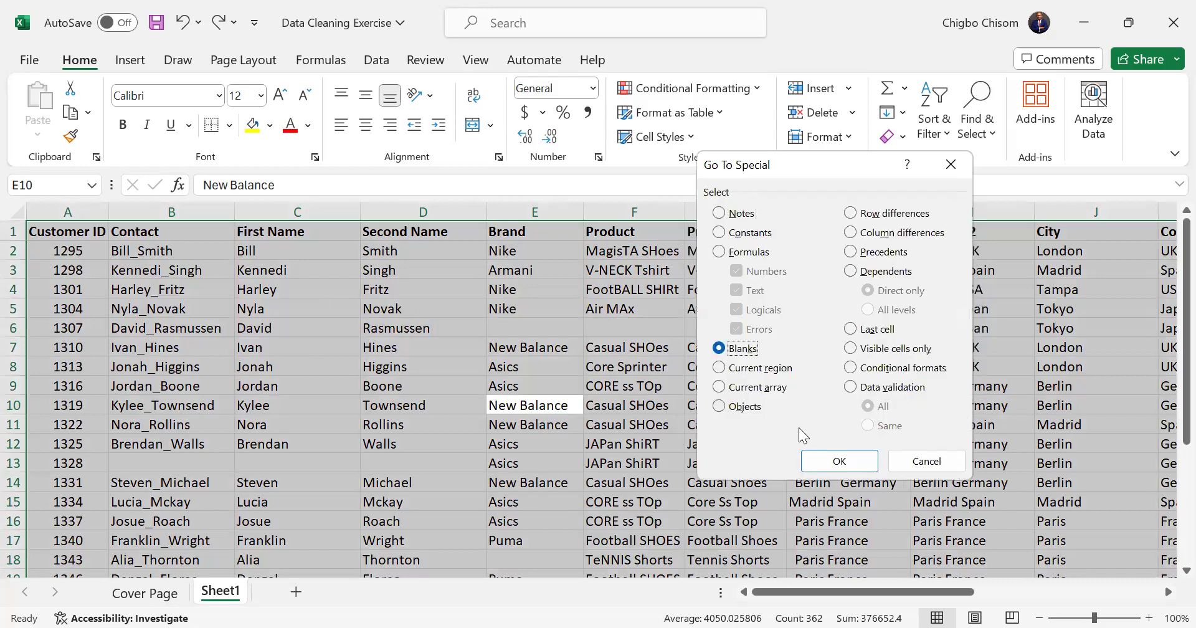
{"action": "left_click", "coordinate": [853, 467]}
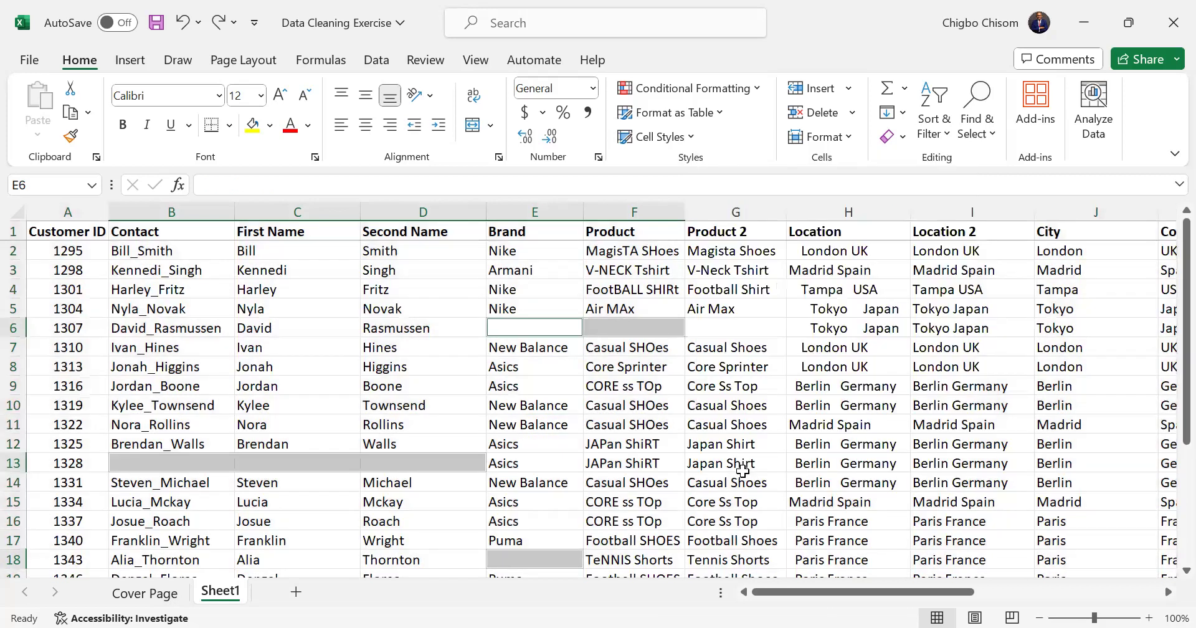
Step: Delete the entire rows containing the selected blank cells
{"action": "right_click", "coordinate": [667, 321]}
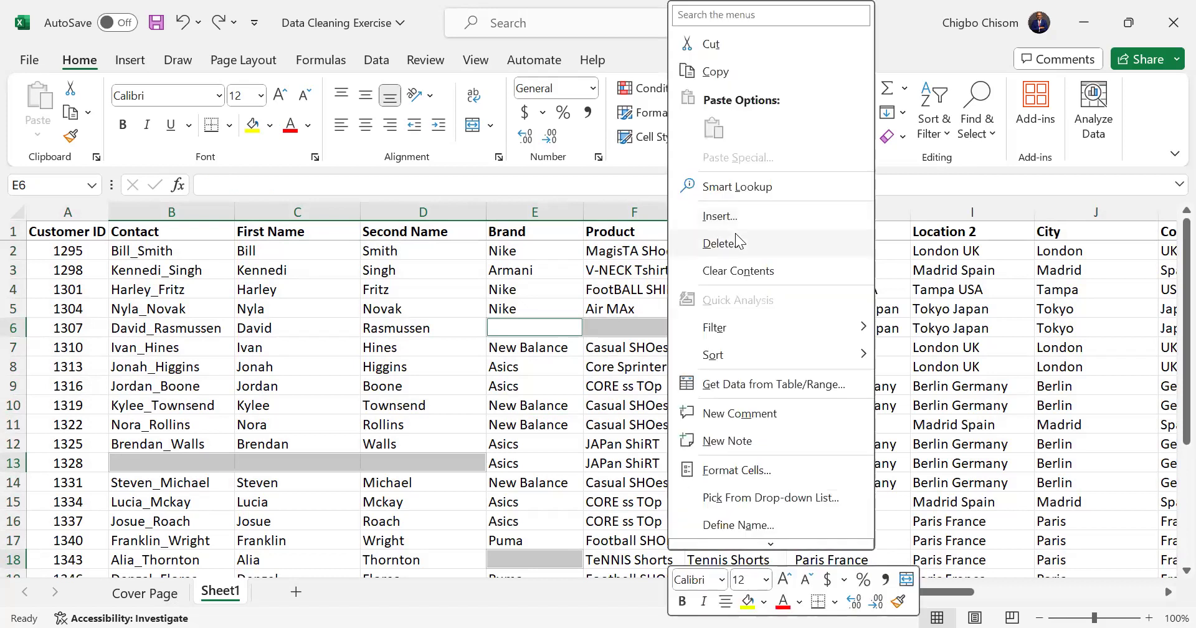
{"action": "left_click", "coordinate": [722, 243]}
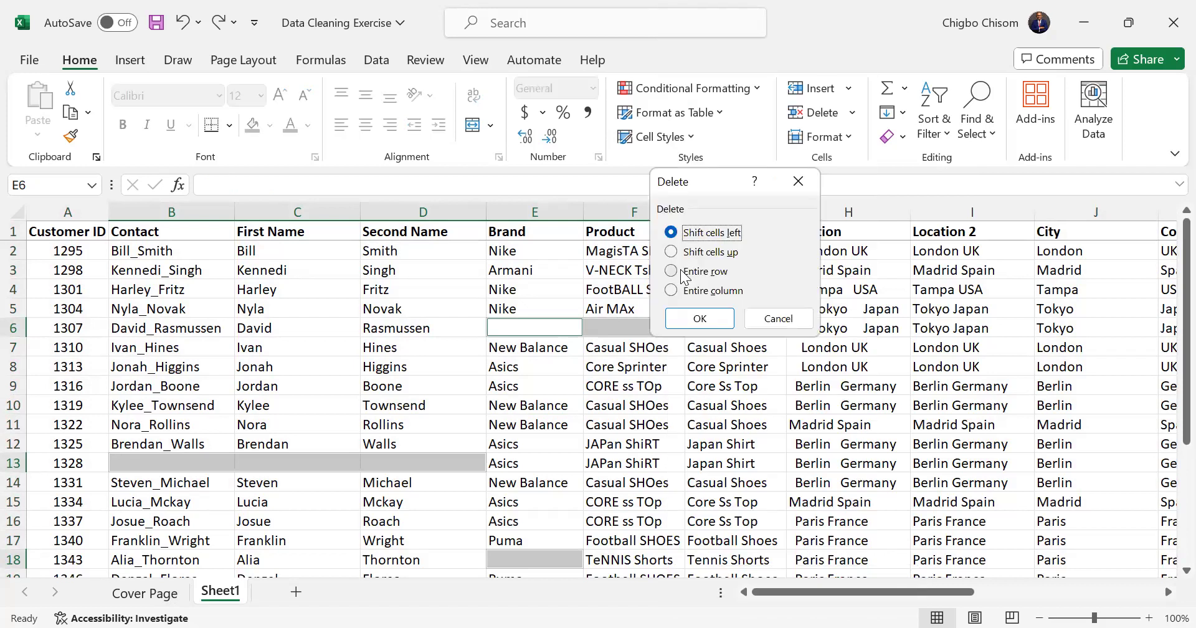
{"action": "left_click", "coordinate": [685, 274]}
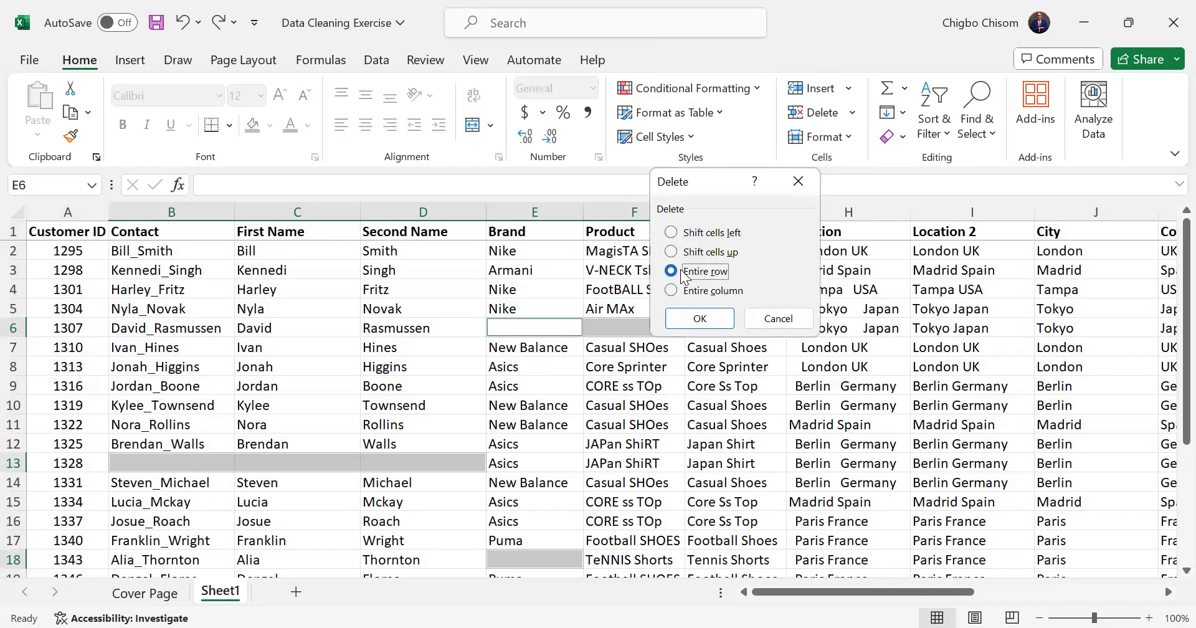
{"action": "left_click", "coordinate": [702, 319]}
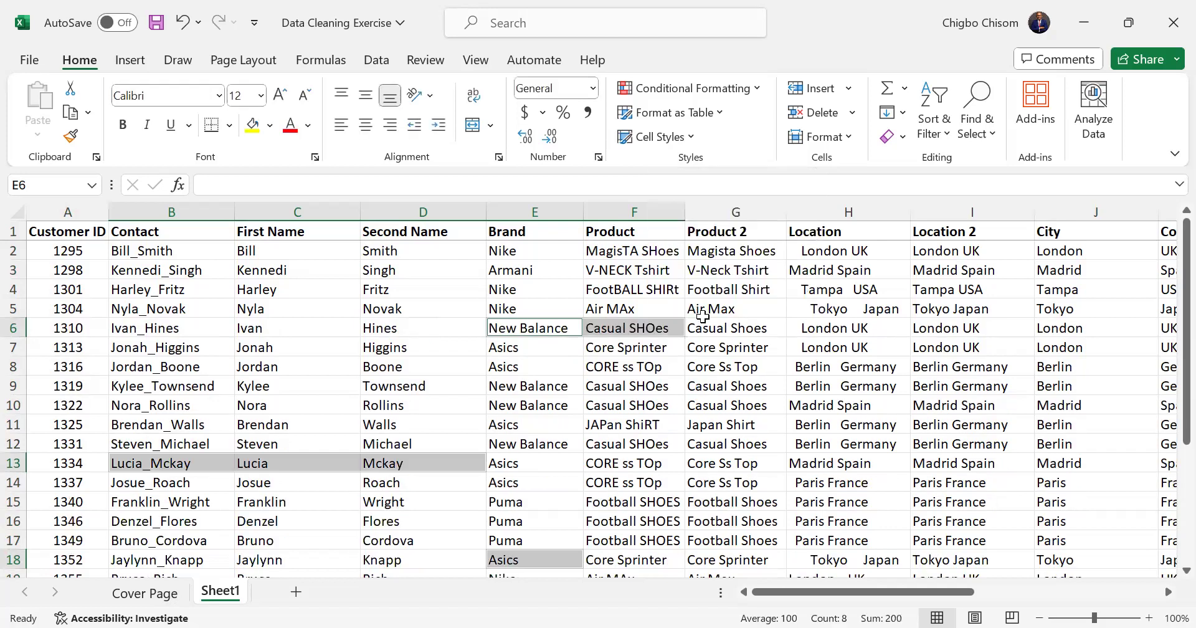
Step: Check the rows remaining in the table for blank cells after the row deletion
{"action": "scroll", "coordinate": [702, 316], "scroll_direction": "down", "scroll_amount": 3}
{"action": "scroll", "coordinate": [703, 316], "scroll_direction": "up", "scroll_amount": 2}
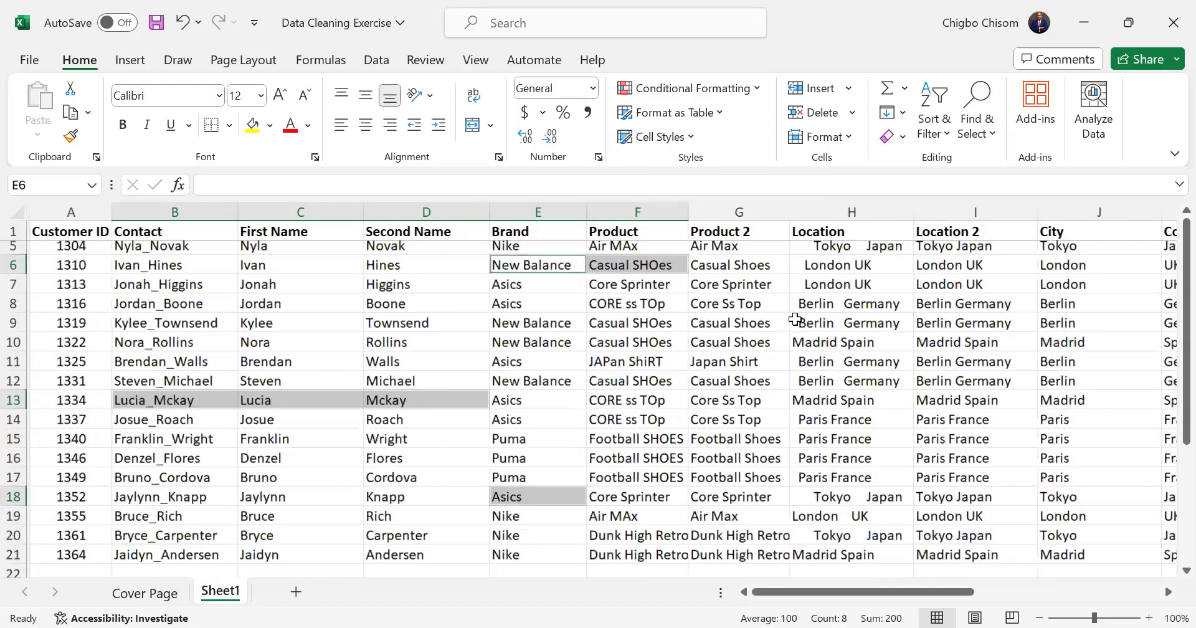
{"action": "scroll", "coordinate": [795, 319], "scroll_direction": "up", "scroll_amount": 1}
{"action": "left_click", "coordinate": [814, 382]}
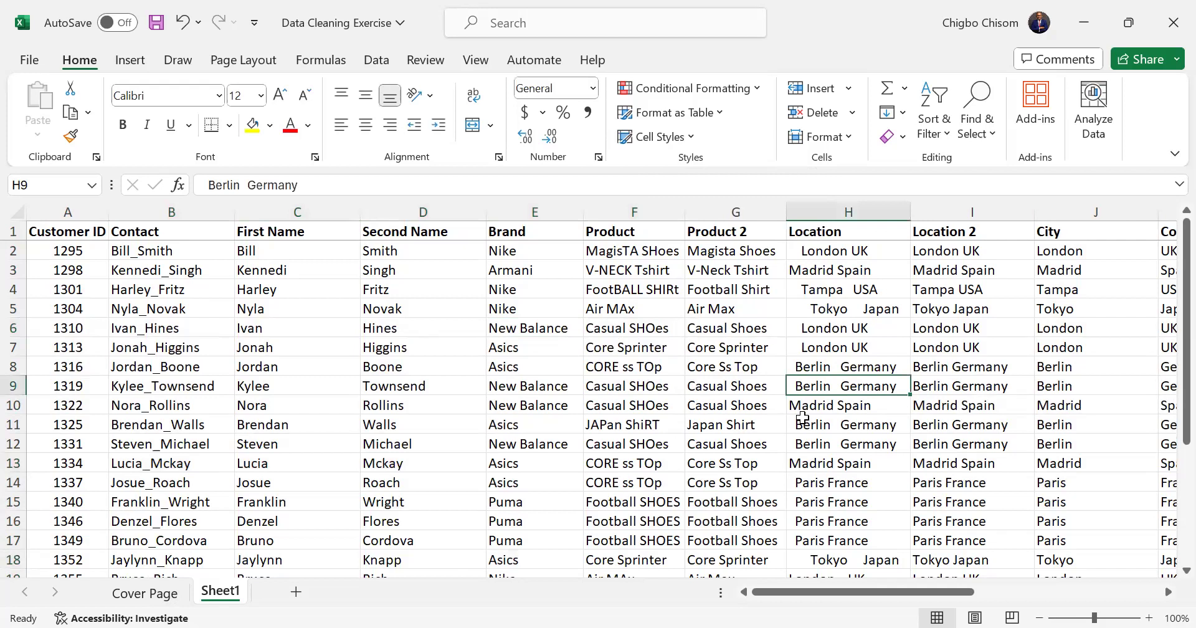
{"action": "scroll", "coordinate": [802, 416], "scroll_direction": "down", "scroll_amount": 3}
{"action": "scroll", "coordinate": [802, 417], "scroll_direction": "up", "scroll_amount": 3}
{"action": "left_click", "coordinate": [577, 391]}
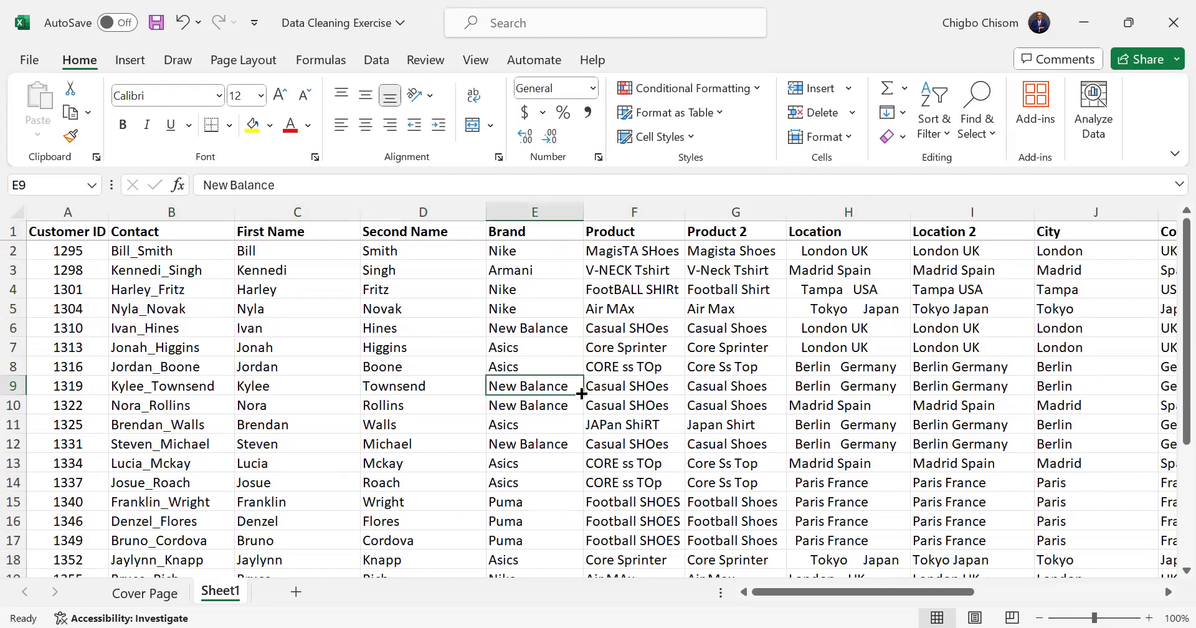
Step: Undo the row deletion and inspect the empty brand and product cells in row 6 and the empty name cells in row 13
{"action": "key", "text": "ctrl+z"}
{"action": "left_click", "coordinate": [545, 386]}
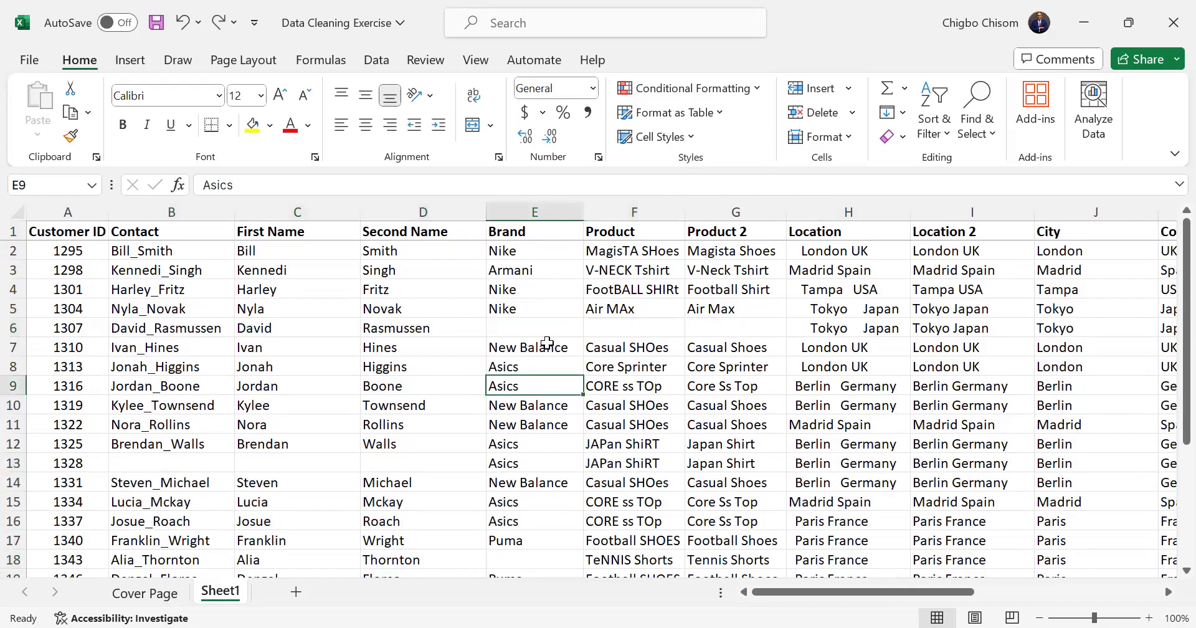
{"action": "left_click_drag", "start_coordinate": [523, 330], "coordinate": [729, 309]}
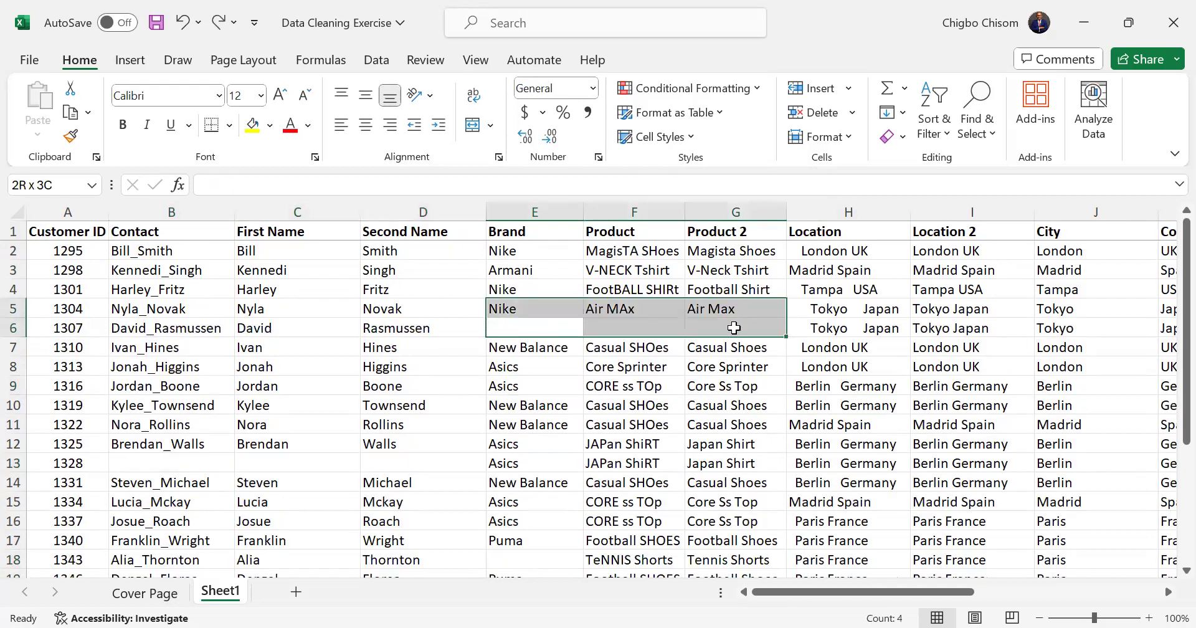
{"action": "left_click", "coordinate": [731, 323]}
{"action": "scroll", "coordinate": [541, 375], "scroll_direction": "down", "scroll_amount": 2}
{"action": "scroll", "coordinate": [540, 374], "scroll_direction": "up", "scroll_amount": 1}
{"action": "left_click_drag", "start_coordinate": [168, 352], "coordinate": [421, 352]}
{"action": "scroll", "coordinate": [458, 438], "scroll_direction": "up", "scroll_amount": 2}
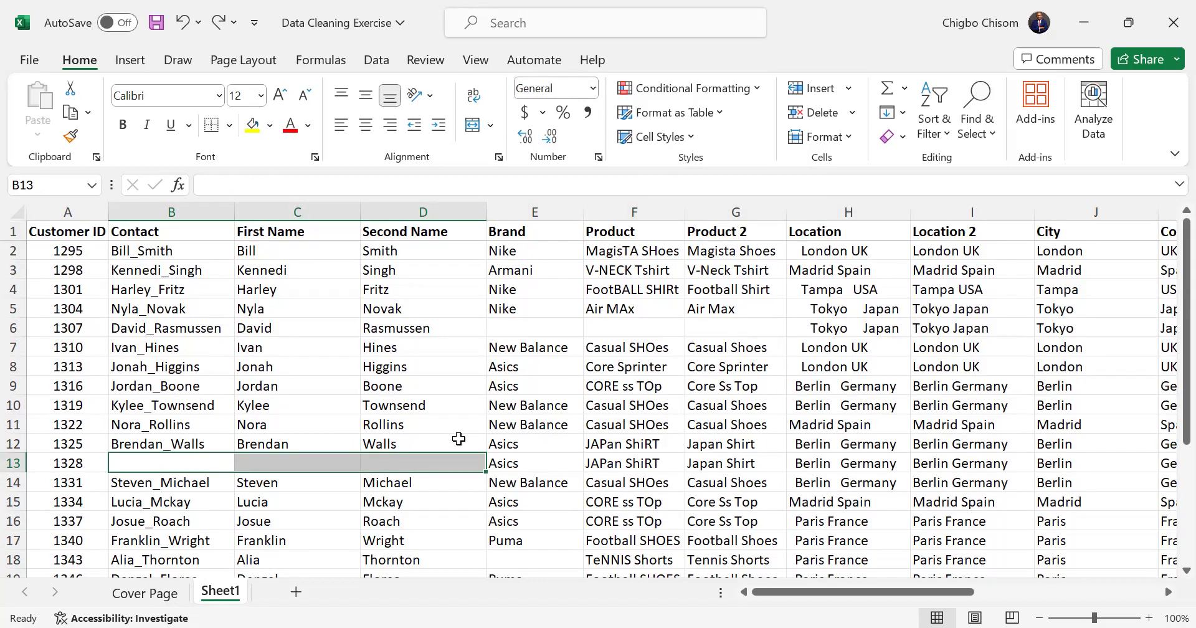
Step: Select the full data table again and use Go To Special with the Blanks option to select the empty cells
{"action": "key", "text": "ctrl+a"}
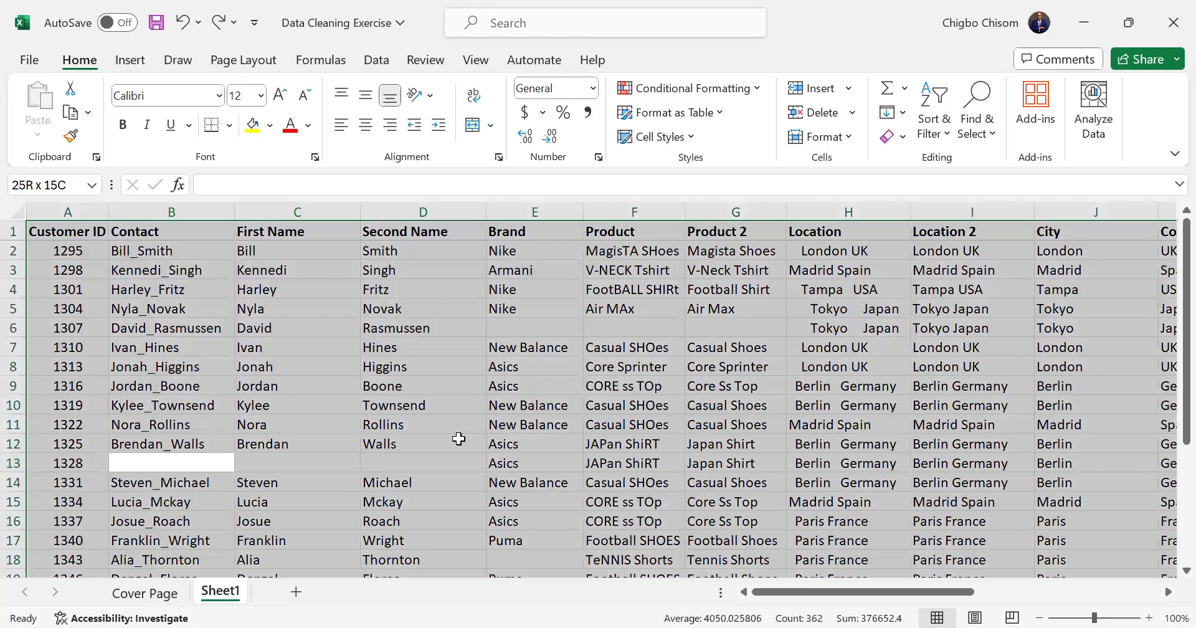
{"action": "key", "text": "ctrl+g"}
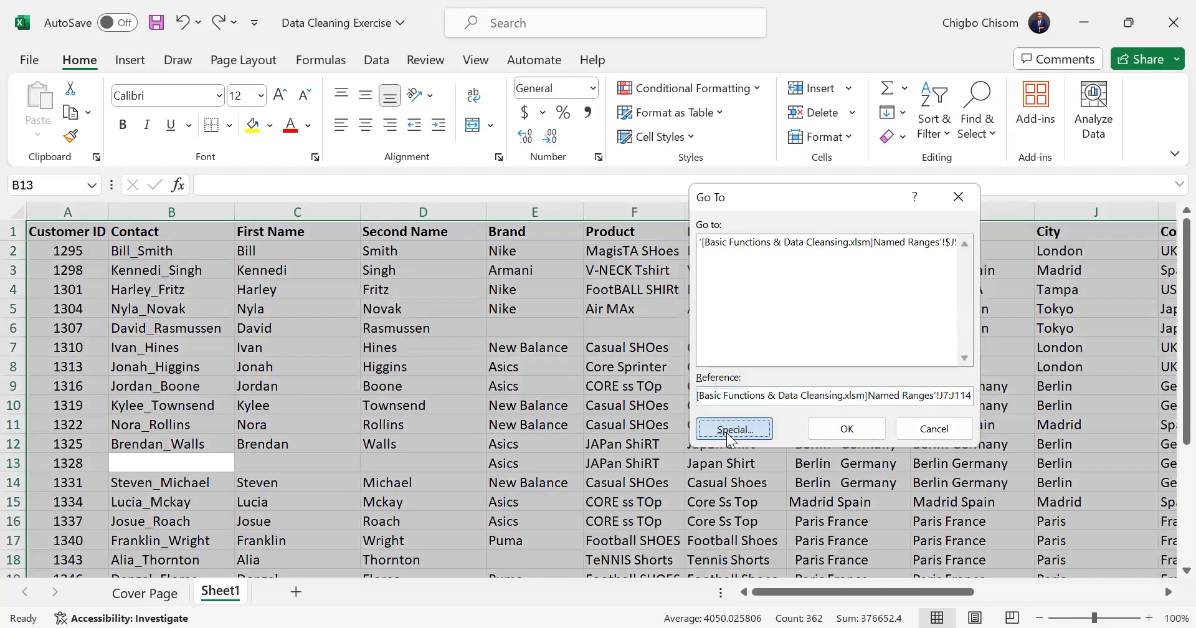
{"action": "left_click", "coordinate": [727, 428]}
{"action": "left_click", "coordinate": [727, 349]}
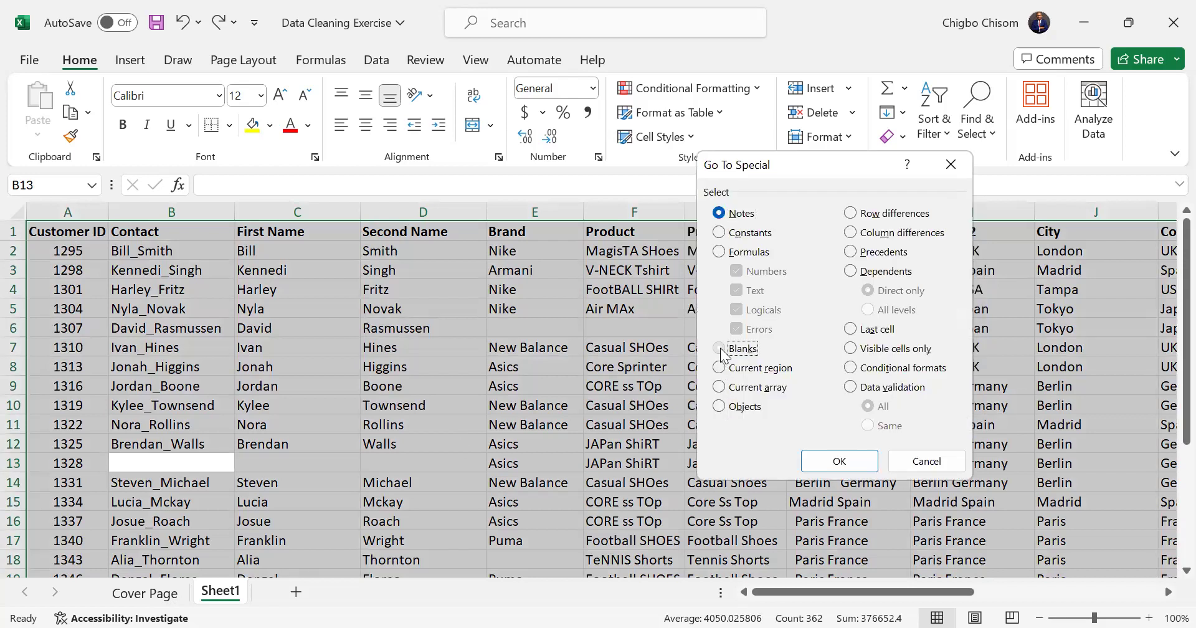
{"action": "left_click", "coordinate": [826, 458]}
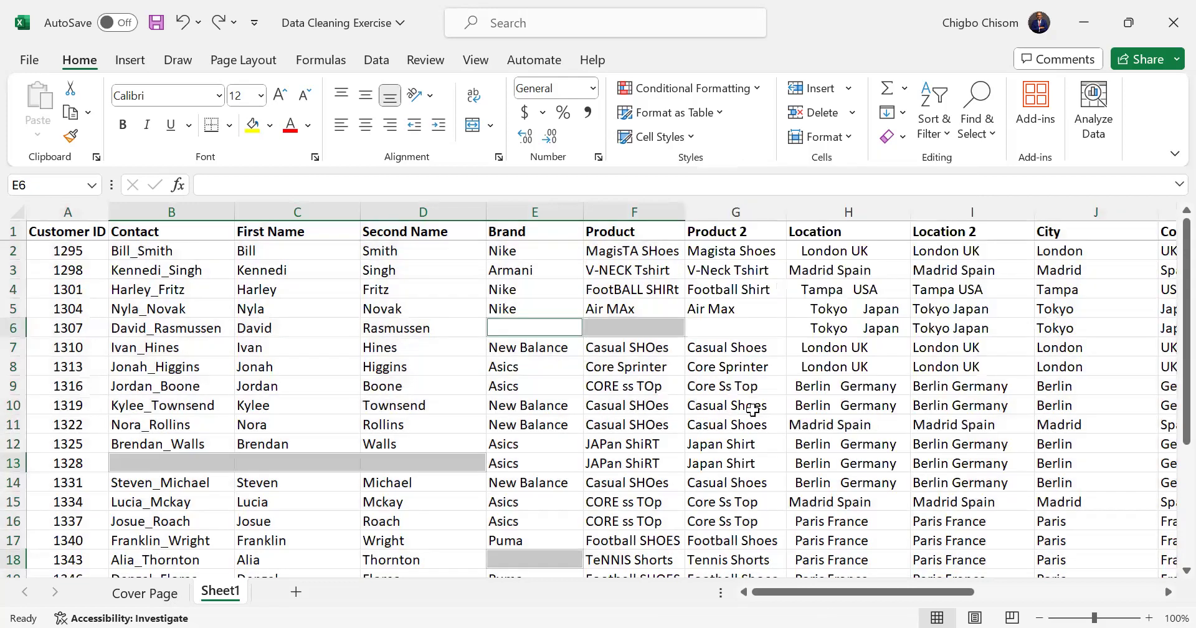
Step: Delete the selected blank cells with the Entire row option to remove the incomplete customer records
{"action": "key", "text": "F2"}
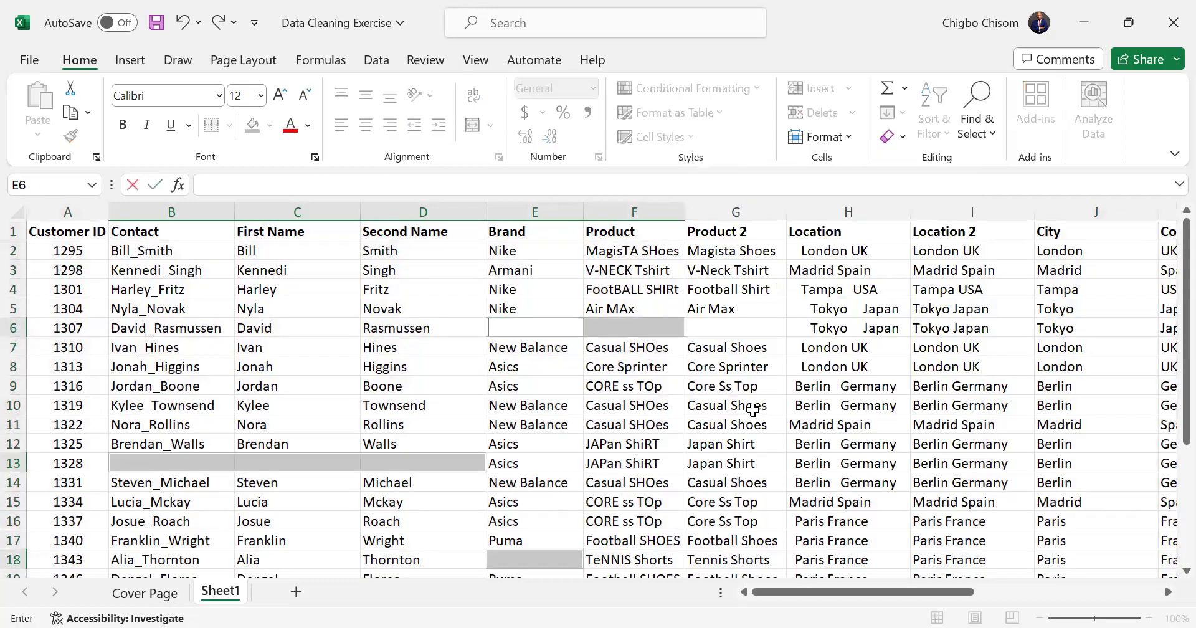
{"action": "right_click", "coordinate": [655, 327]}
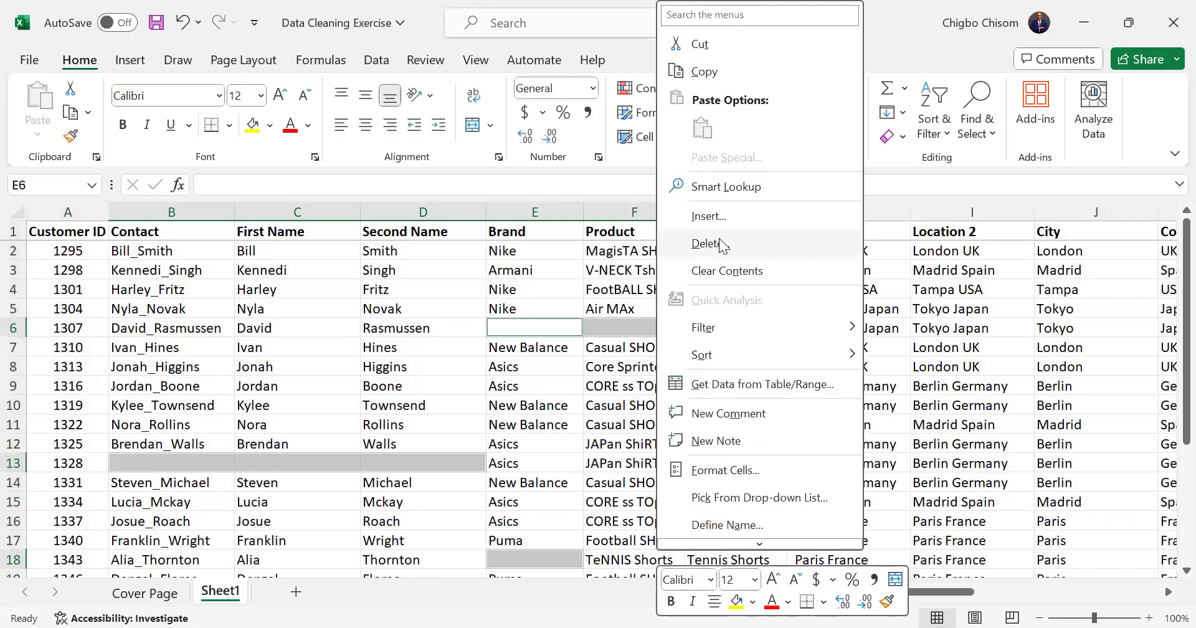
{"action": "left_click", "coordinate": [719, 241]}
{"action": "left_click", "coordinate": [682, 276]}
{"action": "left_click", "coordinate": [683, 323]}
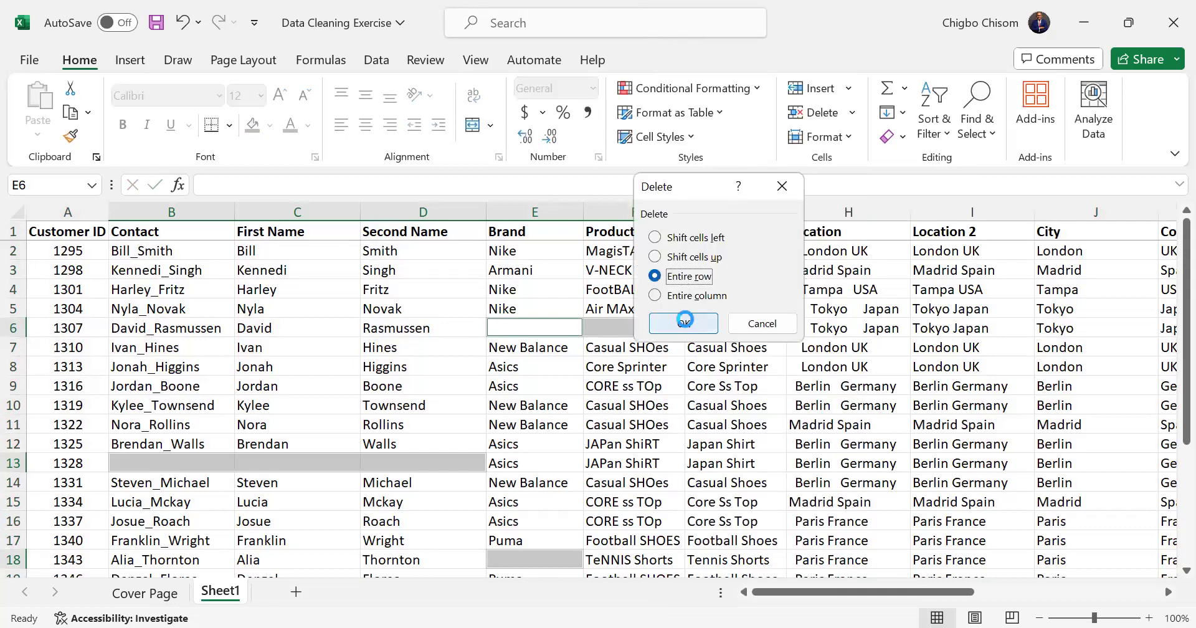
Step: Review the whole cleaned table, down to the last customer record and across to the Fulfillment (%) and Price columns
{"action": "left_click", "coordinate": [632, 479]}
{"action": "scroll", "coordinate": [632, 476], "scroll_direction": "down", "scroll_amount": 3}
{"action": "scroll", "coordinate": [632, 476], "scroll_direction": "up", "scroll_amount": 3}
{"action": "scroll", "coordinate": [632, 477], "scroll_direction": "down", "scroll_amount": 9}
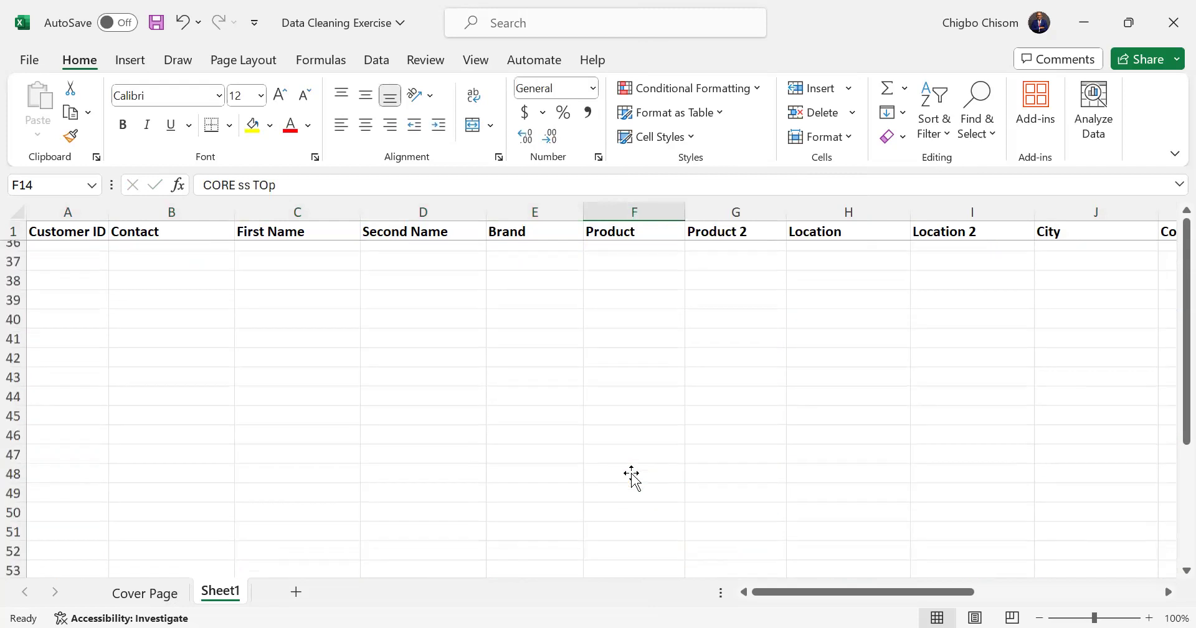
{"action": "scroll", "coordinate": [632, 477], "scroll_direction": "up", "scroll_amount": 5}
{"action": "scroll", "coordinate": [632, 477], "scroll_direction": "up", "scroll_amount": 2}
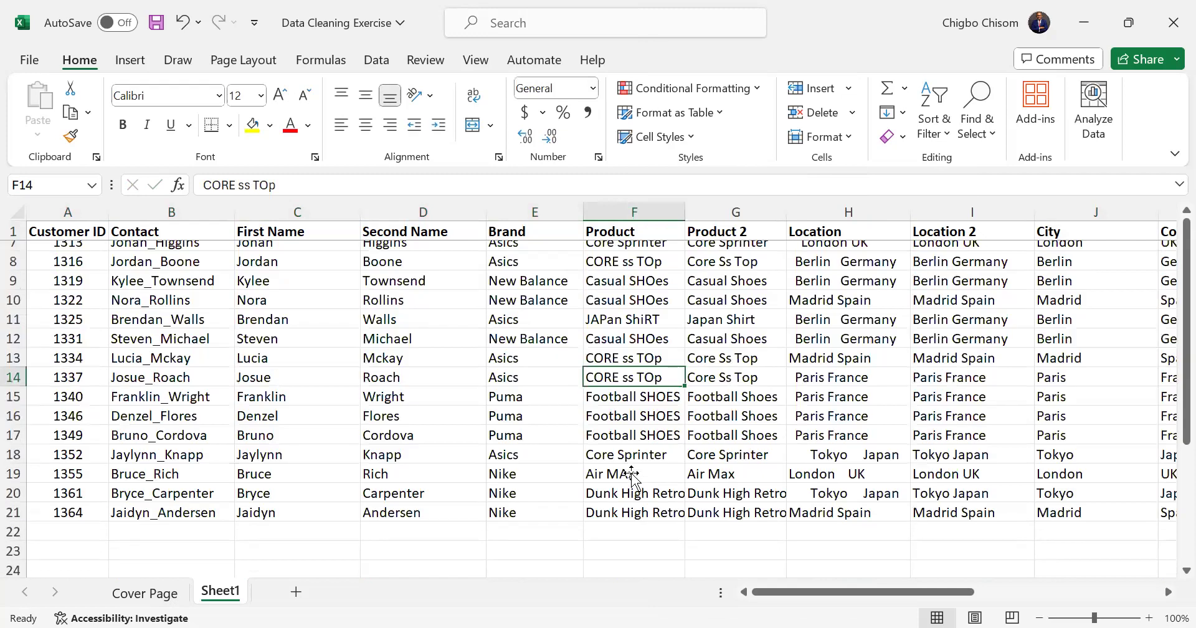
{"action": "scroll", "coordinate": [632, 476], "scroll_direction": "up", "scroll_amount": 2}
{"action": "scroll", "coordinate": [632, 476], "scroll_direction": "right", "scroll_amount": 2}
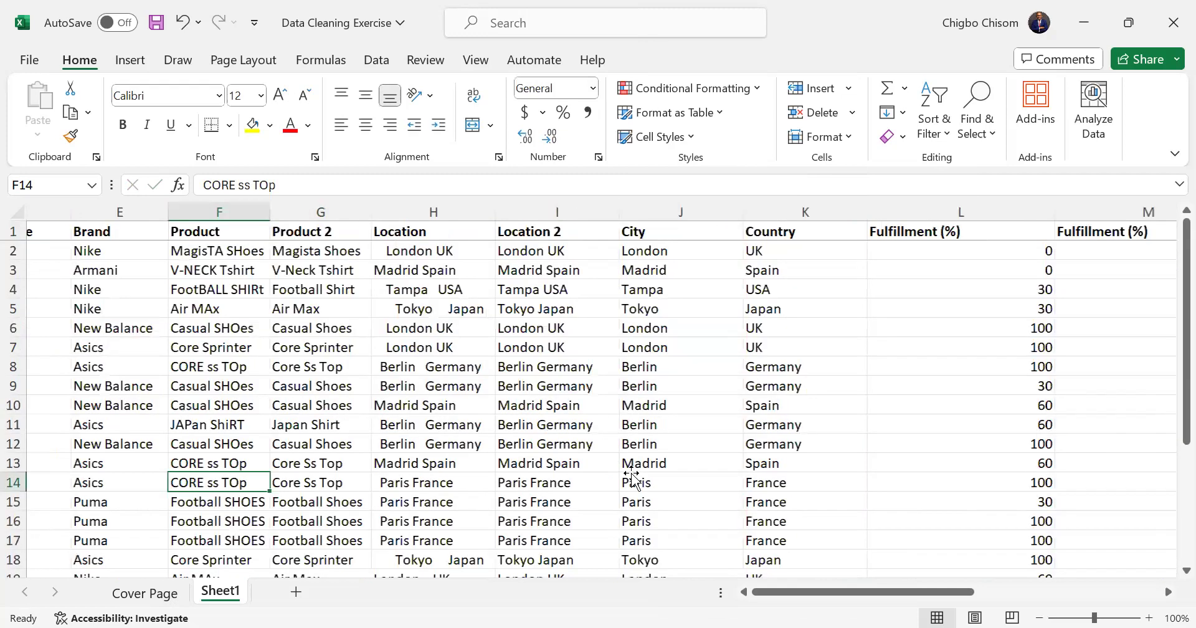
{"action": "scroll", "coordinate": [632, 477], "scroll_direction": "right", "scroll_amount": 3}
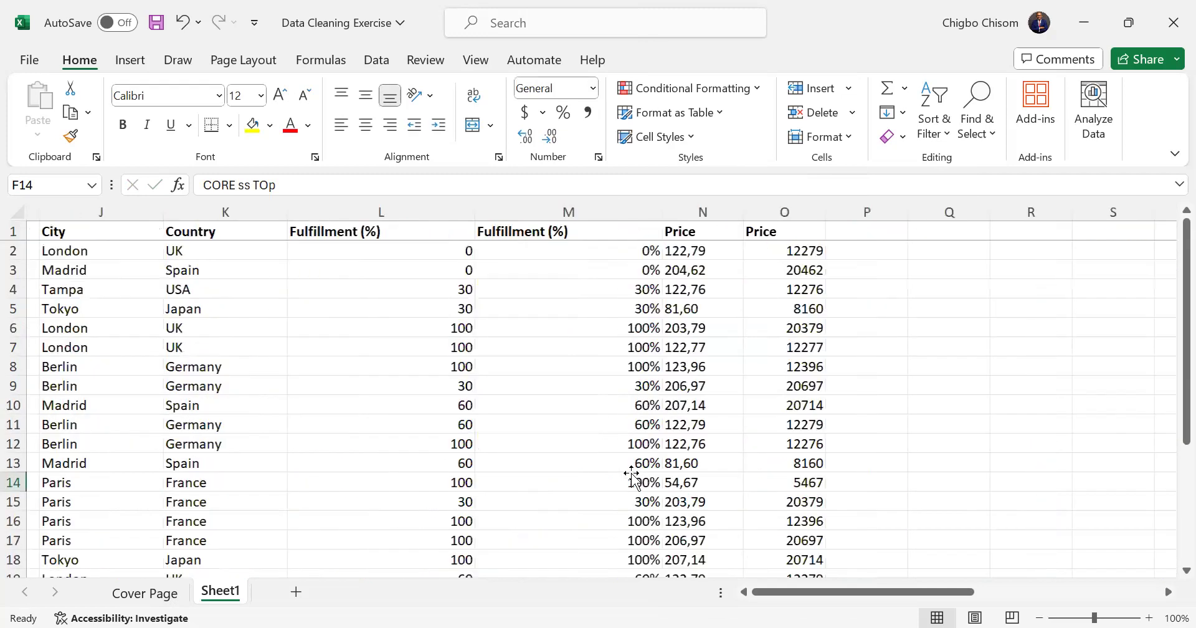
{"action": "scroll", "coordinate": [632, 476], "scroll_direction": "left", "scroll_amount": 2}
{"action": "scroll", "coordinate": [632, 476], "scroll_direction": "left", "scroll_amount": 3}
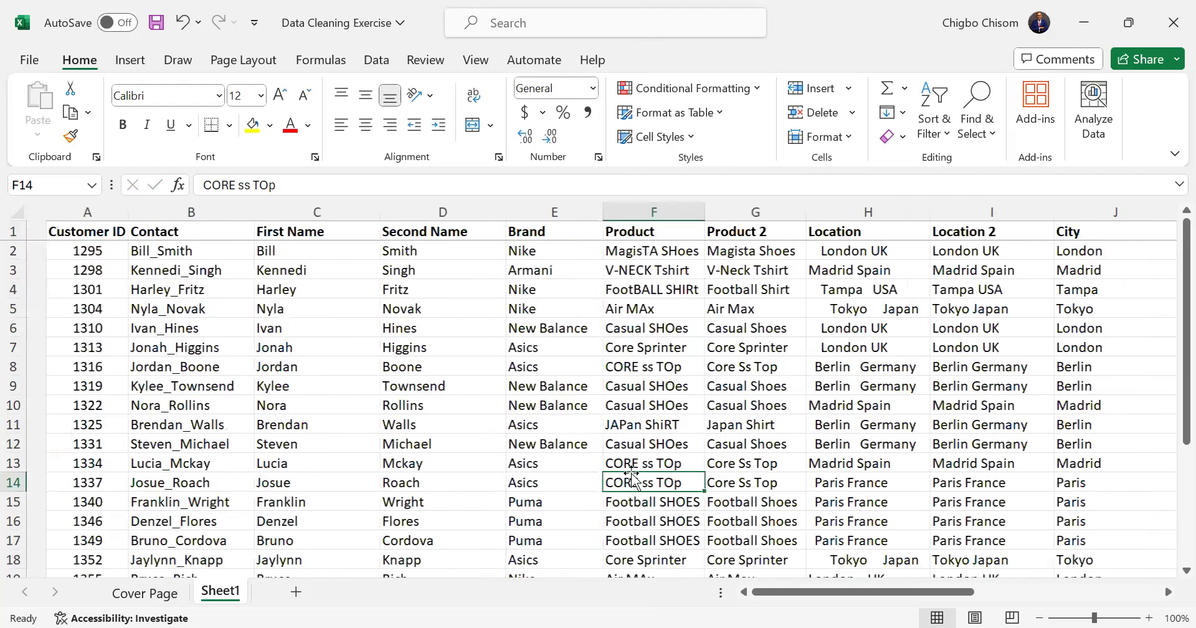
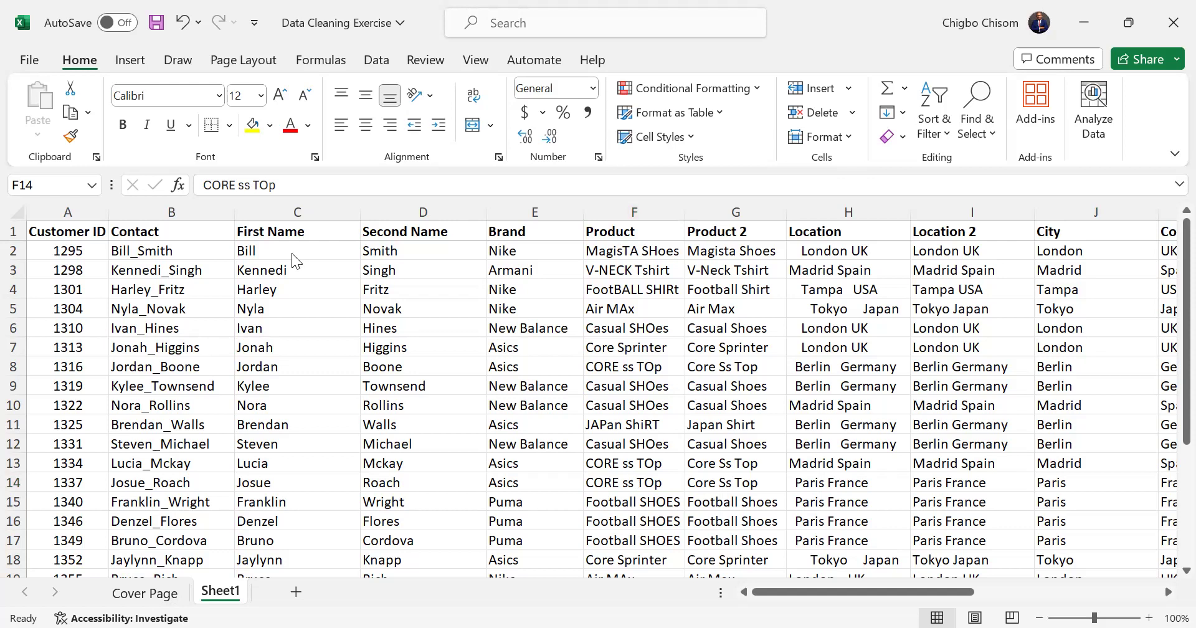
Step: Undo the row deletion and copy the entire contents of Sheet1 into a new worksheet
{"action": "left_click", "coordinate": [339, 305]}
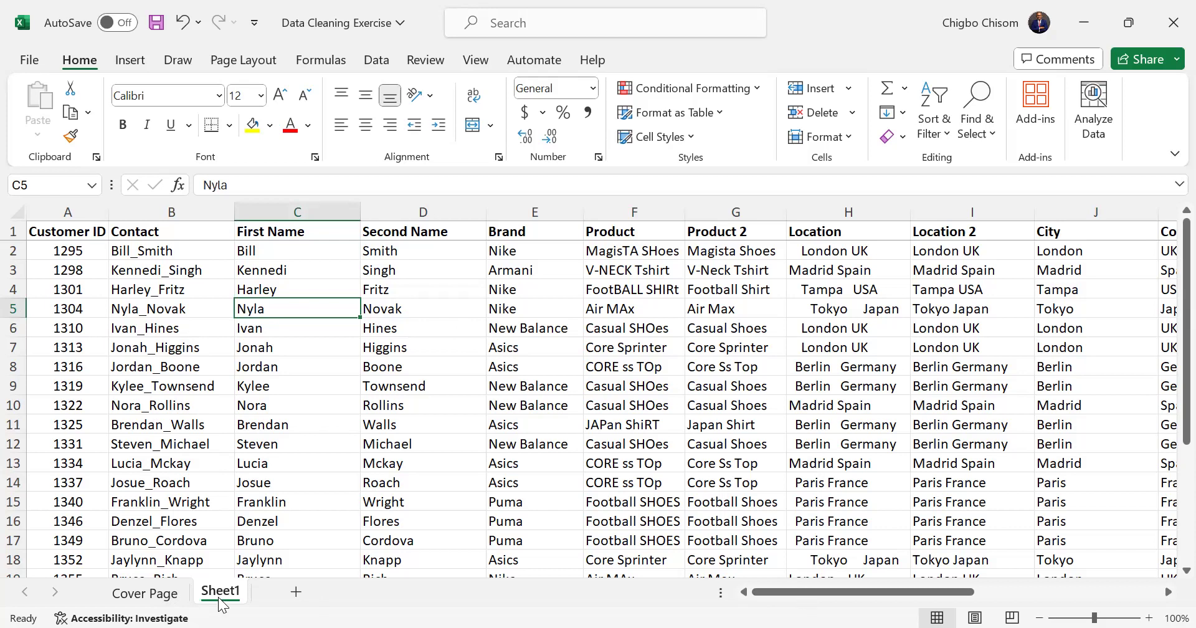
{"action": "key", "text": "ctrl+z"}
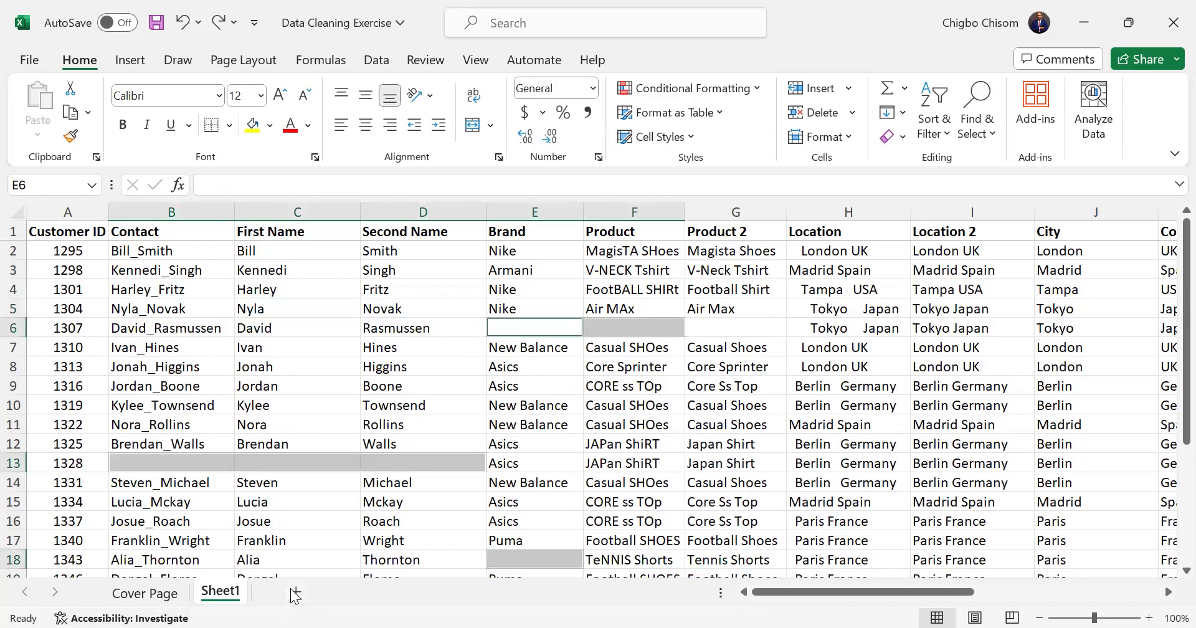
{"action": "left_click", "coordinate": [18, 214]}
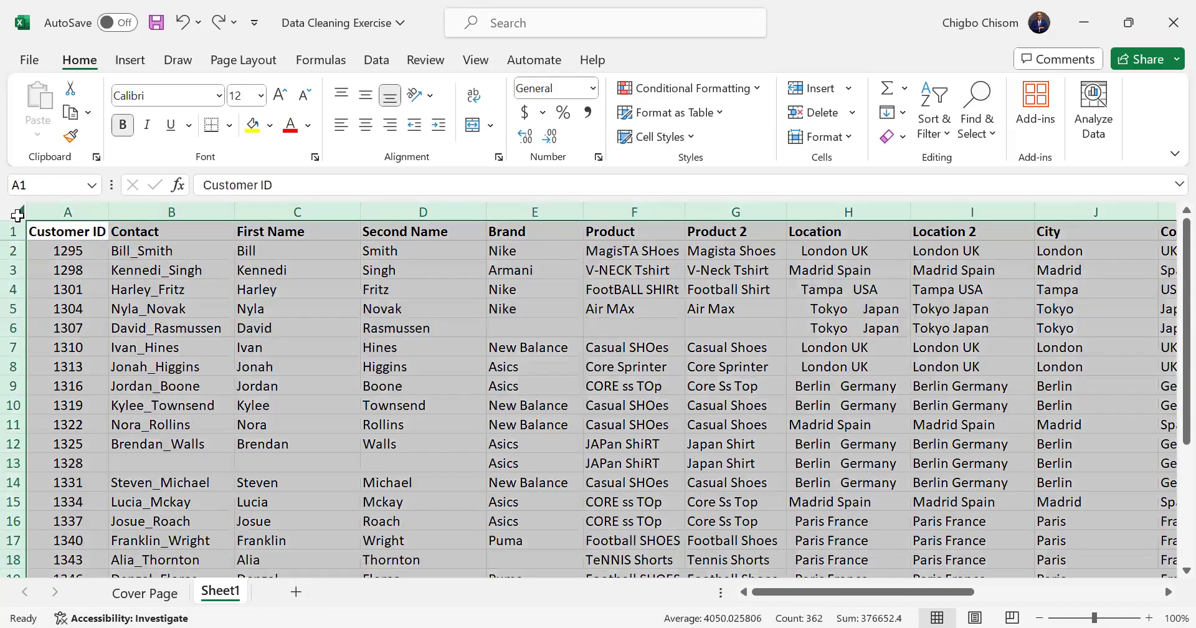
{"action": "key", "text": "ctrl+c"}
{"action": "left_click", "coordinate": [296, 591]}
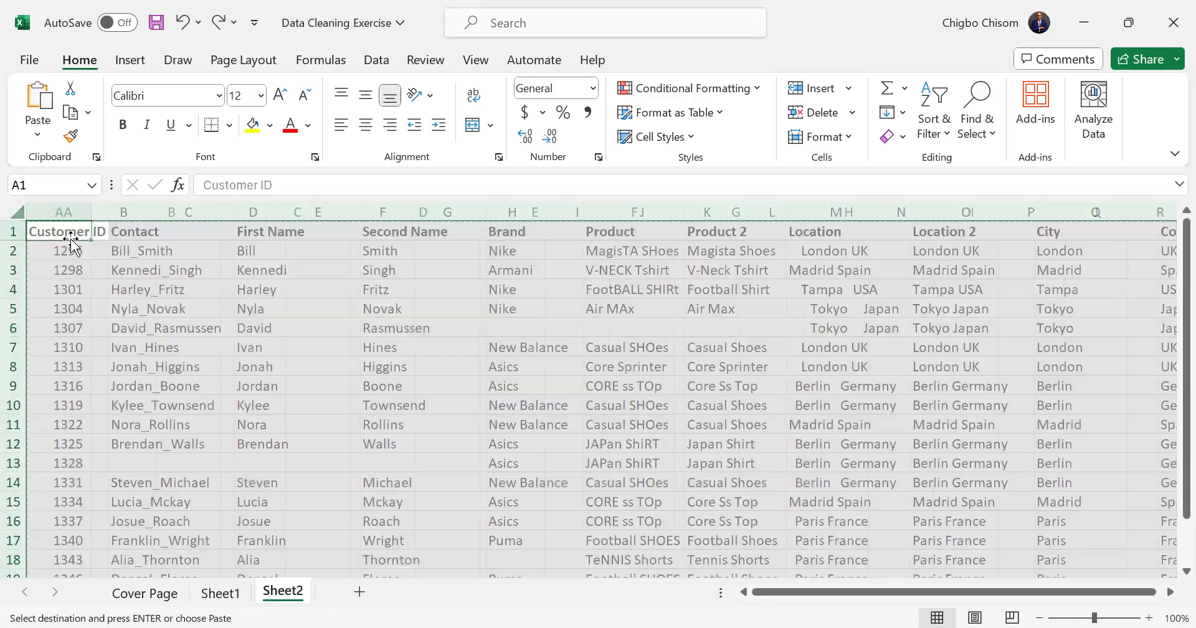
{"action": "left_click", "coordinate": [22, 211]}
{"action": "key", "text": "ctrl+v"}
{"action": "left_click", "coordinate": [267, 404]}
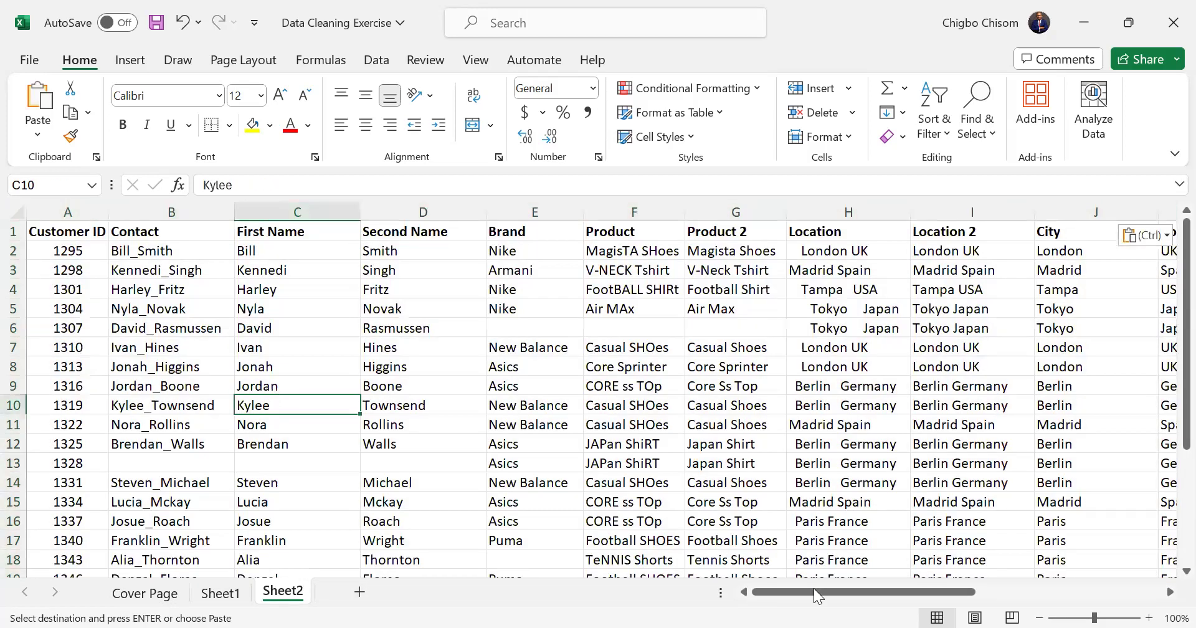
{"action": "mouse_move", "coordinate": [814, 589]}
{"action": "left_mouse_down"}
{"action": "mouse_move", "coordinate": [859, 589]}
{"action": "mouse_move", "coordinate": [813, 589]}
{"action": "left_mouse_up"}
Step: Compare Sheet1 with its copy in Sheet2 and undo the last two changes
{"action": "left_click", "coordinate": [220, 592]}
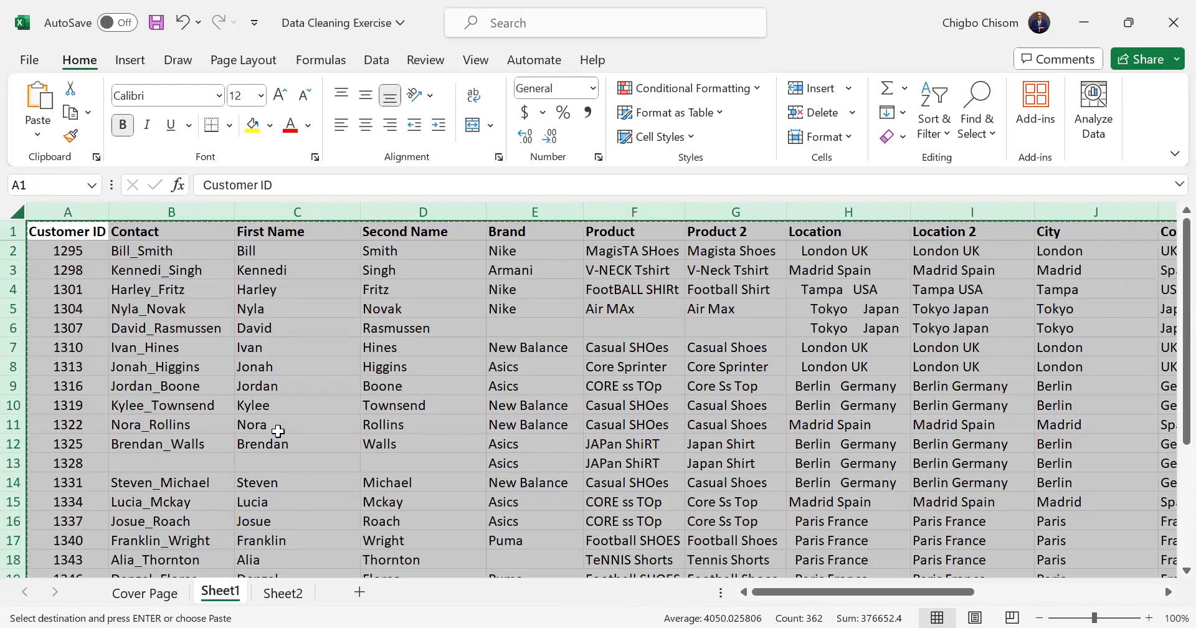
{"action": "left_click", "coordinate": [283, 593]}
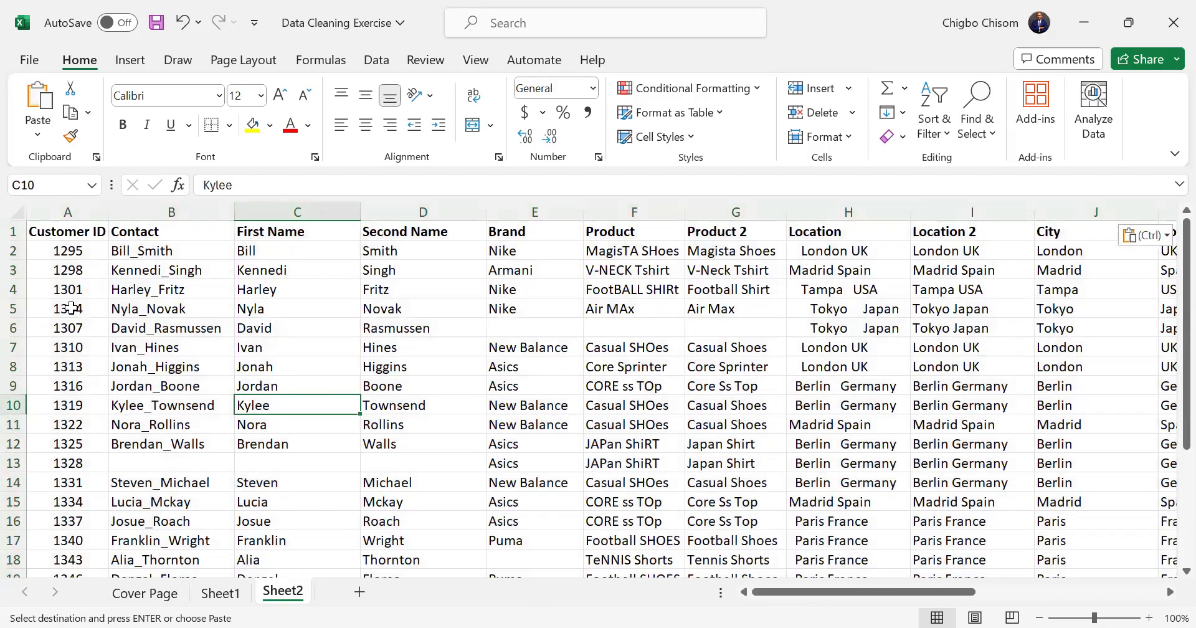
{"action": "key", "text": "ctrl+z"}
{"action": "key", "text": "ctrl+z"}
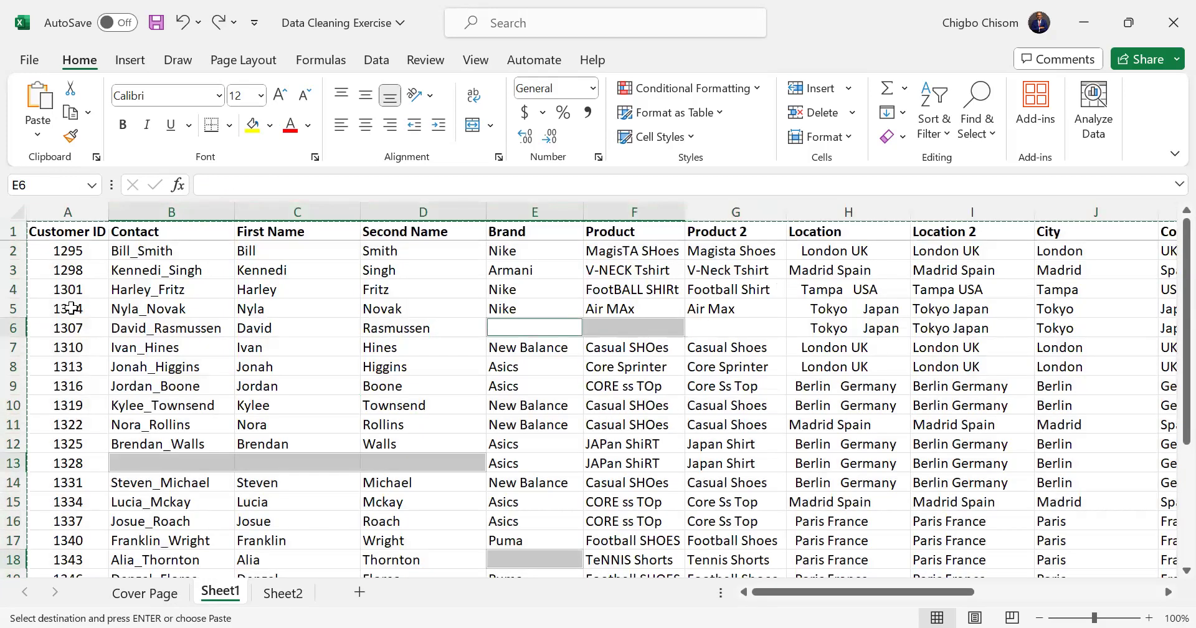
Step: Undo the latest number-format changes to the converted Price values in column O of Sheet1
{"action": "key", "text": "ctrl+z"}
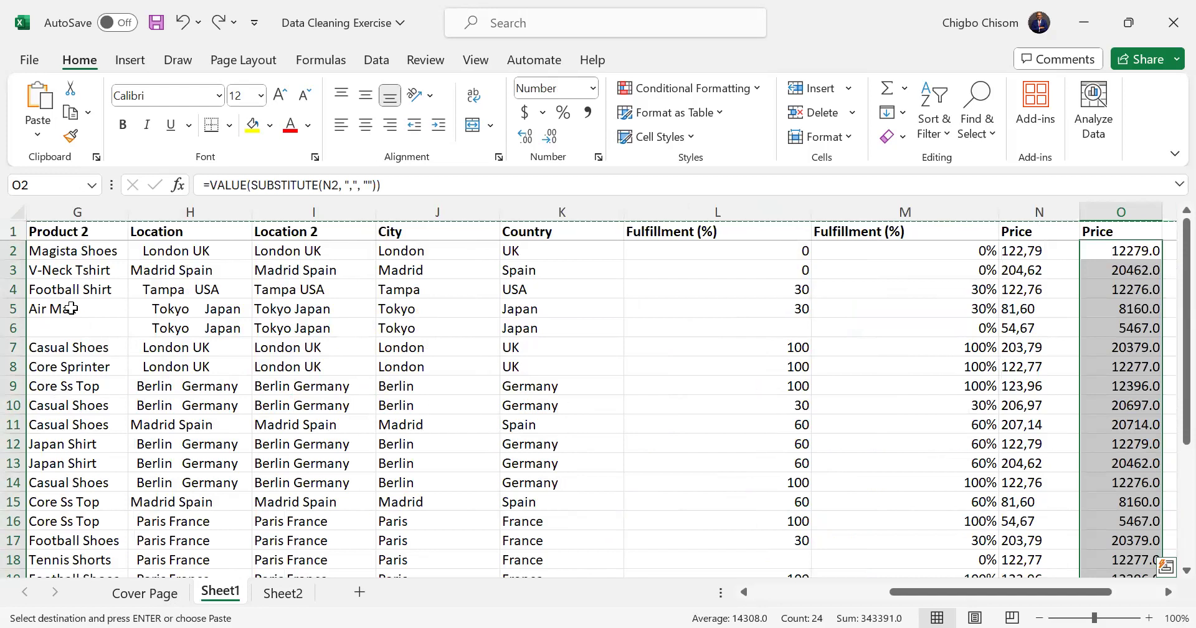
{"action": "key", "text": "ctrl+z"}
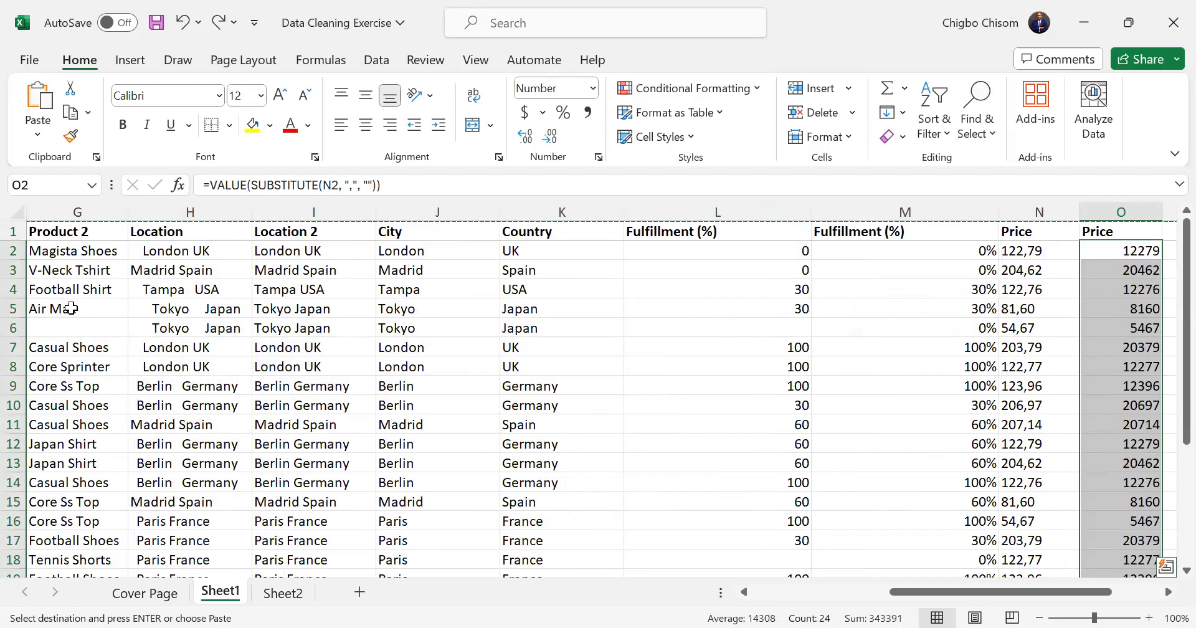
{"action": "key", "text": "ctrl+z"}
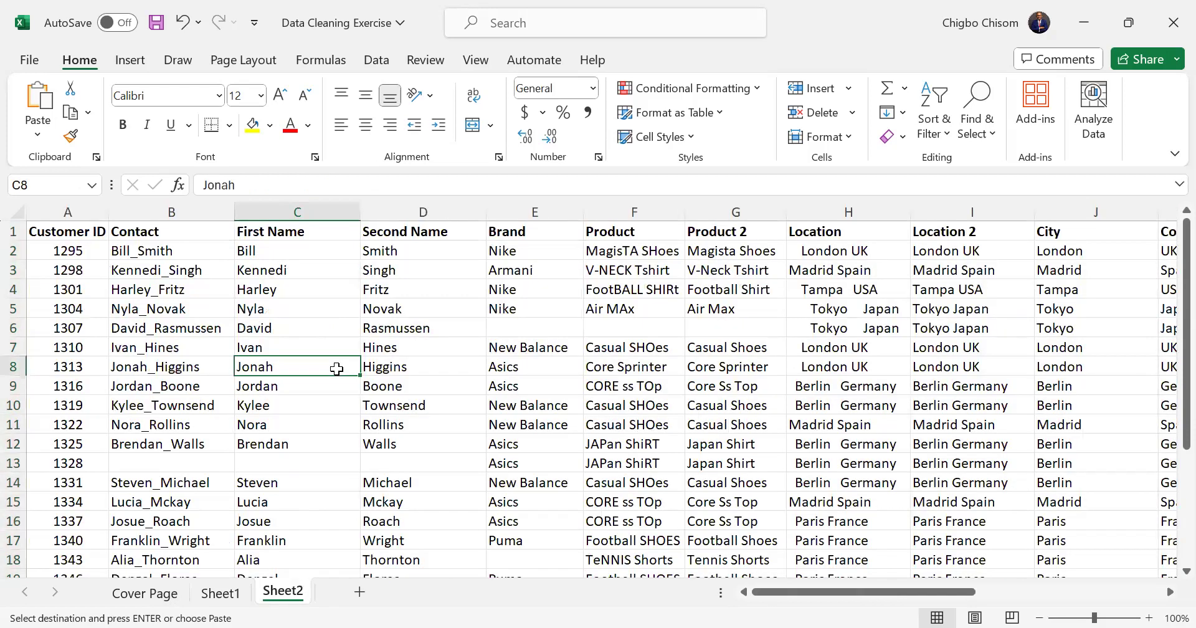
Step: Select all blank cells in Sheet2's data with Go To Special and delete them, shifting the remaining cells left
{"action": "left_click", "coordinate": [320, 342]}
{"action": "left_click", "coordinate": [289, 330]}
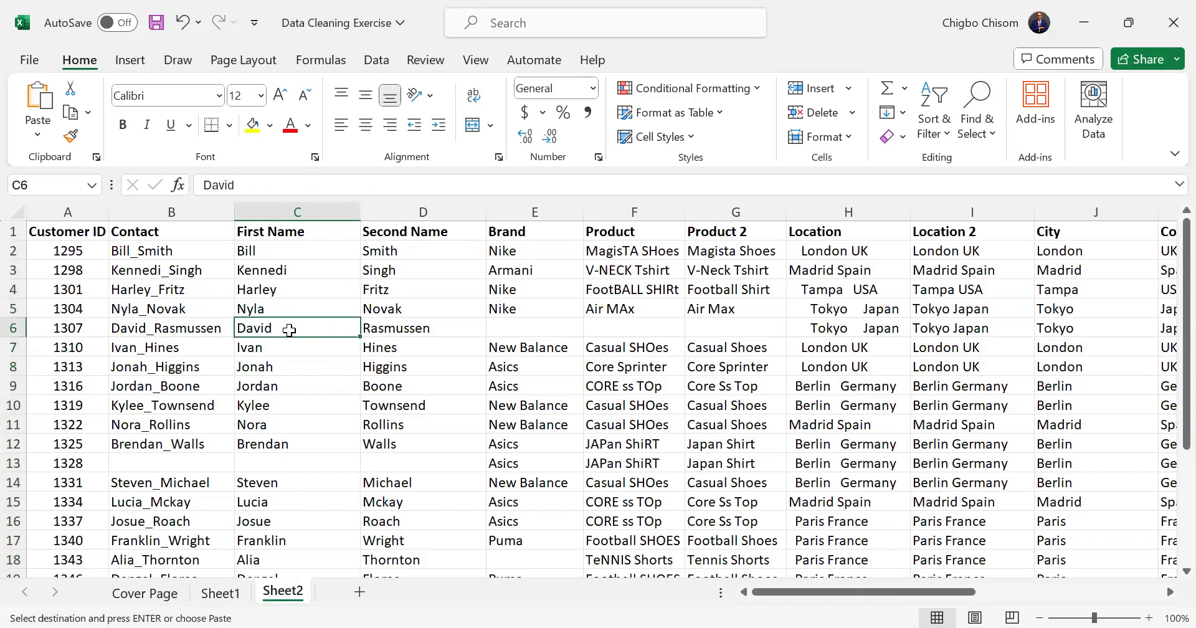
{"action": "key", "text": "ctrl+a"}
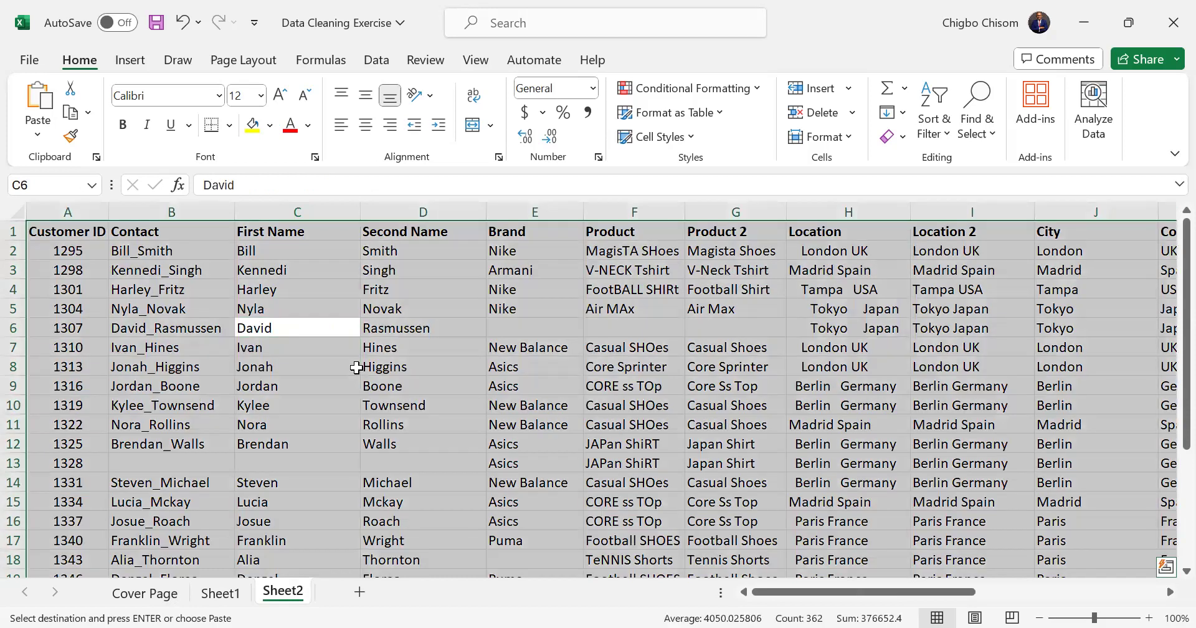
{"action": "key", "text": "ctrl+g"}
{"action": "left_click", "coordinate": [733, 430]}
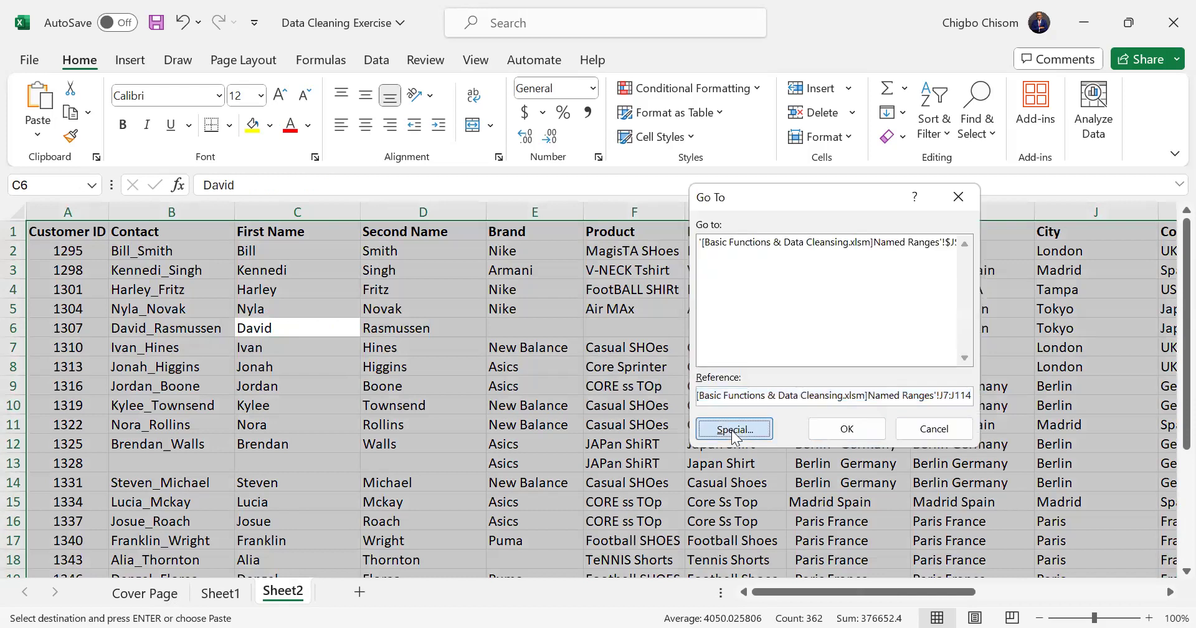
{"action": "left_click", "coordinate": [734, 349]}
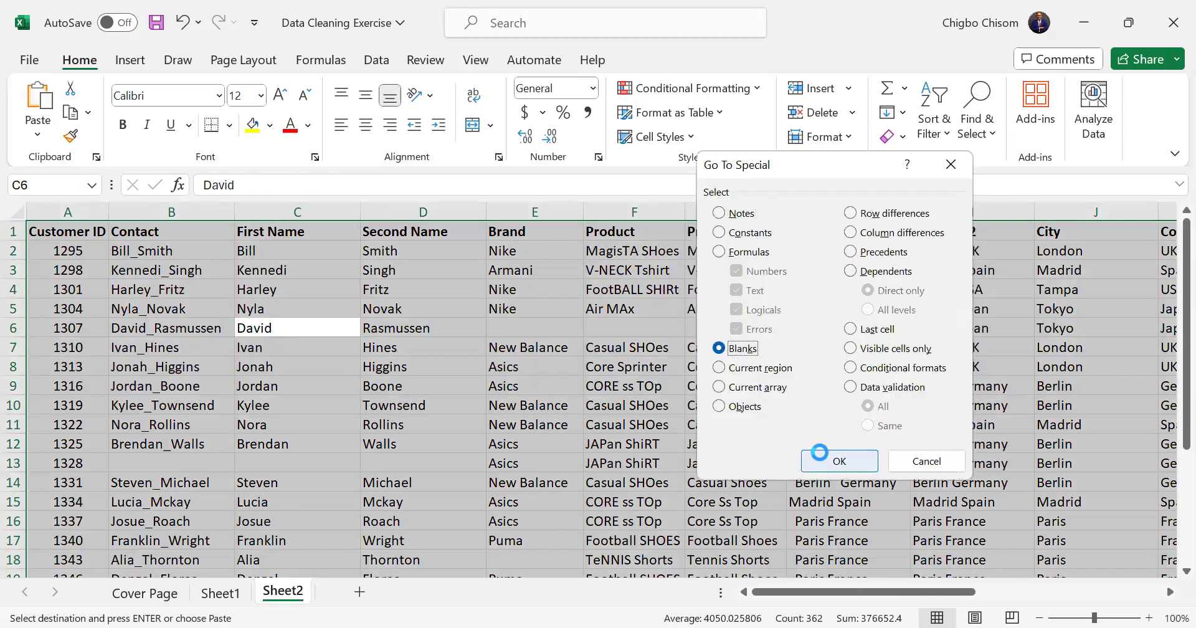
{"action": "left_click", "coordinate": [819, 452]}
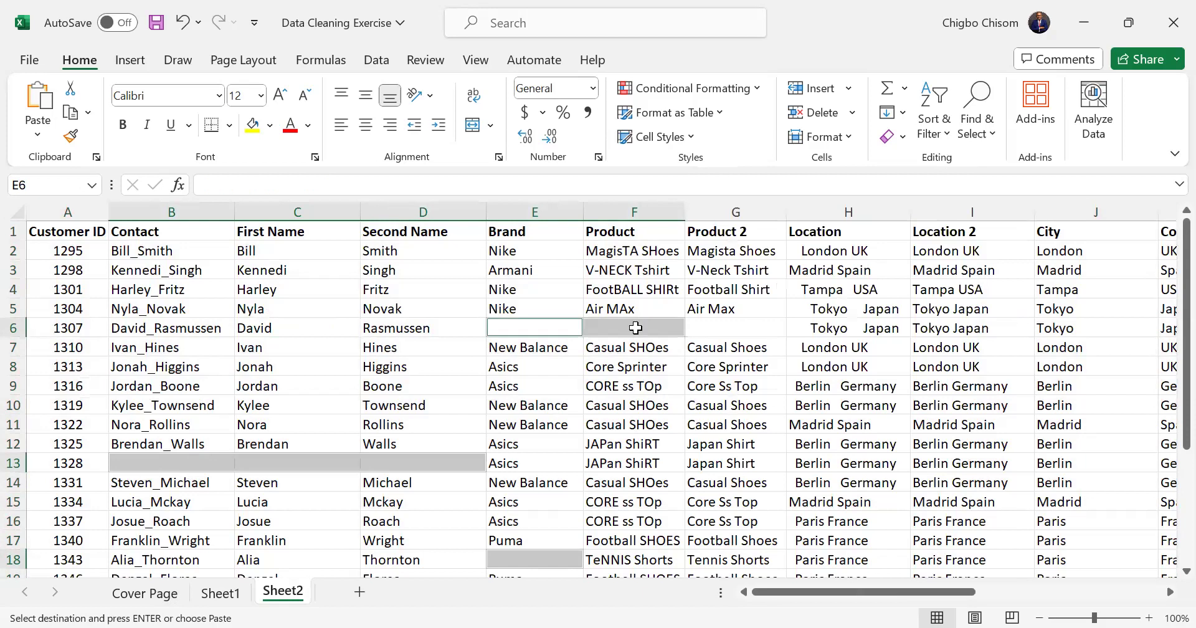
{"action": "left_click", "coordinate": [677, 233]}
{"action": "left_click", "coordinate": [627, 438]}
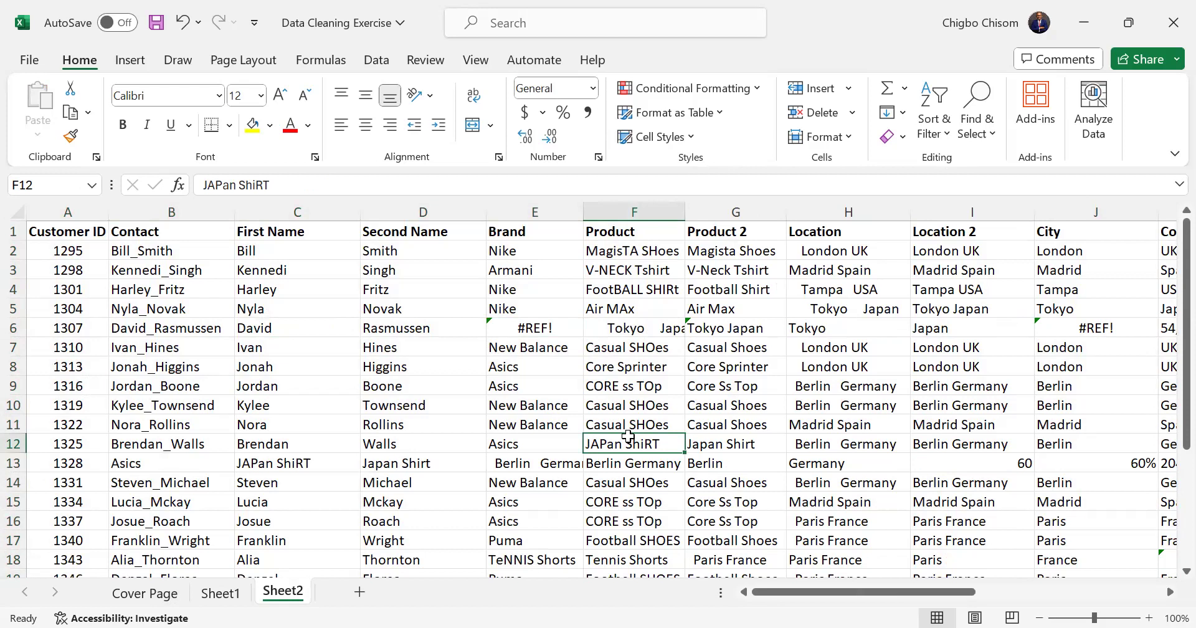
{"action": "left_click_drag", "start_coordinate": [1186, 340], "coordinate": [1168, 211]}
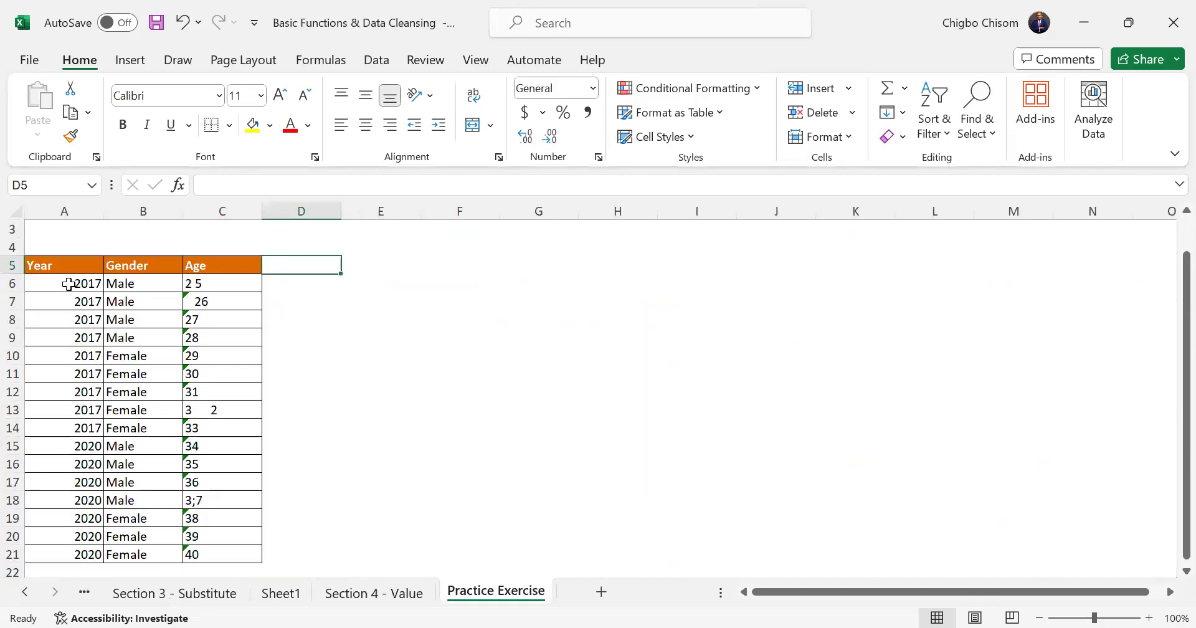
Step: In the Basic Functions & Data Cleansing workbook, examine the Practice Exercise records in A6:C21 and open Find and Replace
{"action": "left_click_drag", "start_coordinate": [71, 283], "coordinate": [211, 546]}
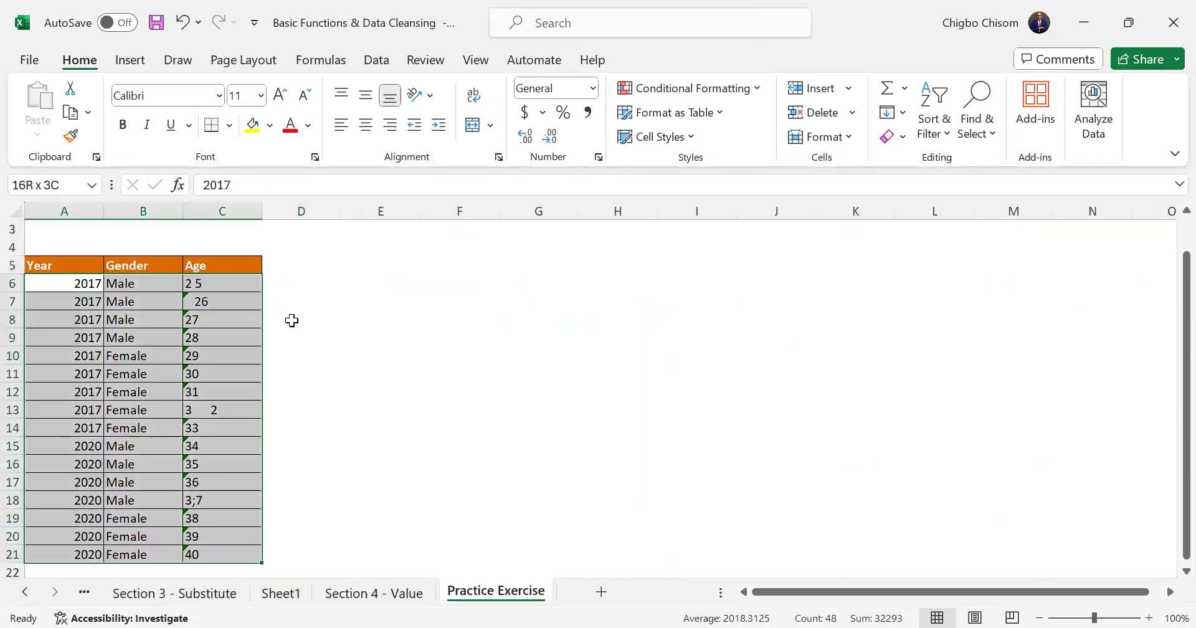
{"action": "left_click", "coordinate": [291, 288]}
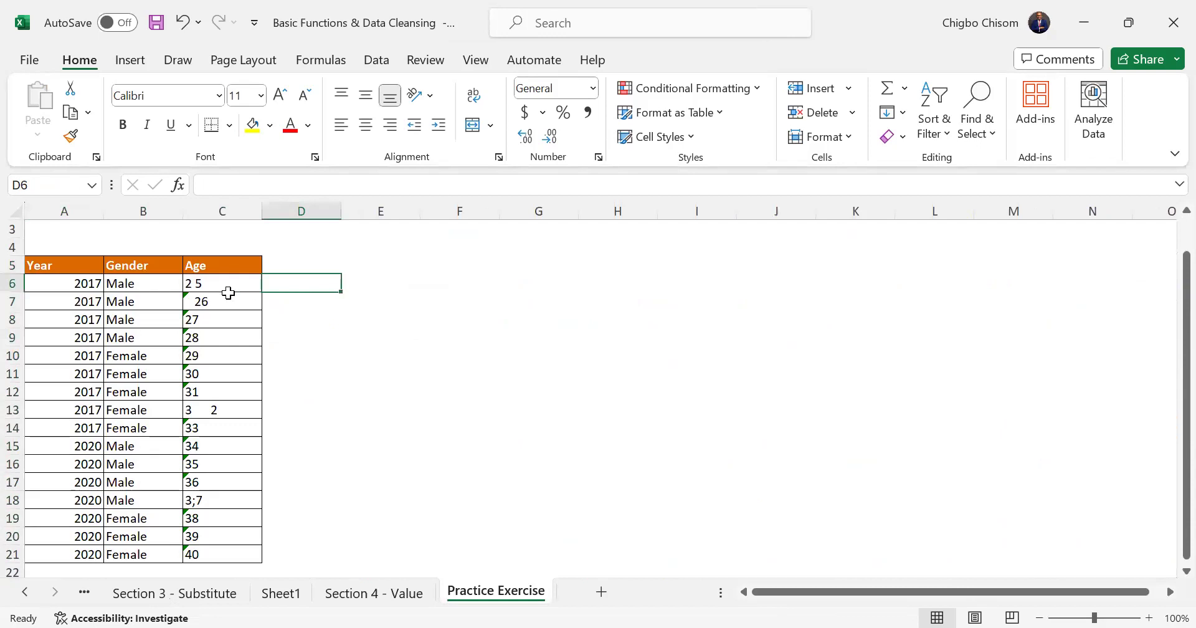
{"action": "left_click", "coordinate": [386, 283]}
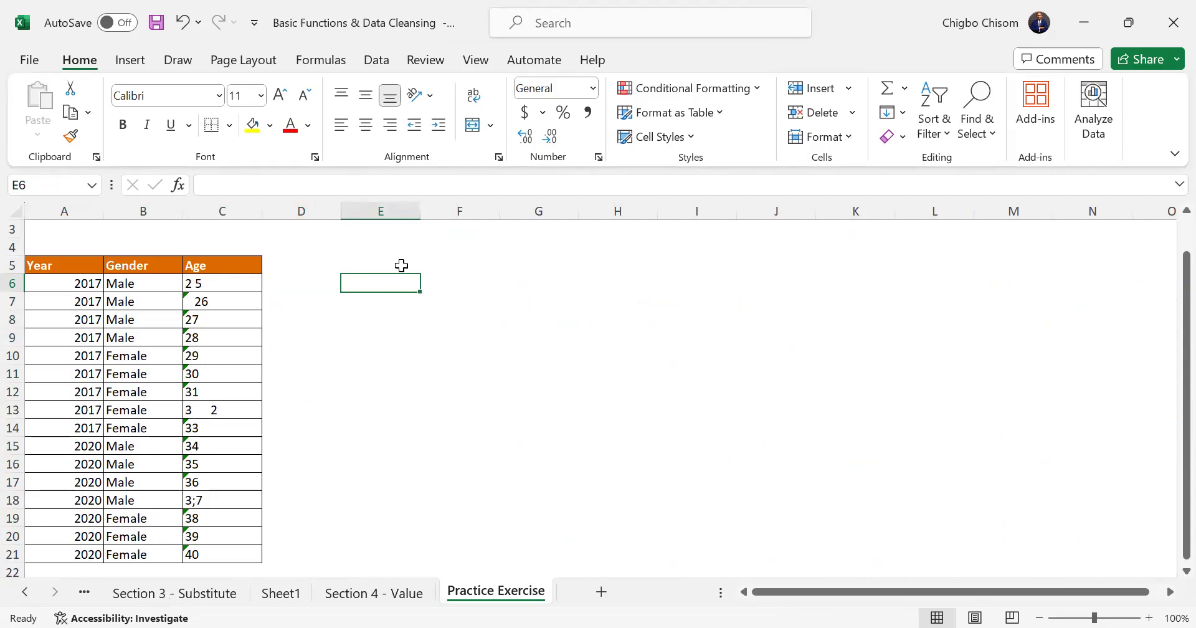
{"action": "key", "text": "ctrl+h"}
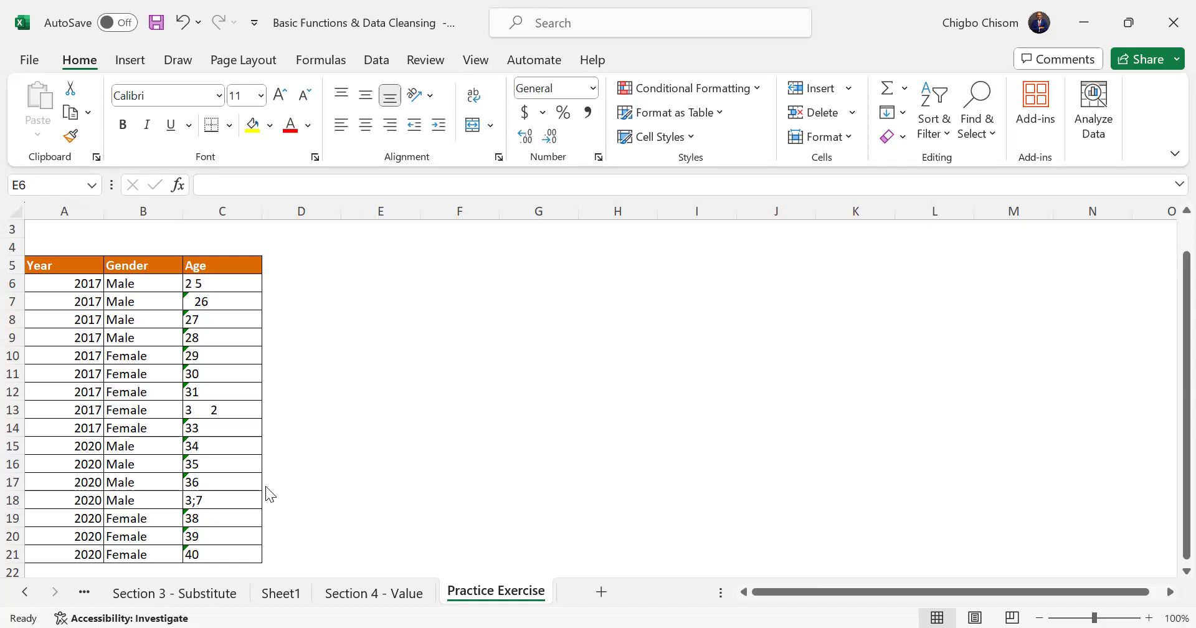
Step: Go back through the workbook's earlier sheets to review Structured Referencing and open Section 1 - Clean
{"action": "left_click", "coordinate": [25, 592]}
{"action": "left_click", "coordinate": [25, 592]}
{"action": "left_click", "coordinate": [25, 591]}
{"action": "left_click", "coordinate": [25, 592]}
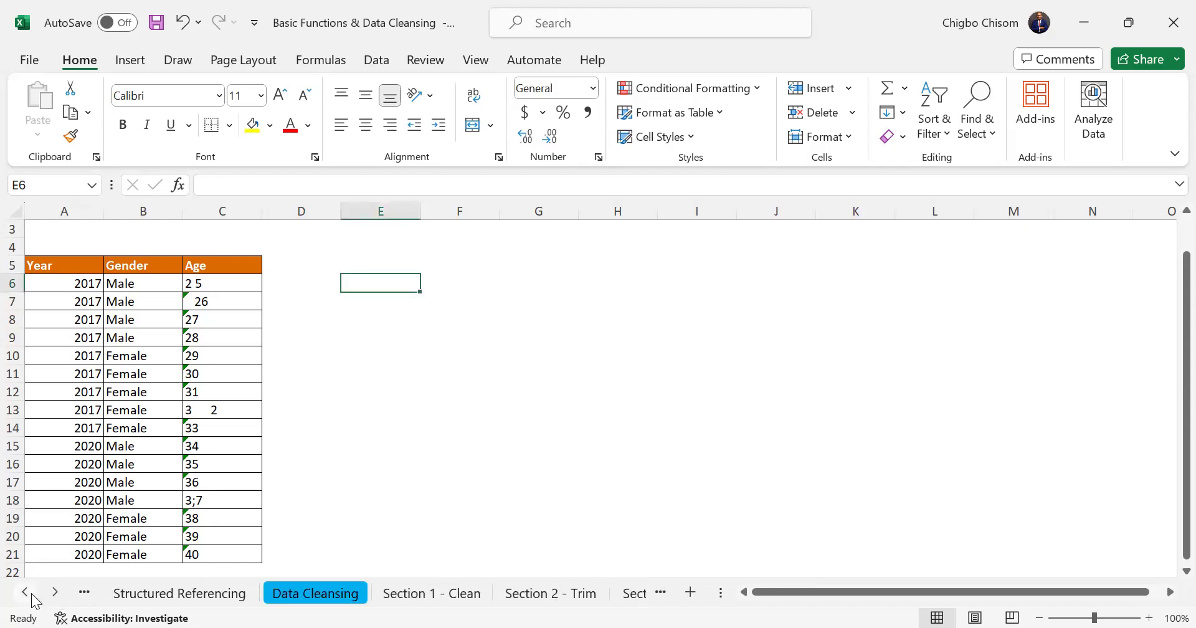
{"action": "left_click", "coordinate": [25, 591]}
{"action": "left_click", "coordinate": [264, 591]}
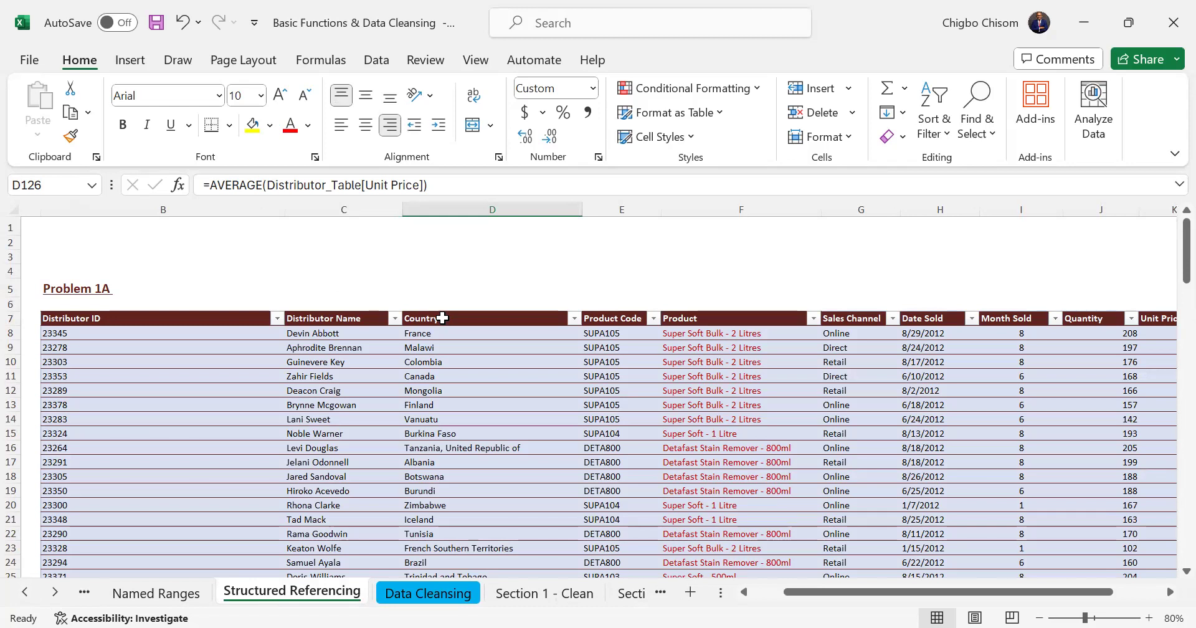
{"action": "left_click", "coordinate": [538, 599]}
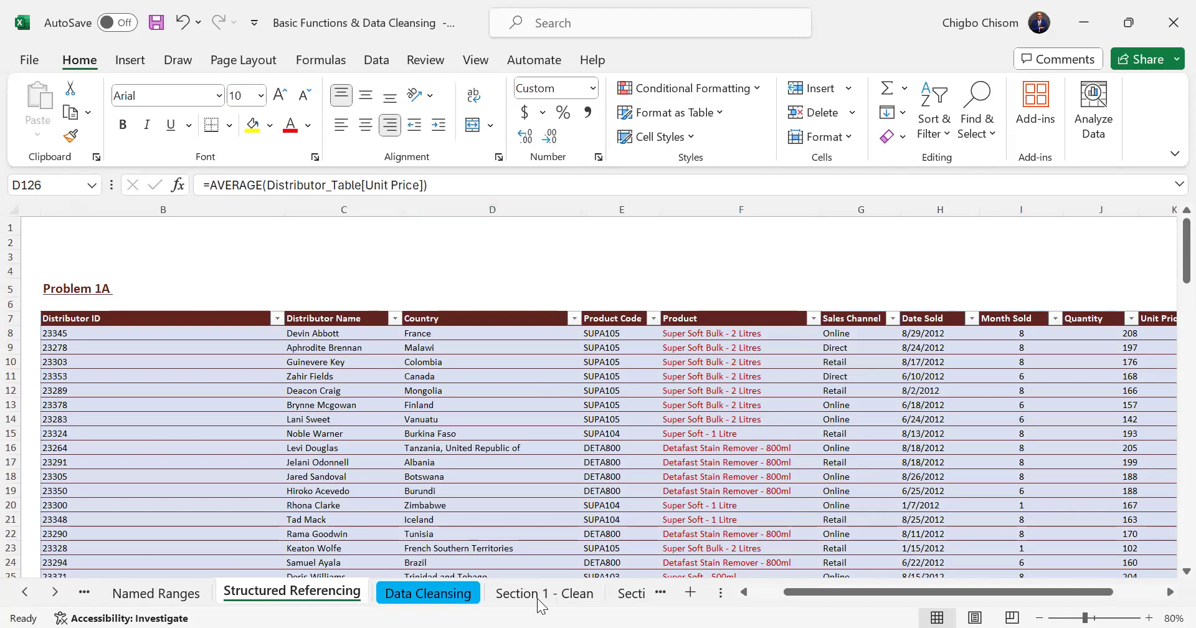